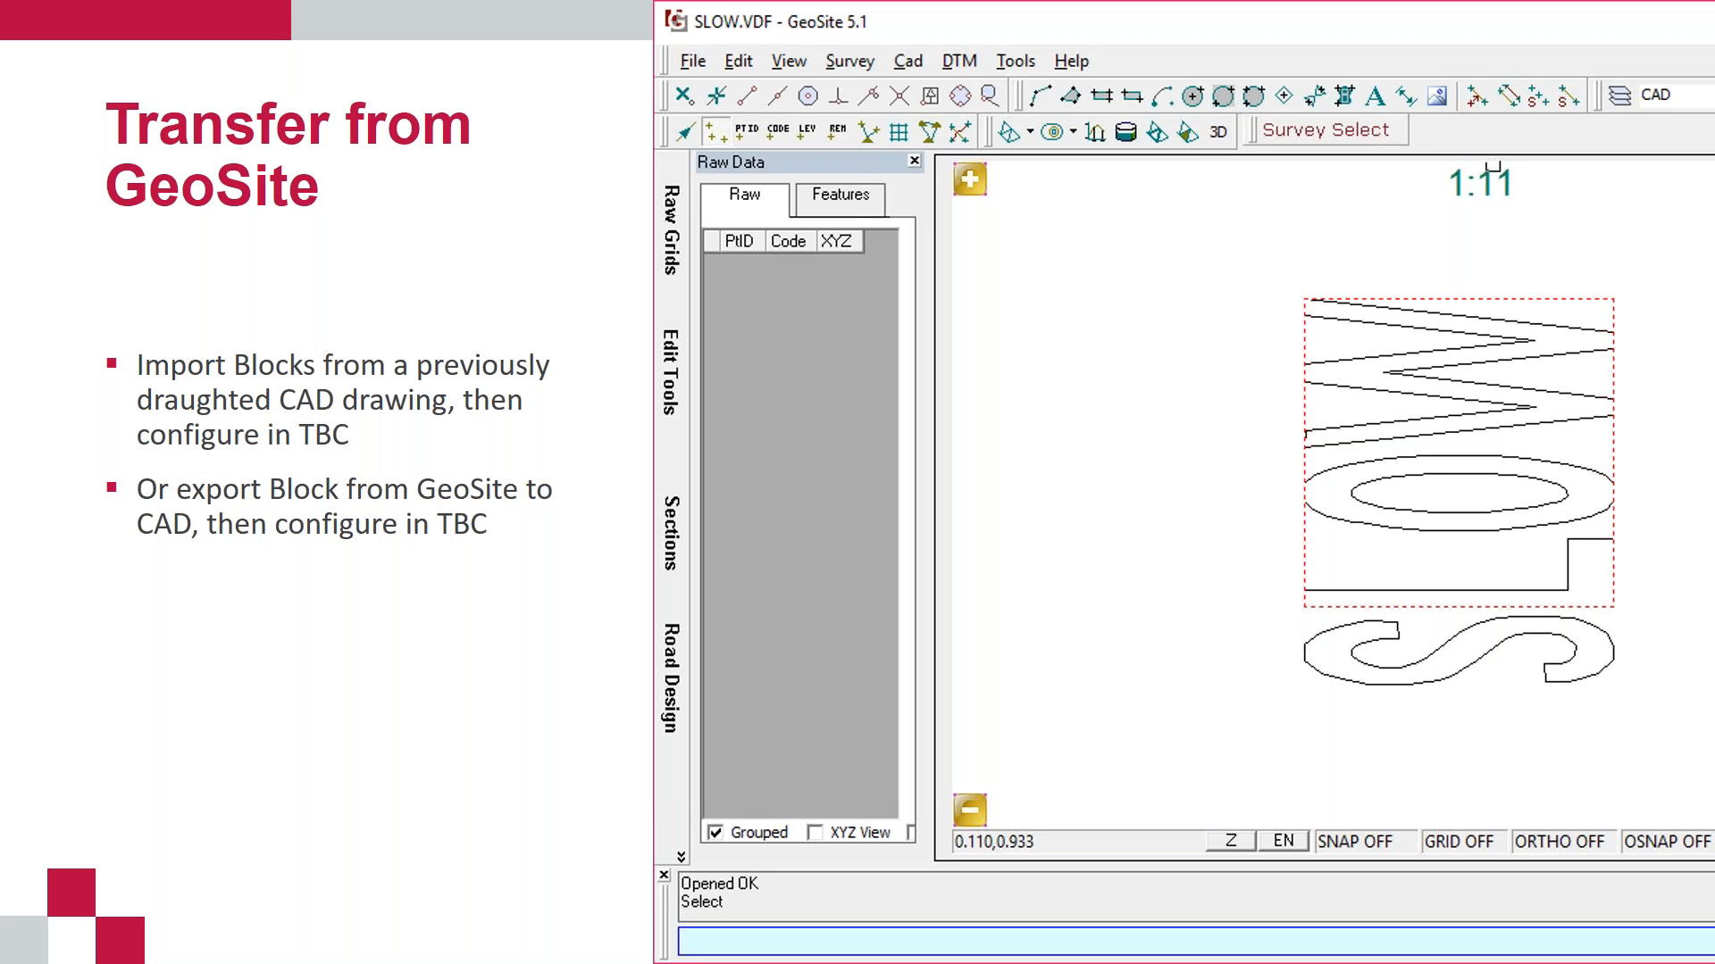
# Step: Switch to Trimble Business Center and create a new project from the Metric Plan View Scale 200 template
pyautogui.hotkey('alt', 'Tab')
pyautogui.hotkey('alt', 'Tab')
pyautogui.hotkey('alt', 'Tab')
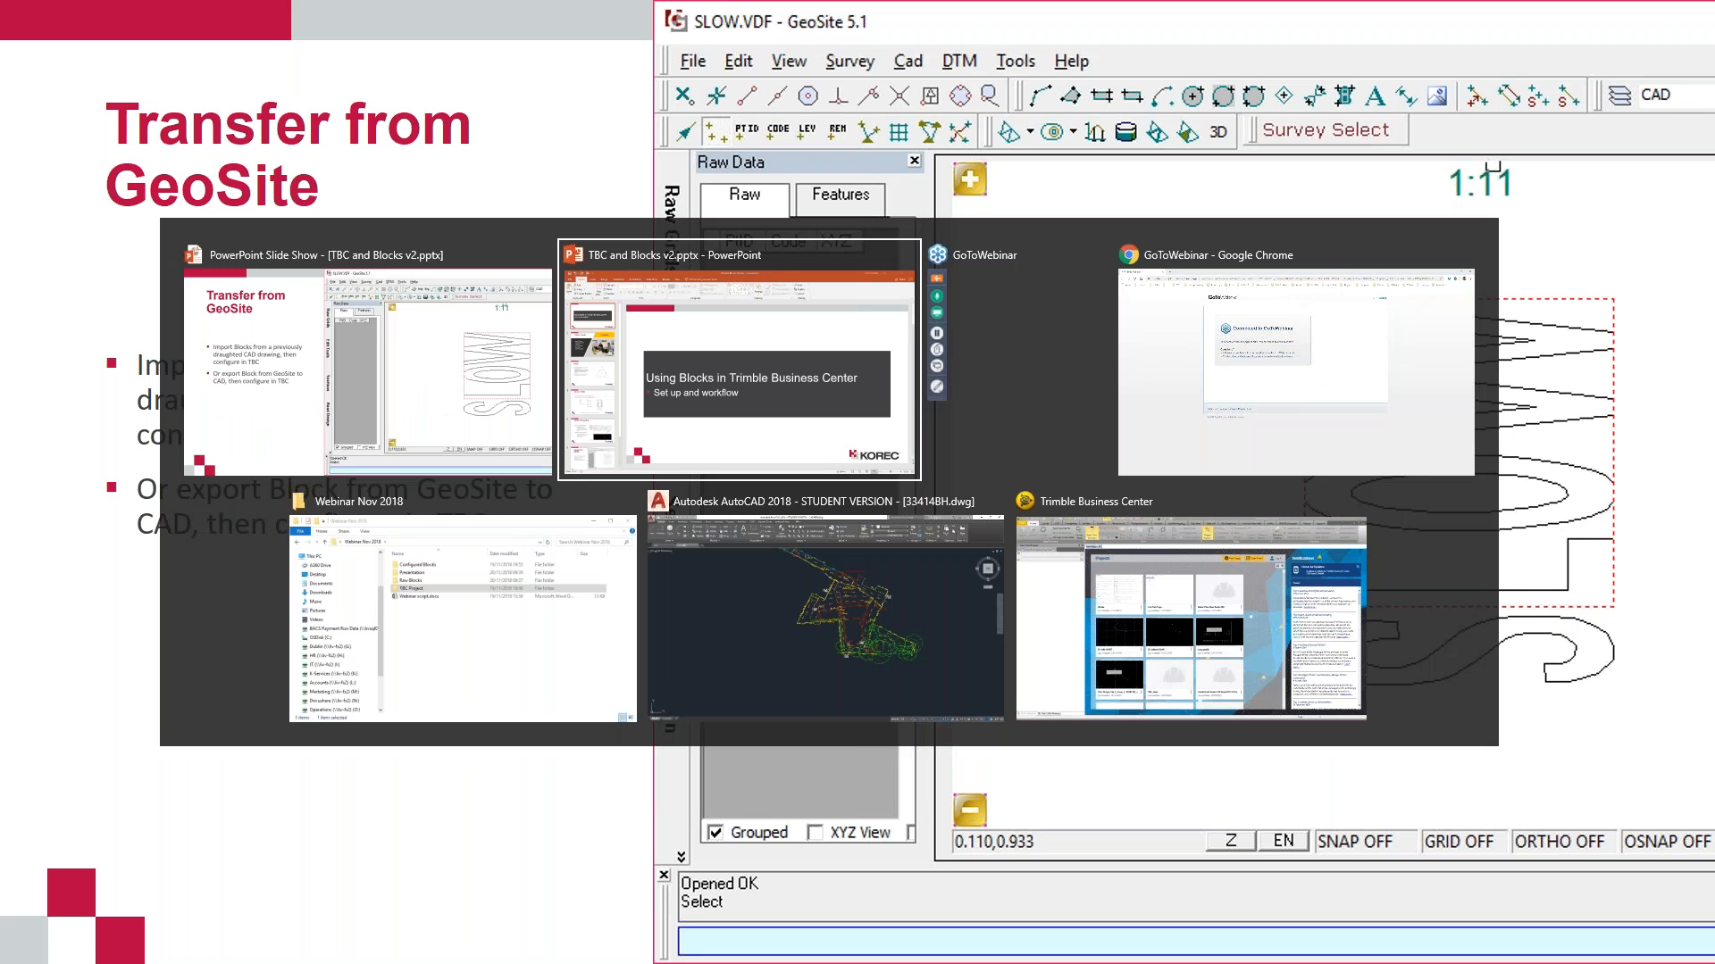
pyautogui.hotkey('alt', 'Tab')
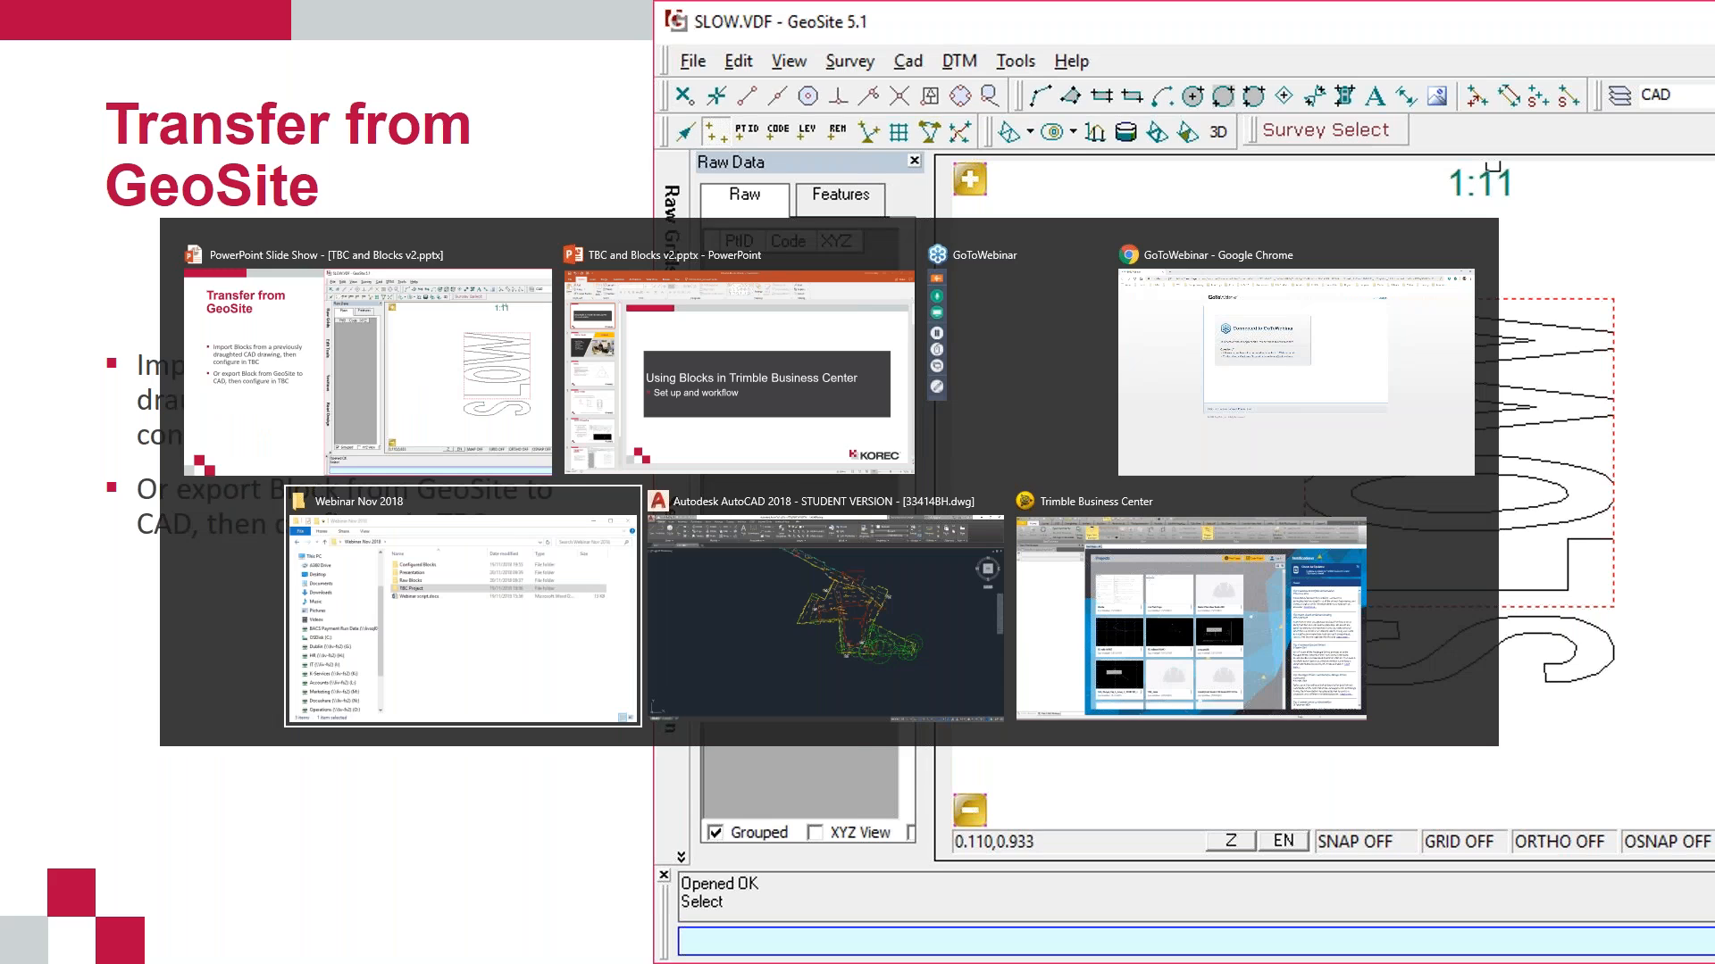
pyautogui.hotkey('alt', 'Tab')
pyautogui.hotkey('alt', 'Tab')
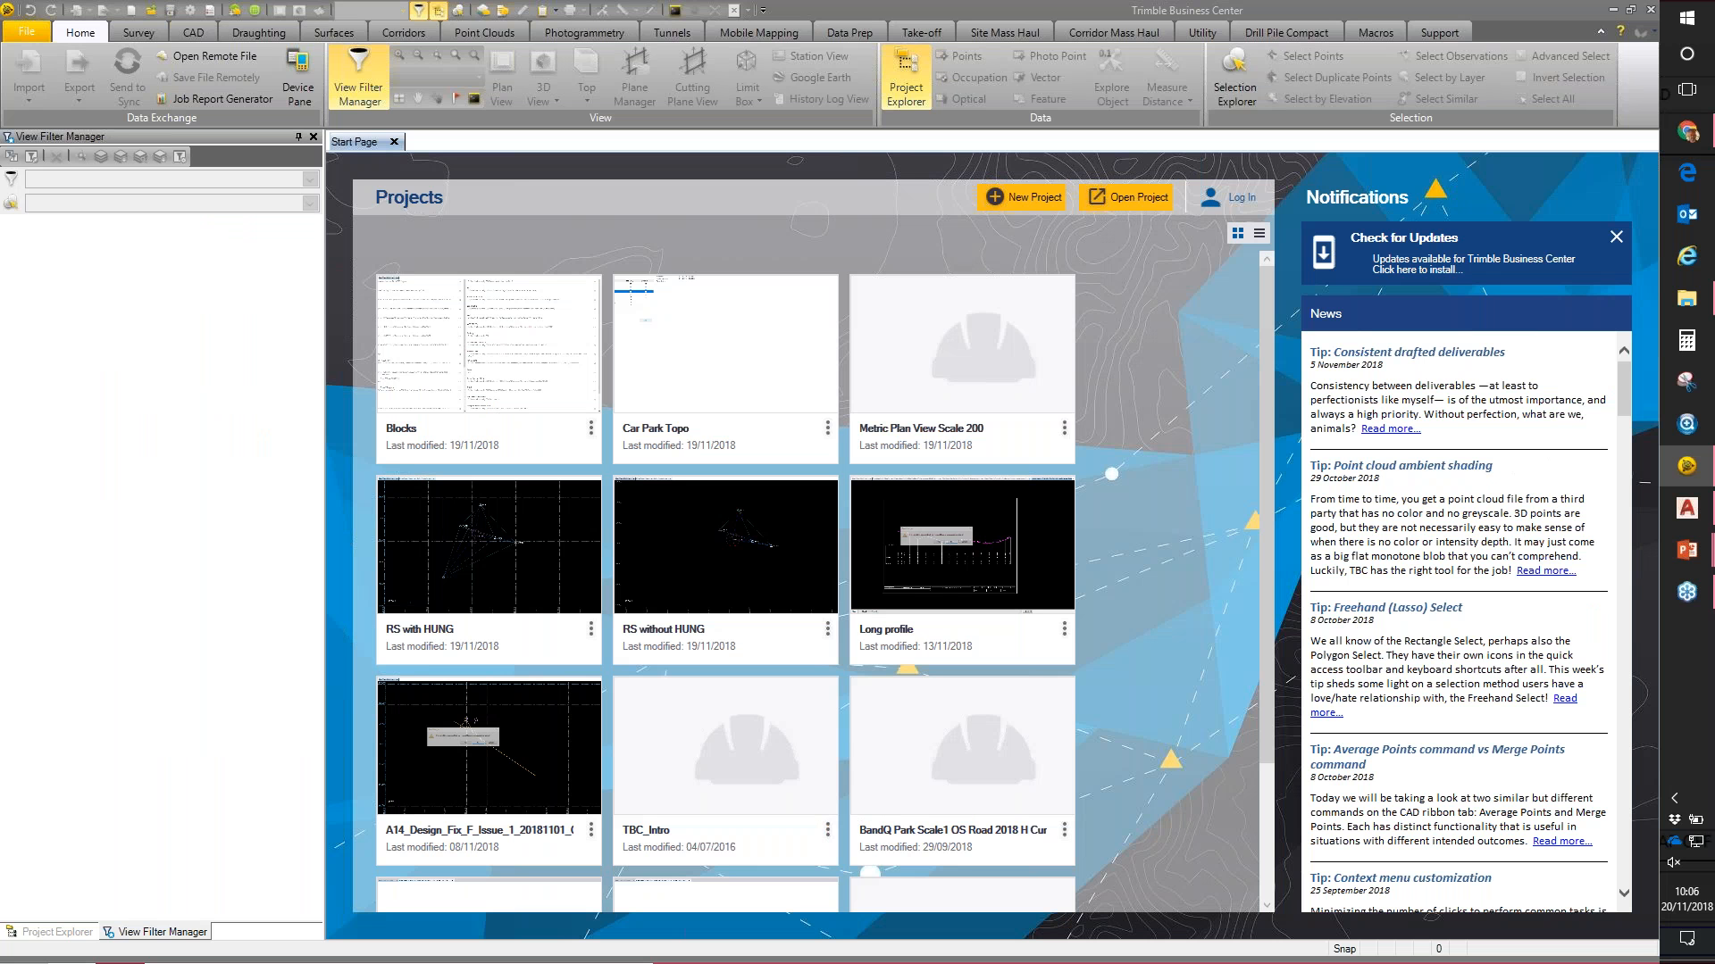
pyautogui.click(1002, 198)
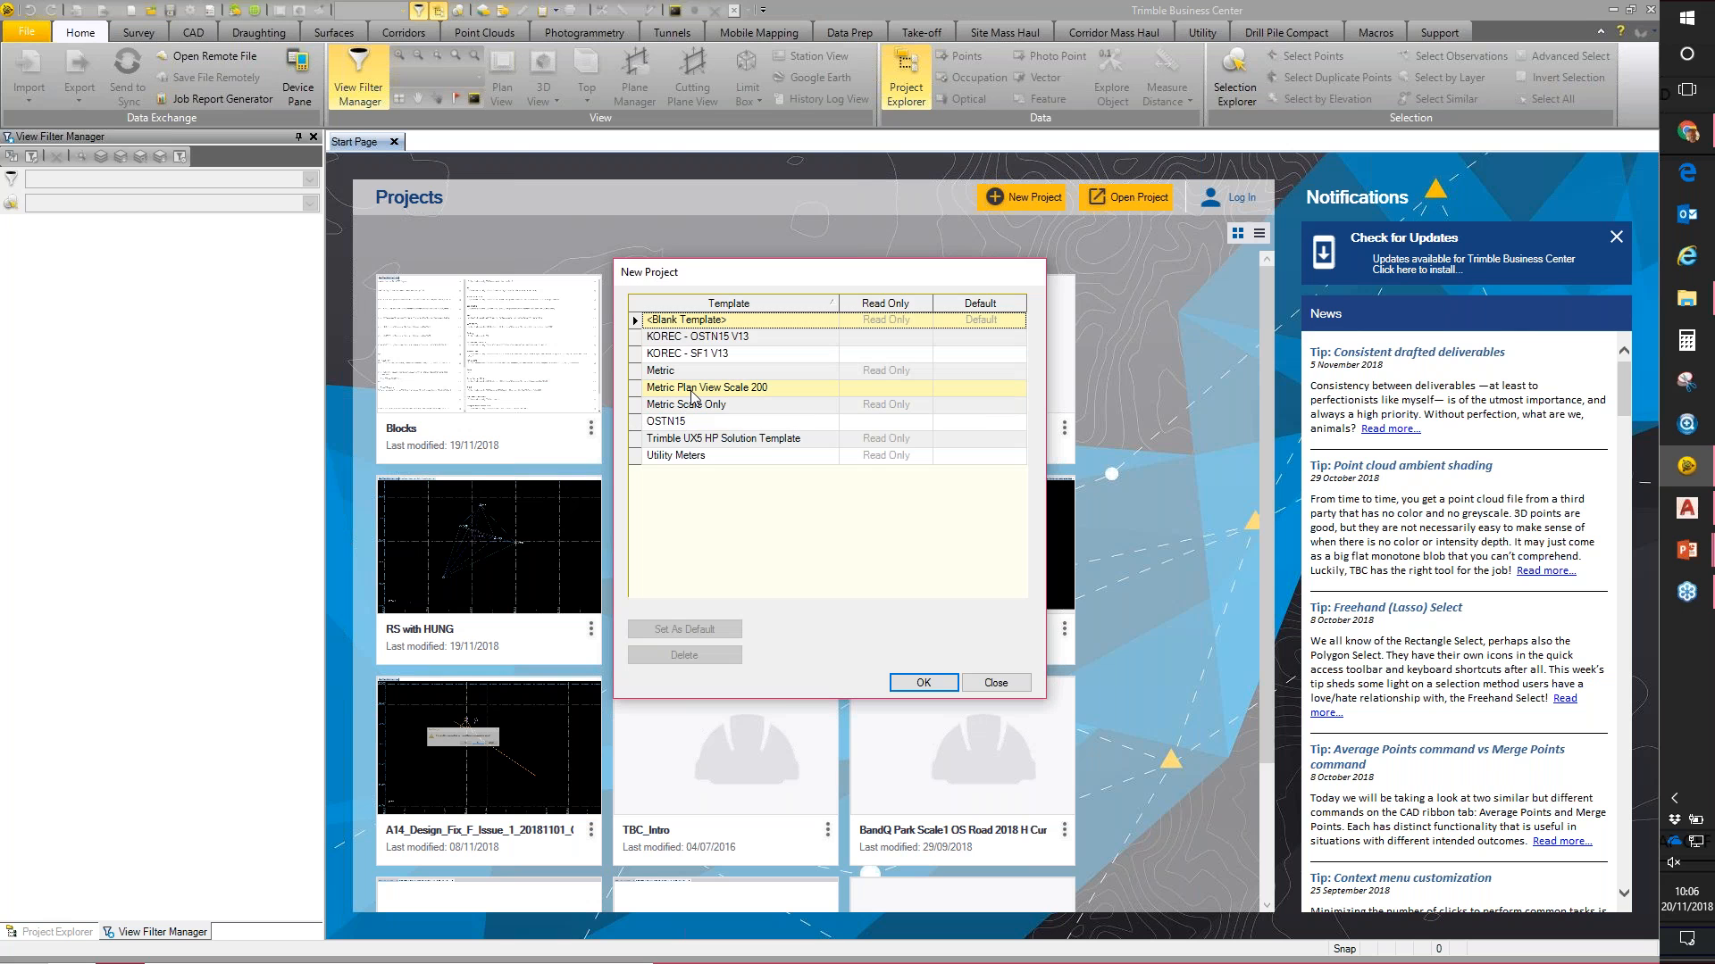
pyautogui.click(691, 392)
pyautogui.click(923, 683)
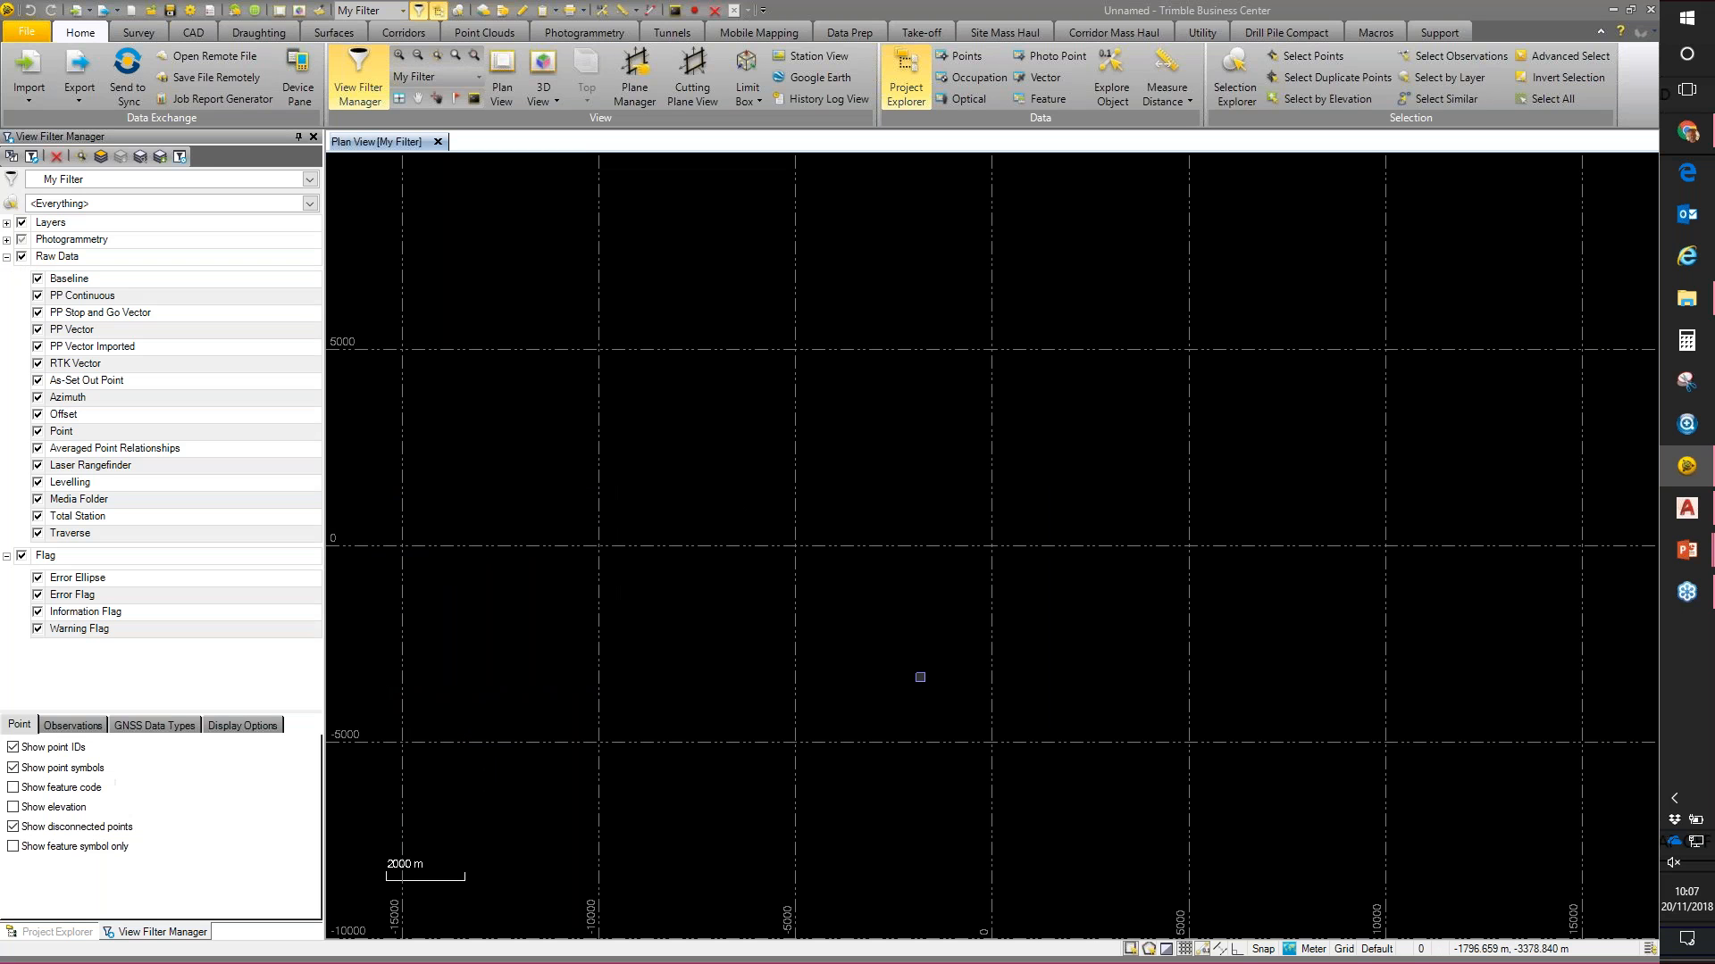
# Step: Import Plus.dxf from the Raw Blocks folder into the plan view, declining the import summary
pyautogui.click(1686, 307)
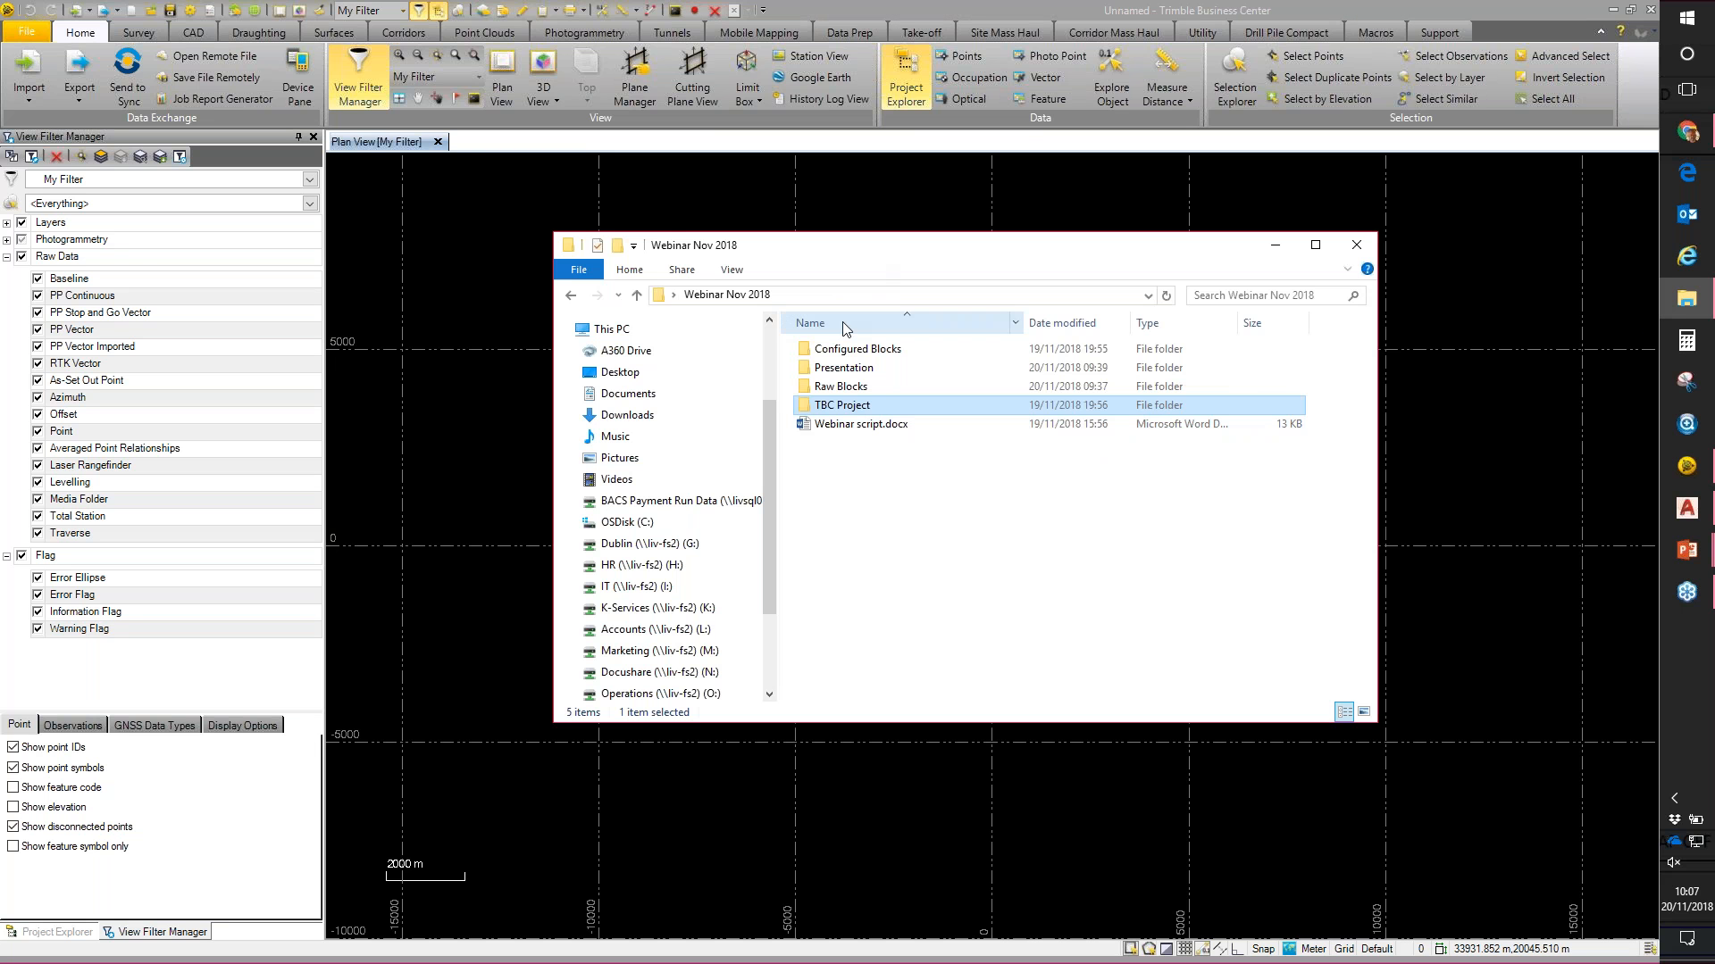
pyautogui.doubleClick(853, 391)
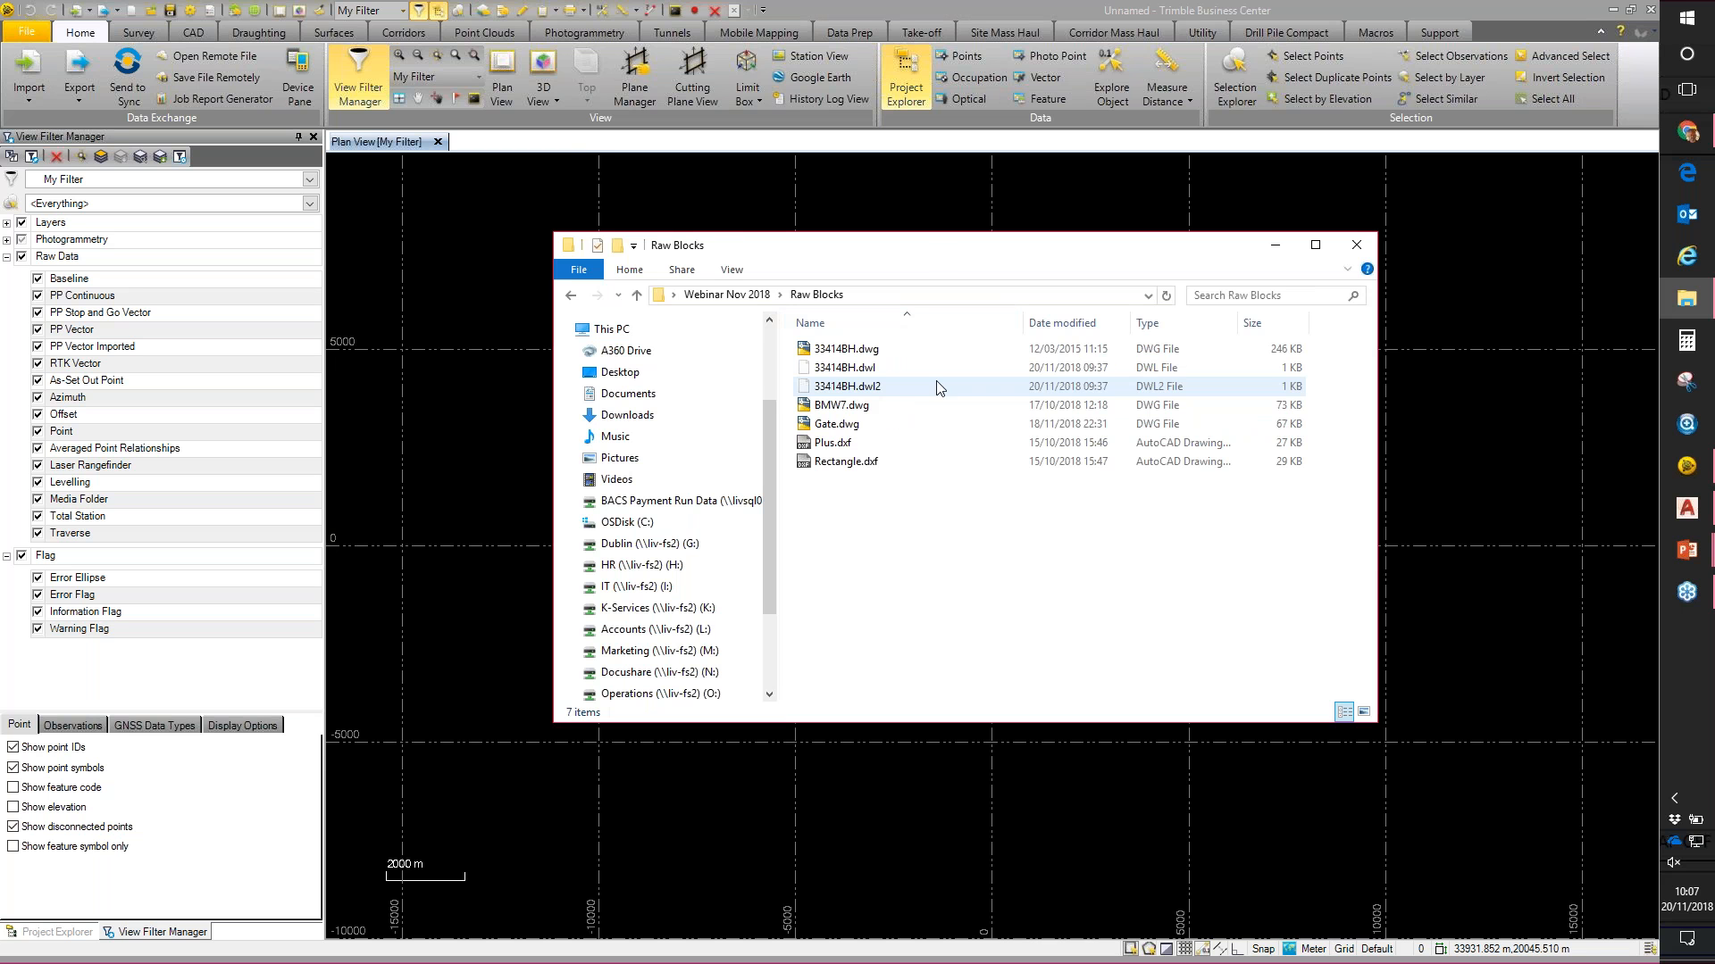
pyautogui.moveTo(944, 251); pyautogui.dragTo(1100, 308)
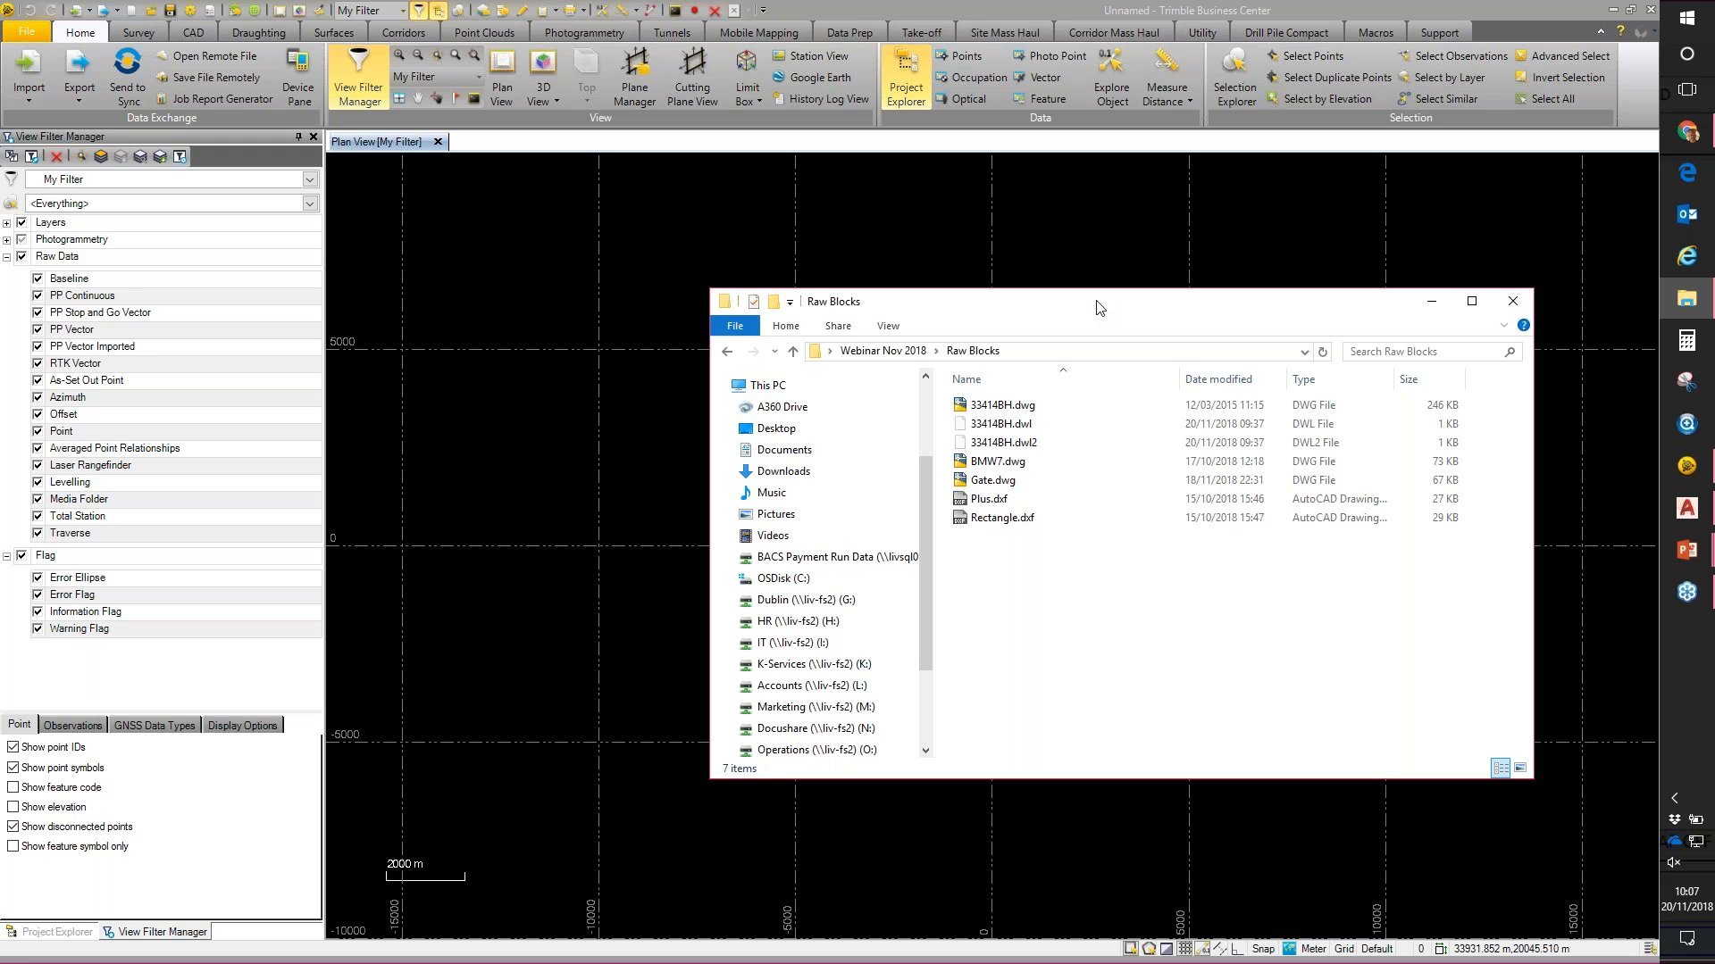
pyautogui.click(973, 501)
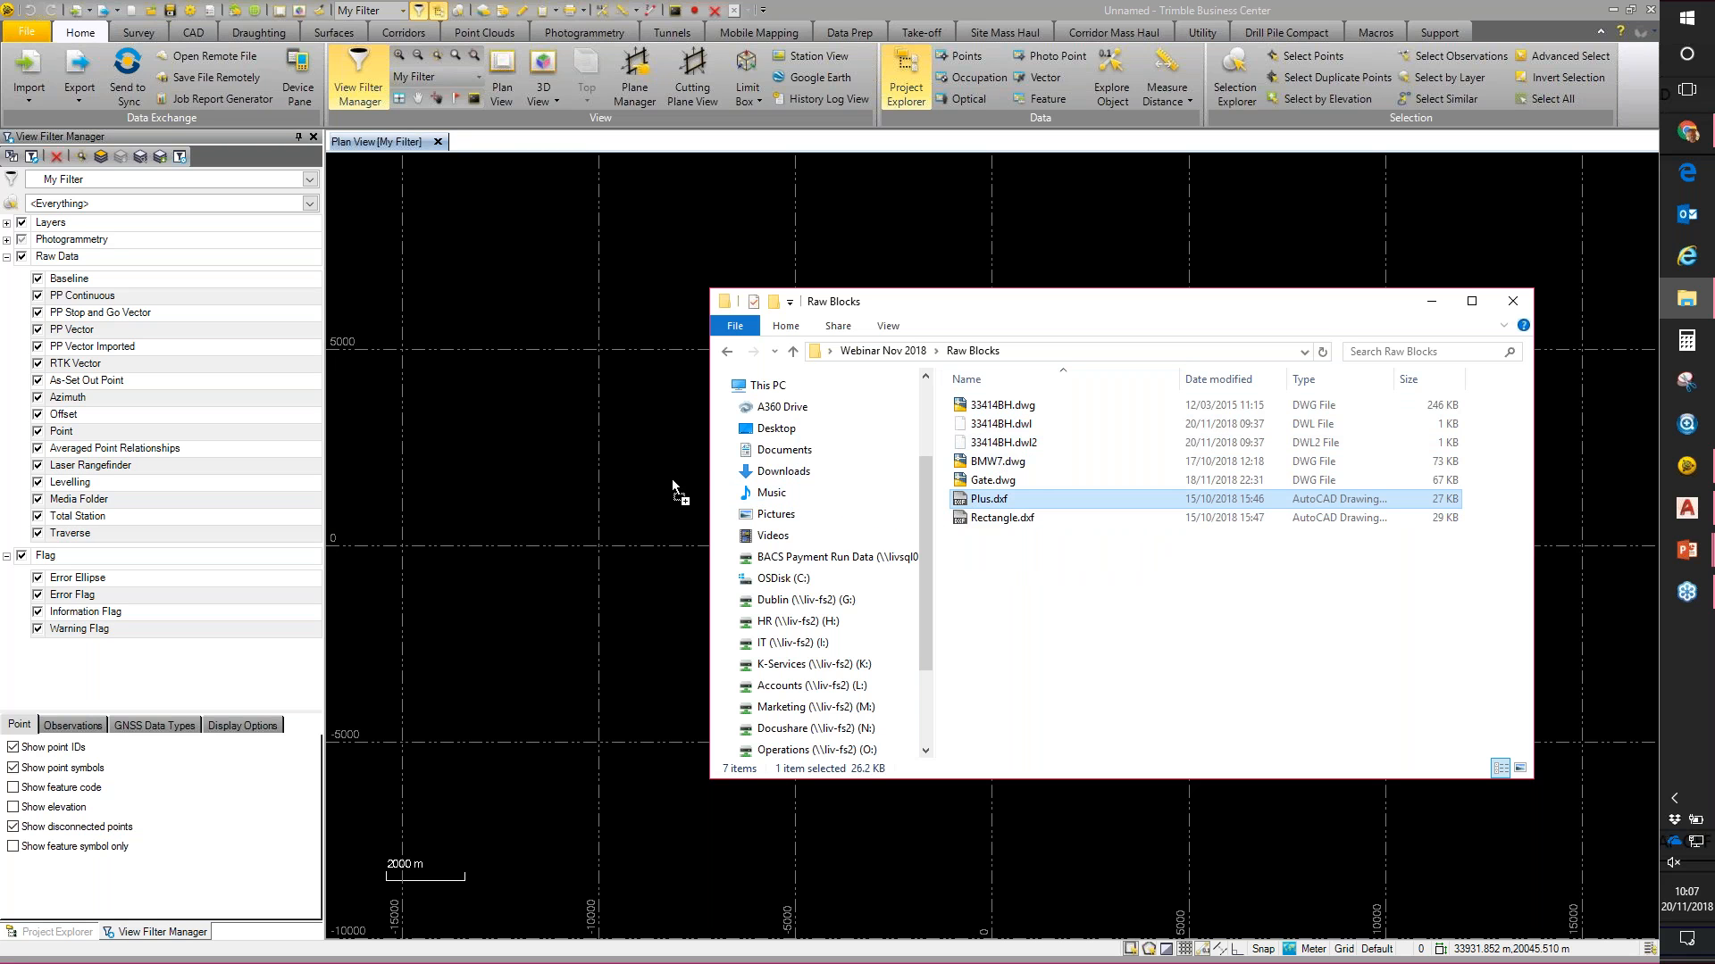
pyautogui.click(1431, 301)
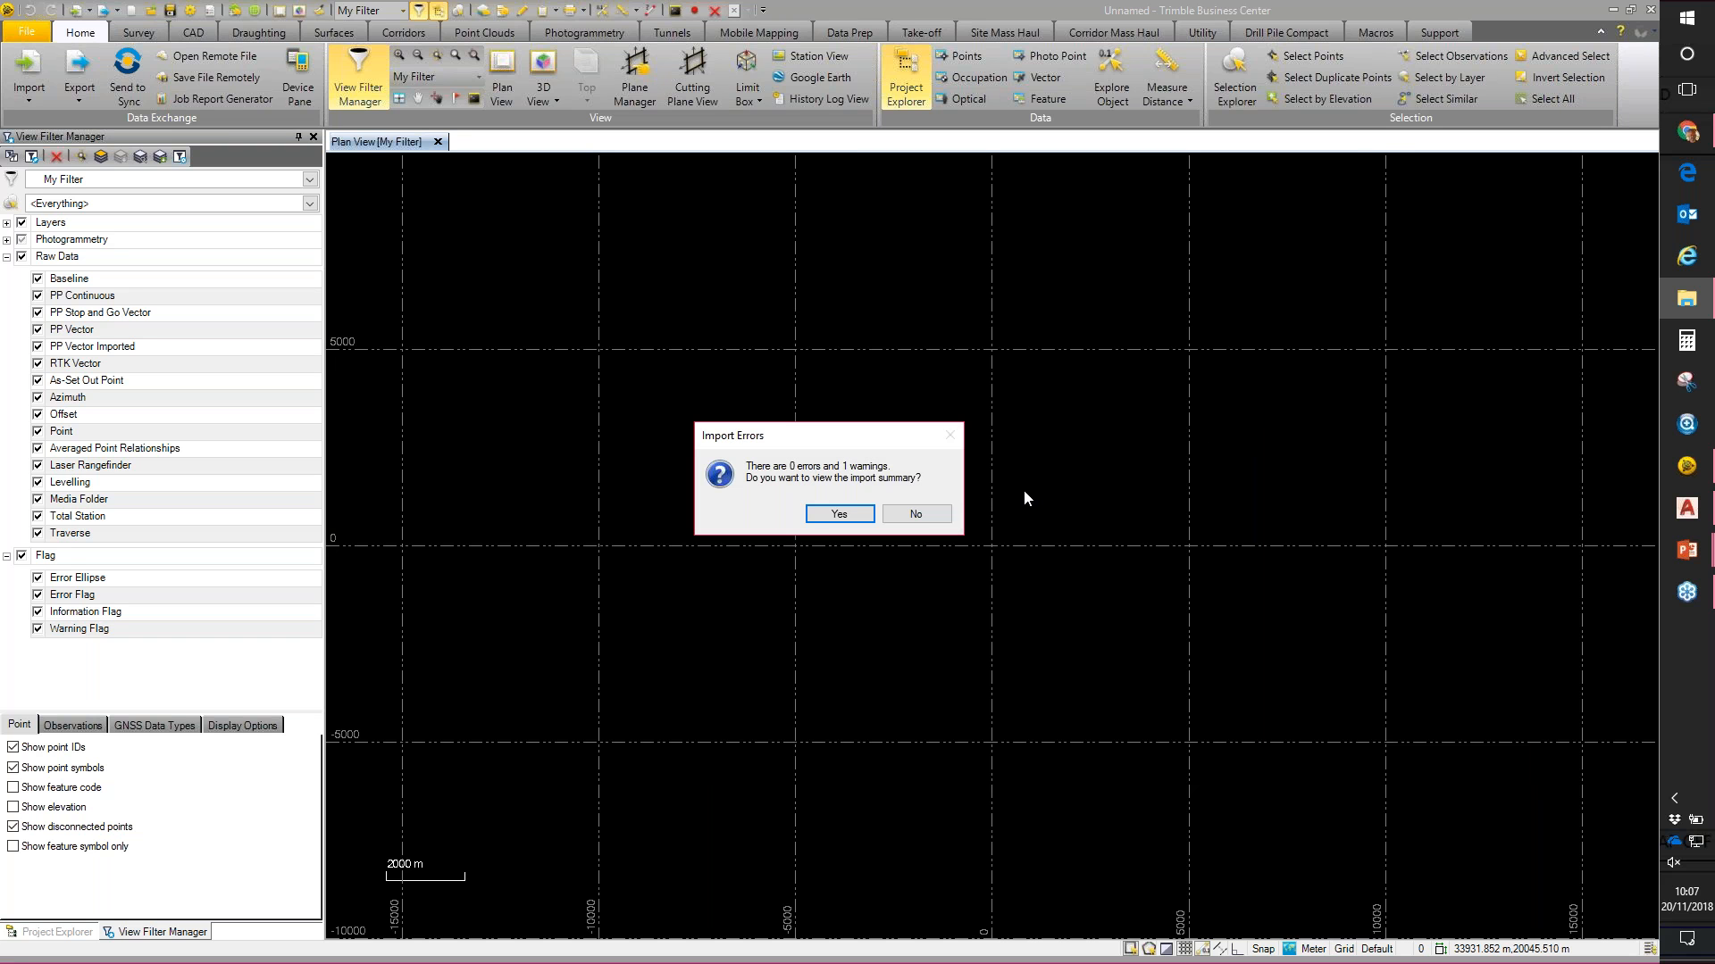
pyautogui.click(934, 516)
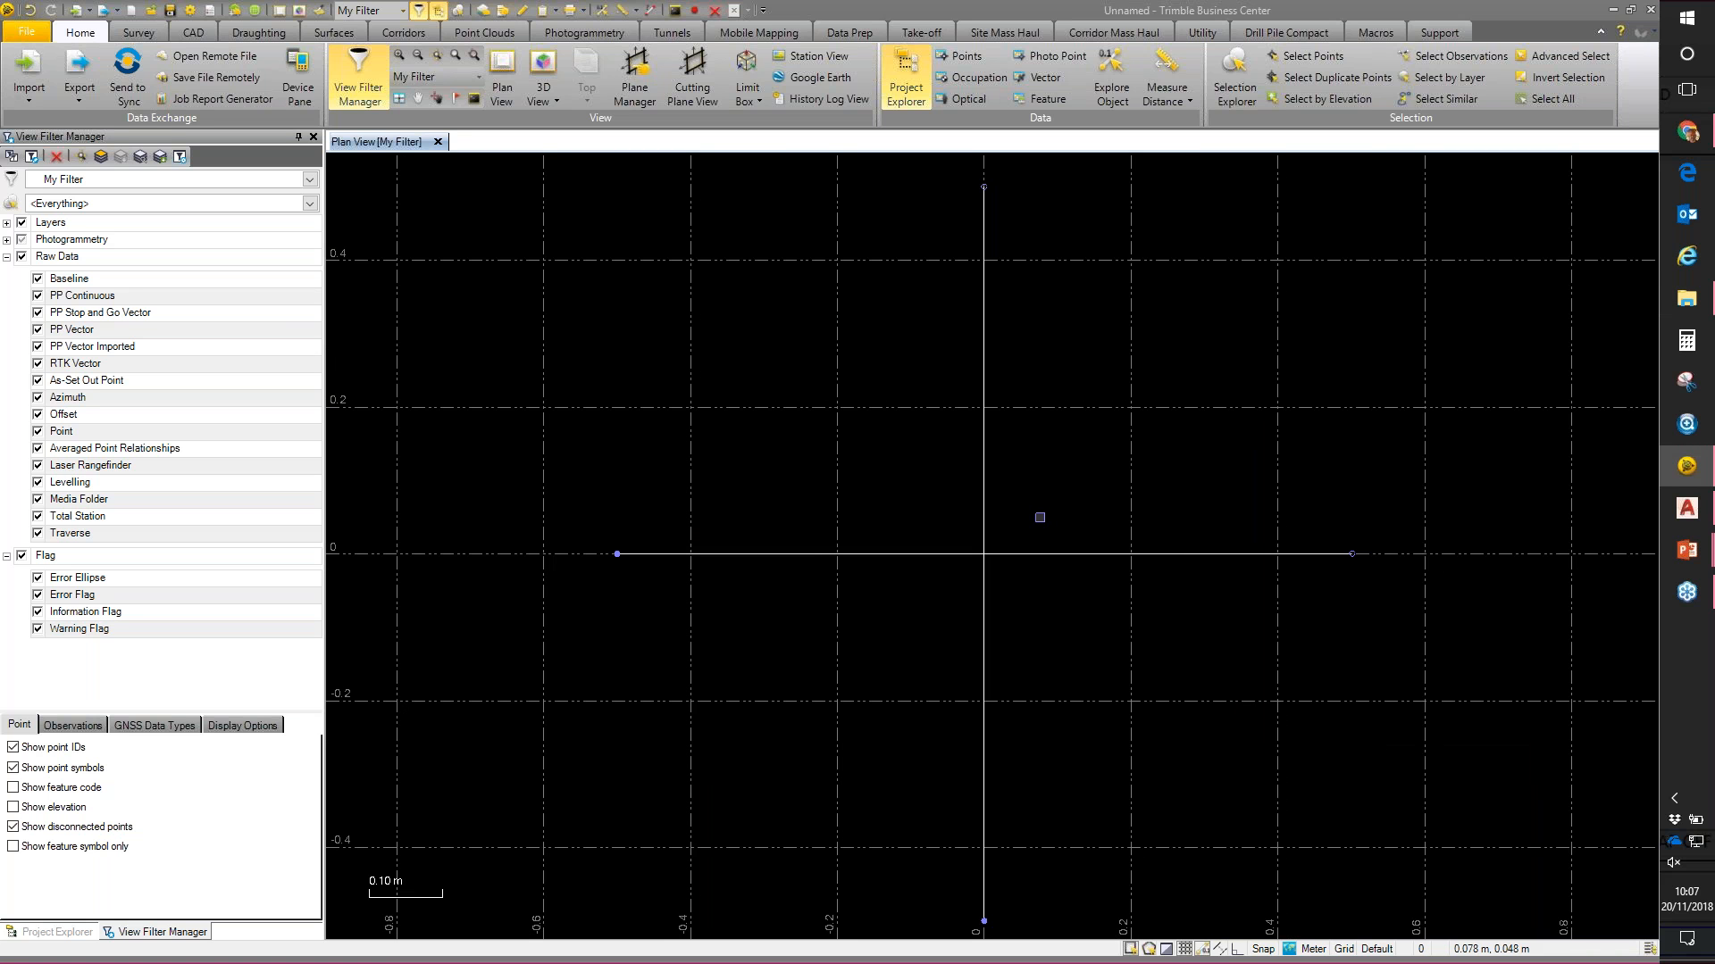
# Step: Hide the grid lines in the plan view and examine the imported plus-shaped linework
pyautogui.click(1185, 949)
pyautogui.moveTo(1128, 815); pyautogui.dragTo(1100, 807, button='middle')
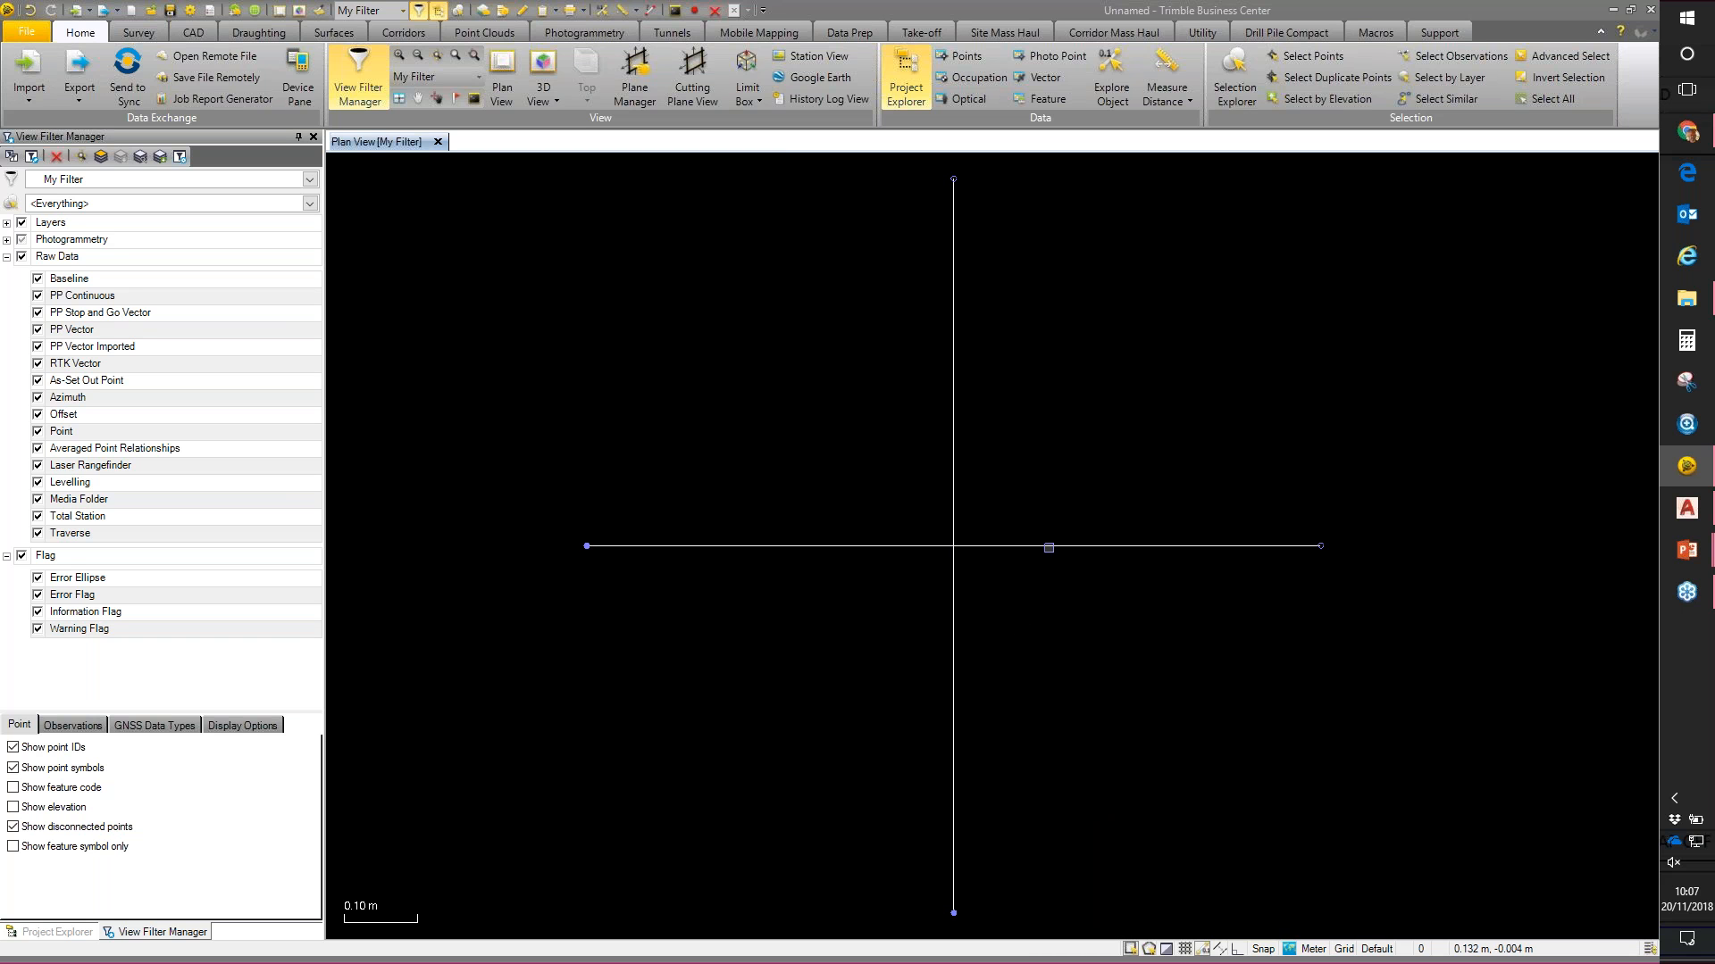
pyautogui.click(954, 603)
pyautogui.press('Escape')
pyautogui.scroll(-2, 1073, 670)
pyautogui.moveTo(1074, 668); pyautogui.dragTo(1027, 636, button='middle')
pyautogui.moveTo(1197, 657); pyautogui.dragTo(1105, 605, button='middle')
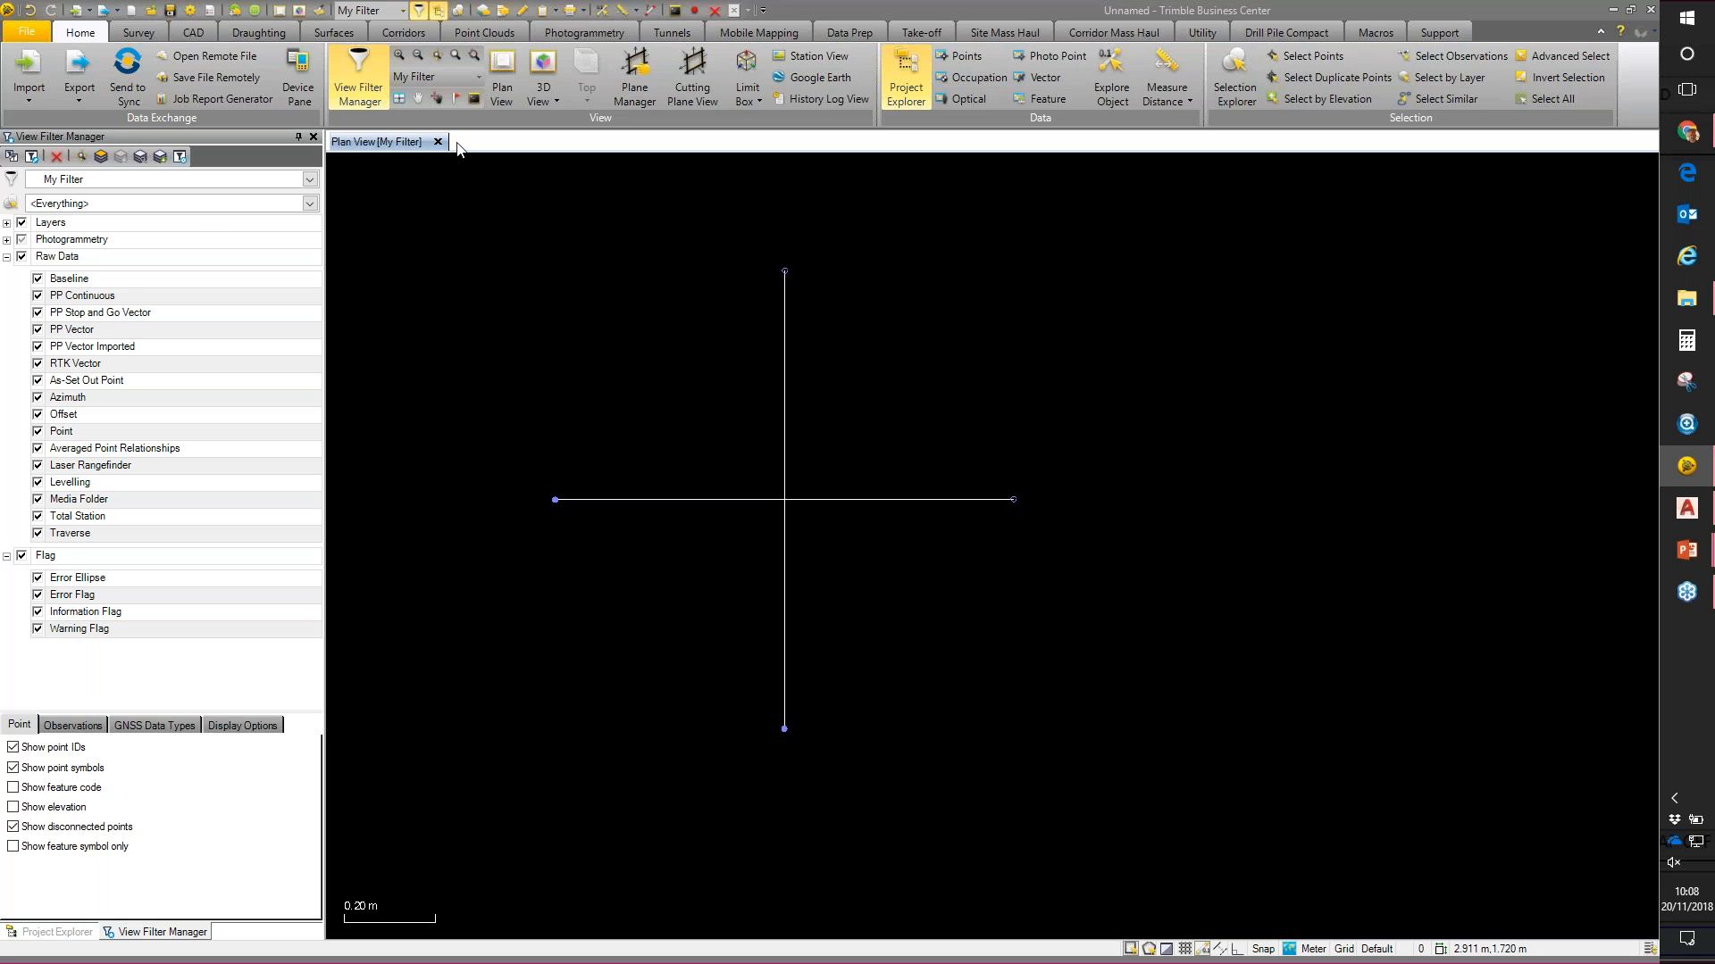
# Step: Start a new block named Plus Simple and select both crossing lines as its objects
pyautogui.click(268, 32)
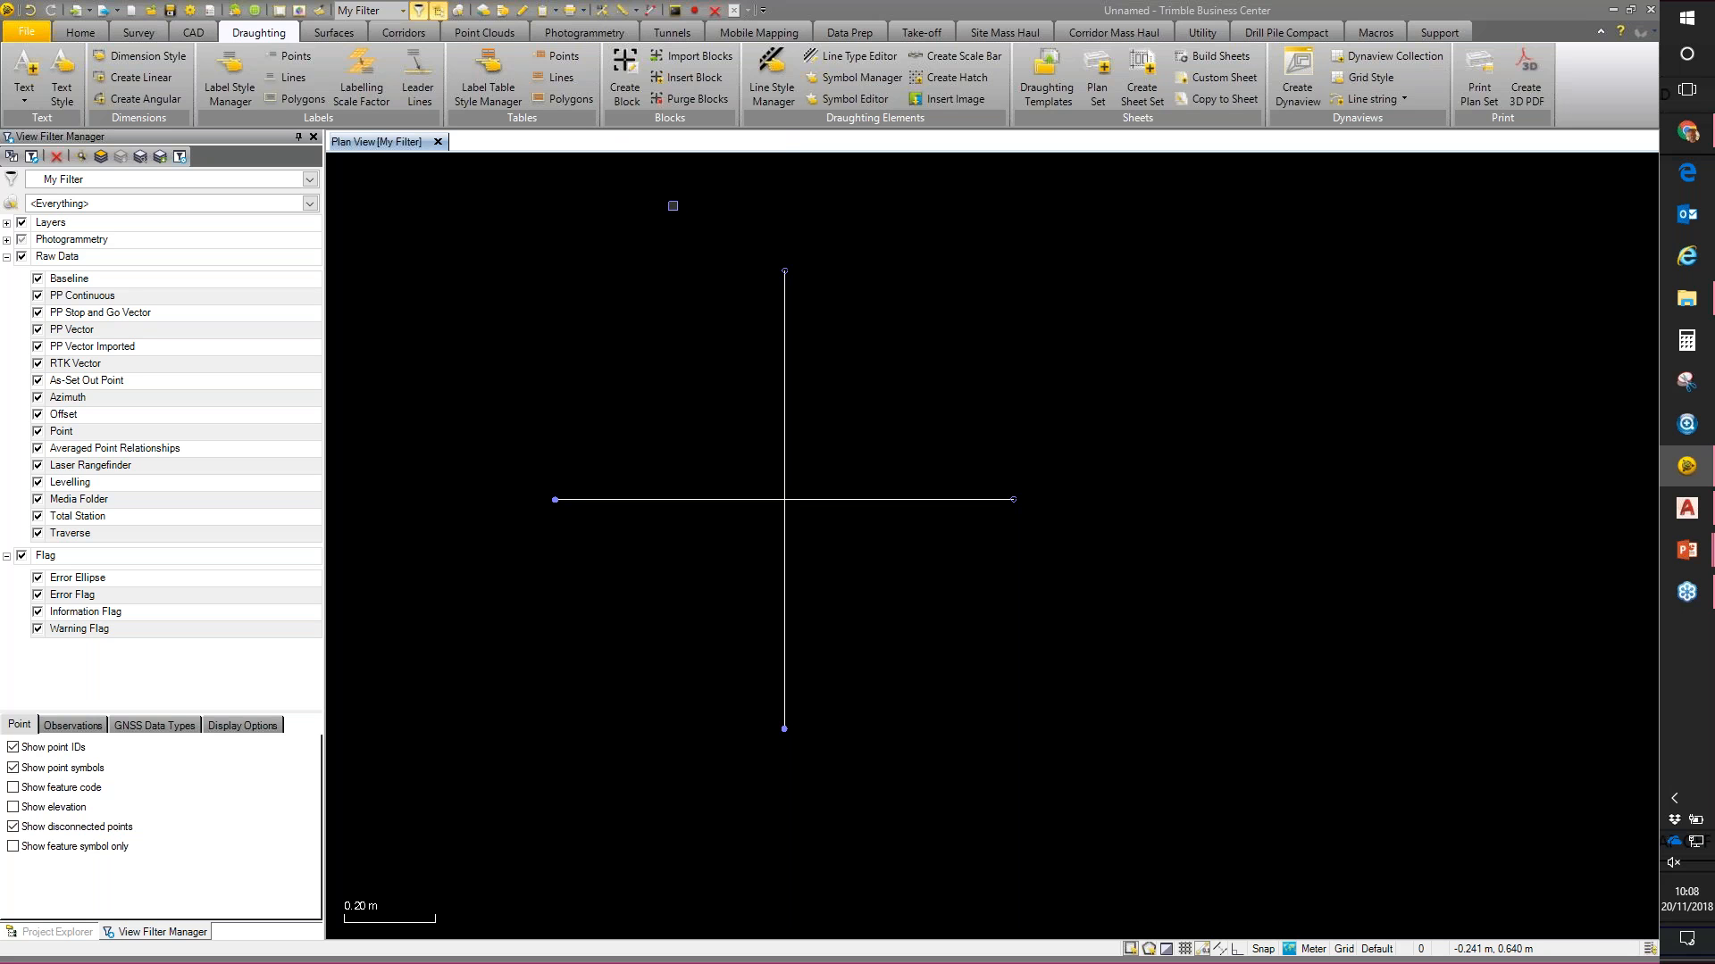
pyautogui.click(625, 67)
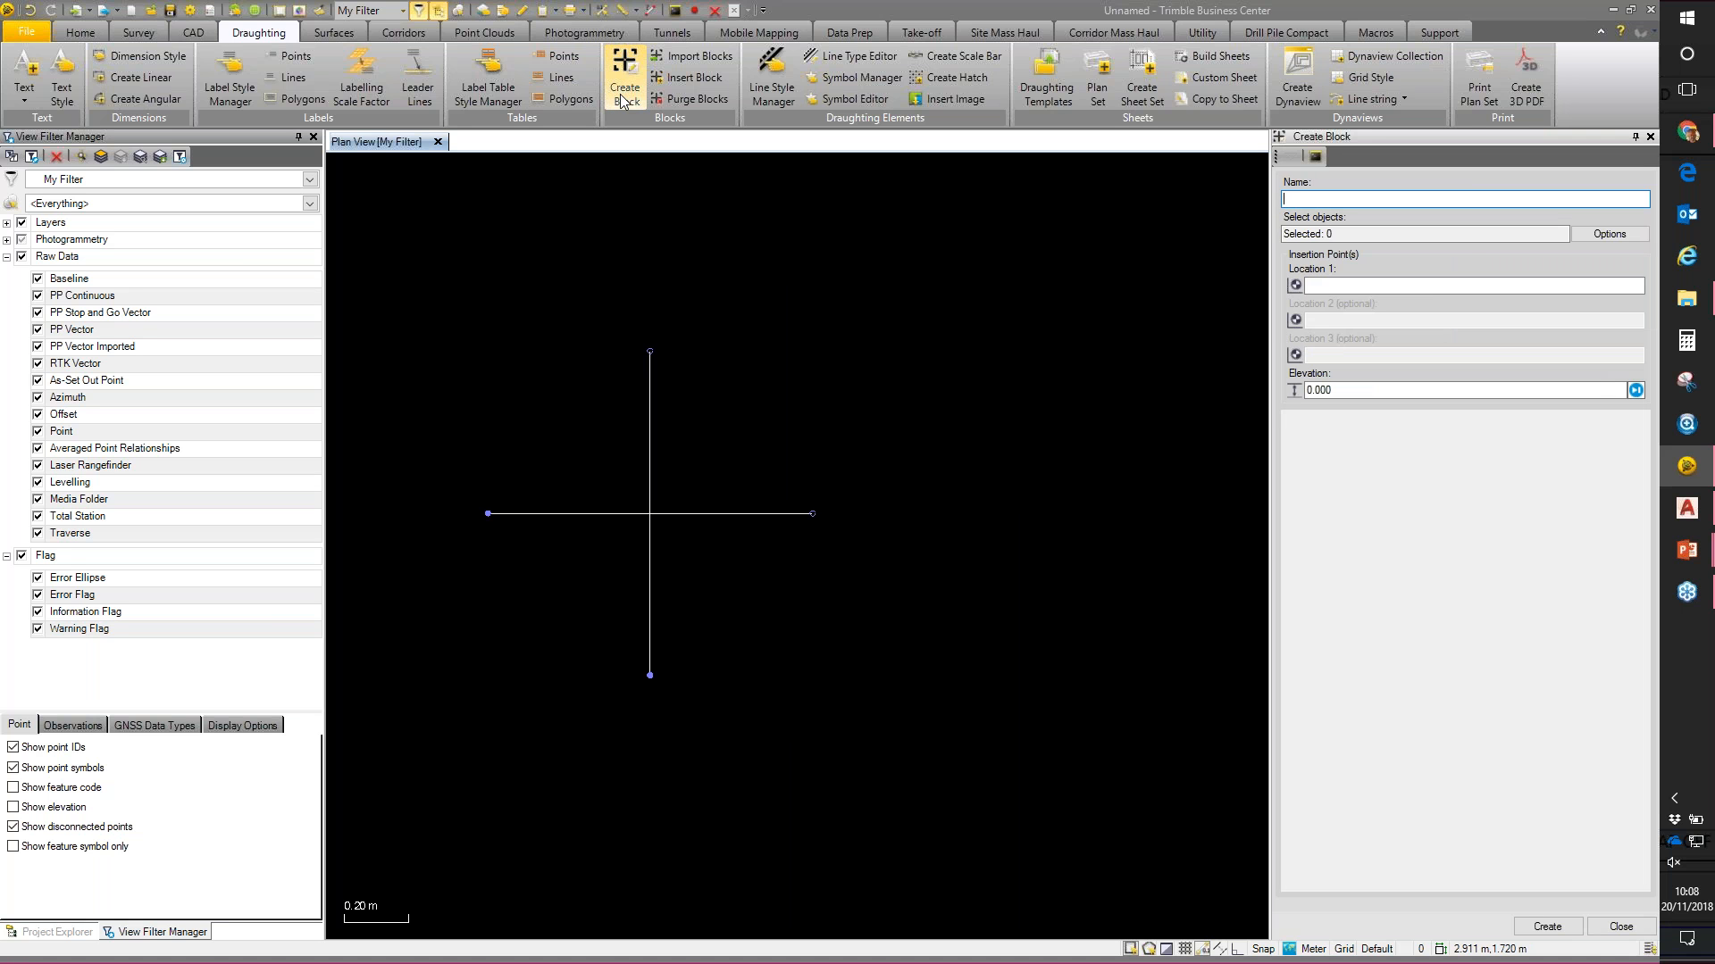
pyautogui.write('Plus Simple')
pyautogui.click(1314, 232)
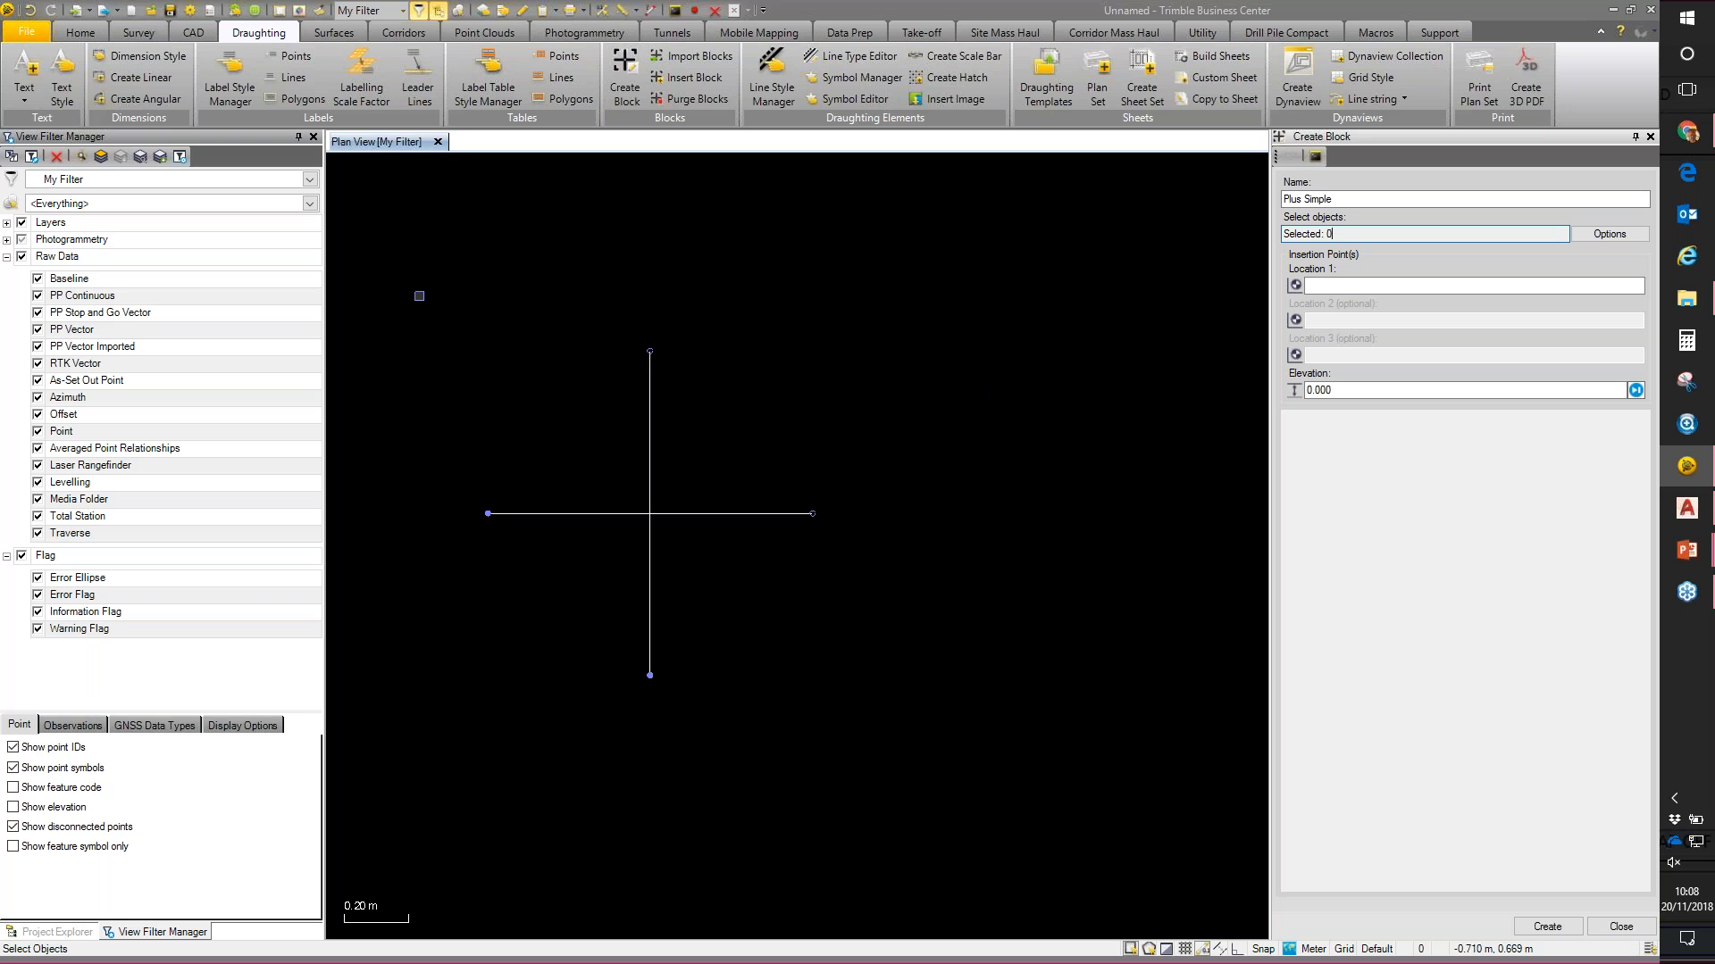
pyautogui.moveTo(405, 282); pyautogui.dragTo(909, 702)
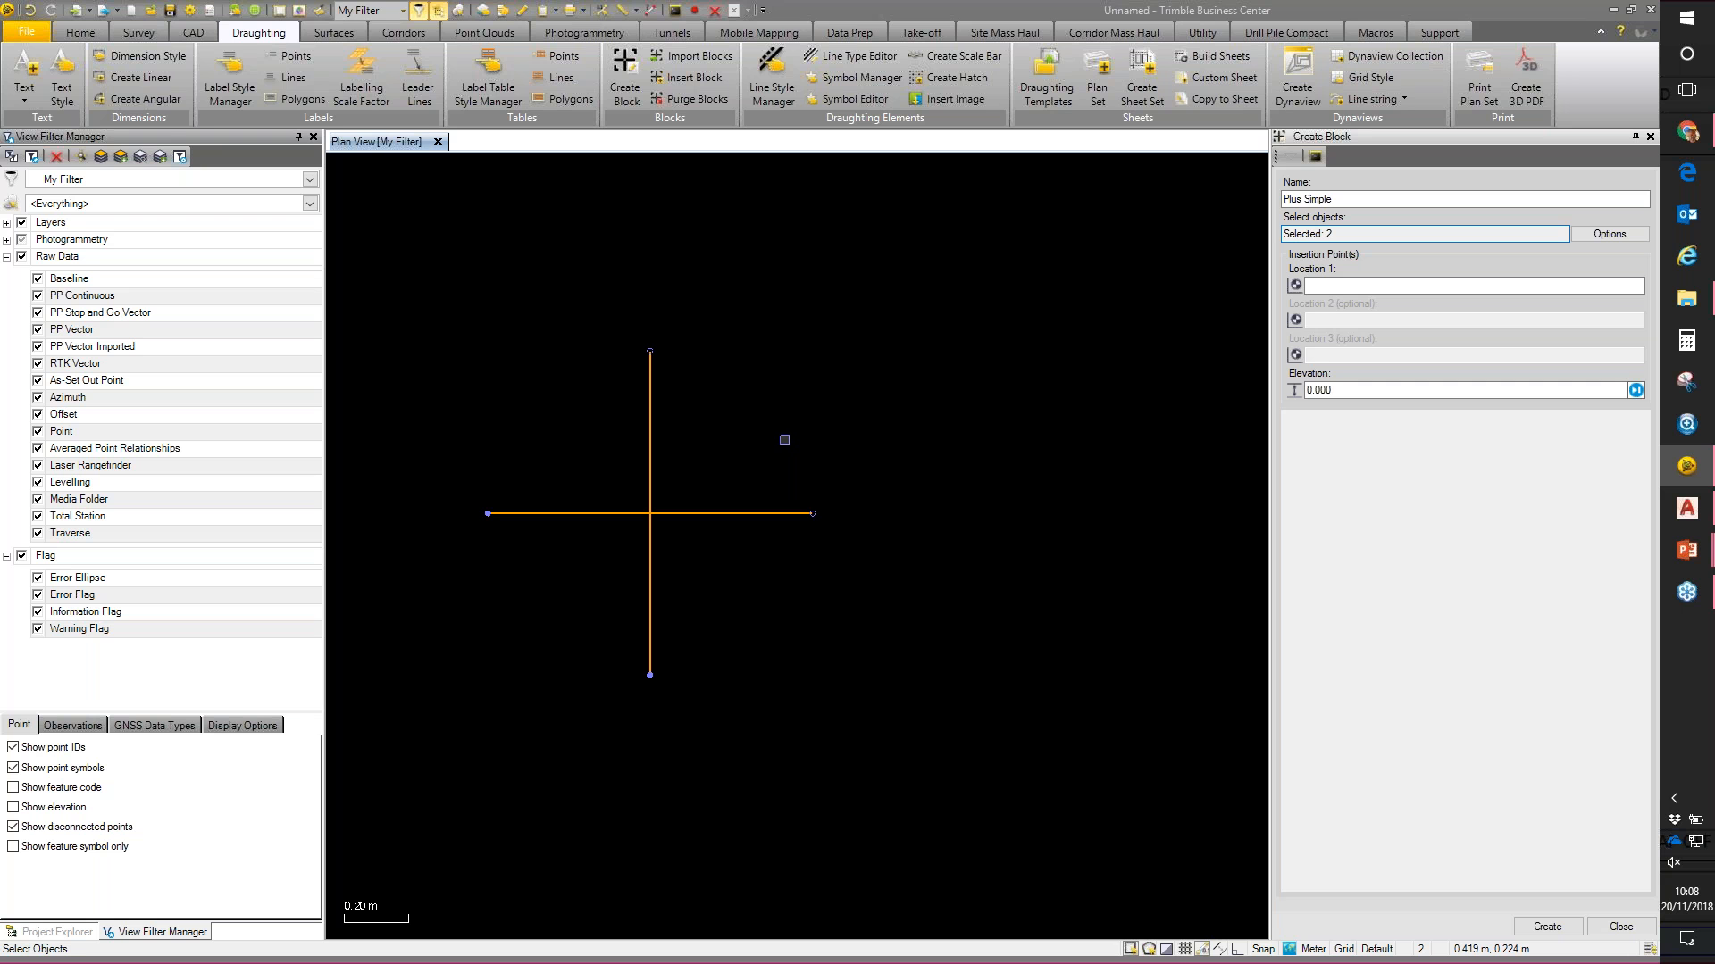
# Step: Set the block's first insertion point at the intersection of the two lines and create the block
pyautogui.click(1335, 286)
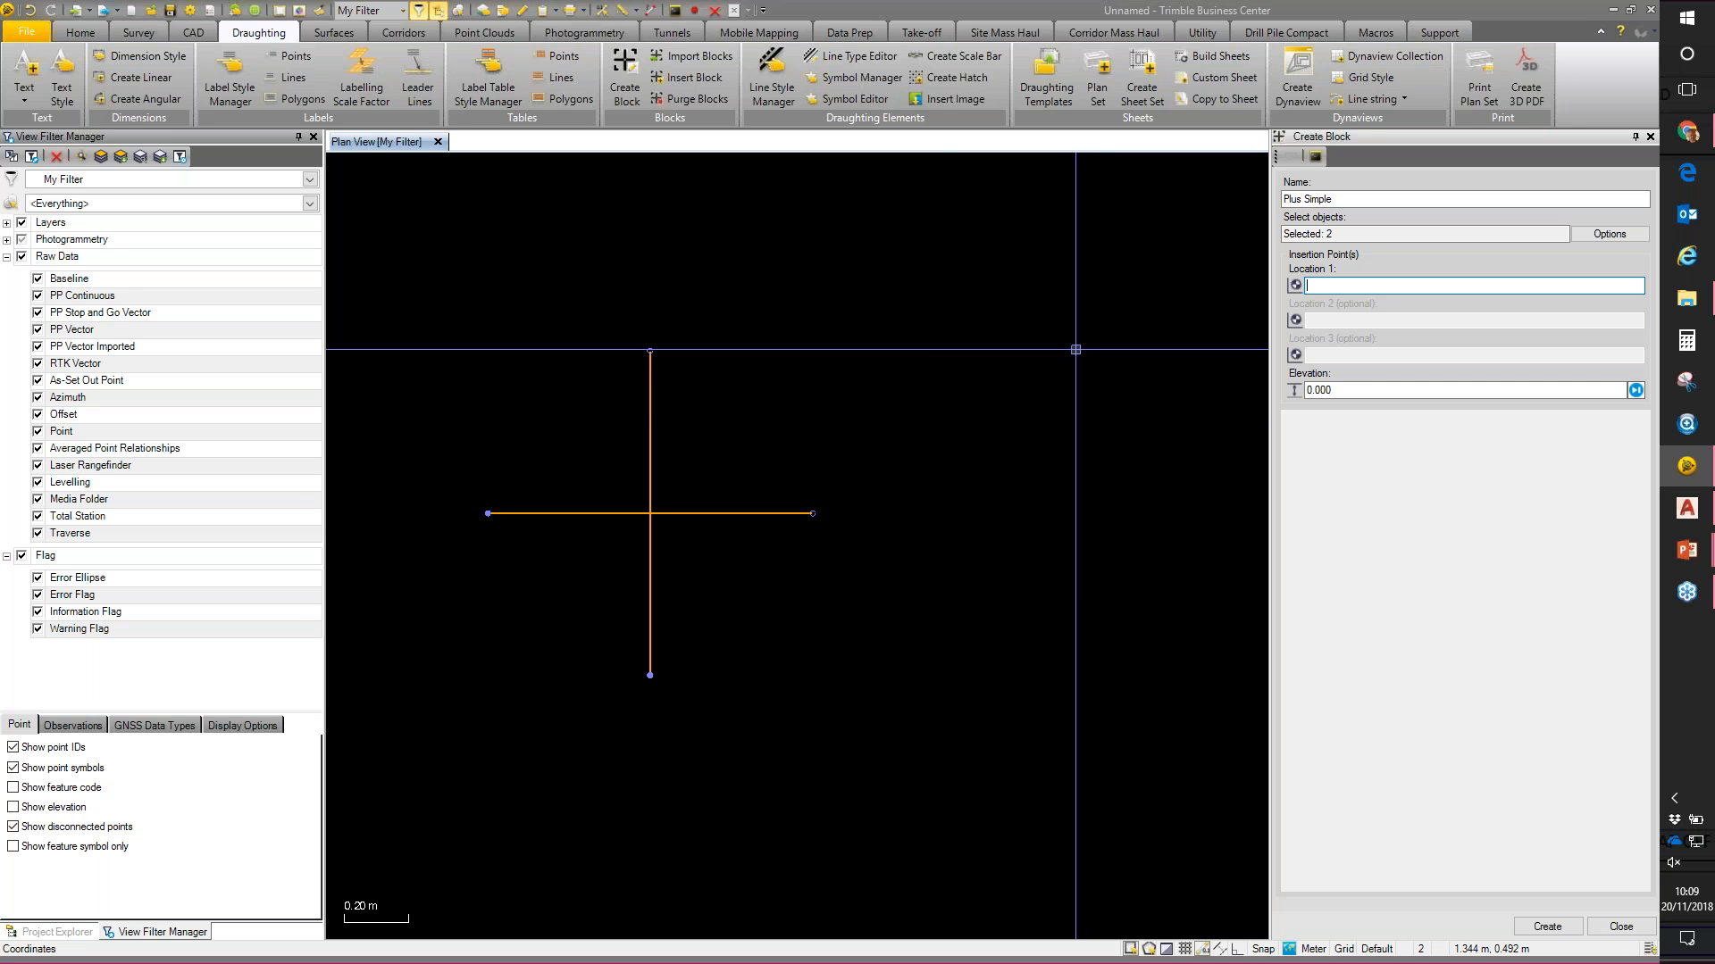
pyautogui.moveTo(698, 435); pyautogui.dragTo(753, 367, button='middle')
pyautogui.scroll(2, 737, 383)
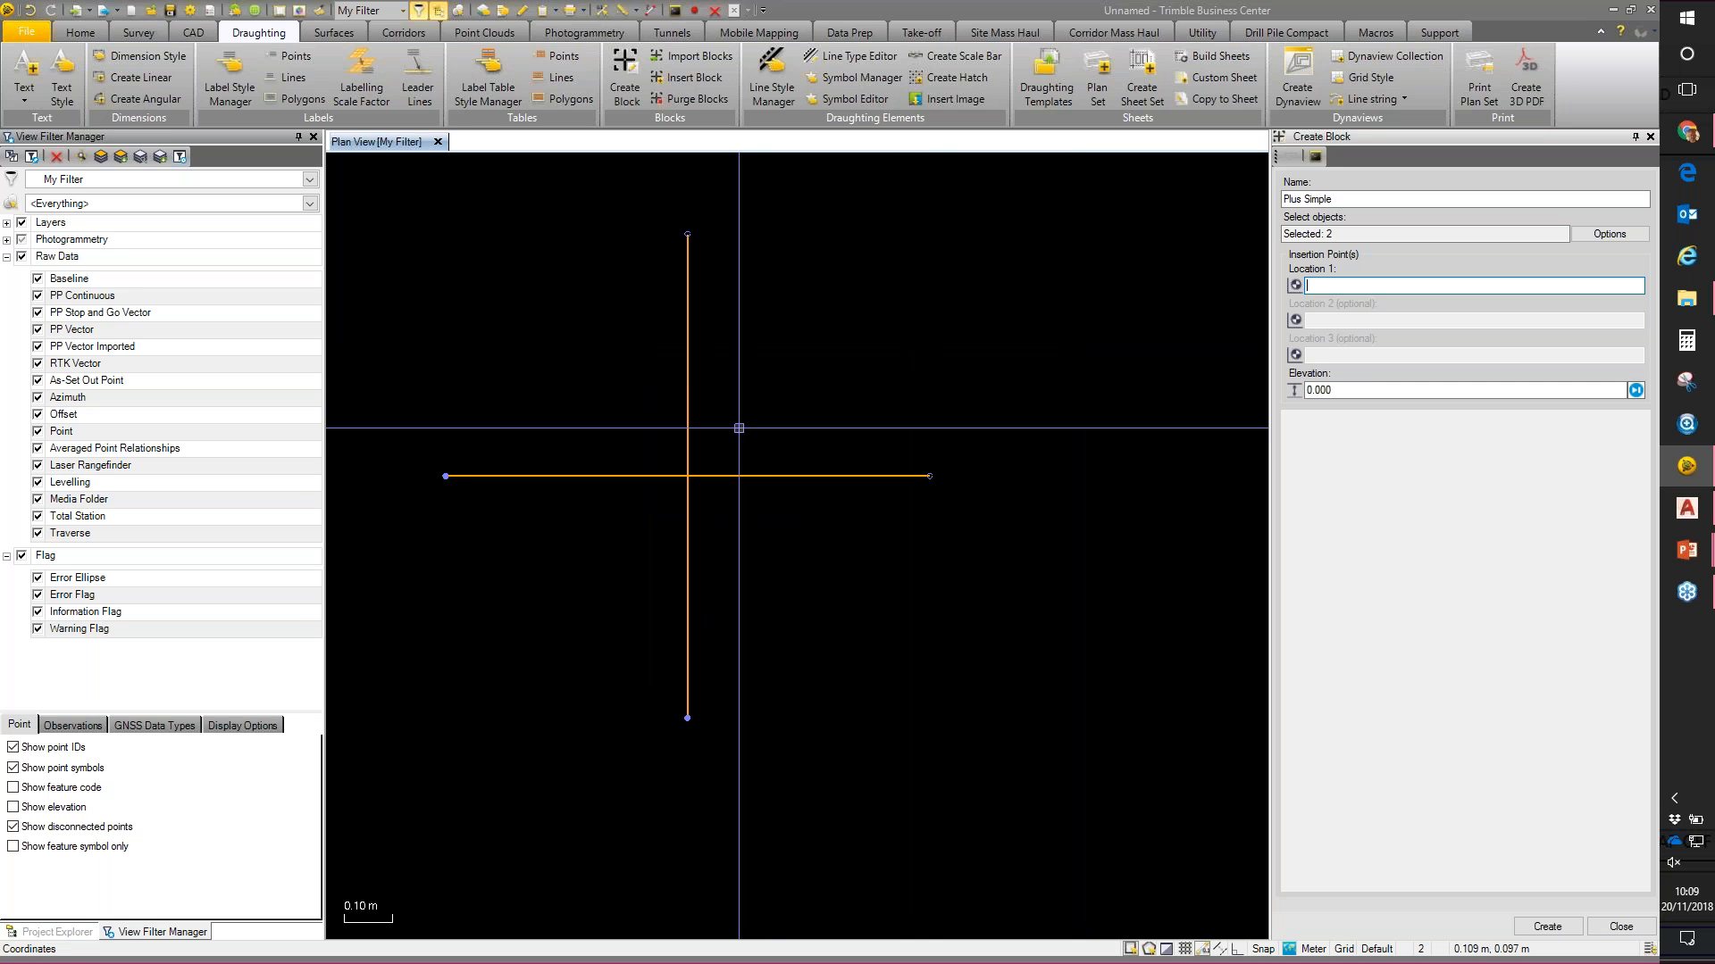
pyautogui.rightClick(729, 430)
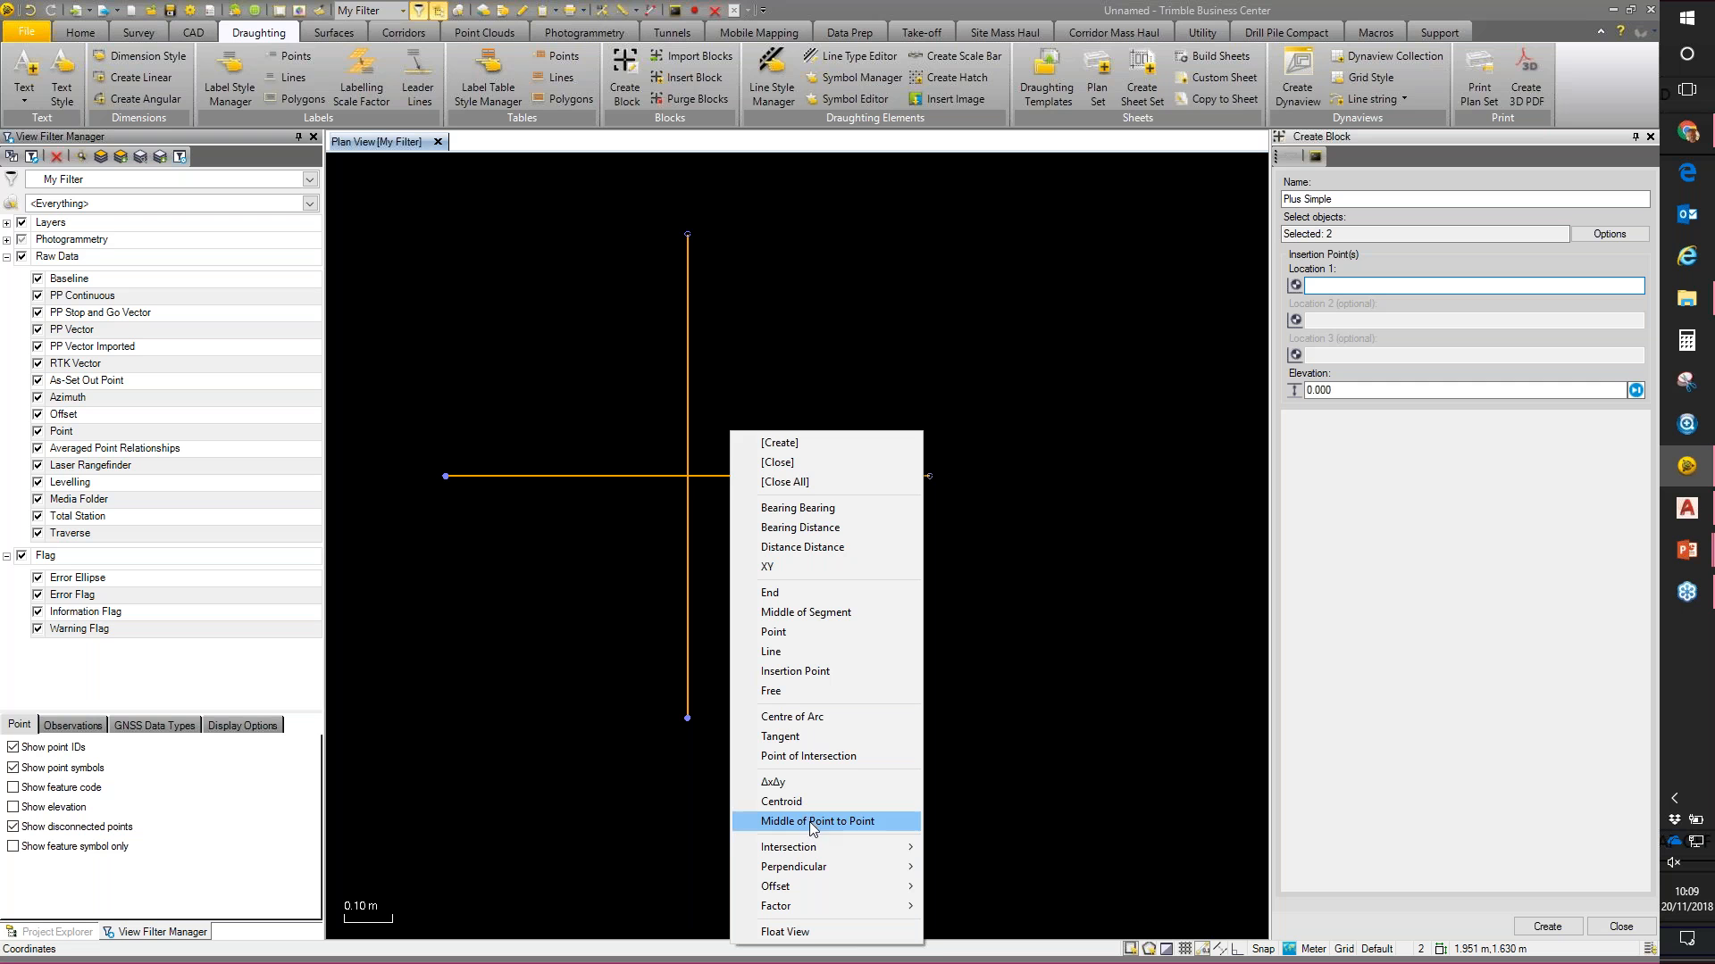
pyautogui.moveTo(808, 846)
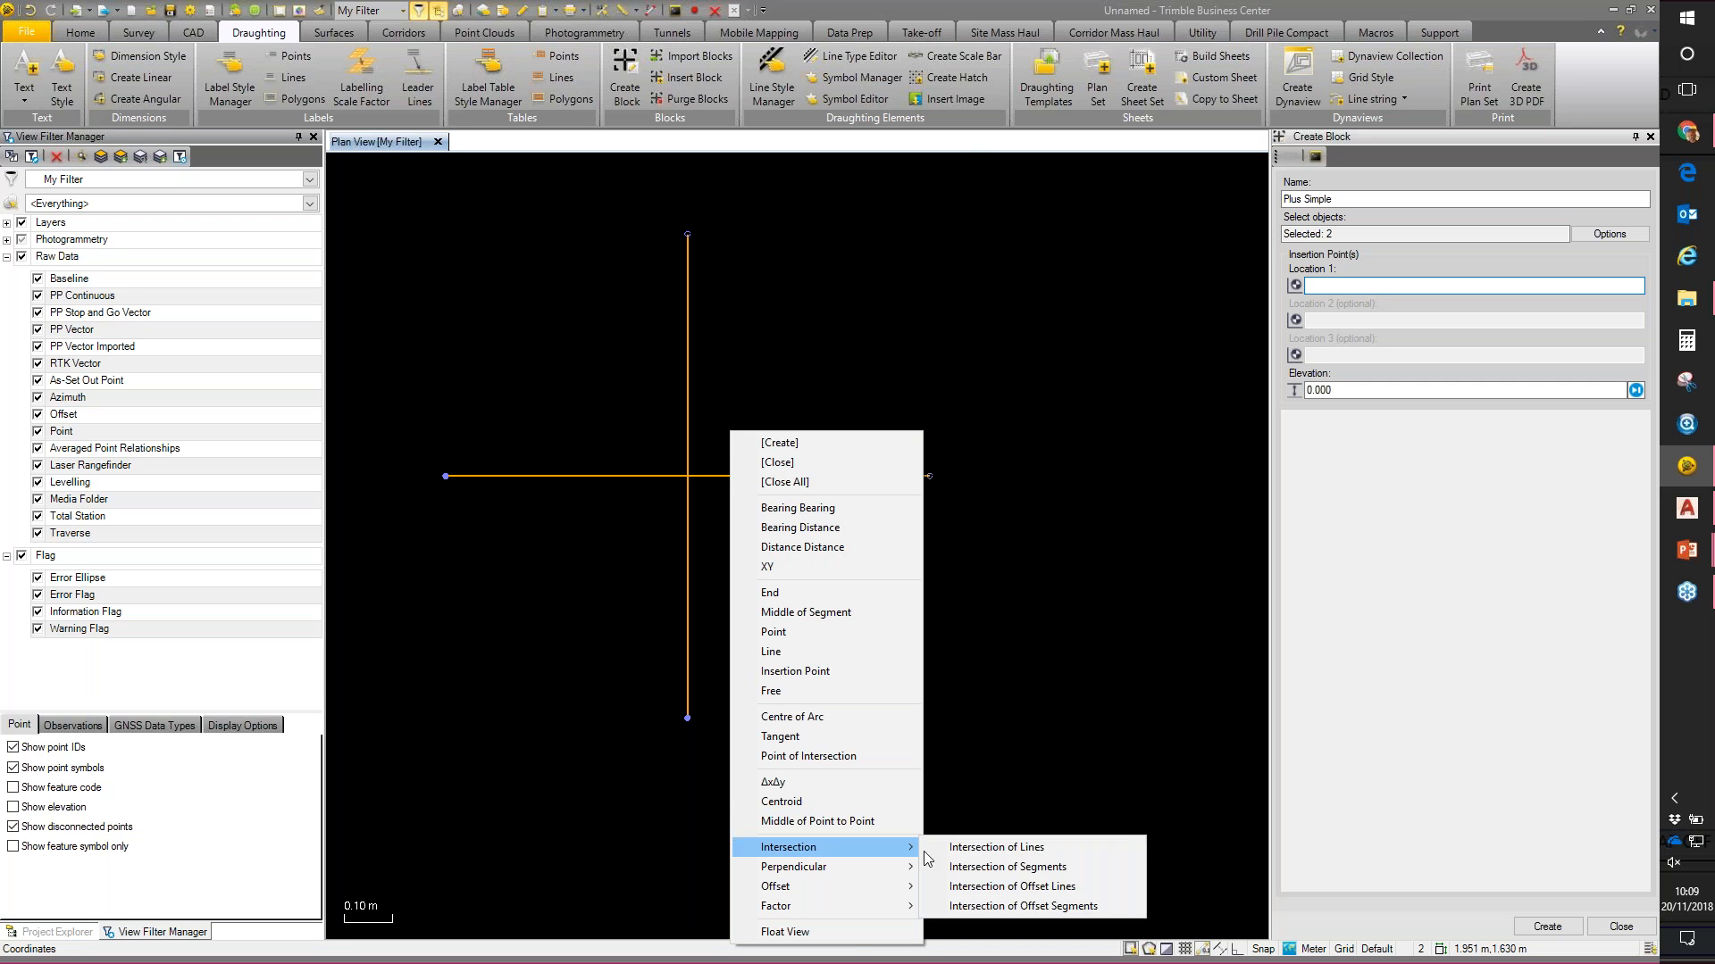
pyautogui.click(974, 850)
pyautogui.click(751, 481)
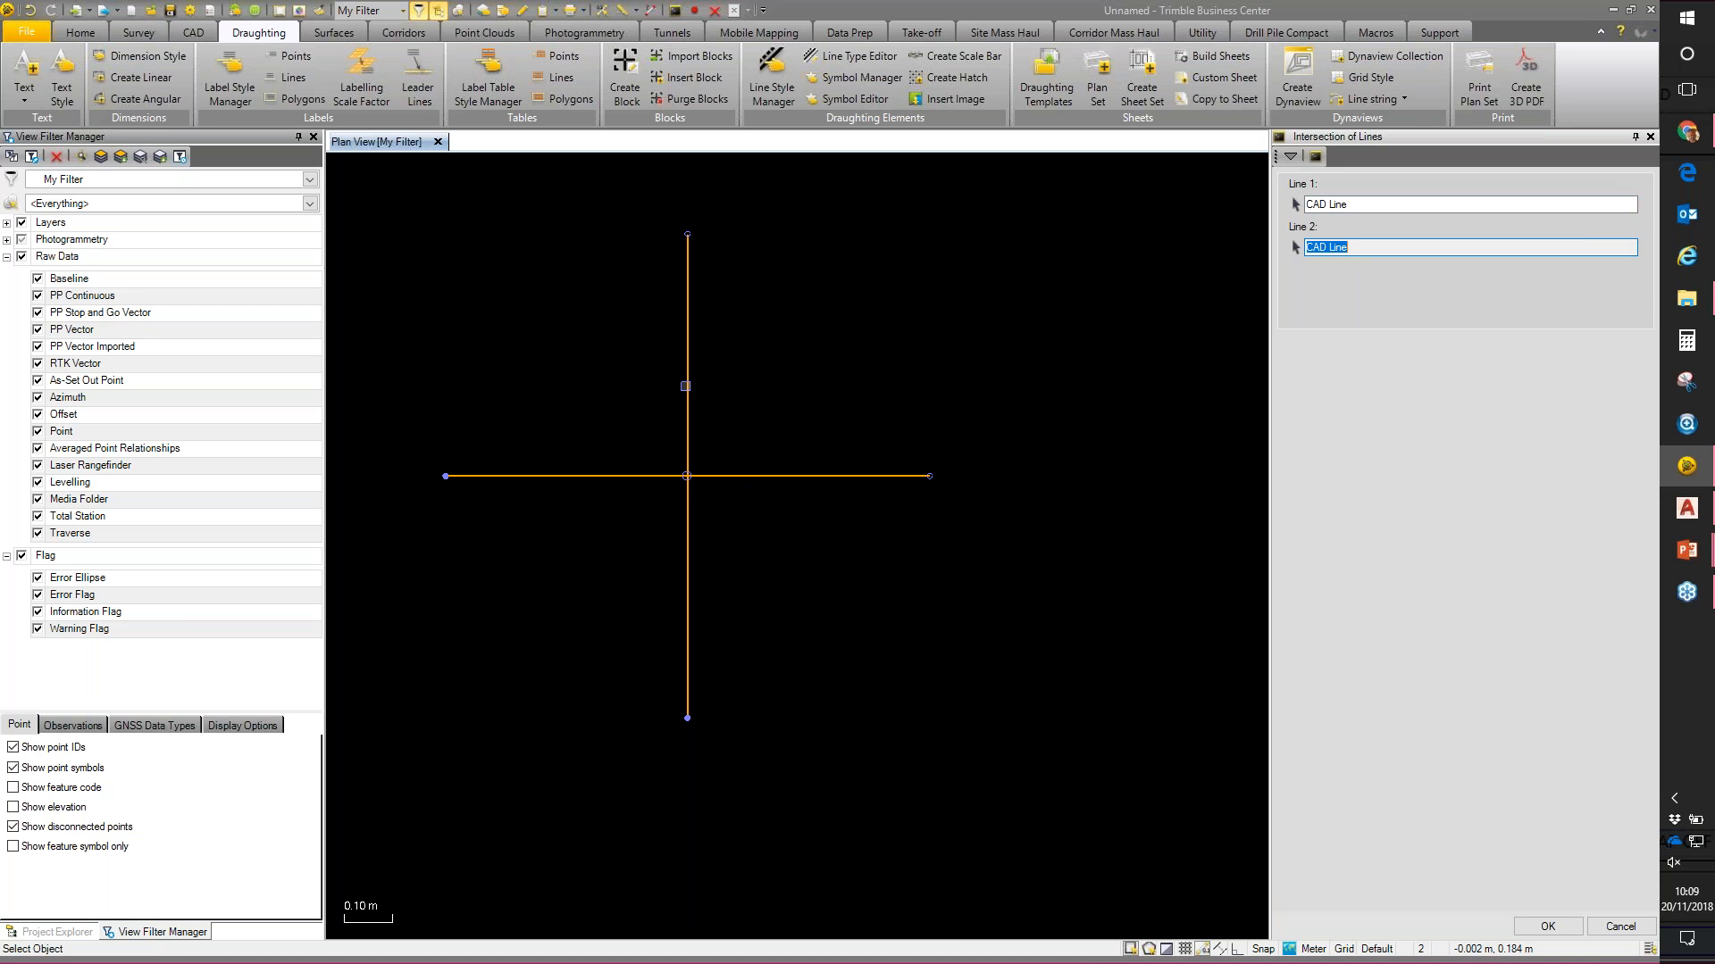
pyautogui.click(685, 385)
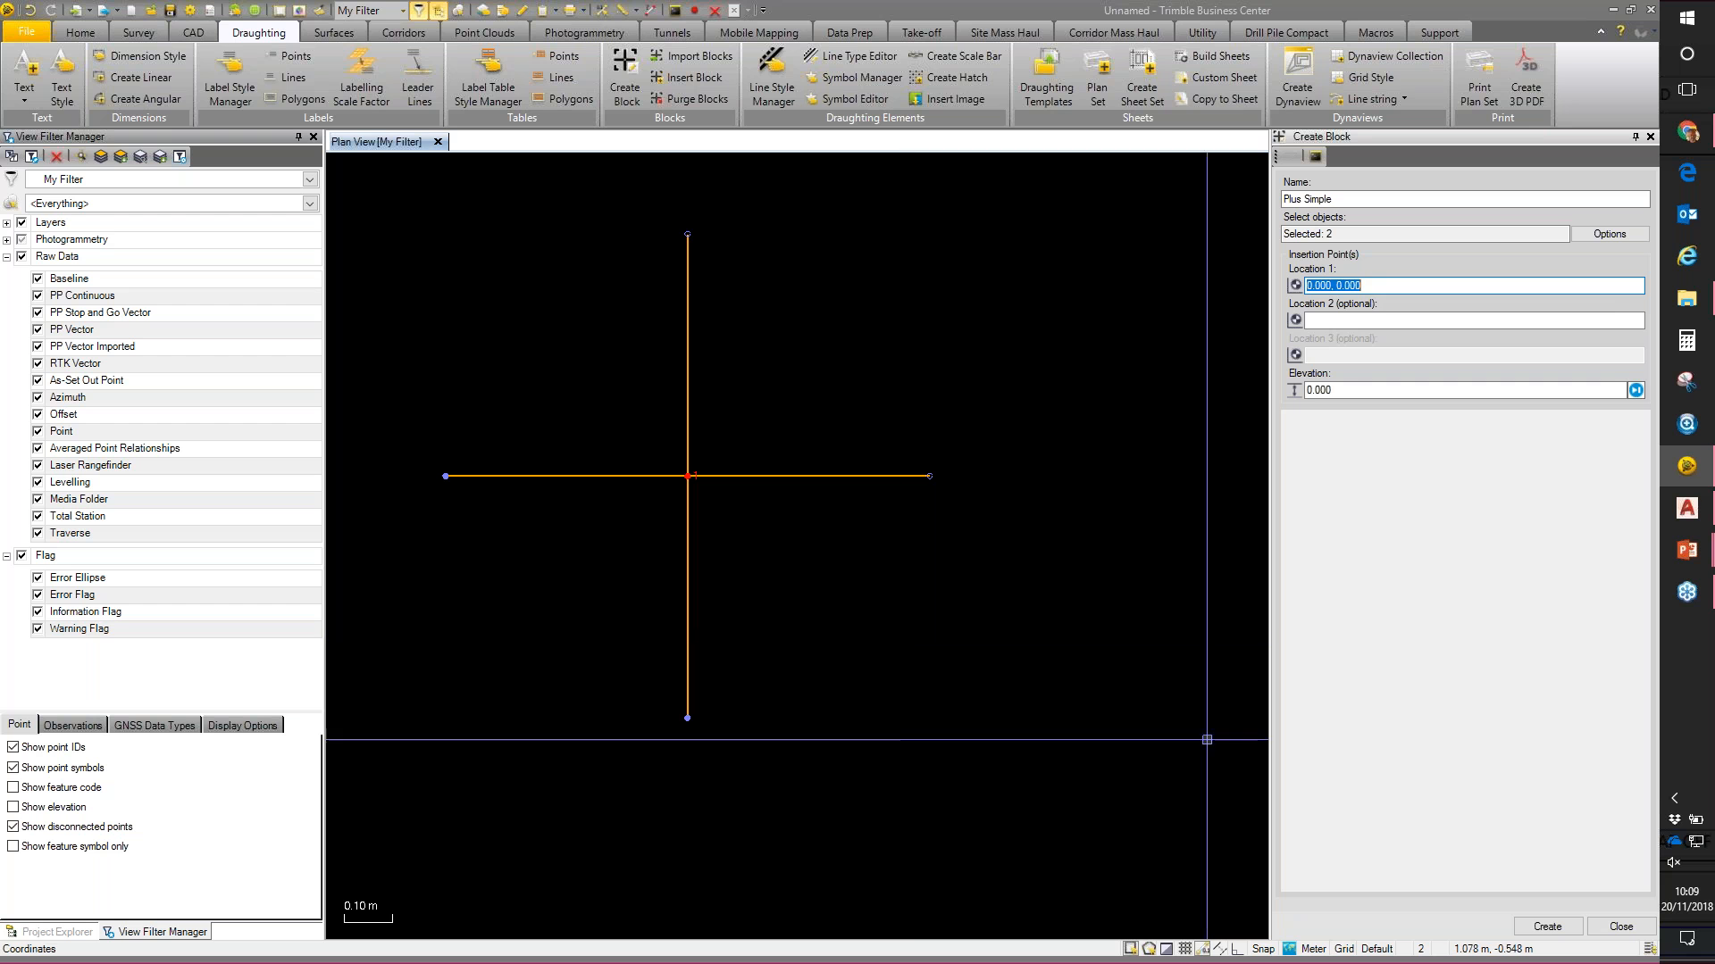
pyautogui.click(1549, 928)
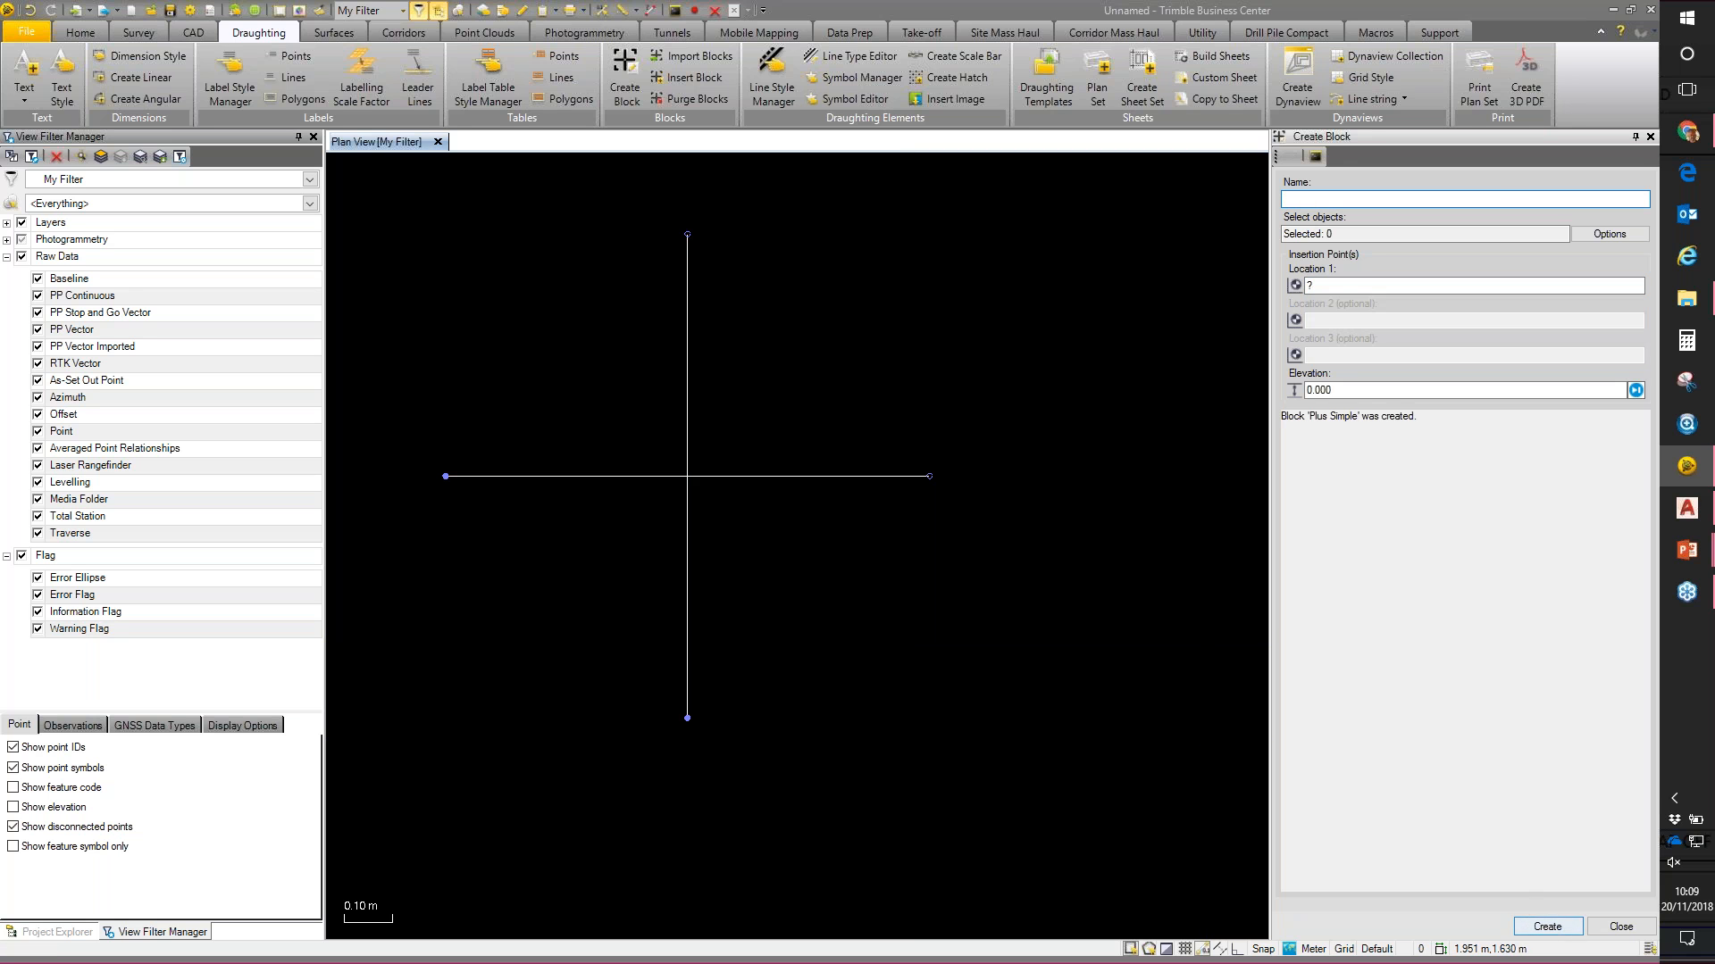
pyautogui.moveTo(1424, 419); pyautogui.dragTo(1263, 429)
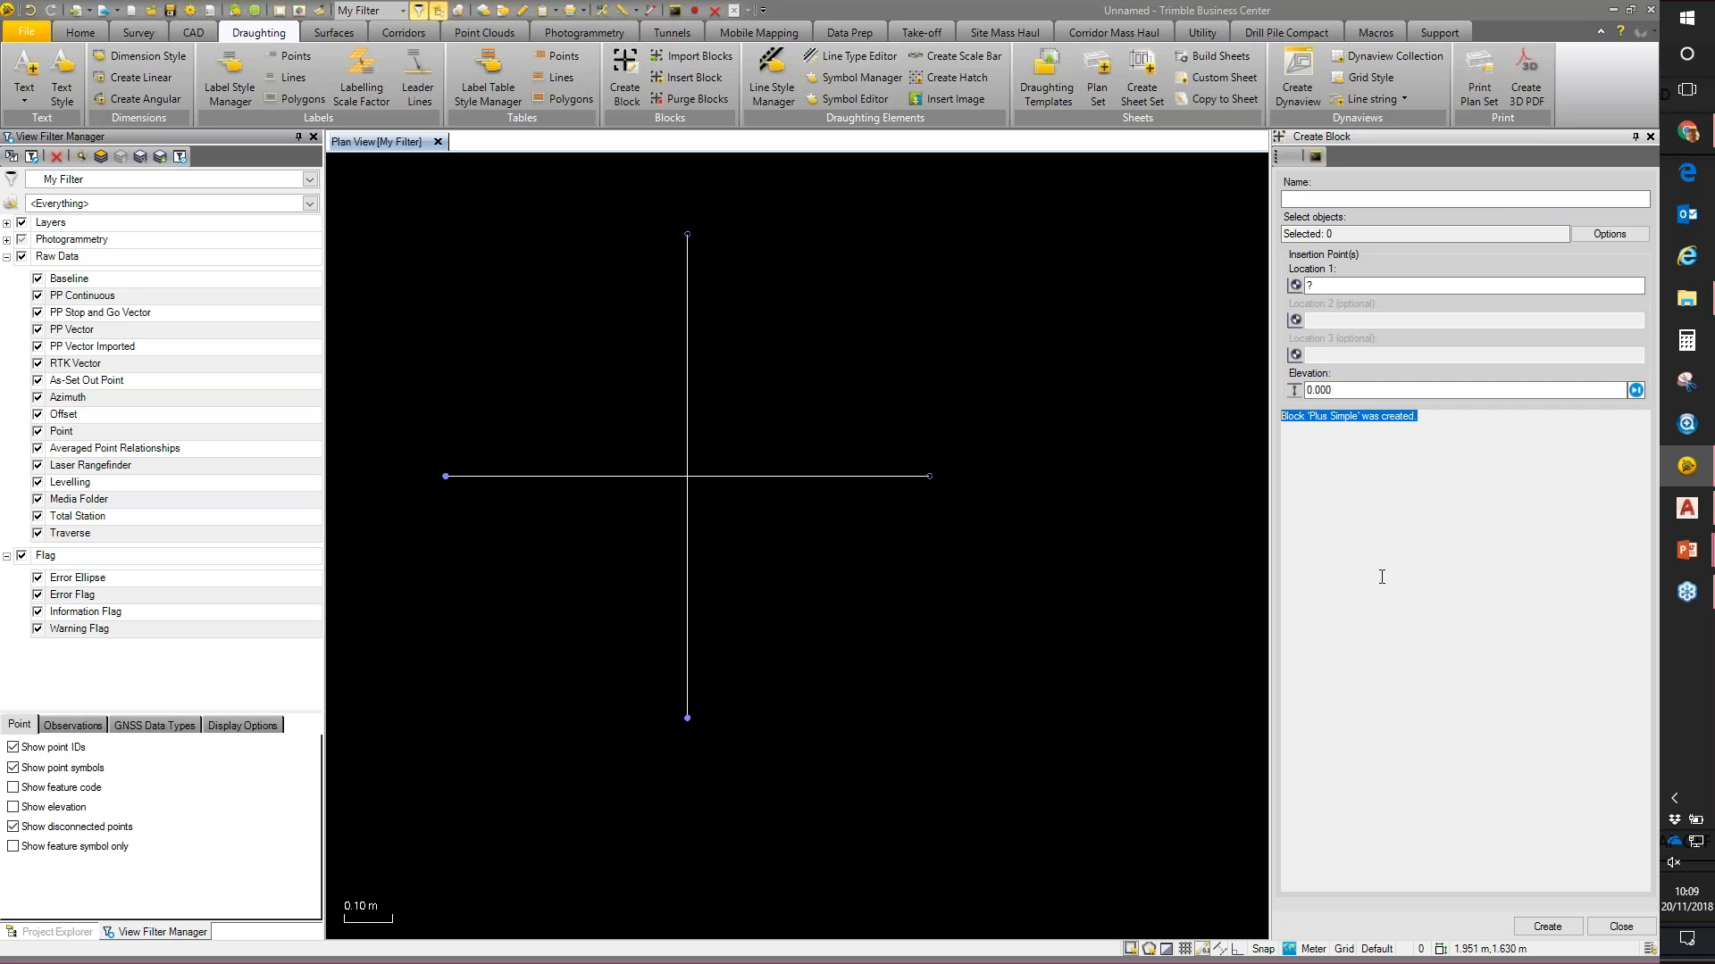
pyautogui.click(1620, 925)
# Step: Delete the two original crossing lines from the plan view
pyautogui.scroll(-2, 998, 632)
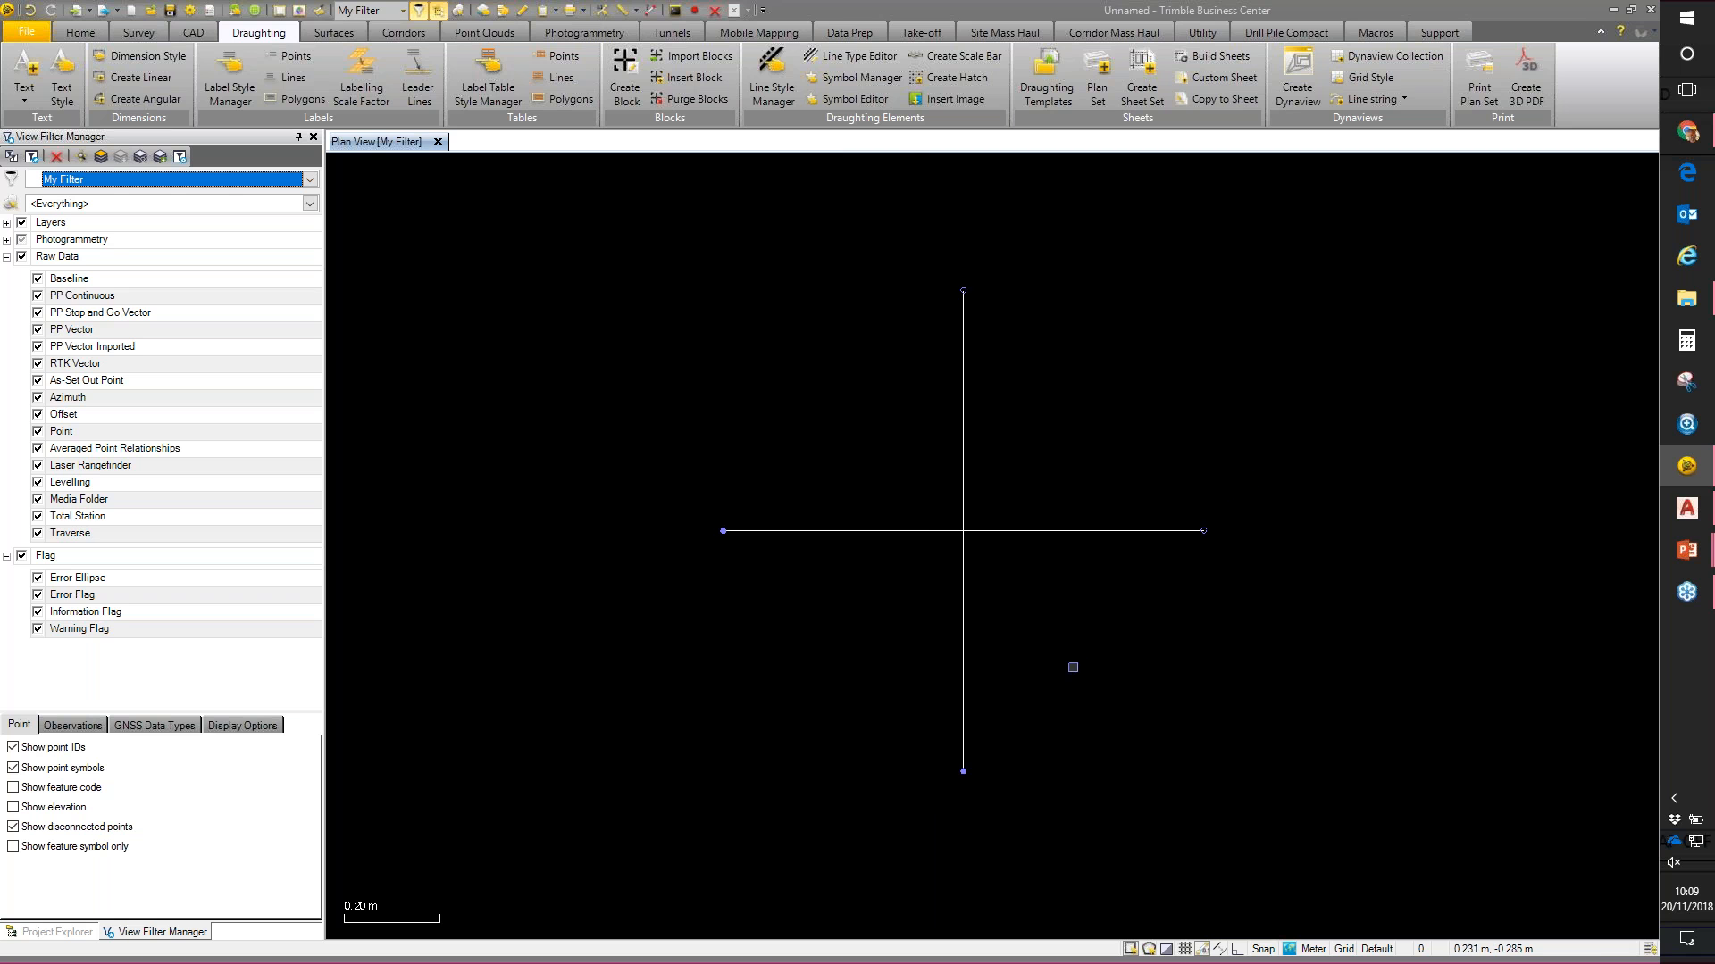
pyautogui.moveTo(612, 237); pyautogui.dragTo(1323, 816)
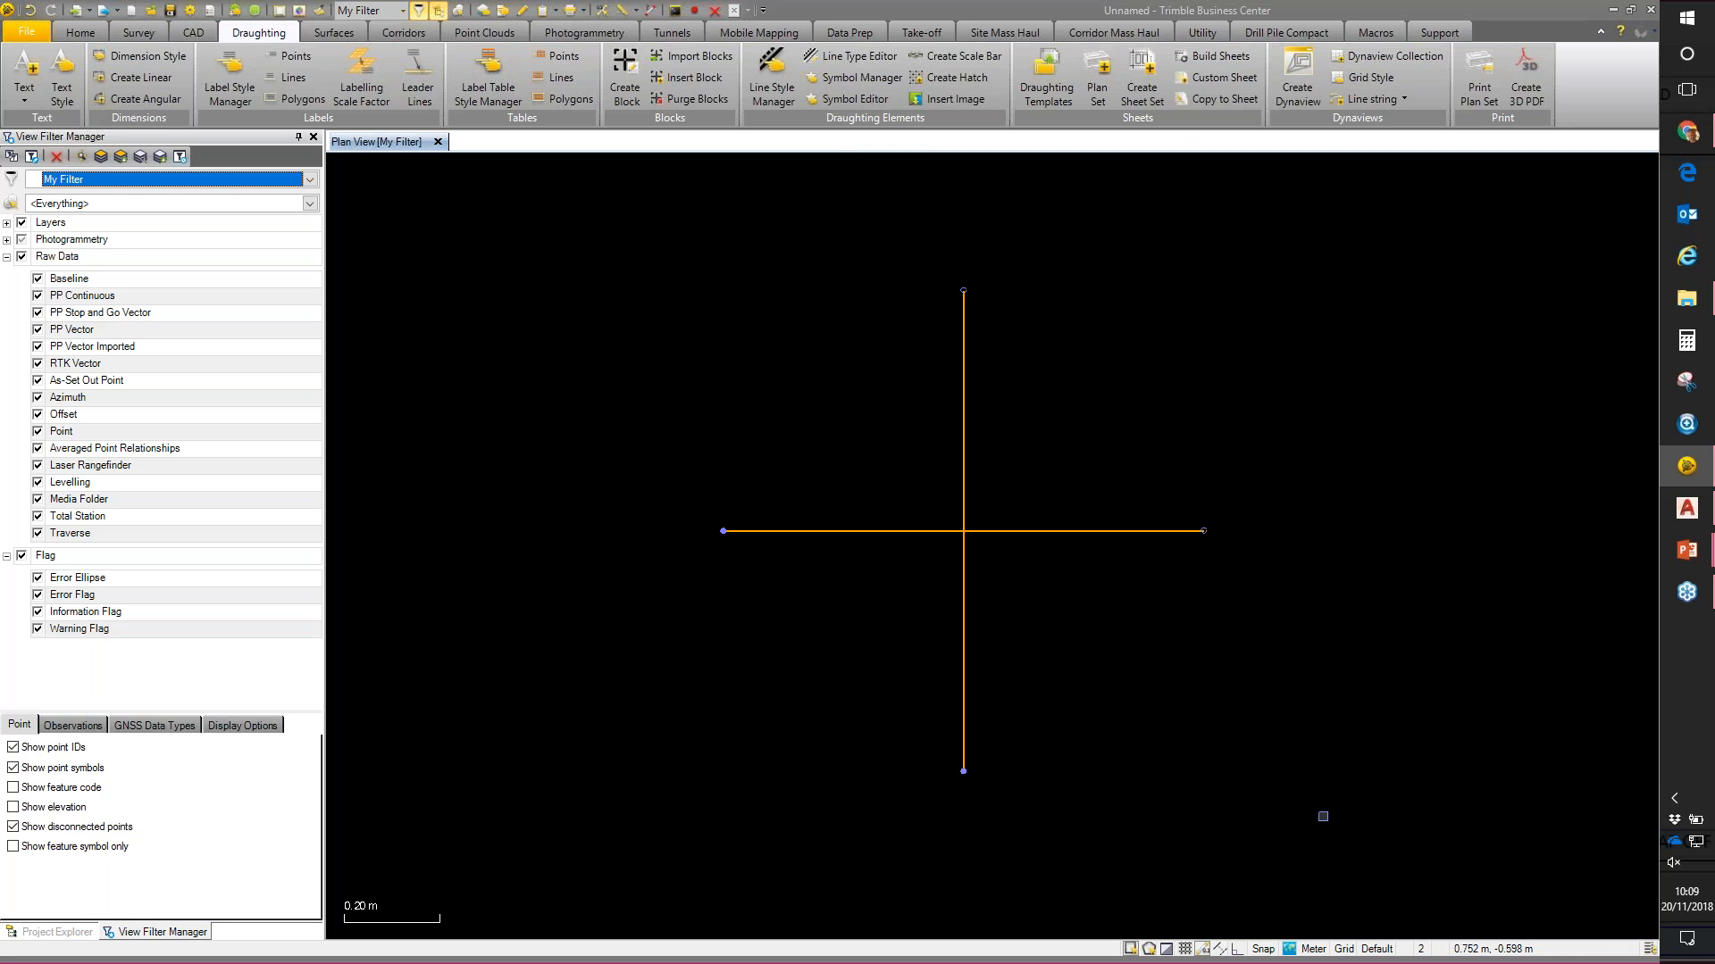
pyautogui.rightClick(1007, 453)
pyautogui.click(1063, 543)
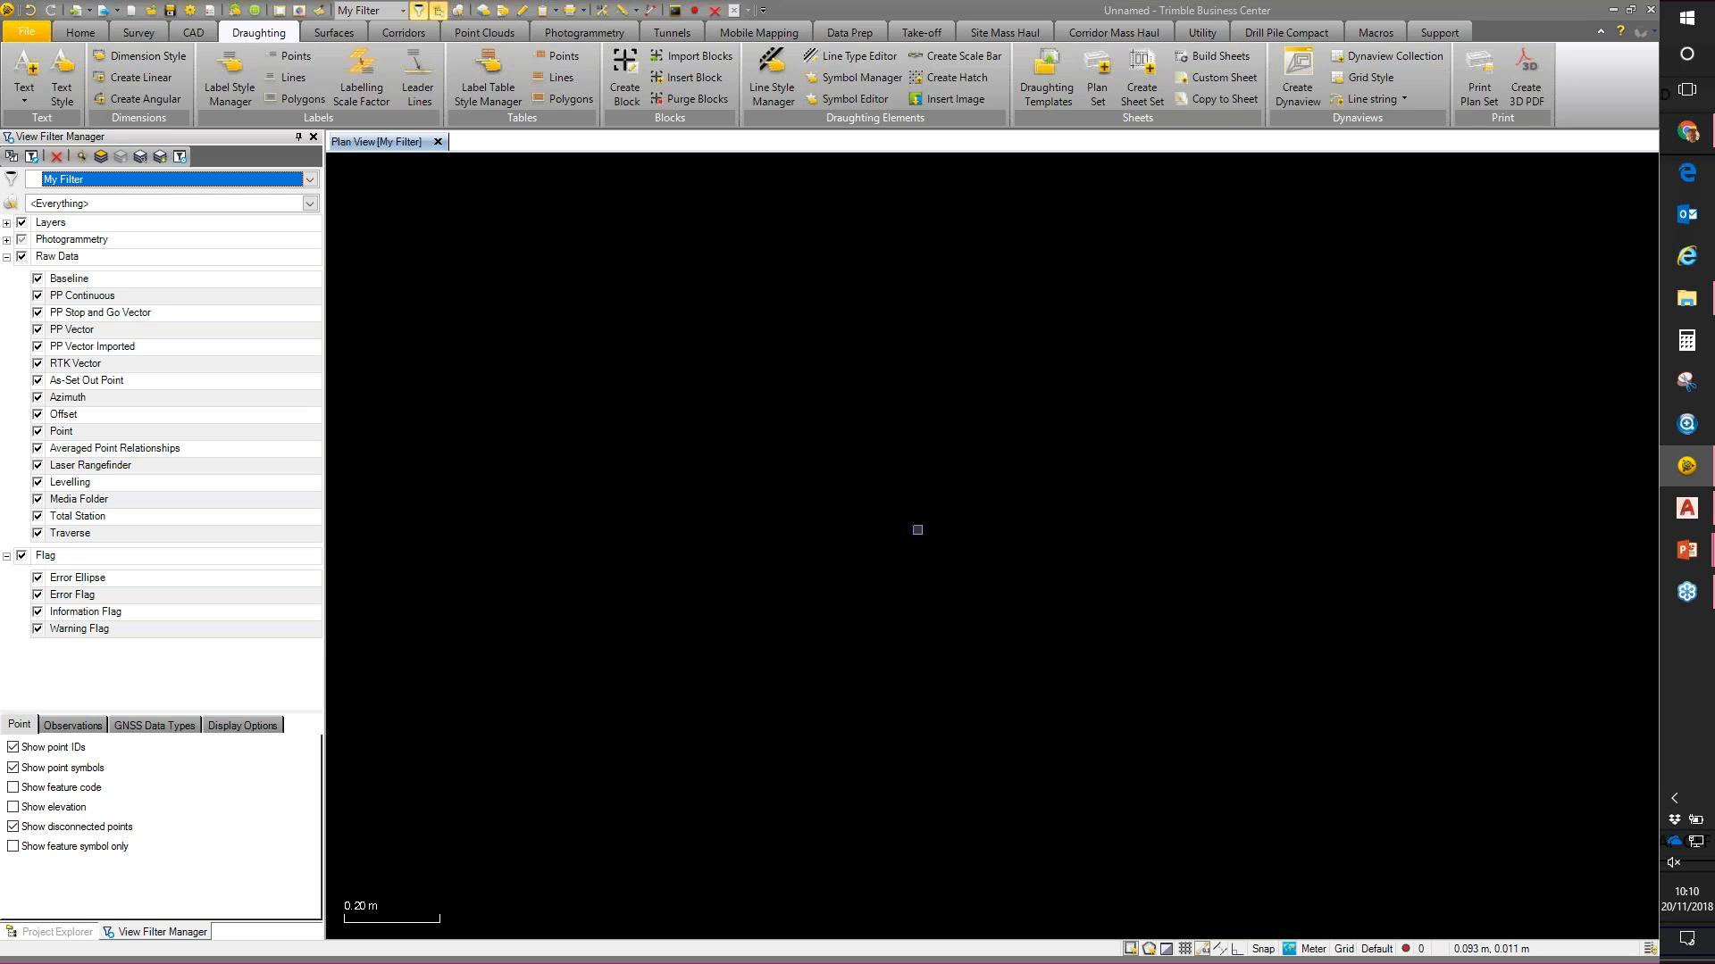
# Step: Insert the Plus Simple block on the Points layer at location 0,0
pyautogui.click(685, 79)
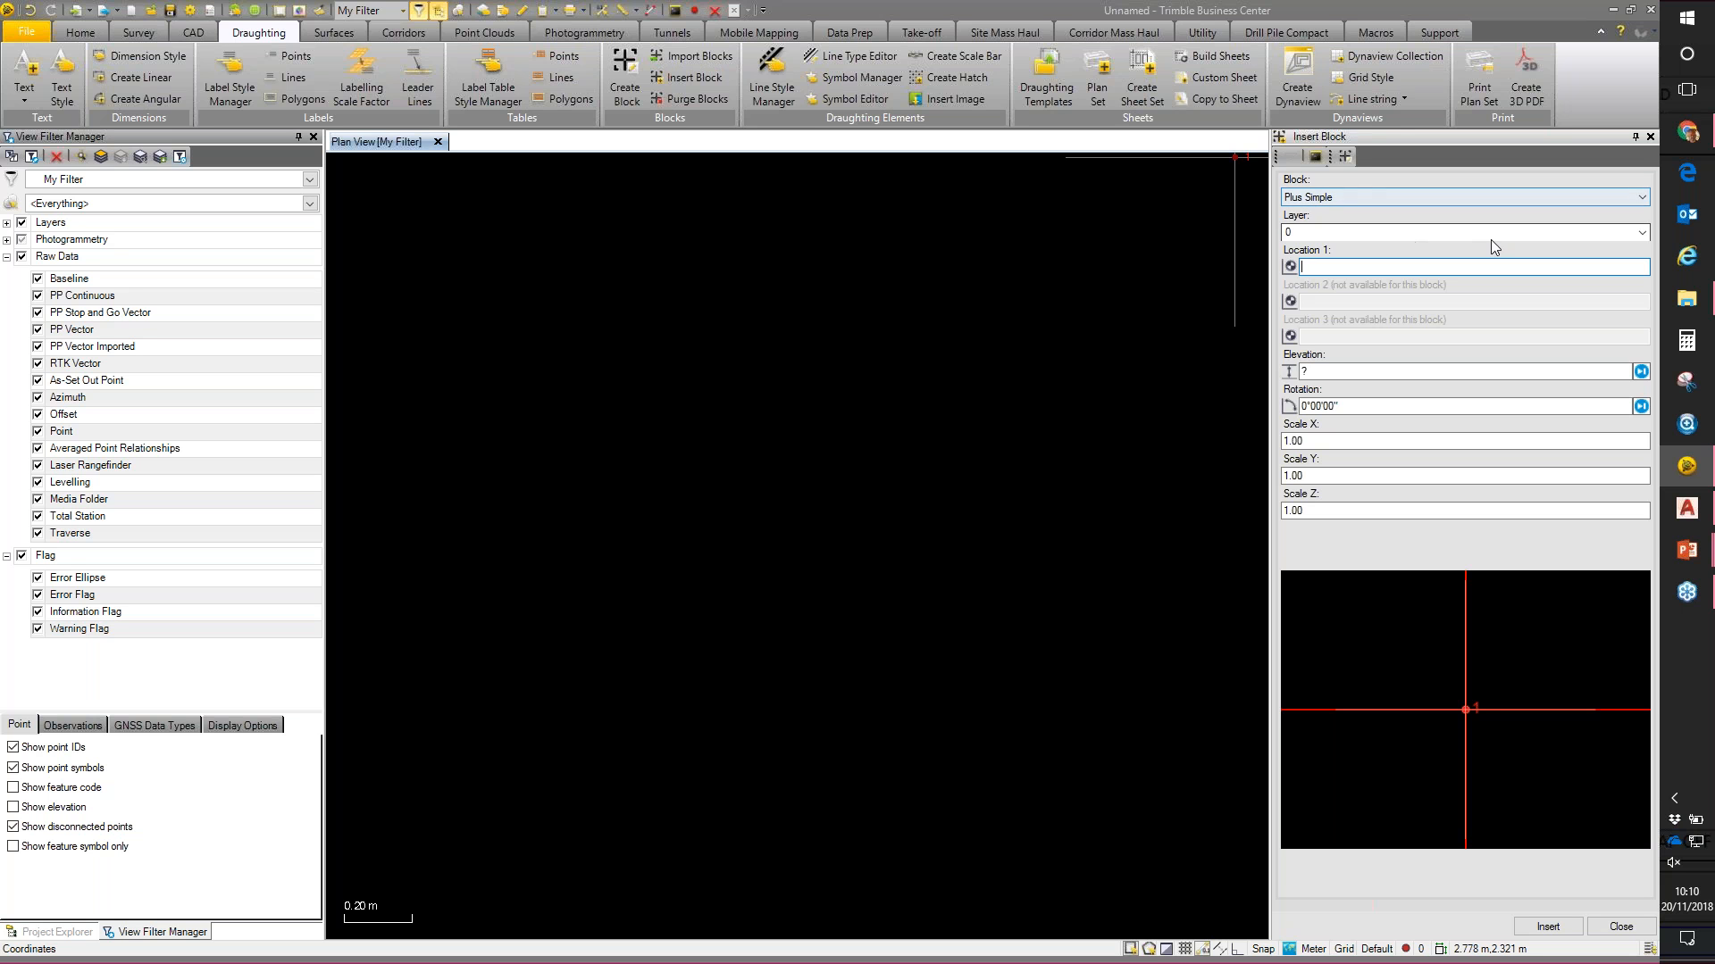
pyautogui.click(1606, 233)
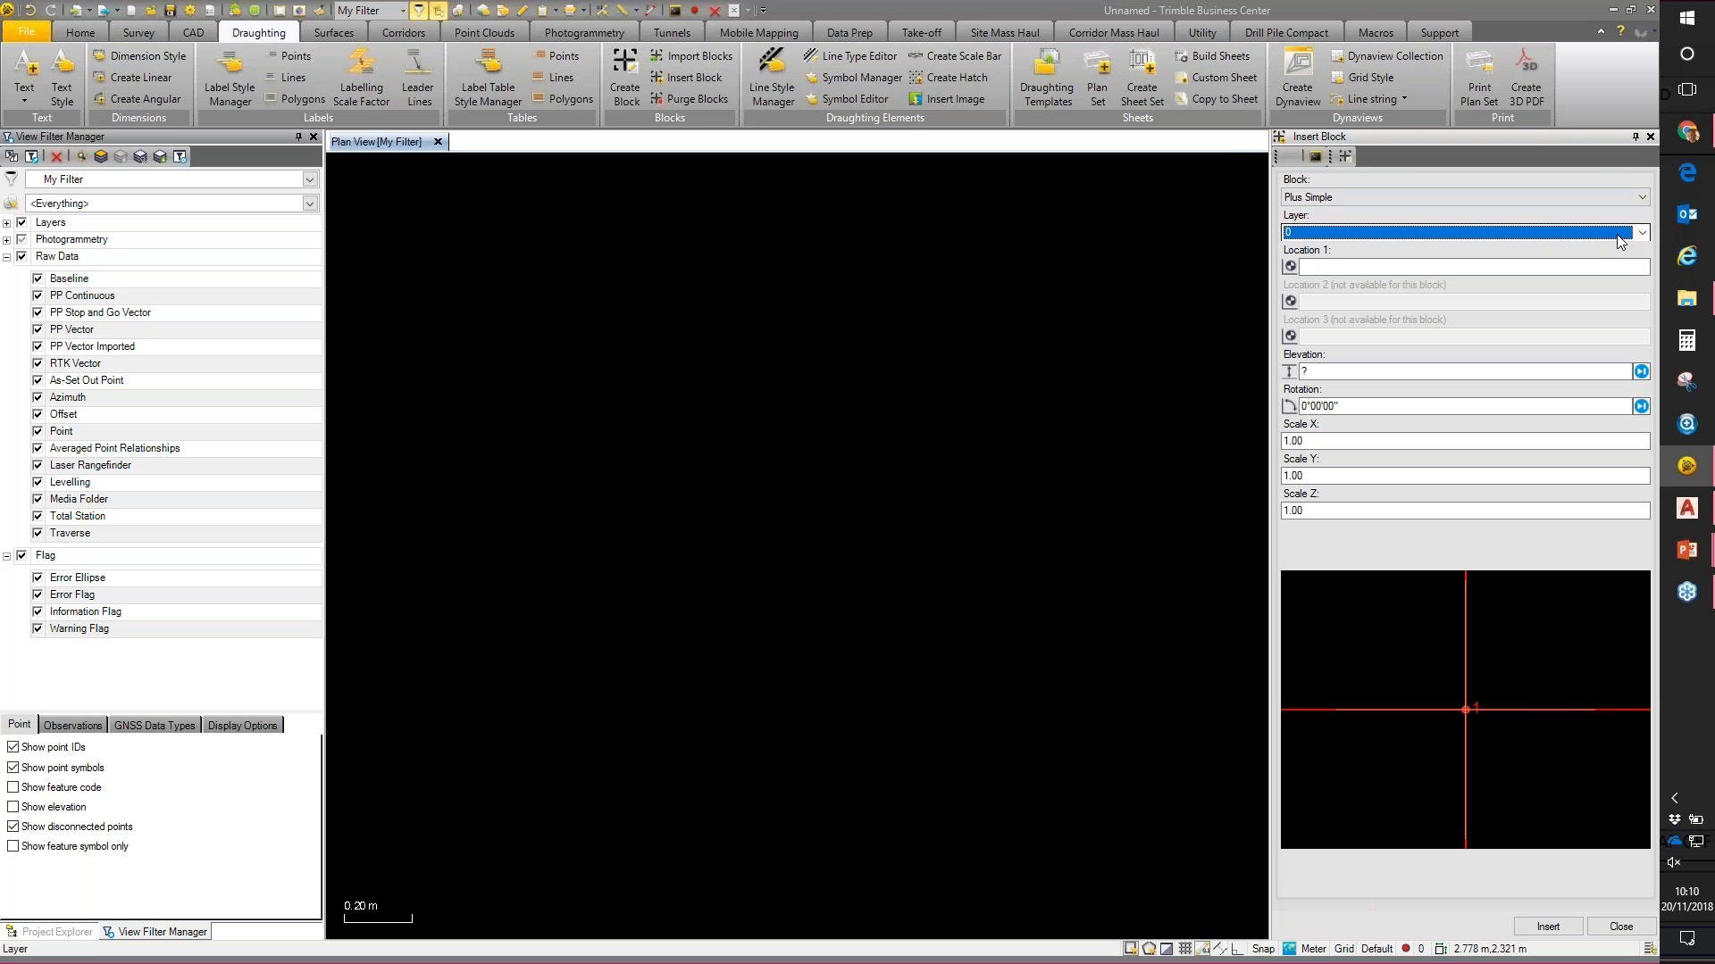
pyautogui.scroll(-3, 1622, 241)
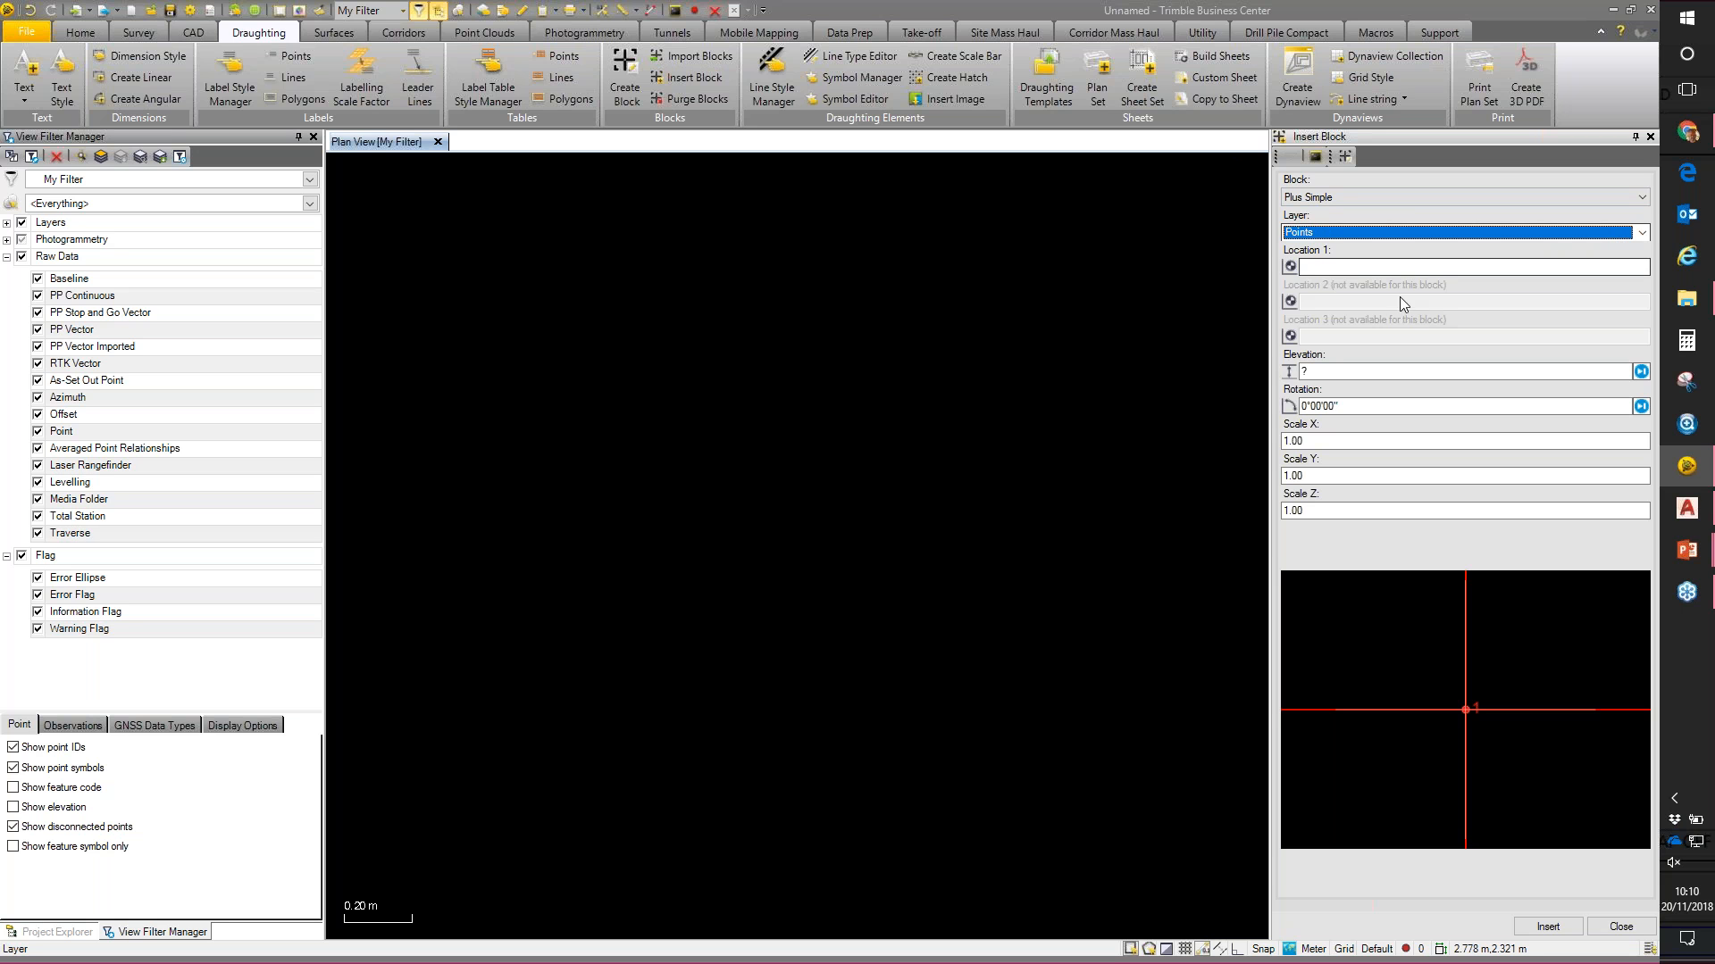
pyautogui.click(1316, 267)
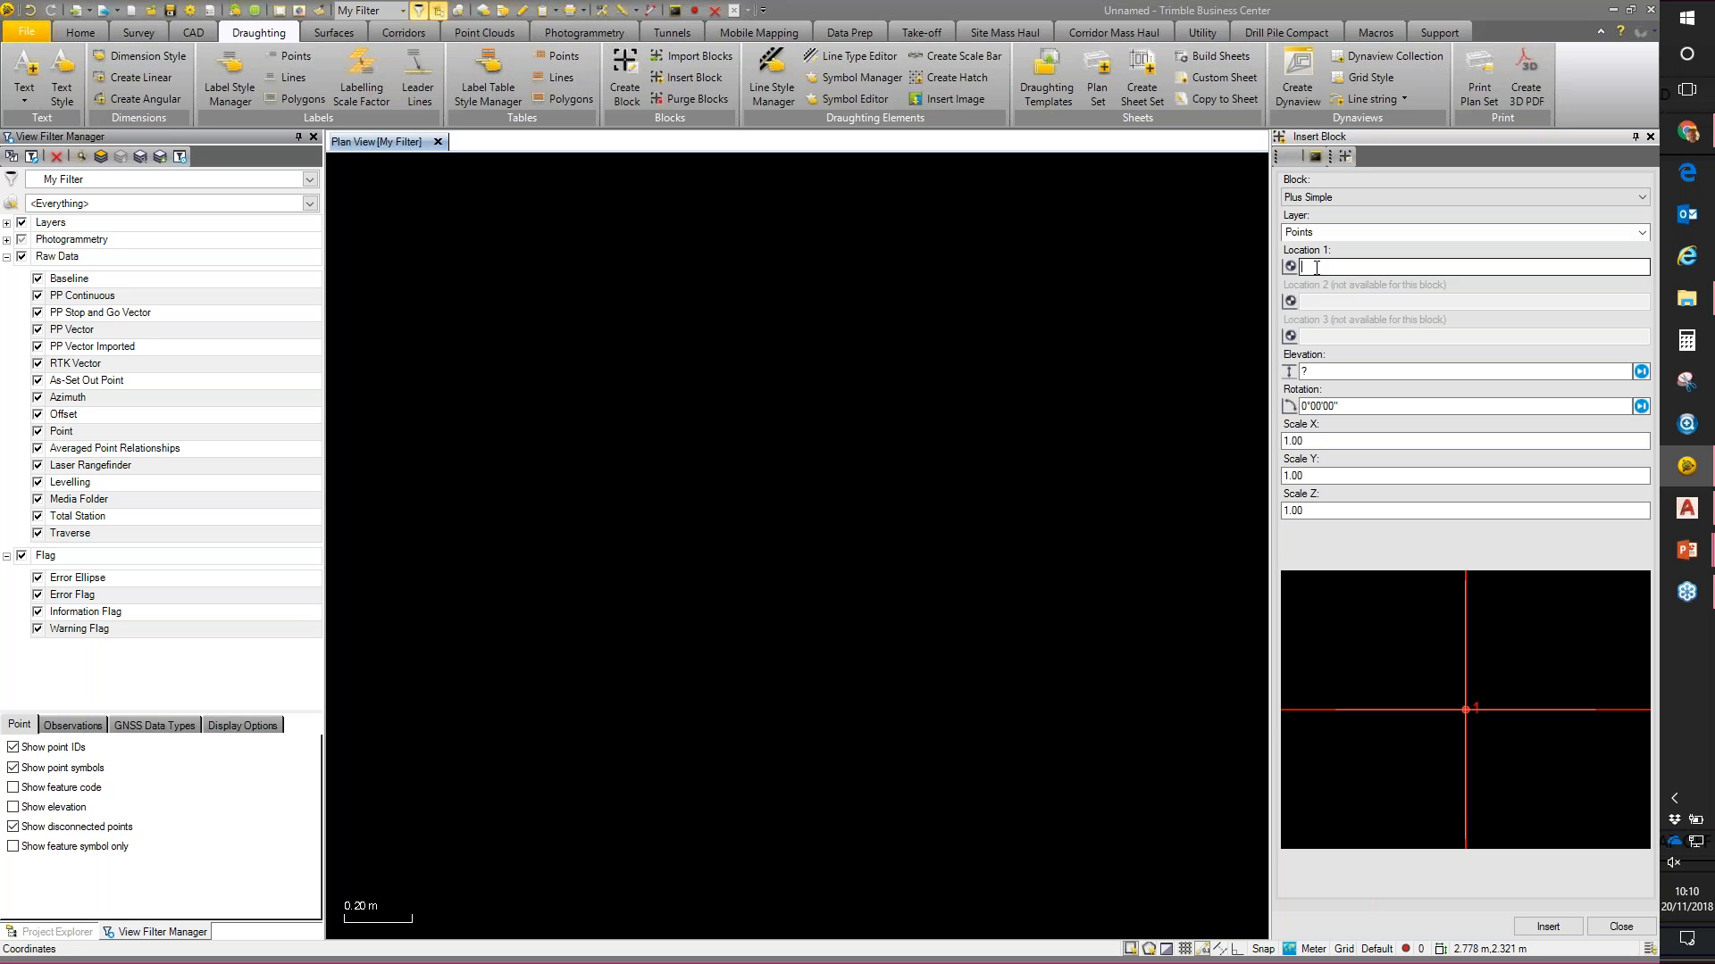
pyautogui.write('0.0')
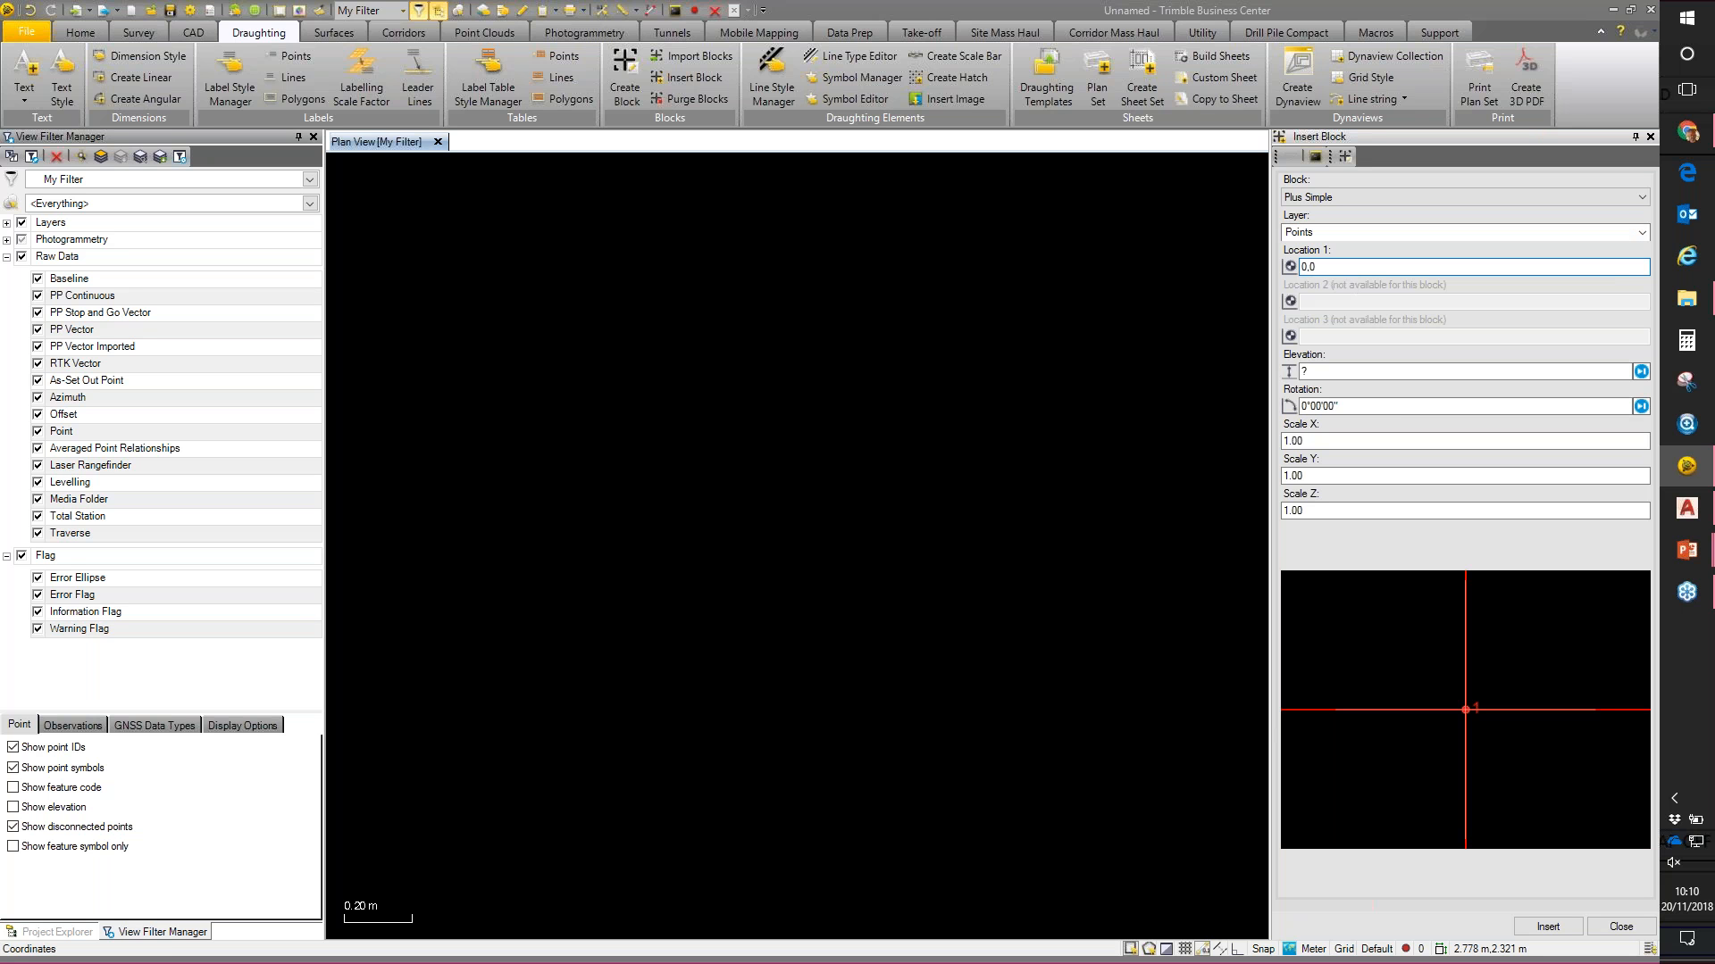
pyautogui.press('Tab')
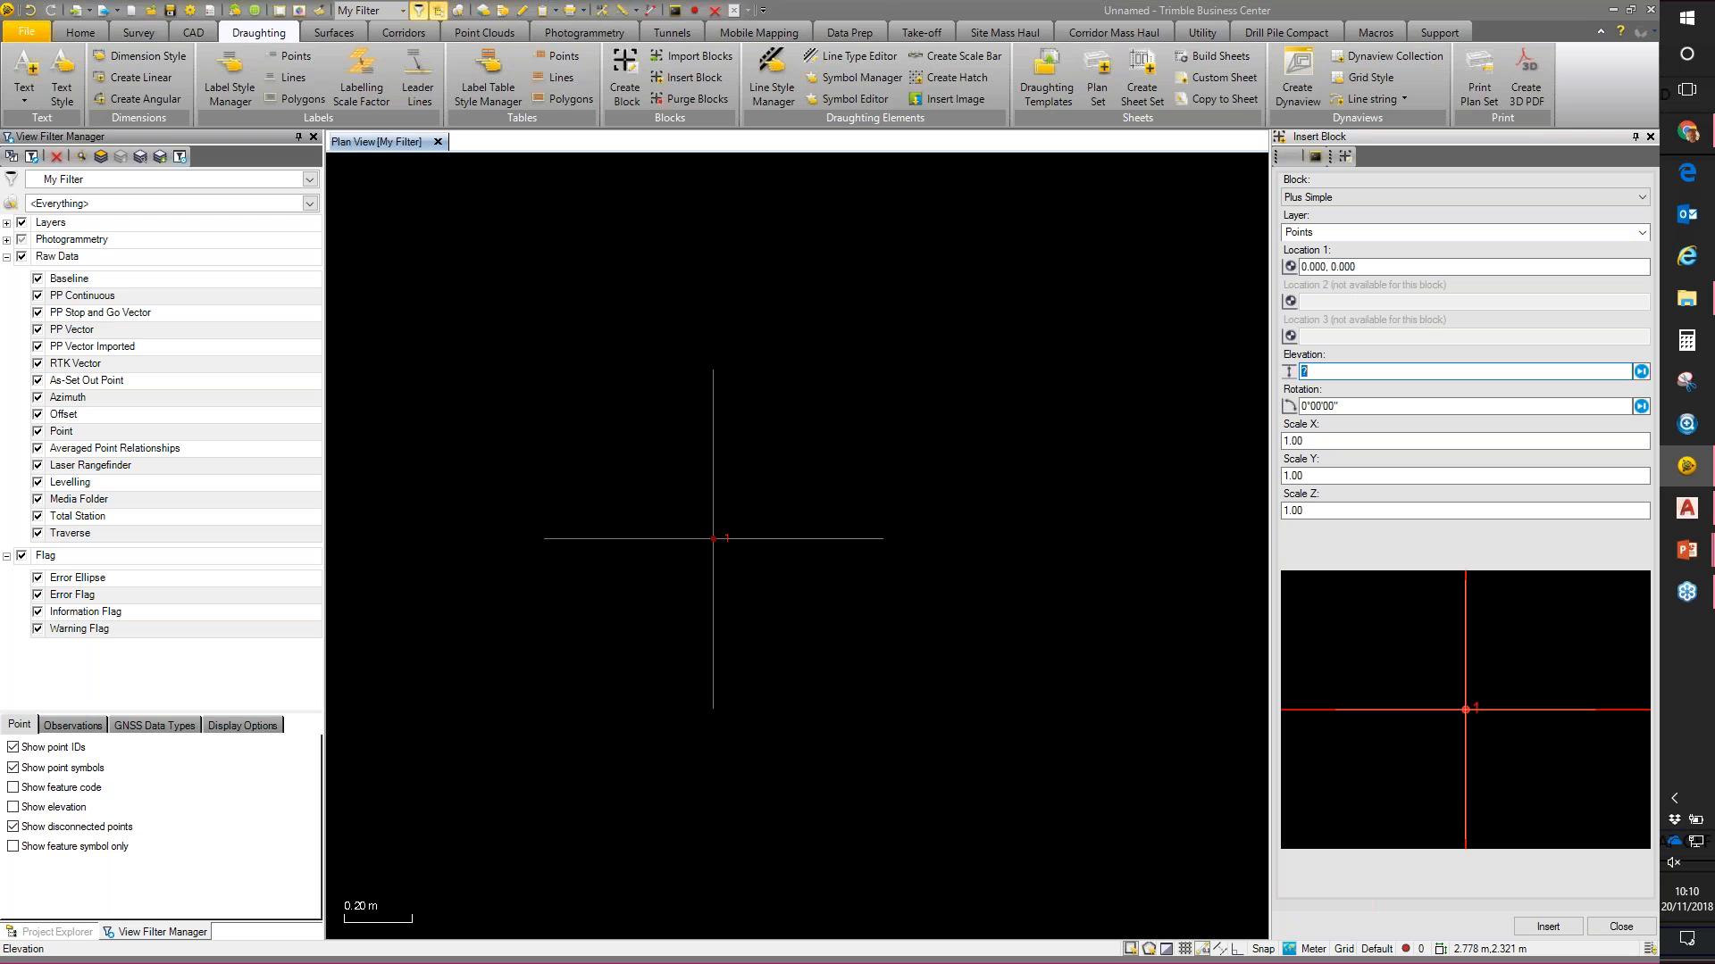
pyautogui.click(1548, 927)
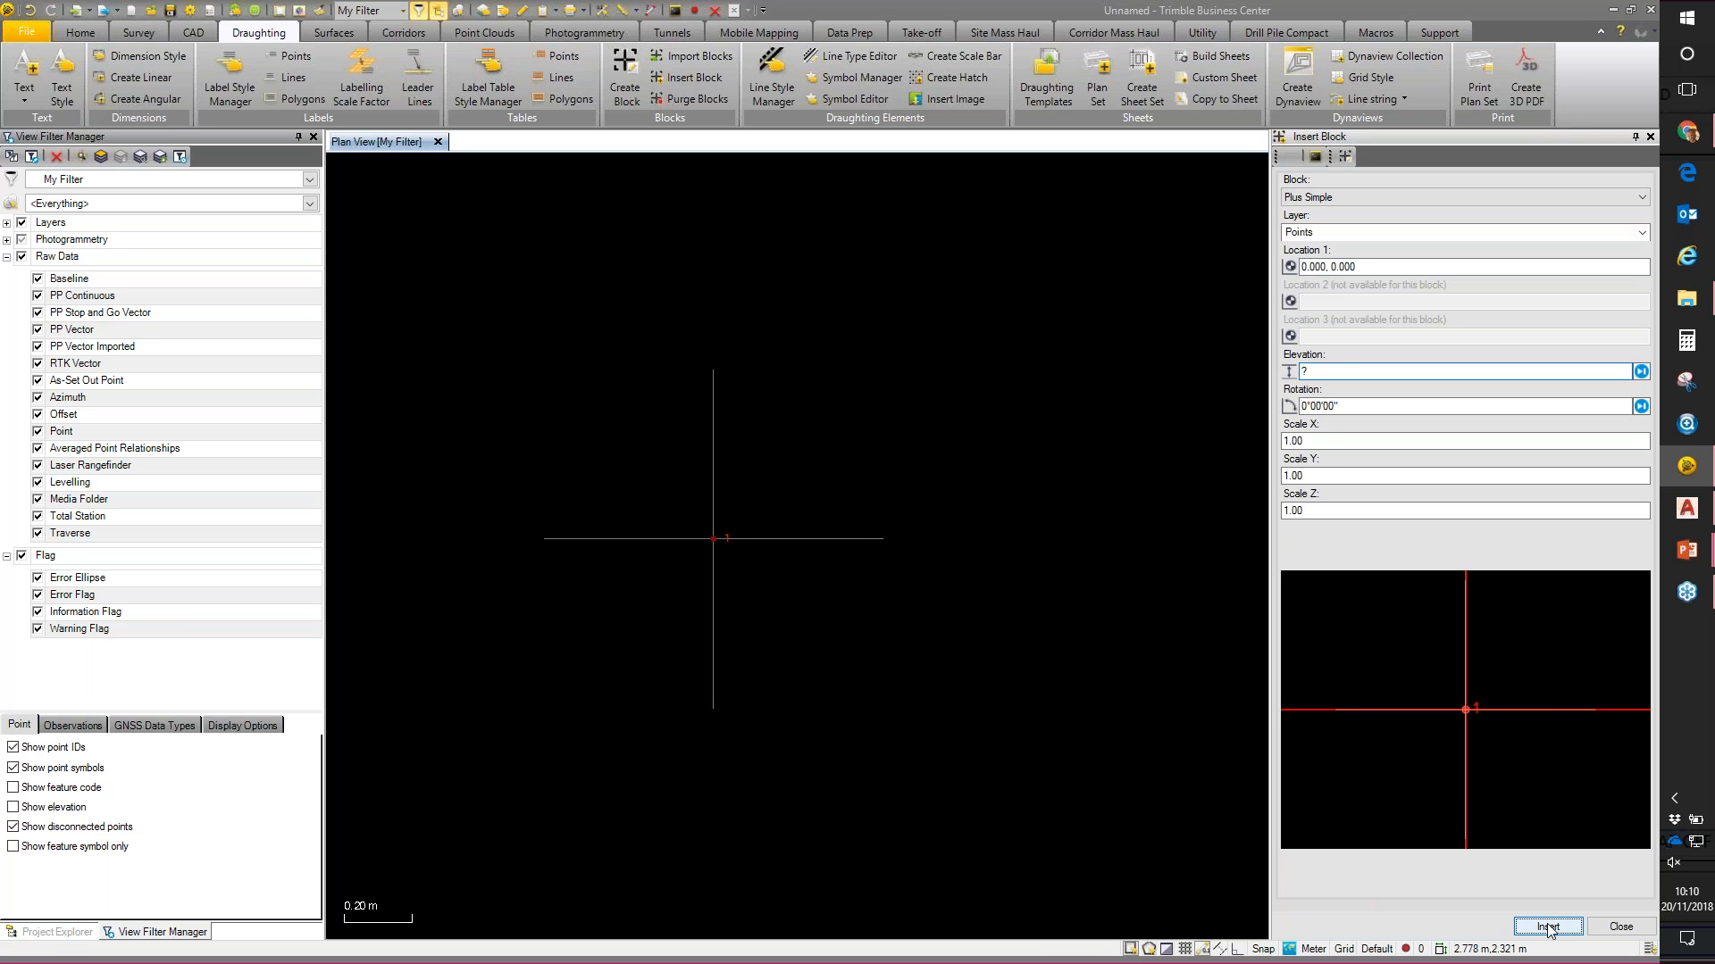
# Step: Finish inserting blocks, select the inserted Plus Simple block in the plan view and start exporting it
pyautogui.click(1621, 928)
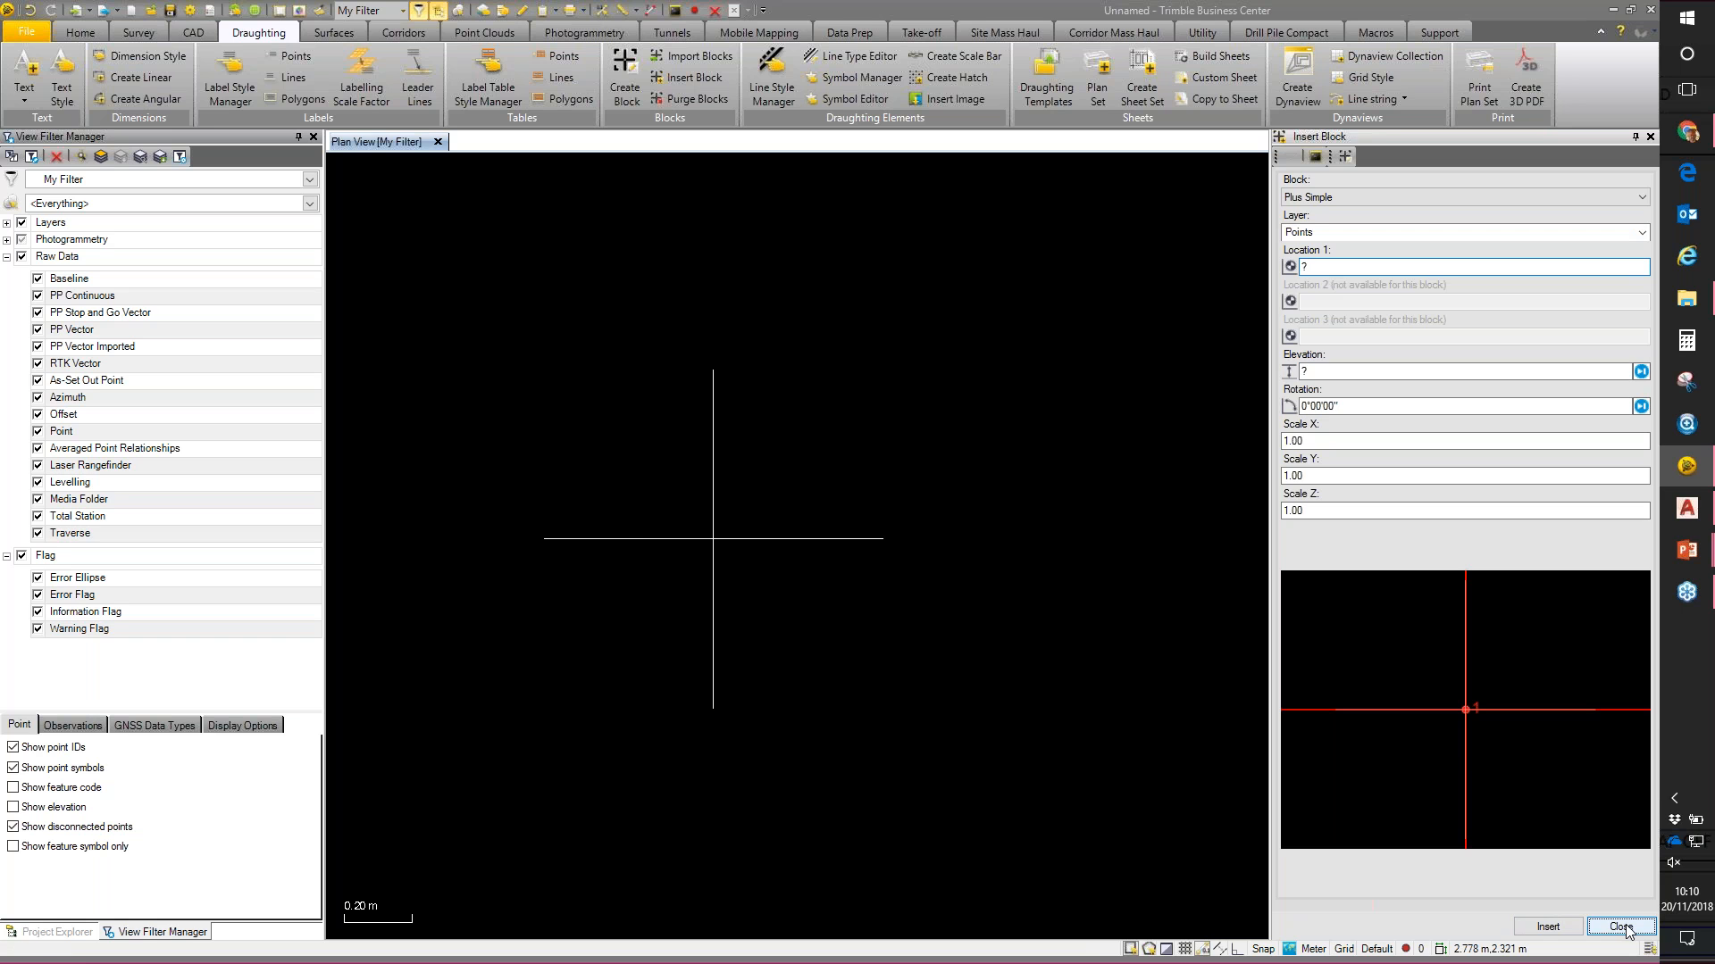
pyautogui.click(909, 534)
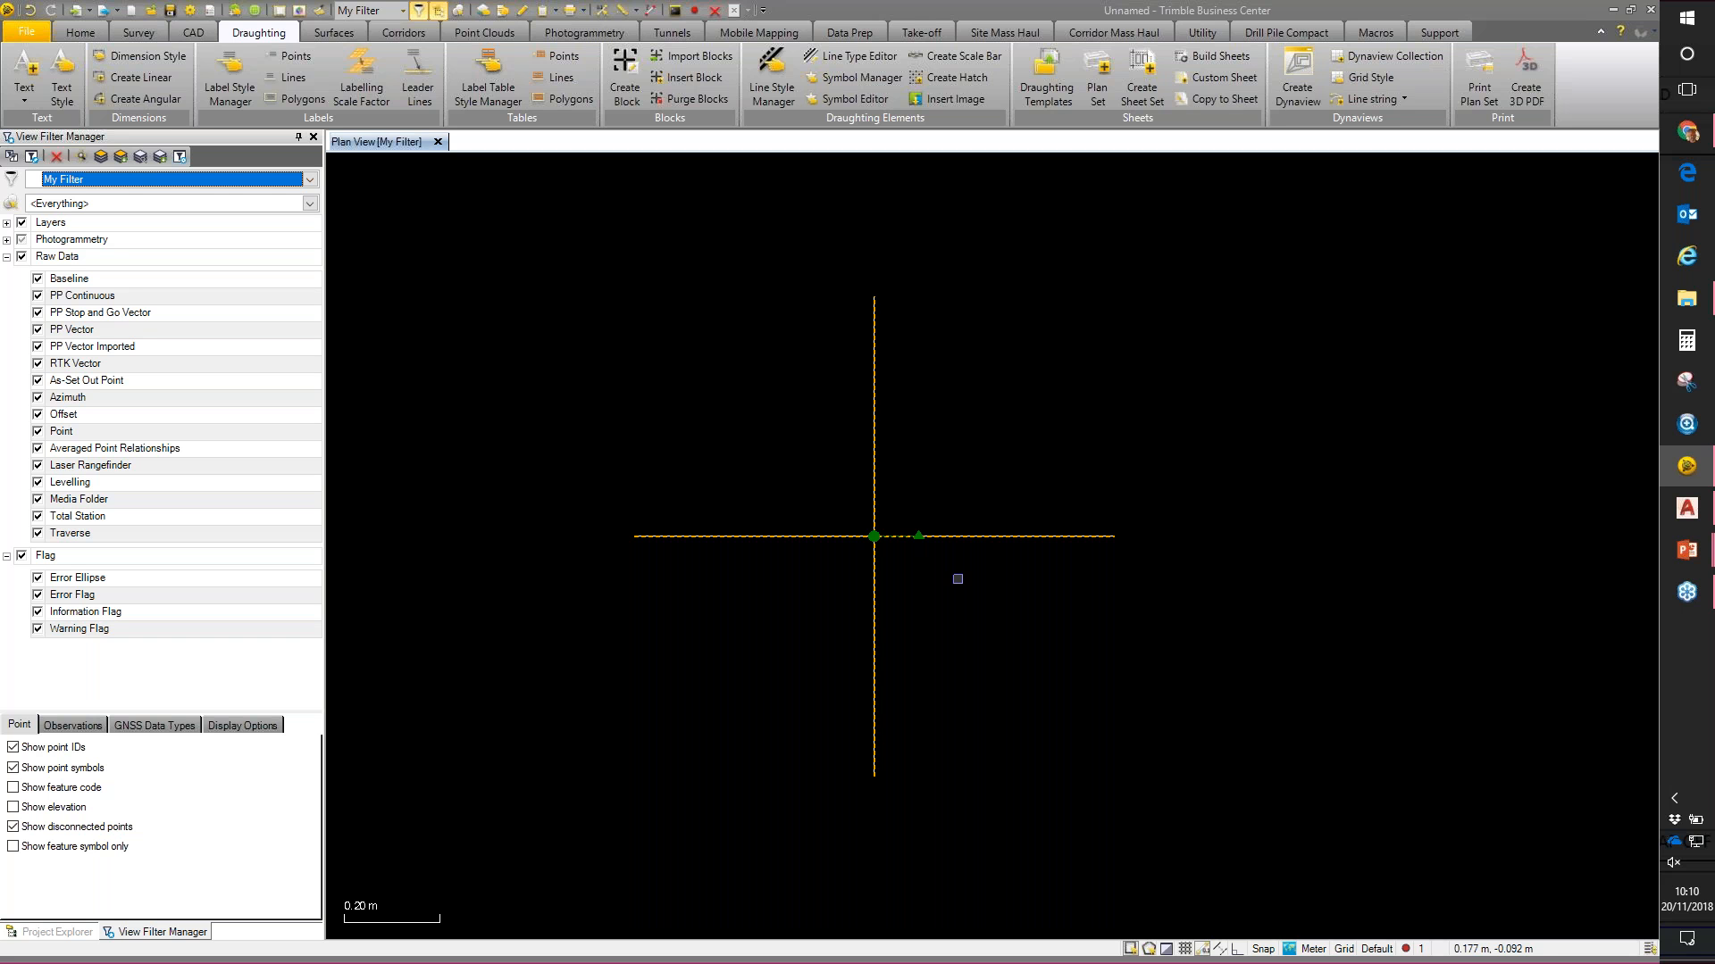
pyautogui.click(993, 393)
pyautogui.moveTo(543, 237); pyautogui.dragTo(1180, 852)
pyautogui.click(104, 11)
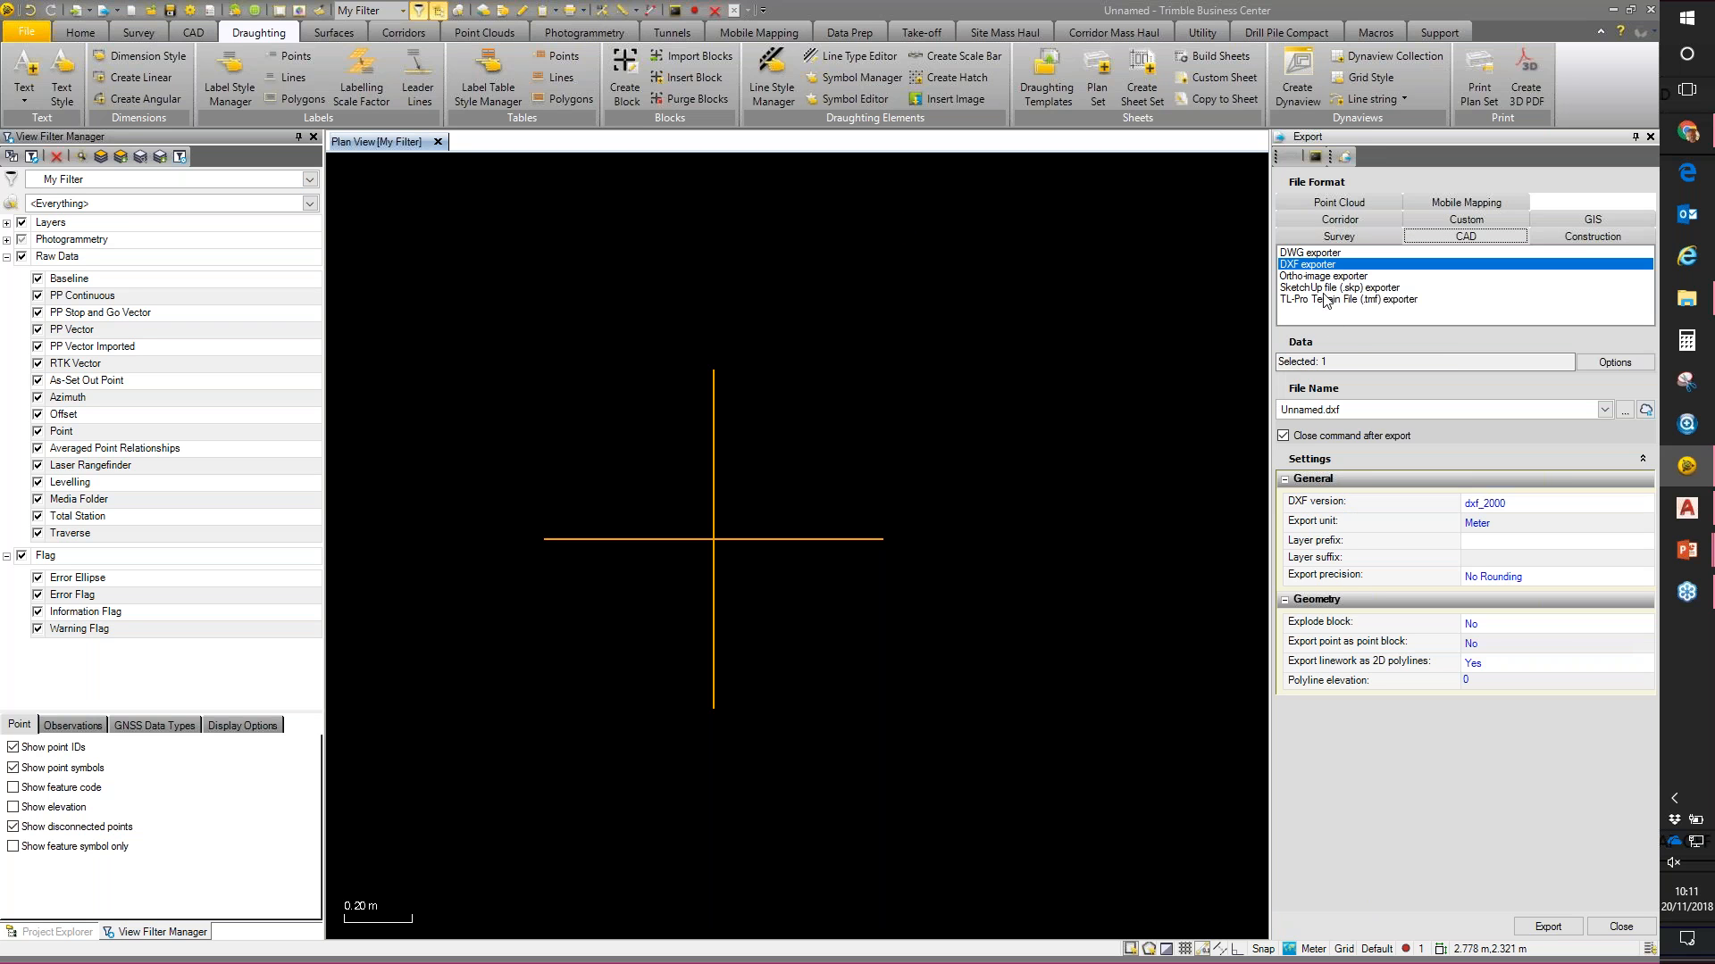
# Step: Export the selected block as a DXF file named Plus Simple in the desktop folder Webinar Nov 2018 > Configured Blocks
pyautogui.click(1625, 409)
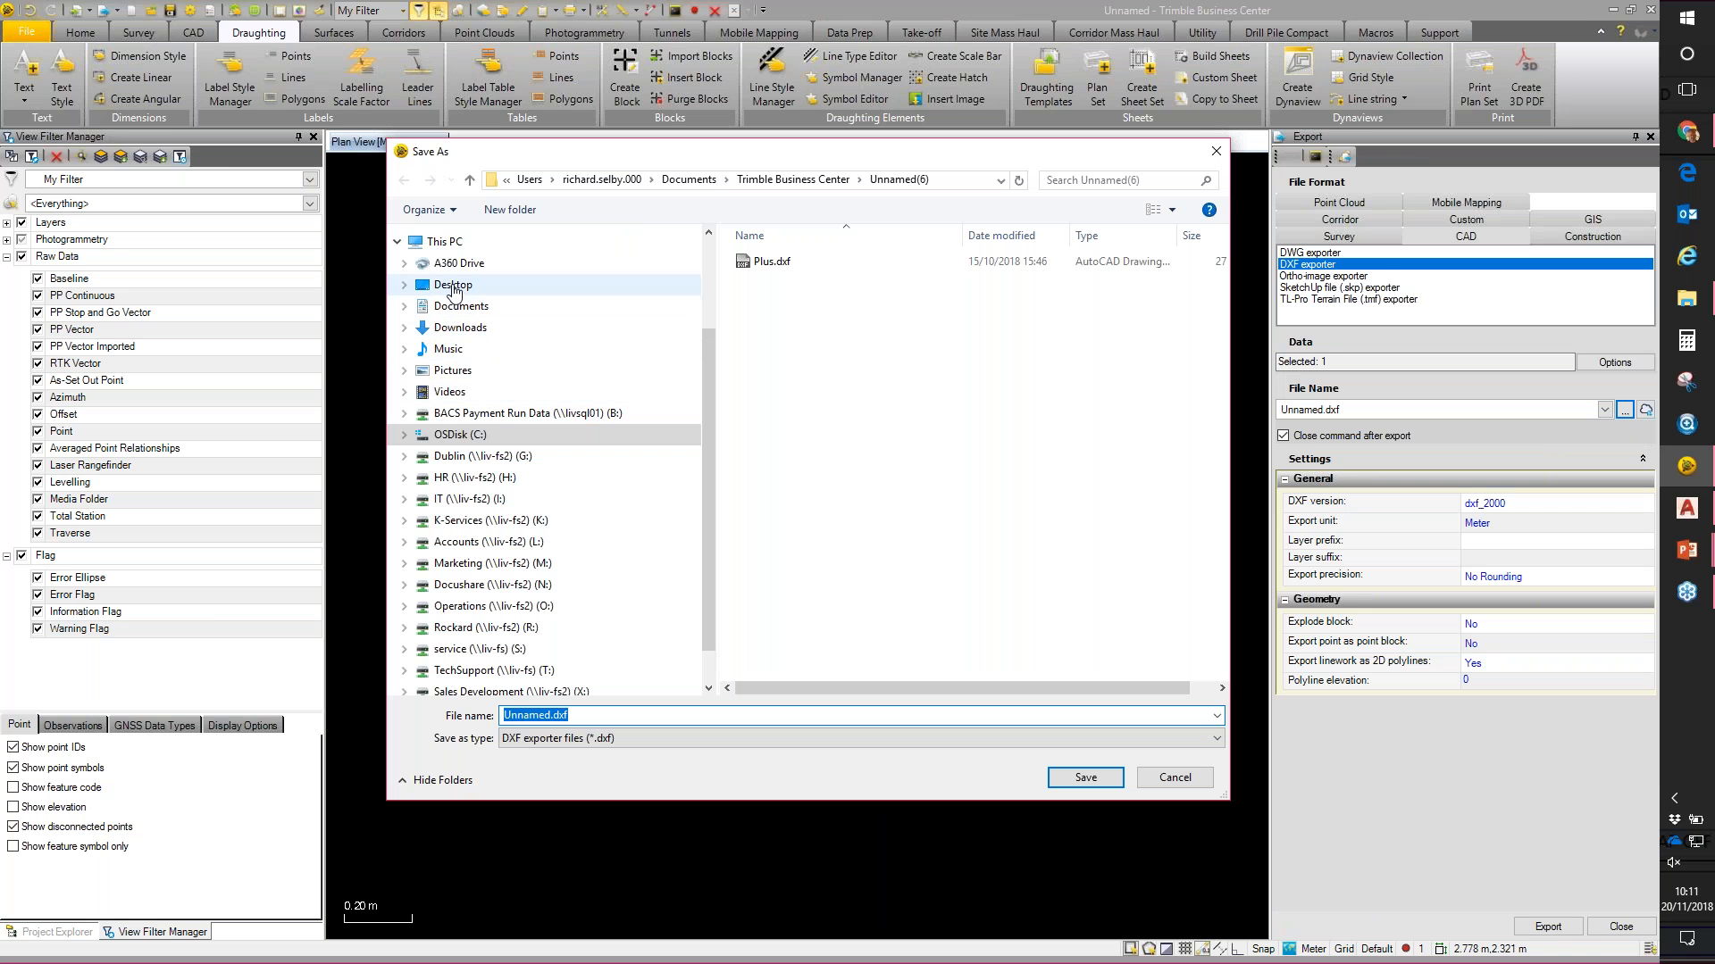
pyautogui.click(447, 283)
pyautogui.doubleClick(822, 354)
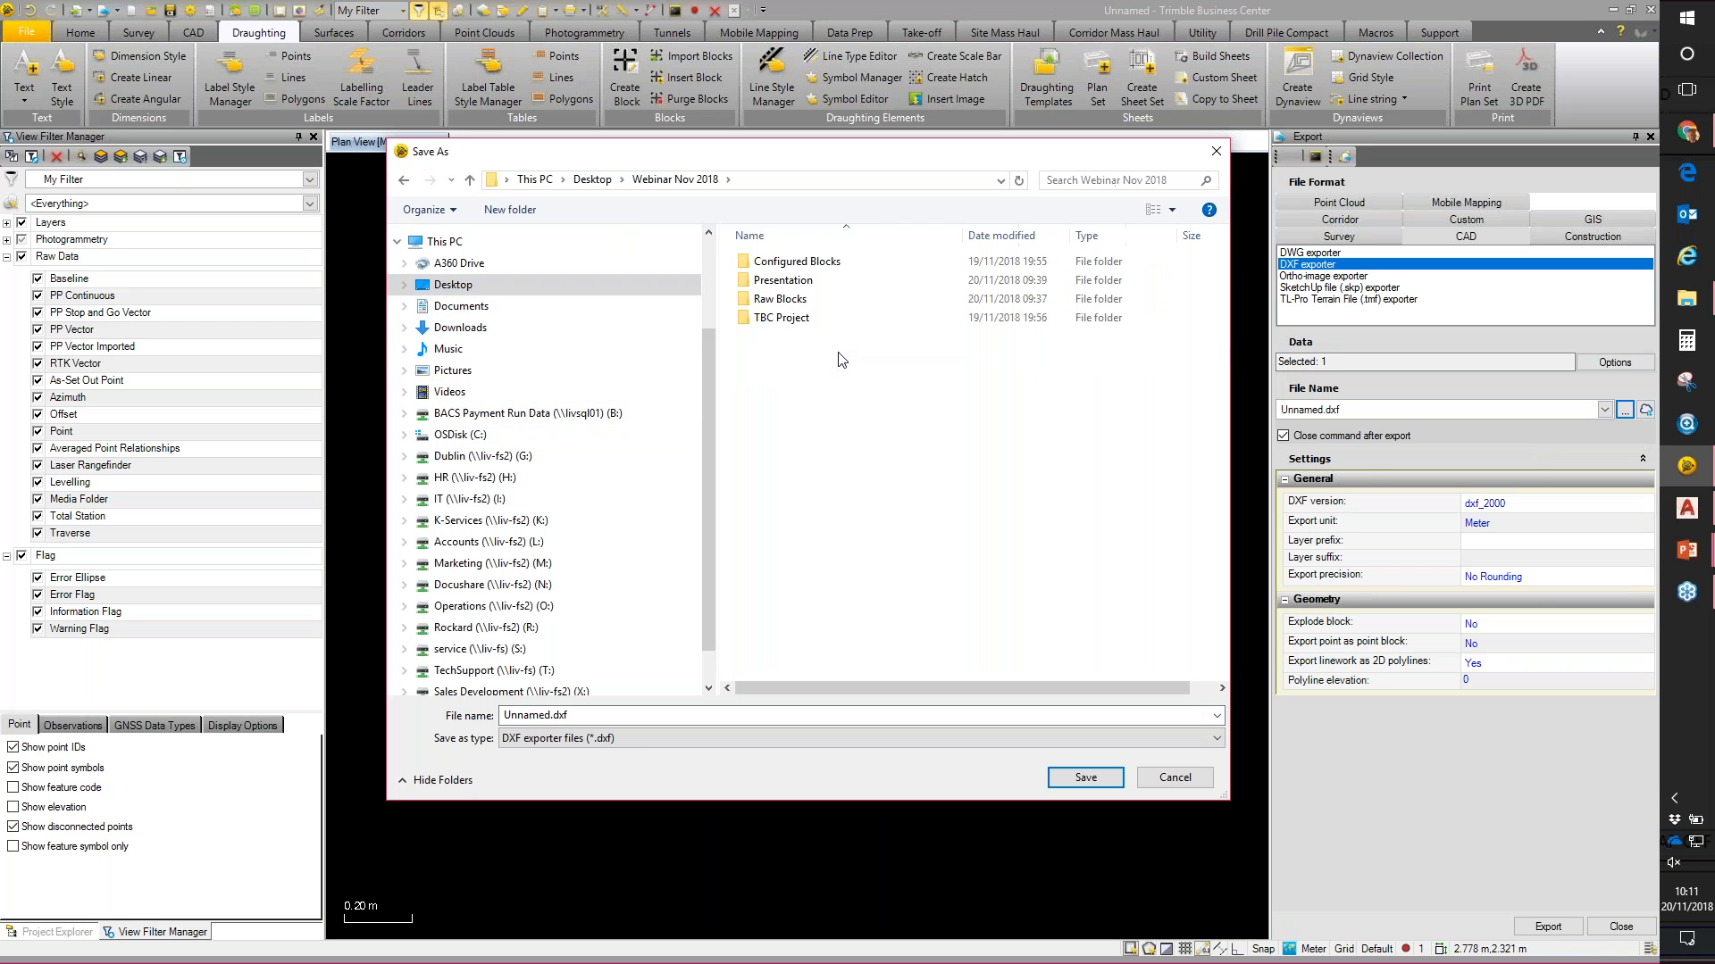
pyautogui.doubleClick(798, 263)
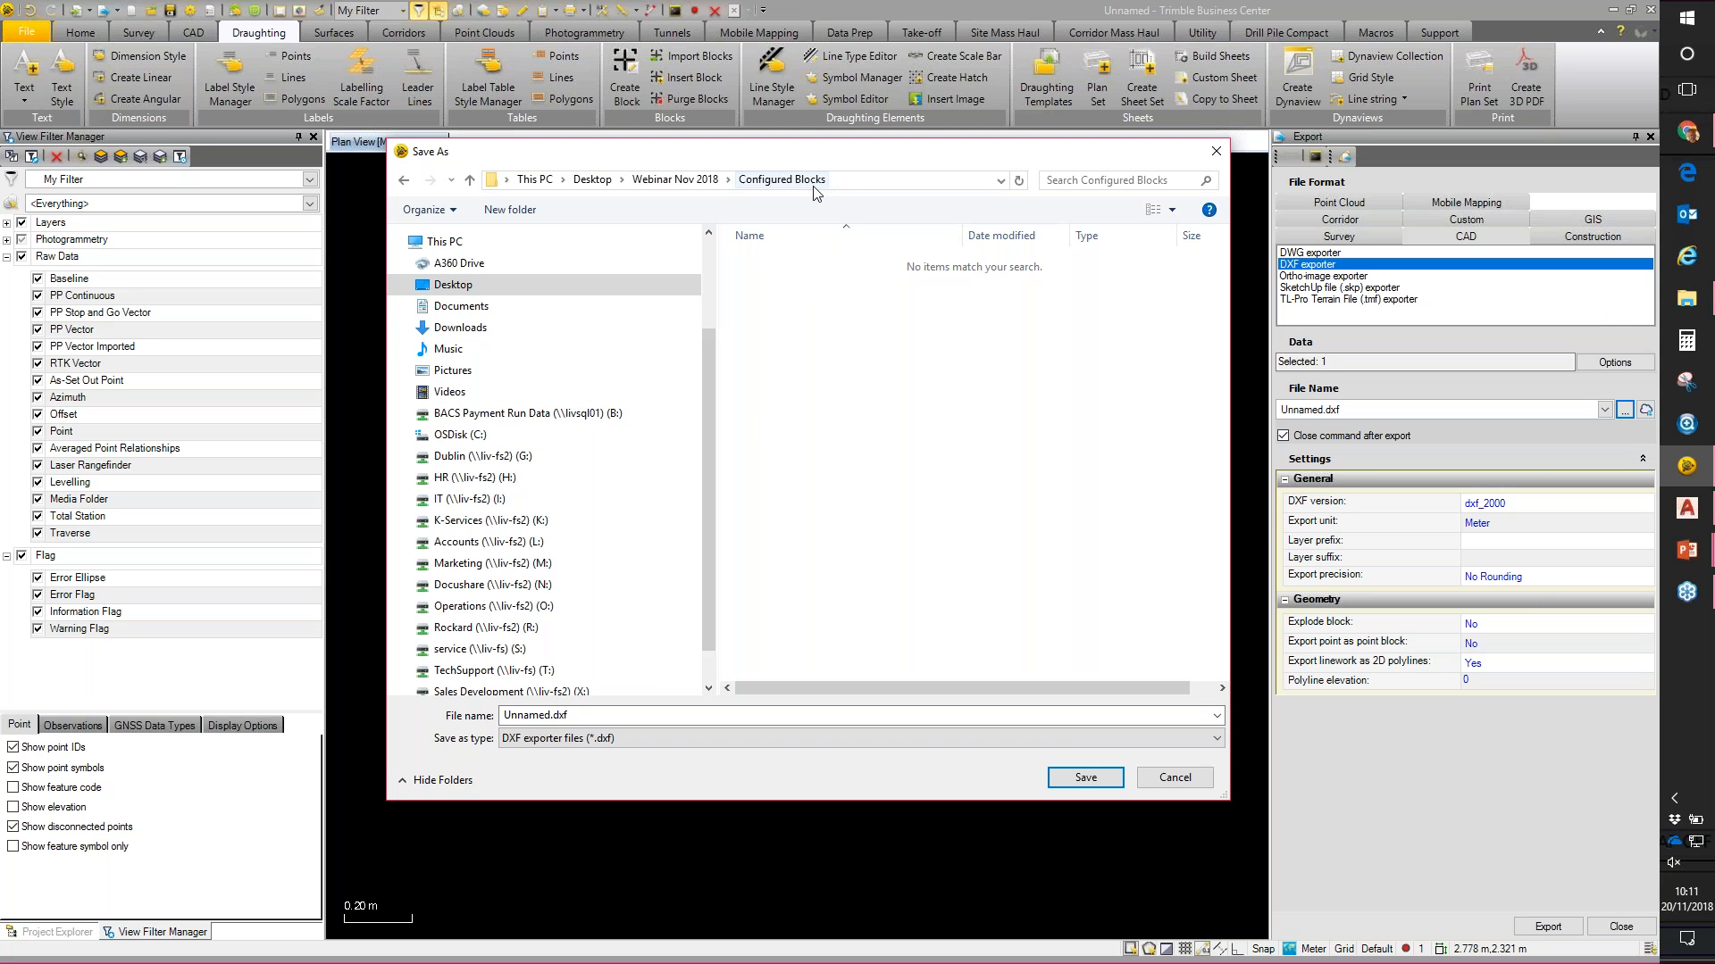
pyautogui.click(633, 715)
pyautogui.doubleClick(632, 715)
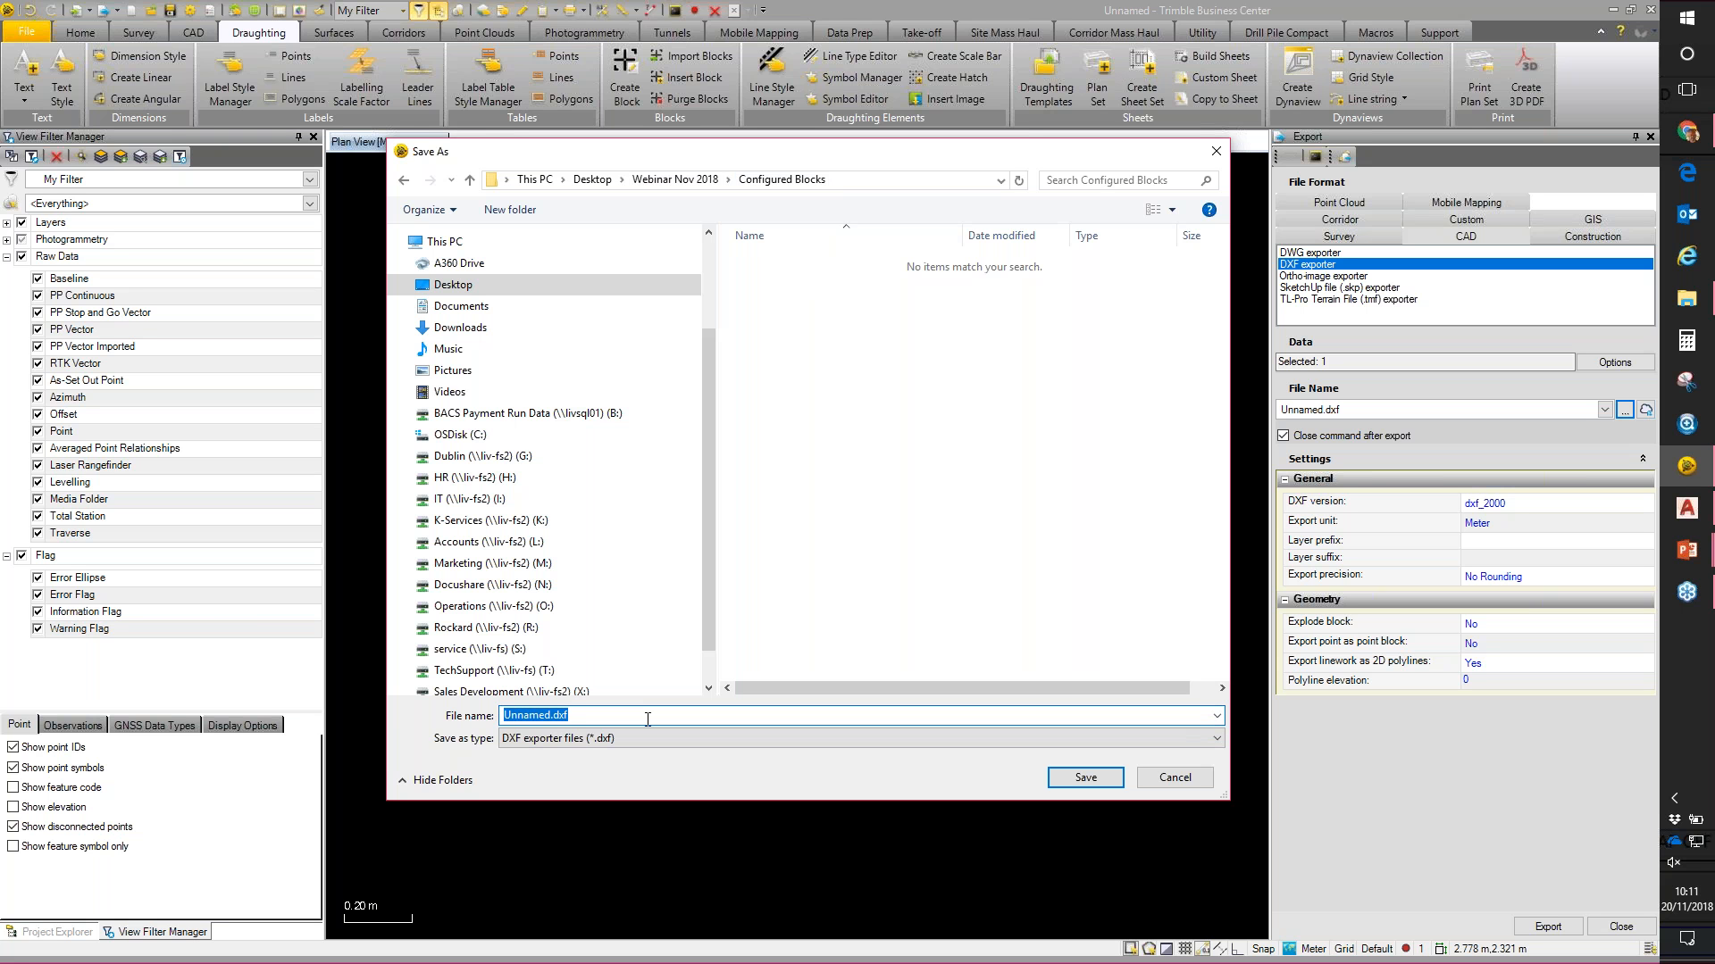
pyautogui.write('Plus Simple')
pyautogui.click(1085, 777)
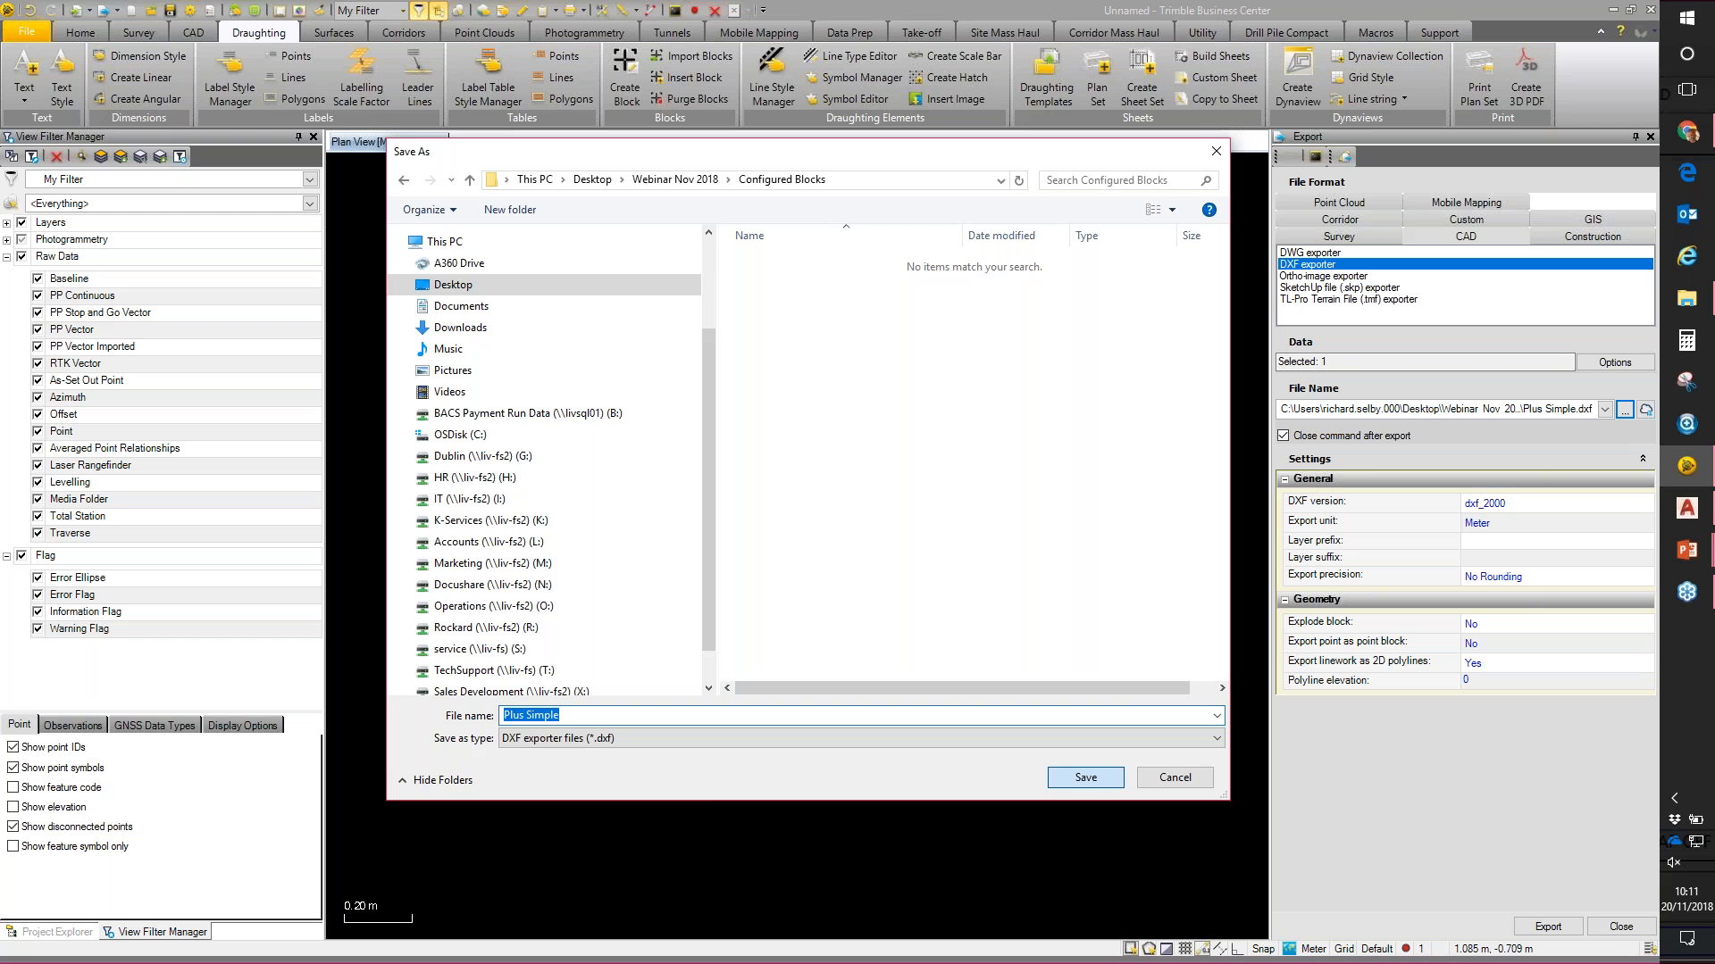
pyautogui.press('Return')
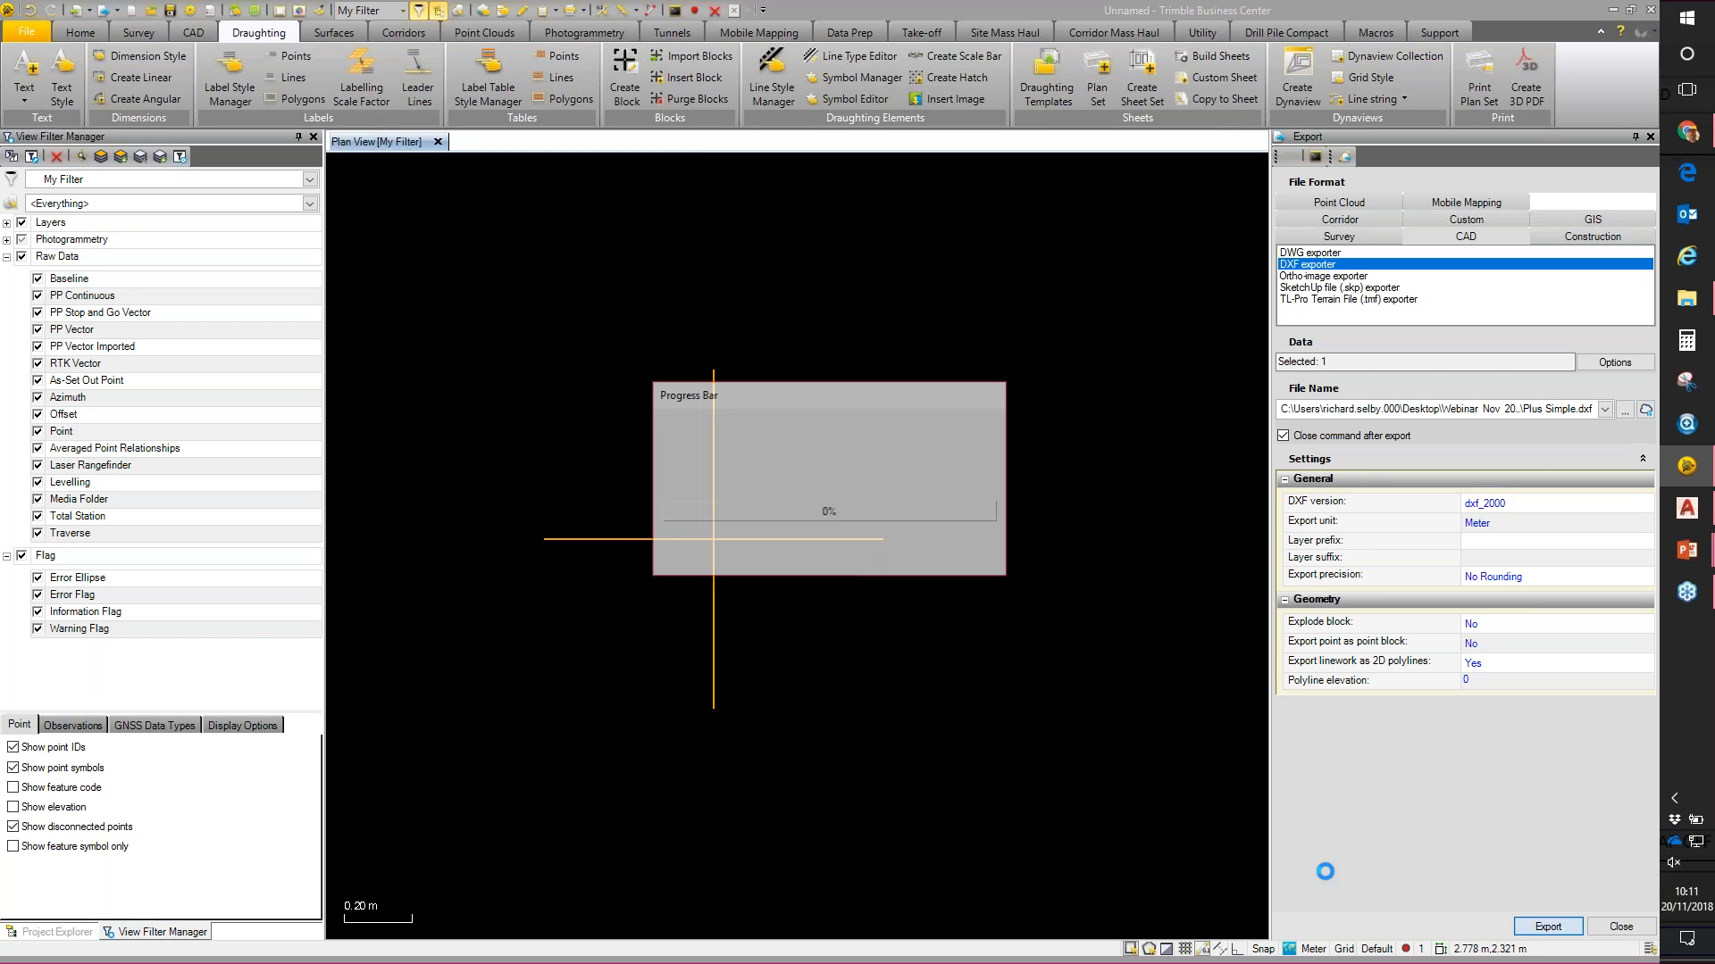
# Step: Switch to File Explorer, check the Configured Blocks folder for the exported DXF and return to the Raw Blocks folder
pyautogui.click(1688, 303)
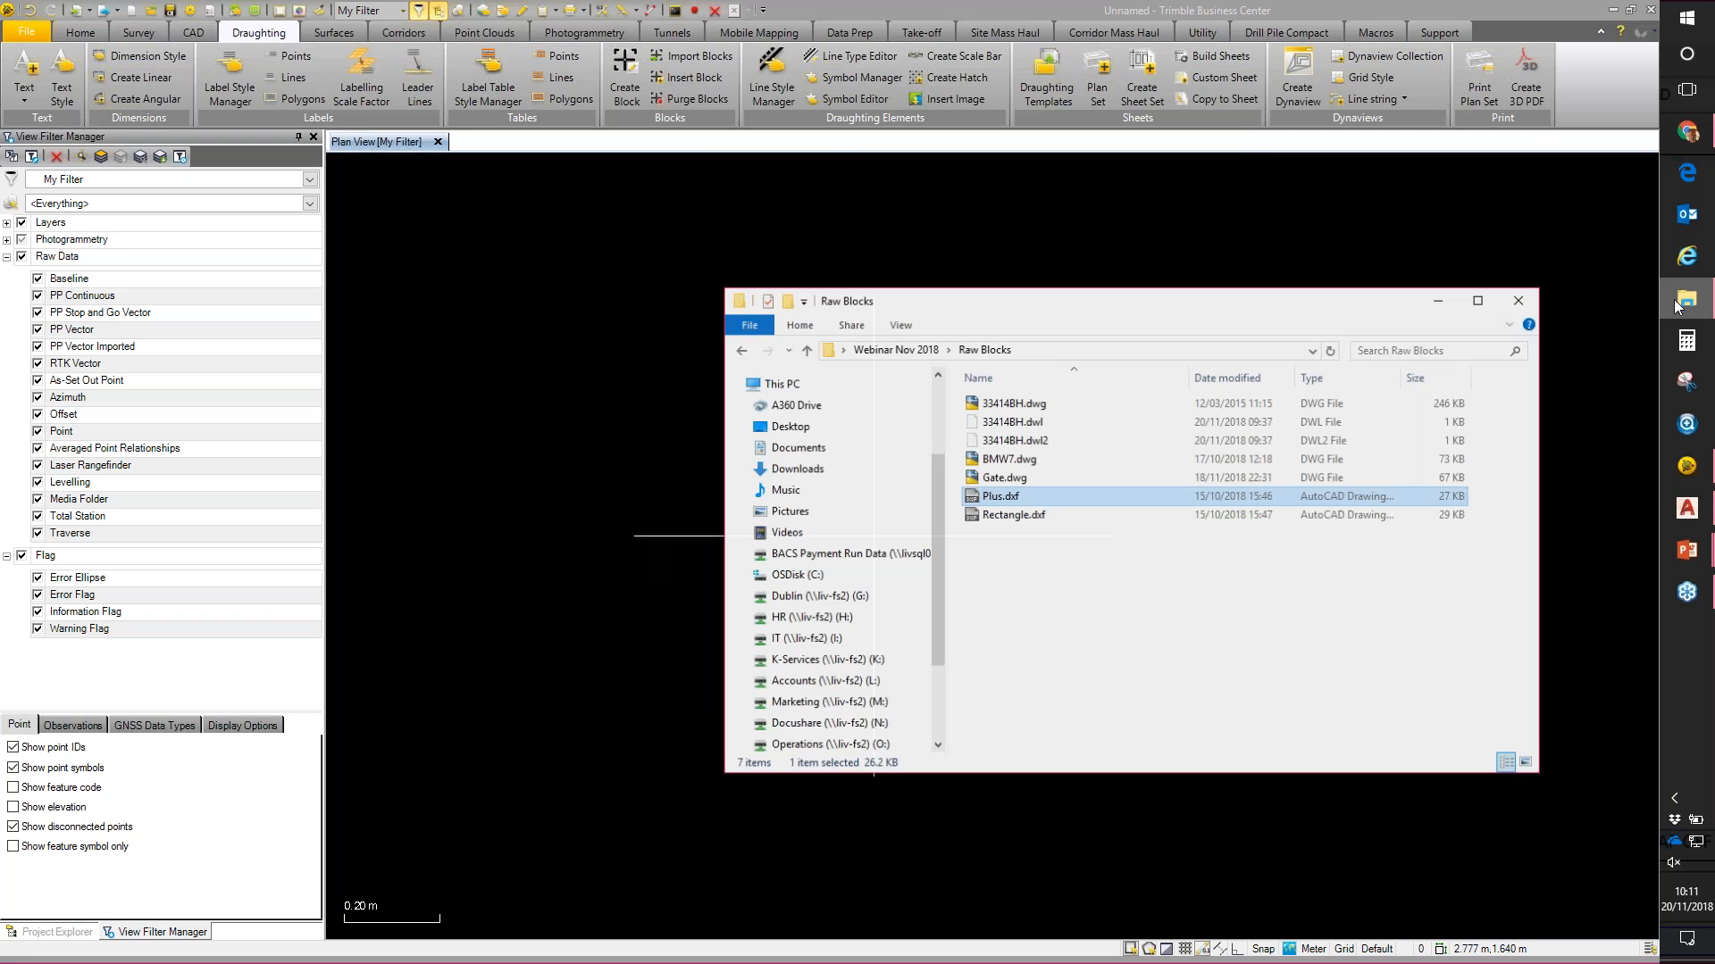
pyautogui.click(902, 351)
pyautogui.doubleClick(1000, 405)
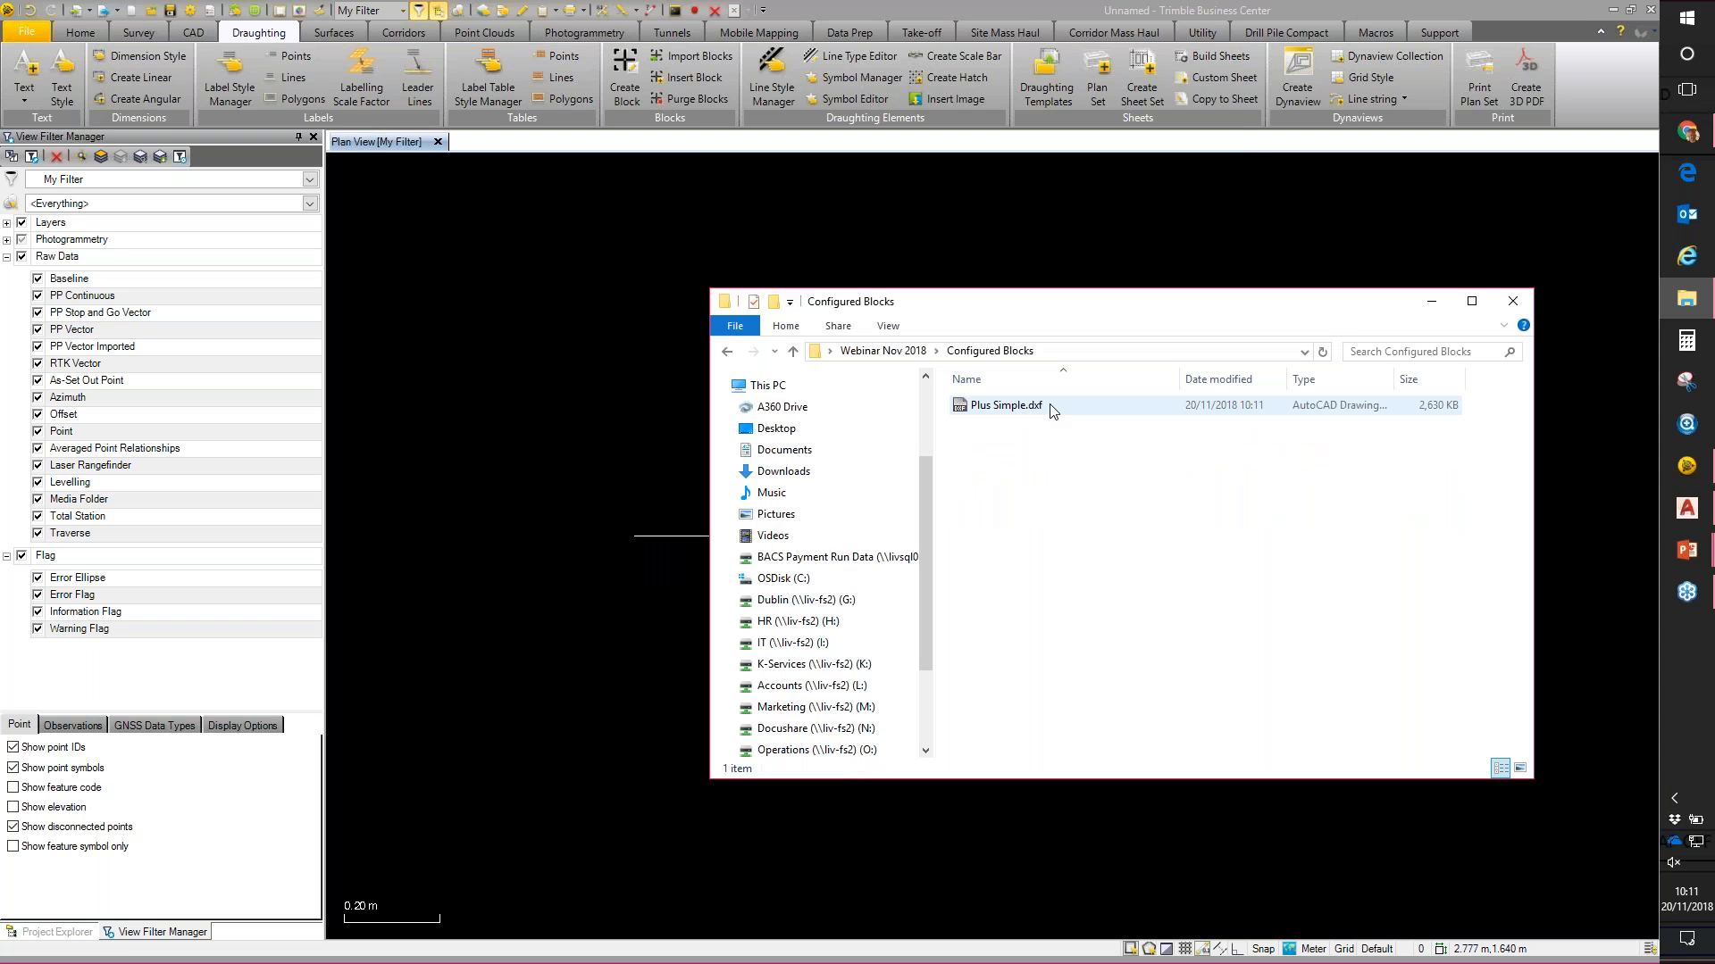
pyautogui.click(878, 353)
pyautogui.click(987, 445)
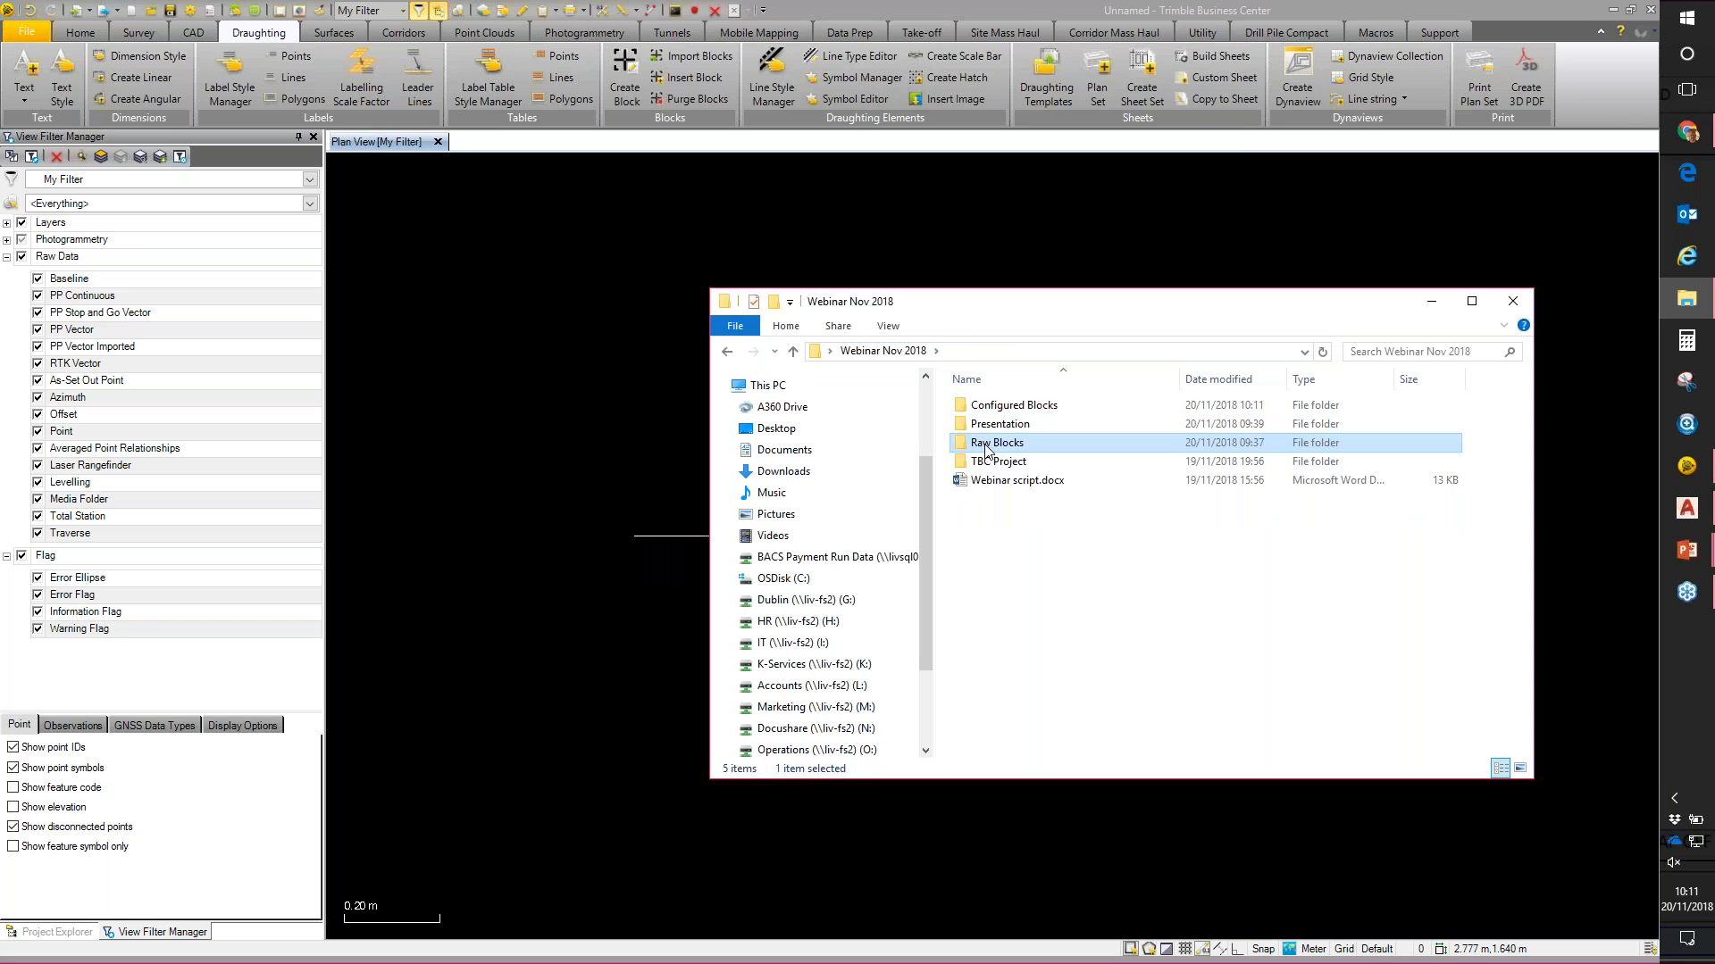
pyautogui.doubleClick(986, 445)
pyautogui.click(859, 4)
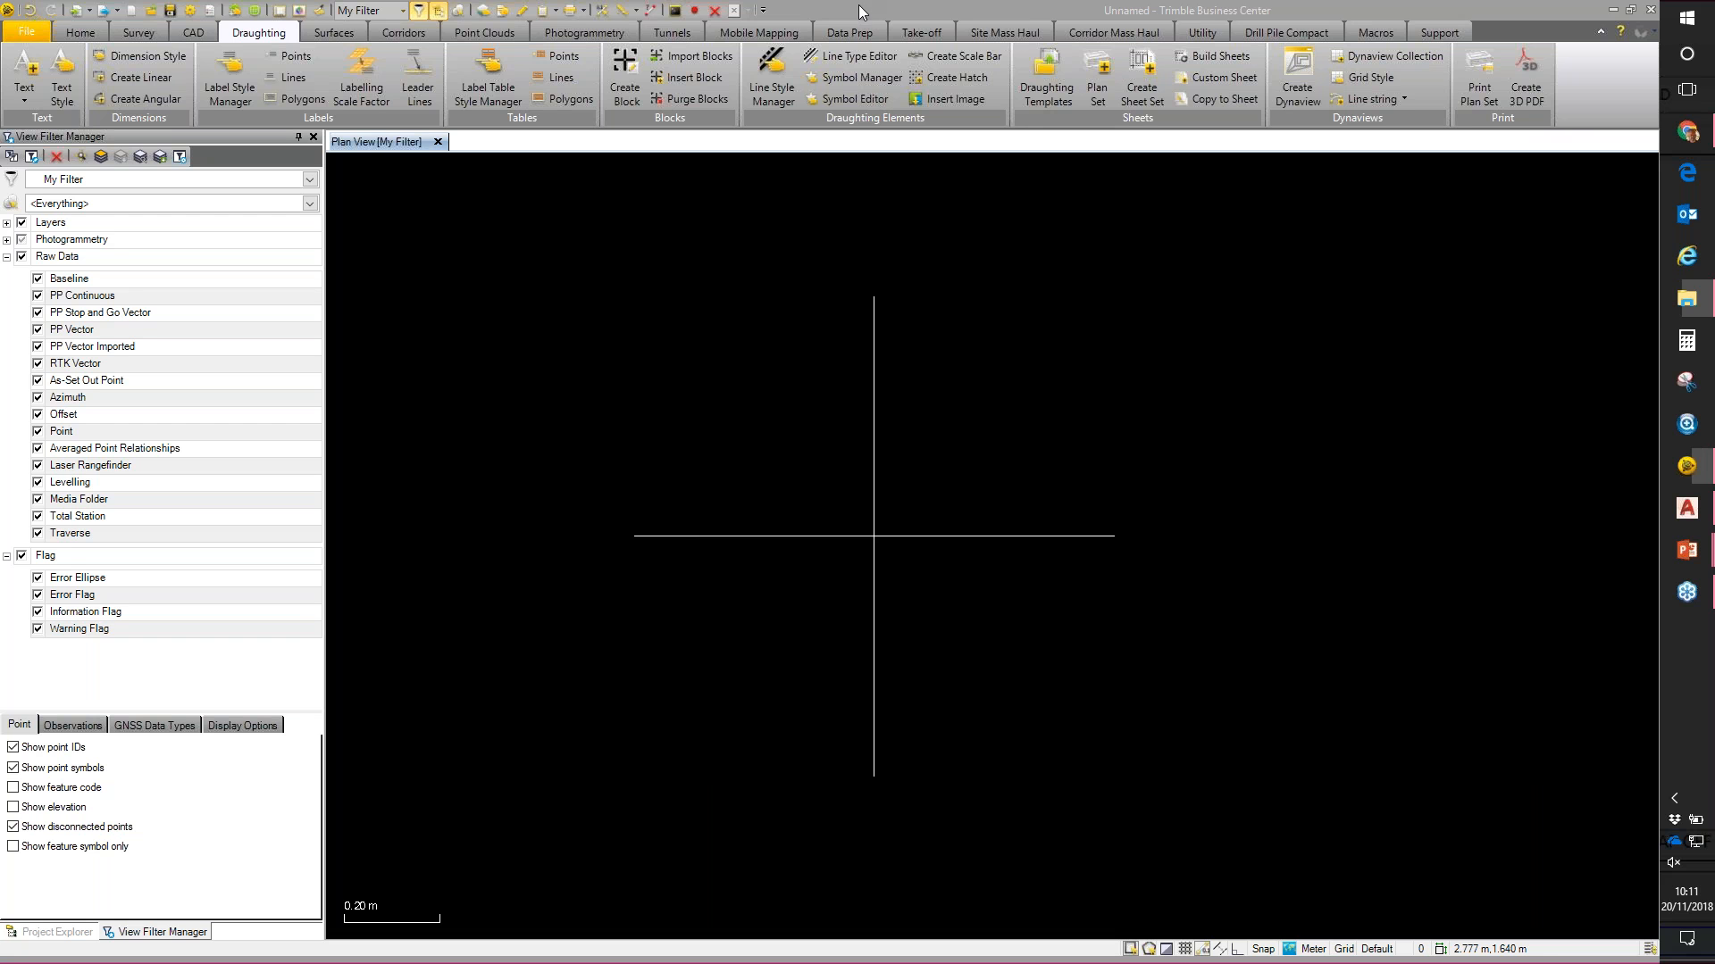
# Step: Delete the inserted Plus Simple block from the plan view
pyautogui.moveTo(629, 319); pyautogui.dragTo(1280, 788)
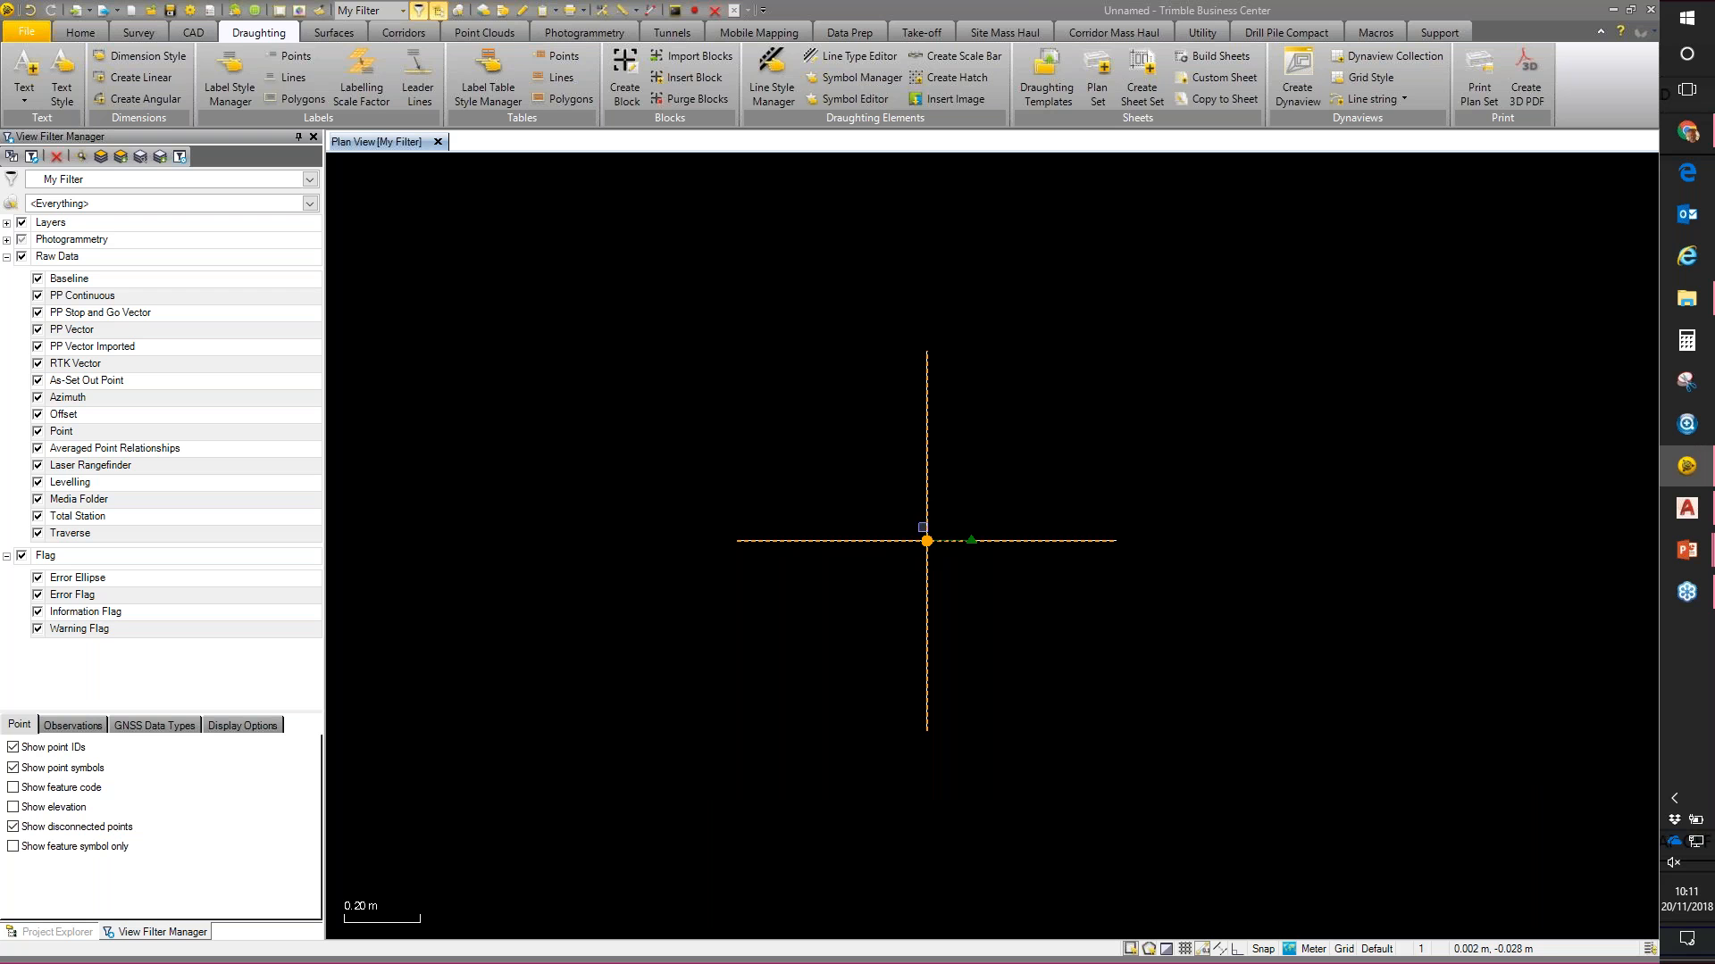
pyautogui.rightClick(949, 487)
pyautogui.click(996, 574)
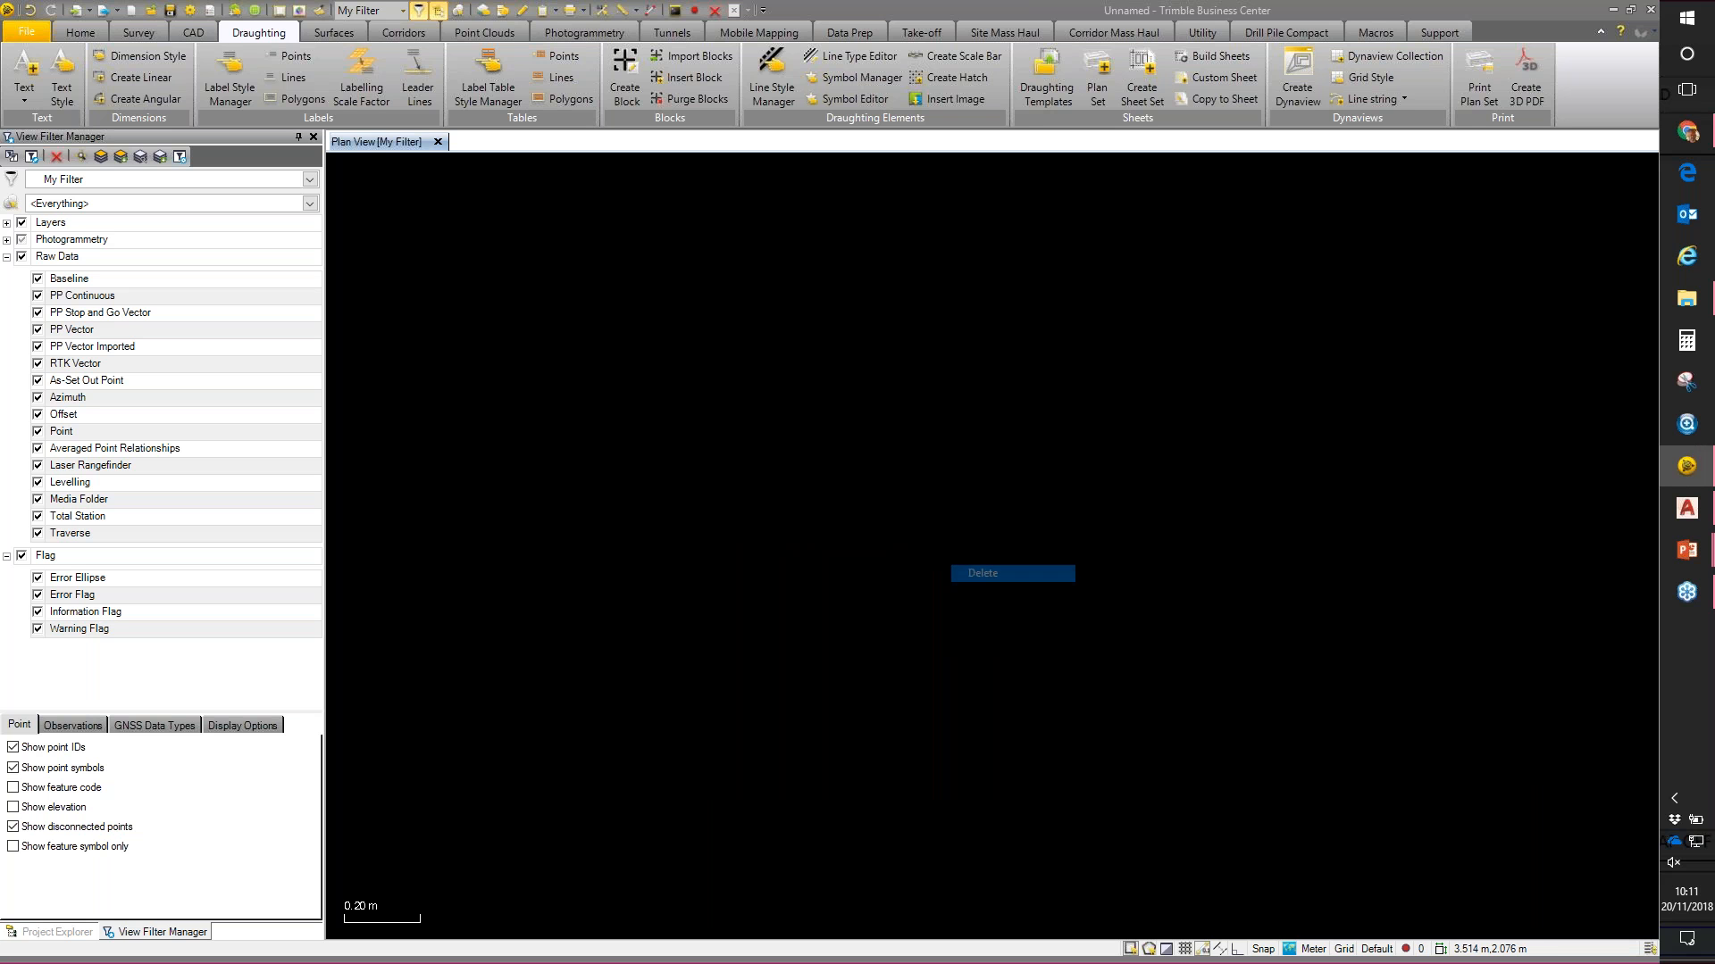
# Step: Import Gate.dwg from the Raw Blocks folder in File Explorer into the plan view, declining the import summary
pyautogui.click(1697, 298)
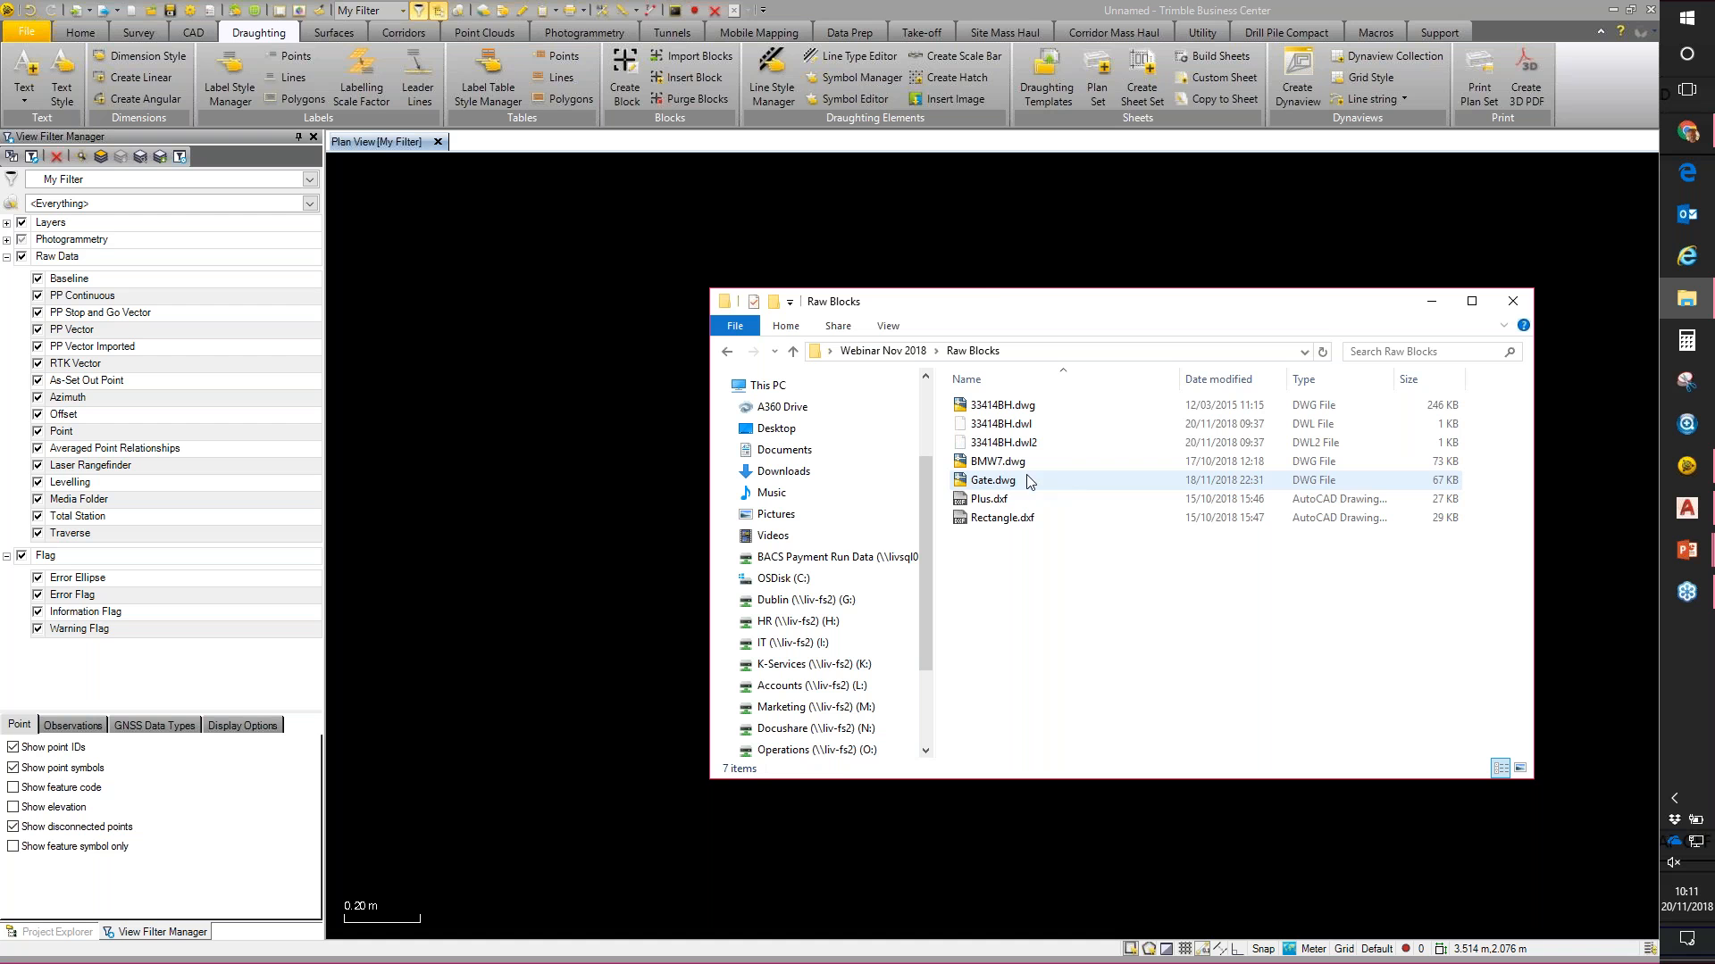
pyautogui.click(994, 483)
pyautogui.moveTo(997, 486); pyautogui.dragTo(587, 485)
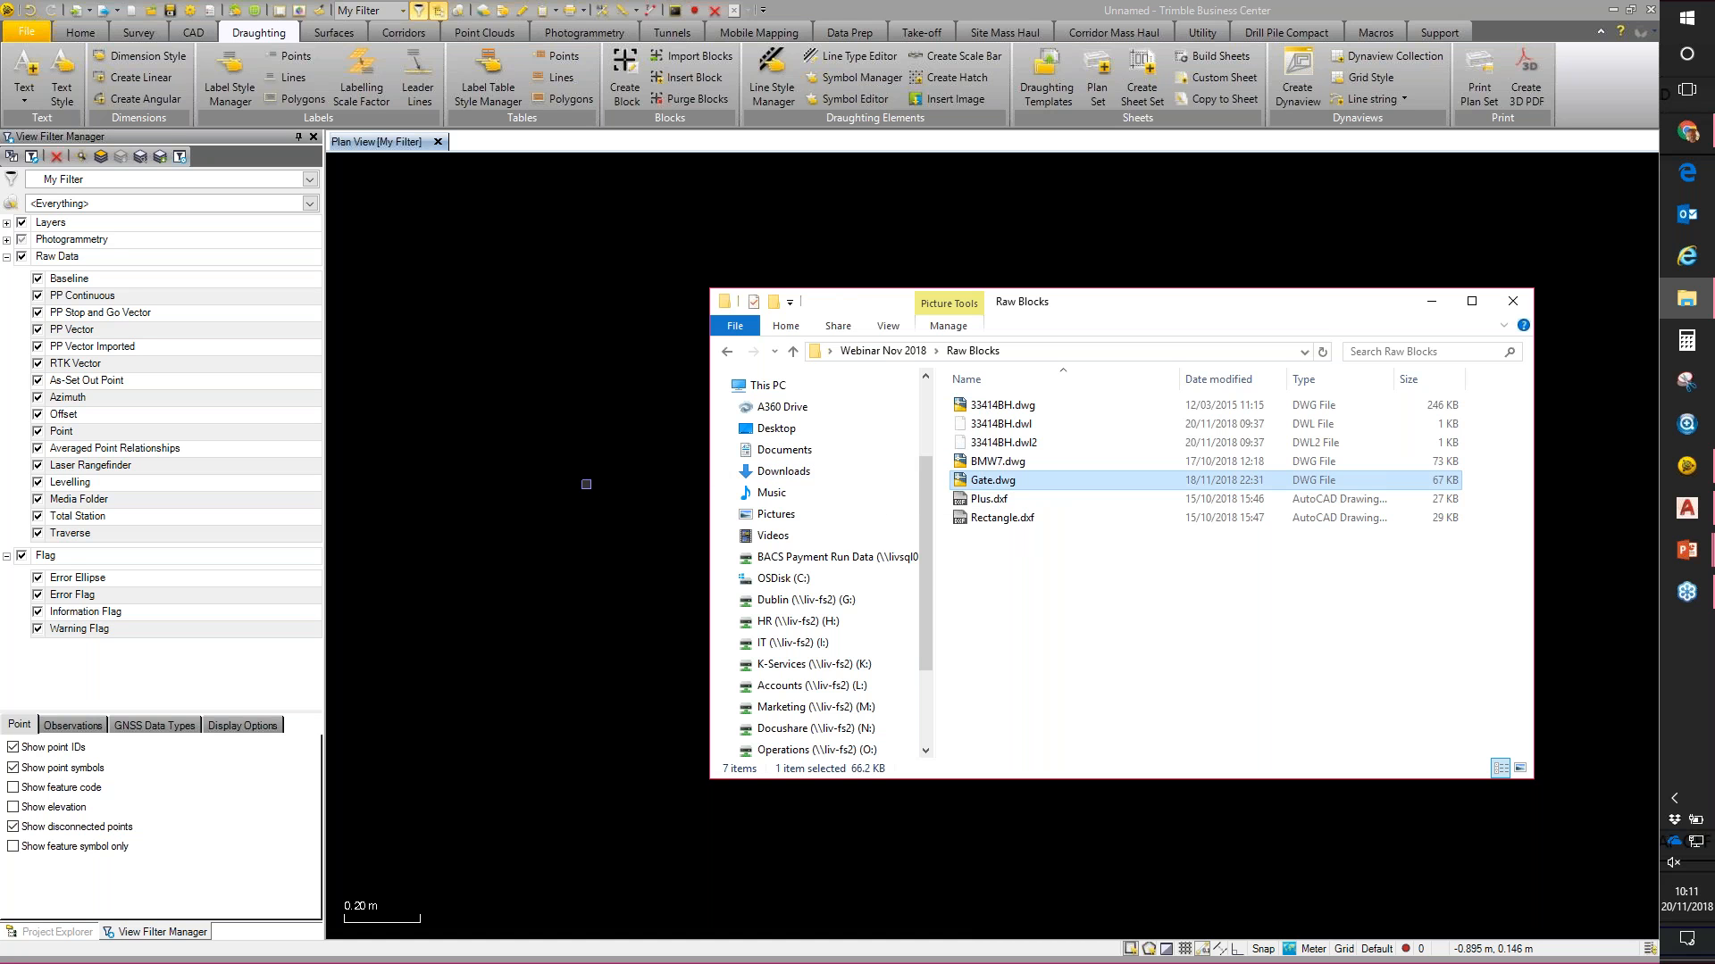
pyautogui.click(1430, 301)
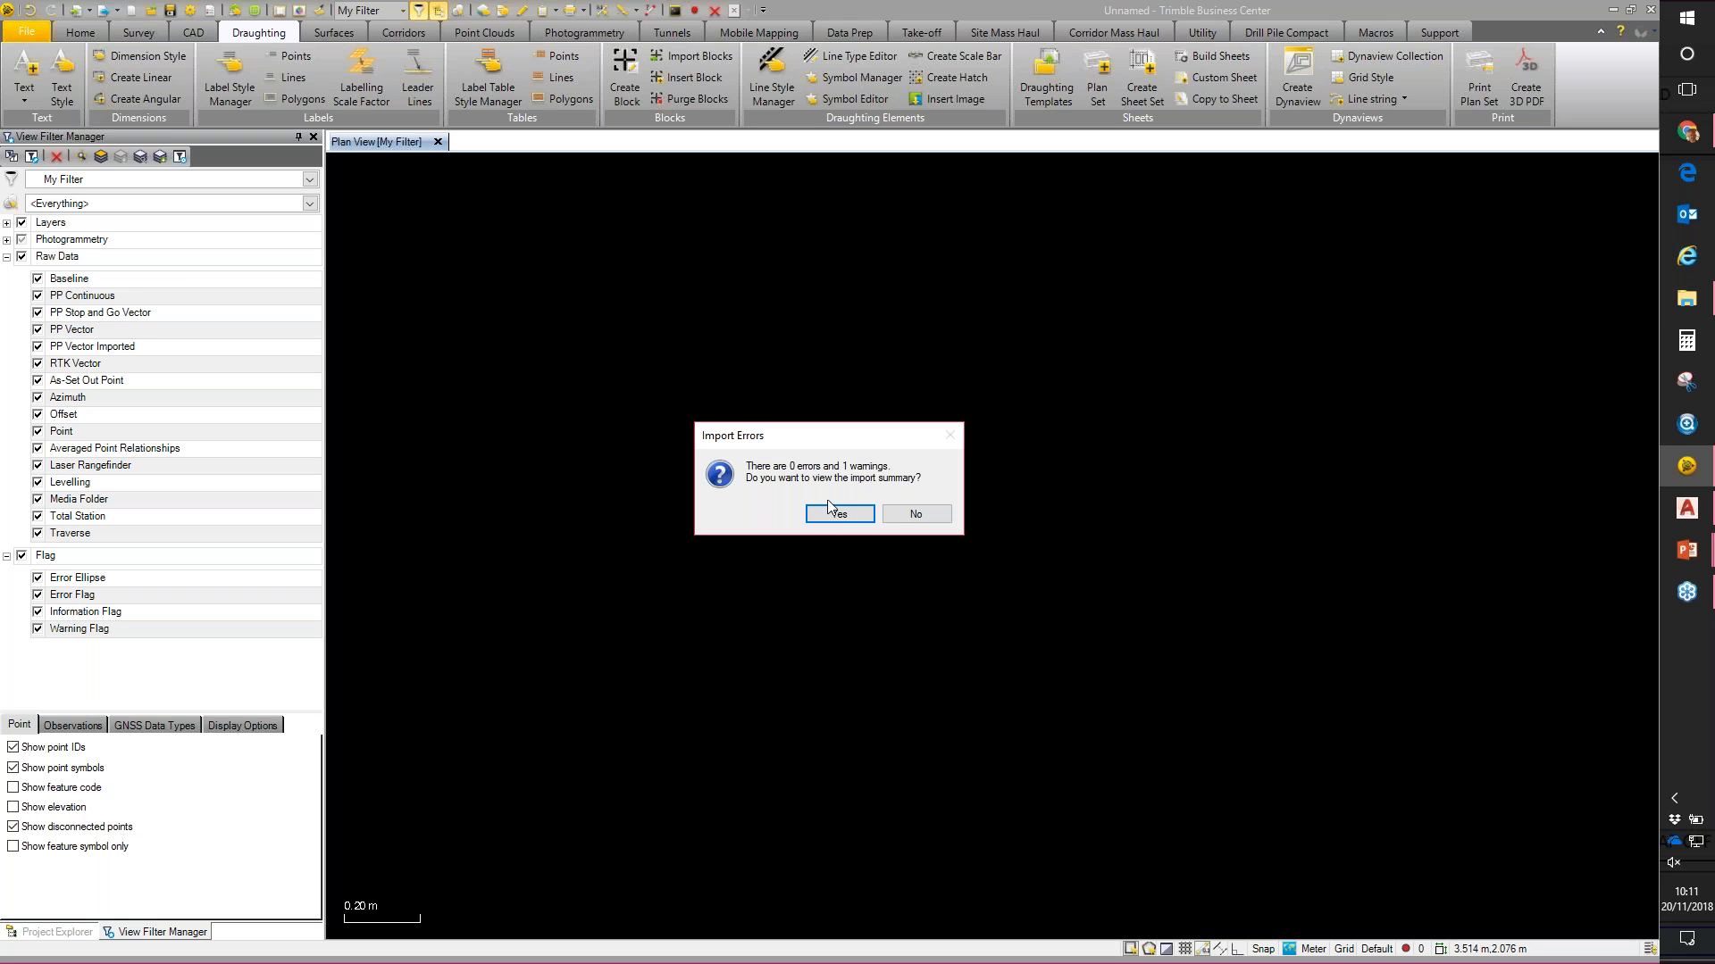
pyautogui.click(903, 516)
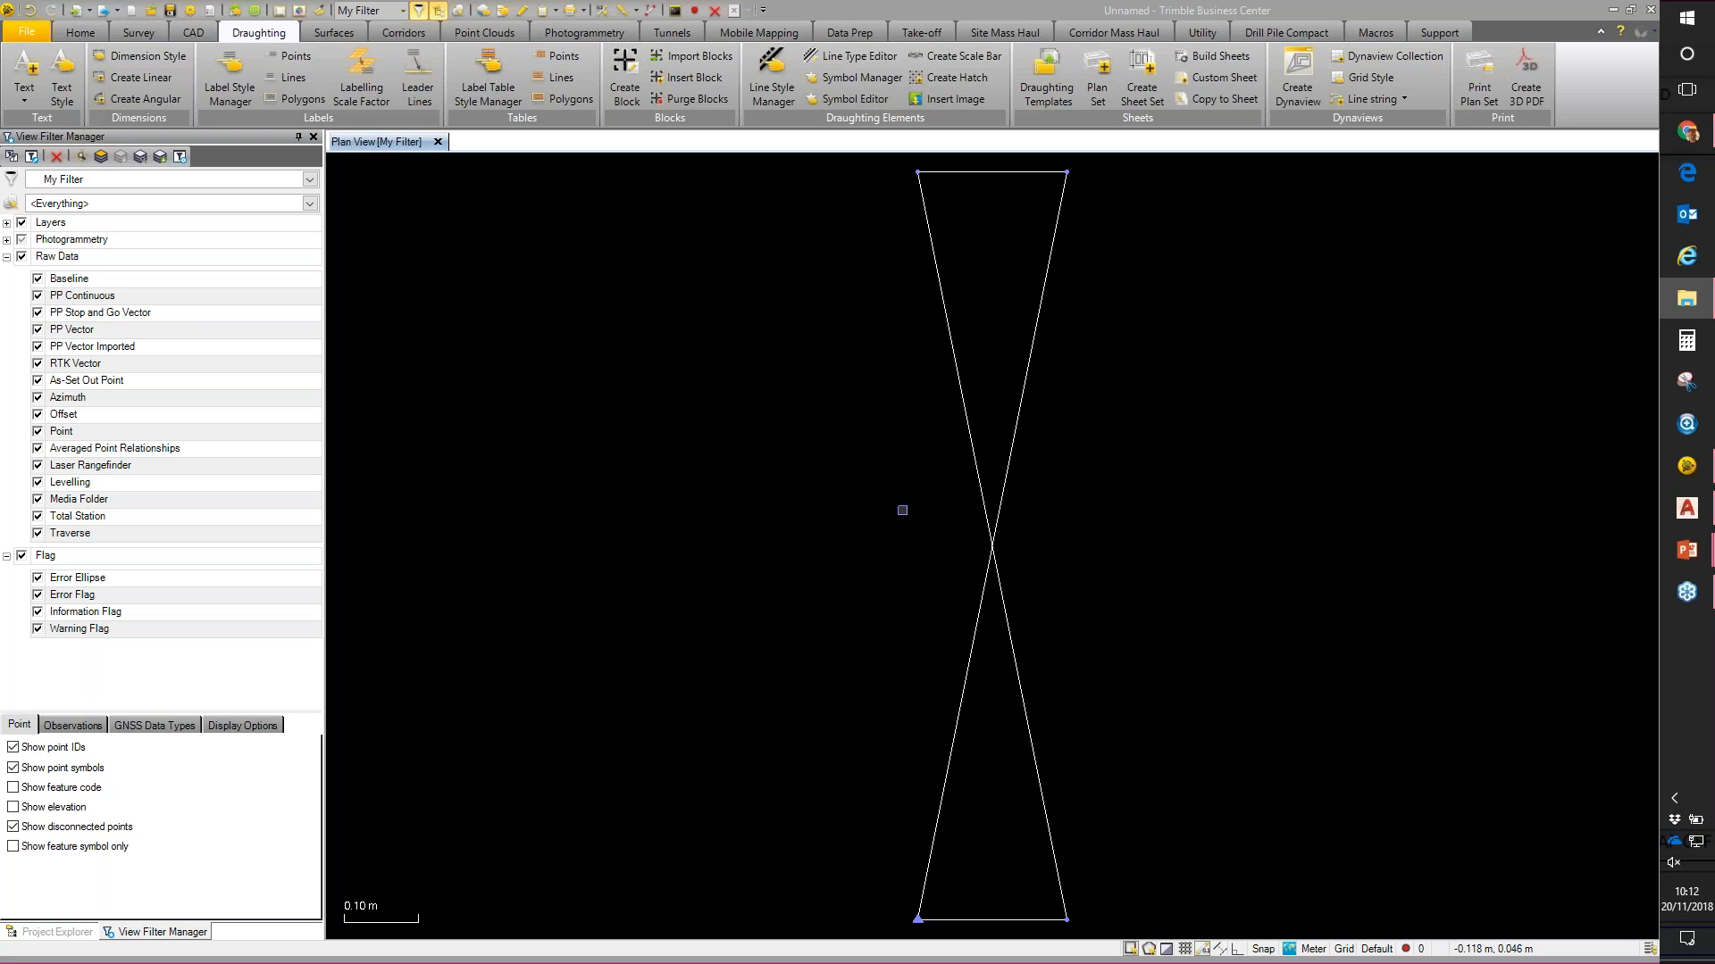
# Step: Start a new block named Gate 2 Point and select the gate linework as its object
pyautogui.scroll(-1, 901, 509)
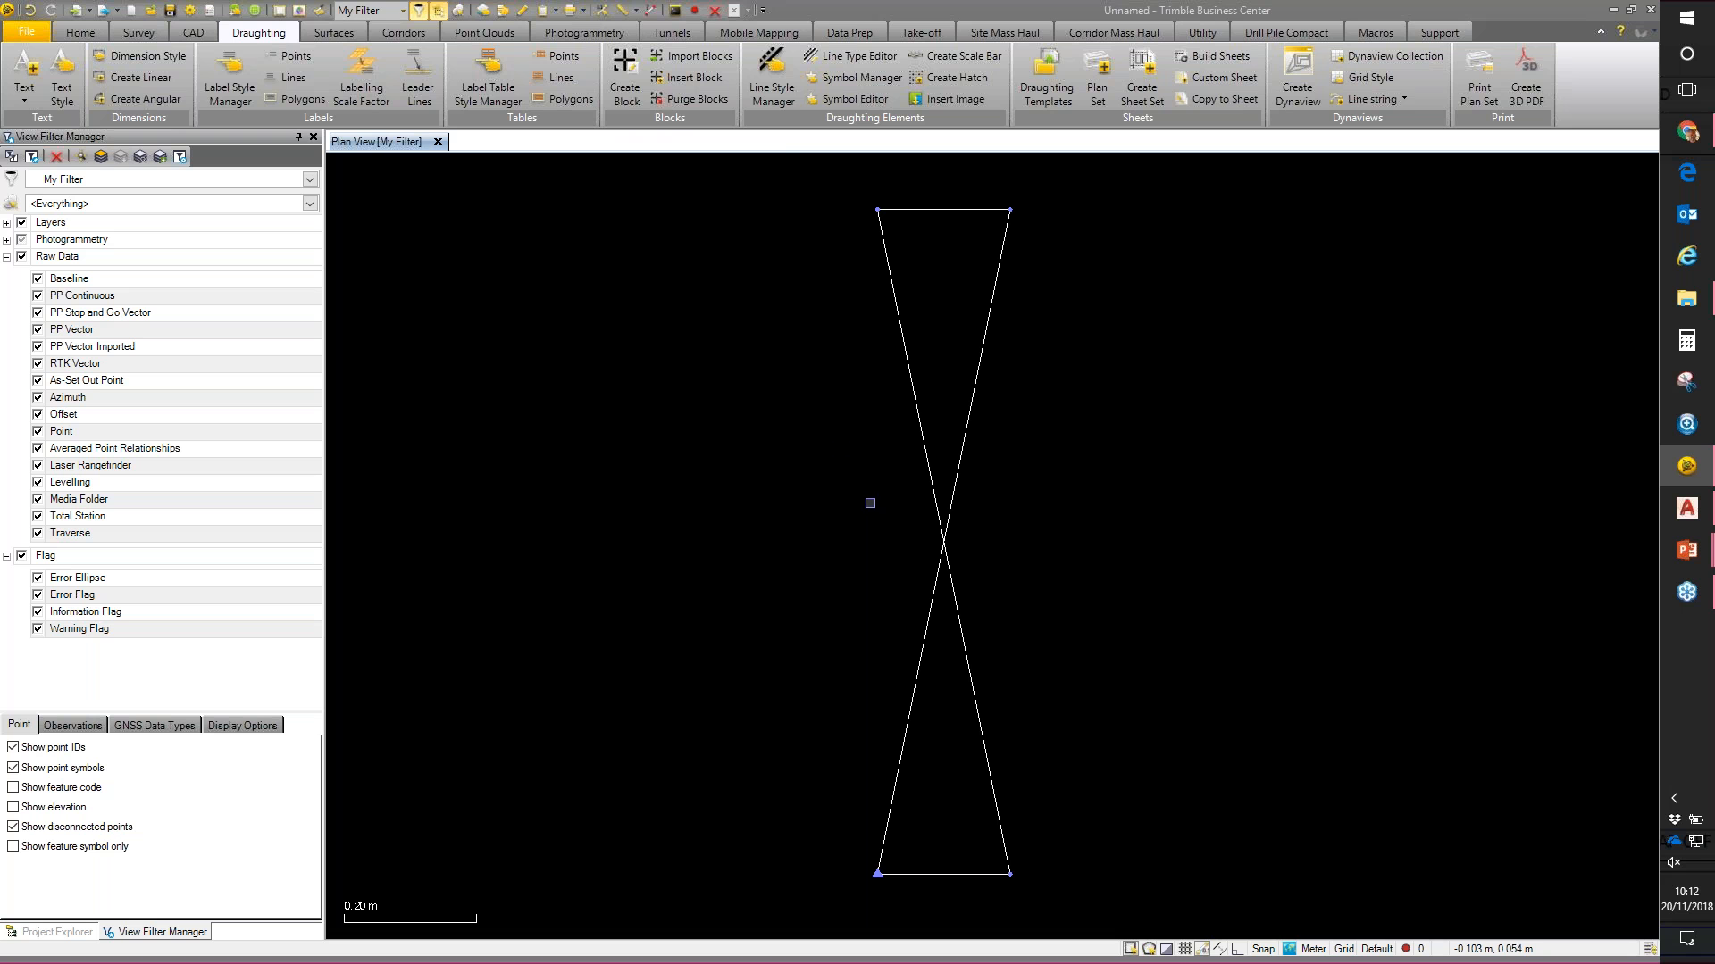
pyautogui.click(627, 66)
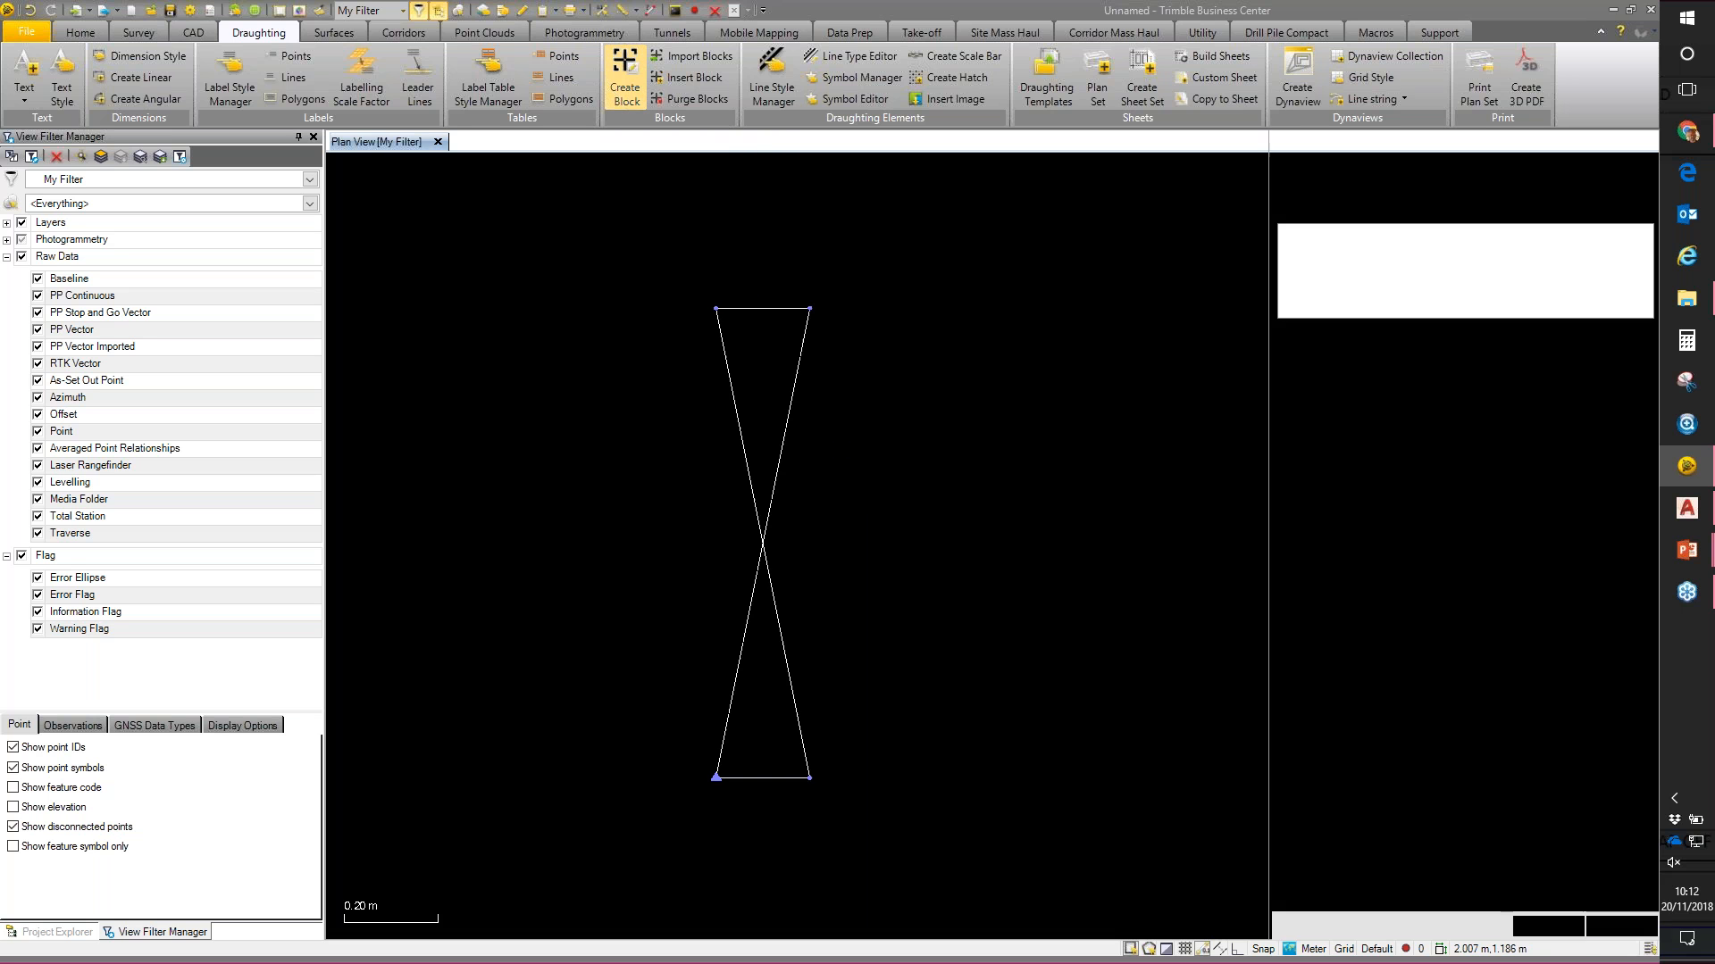
pyautogui.write('Gate')
pyautogui.click(1359, 233)
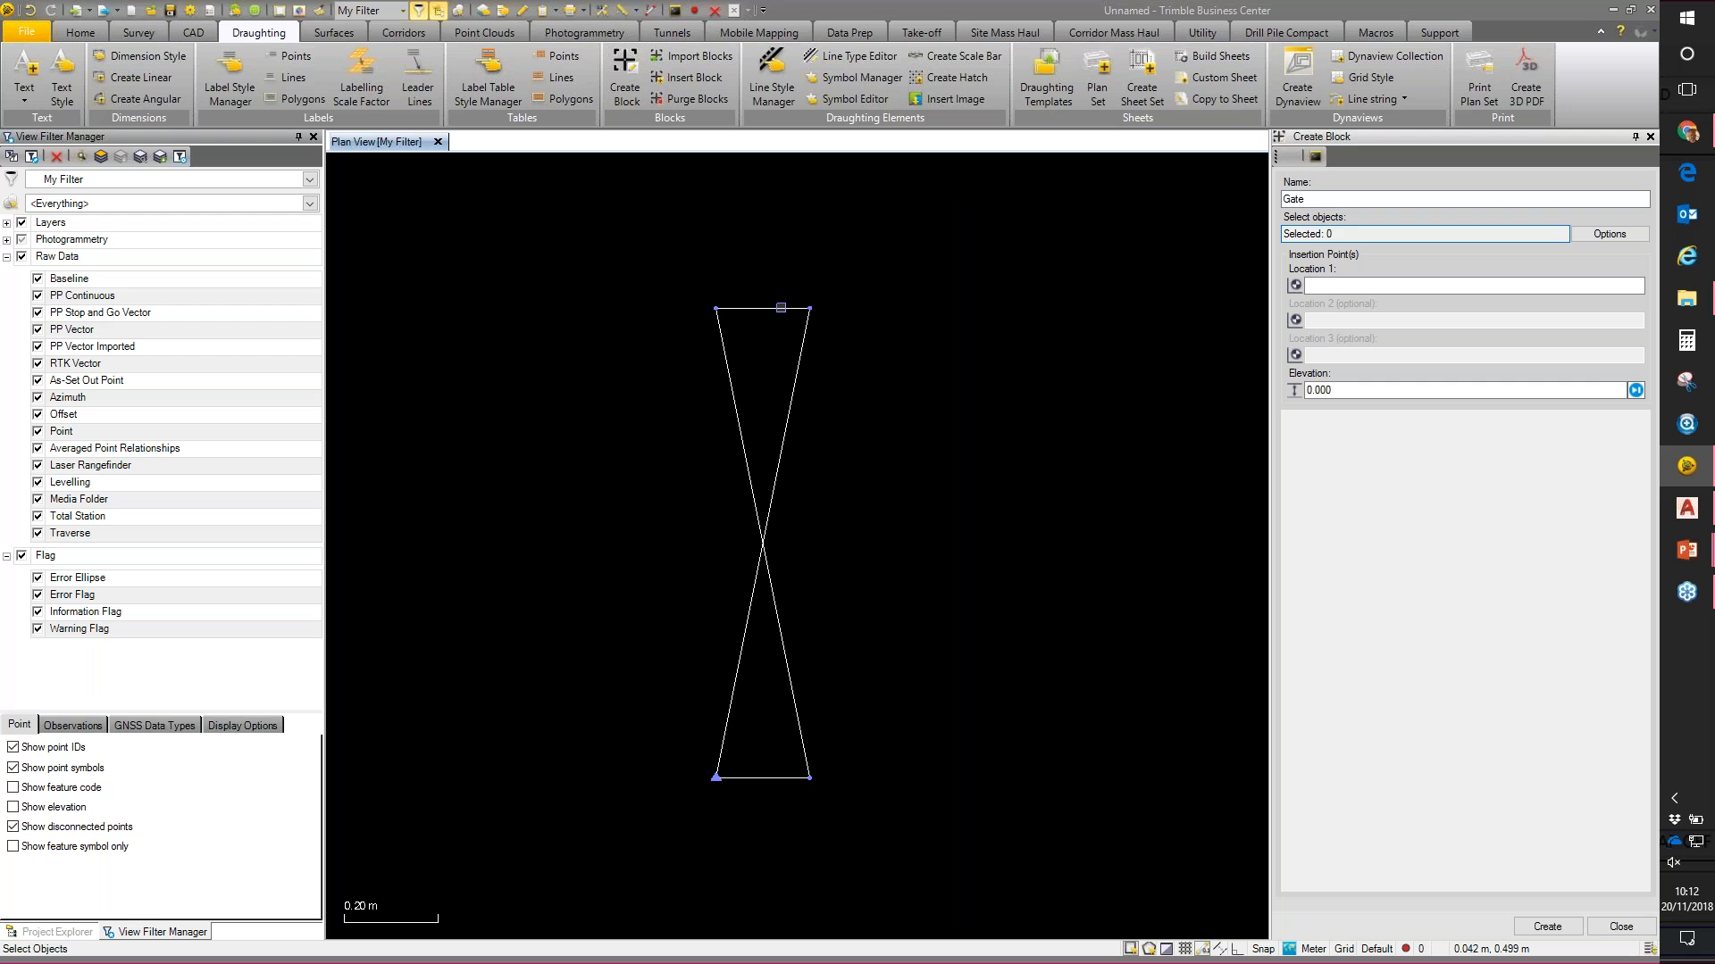
pyautogui.click(781, 307)
pyautogui.click(1316, 201)
pyautogui.write('2 Point')
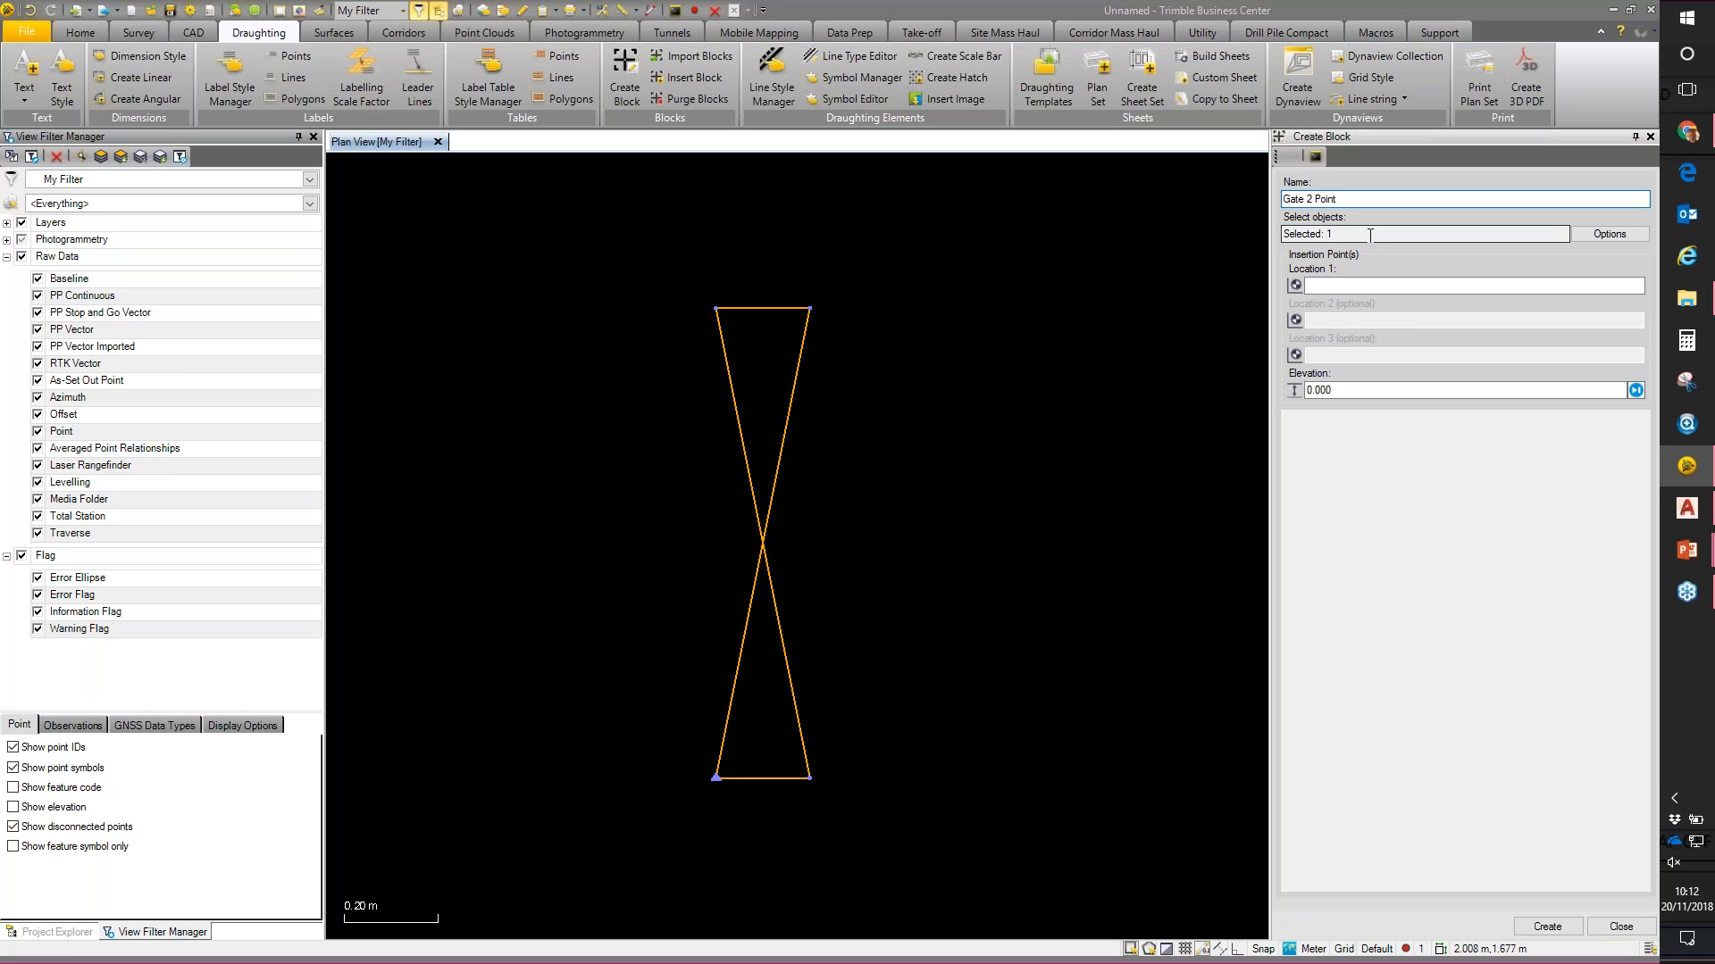
# Step: Set the block's first insertion point at the middle of the gate's upper short segment
pyautogui.click(1322, 286)
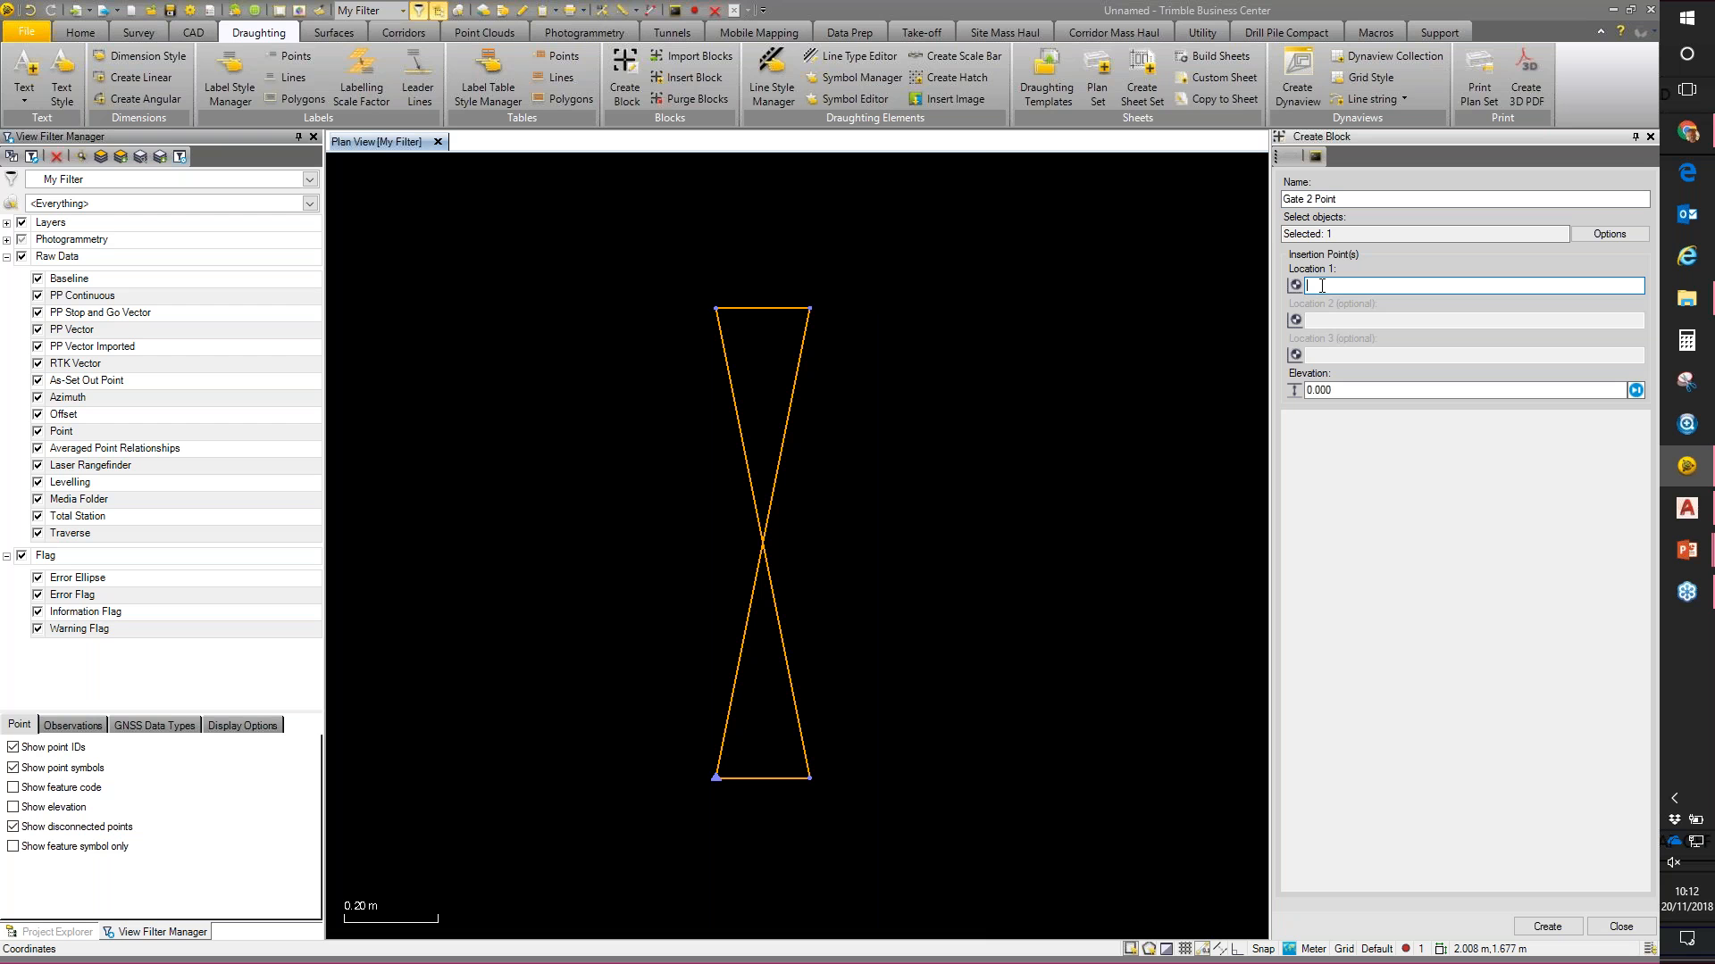
pyautogui.rightClick(767, 280)
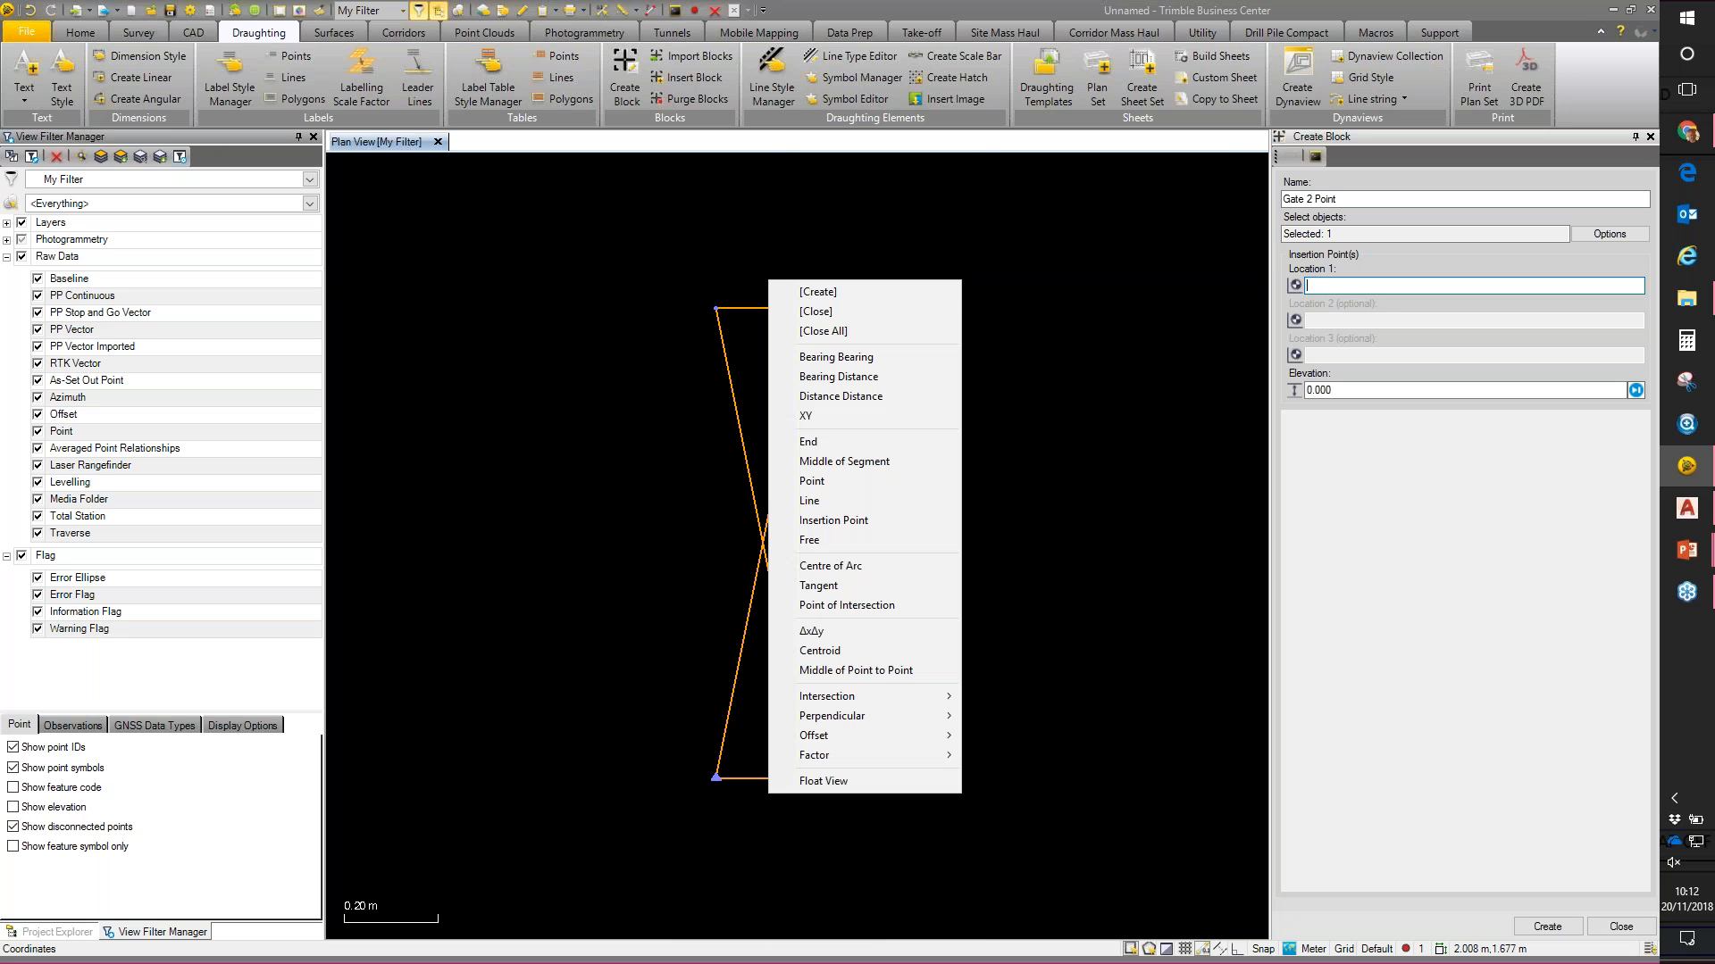
pyautogui.click(845, 463)
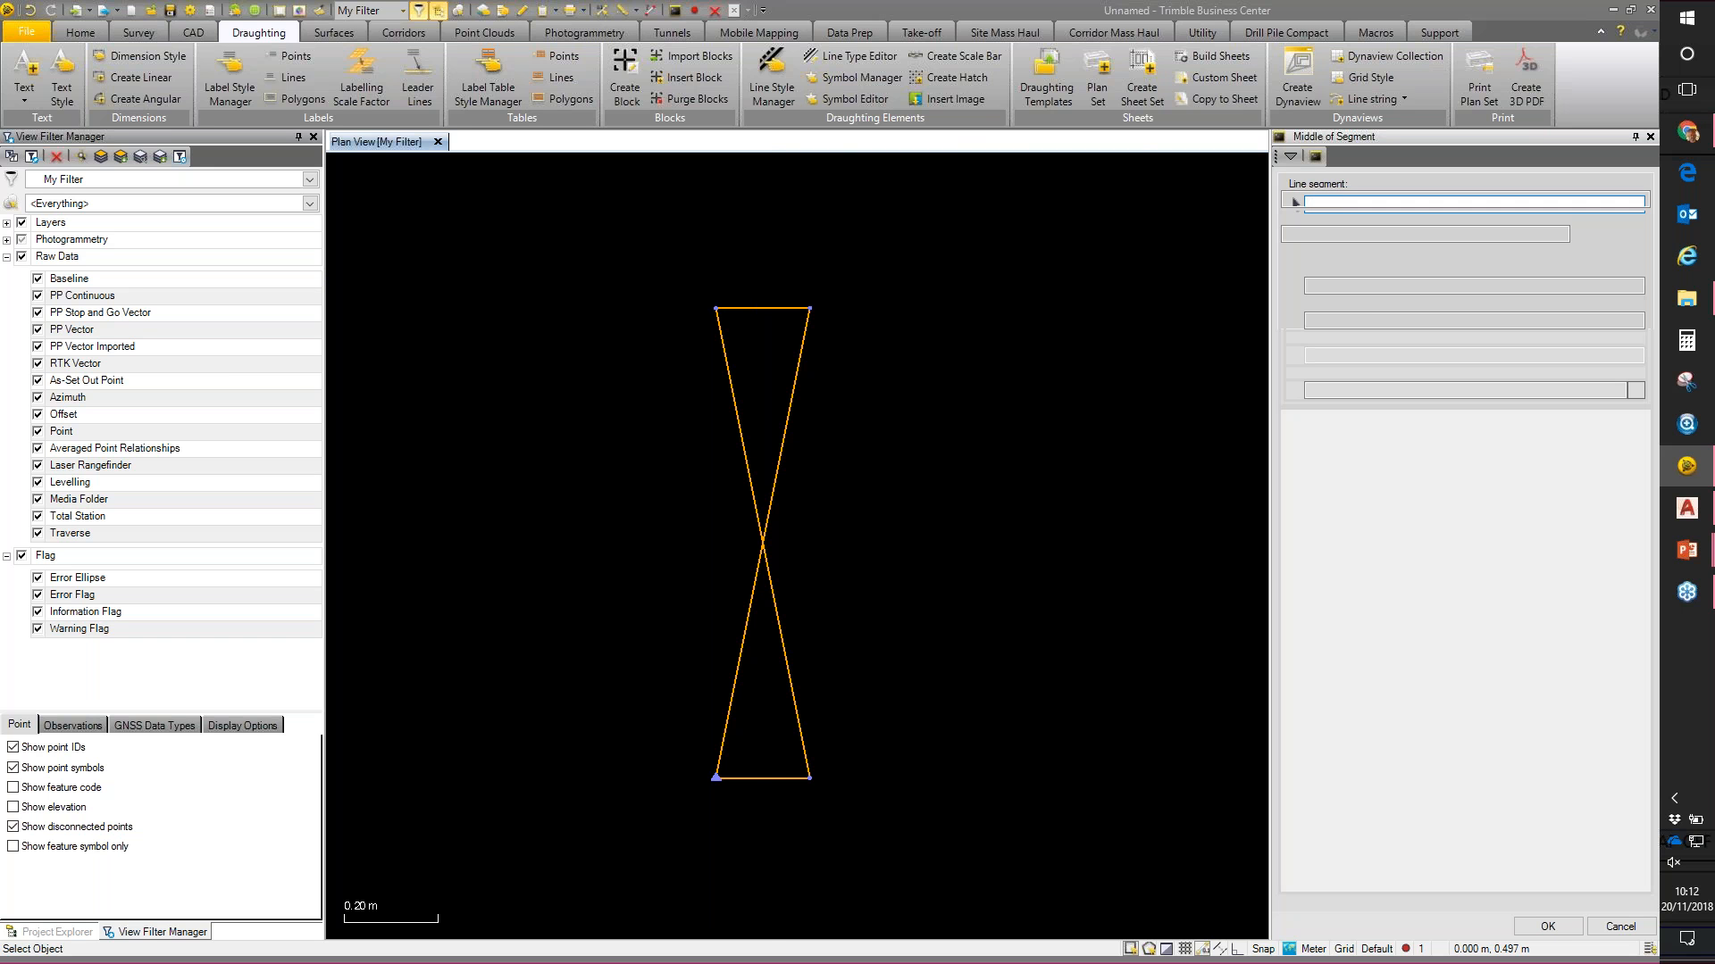
pyautogui.click(759, 308)
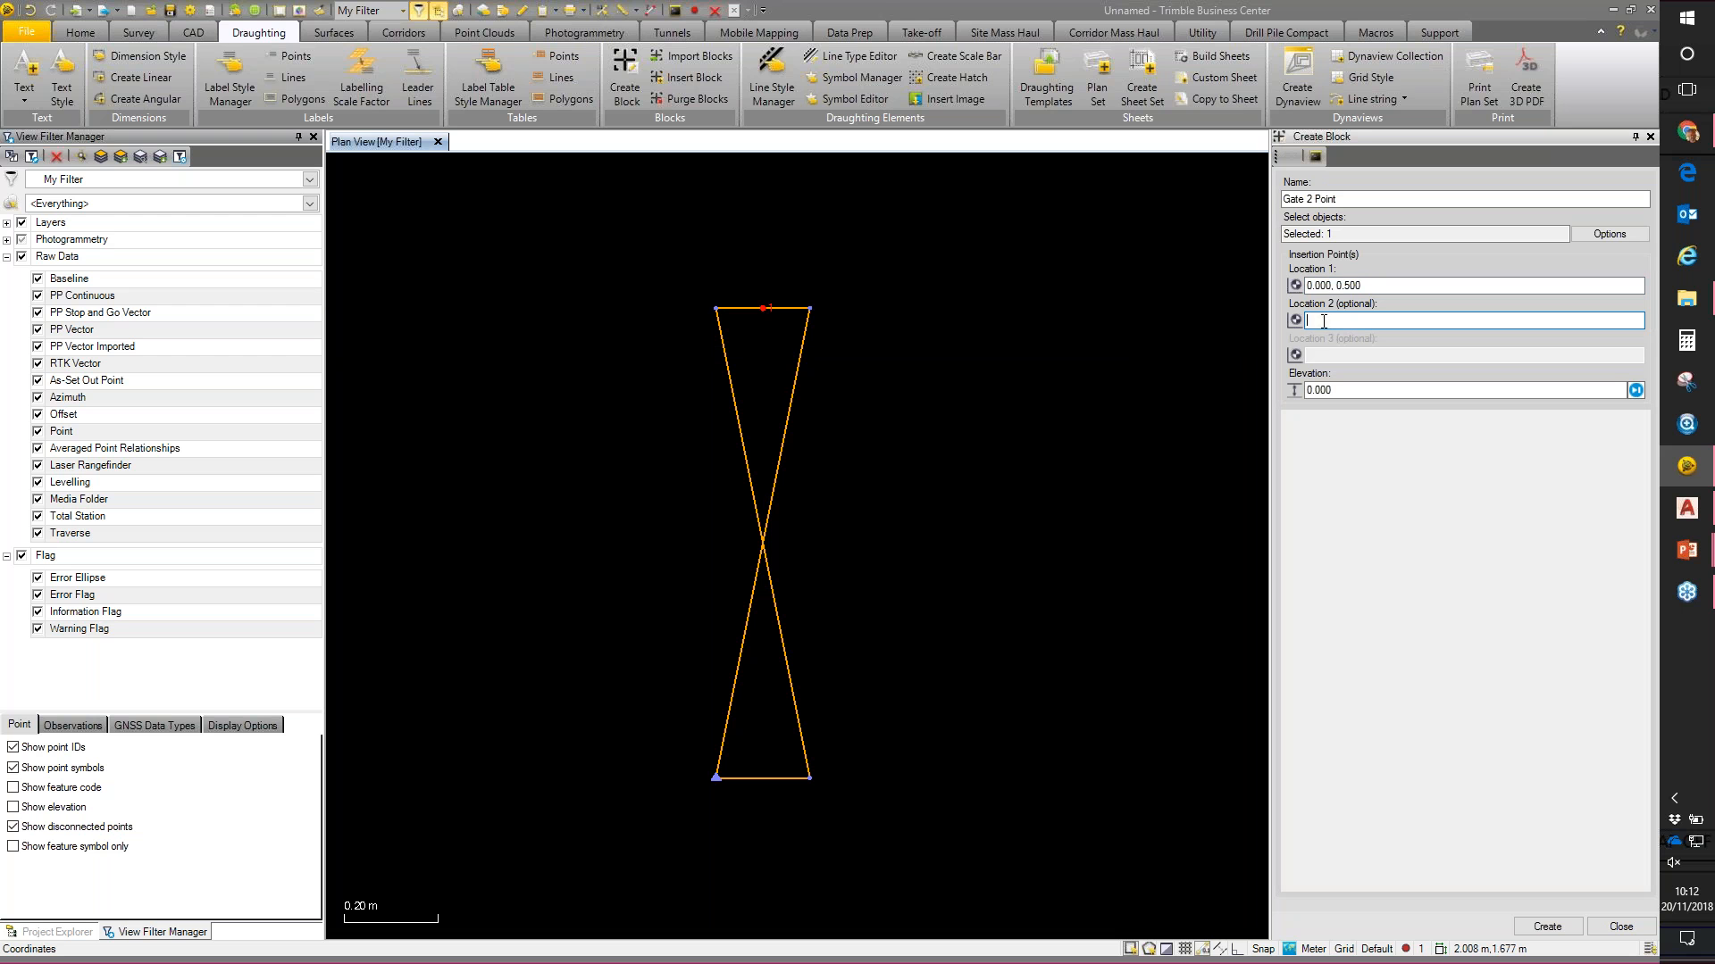
# Step: Set the second insertion point at the middle of the gate's lower short segment and create the block
pyautogui.rightClick(872, 696)
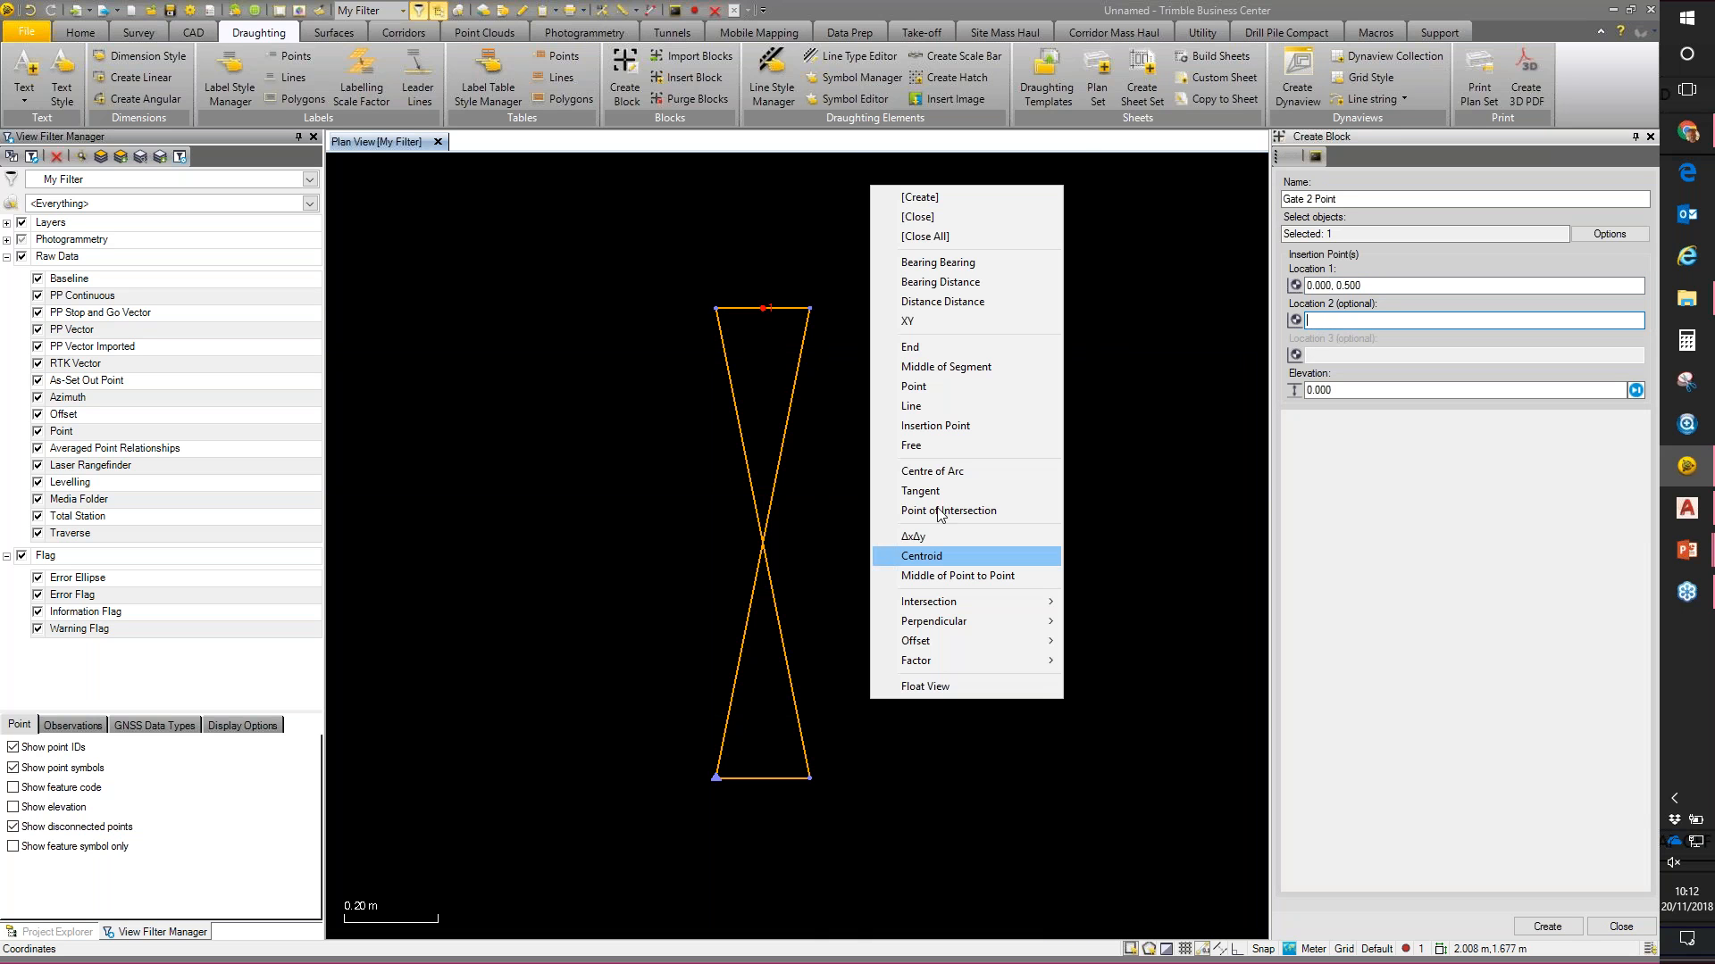
pyautogui.click(972, 366)
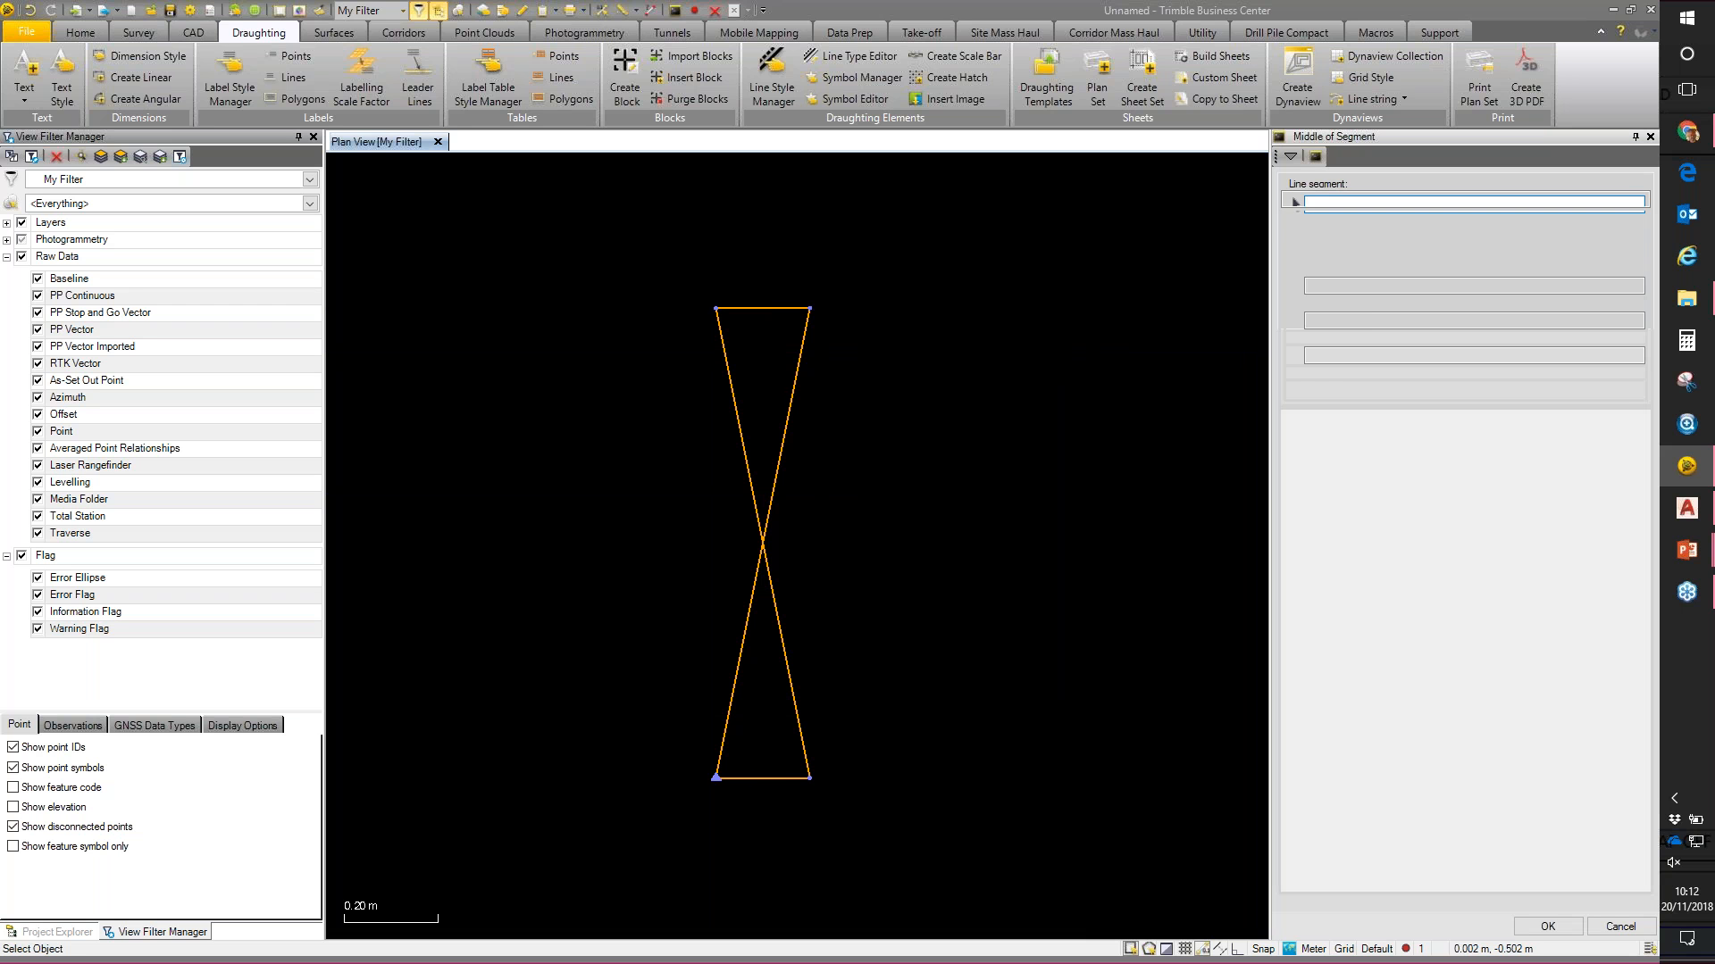
pyautogui.click(750, 778)
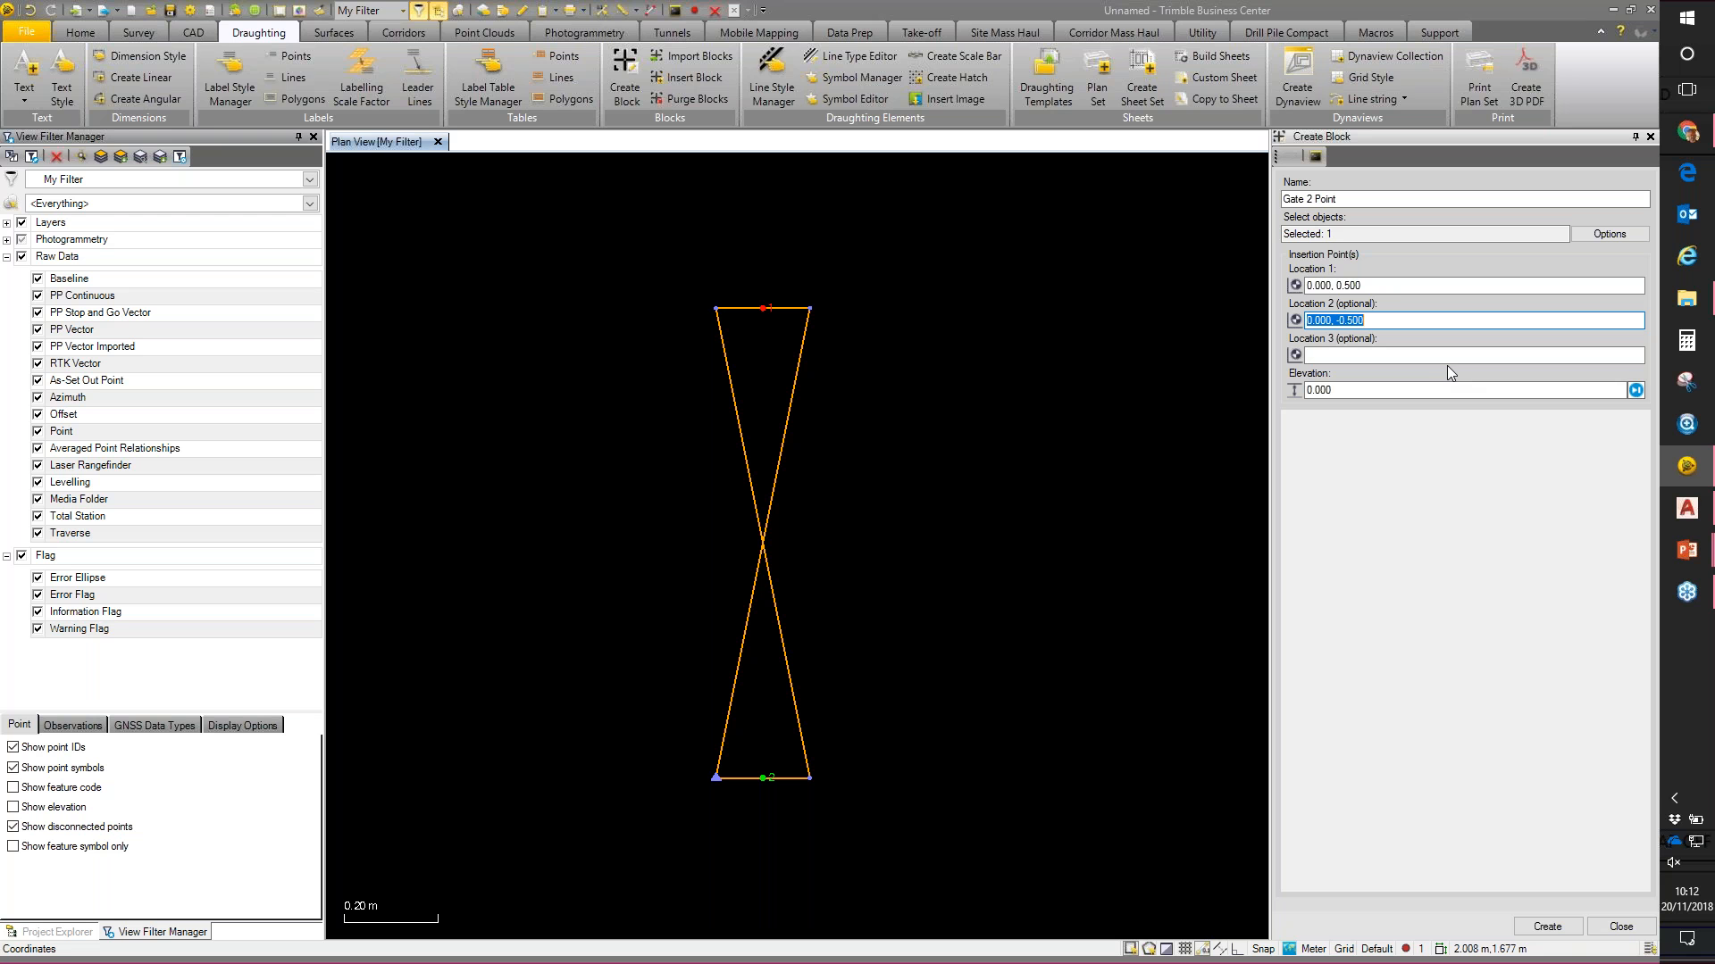
pyautogui.click(1563, 929)
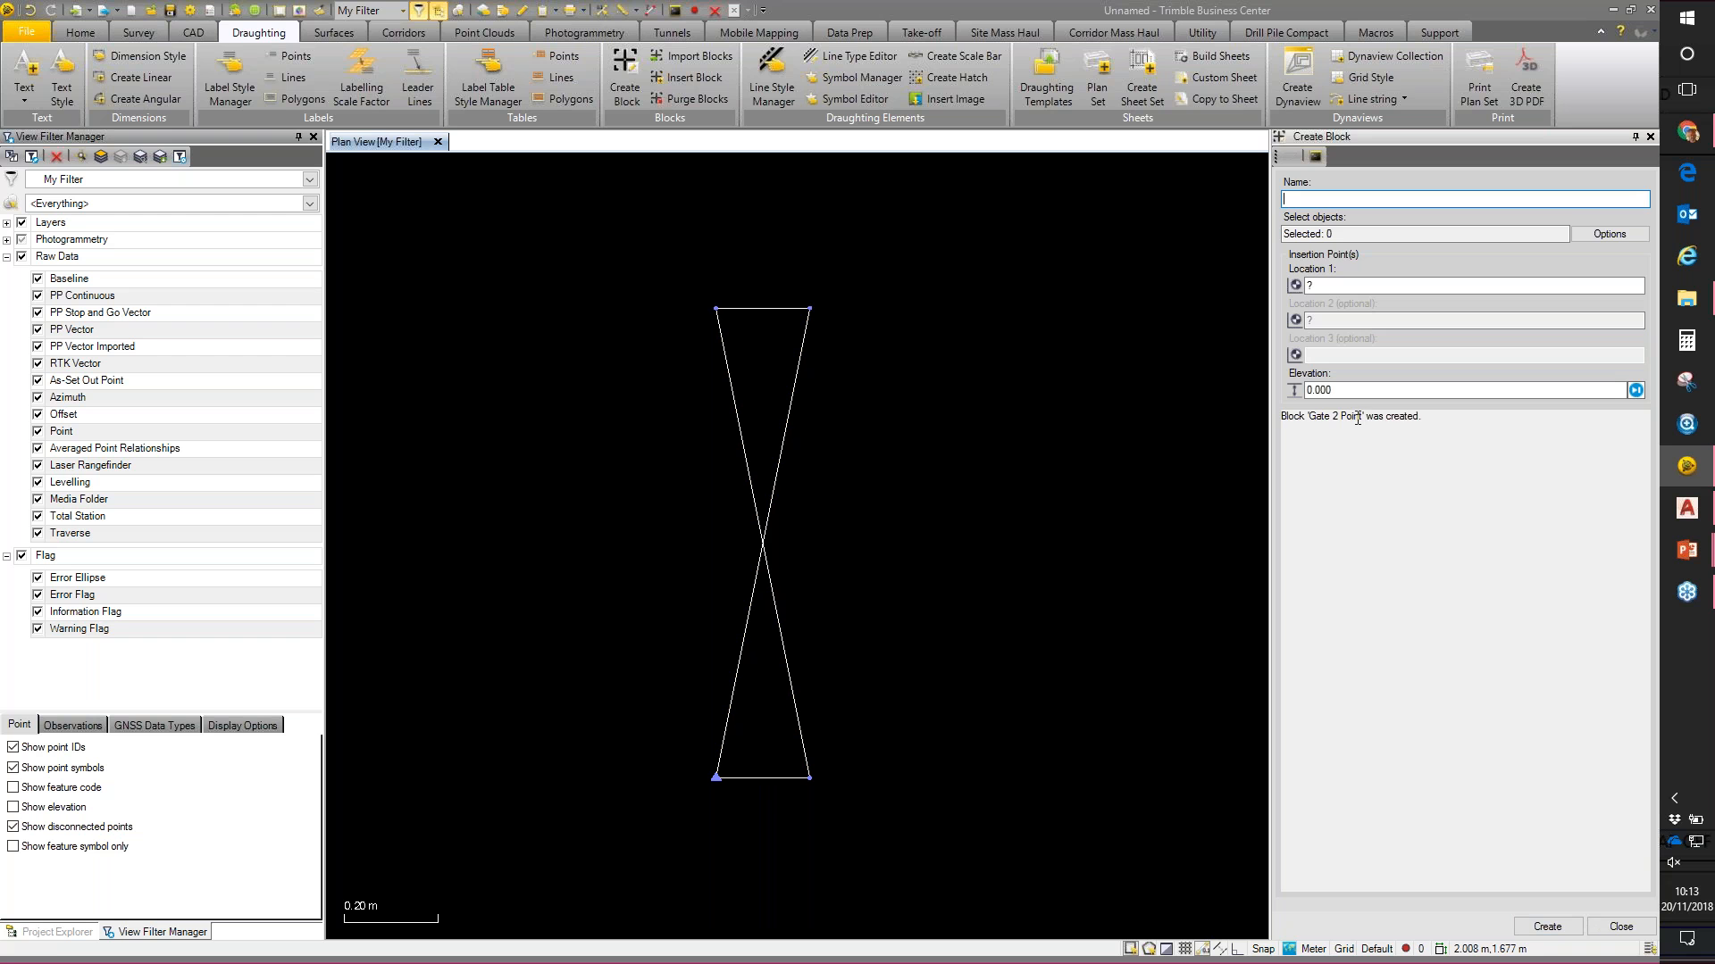
pyautogui.click(1621, 927)
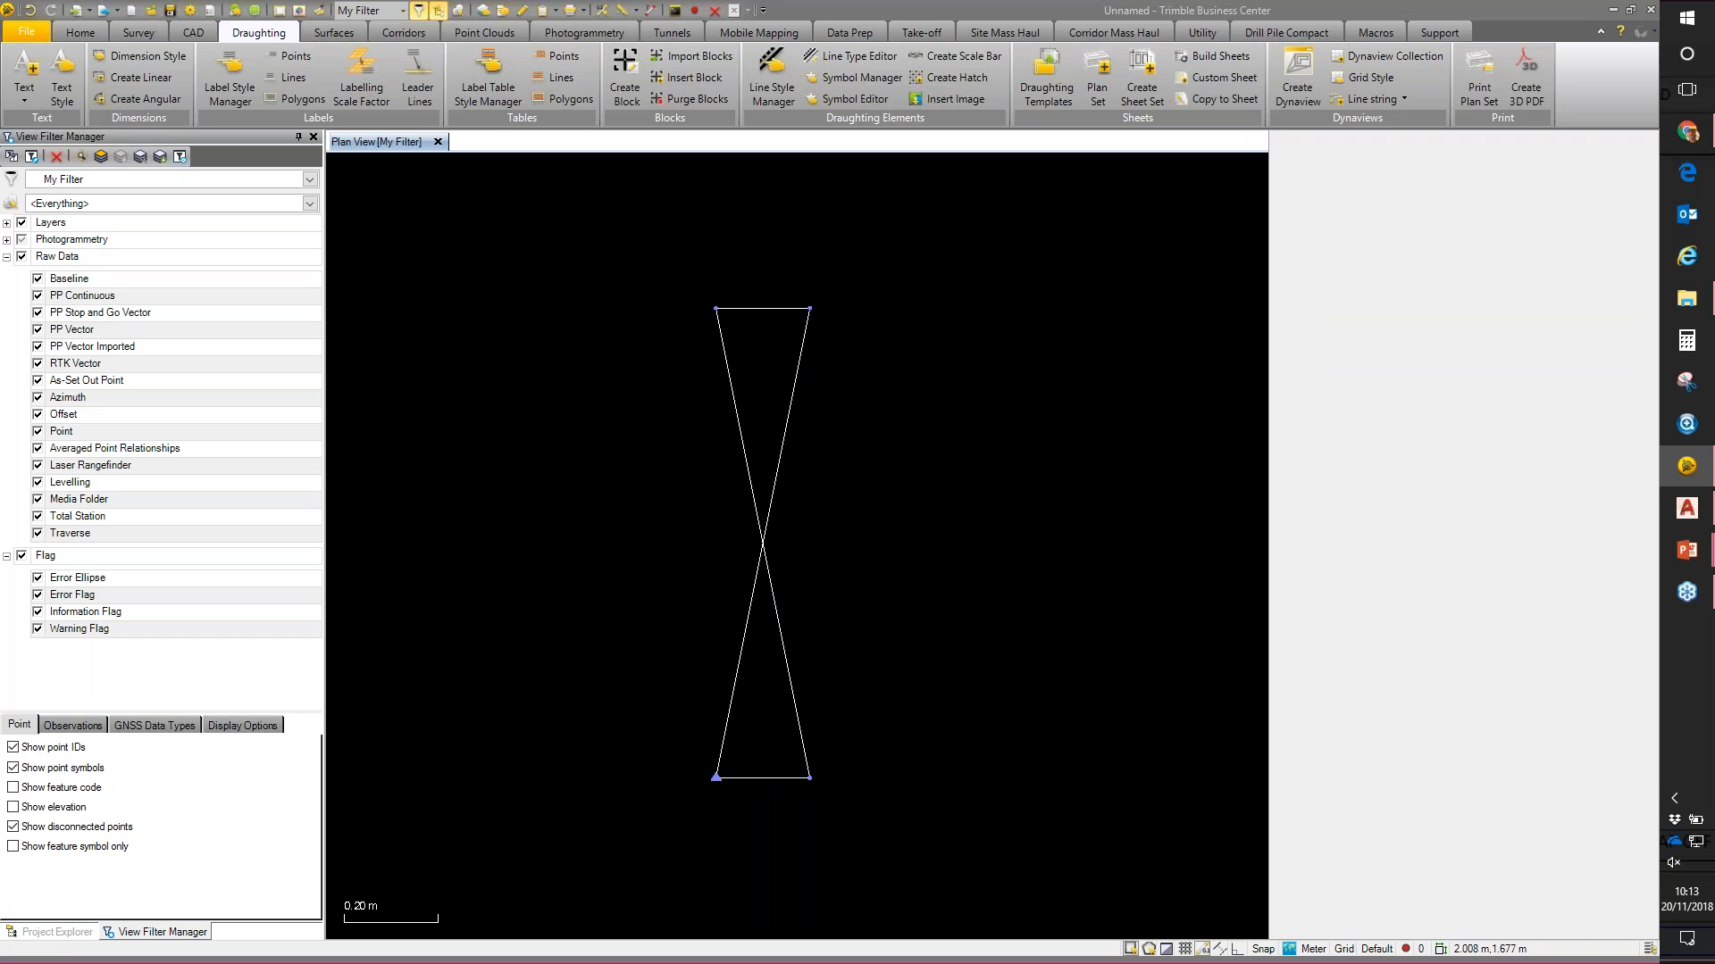
# Step: Delete the original gate linework from the plan view
pyautogui.scroll(-3, 1114, 643)
pyautogui.moveTo(1197, 649); pyautogui.dragTo(1049, 592, button='middle')
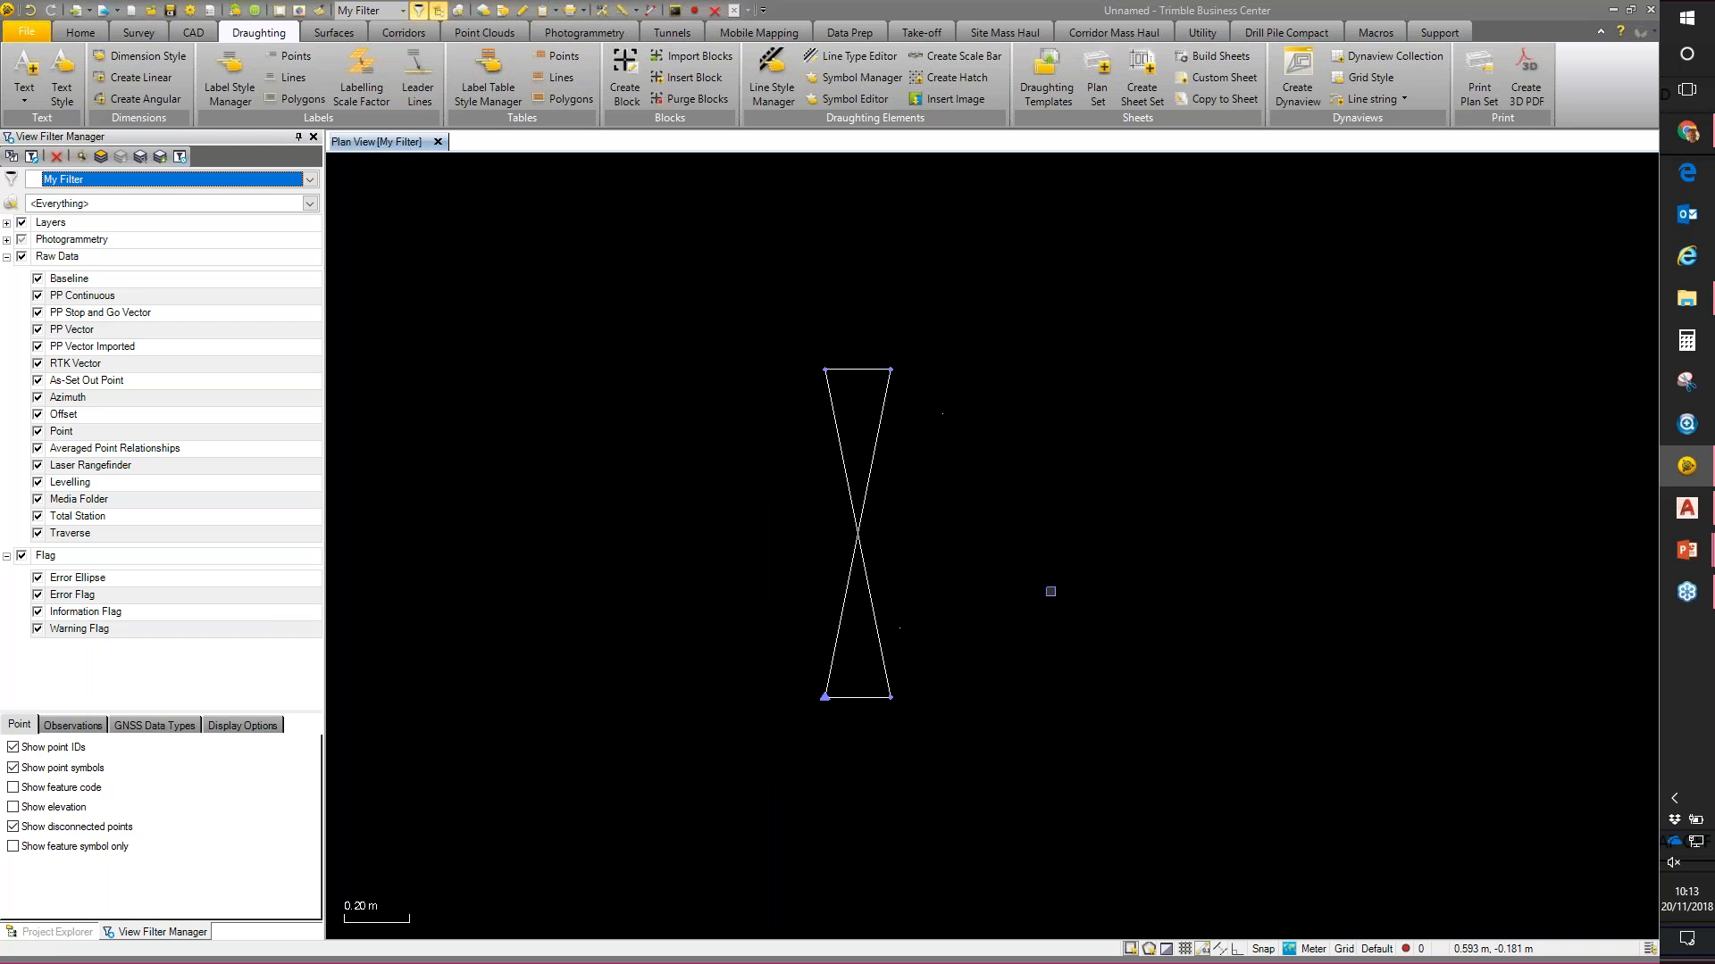
pyautogui.moveTo(702, 306)
pyautogui.mouseDown()
pyautogui.moveTo(1033, 758)
pyautogui.moveTo(1058, 763)
pyautogui.mouseUp()
pyautogui.rightClick(857, 519)
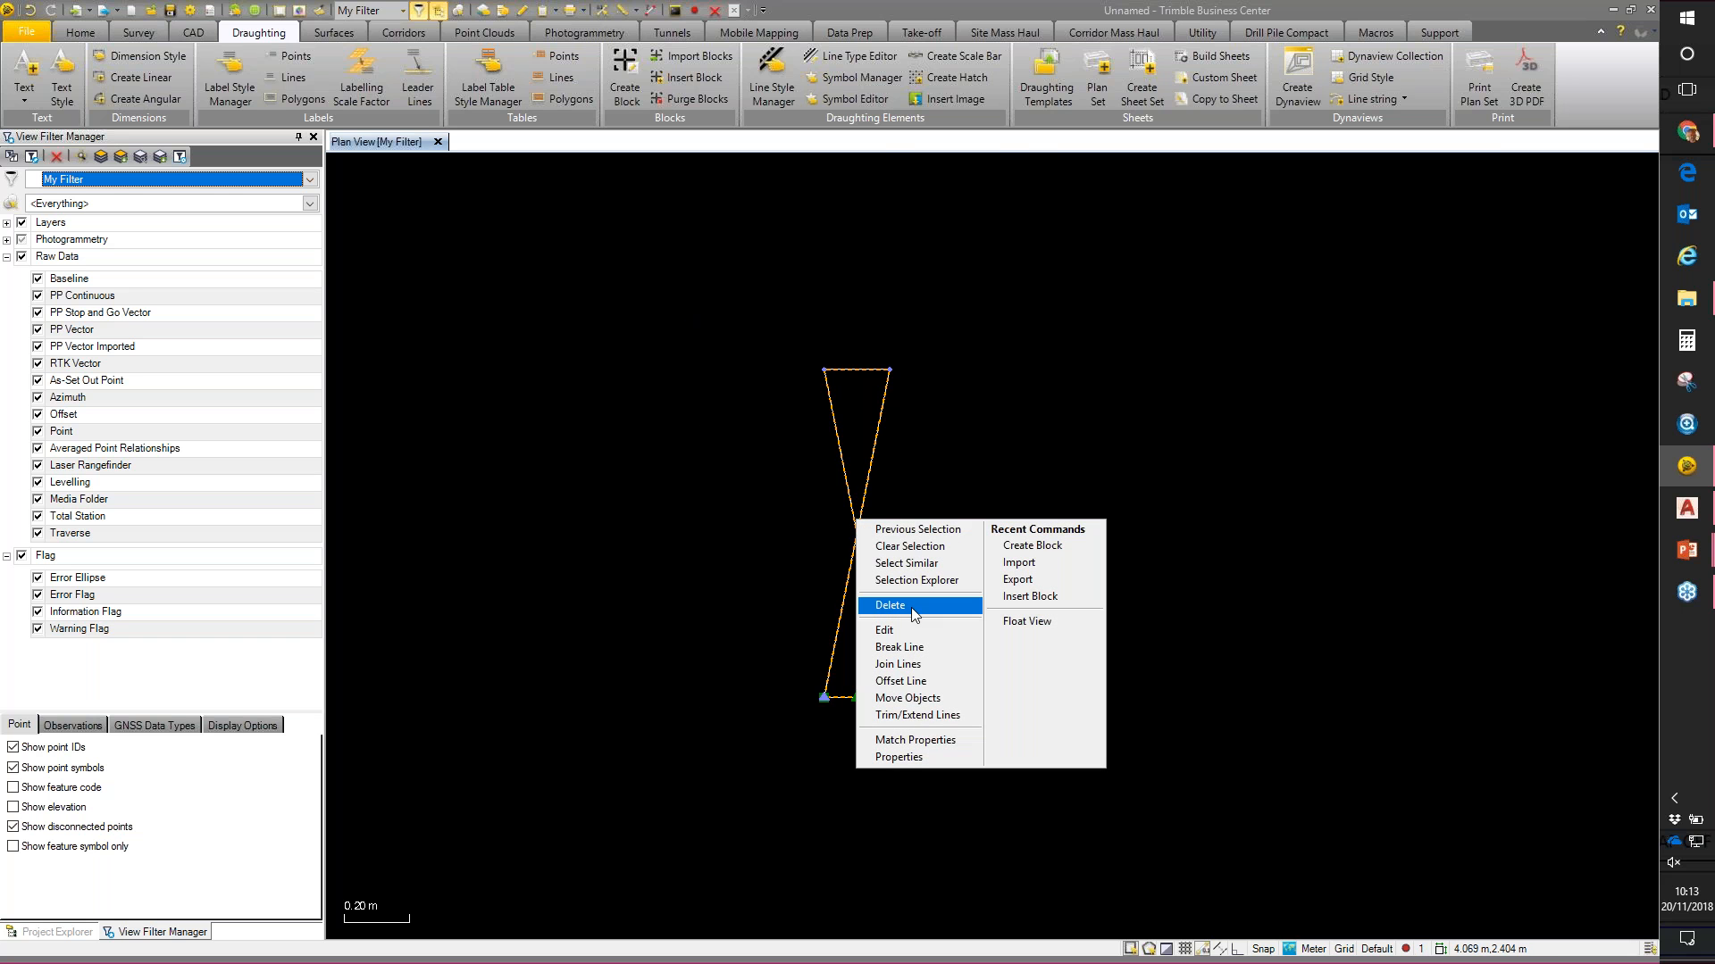
pyautogui.click(912, 609)
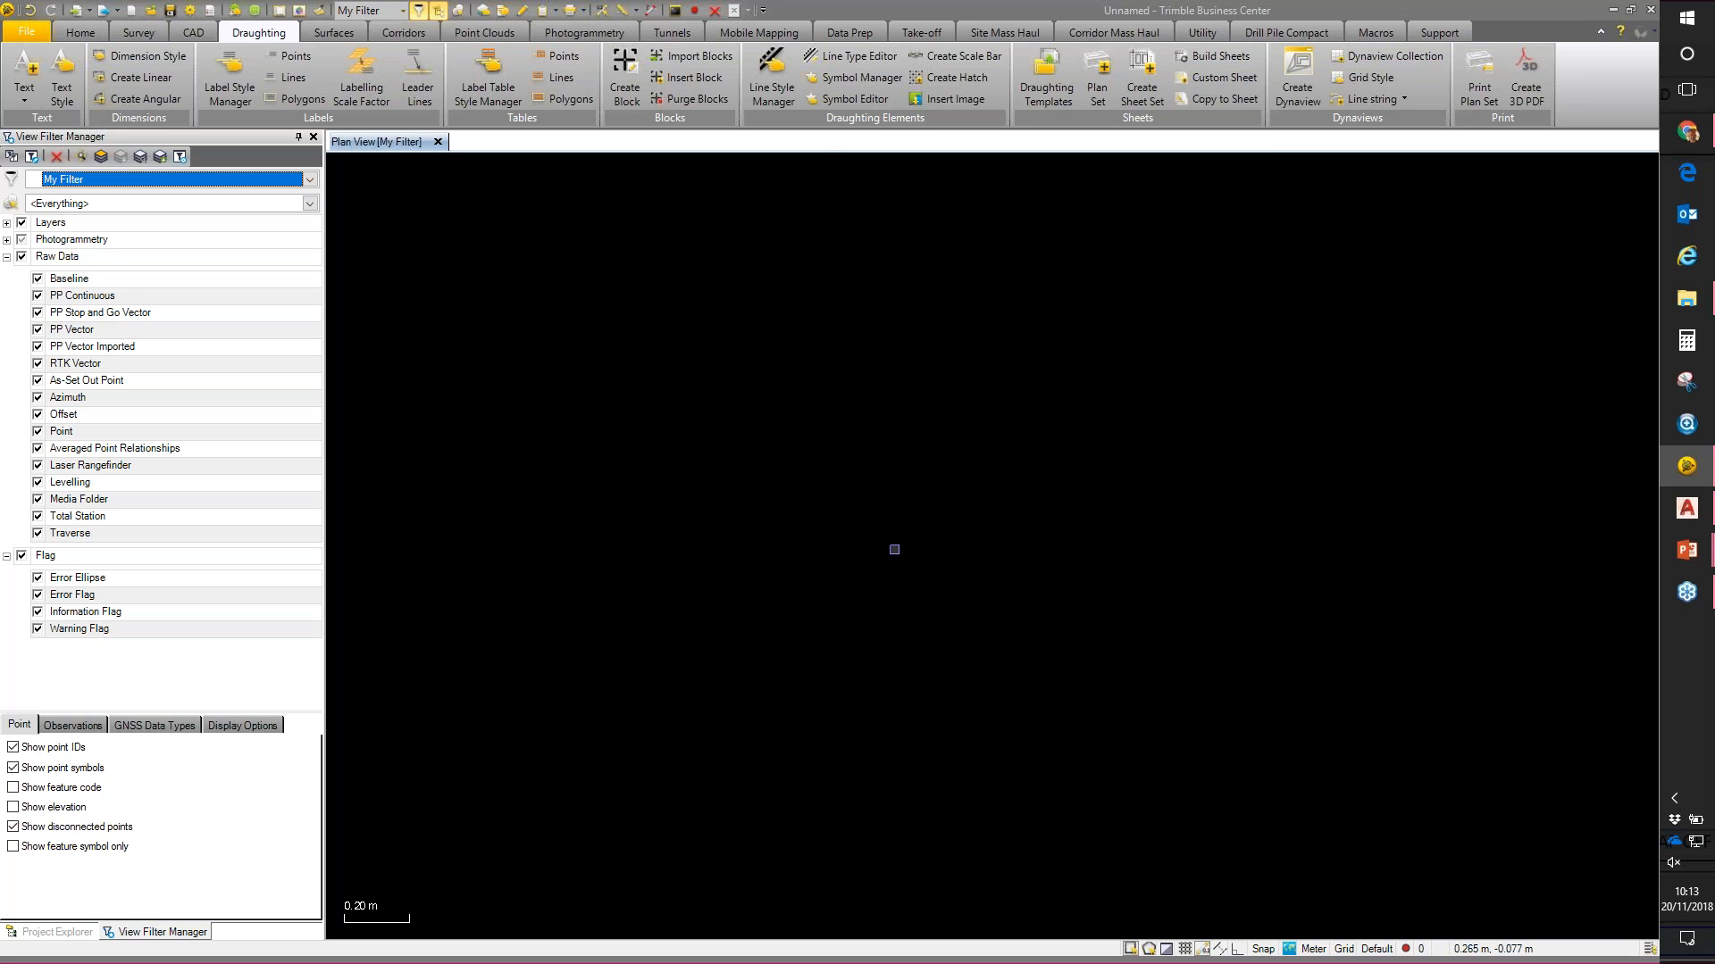
# Step: Insert the Gate 2 Point block with Location 1 at 0,0 and Location 2 at 2,0
pyautogui.click(694, 78)
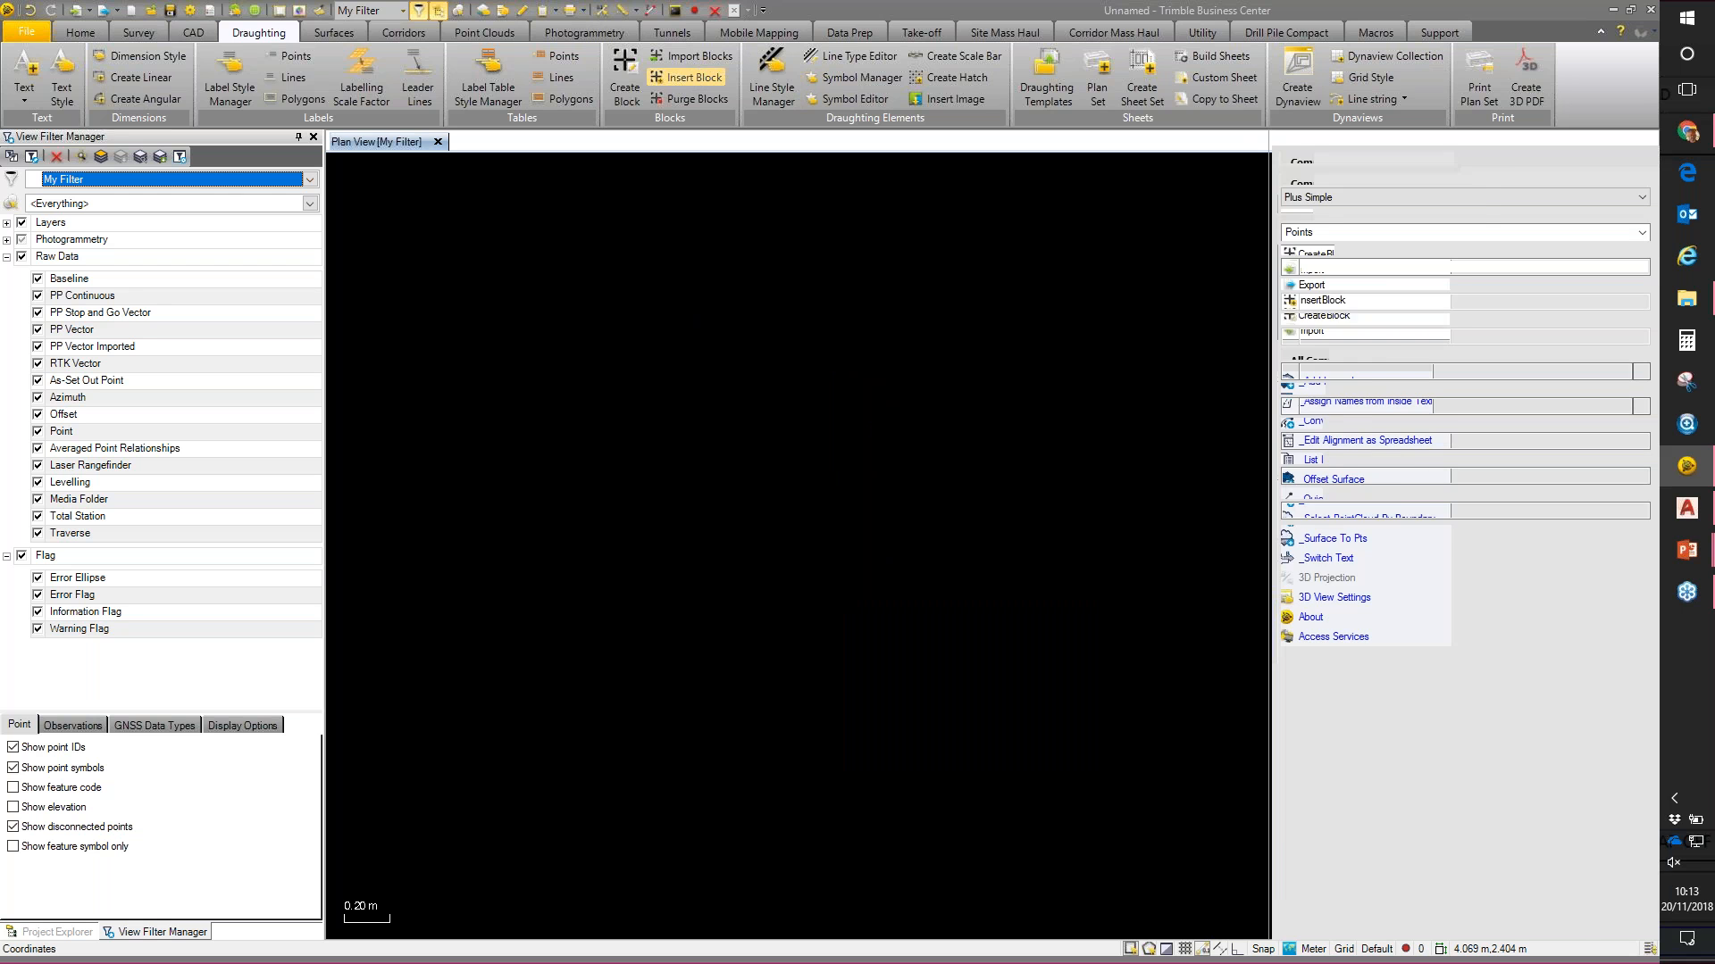
pyautogui.click(1477, 198)
pyautogui.click(1322, 268)
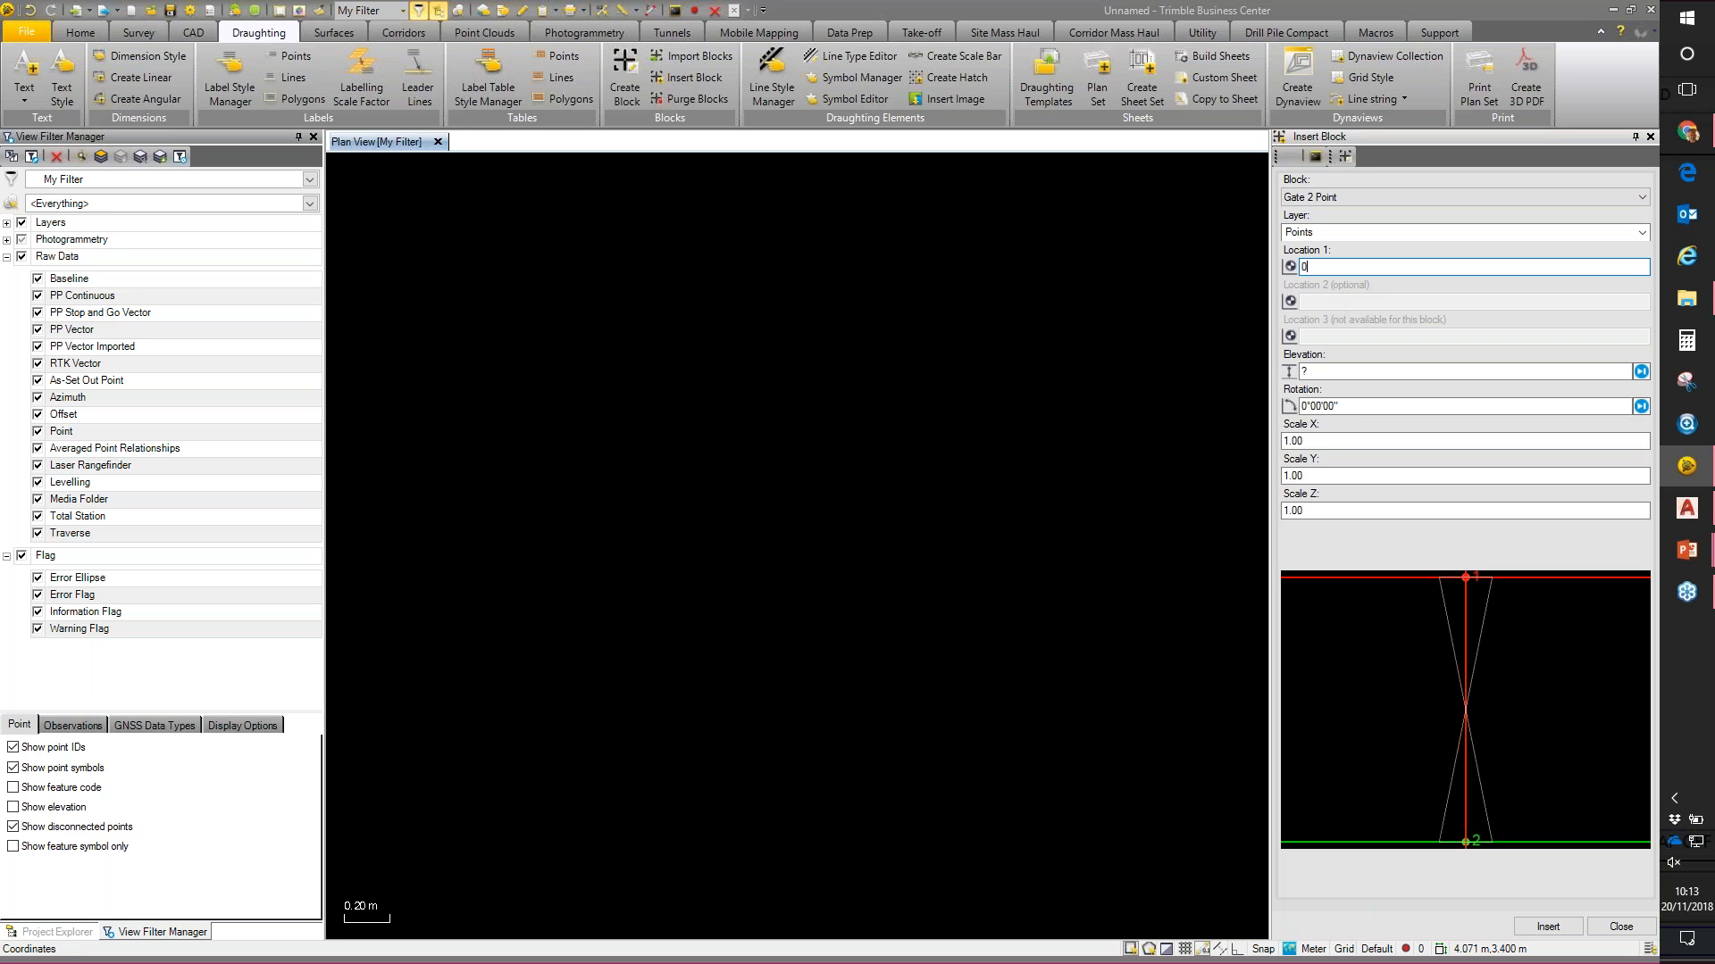
pyautogui.write('0,0')
pyautogui.press('Return')
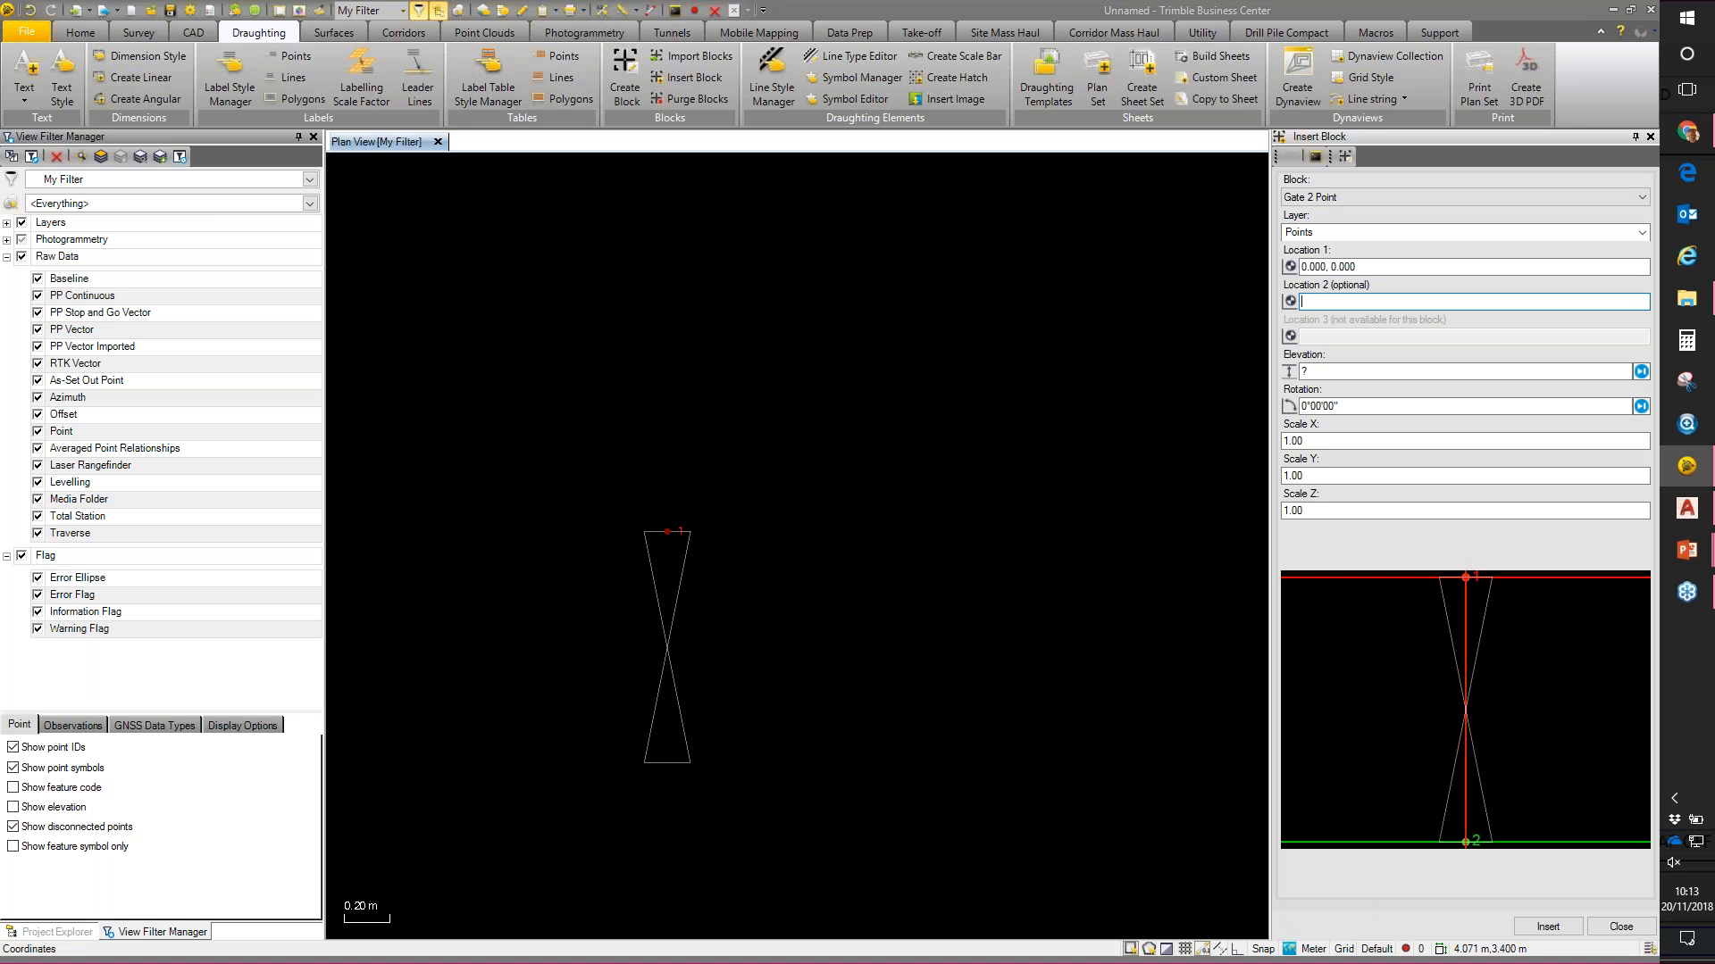
pyautogui.write('2,0')
pyautogui.press('Return')
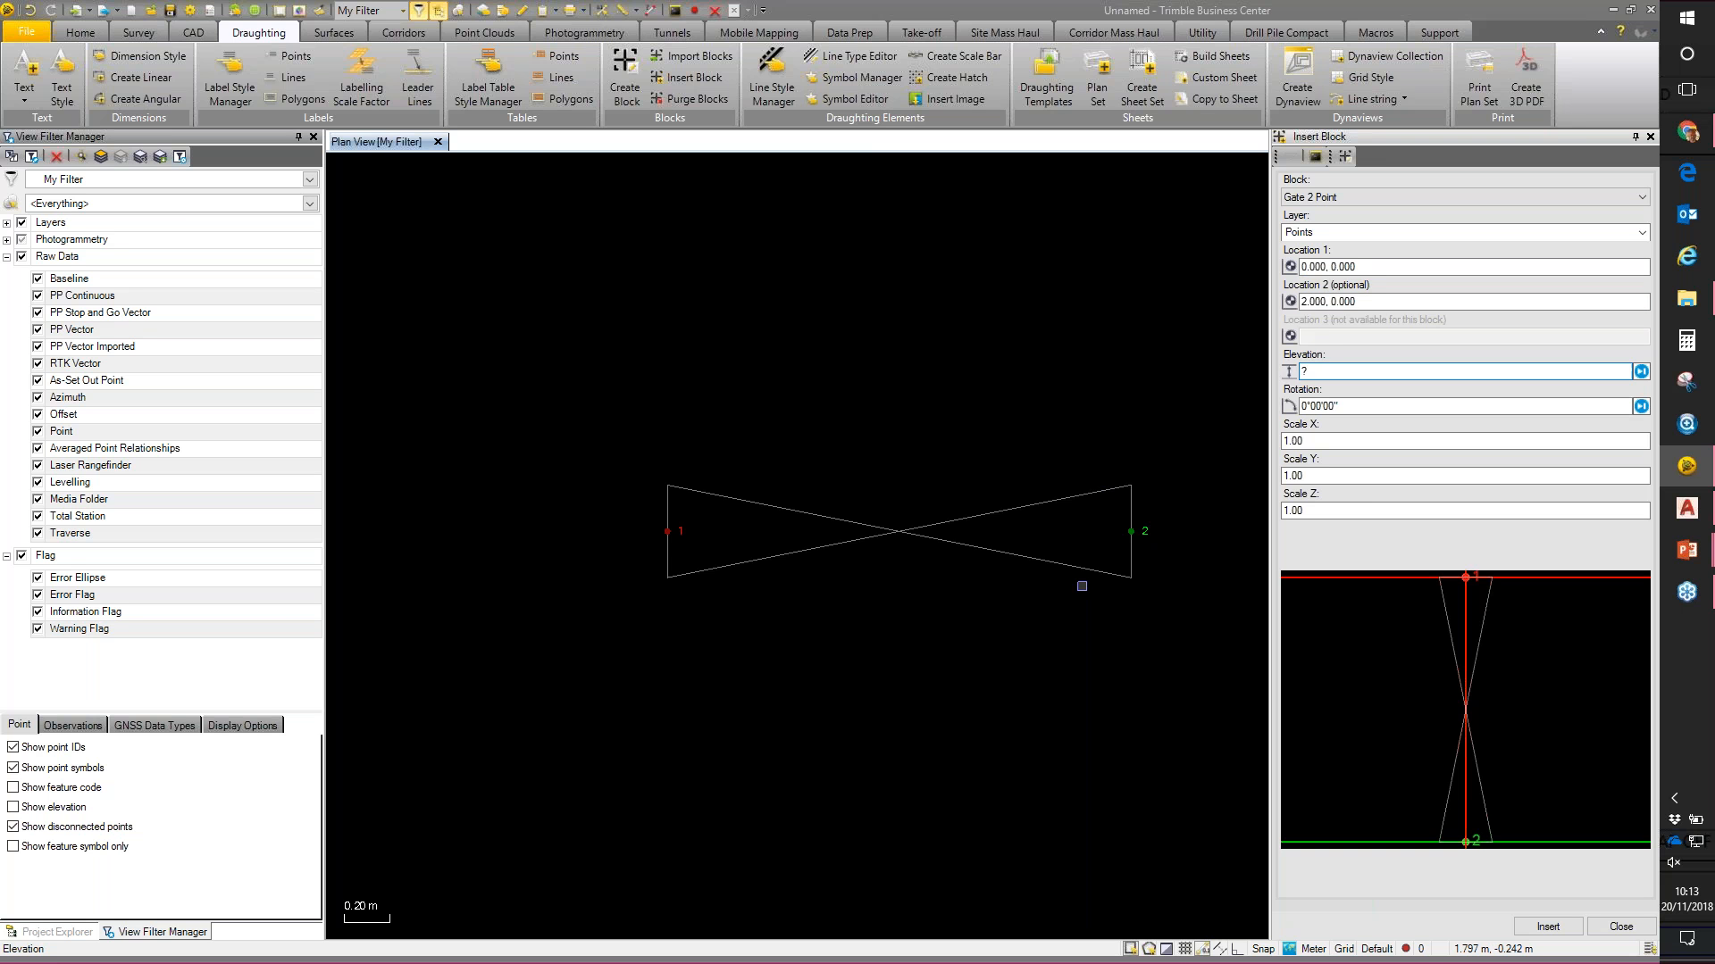
pyautogui.click(1548, 928)
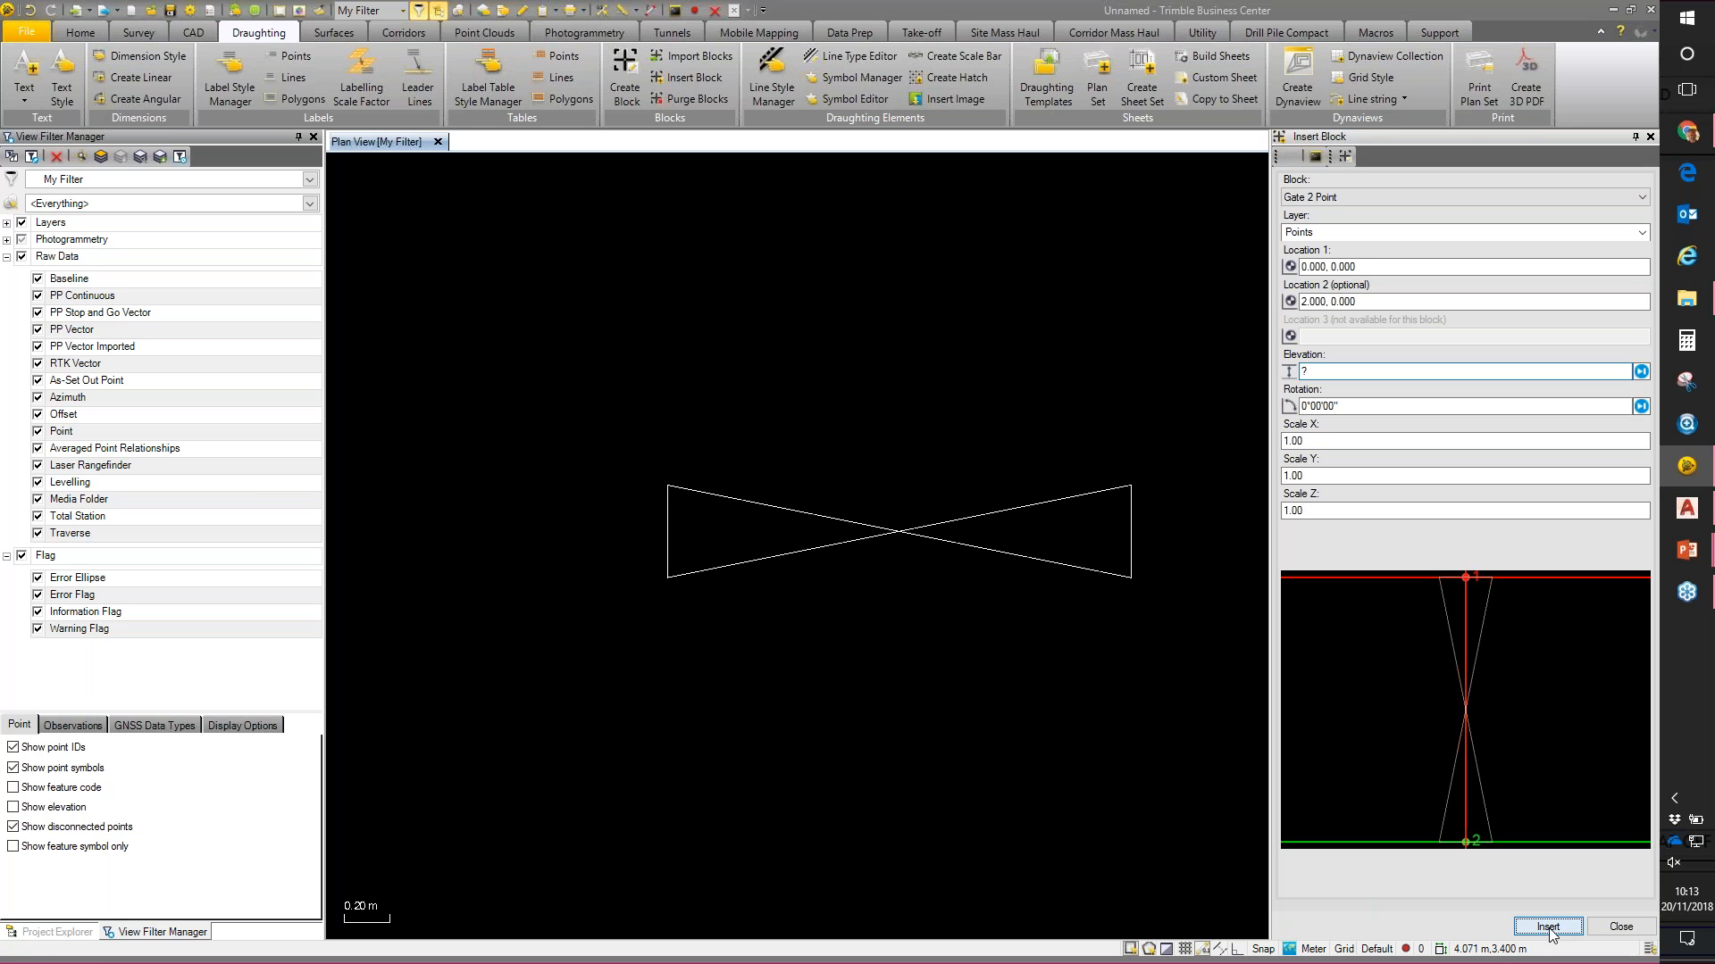
pyautogui.click(1621, 927)
# Step: Export the inserted gate block as a DXF file named Gate 2 Point into Desktop > Webinar Nov 2018 > Configured Blocks
pyautogui.scroll(-1, 729, 556)
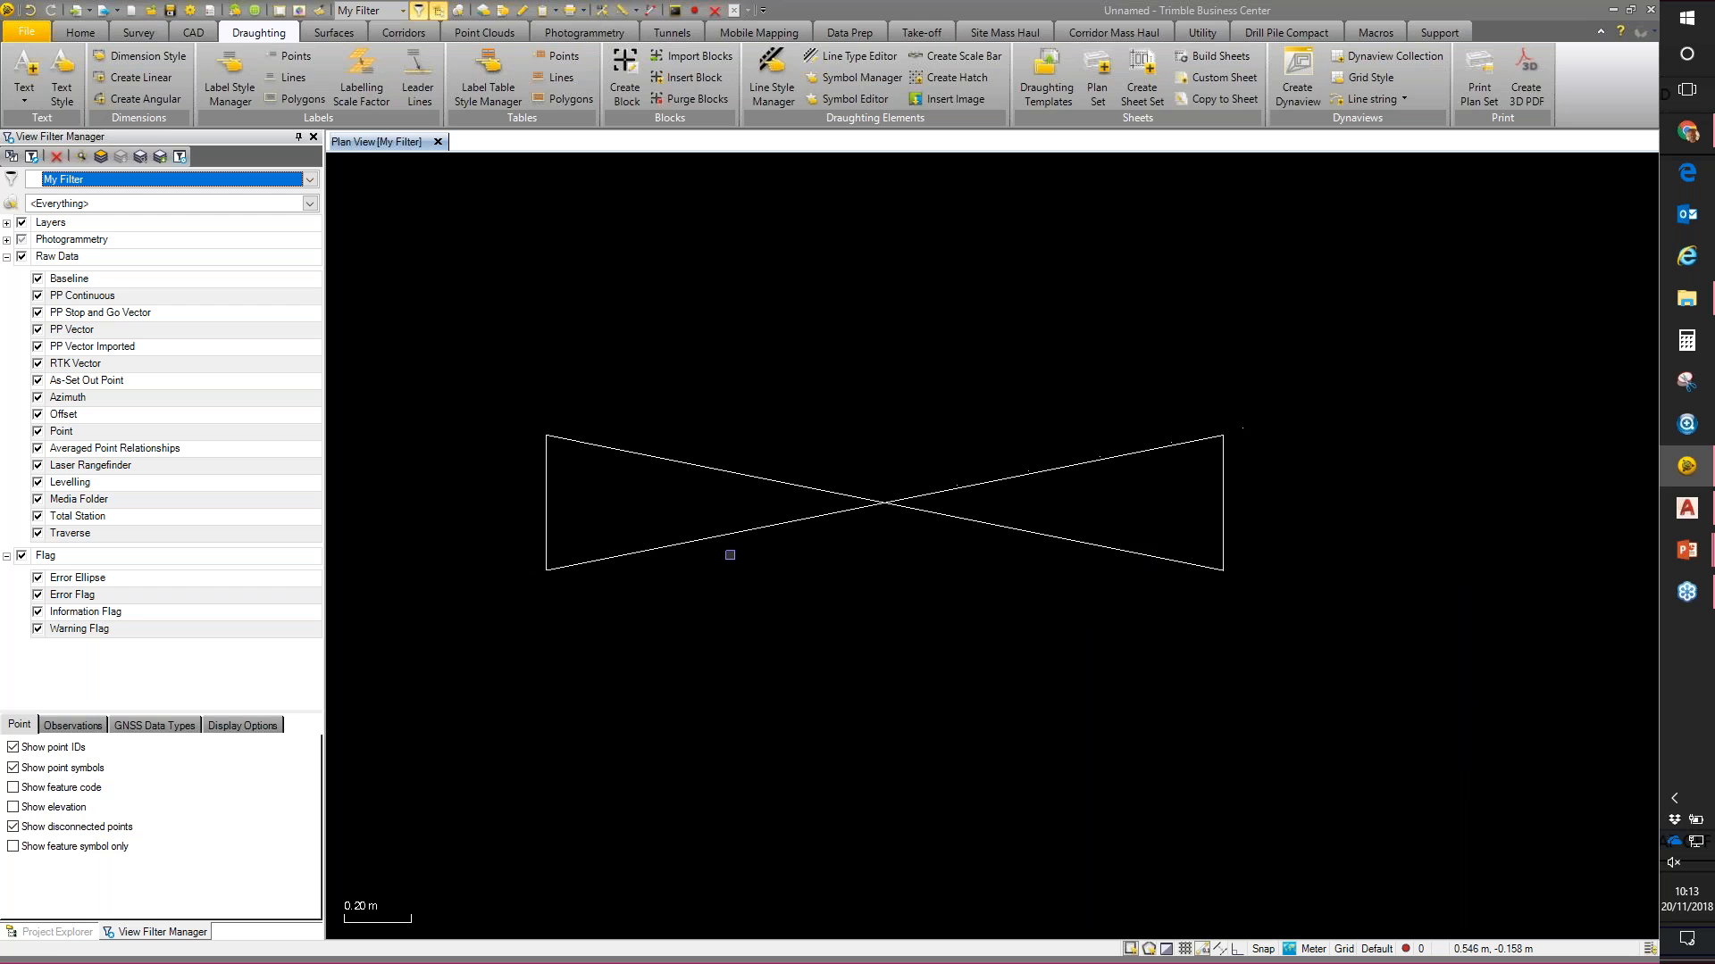
pyautogui.moveTo(493, 368); pyautogui.dragTo(1376, 712)
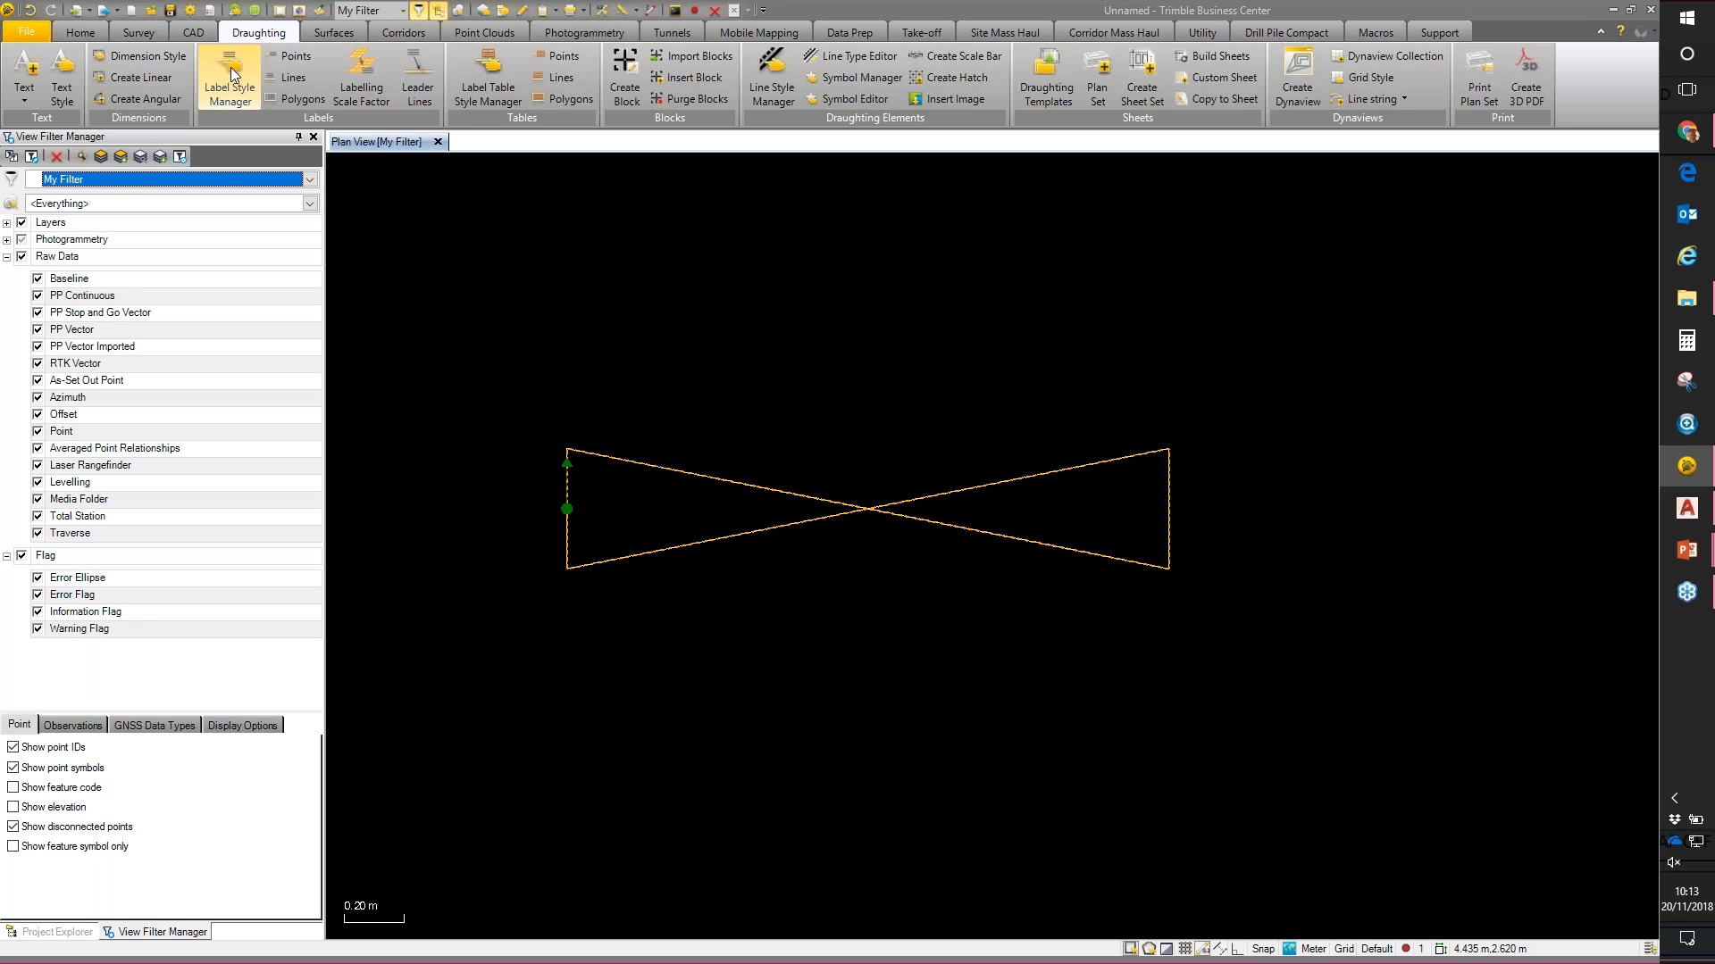
pyautogui.click(104, 10)
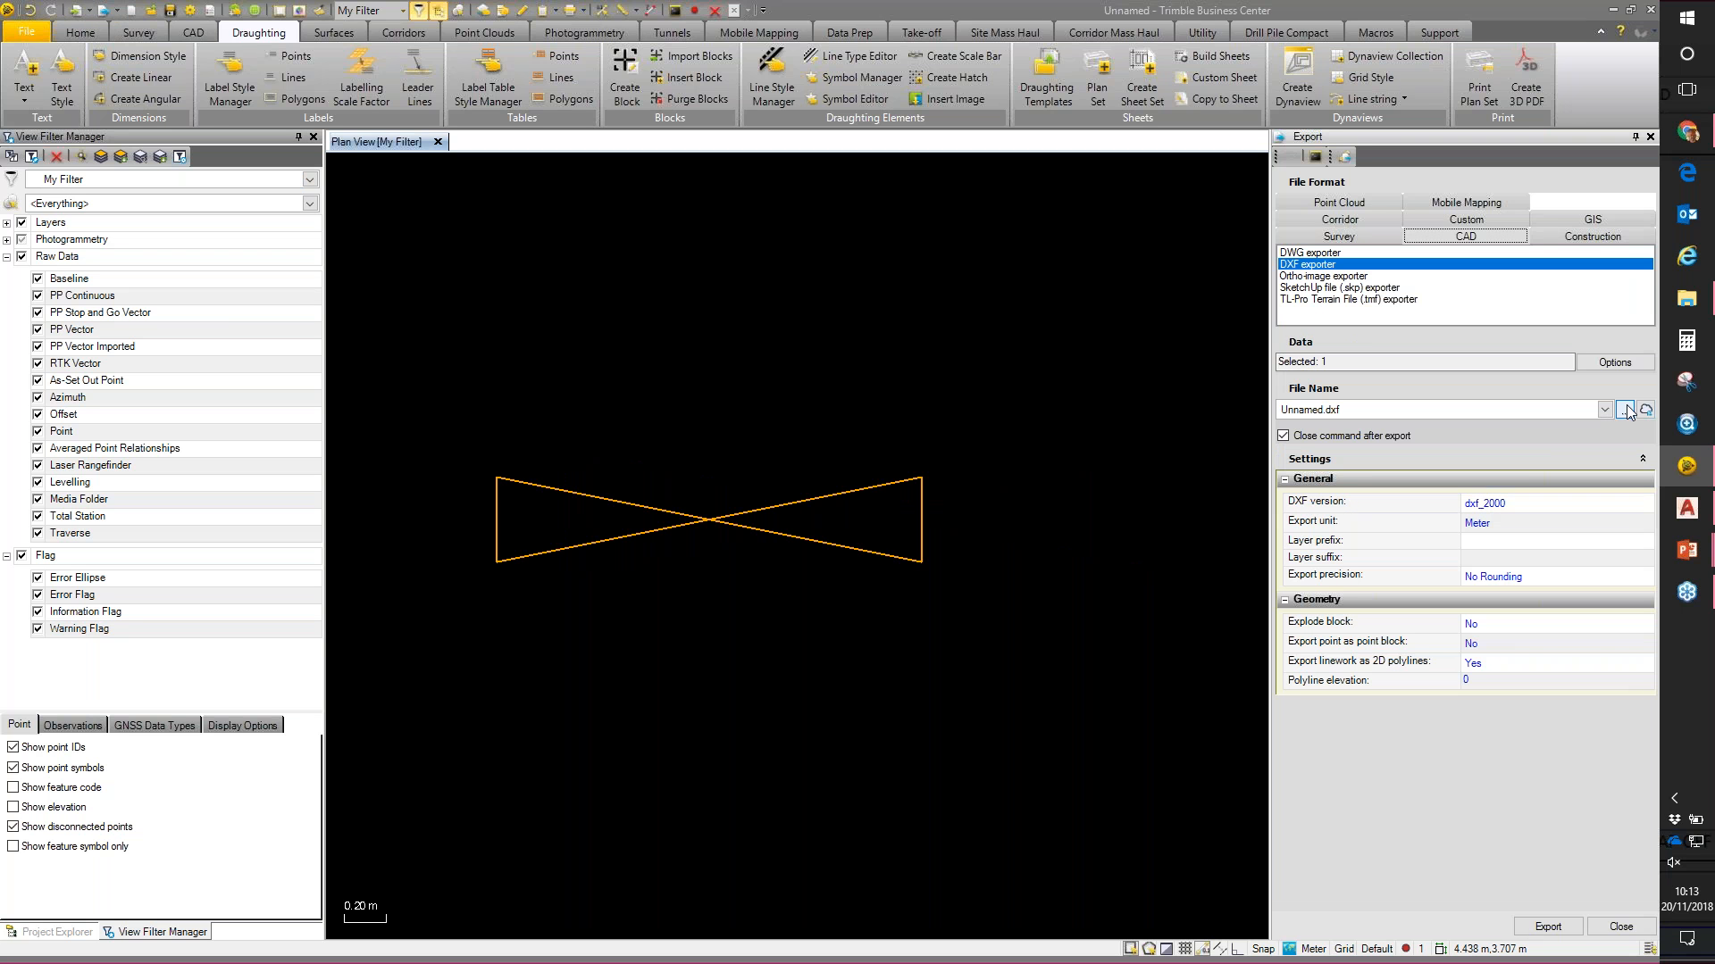
pyautogui.click(1626, 411)
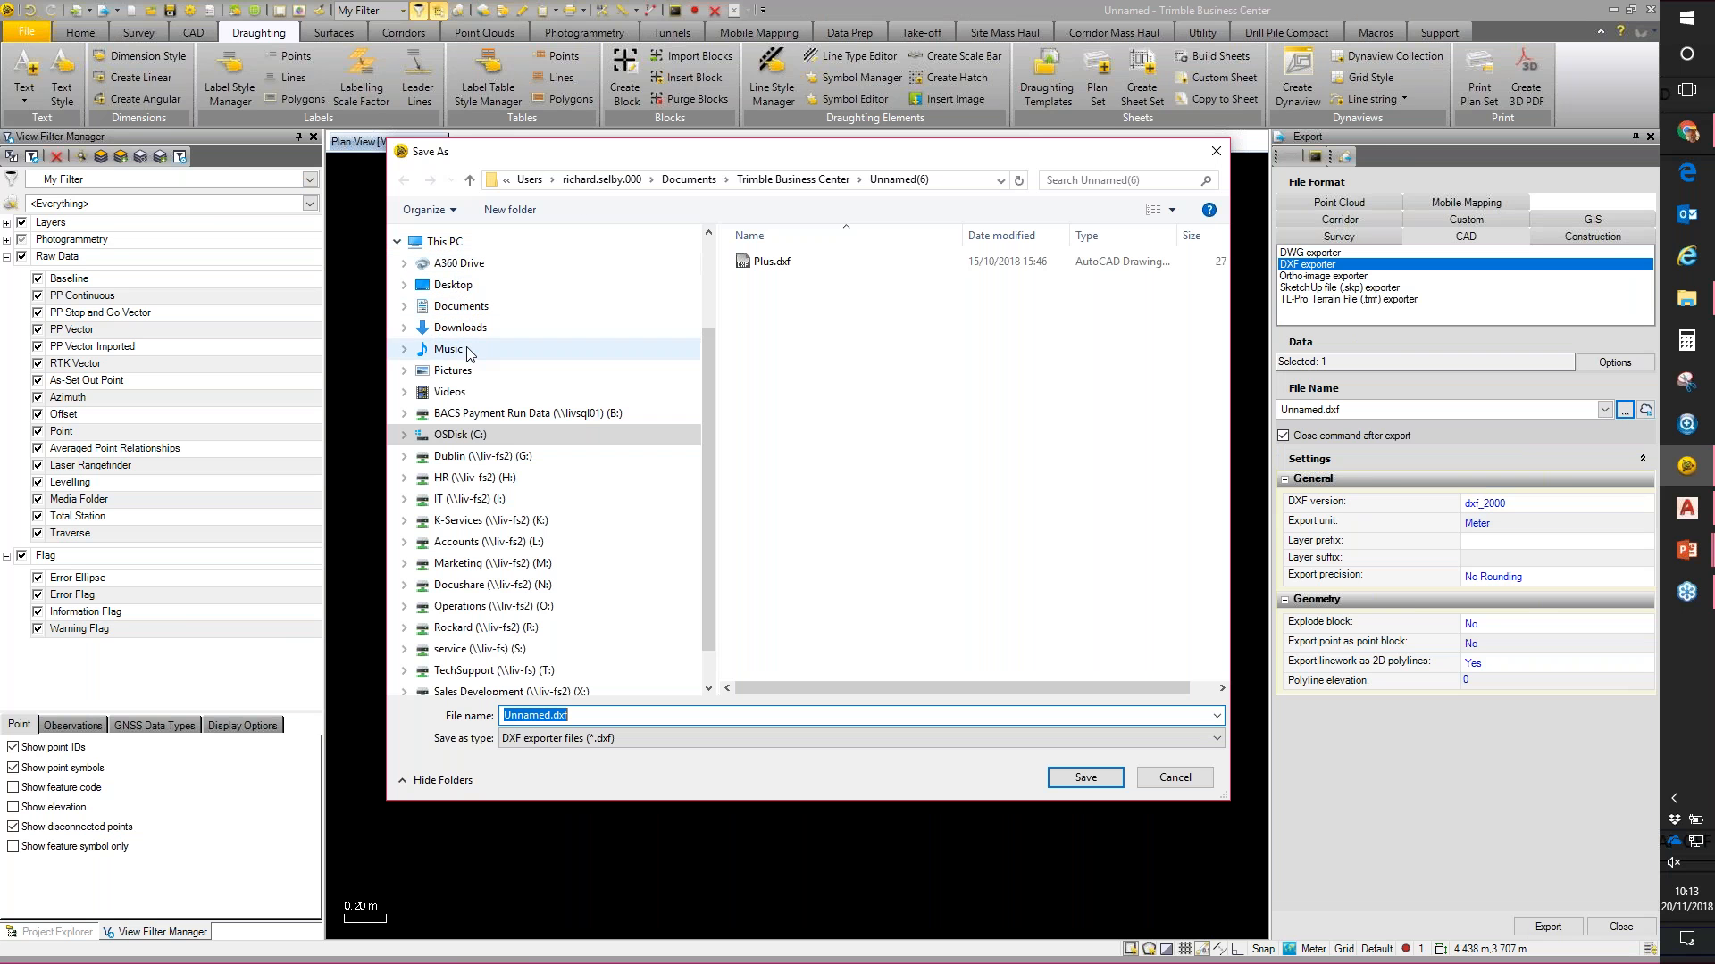
pyautogui.click(452, 284)
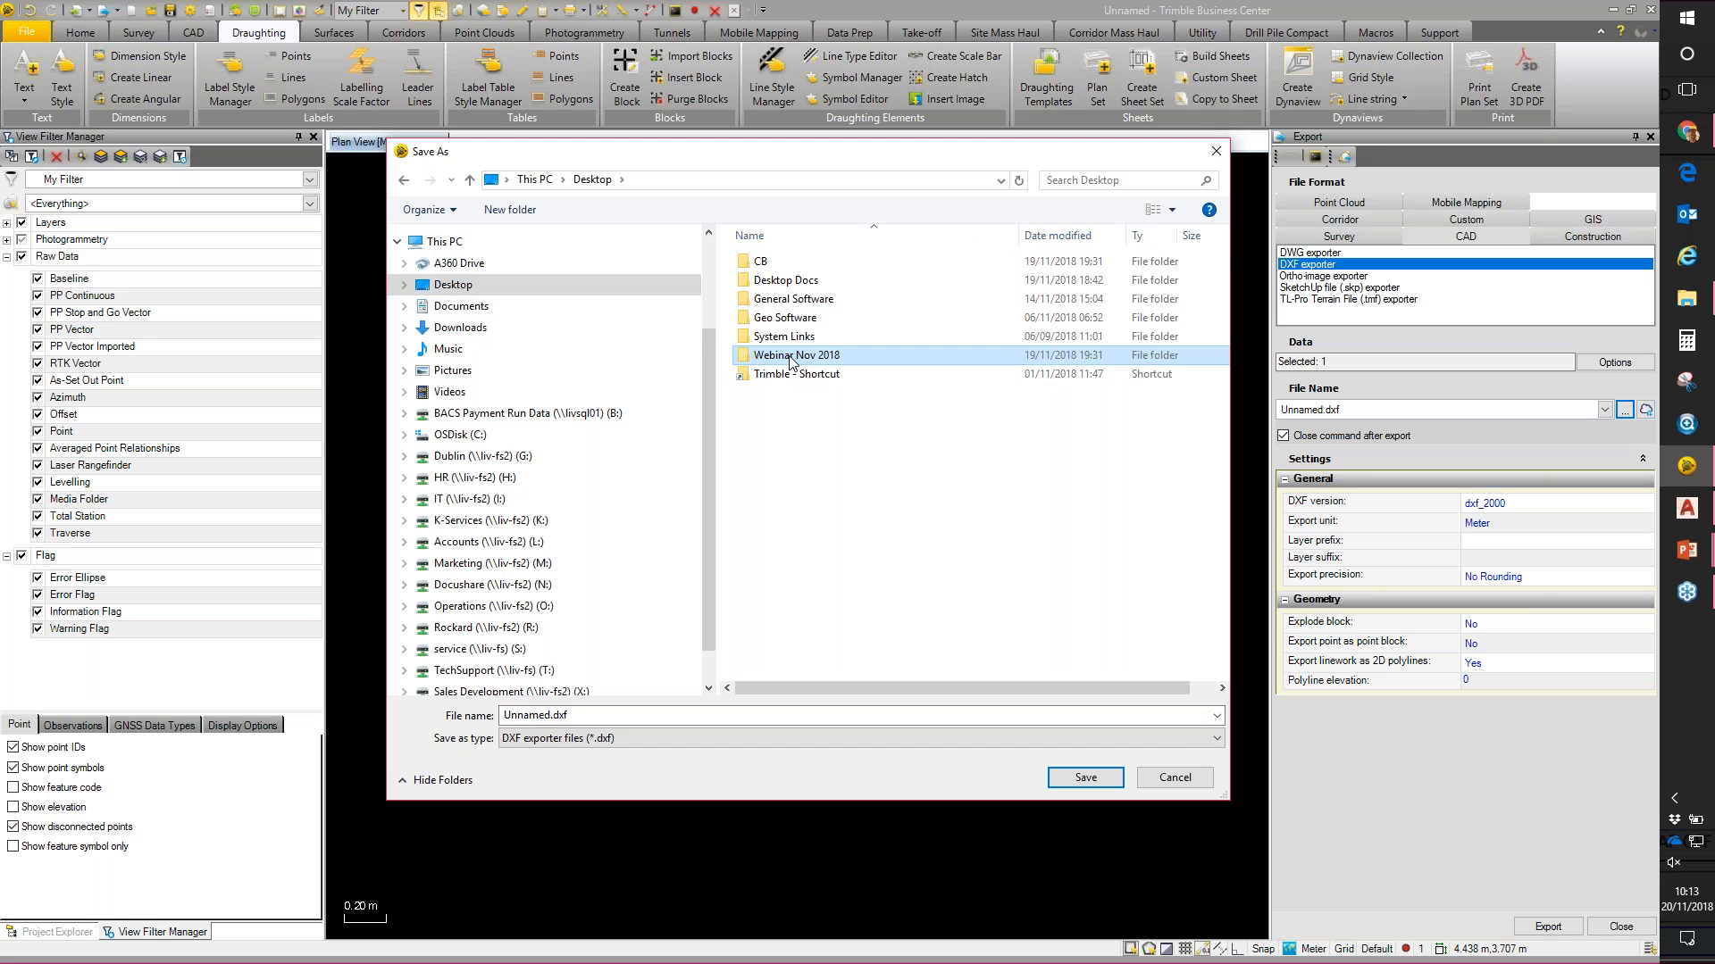
pyautogui.doubleClick(777, 354)
pyautogui.doubleClick(785, 261)
pyautogui.doubleClick(651, 715)
pyautogui.write('Gate 2')
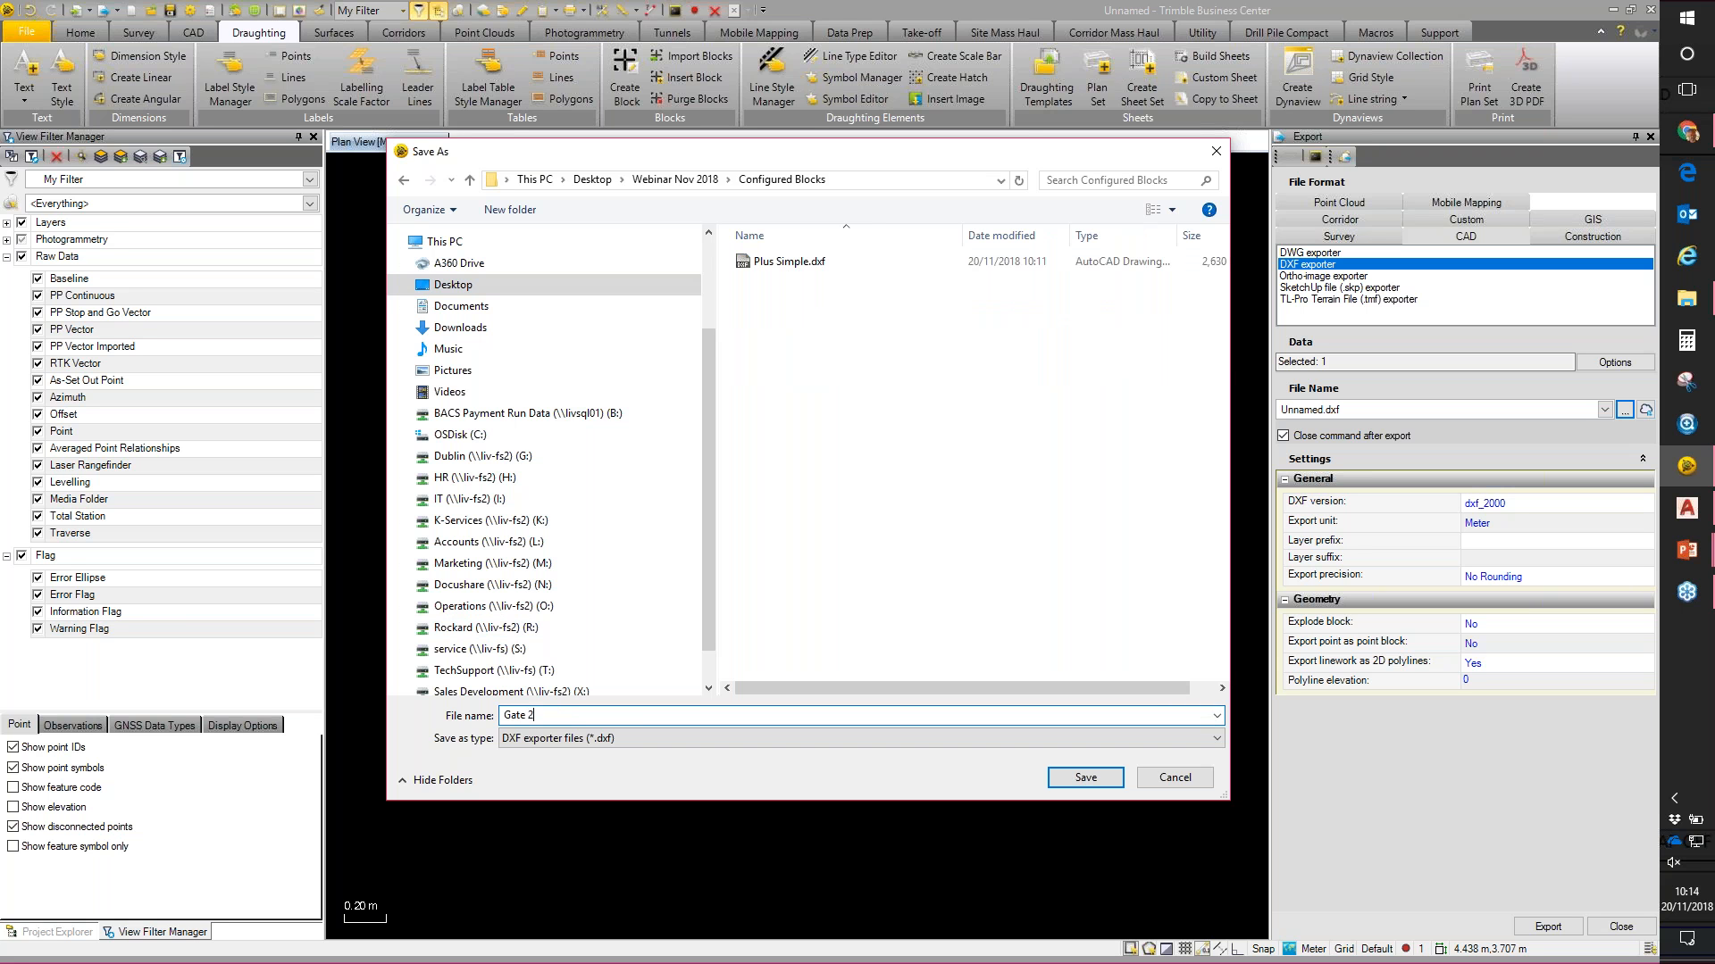
pyautogui.write(' Point')
pyautogui.press('Return')
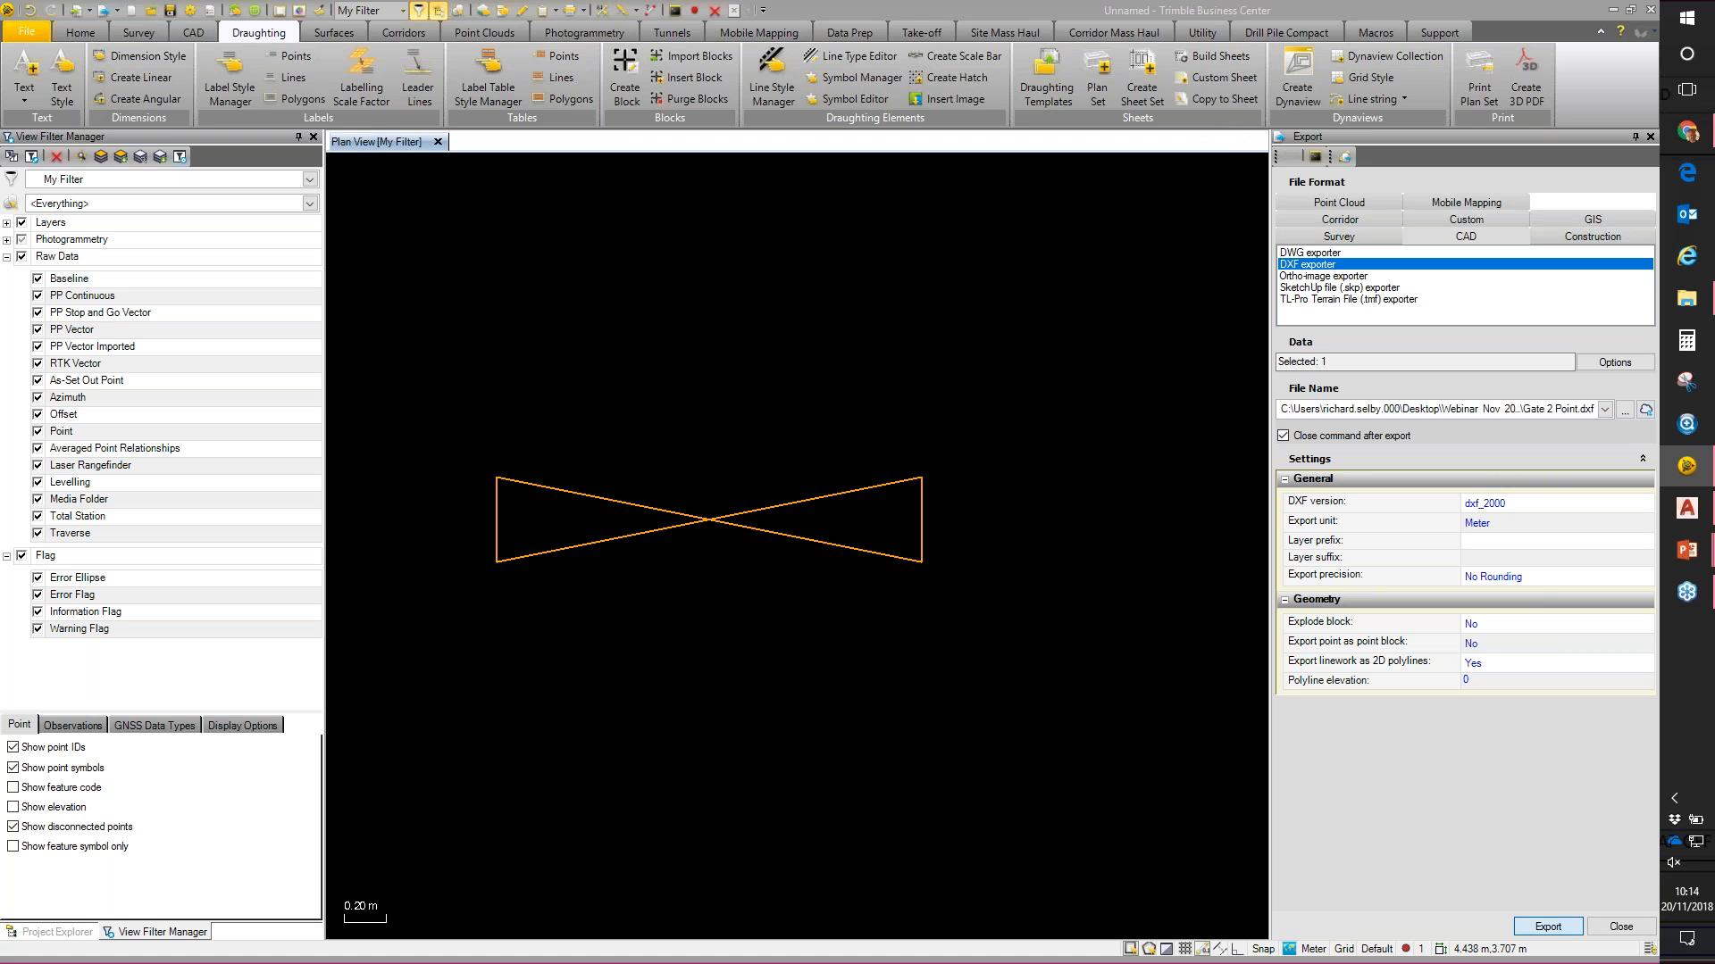
pyautogui.click(1548, 927)
# Step: Delete the inserted gate block from the plan view
pyautogui.moveTo(475, 315); pyautogui.dragTo(1286, 660)
pyautogui.rightClick(880, 507)
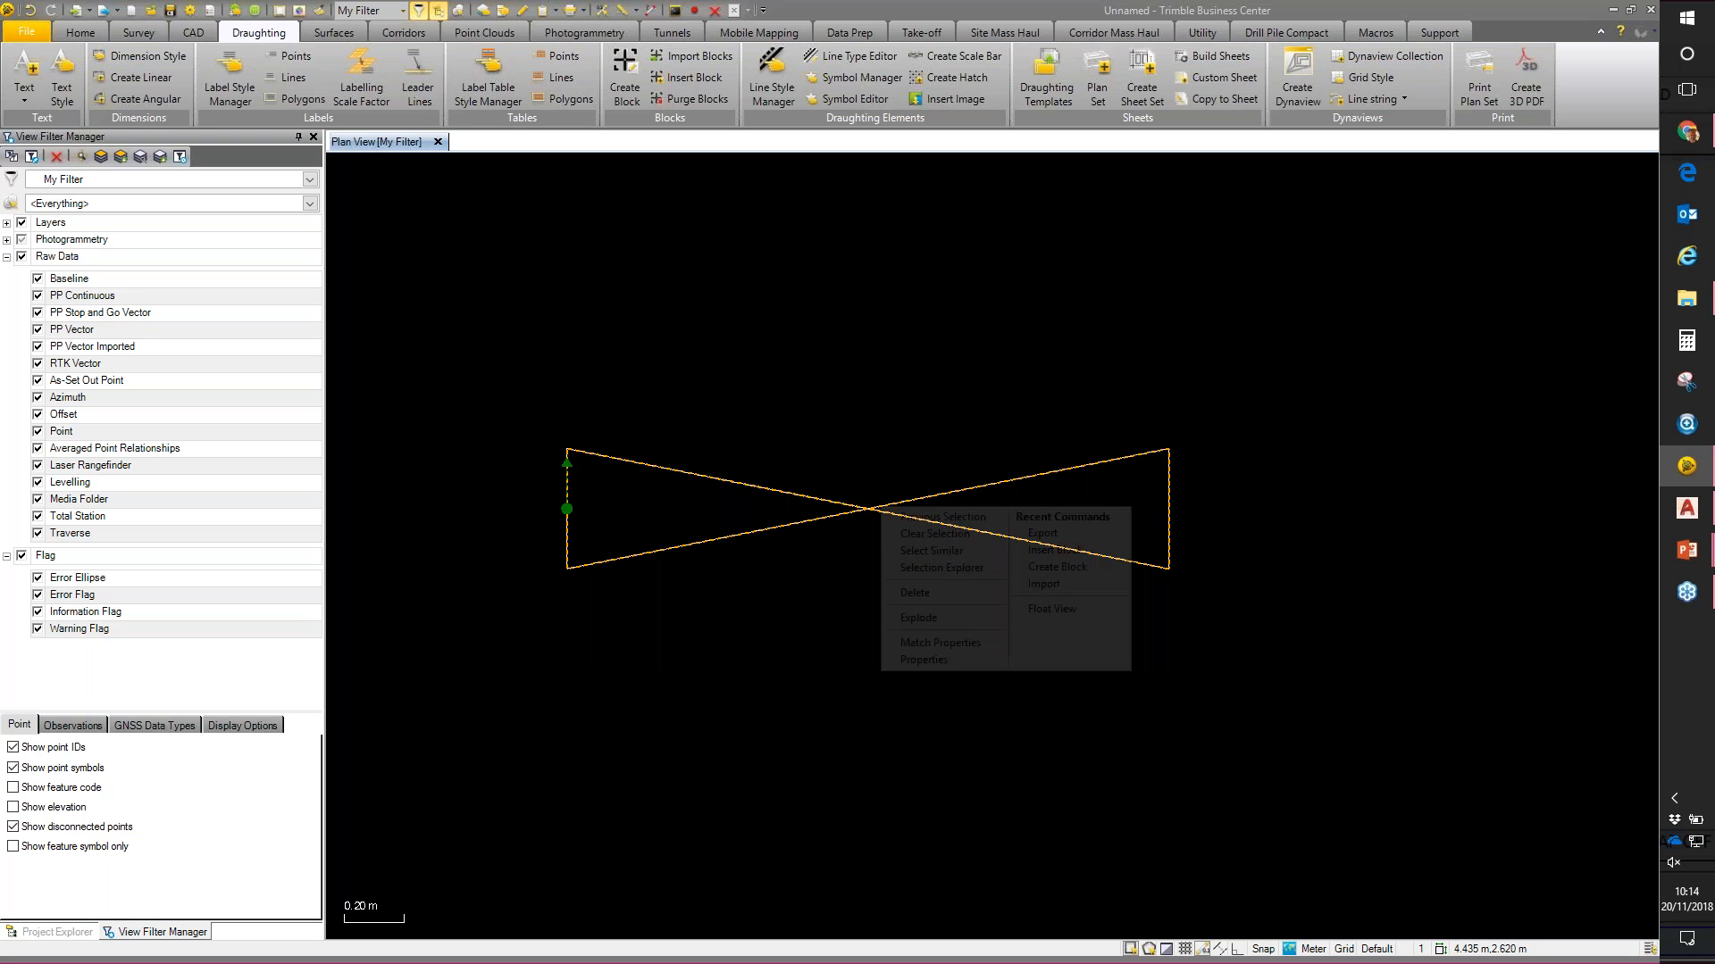
pyautogui.click(949, 597)
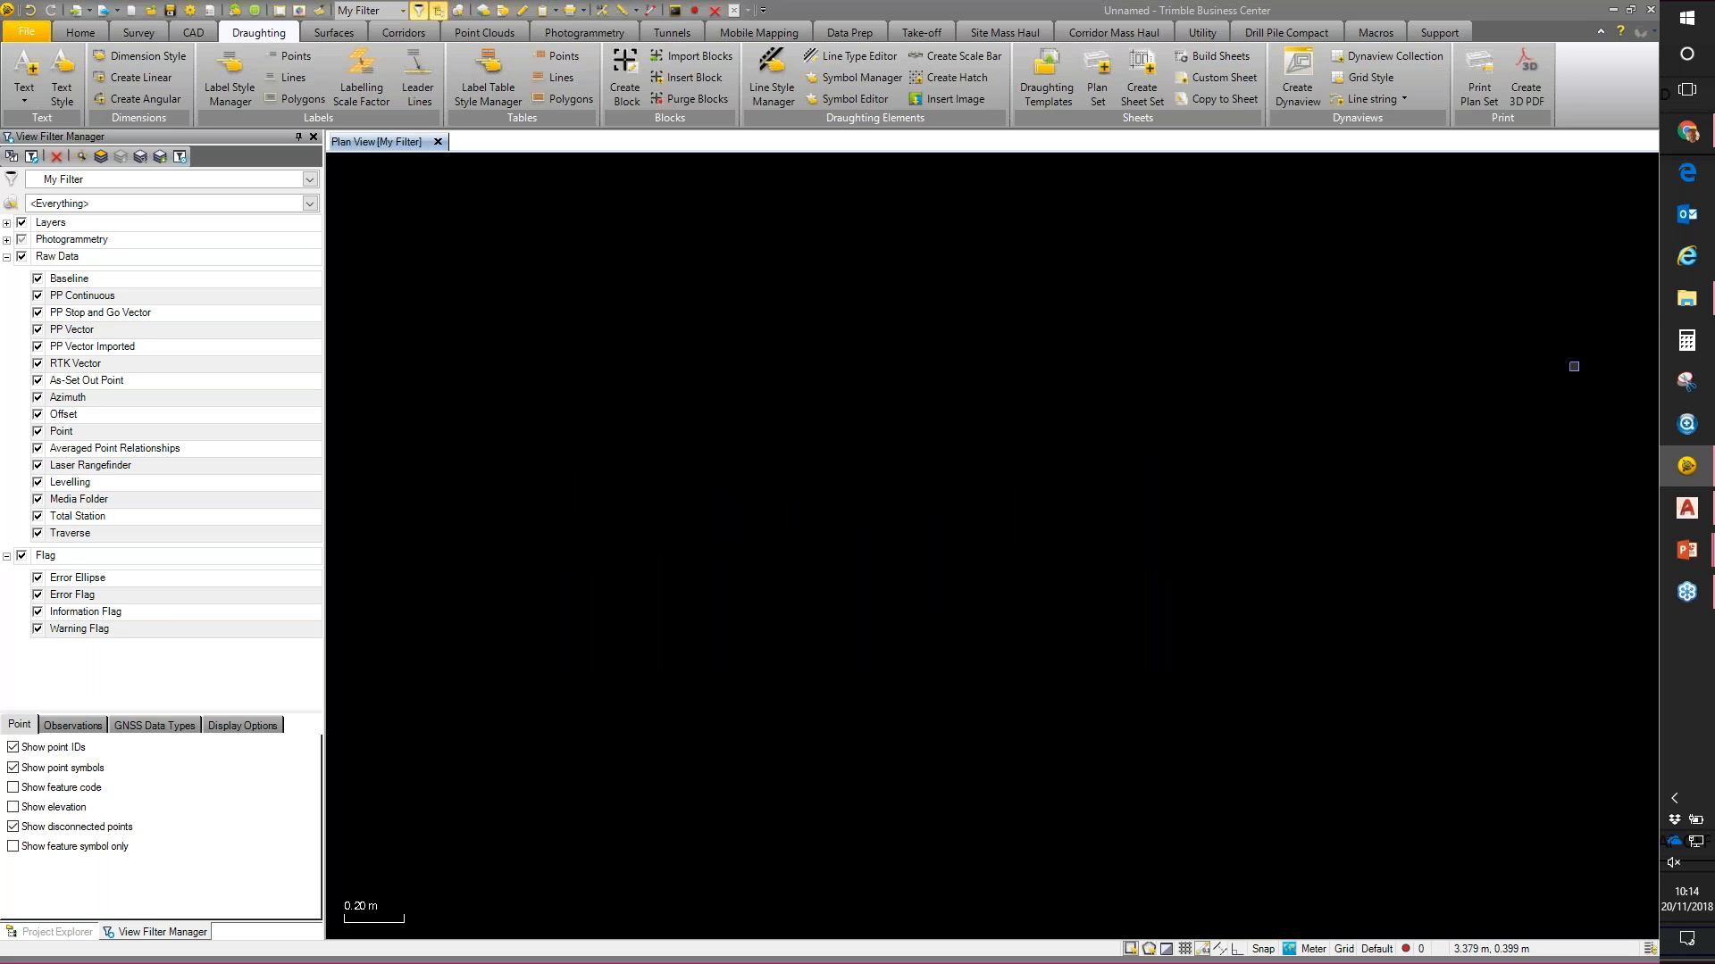
# Step: Import BMW7.dwg from the Raw Blocks folder into the project and decline viewing the import summary
pyautogui.click(1687, 298)
pyautogui.click(987, 480)
pyautogui.moveTo(980, 460); pyautogui.dragTo(605, 492)
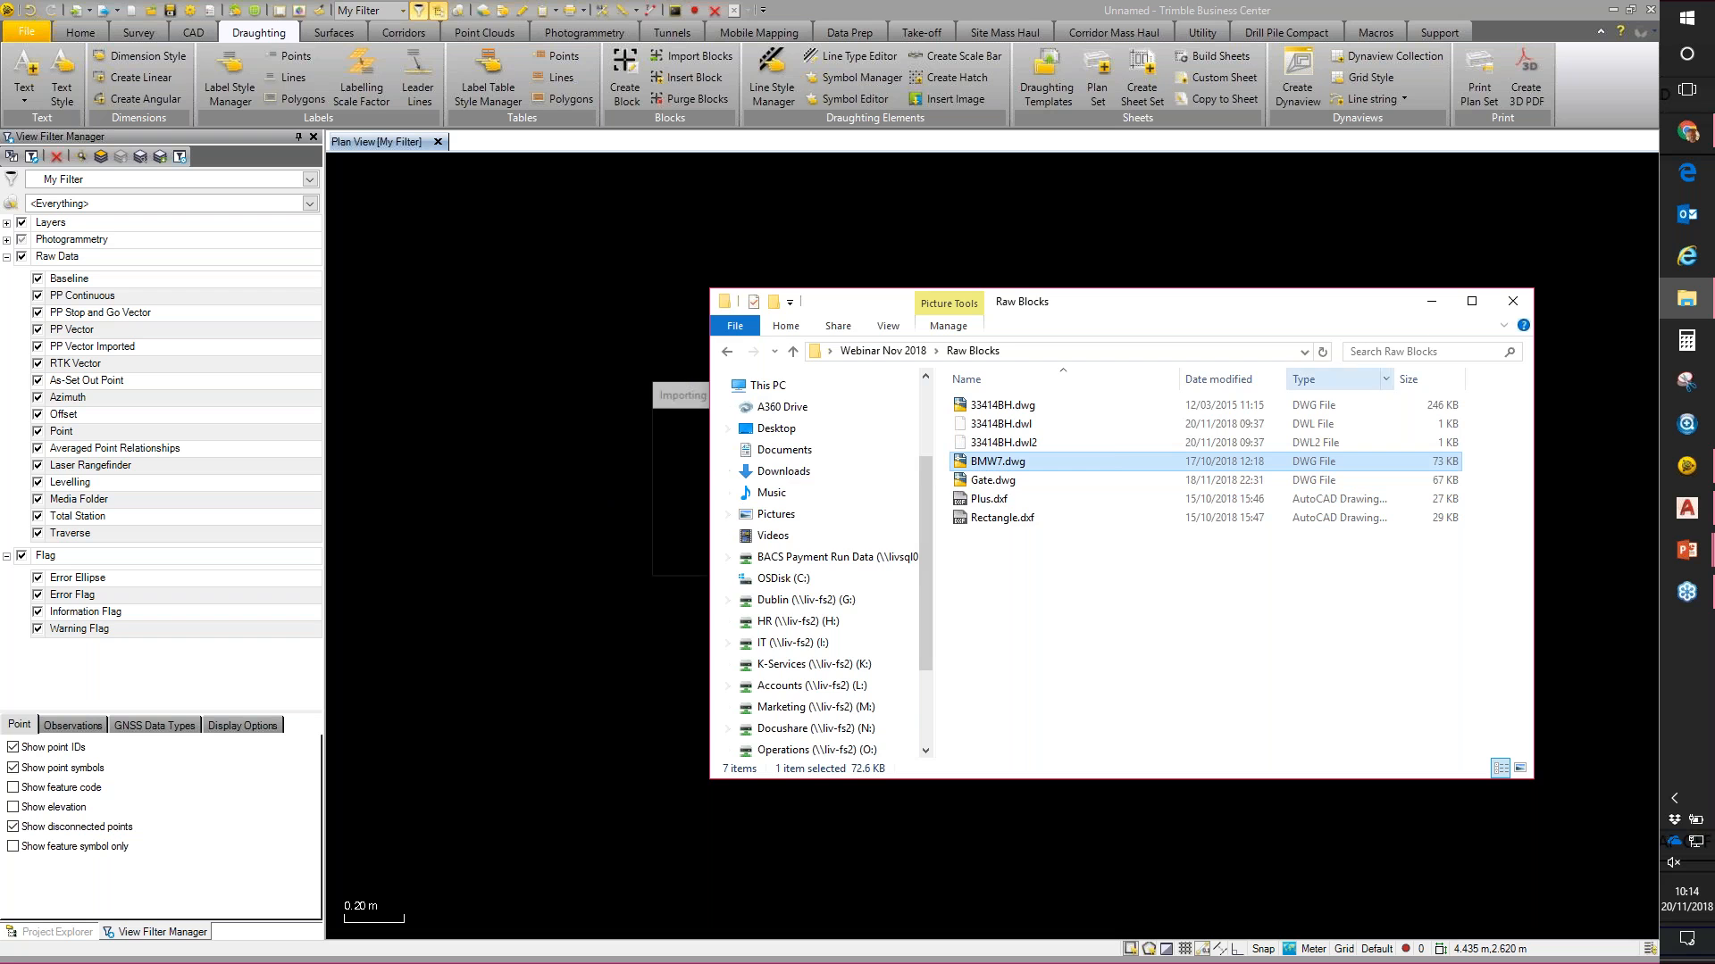
pyautogui.click(1431, 301)
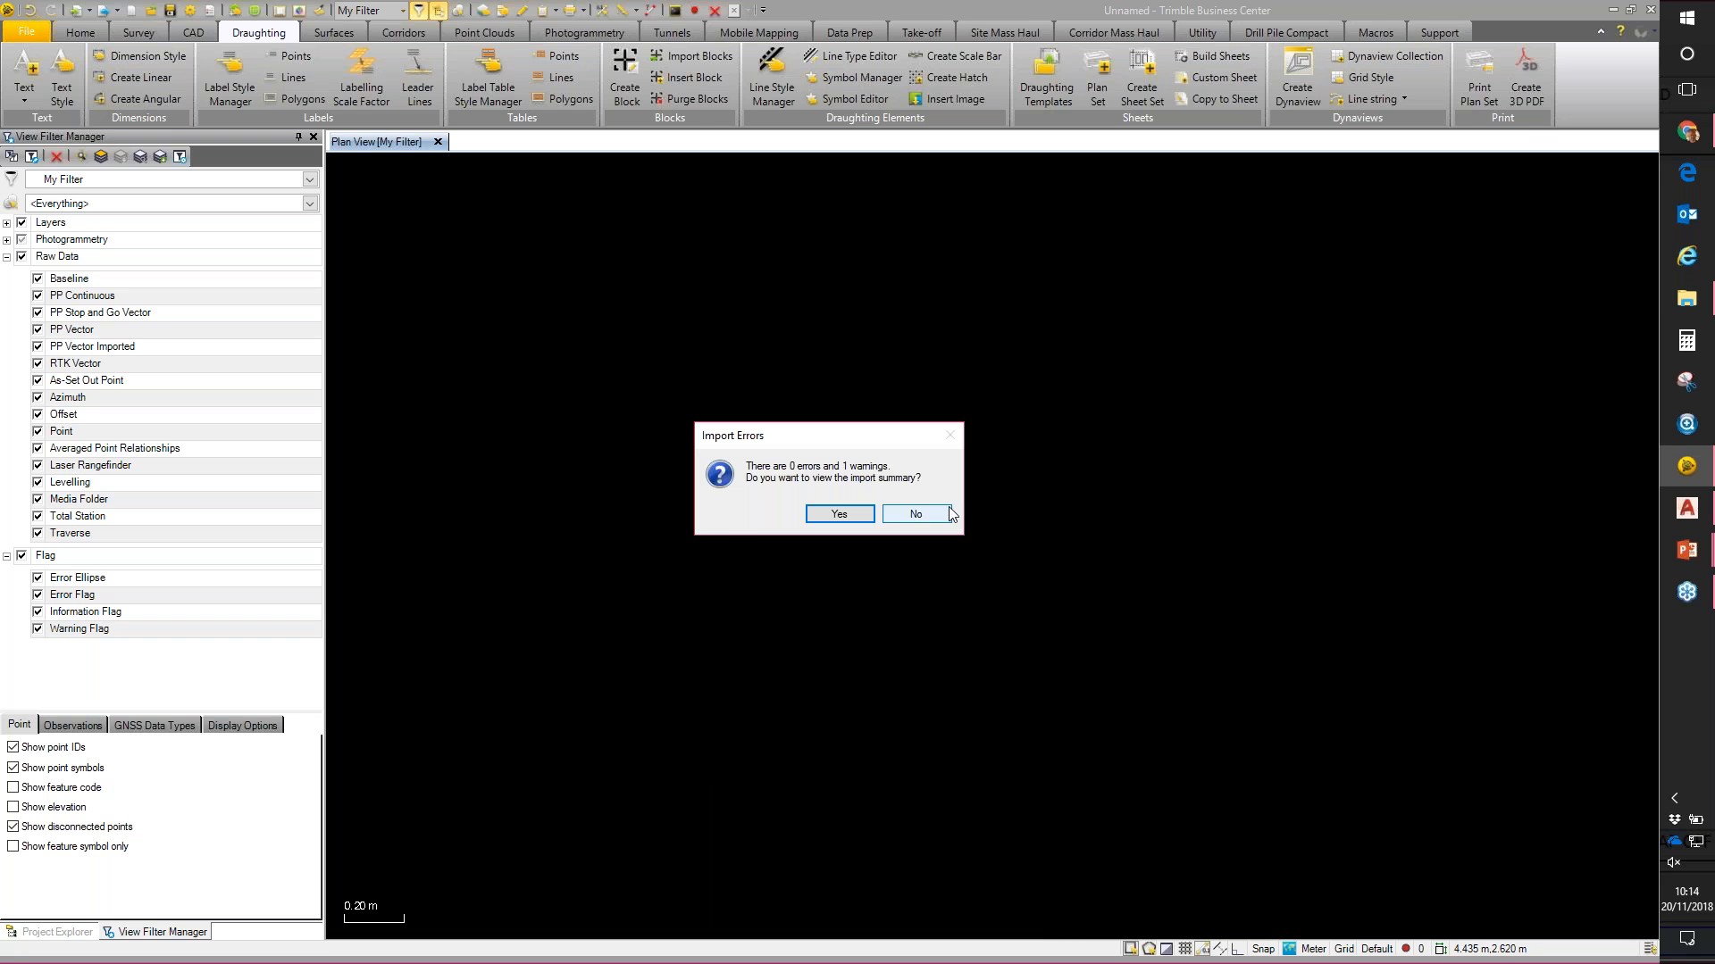
pyautogui.click(918, 515)
pyautogui.scroll(-1, 999, 518)
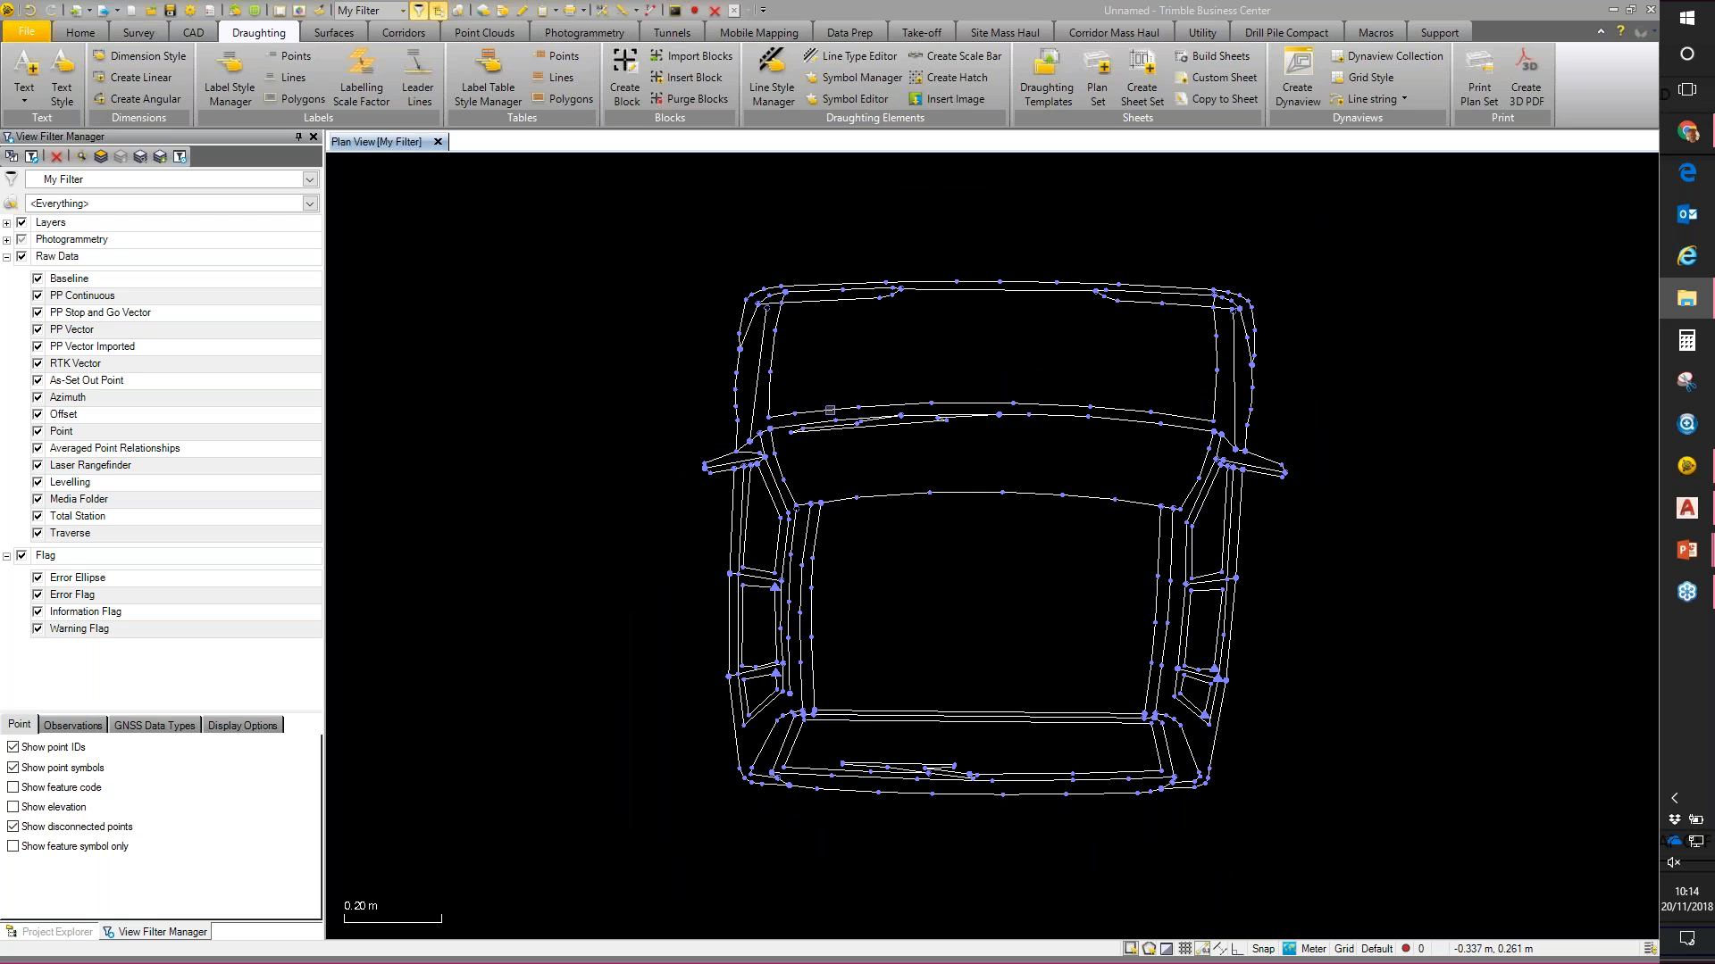
pyautogui.click(894, 497)
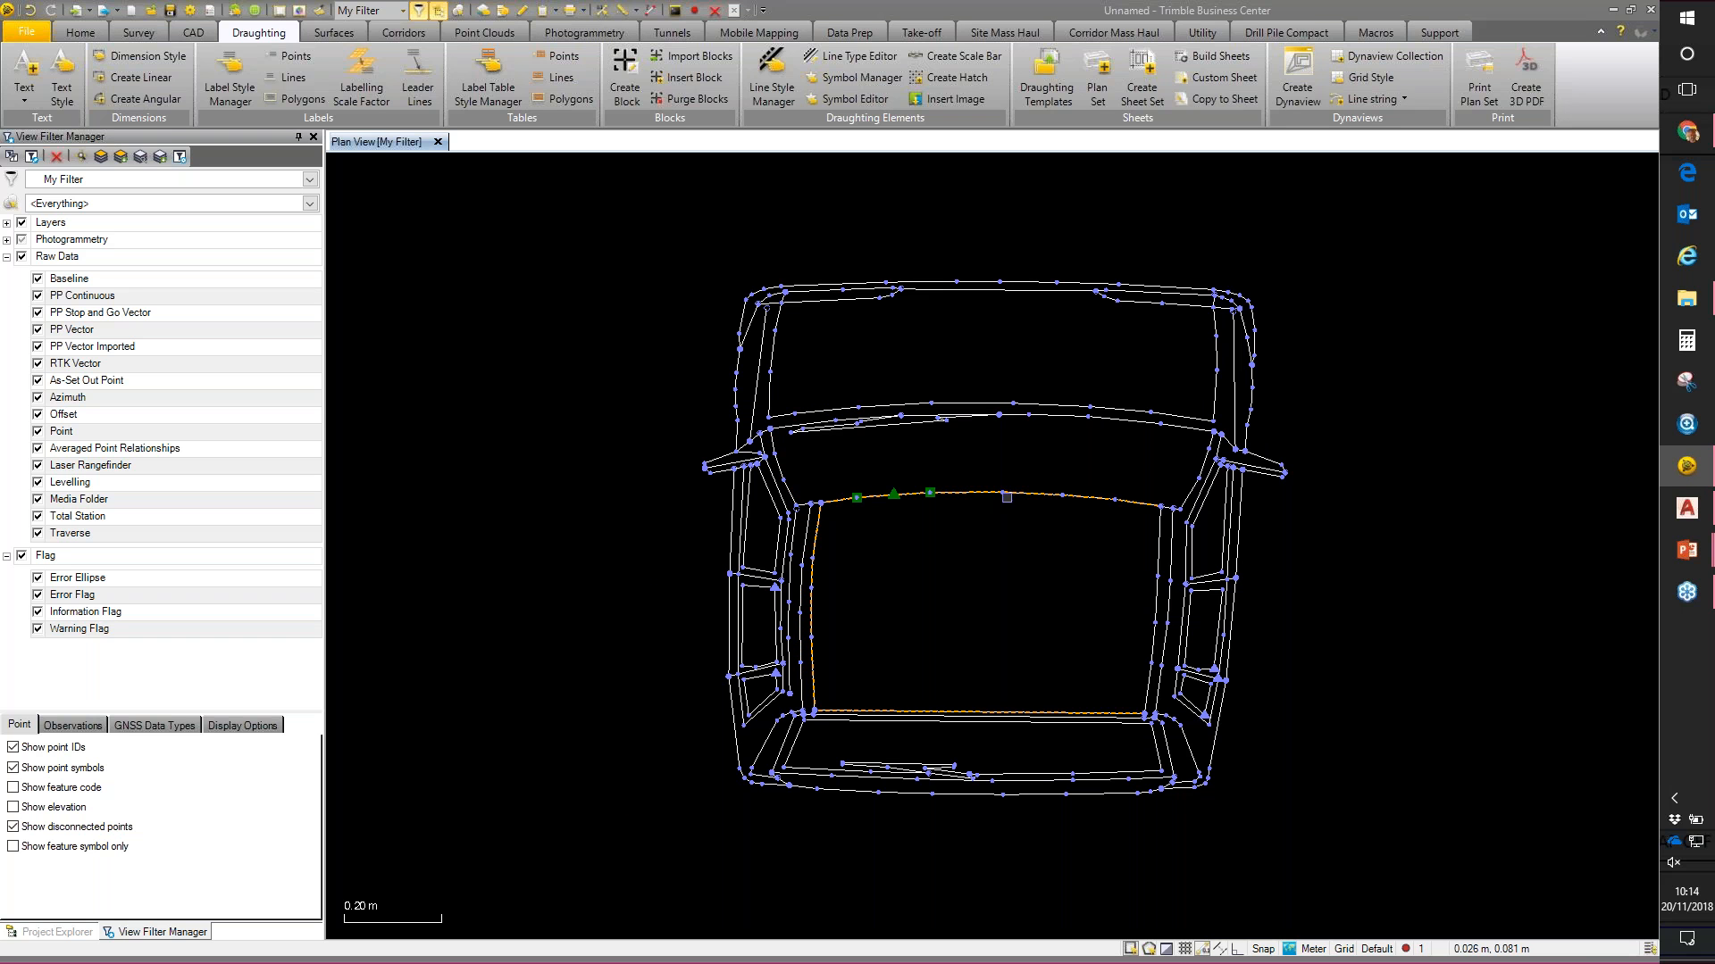
pyautogui.click(1208, 593)
pyautogui.click(1300, 617)
pyautogui.moveTo(1292, 657); pyautogui.dragTo(1300, 633, button='middle')
pyautogui.scroll(-1, 1300, 632)
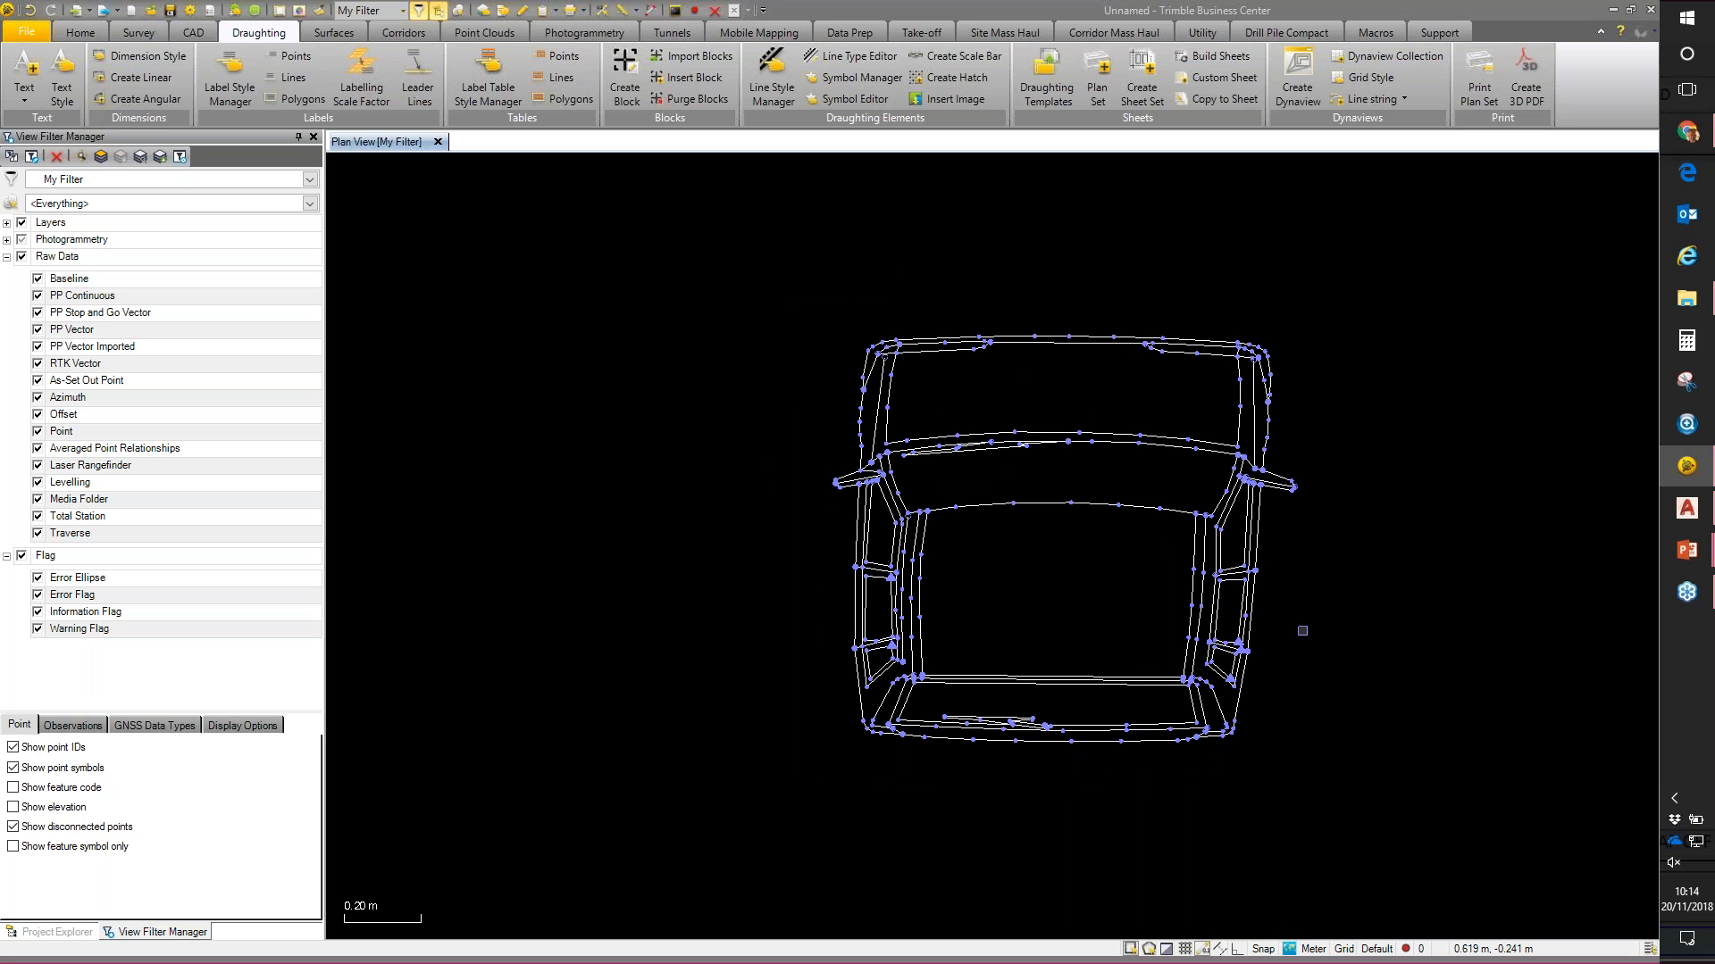
pyautogui.moveTo(1300, 632); pyautogui.dragTo(1132, 603, button='middle')
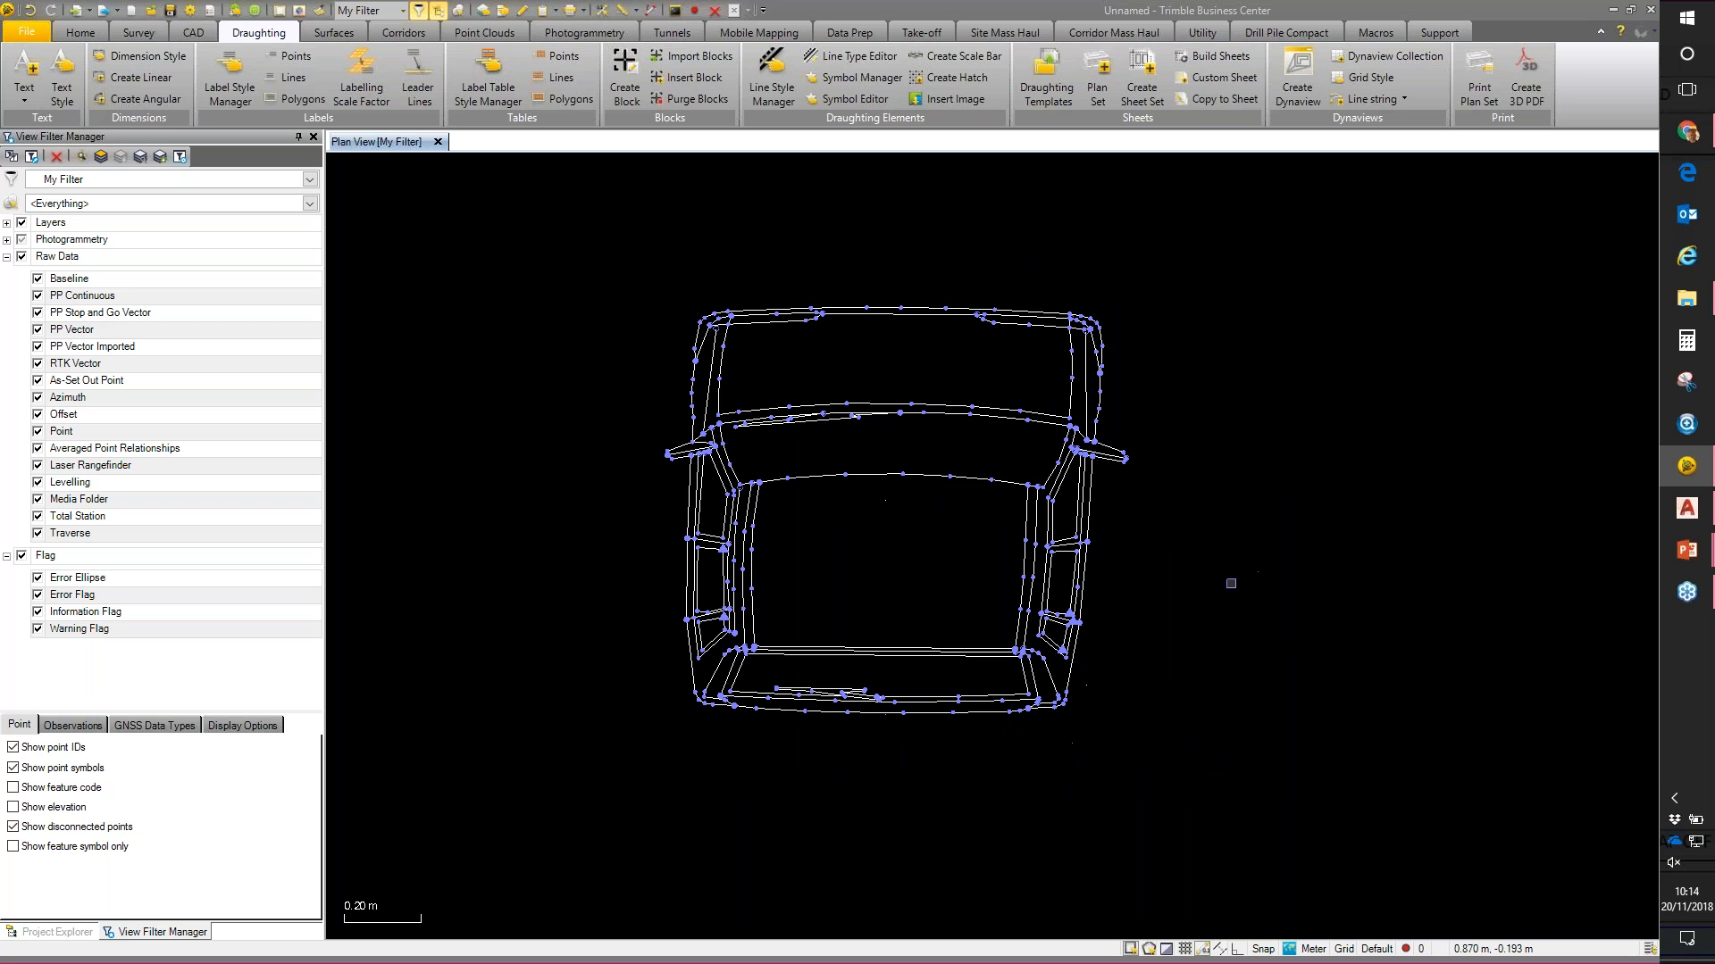
# Step: Start a new block named BMW7 and select all of the car linework as its objects
pyautogui.click(645, 97)
pyautogui.write('BMW7')
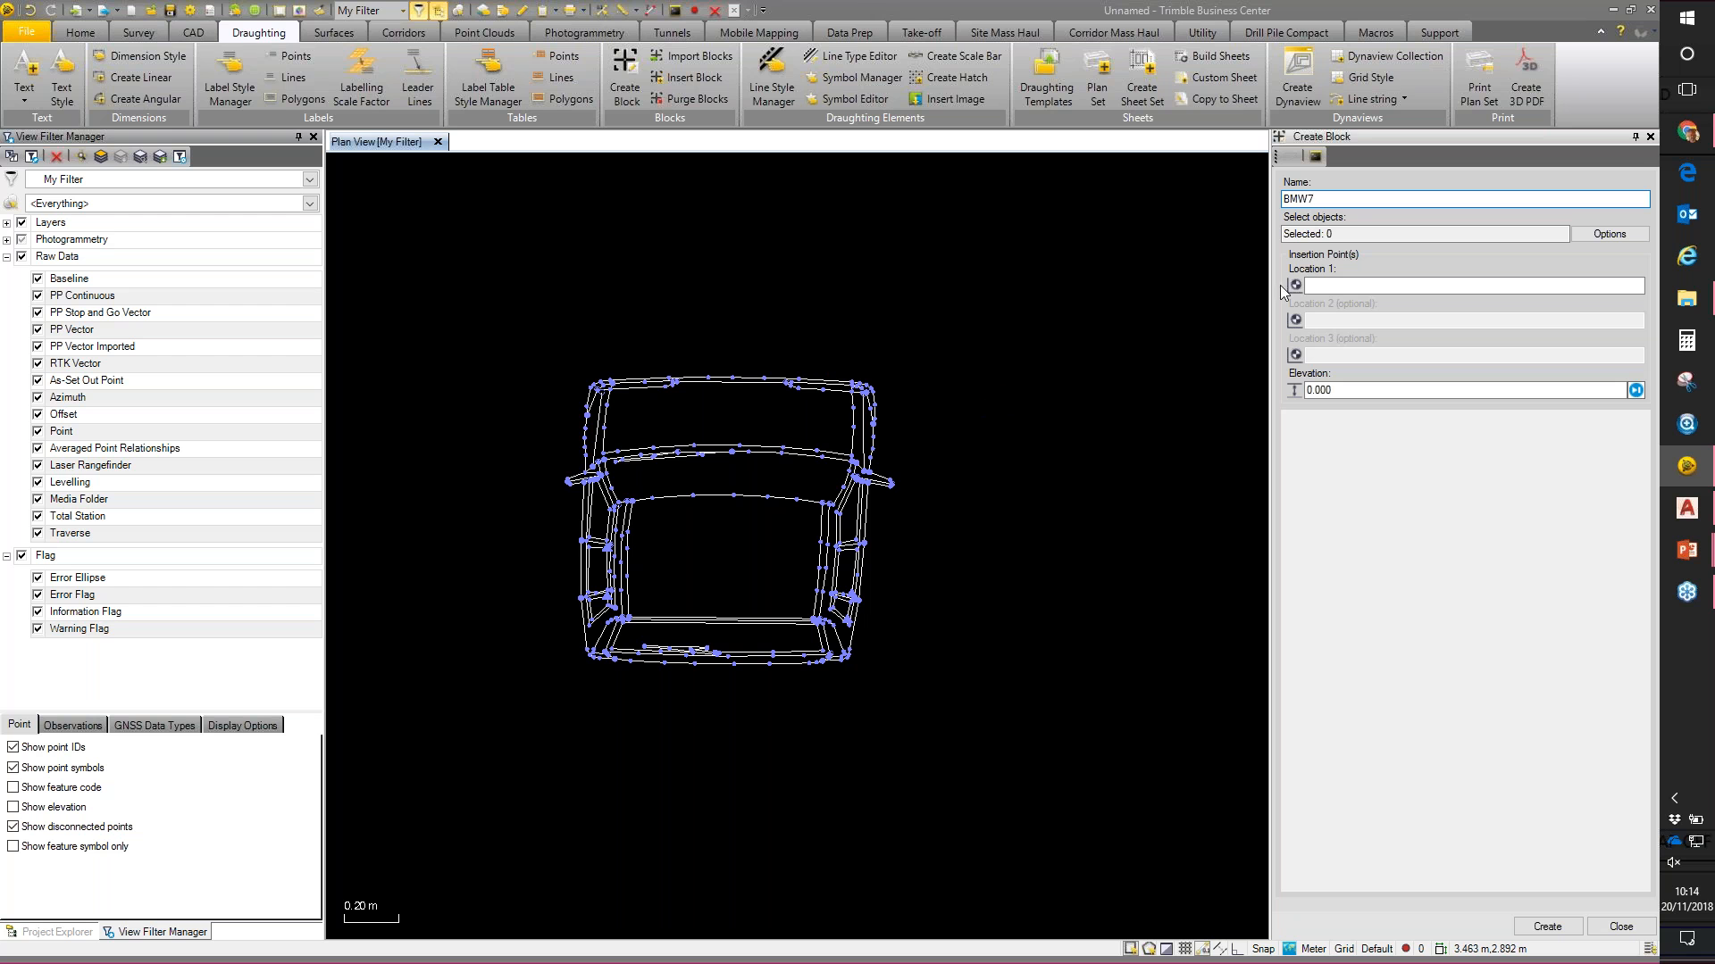
pyautogui.click(1313, 234)
pyautogui.moveTo(476, 292); pyautogui.dragTo(999, 753)
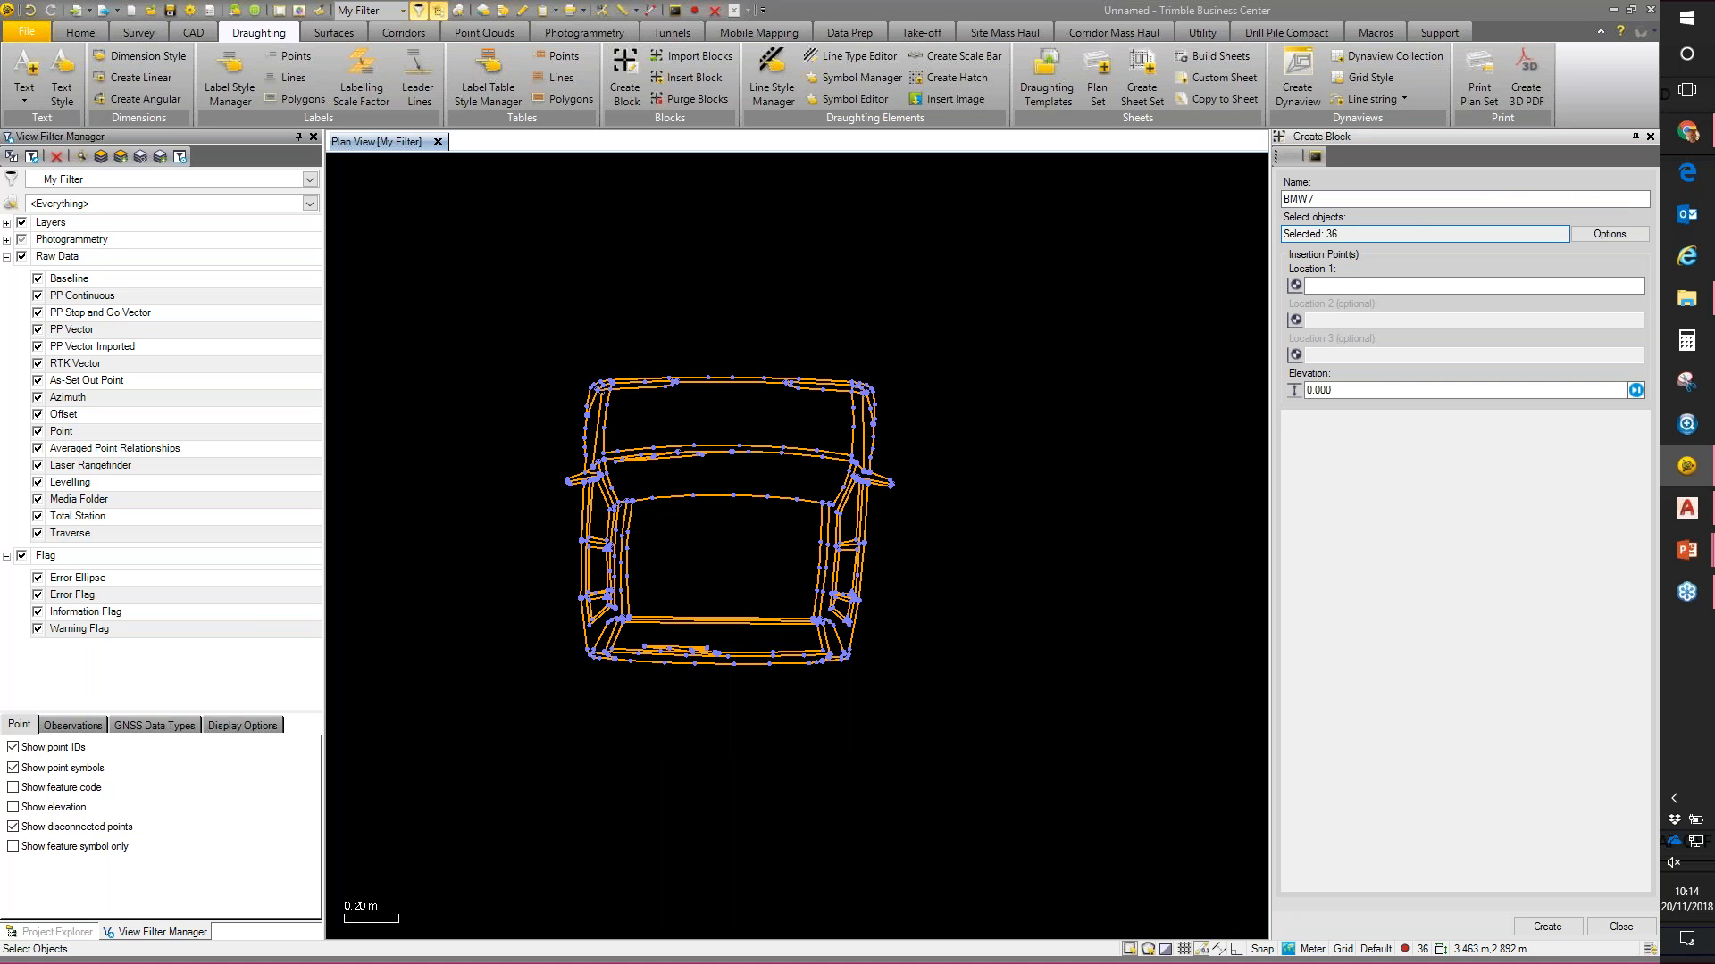
# Step: Set the block's first insertion point at the lower-left corner of the car outline
pyautogui.click(1361, 286)
pyautogui.scroll(3, 765, 720)
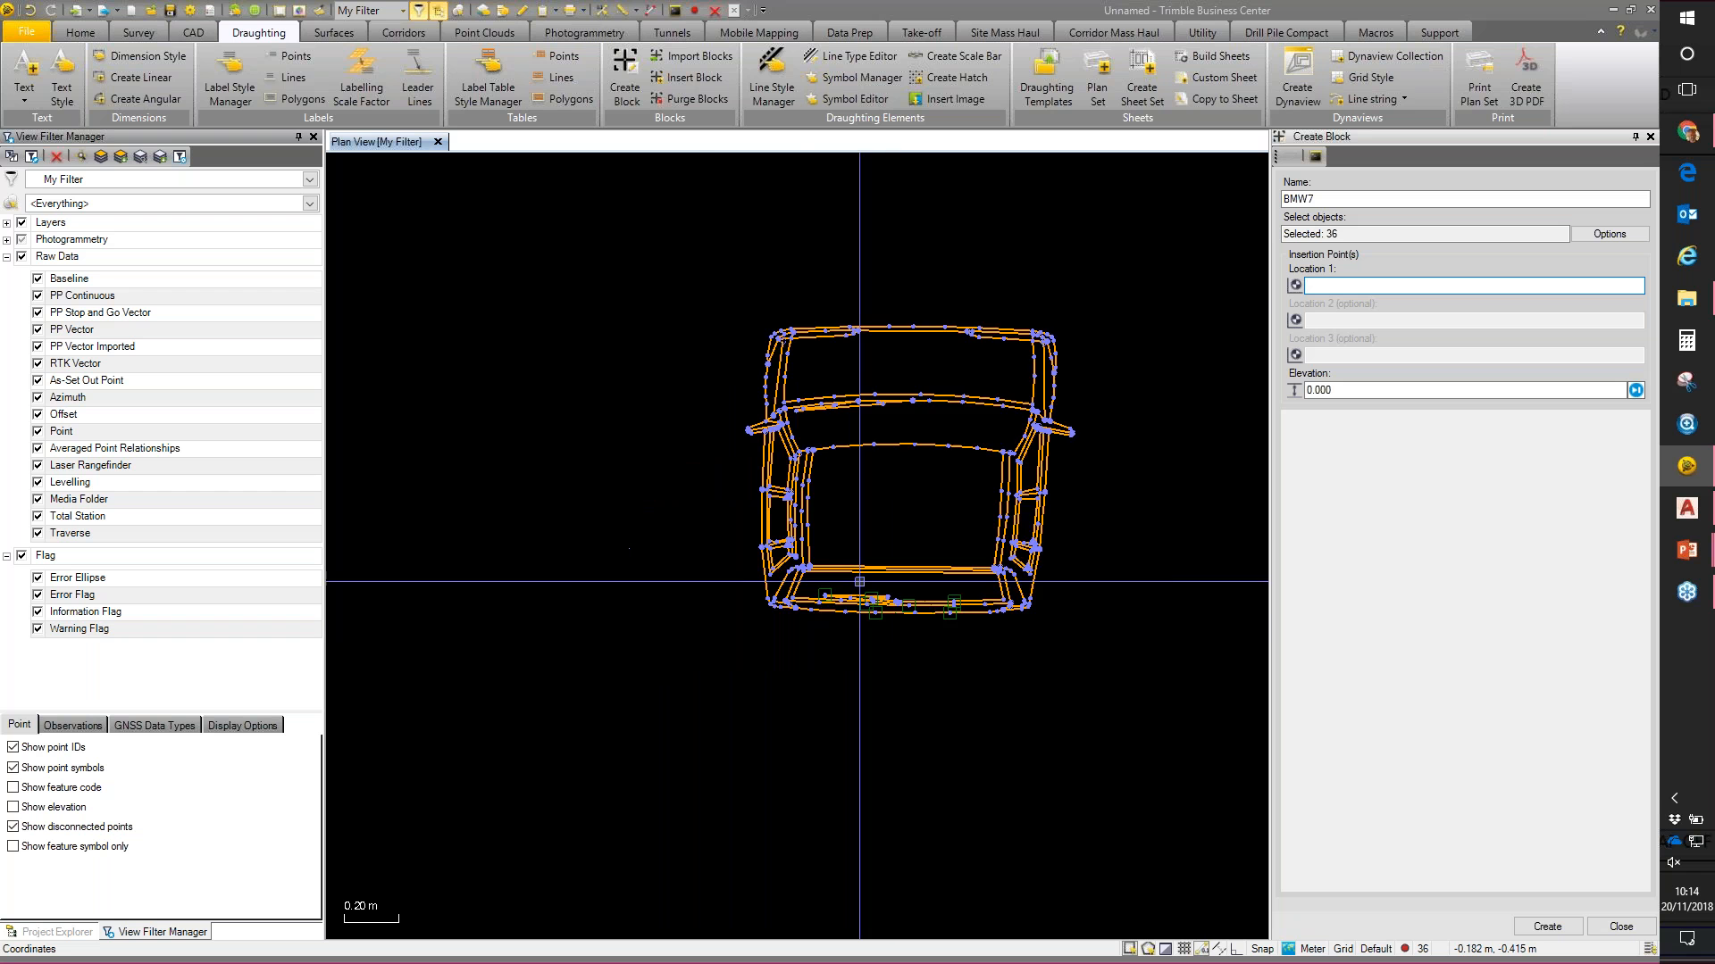
pyautogui.scroll(2, 768, 608)
pyautogui.click(795, 569)
# Step: Set the block's second insertion point at the upper-left corner of the car outline
pyautogui.moveTo(899, 343); pyautogui.dragTo(830, 685, button='middle')
pyautogui.moveTo(858, 253); pyautogui.dragTo(788, 617, button='middle')
pyautogui.scroll(-2, 734, 399)
pyautogui.moveTo(754, 319); pyautogui.dragTo(679, 562, button='middle')
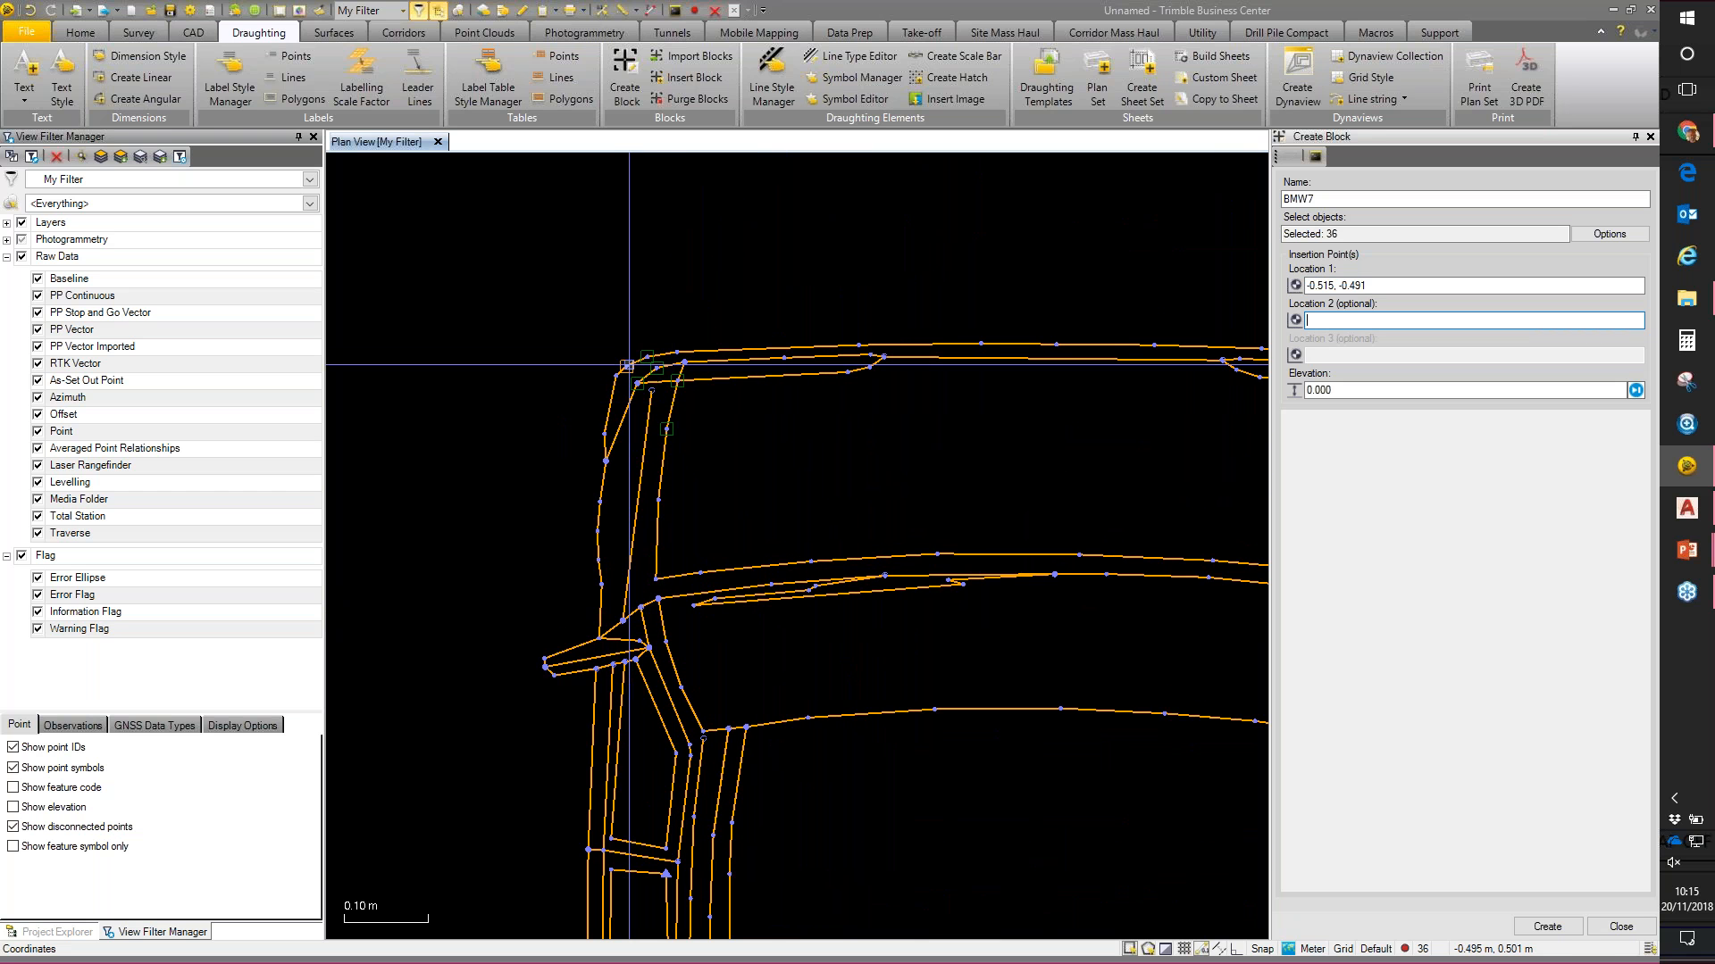
pyautogui.click(626, 366)
# Step: Set the third insertion point at the upper-right corner of the car outline and create the block
pyautogui.moveTo(894, 457); pyautogui.dragTo(492, 349, button='middle')
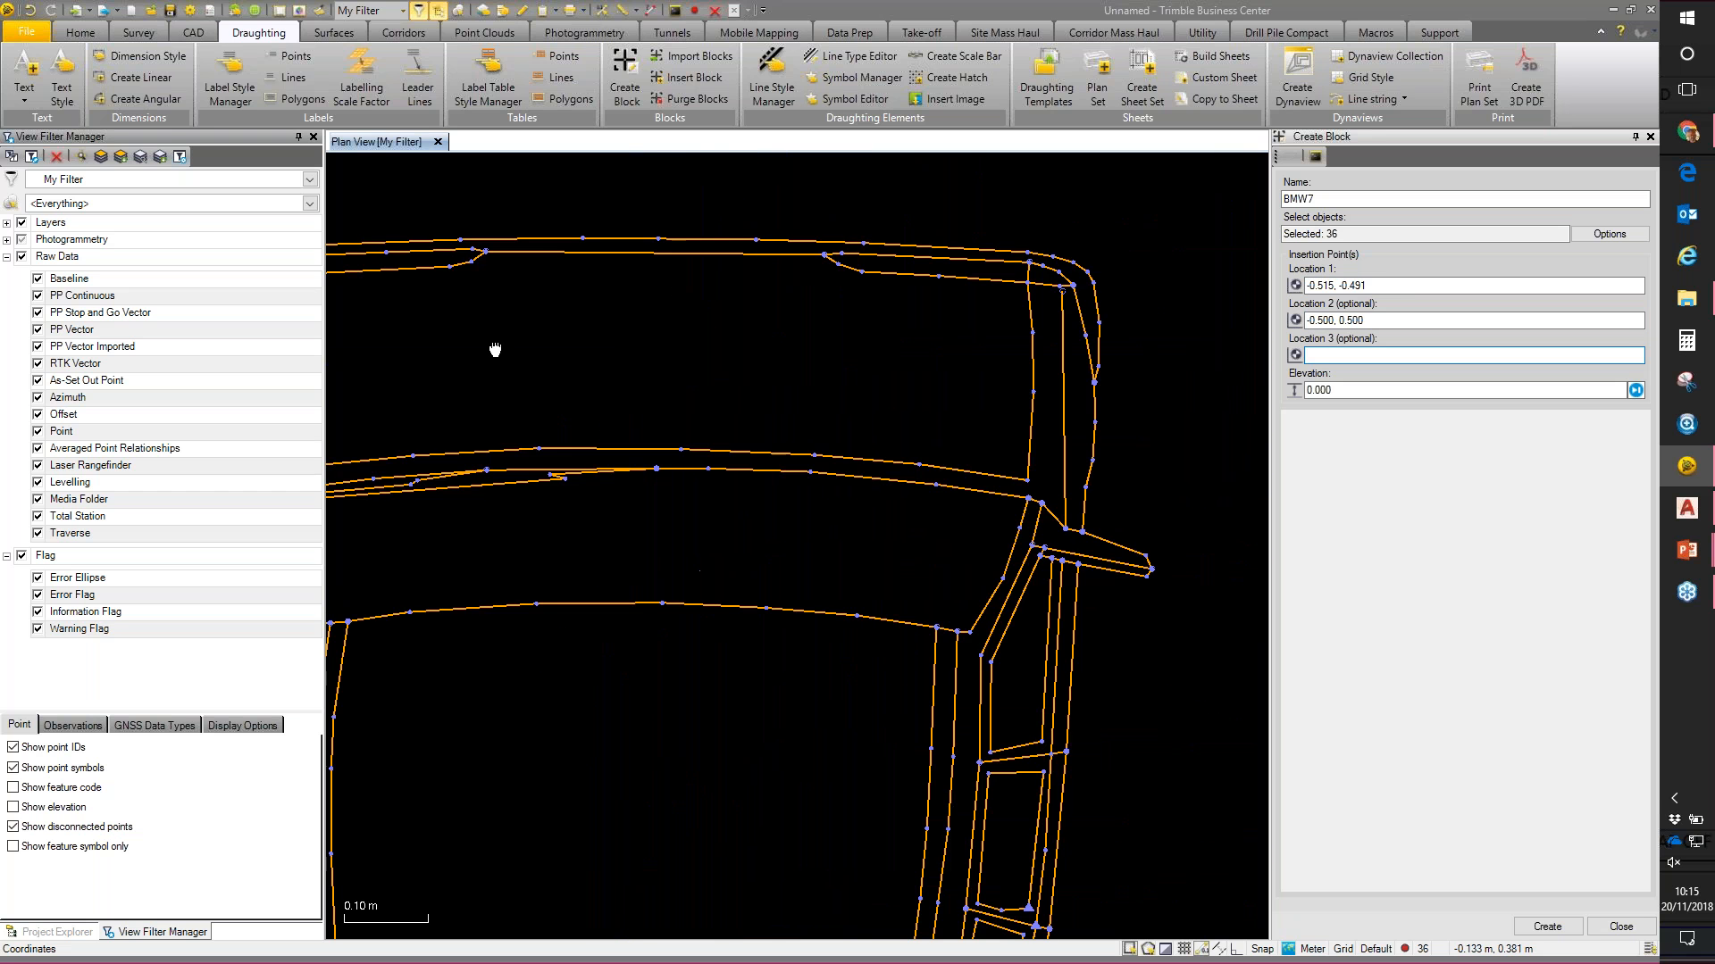
pyautogui.scroll(-2, 487, 344)
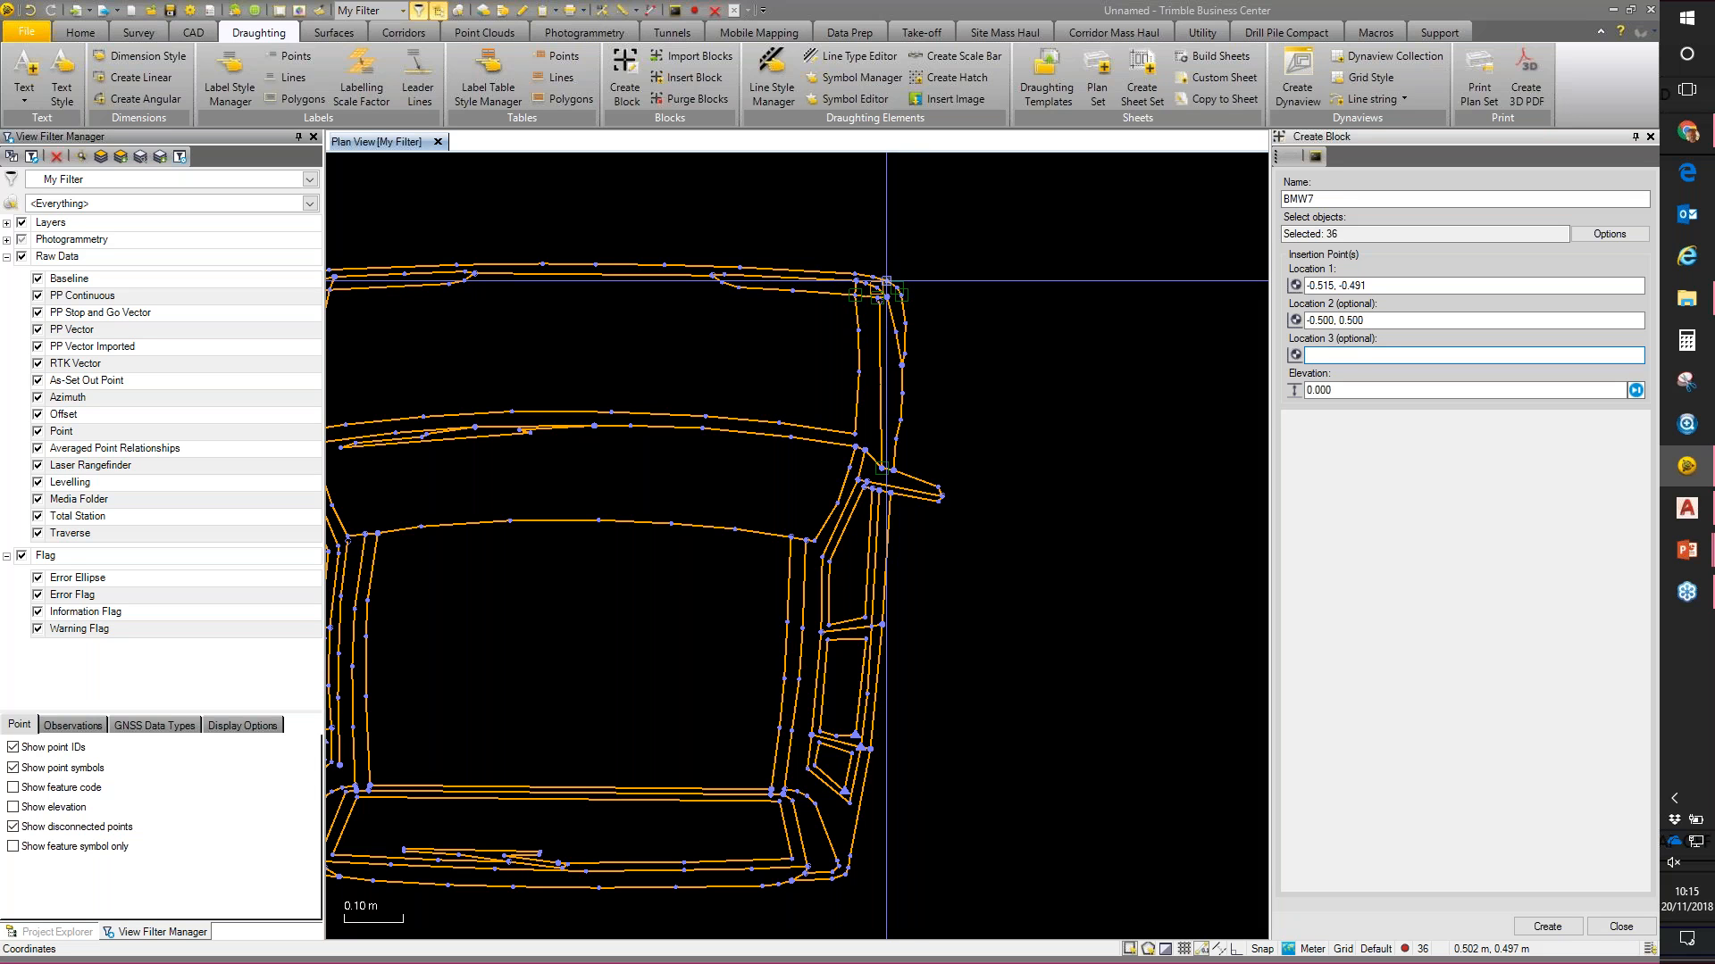
pyautogui.click(886, 281)
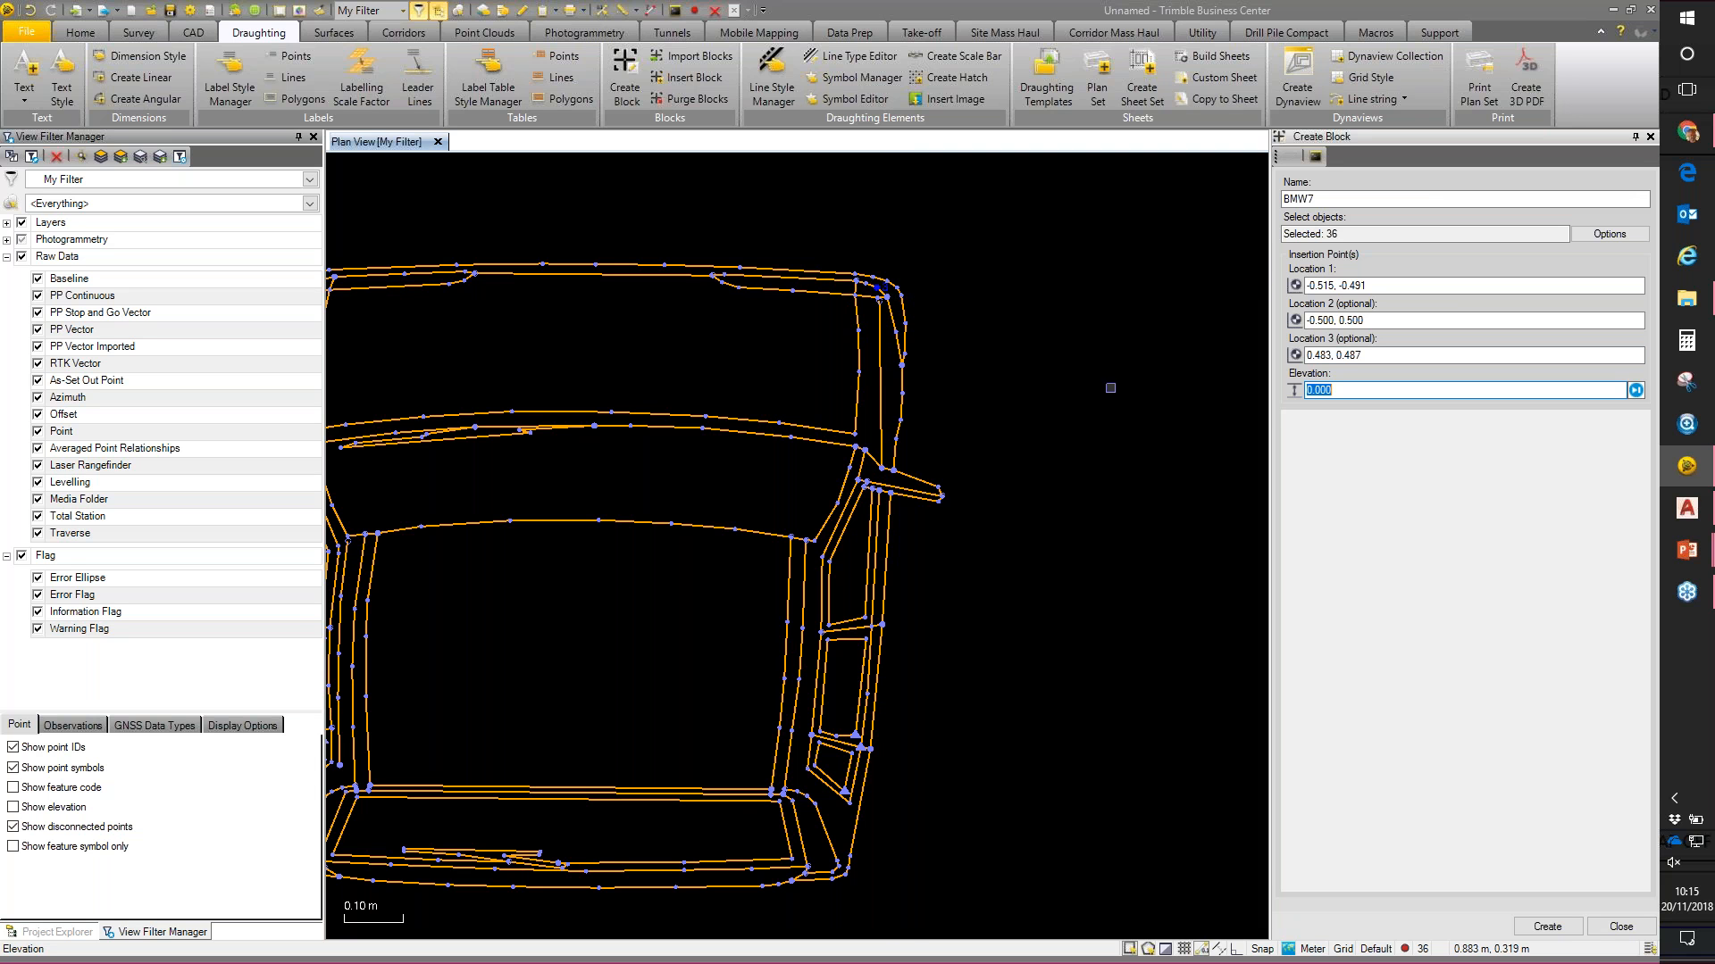
pyautogui.scroll(-1, 860, 513)
pyautogui.scroll(-2, 860, 513)
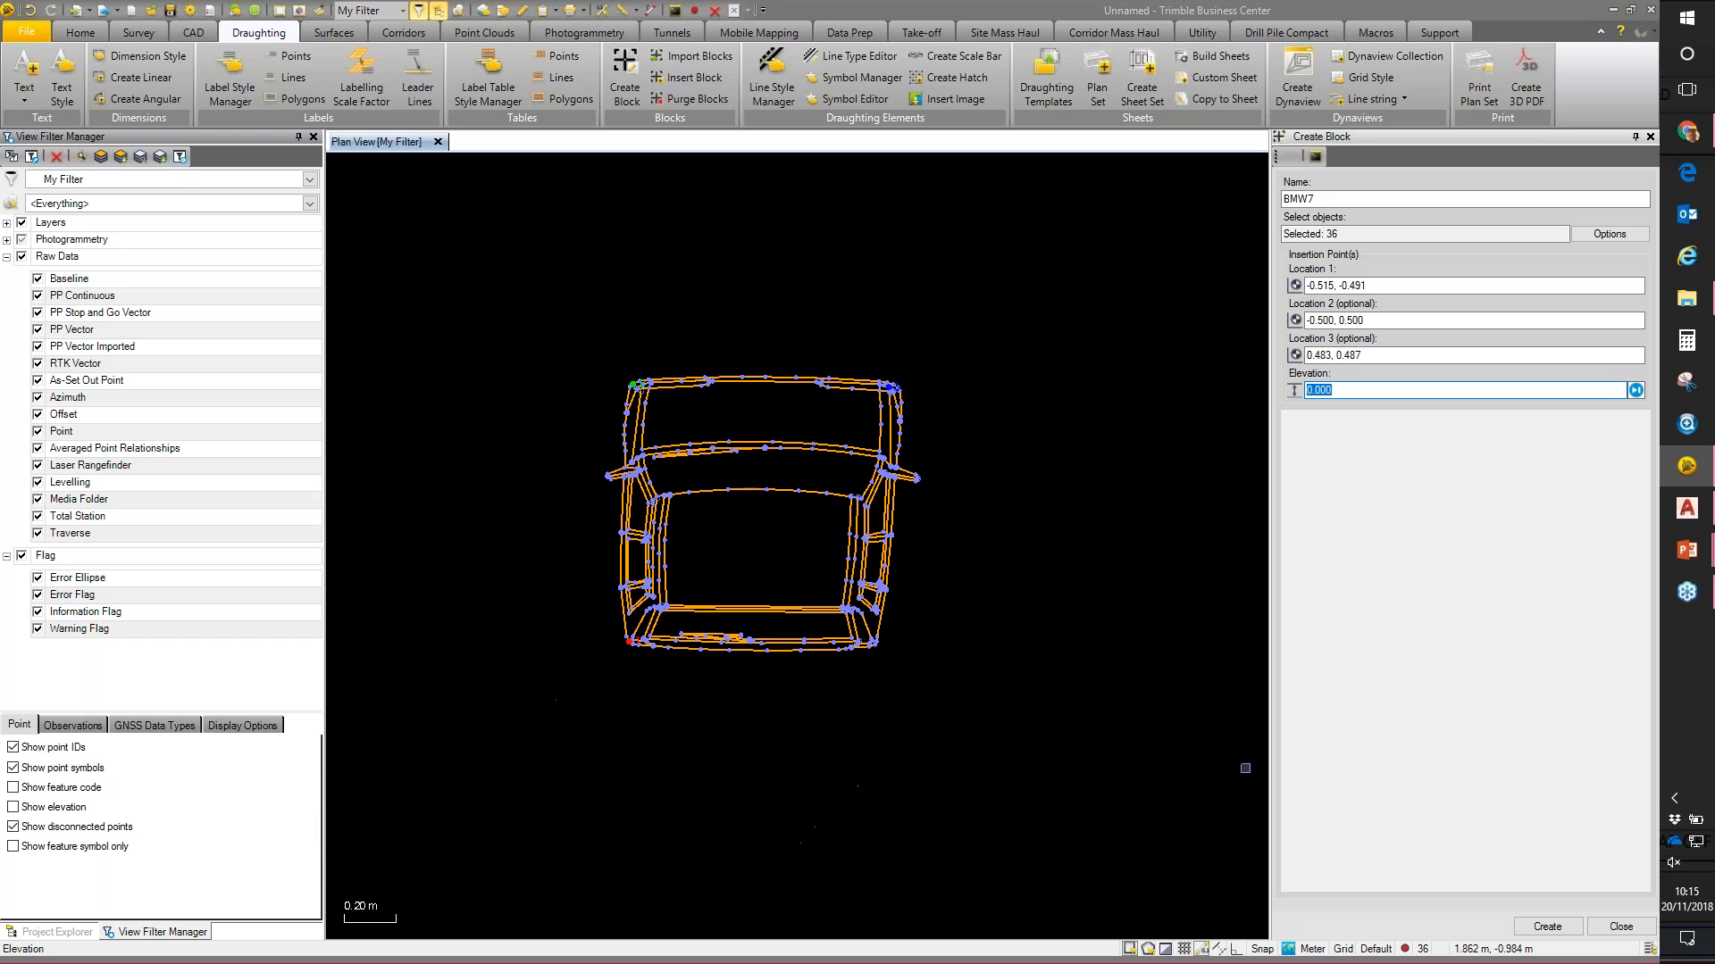
pyautogui.click(1562, 930)
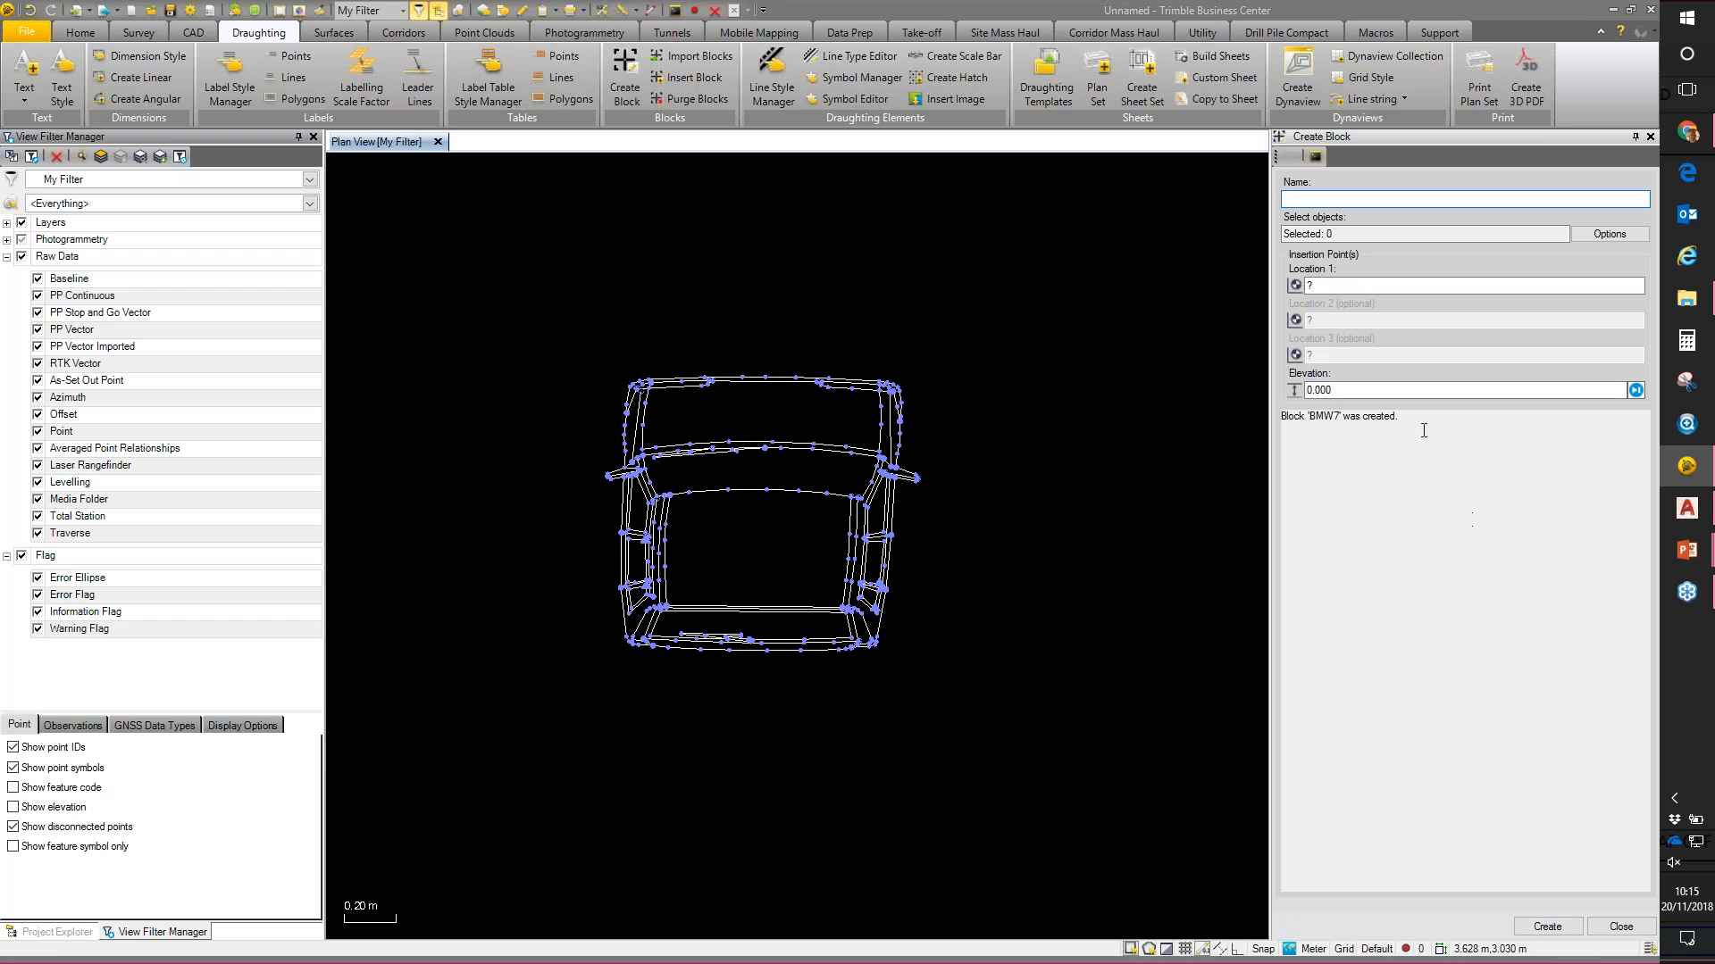
pyautogui.click(1621, 926)
# Step: Delete the original car linework from the plan view
pyautogui.moveTo(1316, 616); pyautogui.dragTo(1247, 599, button='middle')
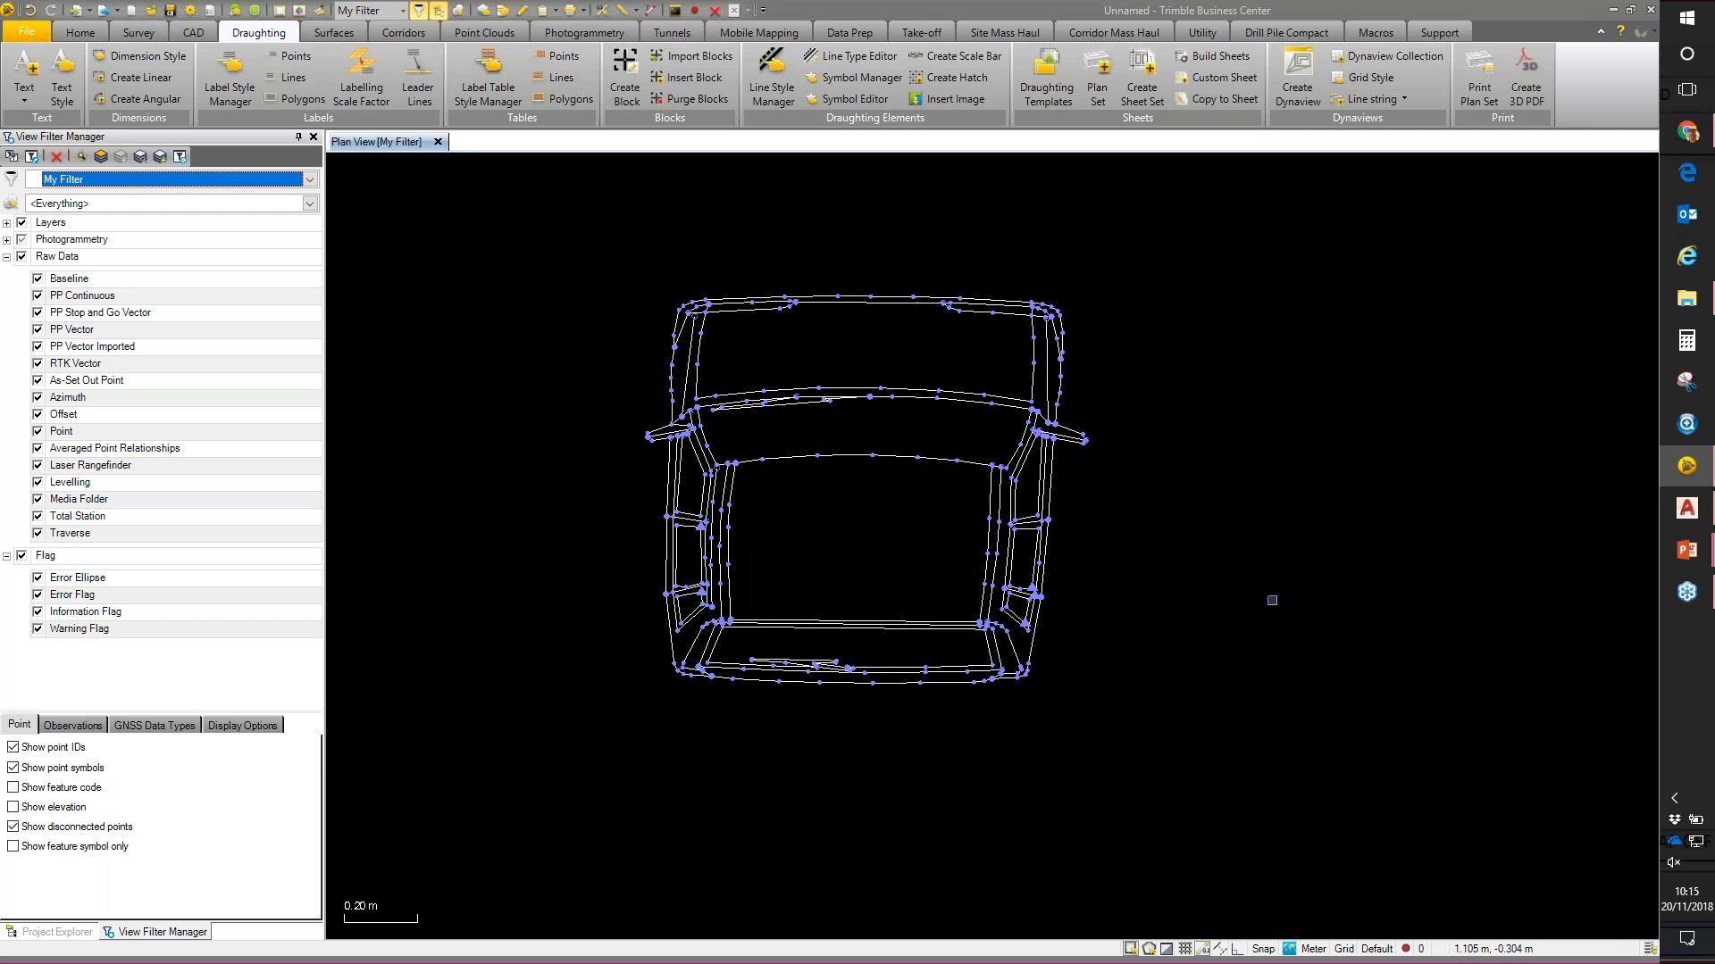
pyautogui.scroll(-1, 1269, 600)
pyautogui.moveTo(613, 279)
pyautogui.mouseDown()
pyautogui.moveTo(1209, 850)
pyautogui.moveTo(1345, 833)
pyautogui.mouseUp()
pyautogui.rightClick(886, 539)
pyautogui.click(933, 618)
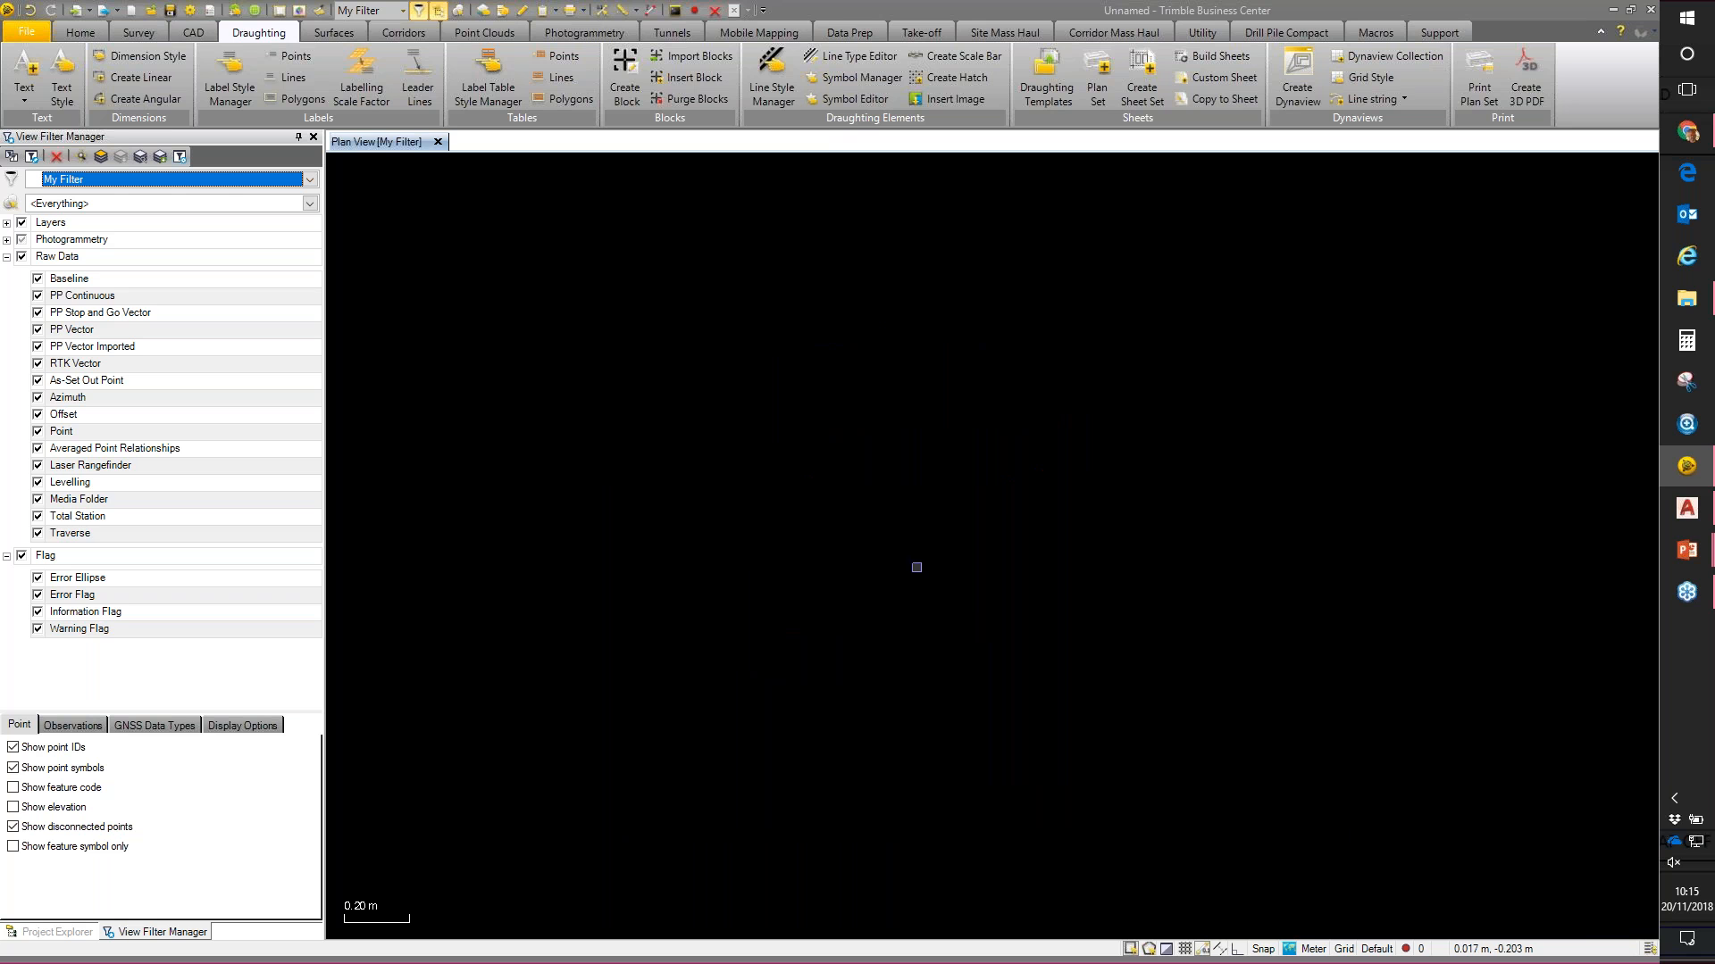
# Step: Start inserting the BMW7 block and set its first location to 0,0
pyautogui.click(698, 77)
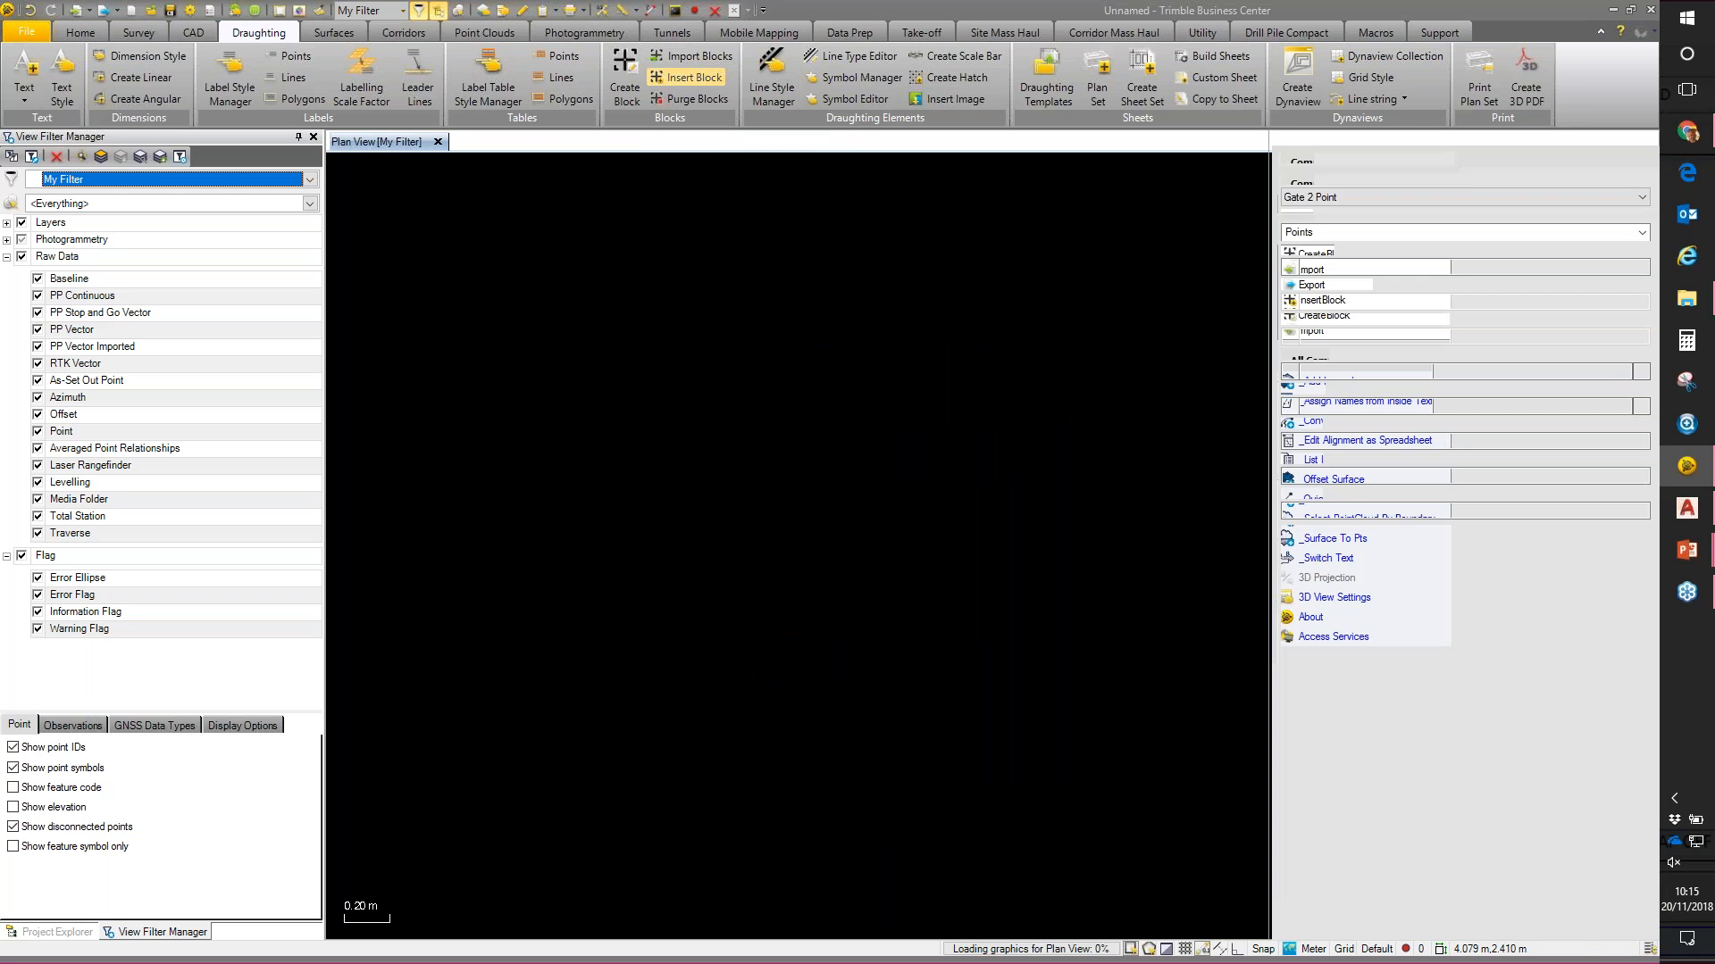
pyautogui.click(1334, 196)
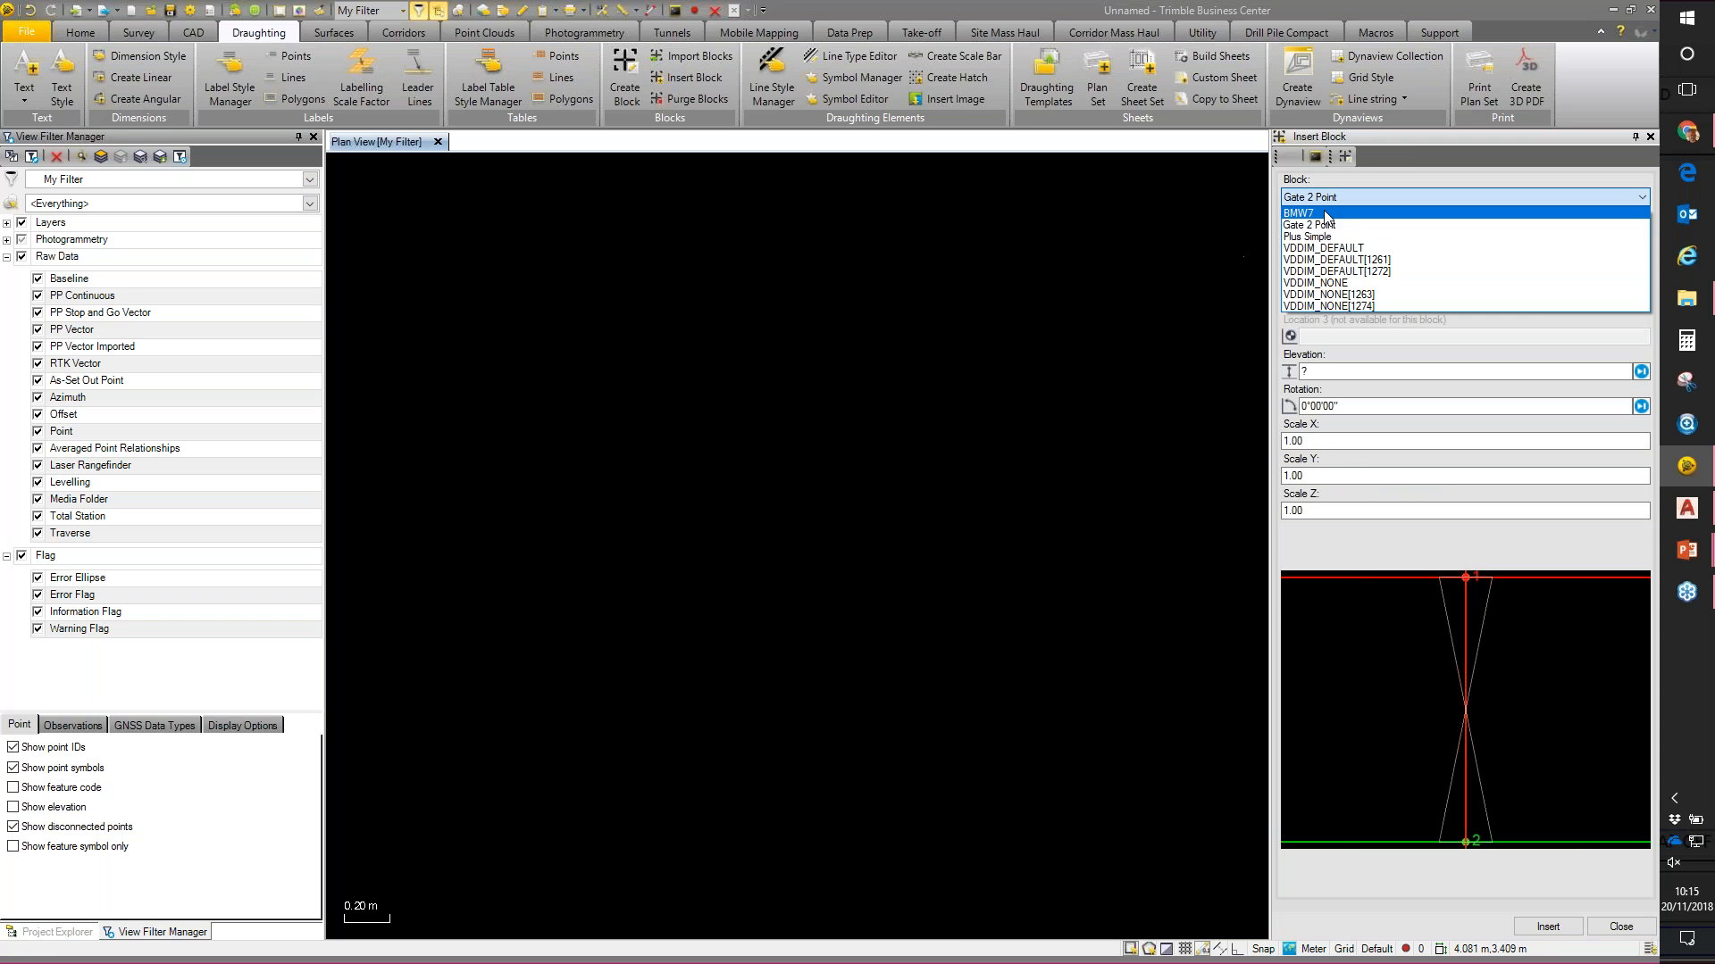
pyautogui.click(1324, 213)
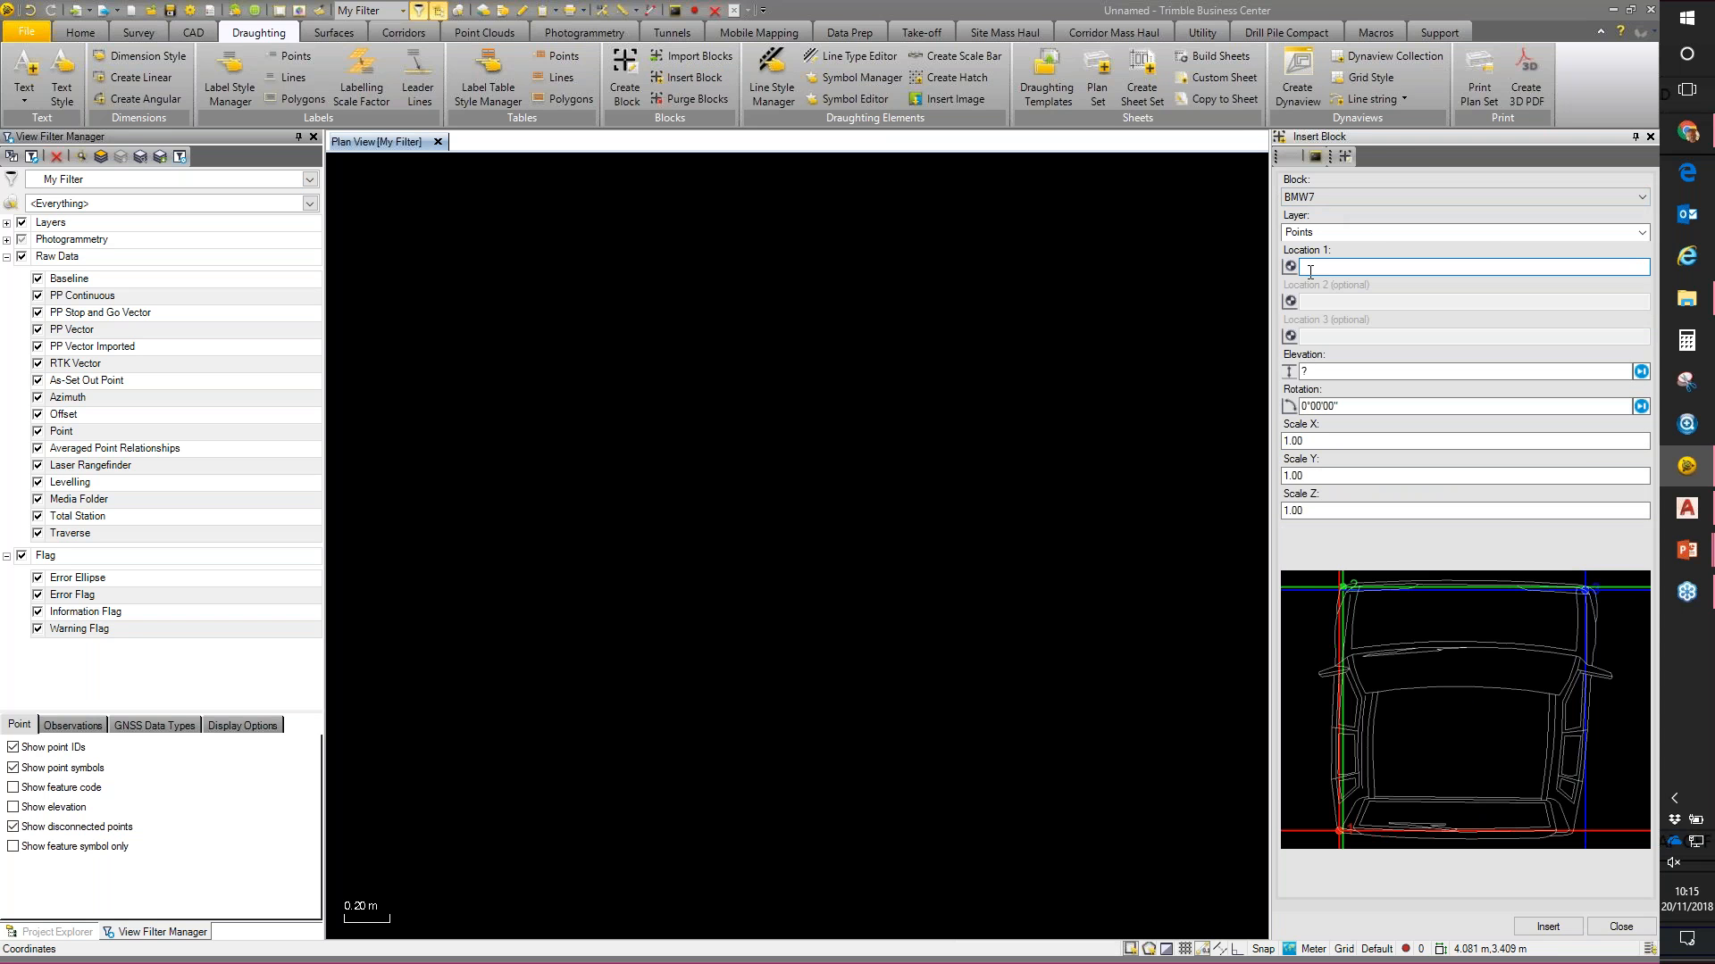
pyautogui.write('0.0')
pyautogui.press('Return')
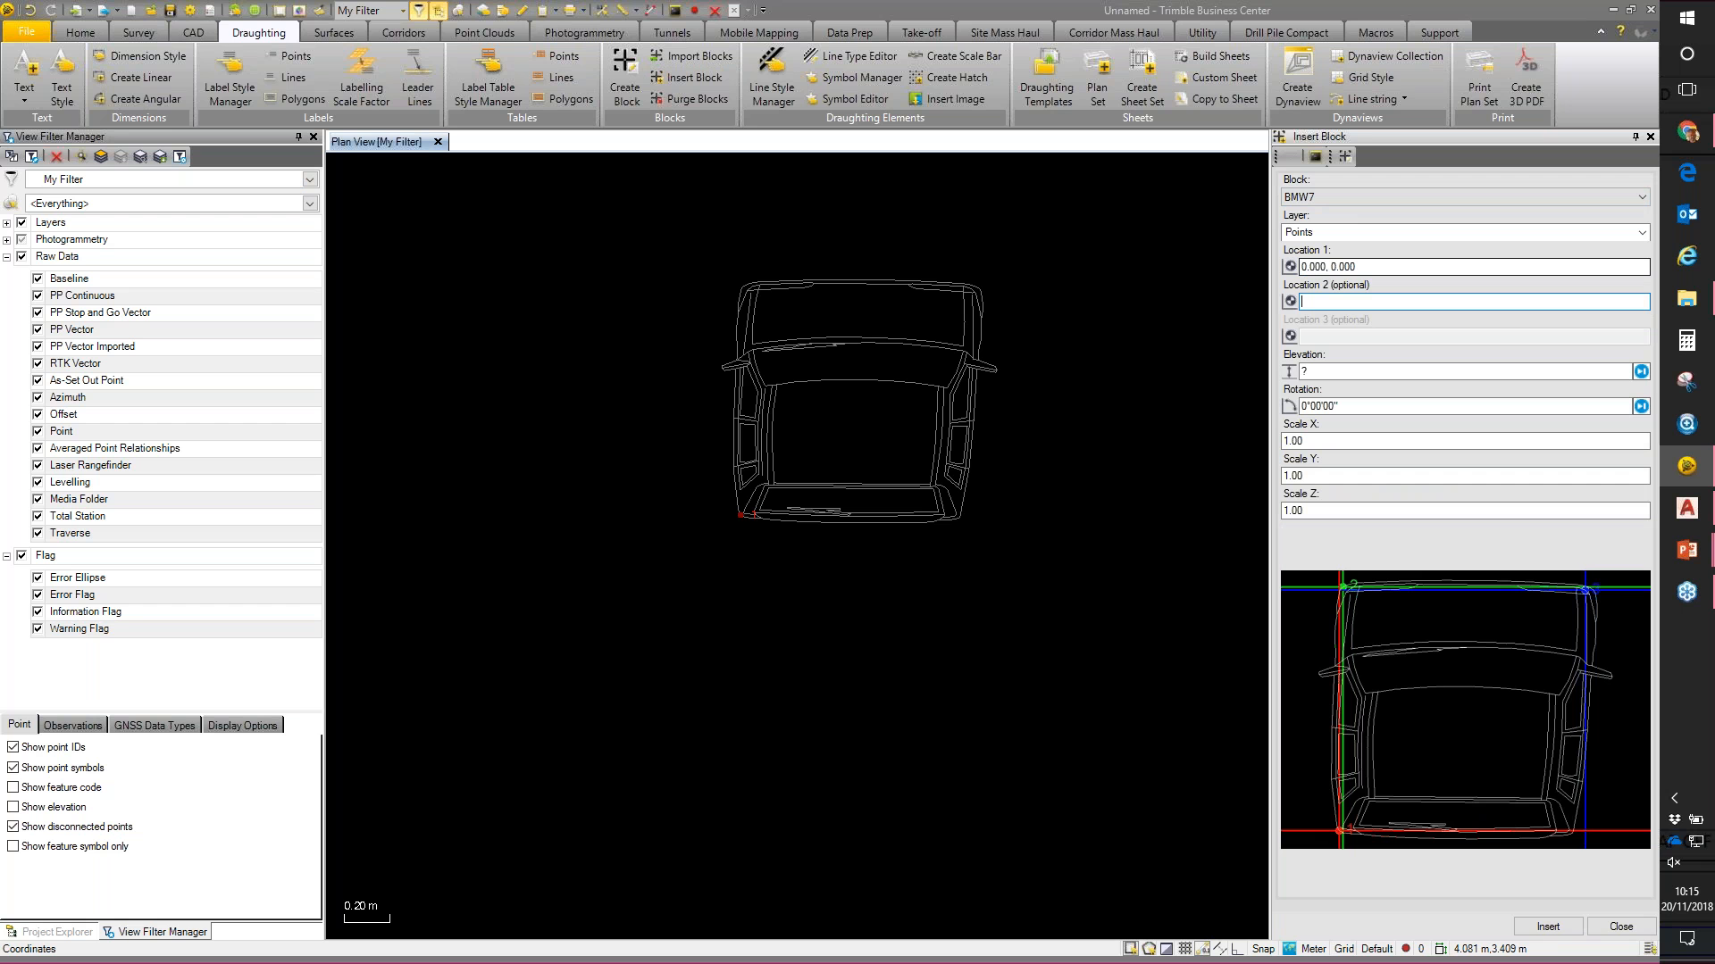
# Step: Set the BMW7 block's second location to 0,4 and third to 2,4, and insert it
pyautogui.write('0,4')
pyautogui.press('Return')
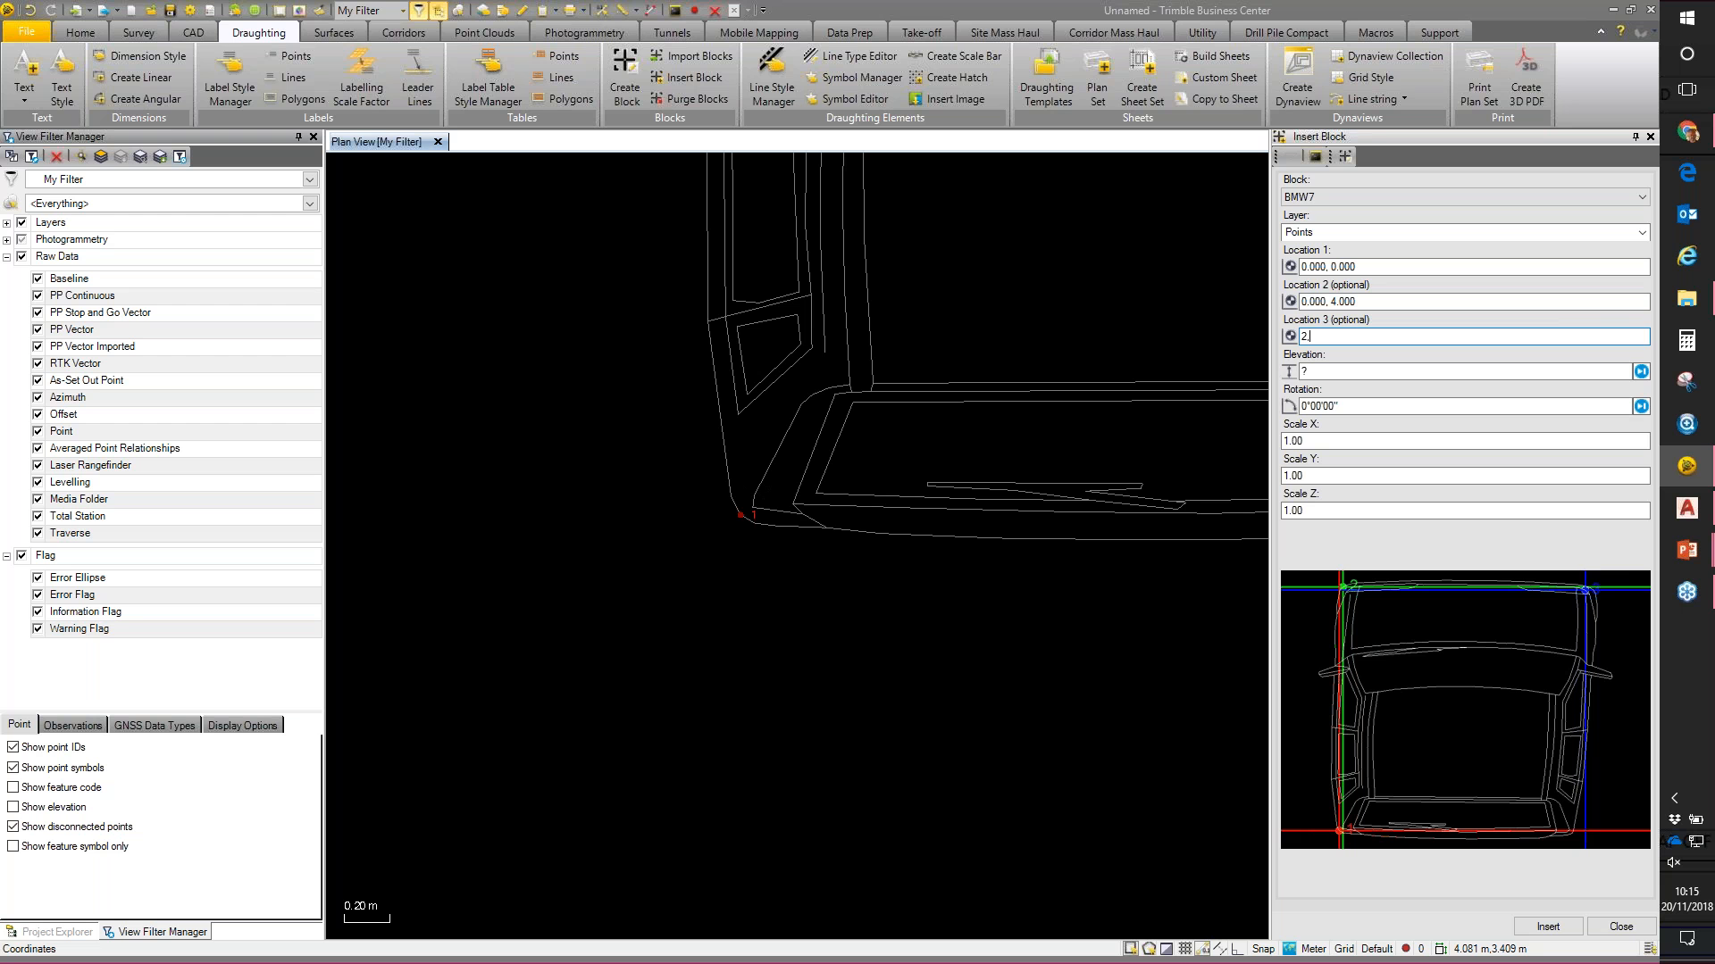
pyautogui.press('Return')
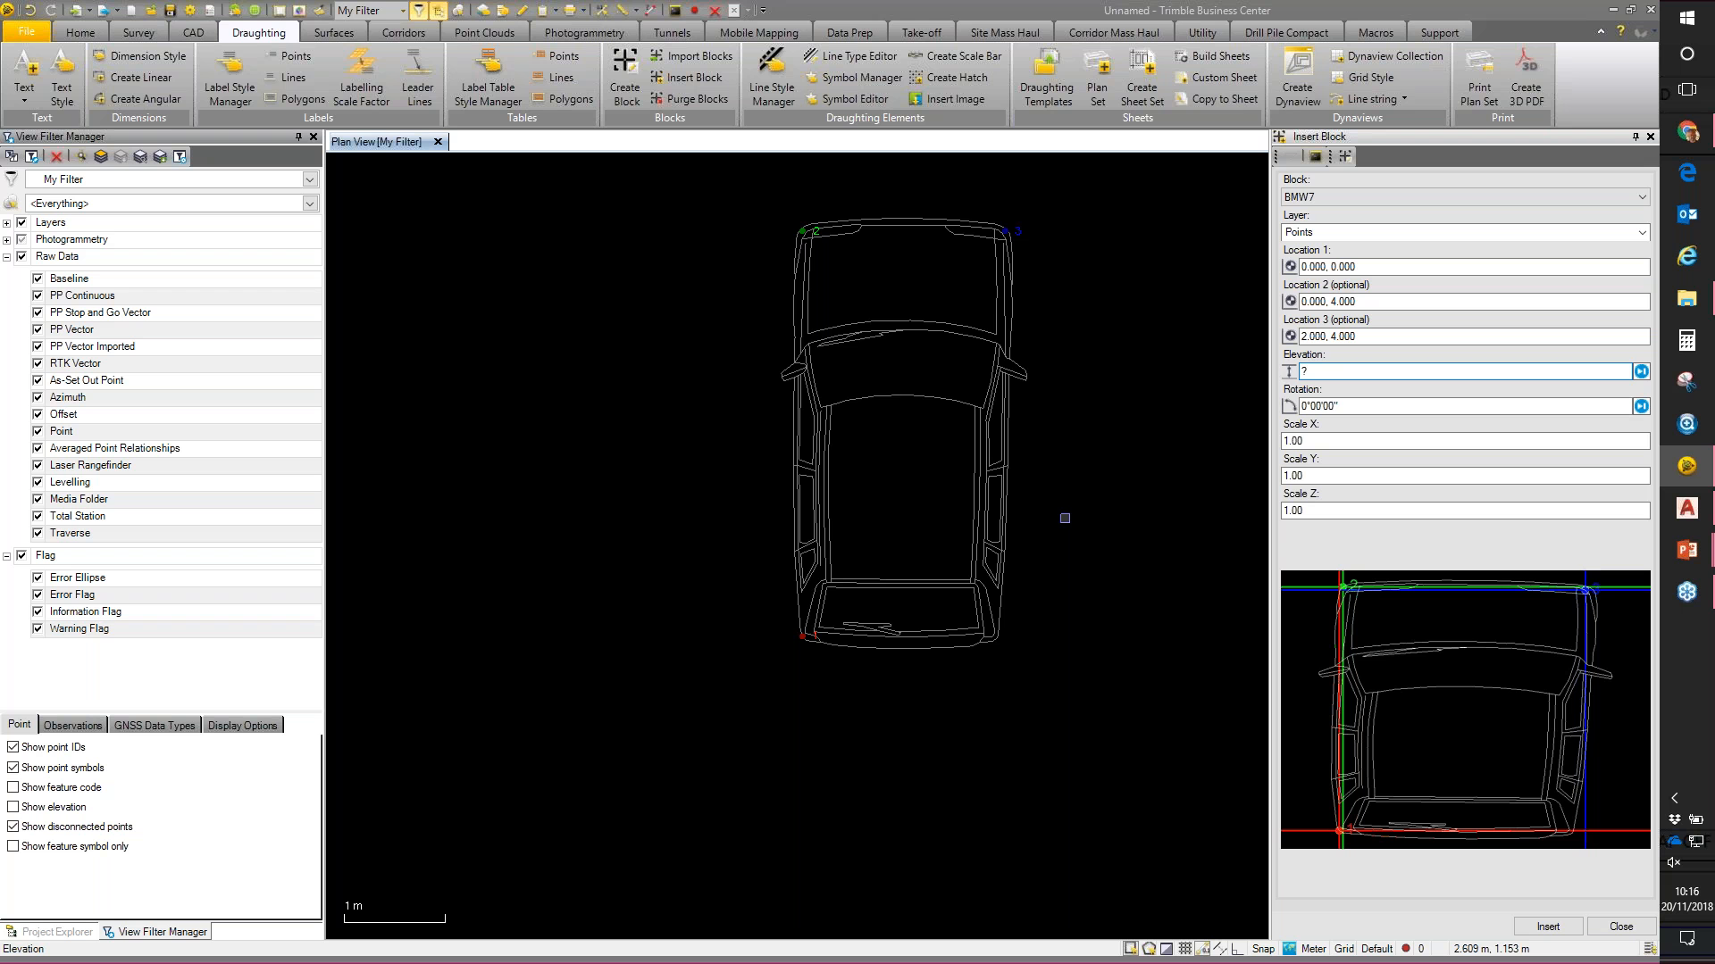
pyautogui.click(1559, 929)
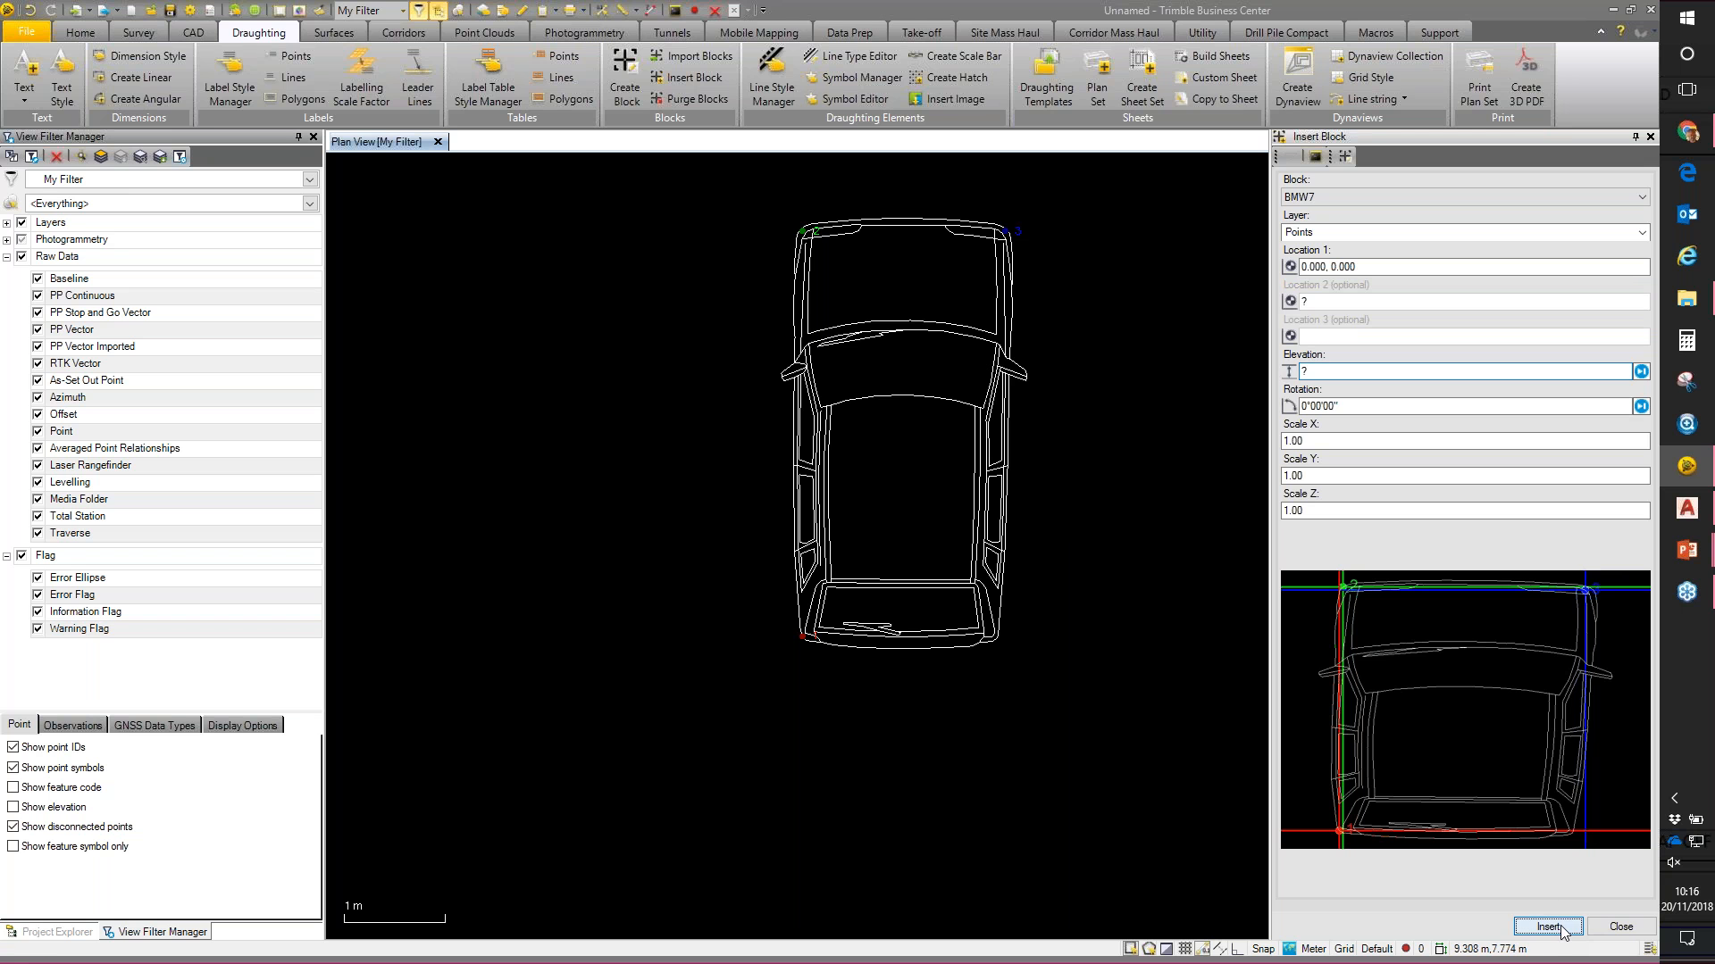
pyautogui.click(1621, 929)
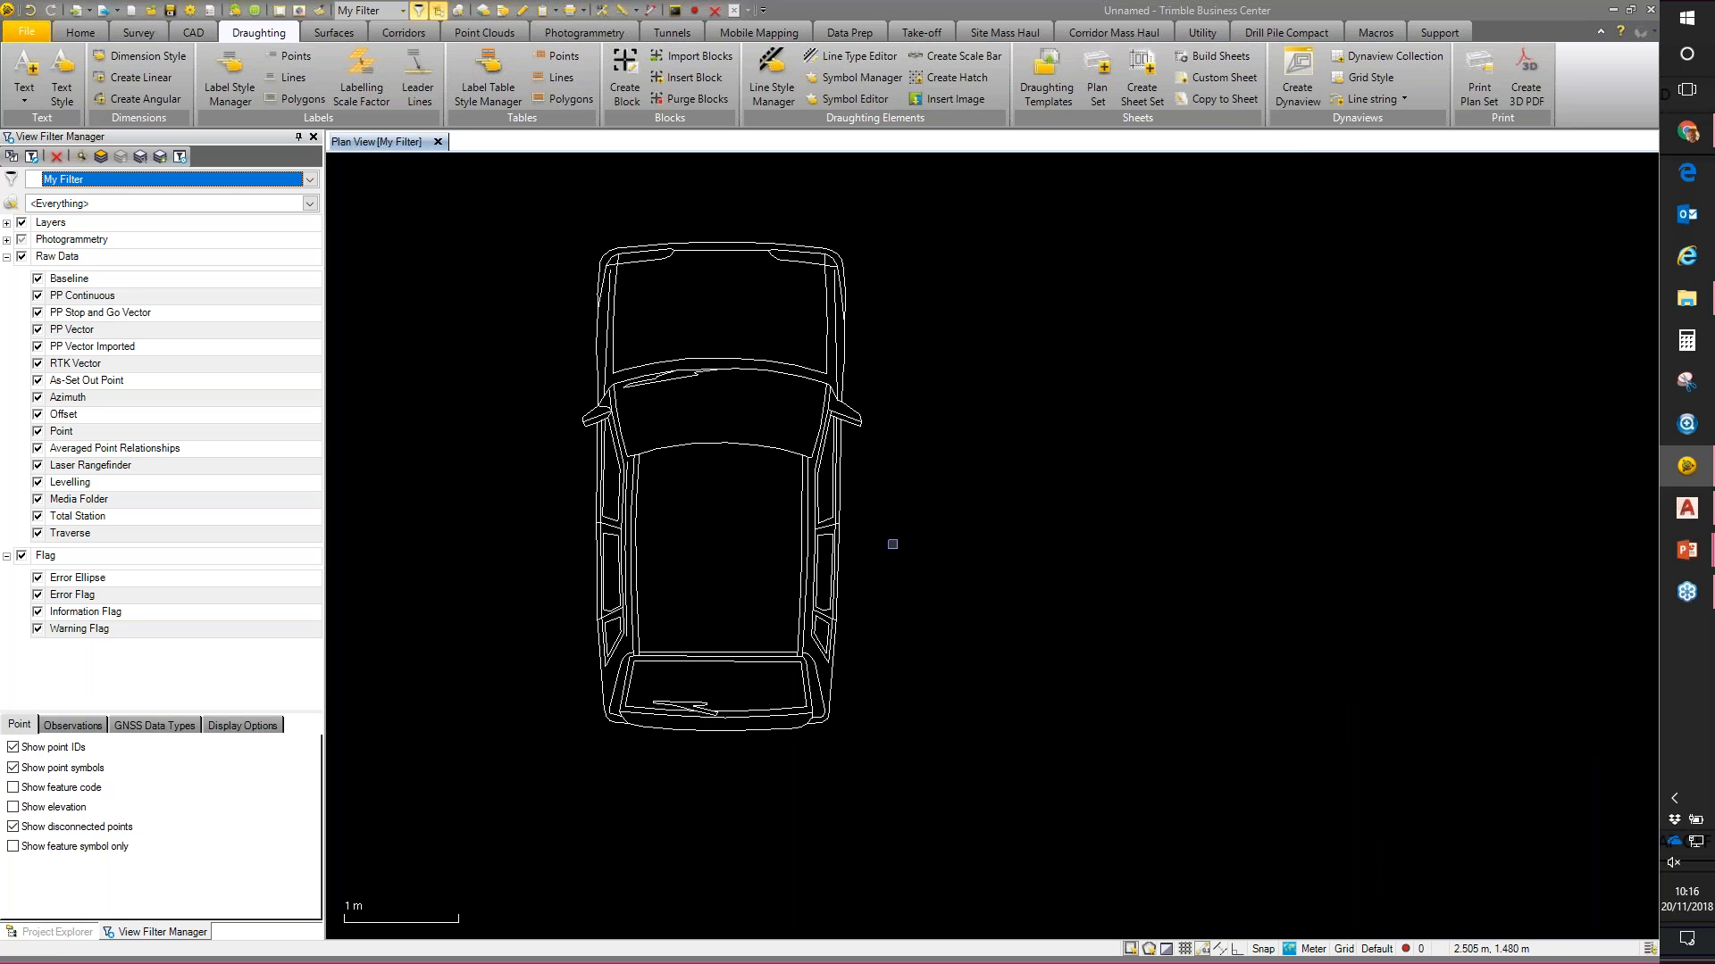
# Step: Export the inserted car block as a DXF file named BMW7 in the Configured Blocks folder of Webinar Nov 2018 on the desktop
pyautogui.click(633, 244)
pyautogui.click(104, 11)
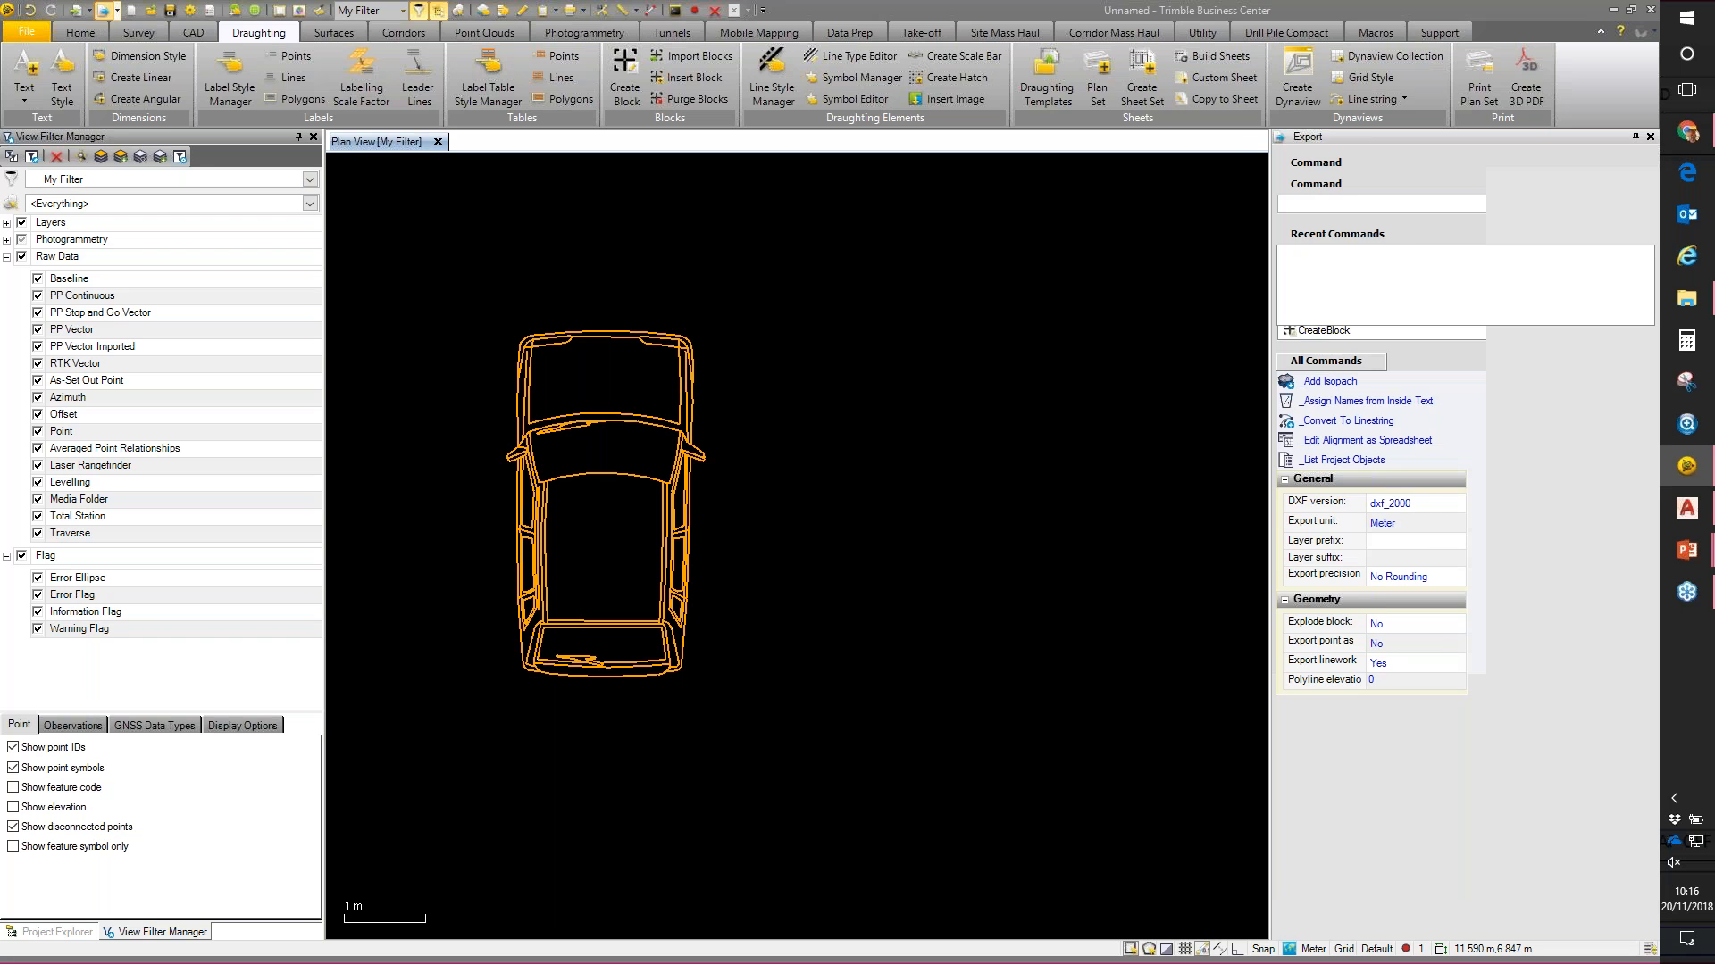
pyautogui.click(1623, 411)
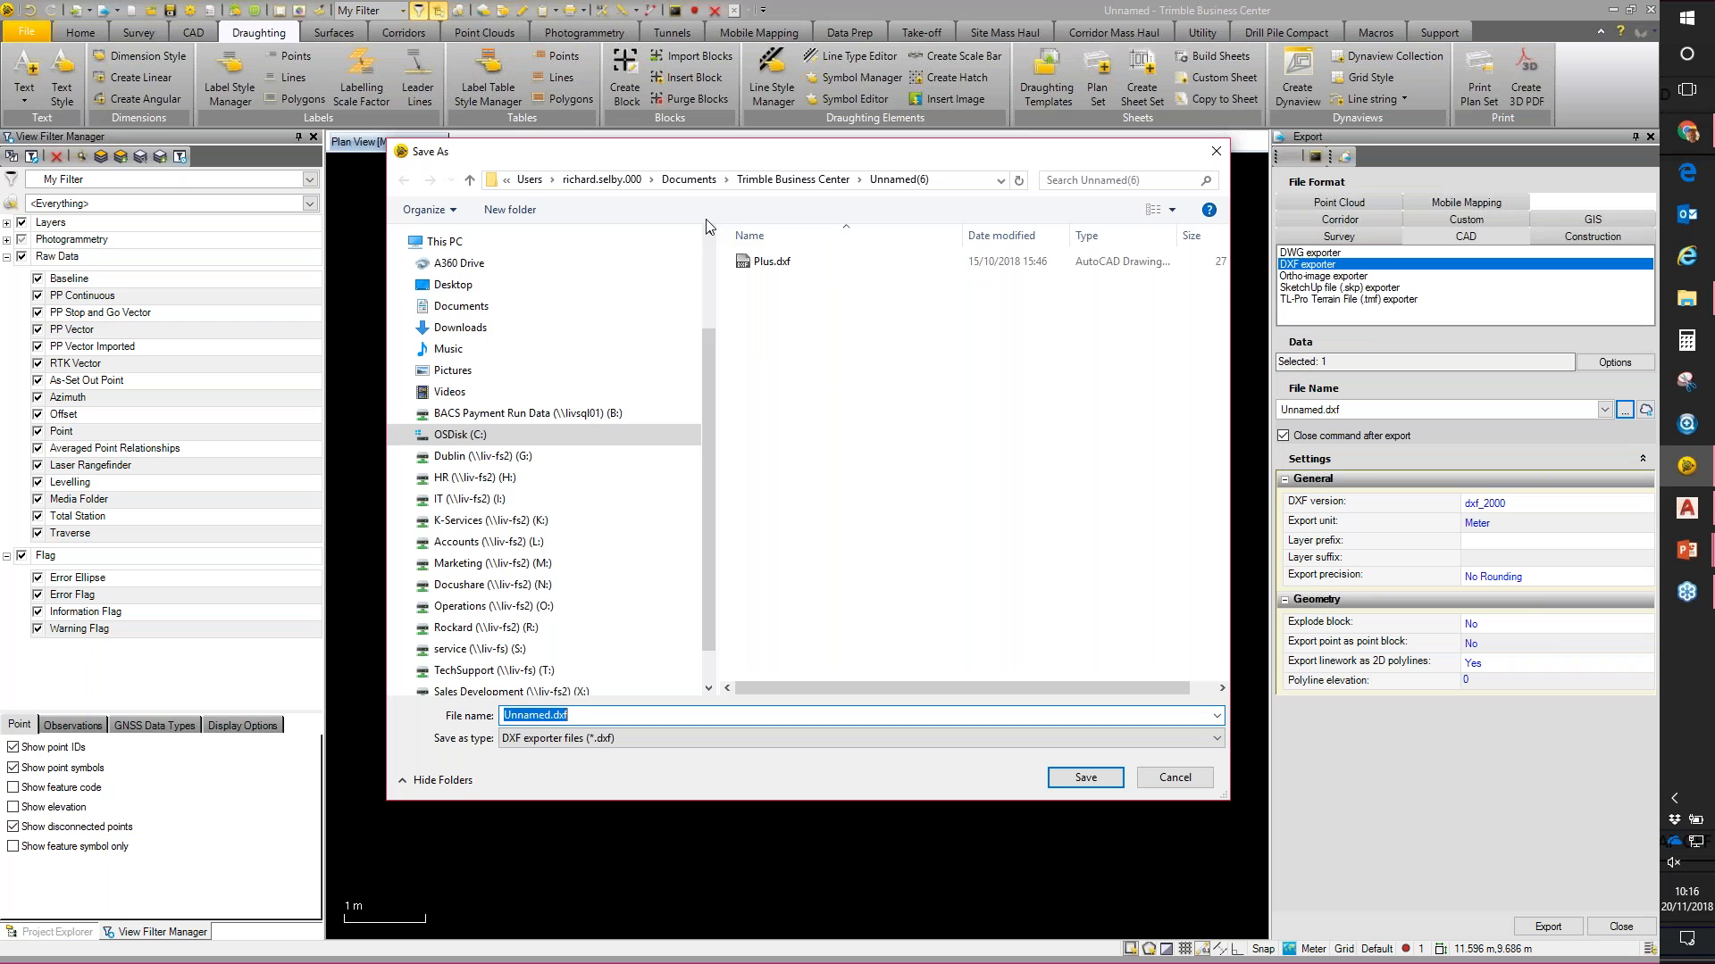
pyautogui.click(453, 284)
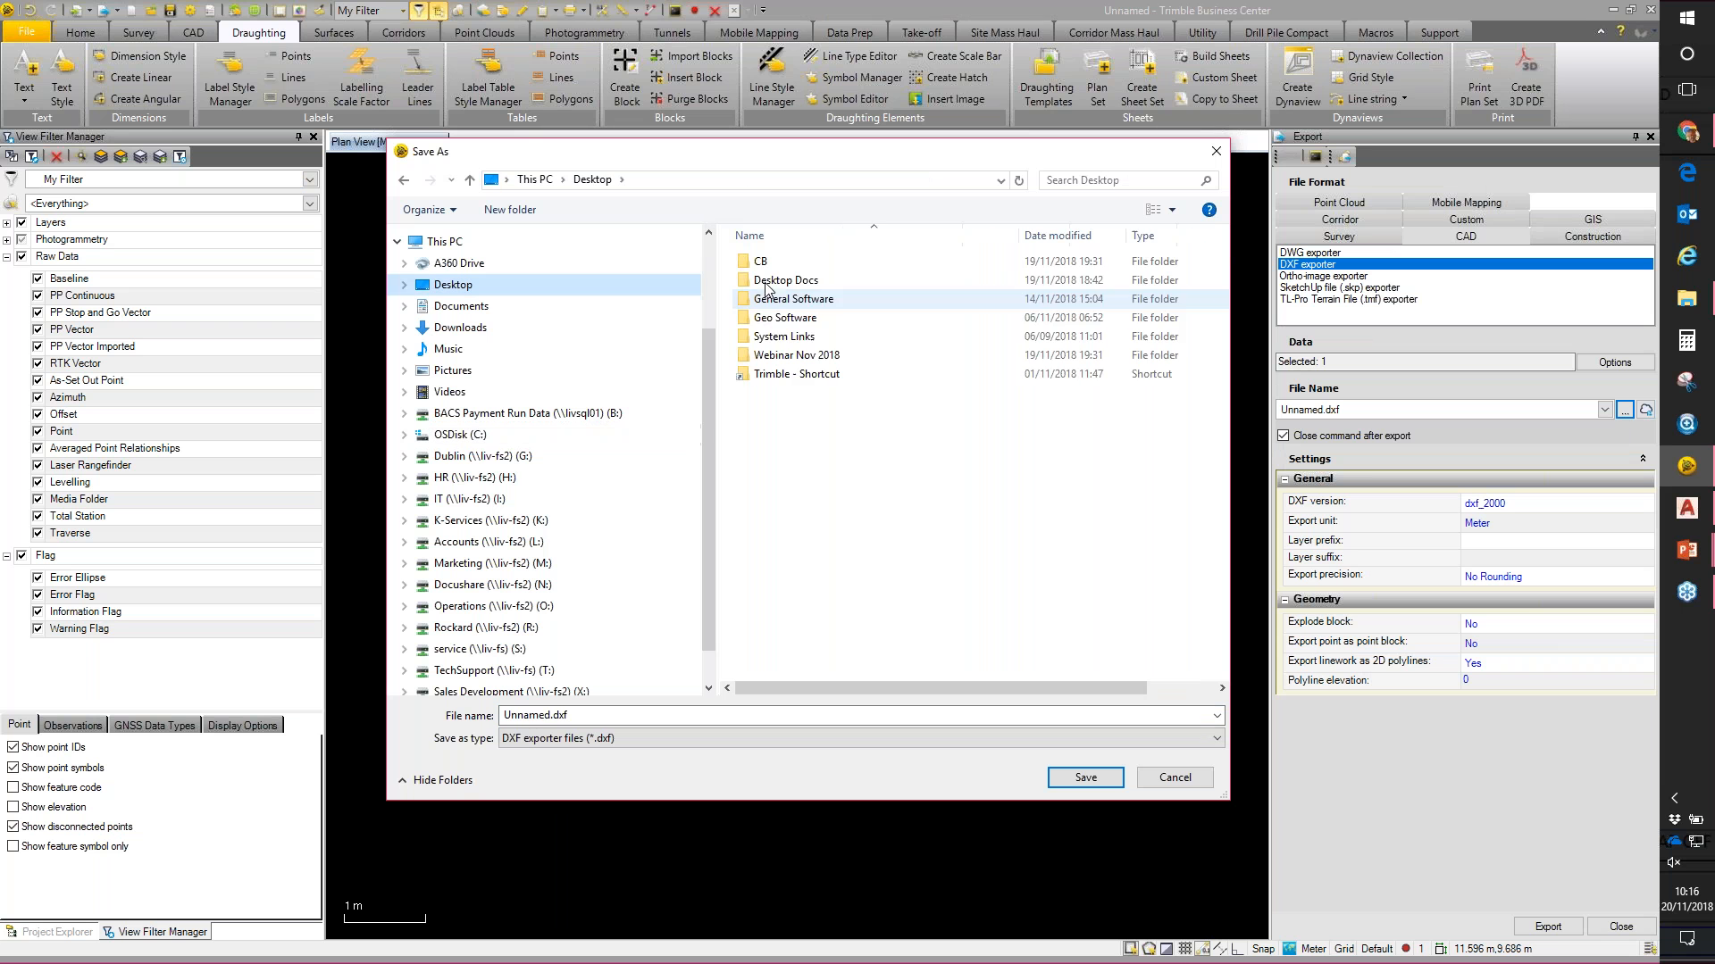
pyautogui.doubleClick(785, 361)
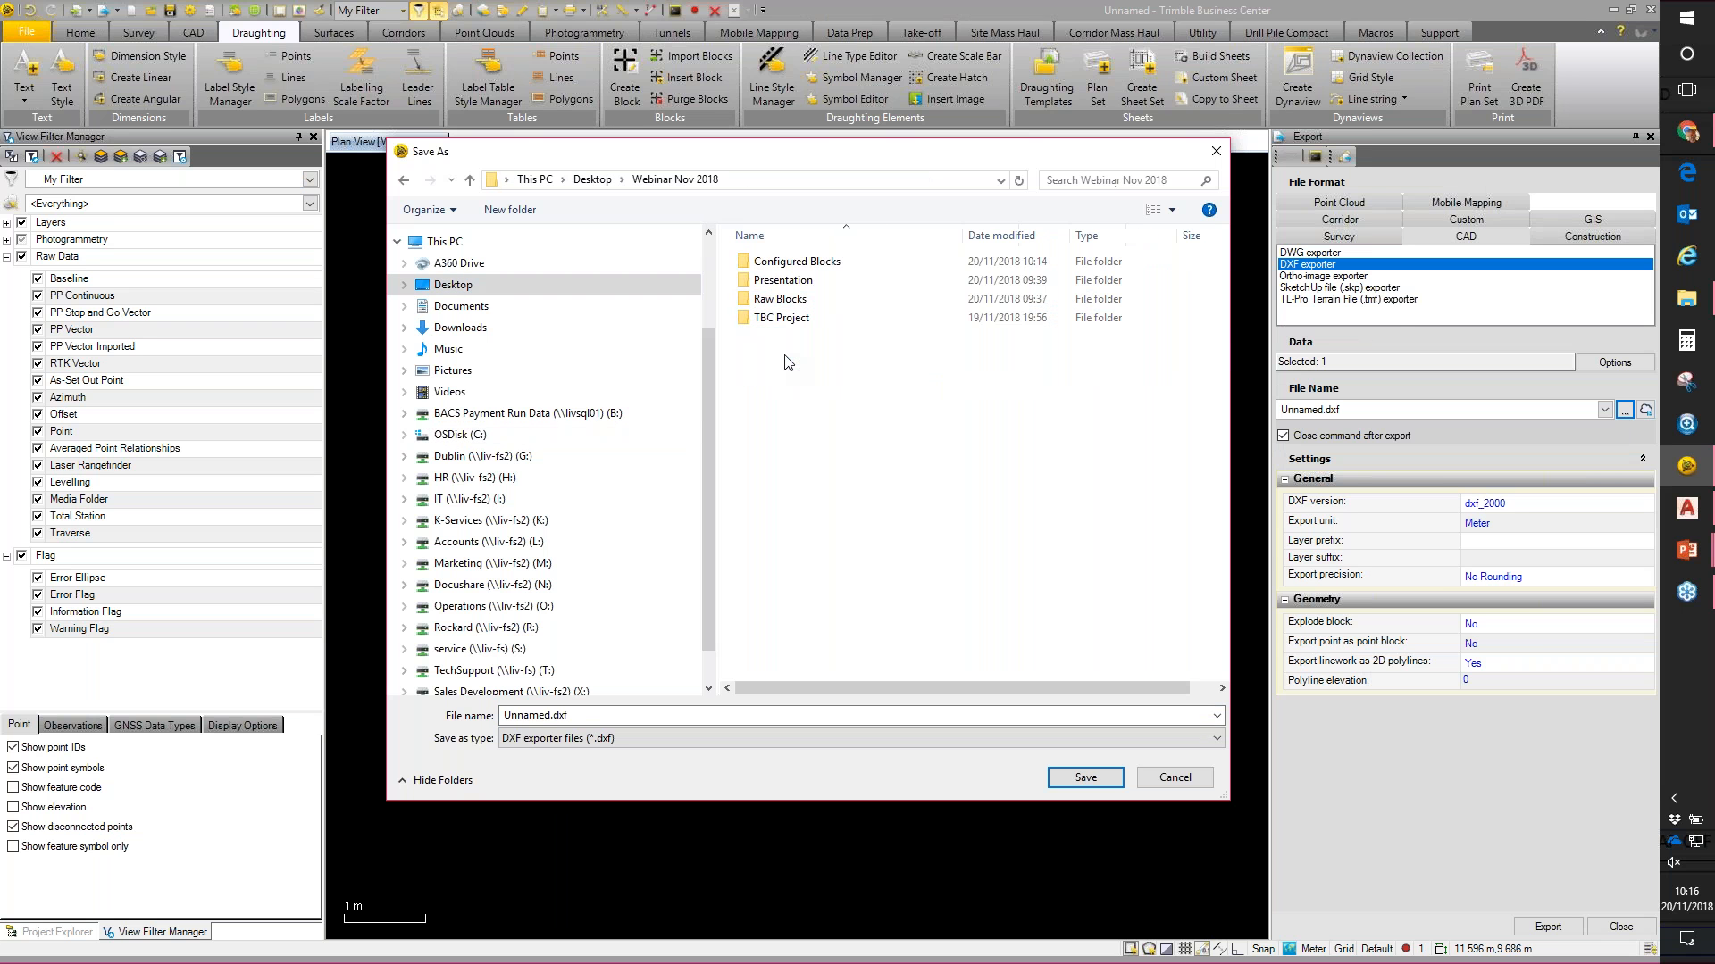
pyautogui.doubleClick(795, 262)
pyautogui.click(587, 715)
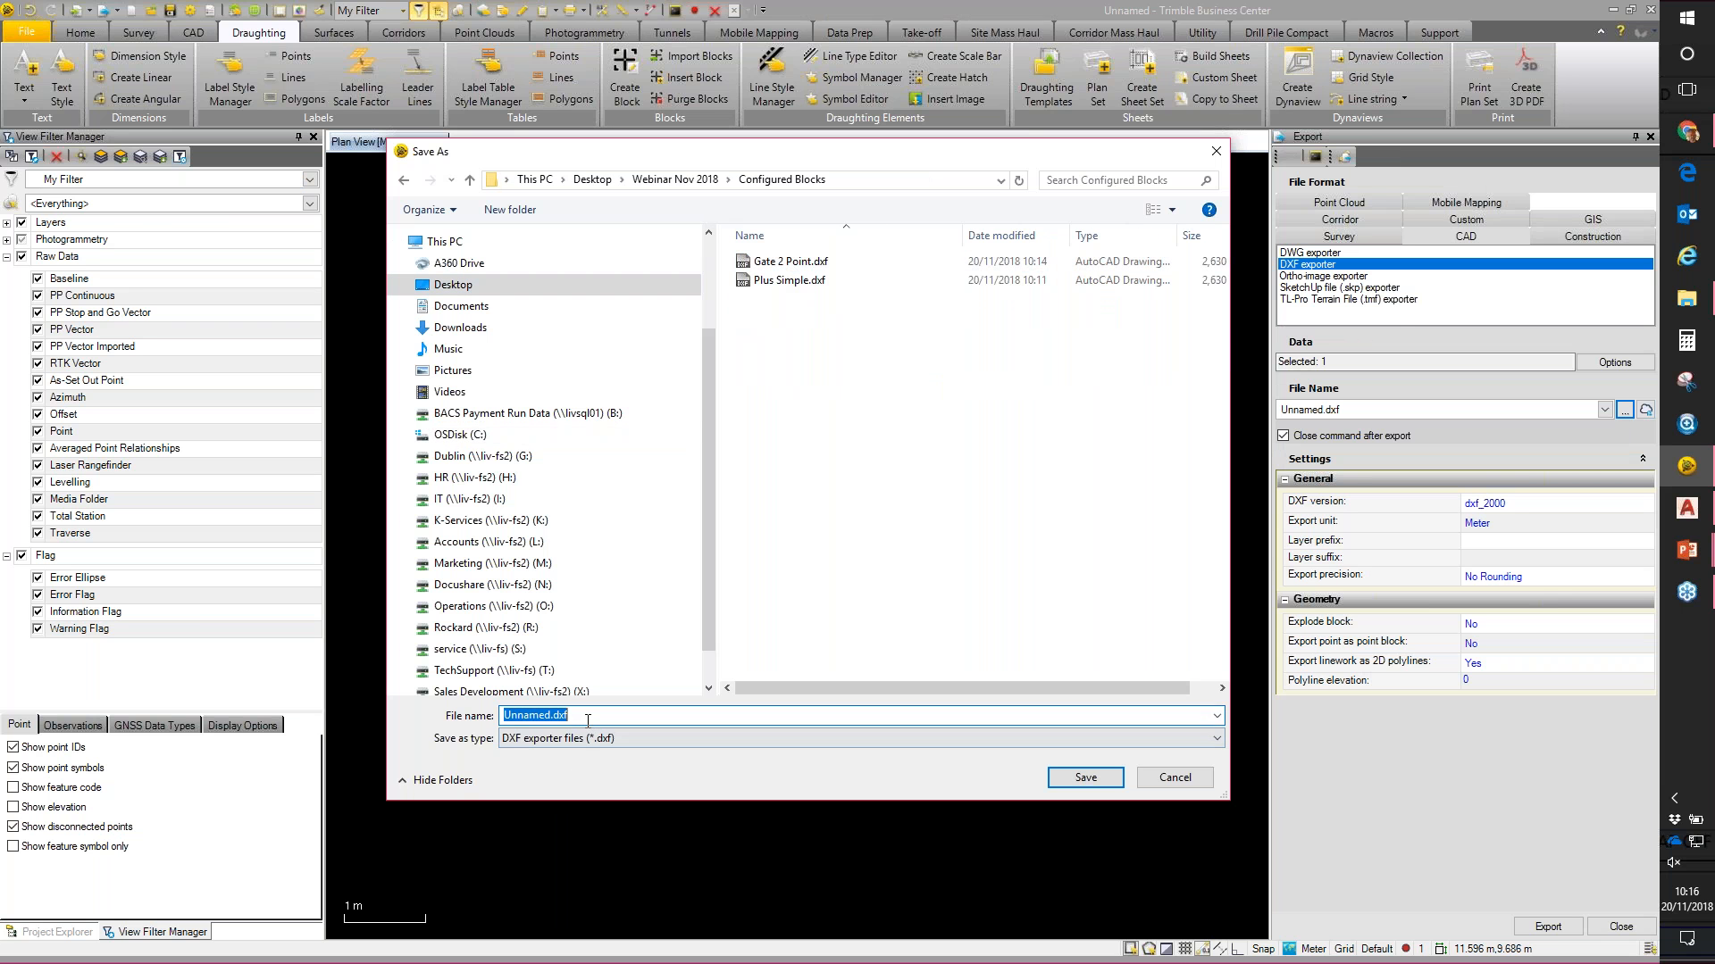
pyautogui.write('BMW7')
pyautogui.press('Return')
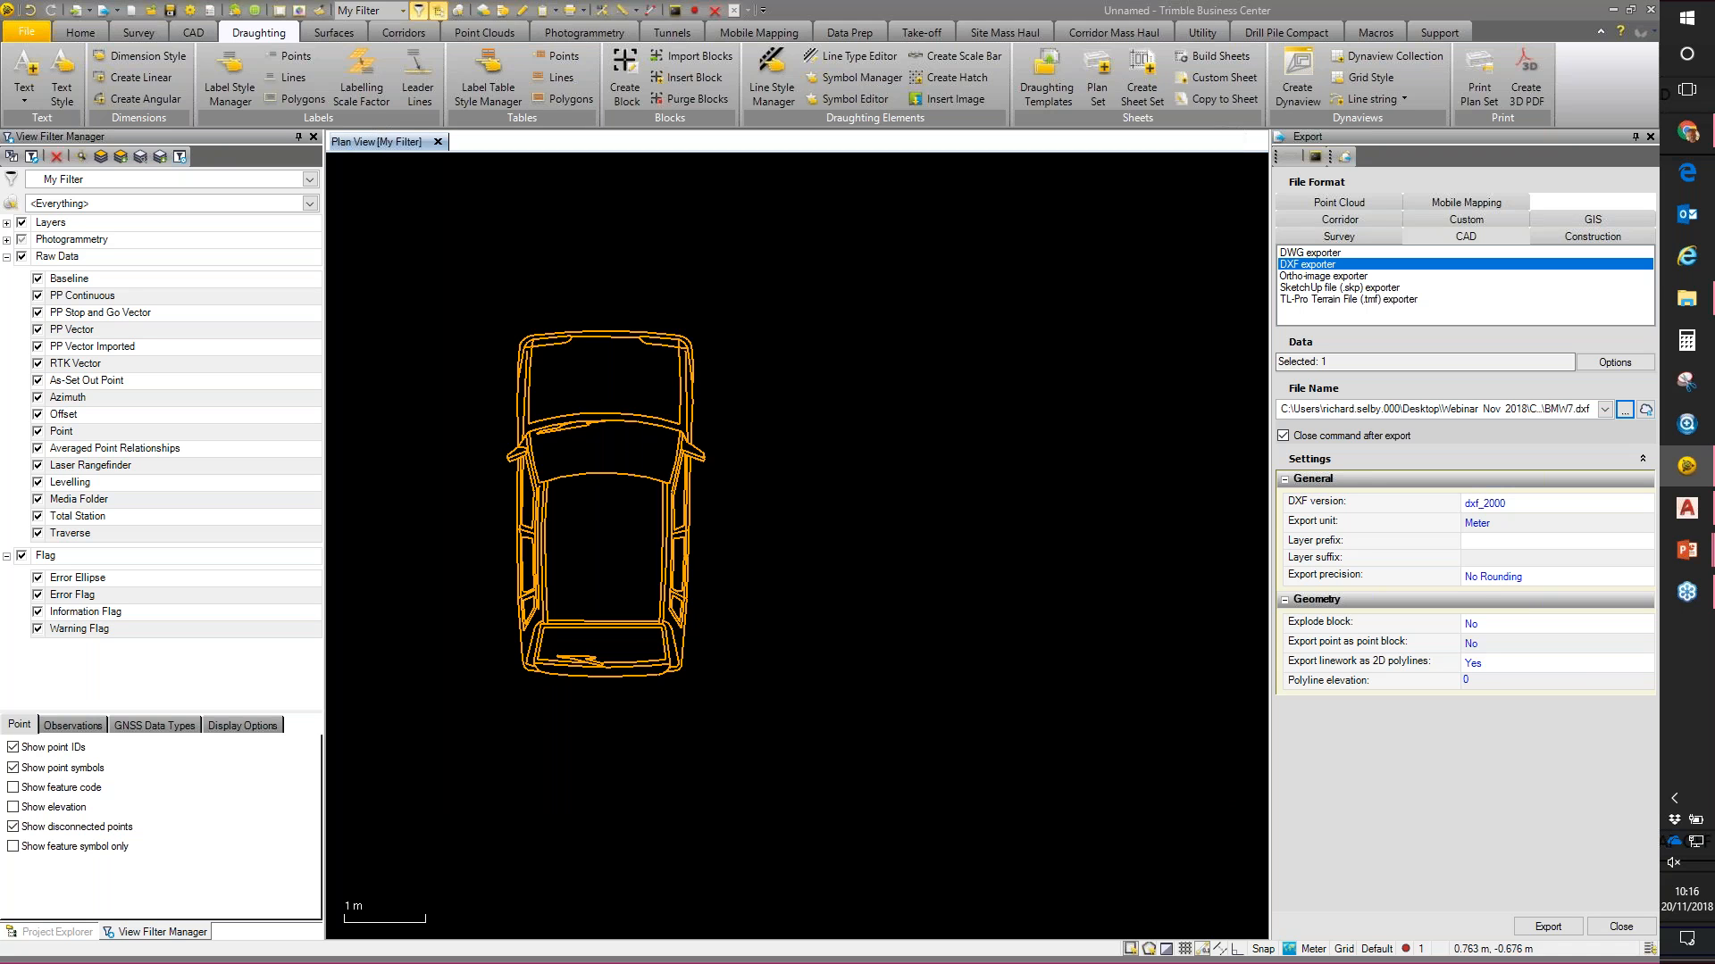
pyautogui.click(1550, 927)
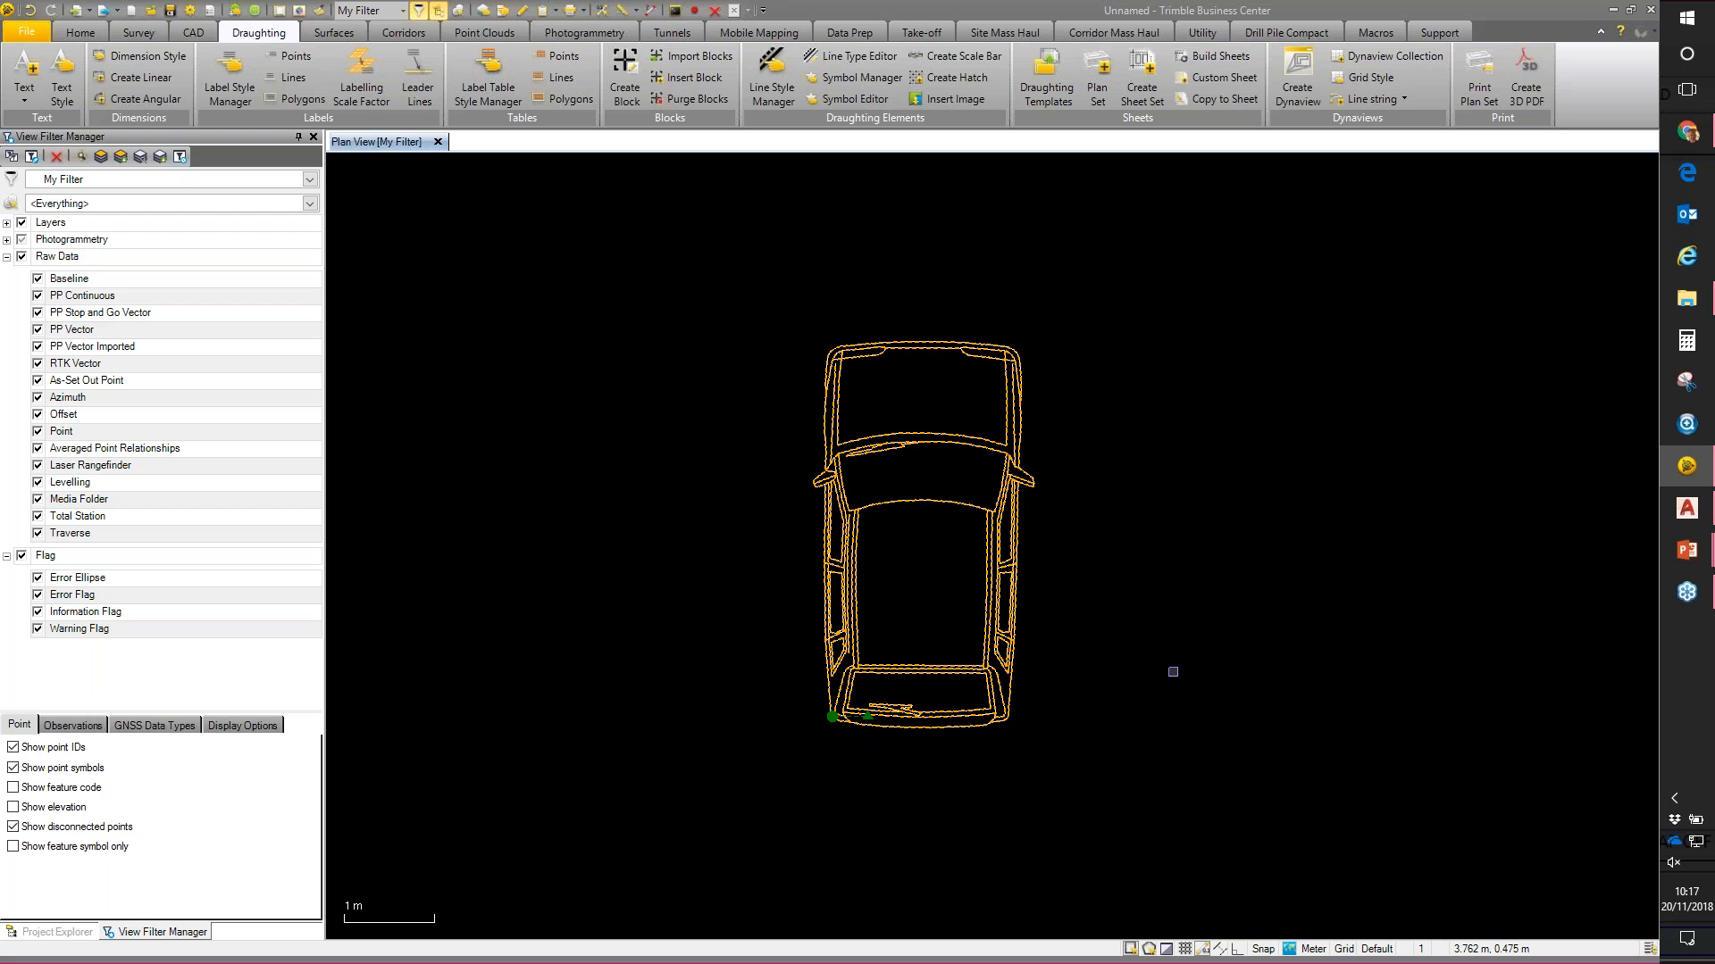
# Step: Delete the exported car block from the plan view
pyautogui.rightClick(931, 445)
pyautogui.click(962, 529)
pyautogui.scroll(5, 973, 484)
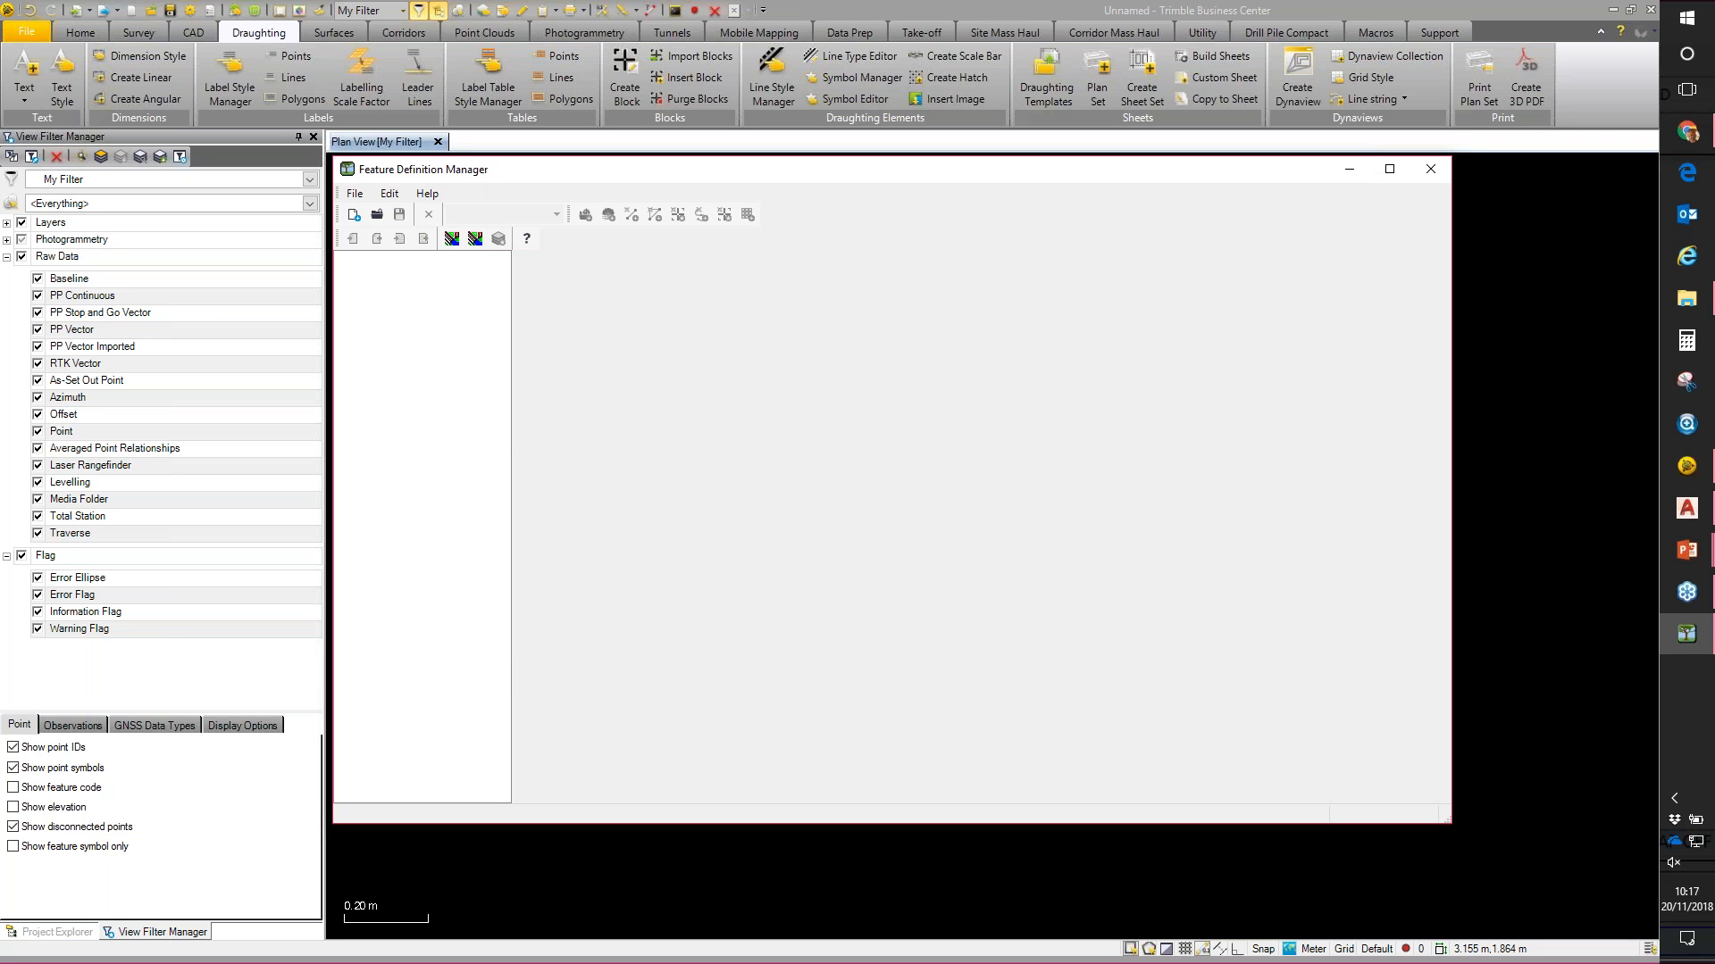
# Step: In Feature Definition Manager, create a new feature definition file with the categories Point Features and Block Features
pyautogui.click(354, 194)
pyautogui.click(391, 216)
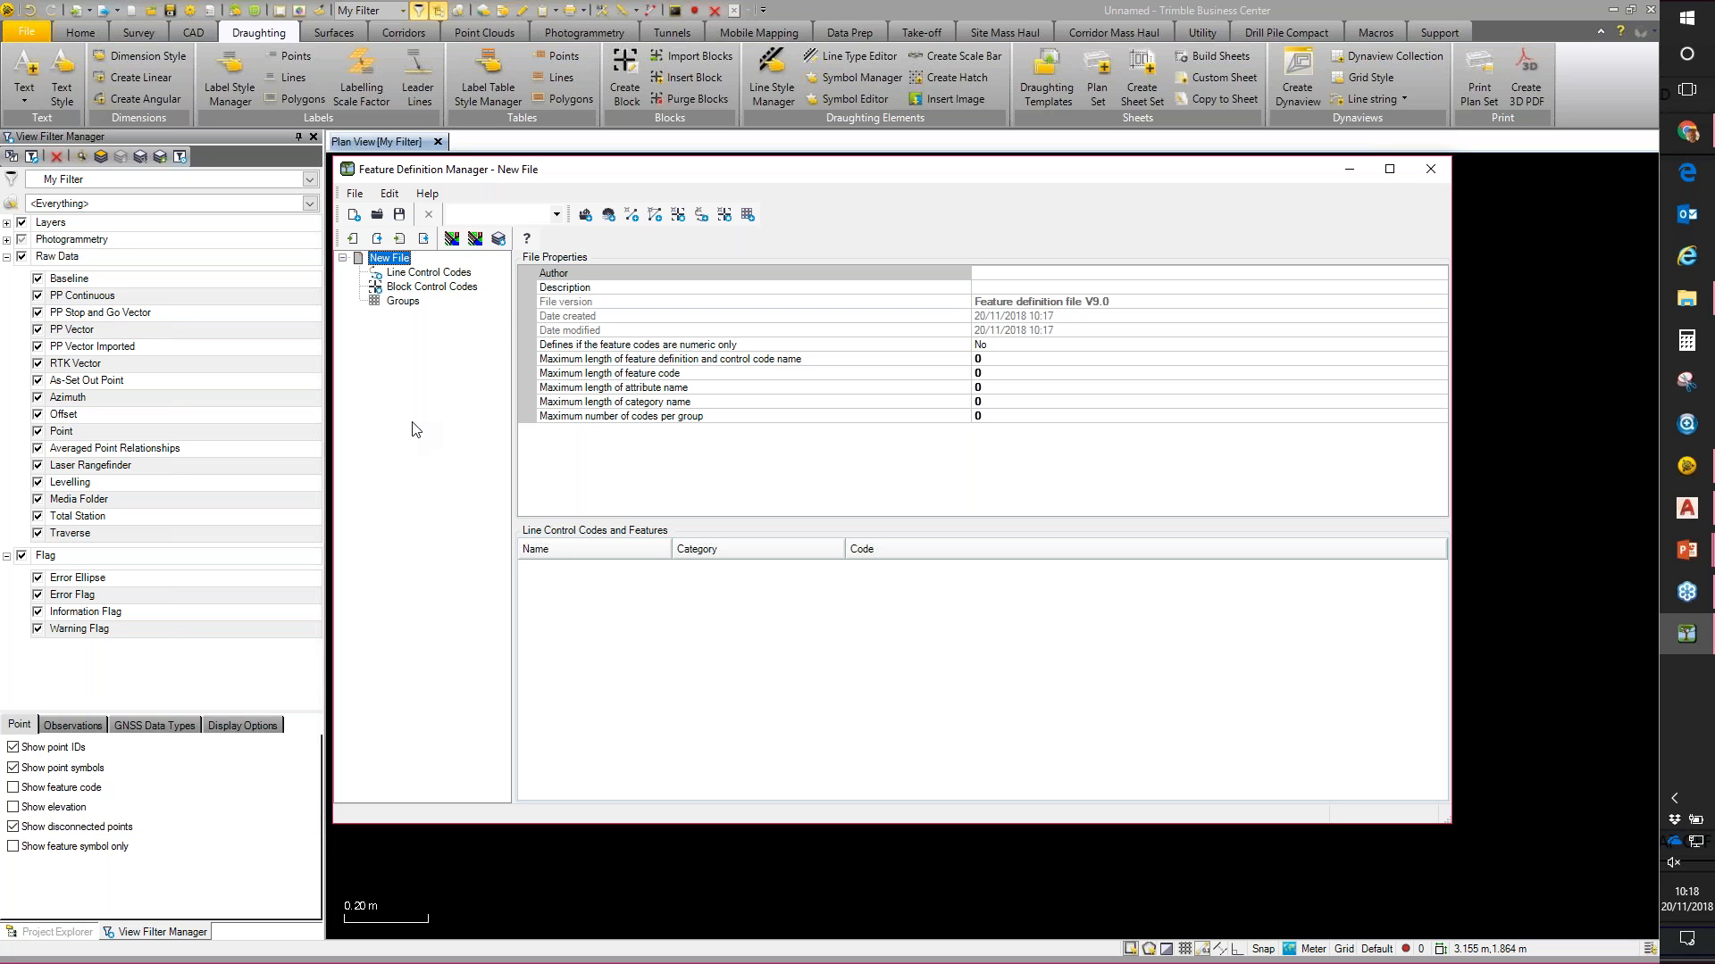
pyautogui.click(585, 216)
pyautogui.write('Point Features')
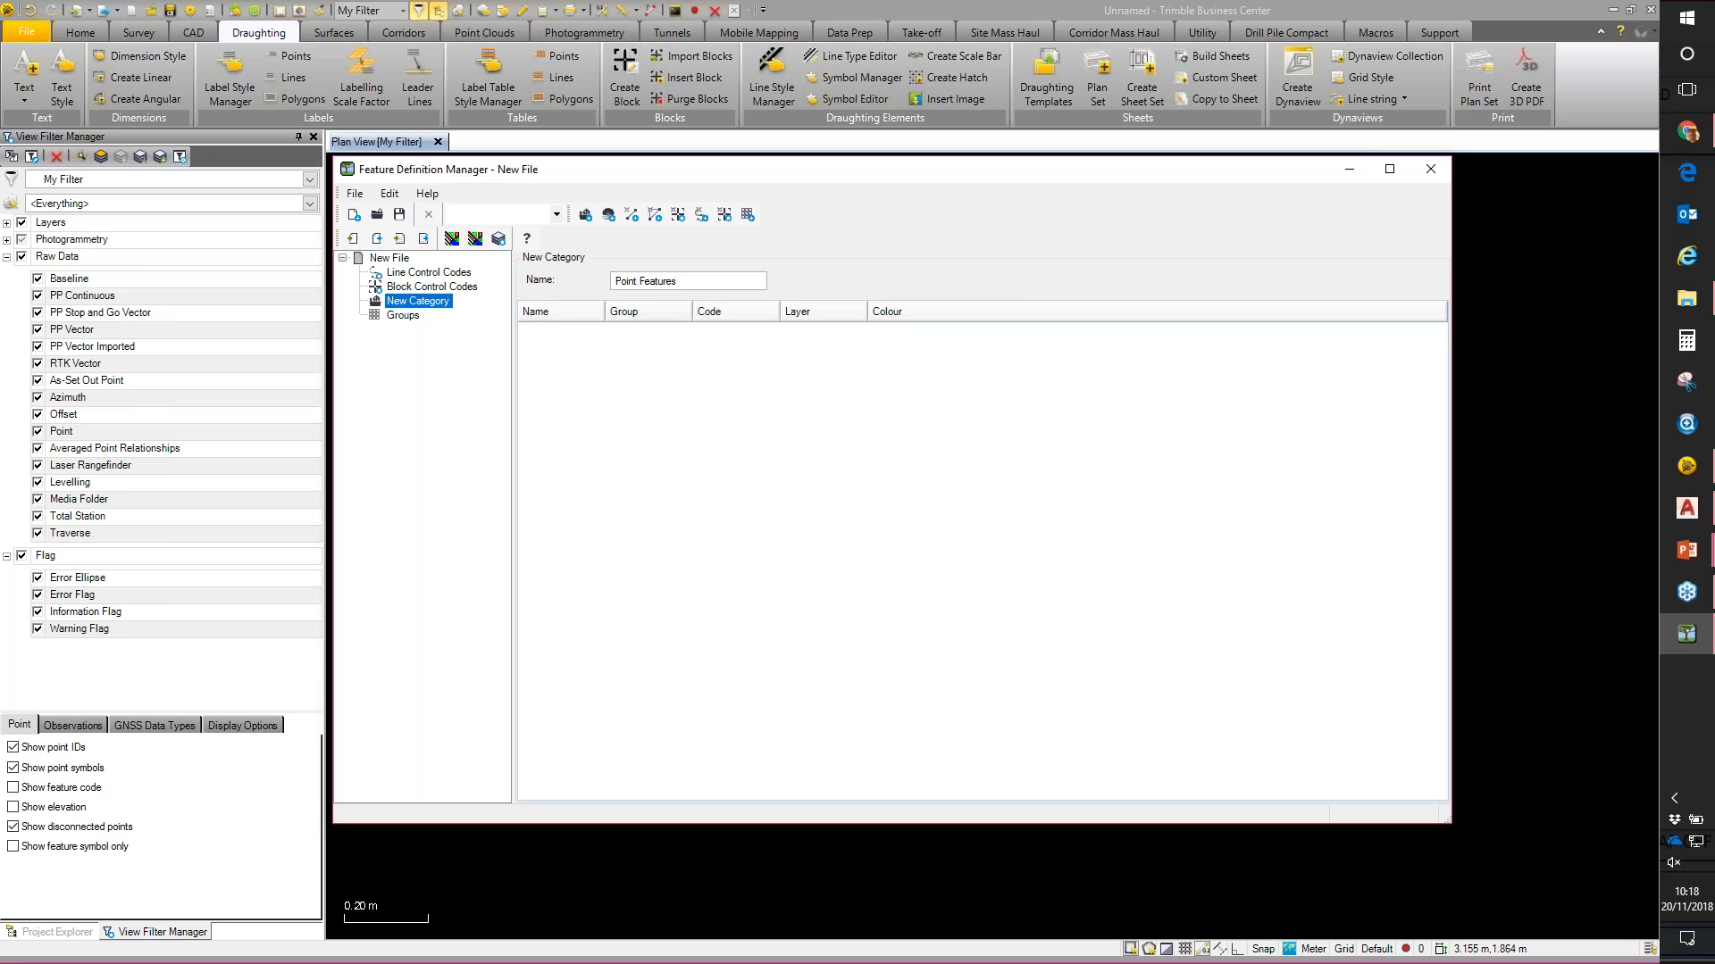
pyautogui.press('Return')
pyautogui.click(585, 216)
pyautogui.write('Block Features')
pyautogui.press('Return')
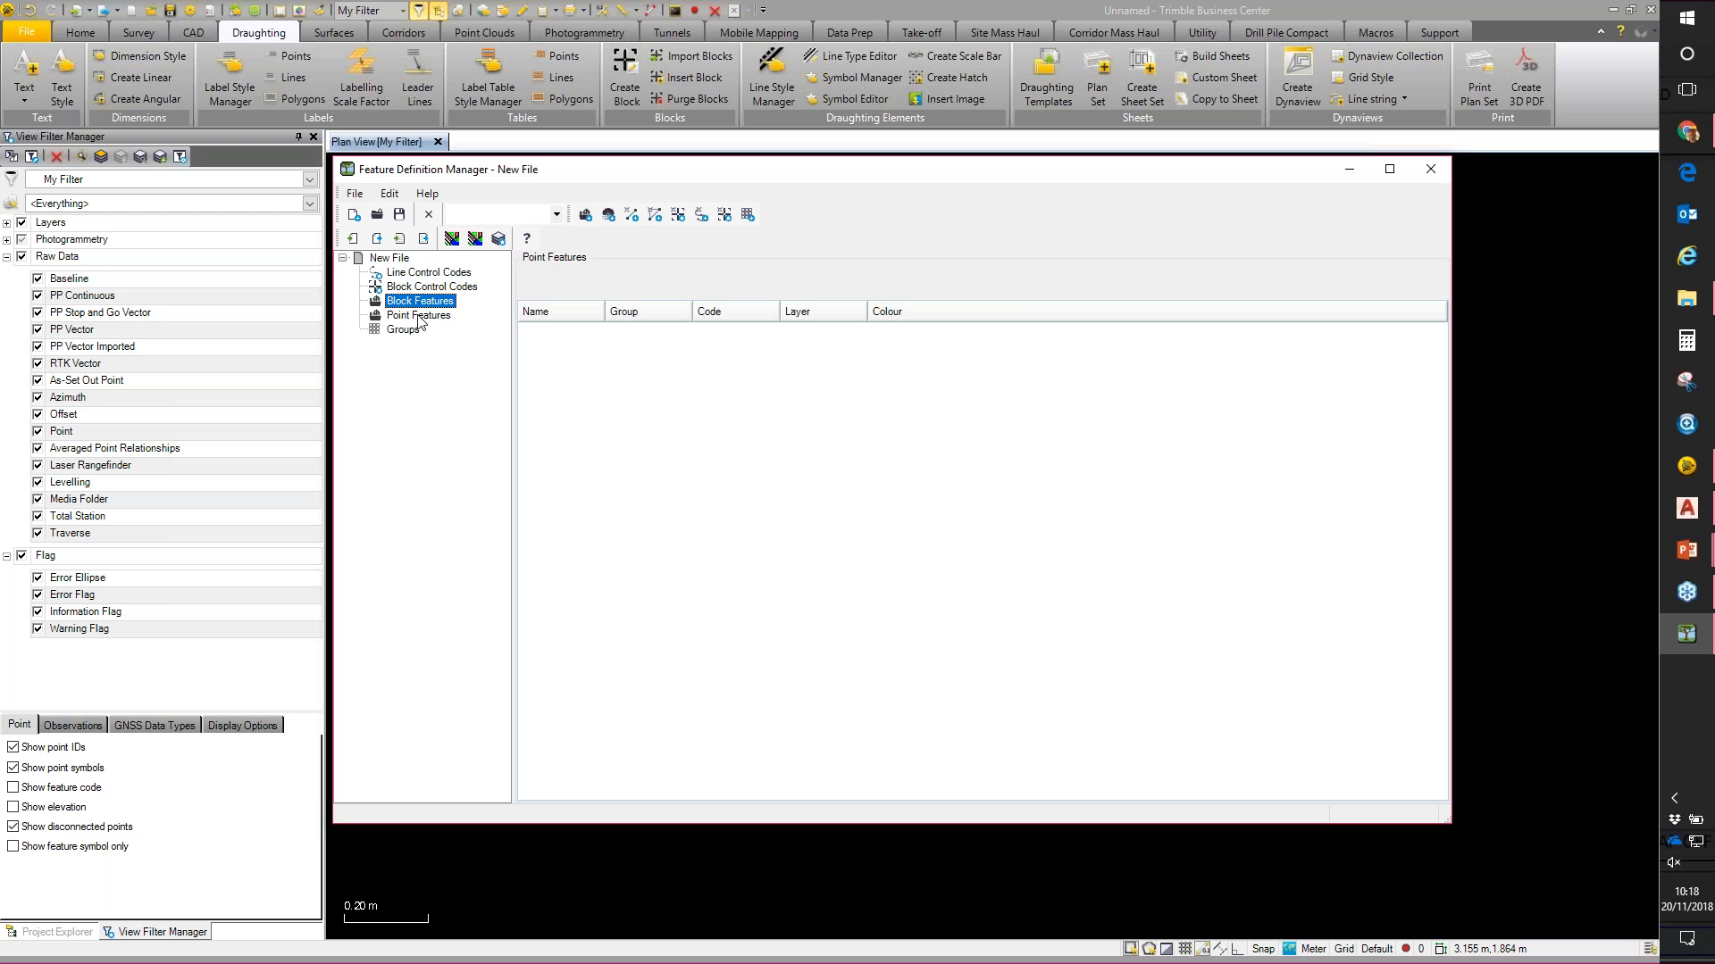
# Step: Start a new point feature definition in the Point Features category, named Spot Level with code PSL
pyautogui.click(433, 317)
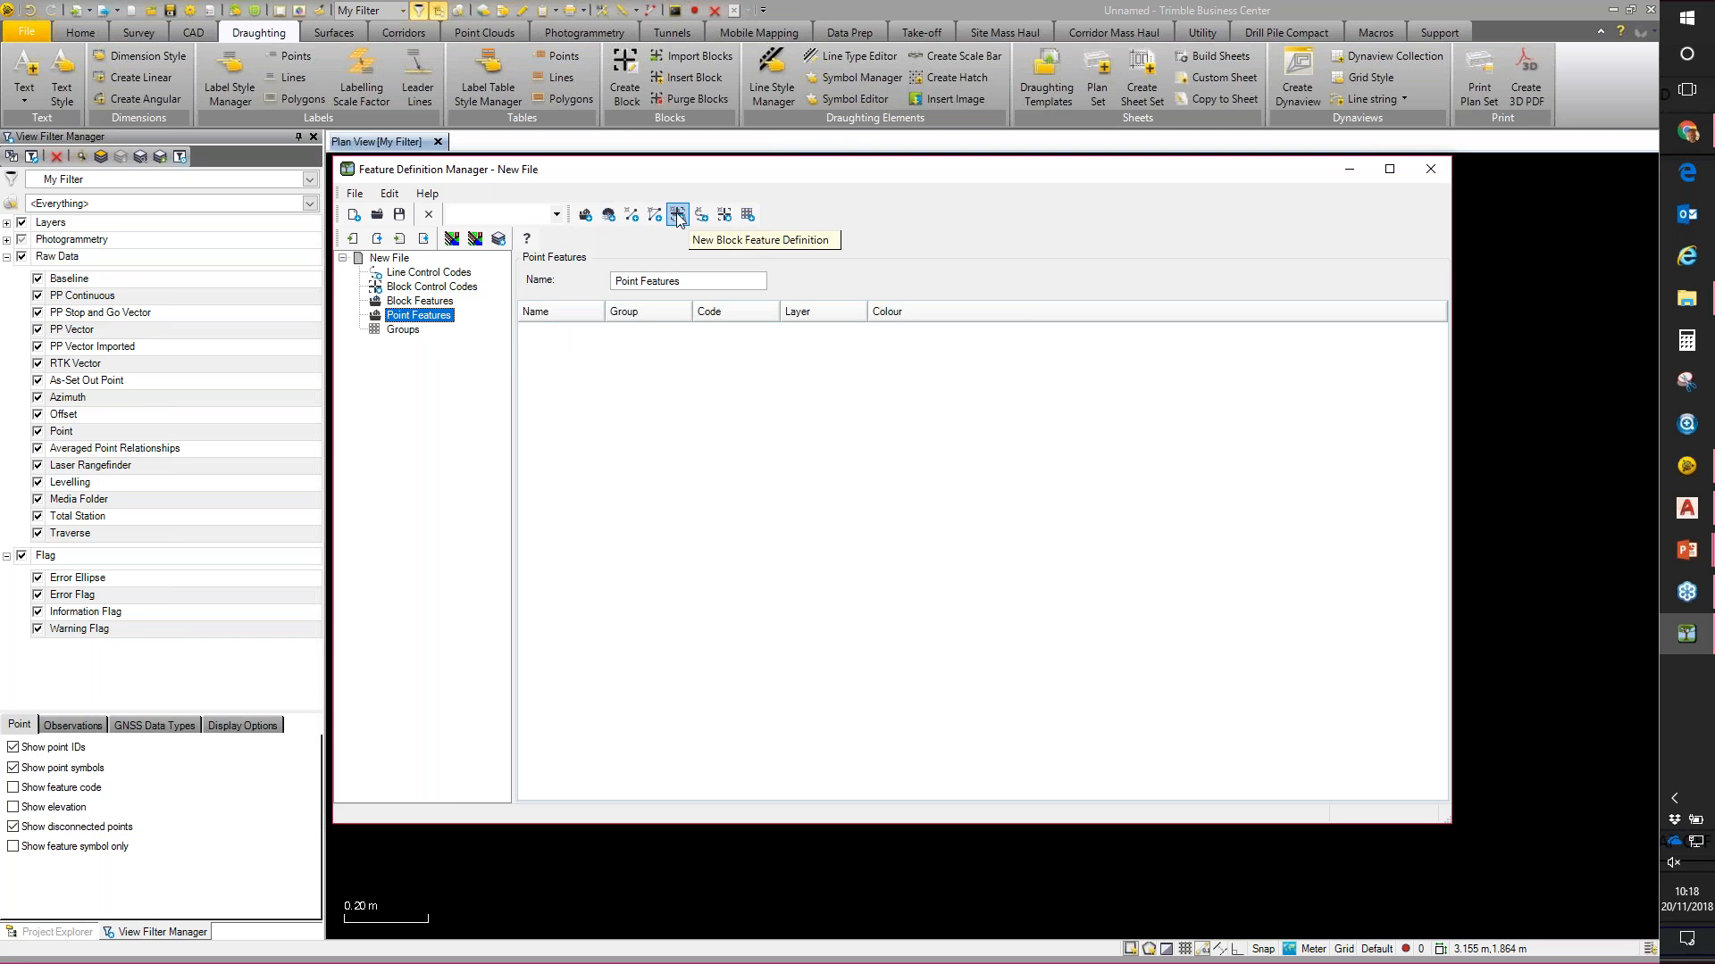
pyautogui.click(610, 222)
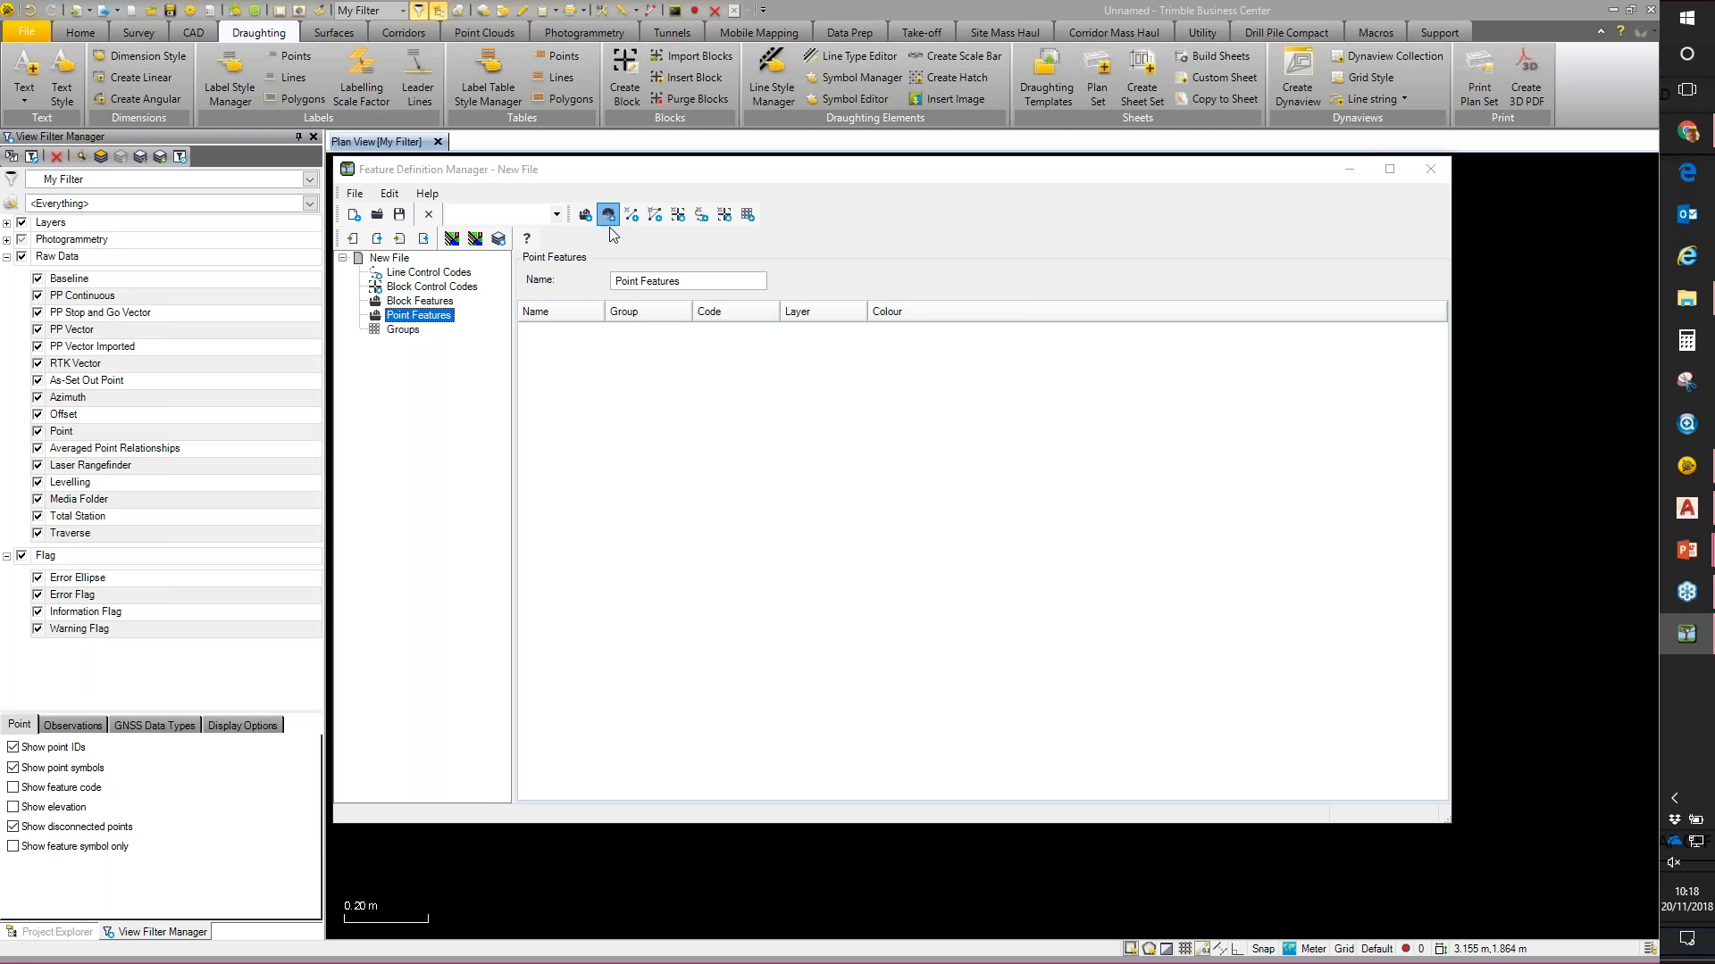
pyautogui.write('Sp')
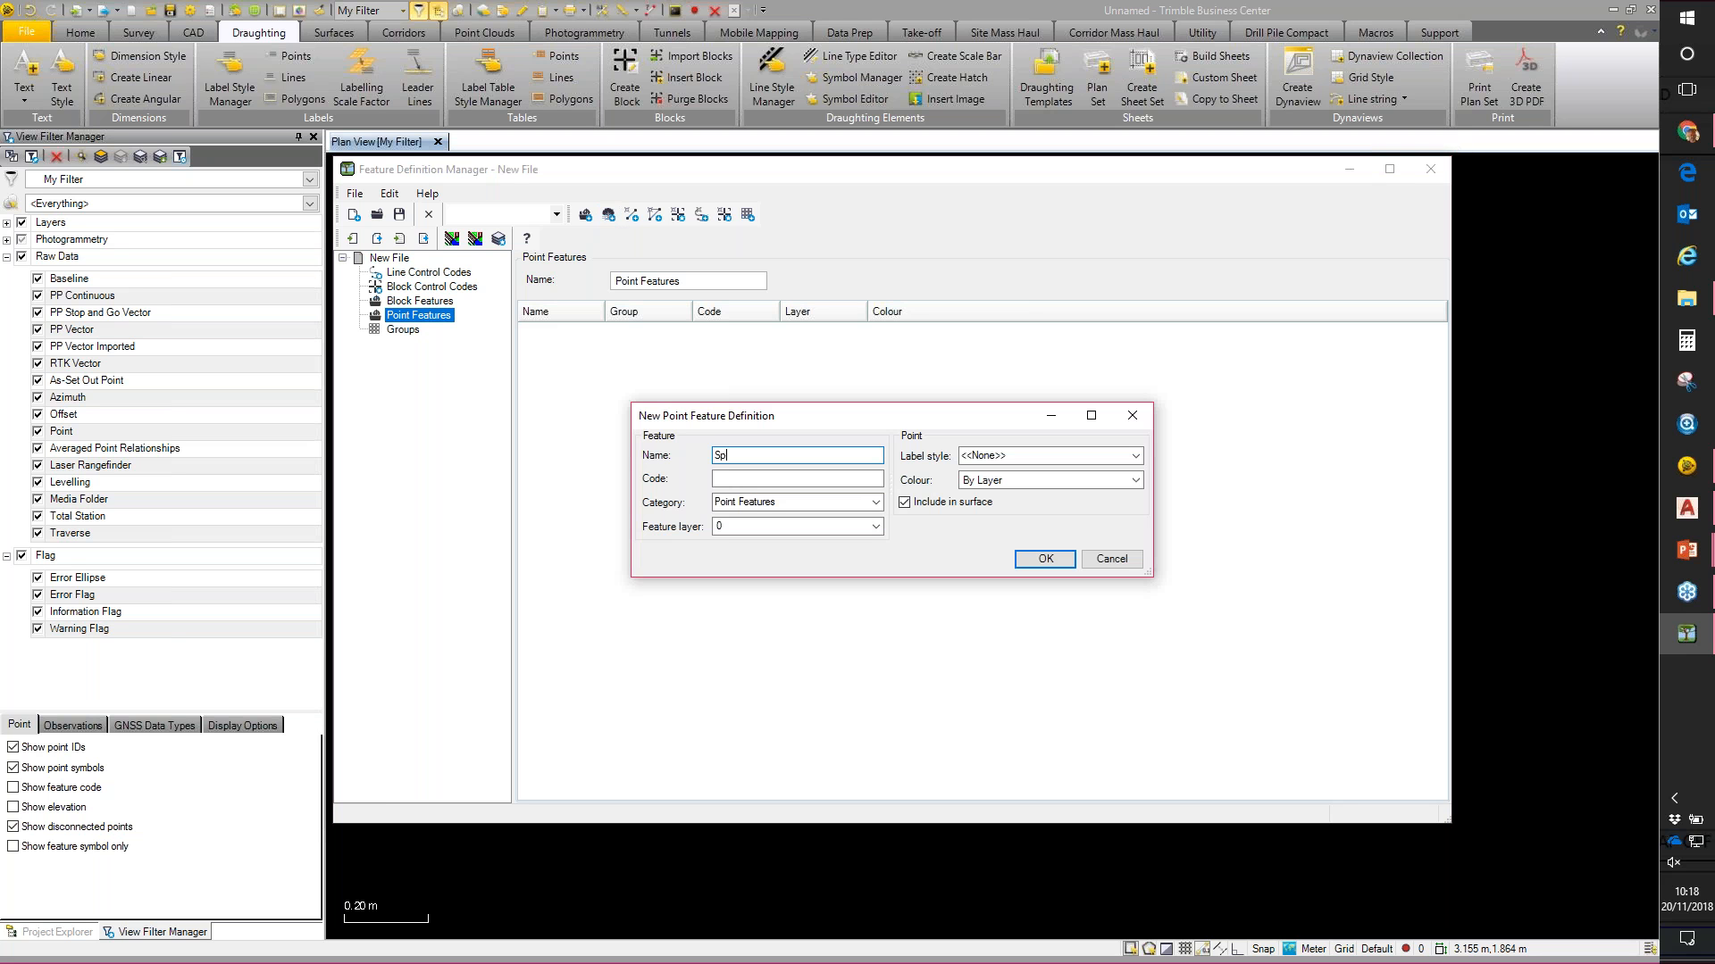
pyautogui.write('ot Leve')
pyautogui.write('PSL')
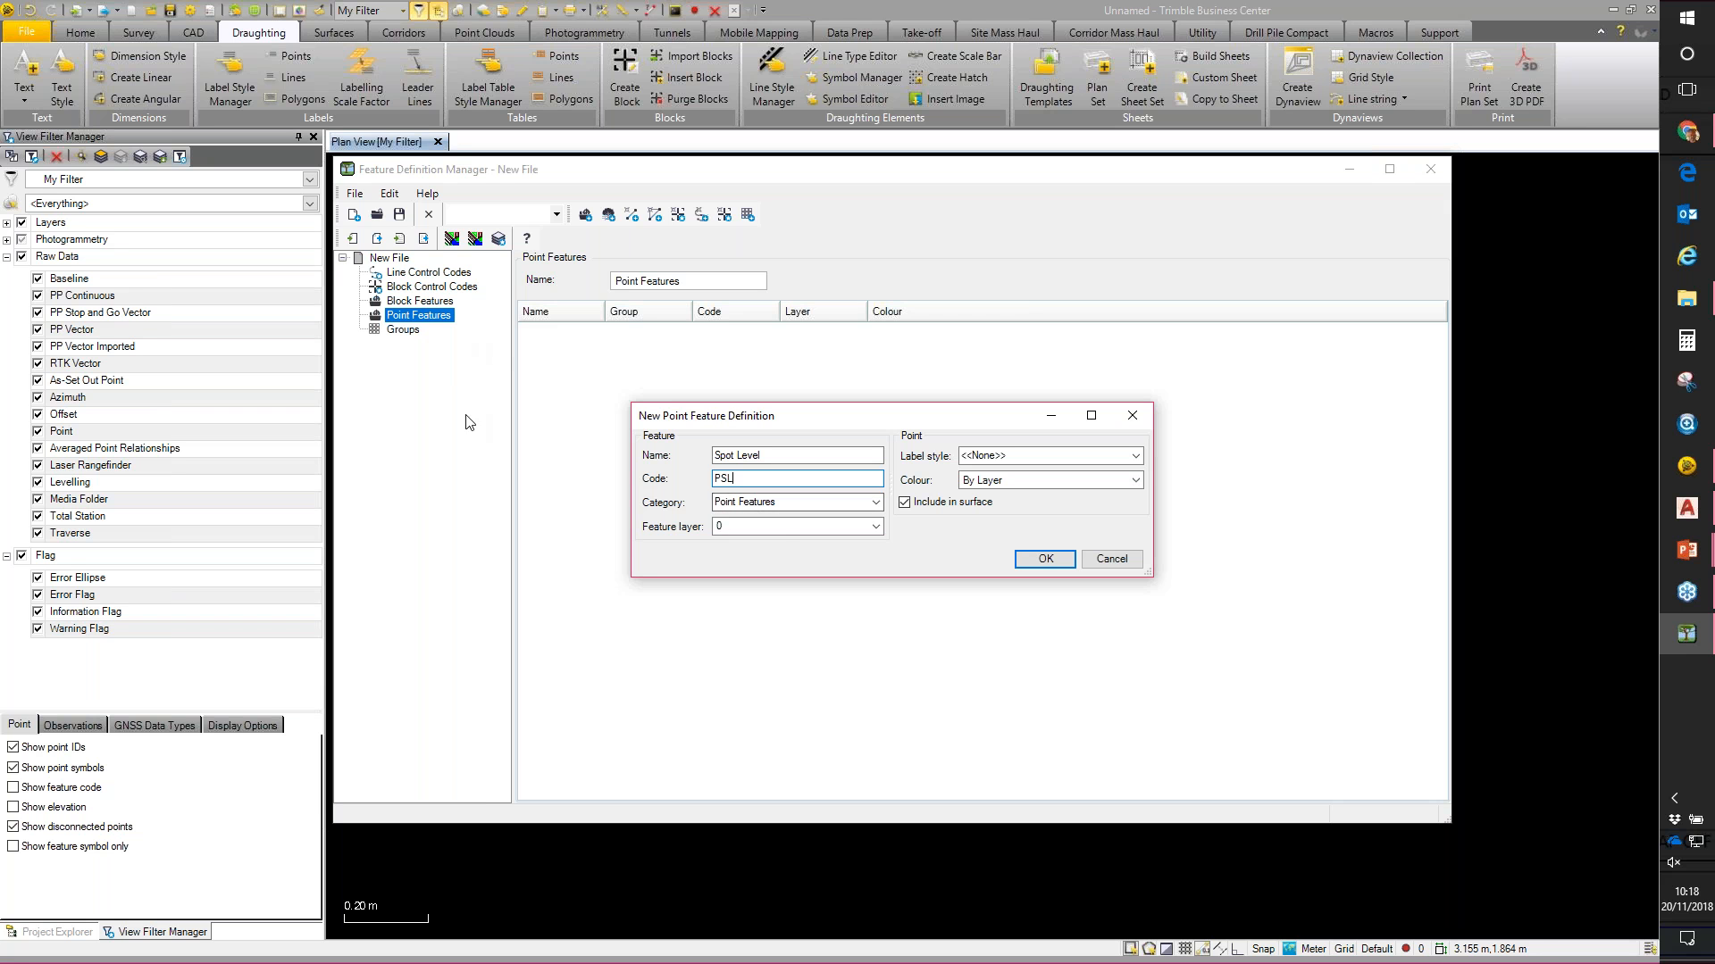
pyautogui.click(1135, 457)
pyautogui.click(987, 498)
pyautogui.moveTo(1003, 450); pyautogui.dragTo(1050, 351)
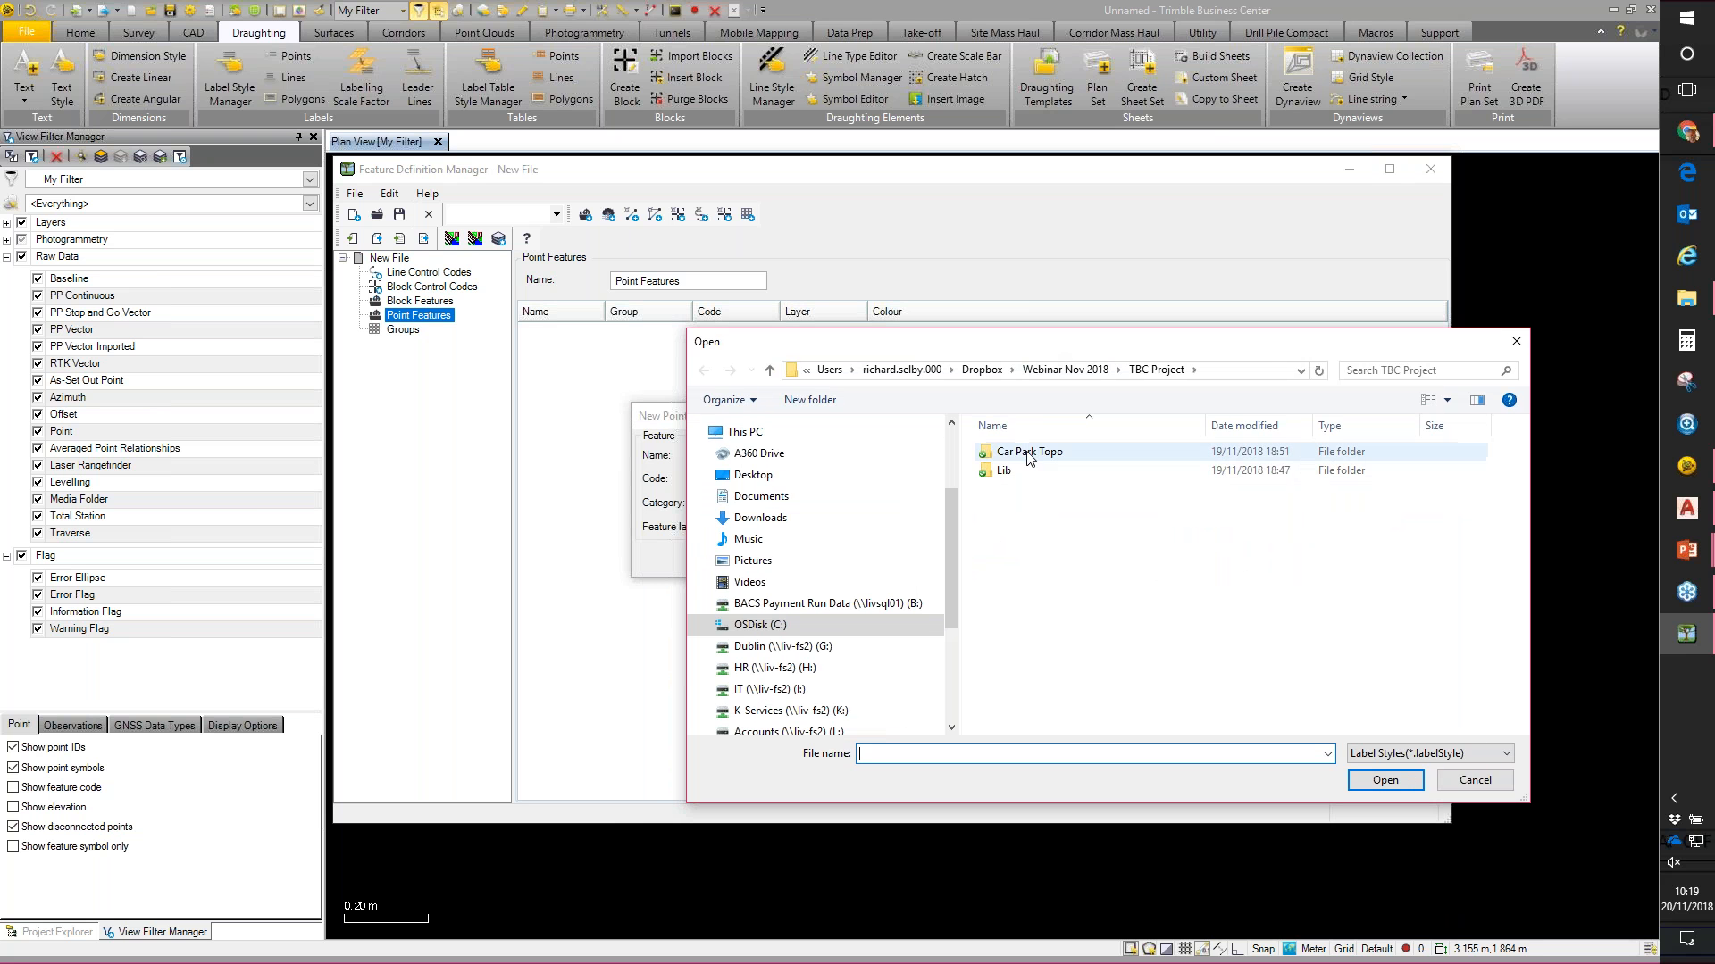
pyautogui.doubleClick(1003, 470)
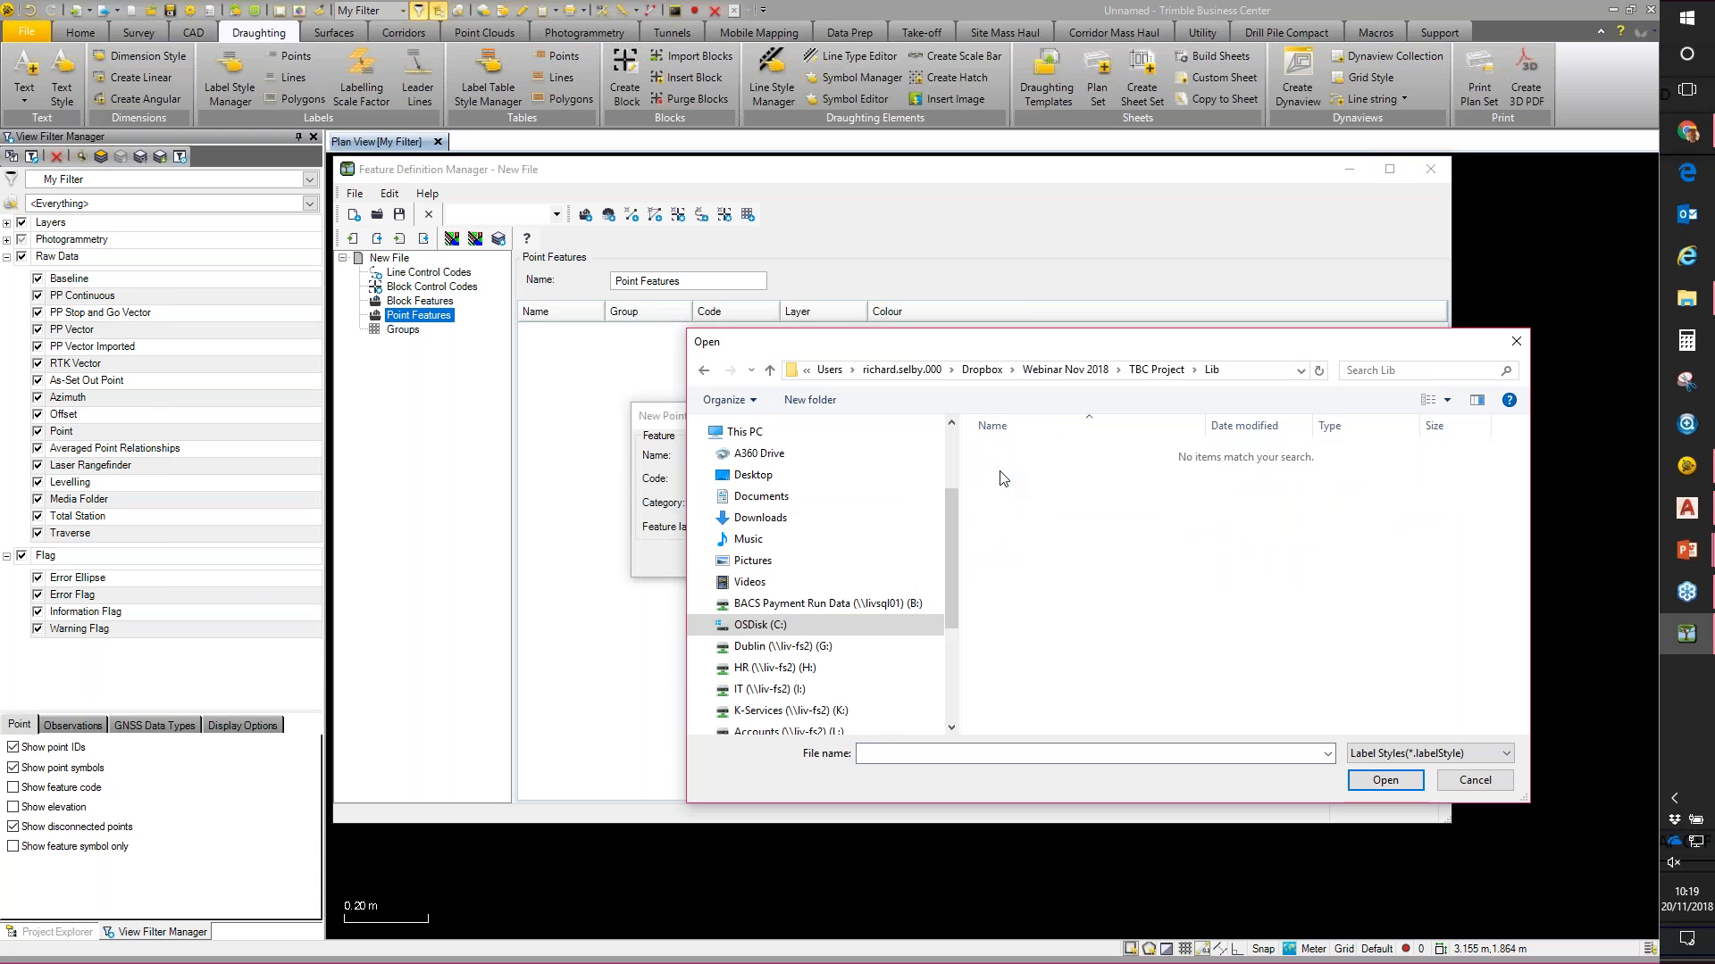
pyautogui.click(1067, 373)
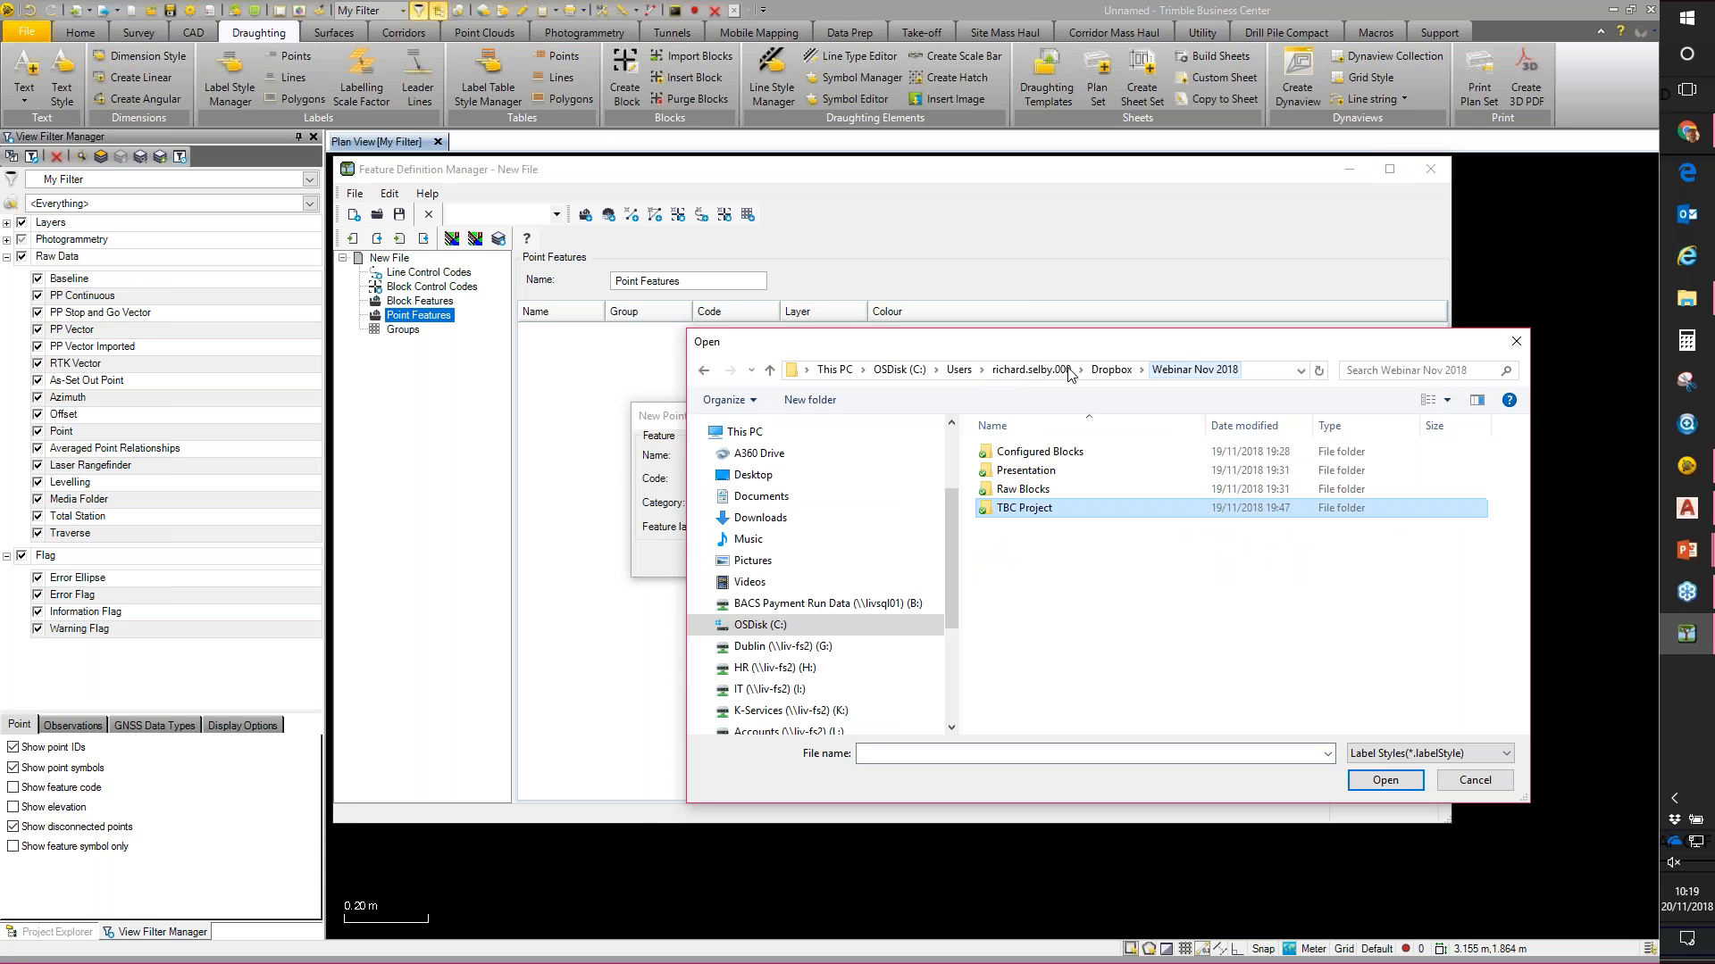
pyautogui.doubleClick(1022, 508)
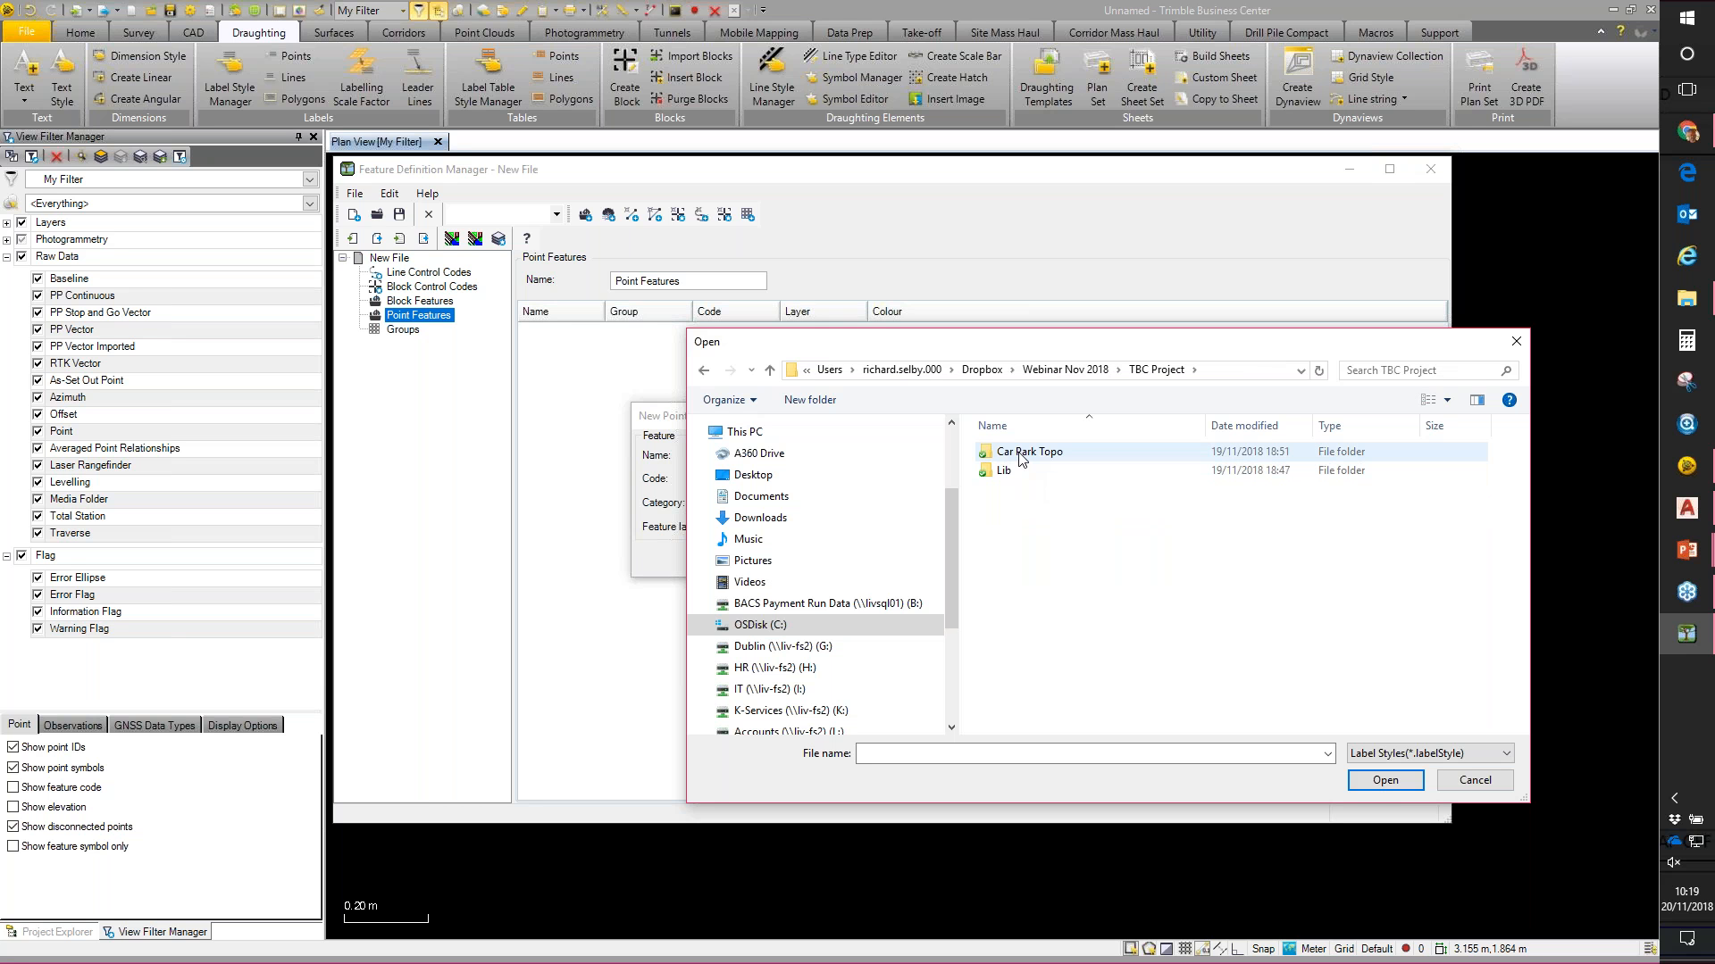
pyautogui.doubleClick(1003, 471)
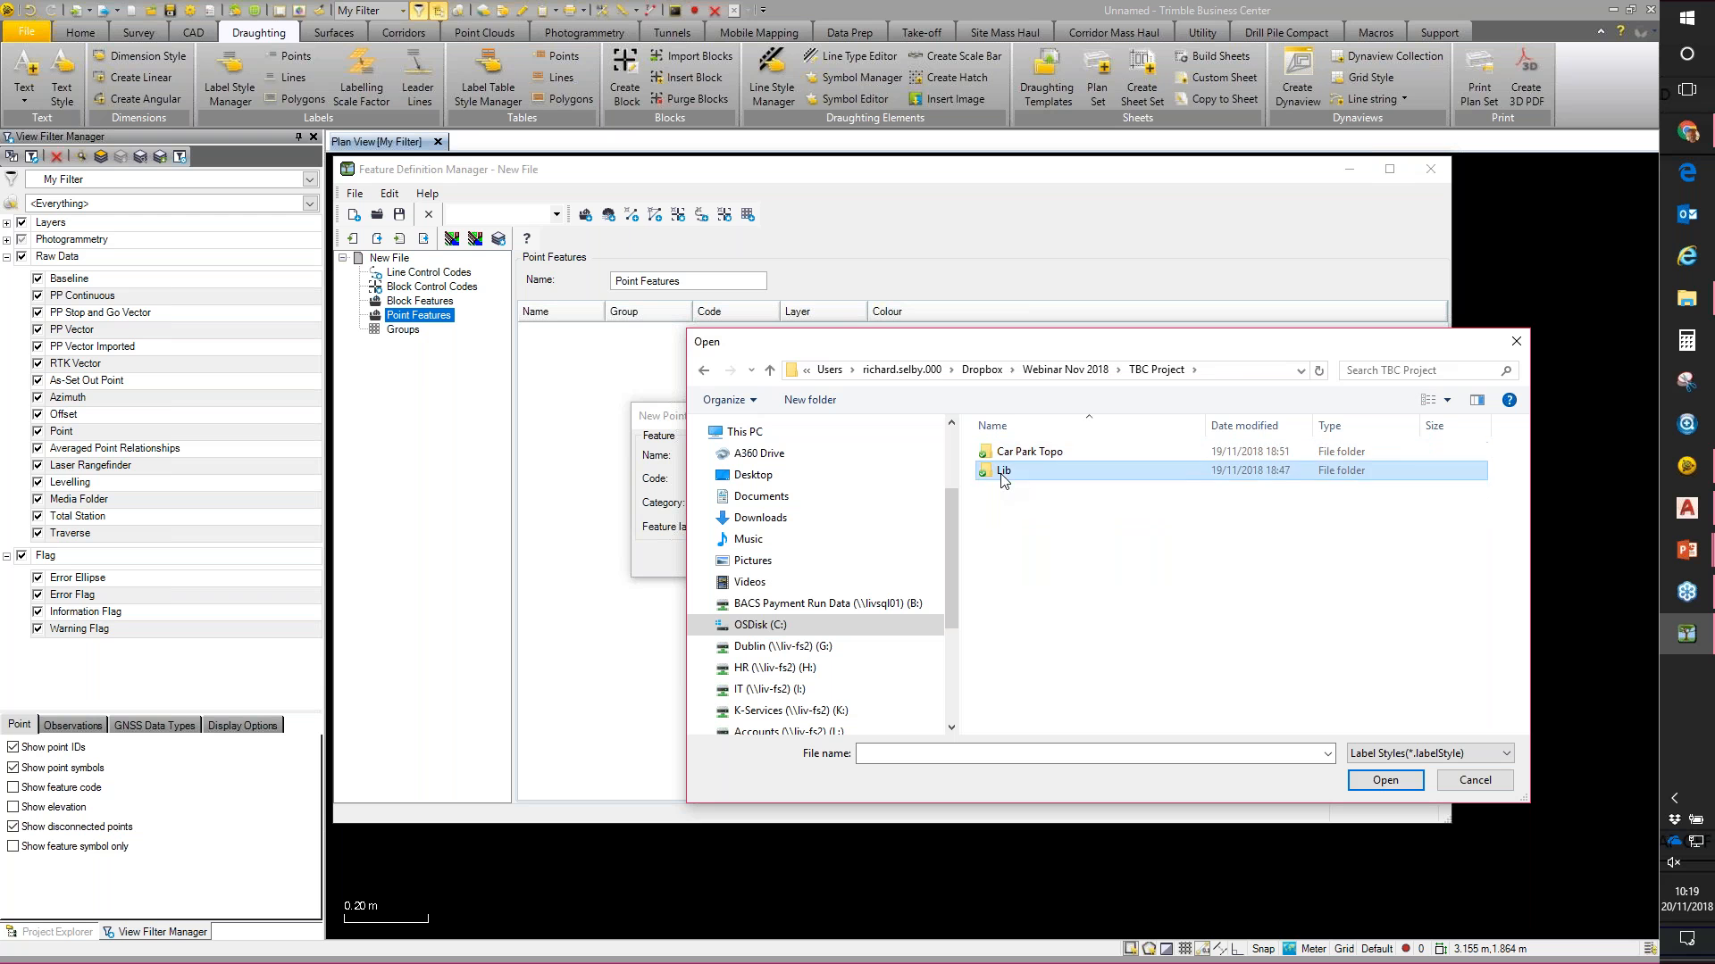
pyautogui.click(983, 371)
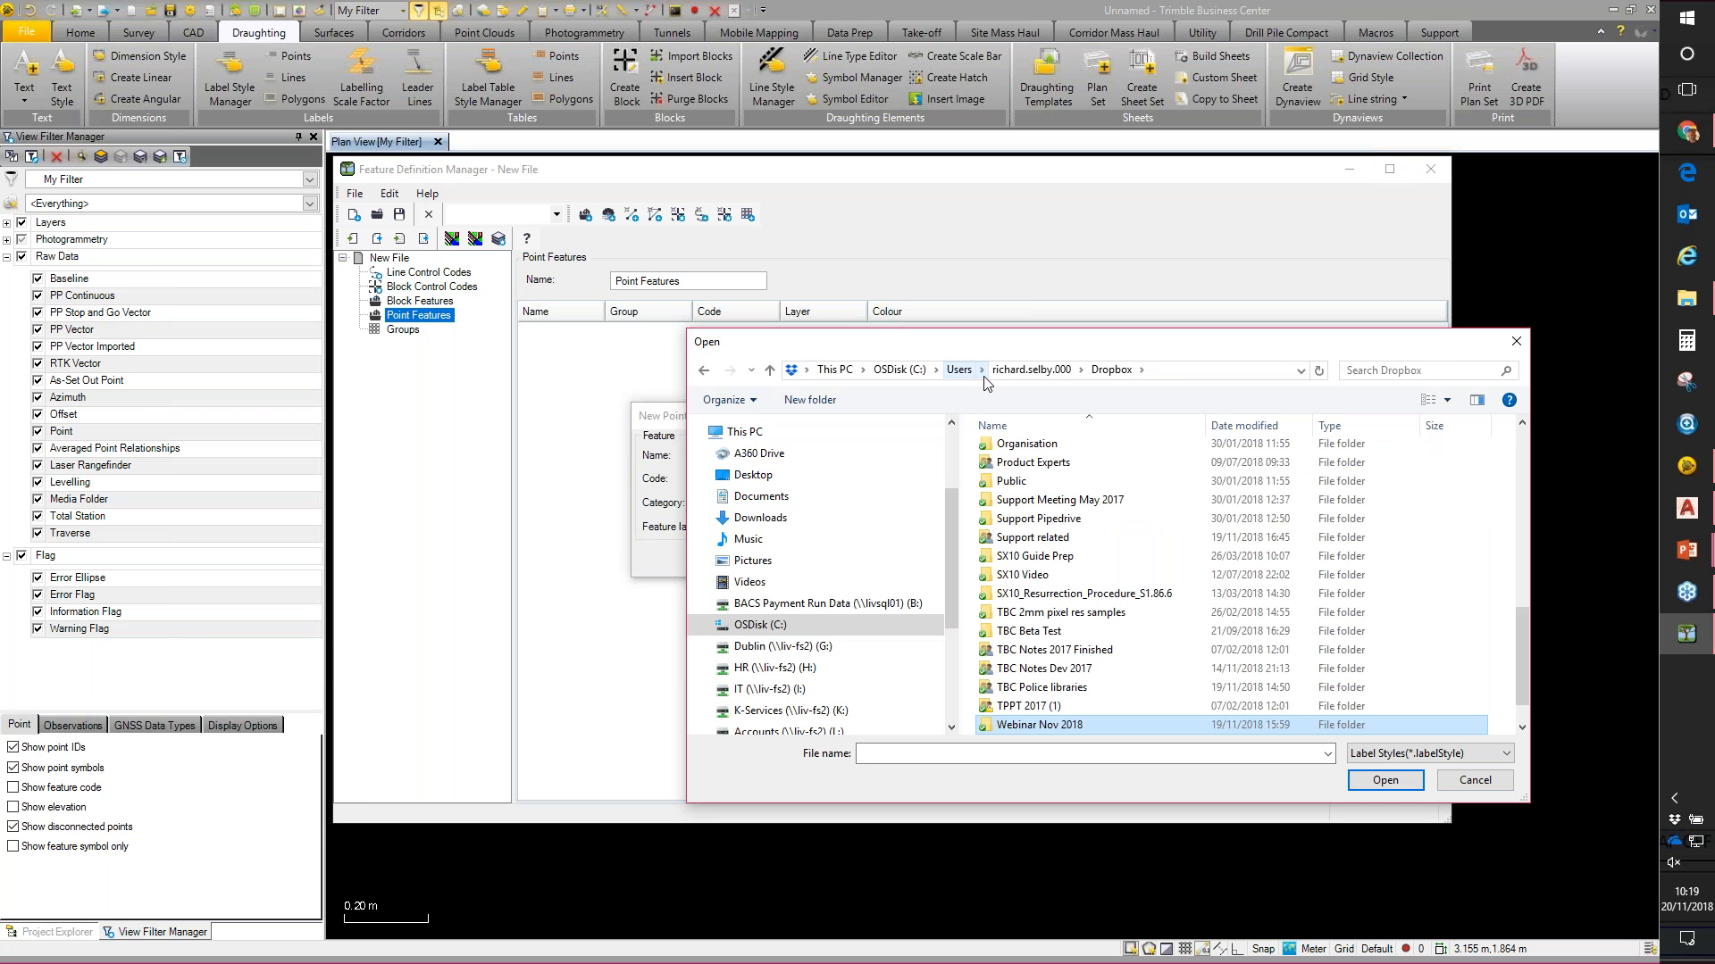
pyautogui.moveTo(1004, 350); pyautogui.dragTo(1016, 415)
pyautogui.click(1481, 858)
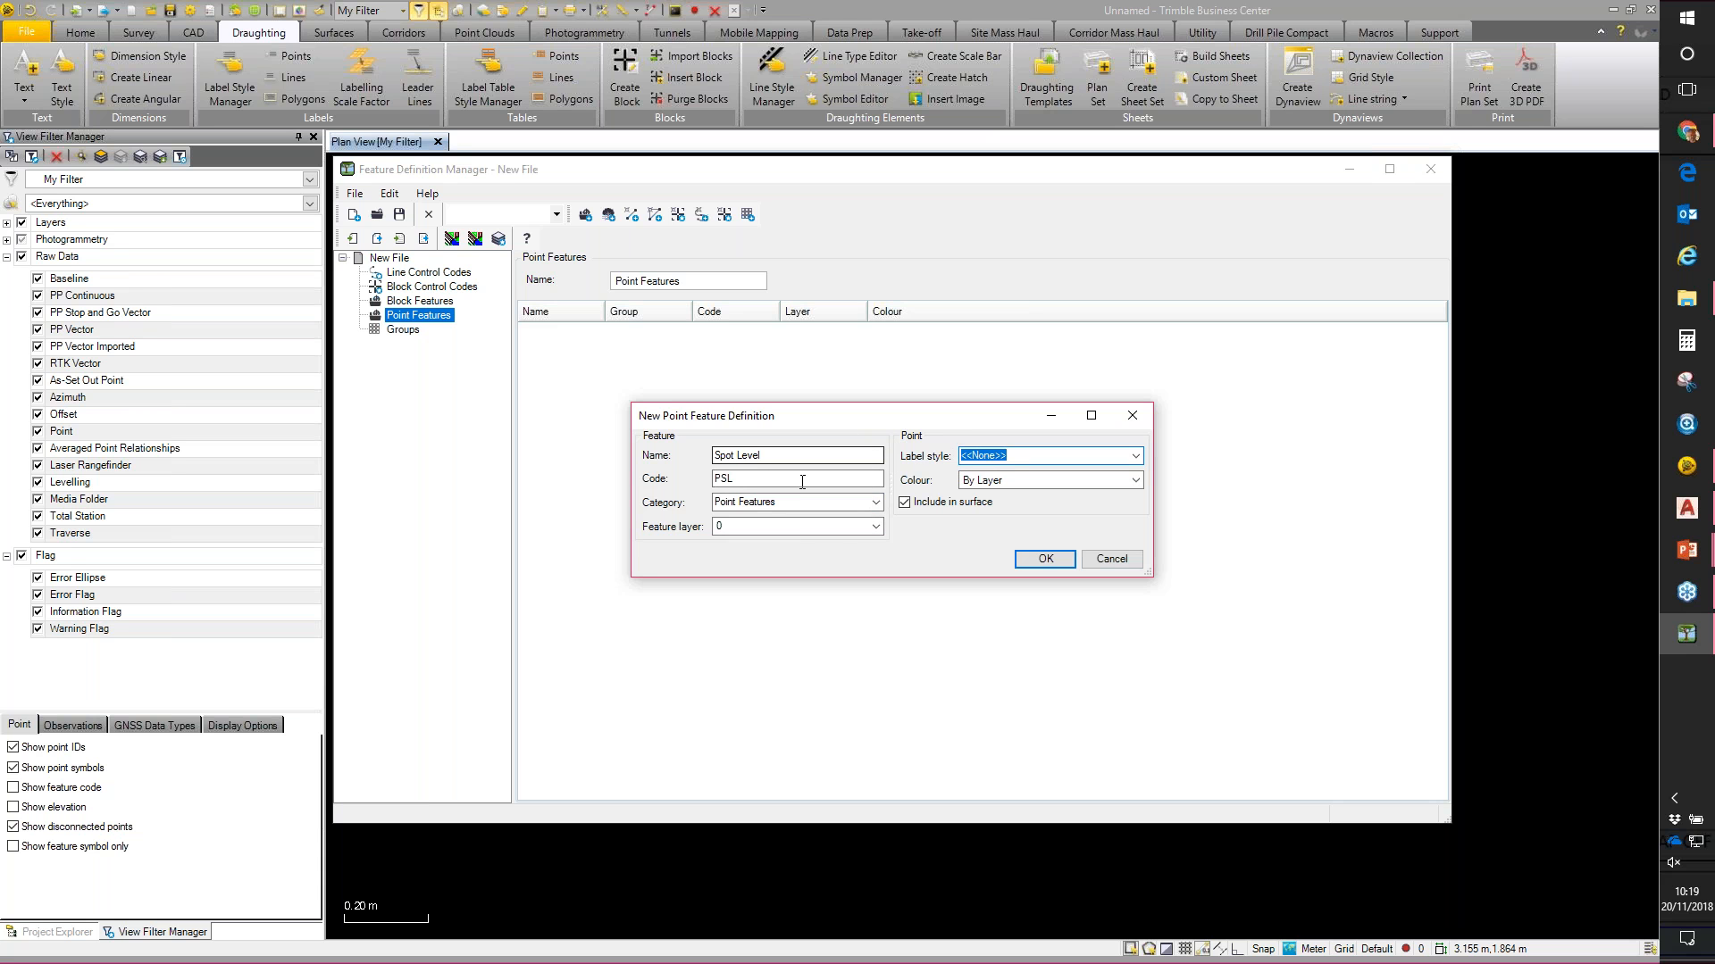
# Step: Add a new layer named Spot Levels from the feature layer setting and confirm the Spot Level point feature definition
pyautogui.click(876, 527)
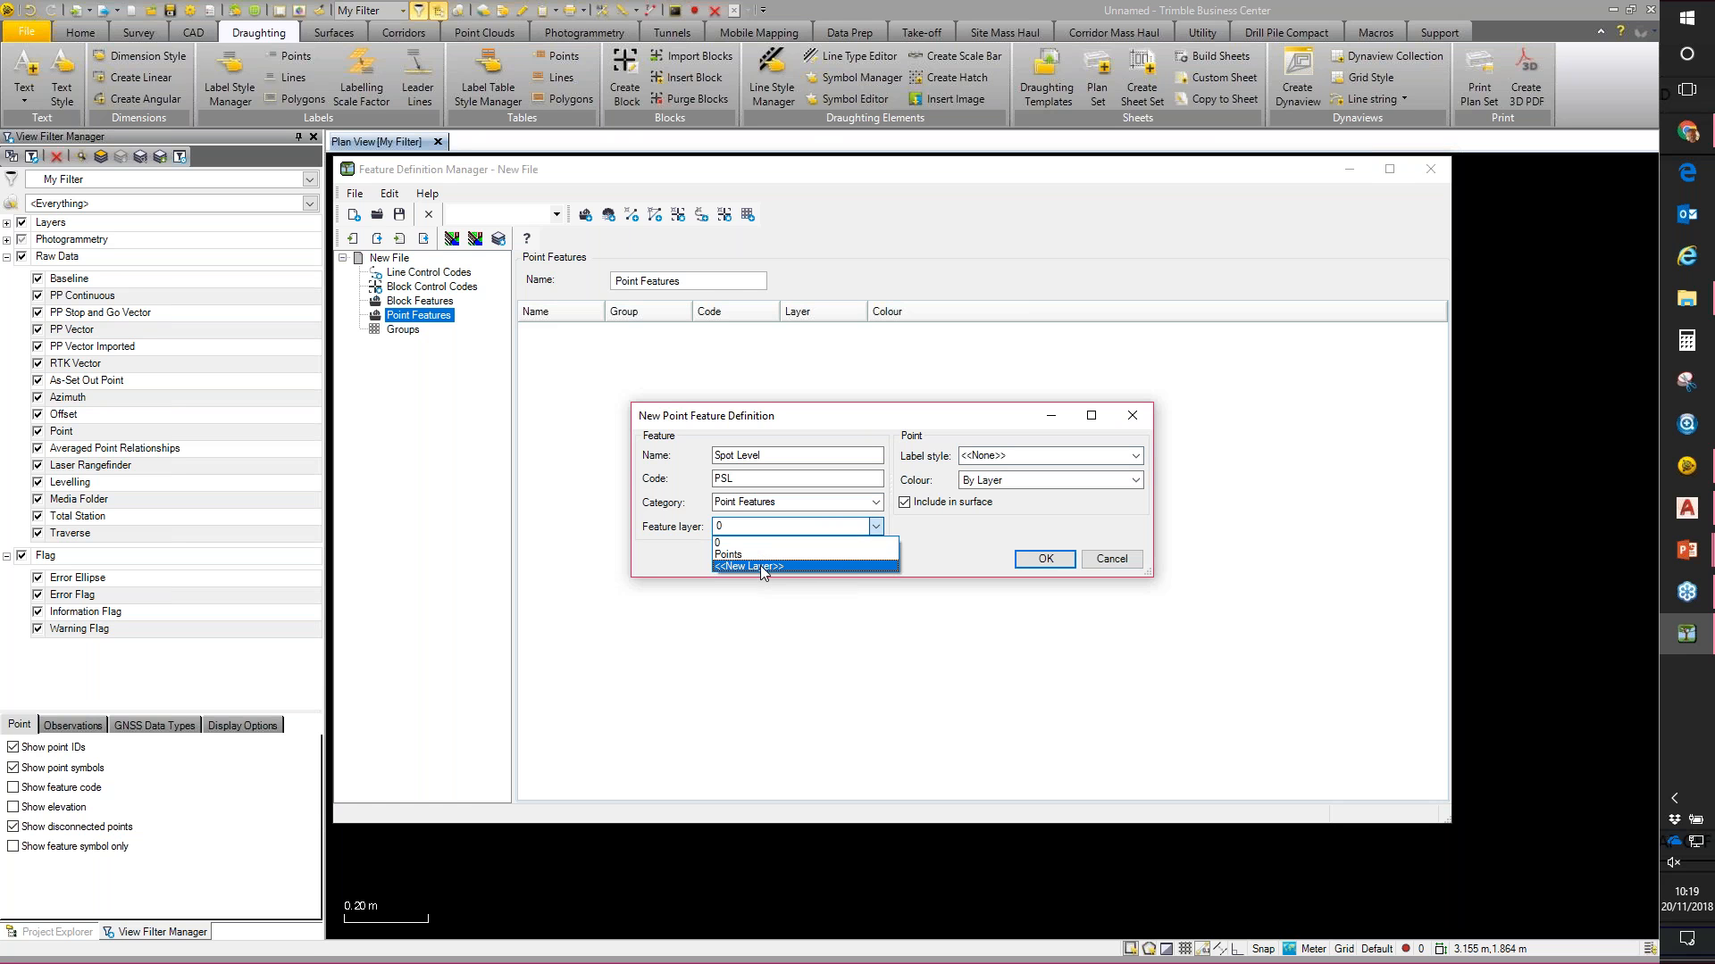
pyautogui.click(759, 566)
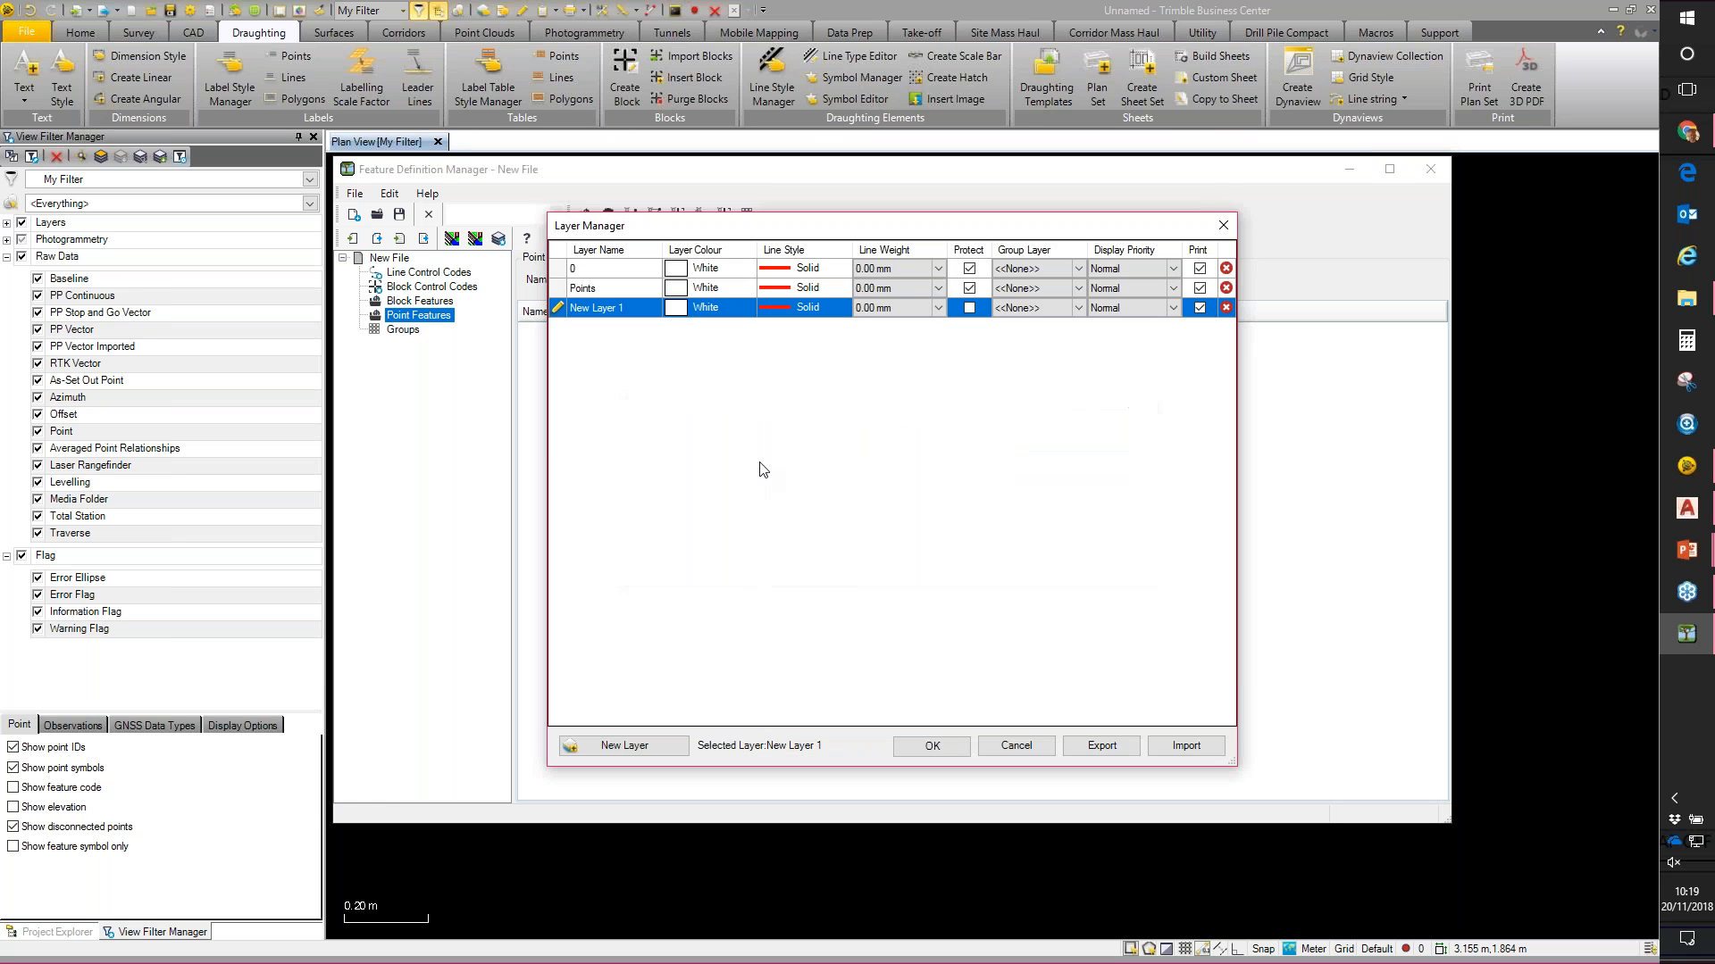
pyautogui.click(633, 308)
pyautogui.press('BackSpace')
pyautogui.press('BackSpace')
pyautogui.press('BackSpace')
pyautogui.press('BackSpace')
pyautogui.press('BackSpace')
pyautogui.press('BackSpace')
pyautogui.press('BackSpace')
pyautogui.press('BackSpace')
pyautogui.press('BackSpace')
pyautogui.press('BackSpace')
pyautogui.write('Spot Levels')
pyautogui.click(931, 745)
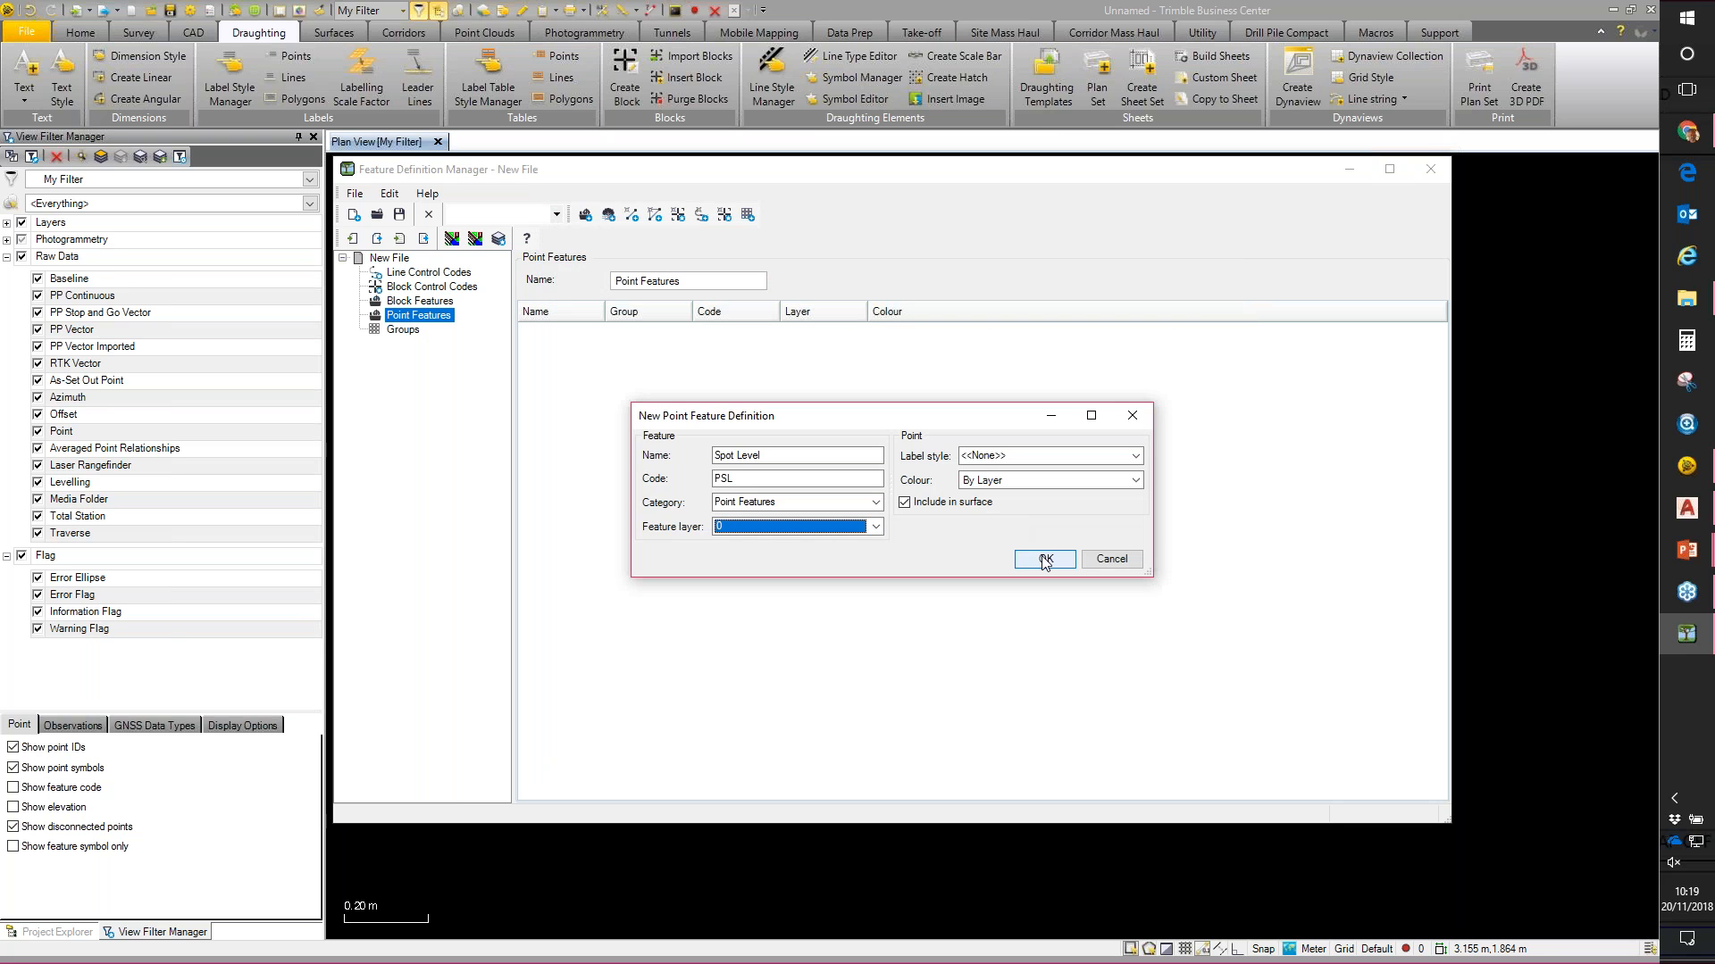
pyautogui.click(1044, 560)
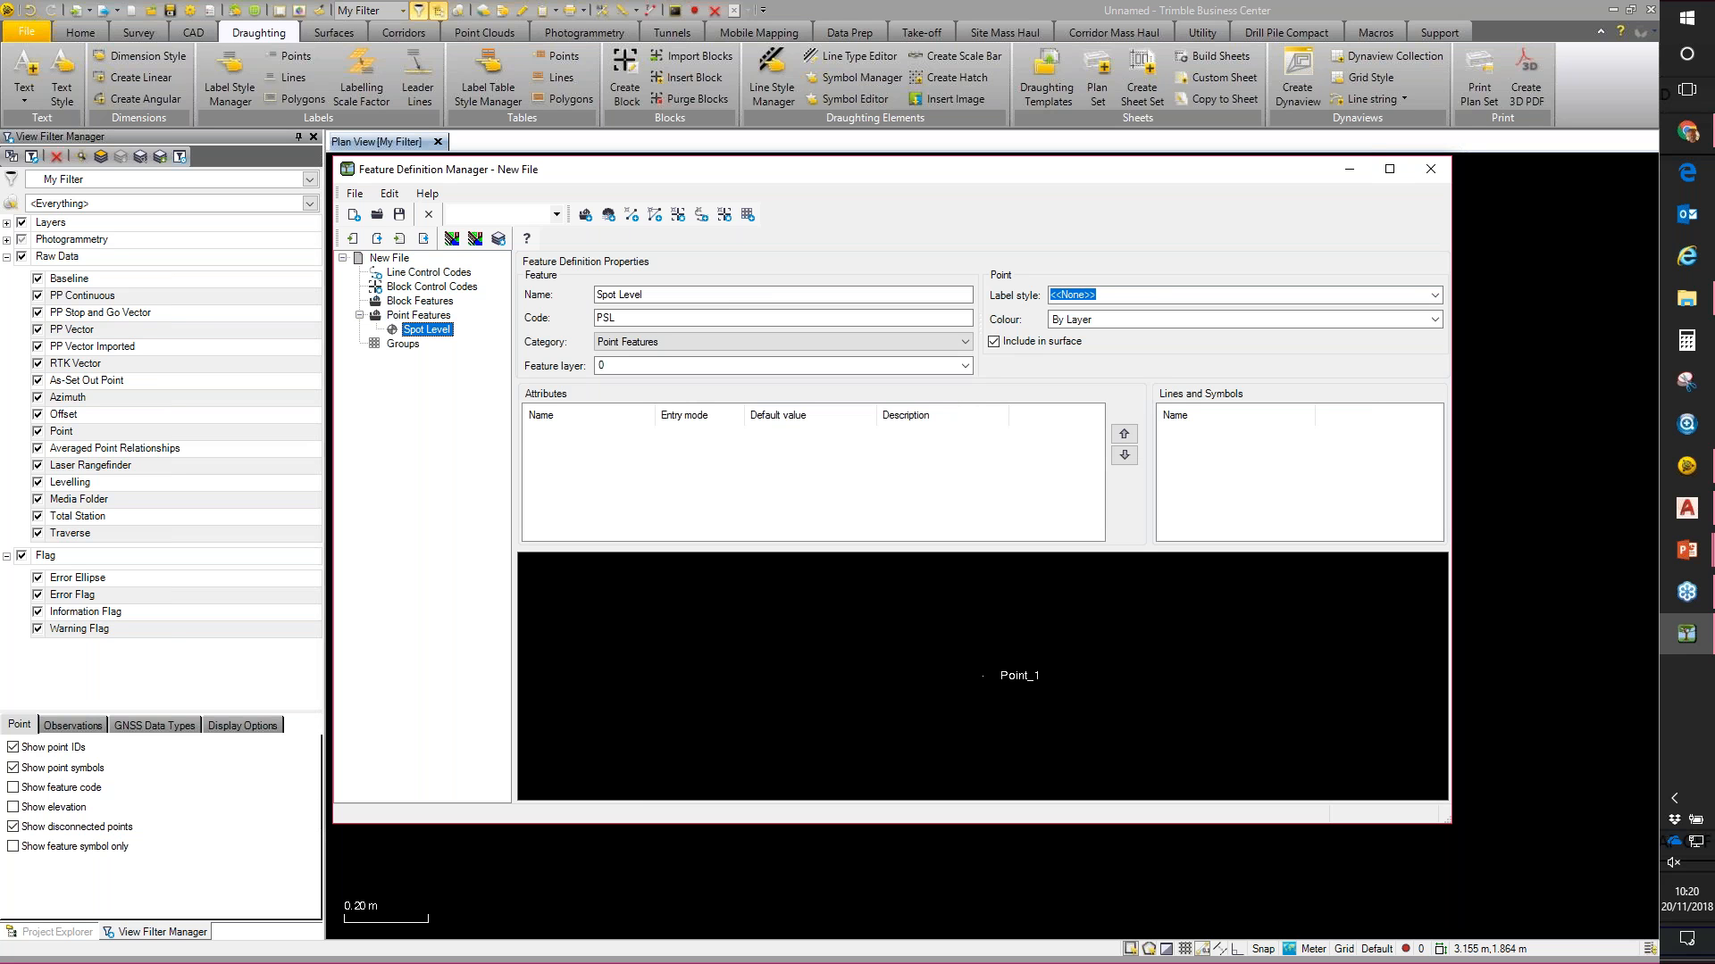
# Step: Start a new symbol named Plus Simple for the Spot Level feature and open the import of symbols for it
pyautogui.rightClick(1212, 461)
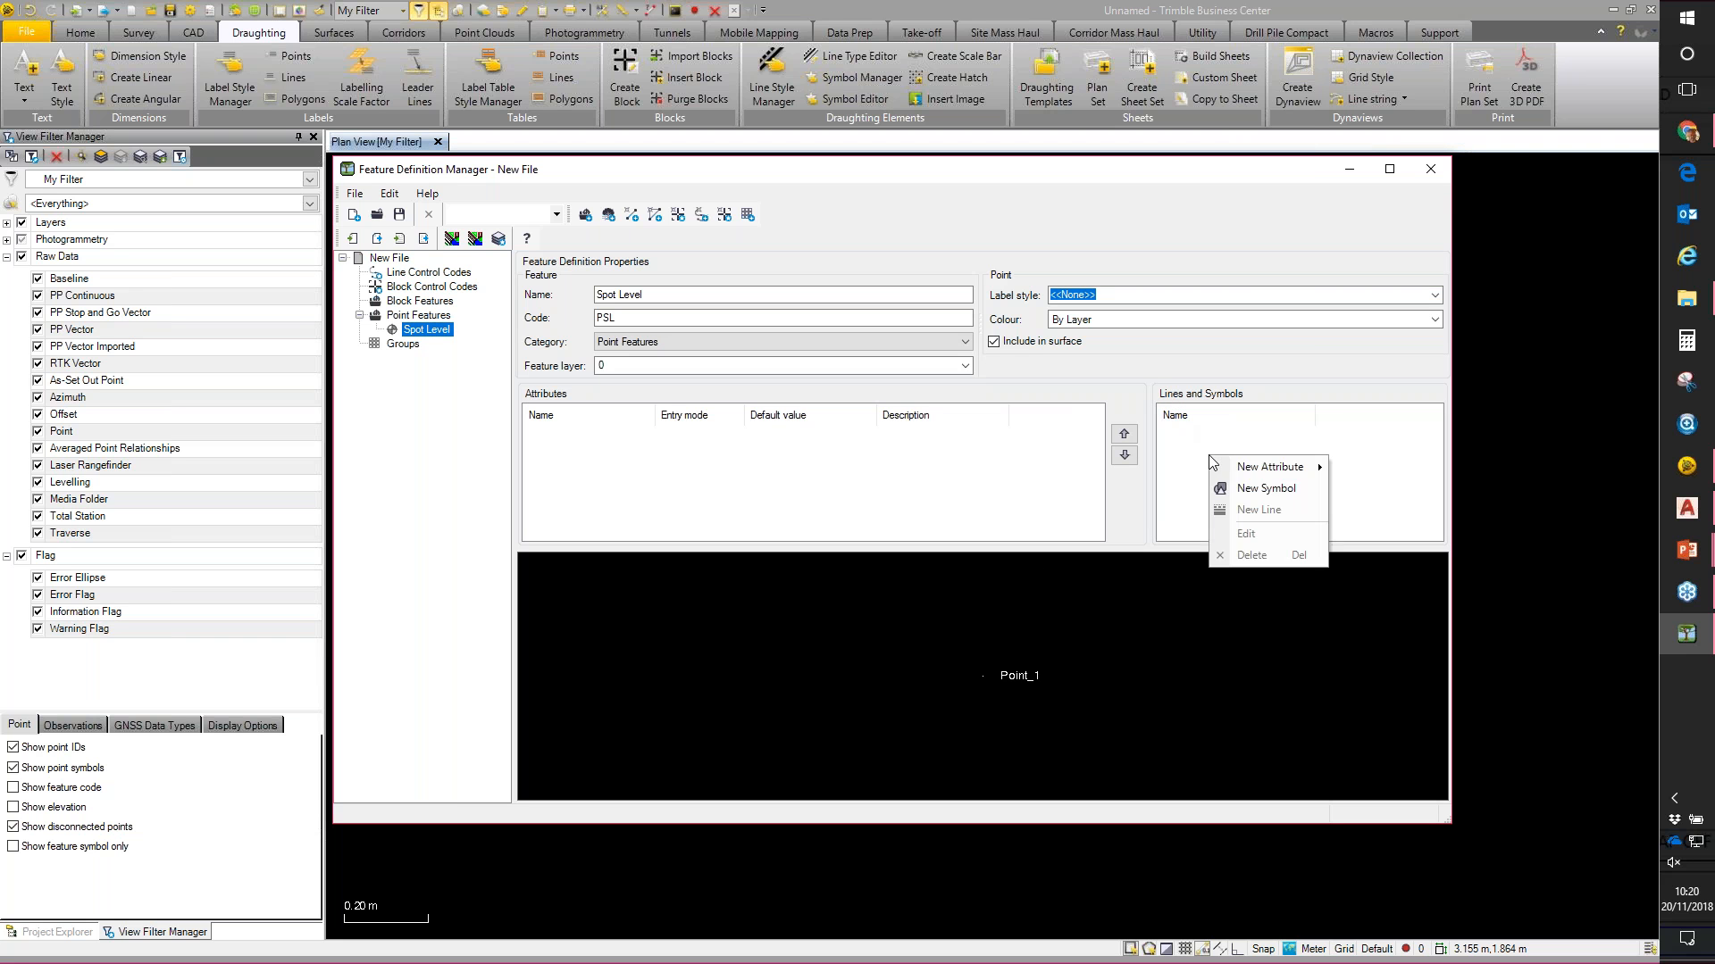
pyautogui.click(1258, 494)
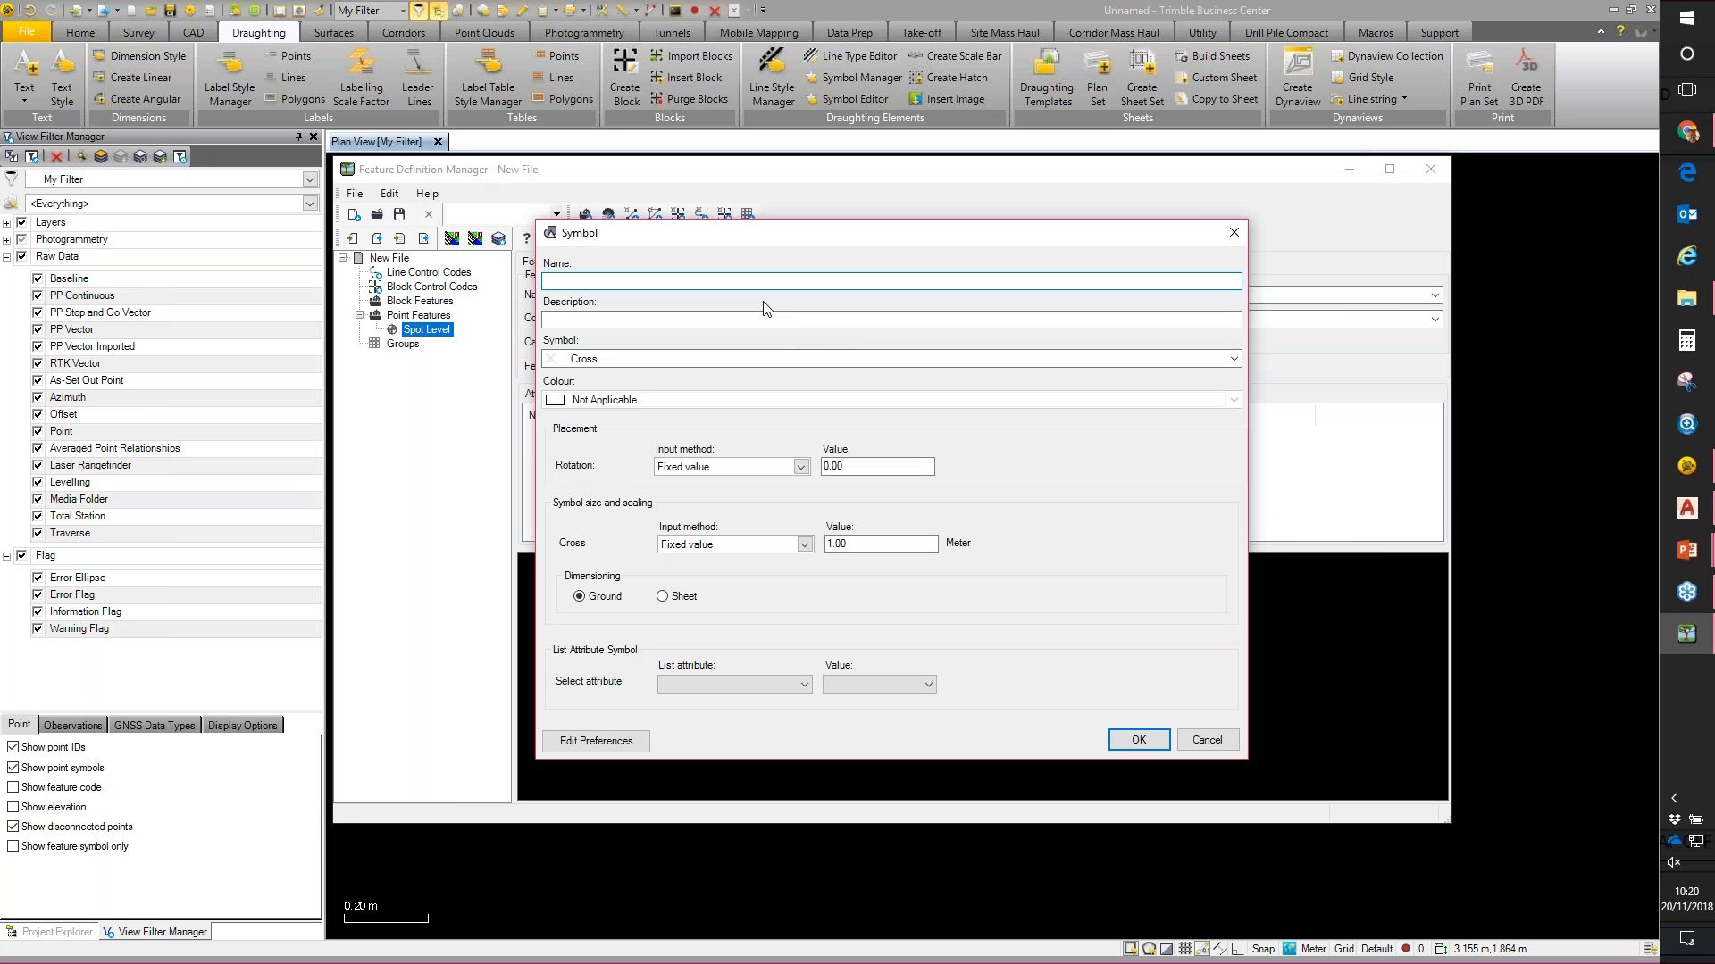
pyautogui.write('Plus Simple')
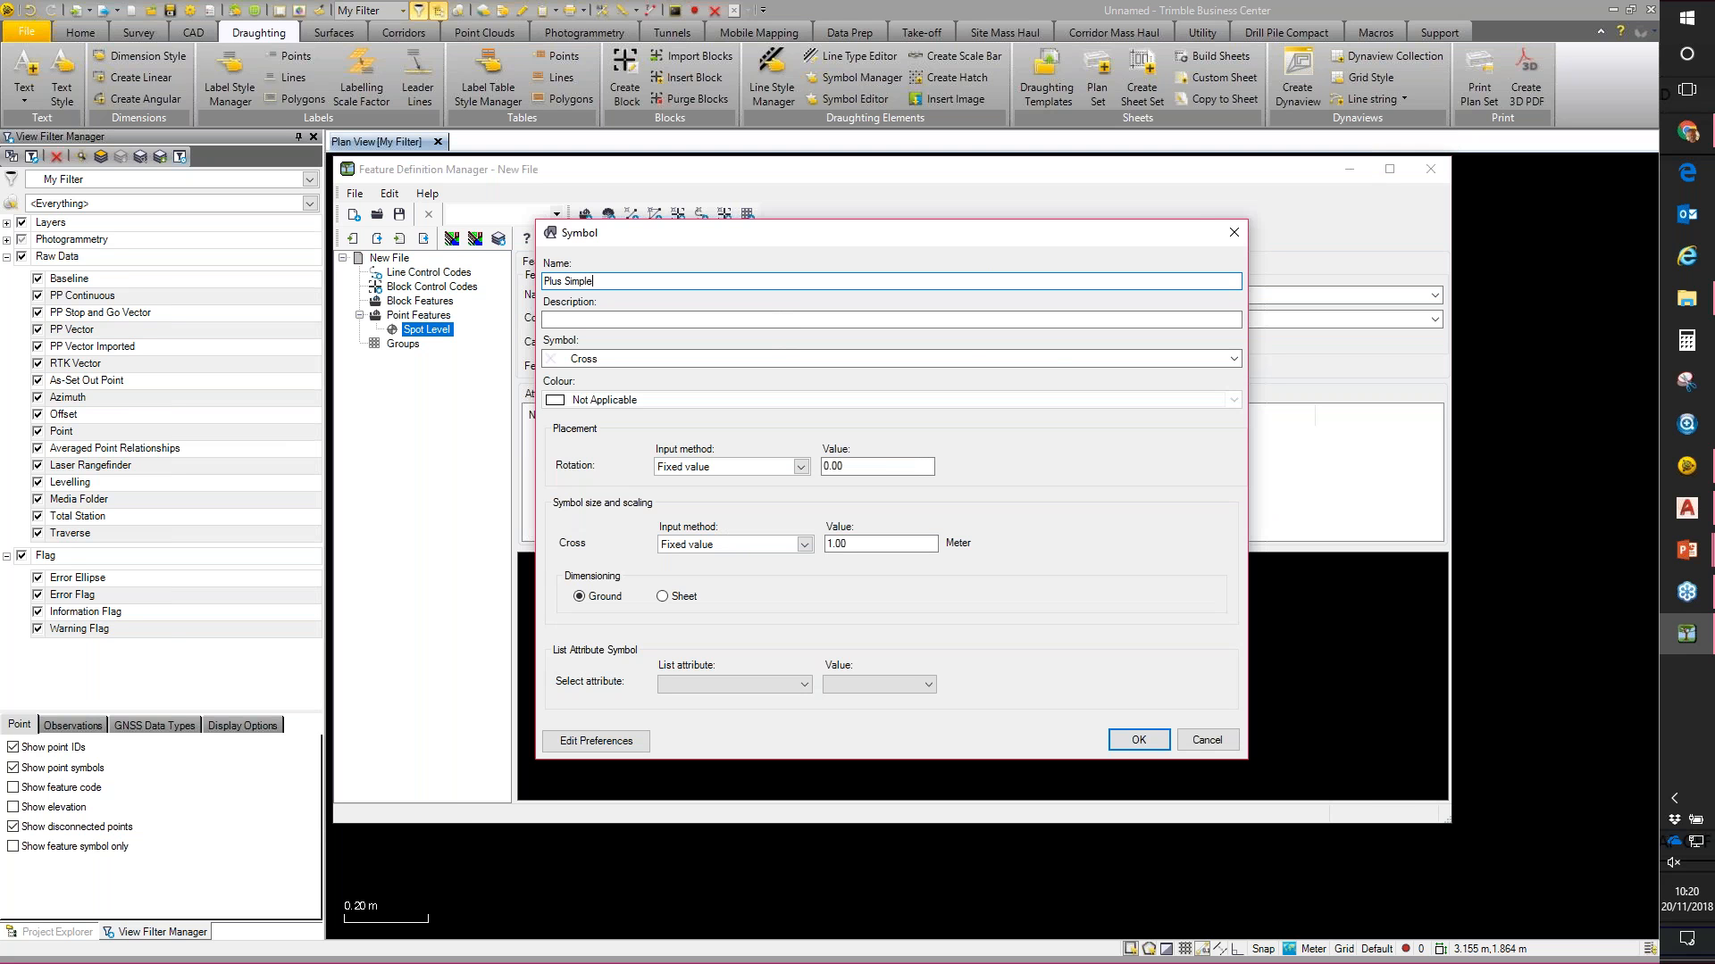
pyautogui.click(1234, 359)
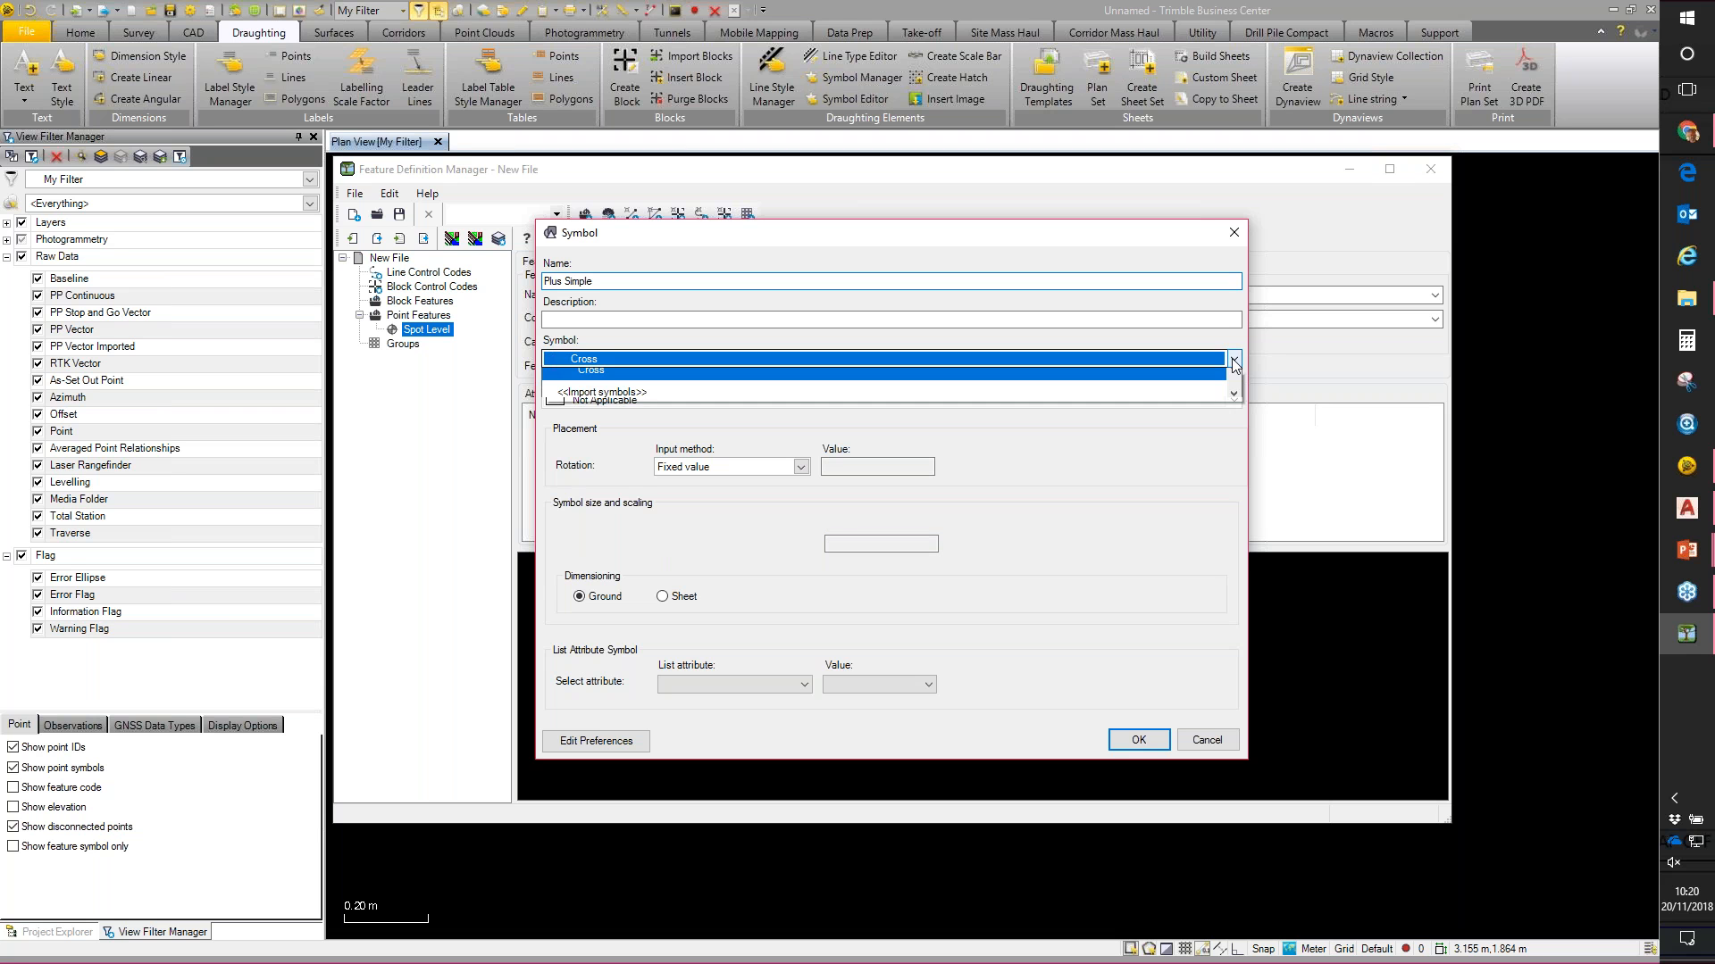
pyautogui.click(645, 401)
pyautogui.click(645, 402)
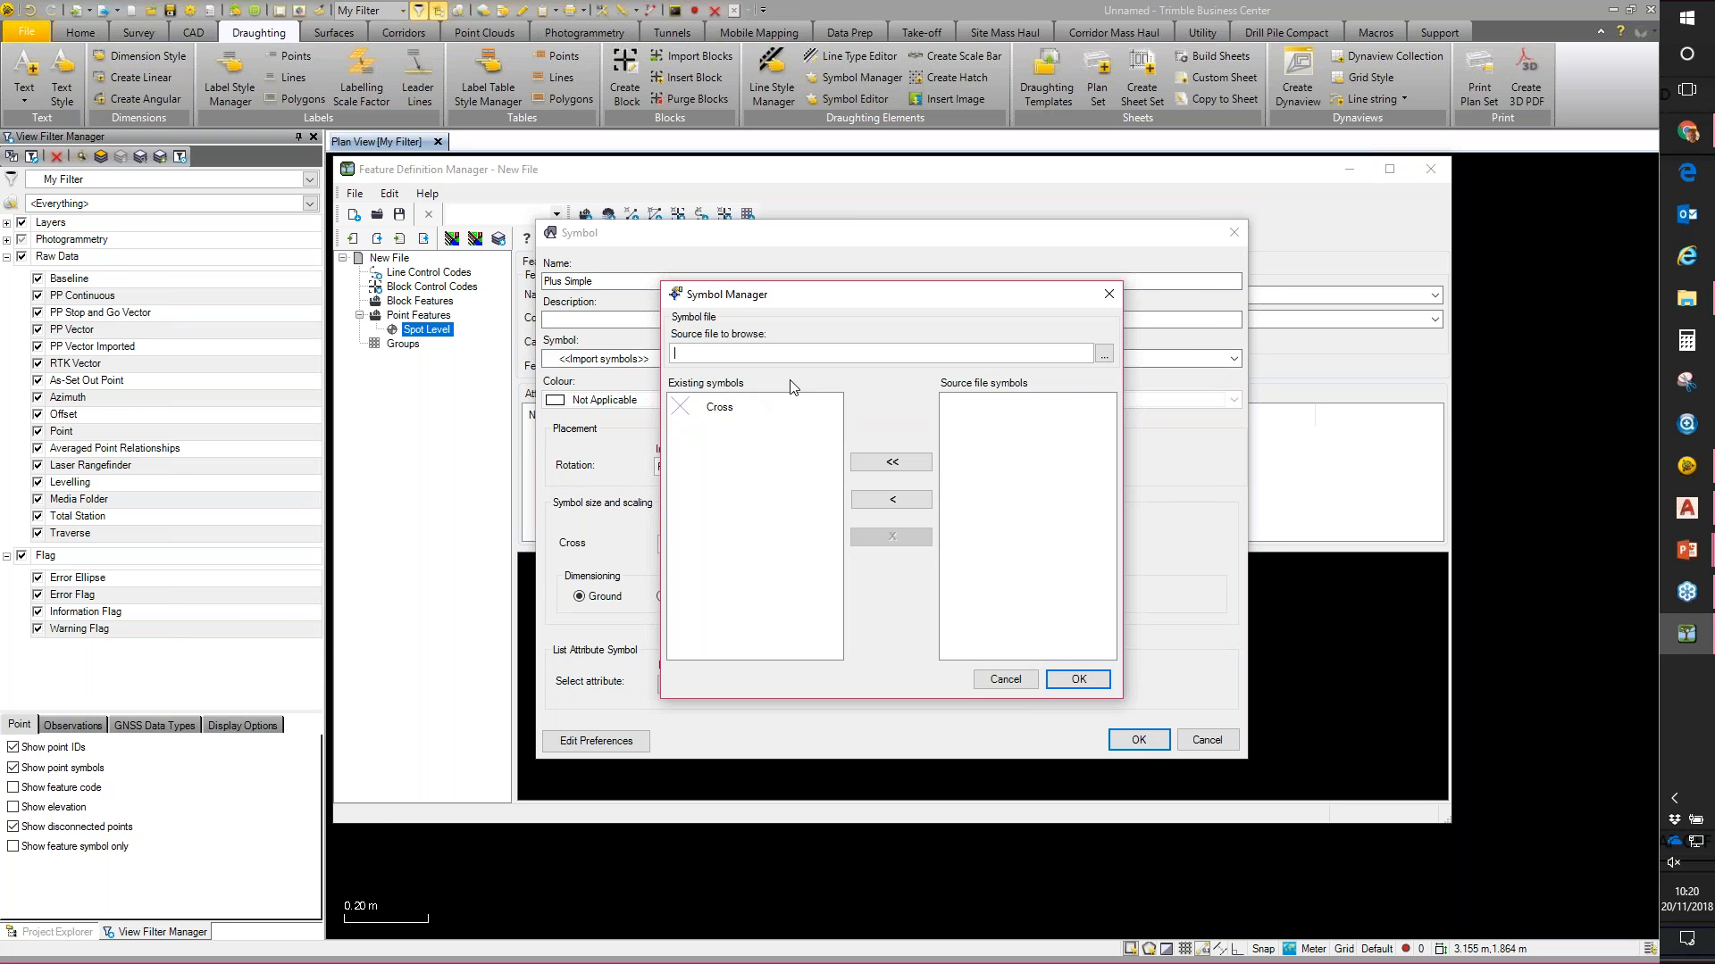
# Step: Load Plus Simple.dxf from the Configured Blocks folder in Webinar Nov 2018 on the desktop as the symbol source file
pyautogui.click(1105, 356)
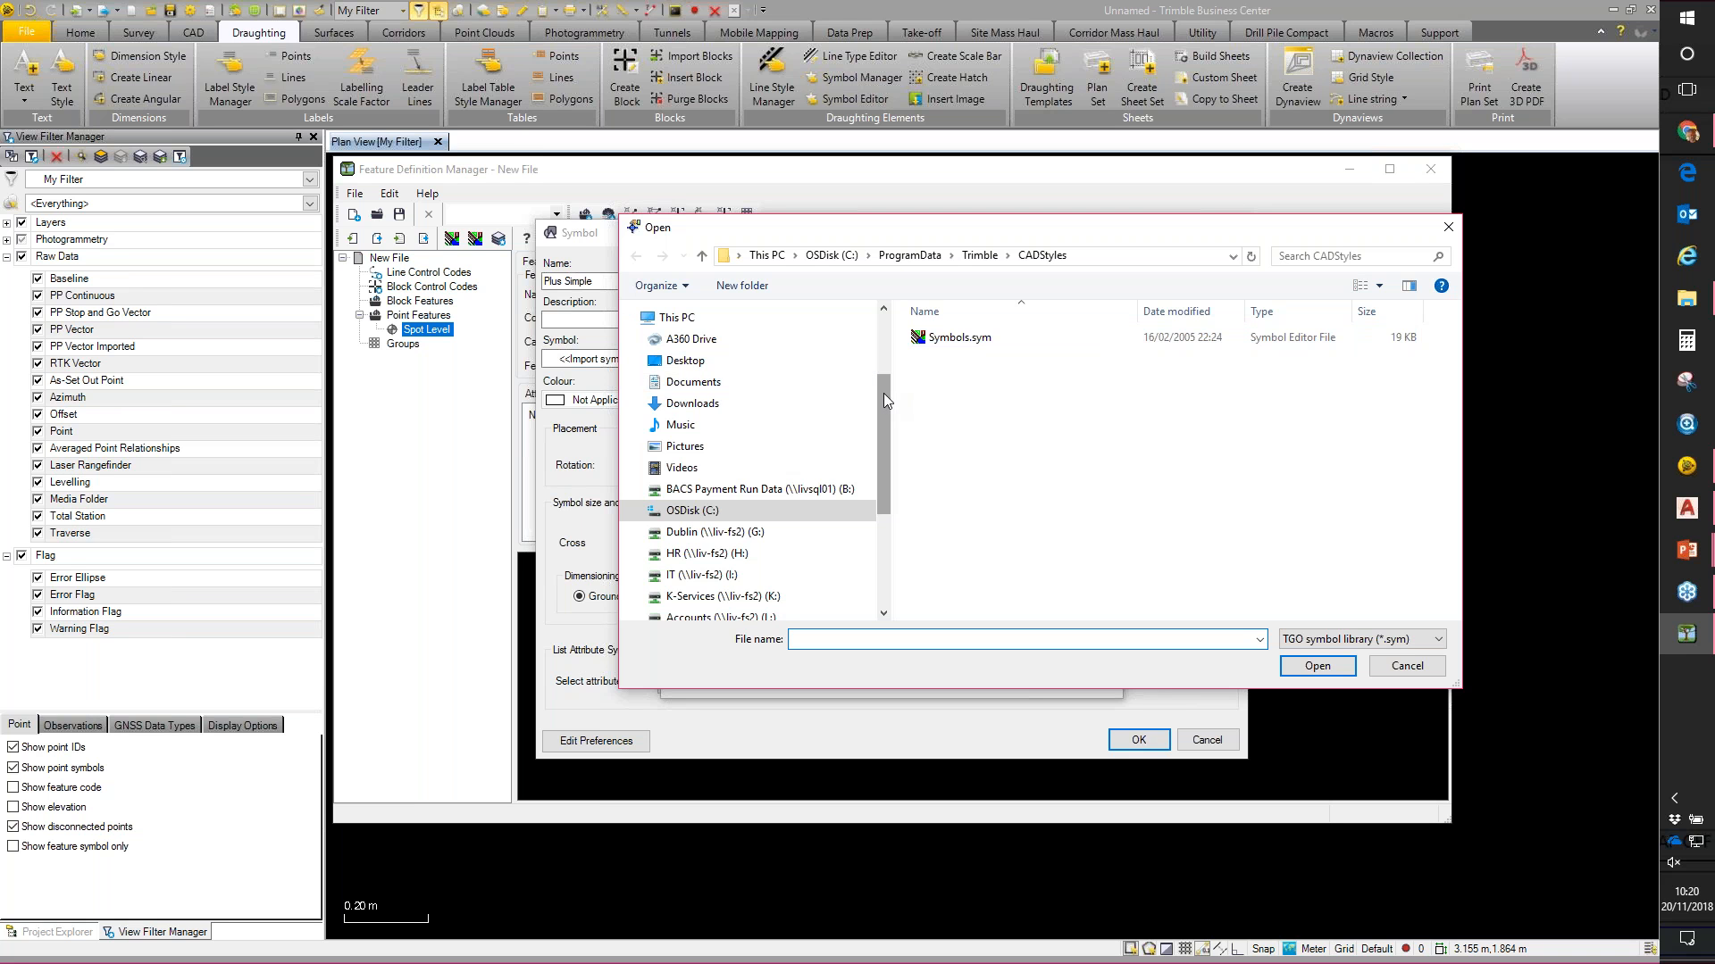
pyautogui.moveTo(886, 400); pyautogui.dragTo(889, 326)
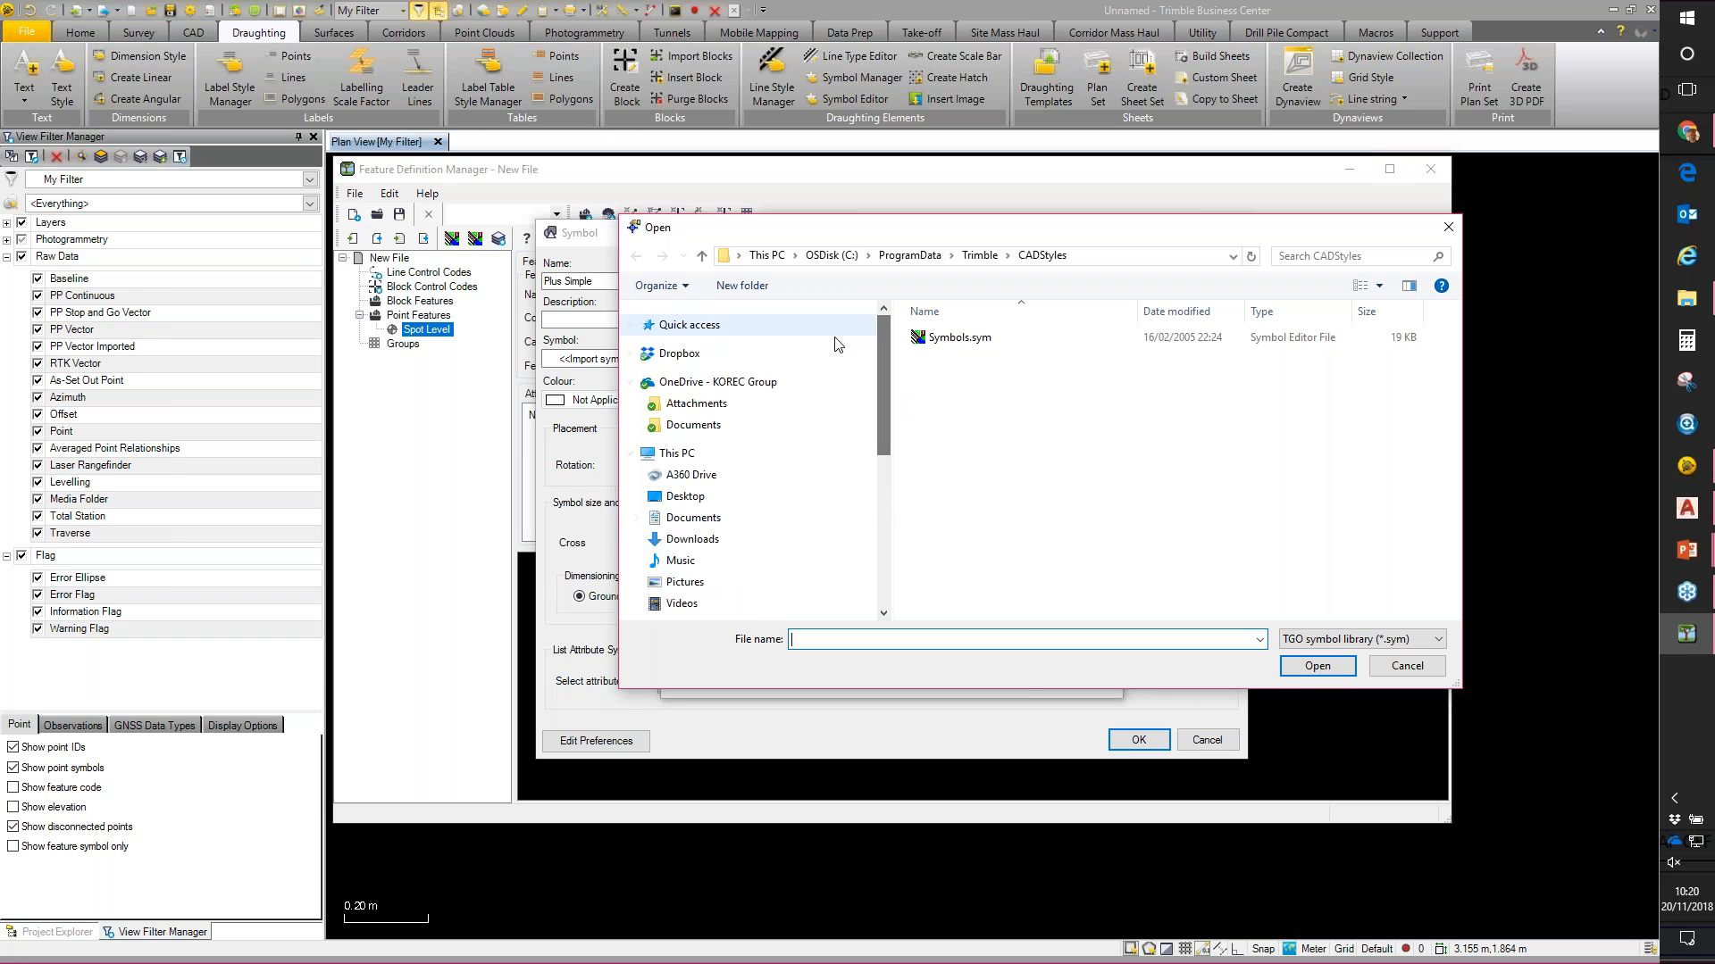
pyautogui.click(685, 496)
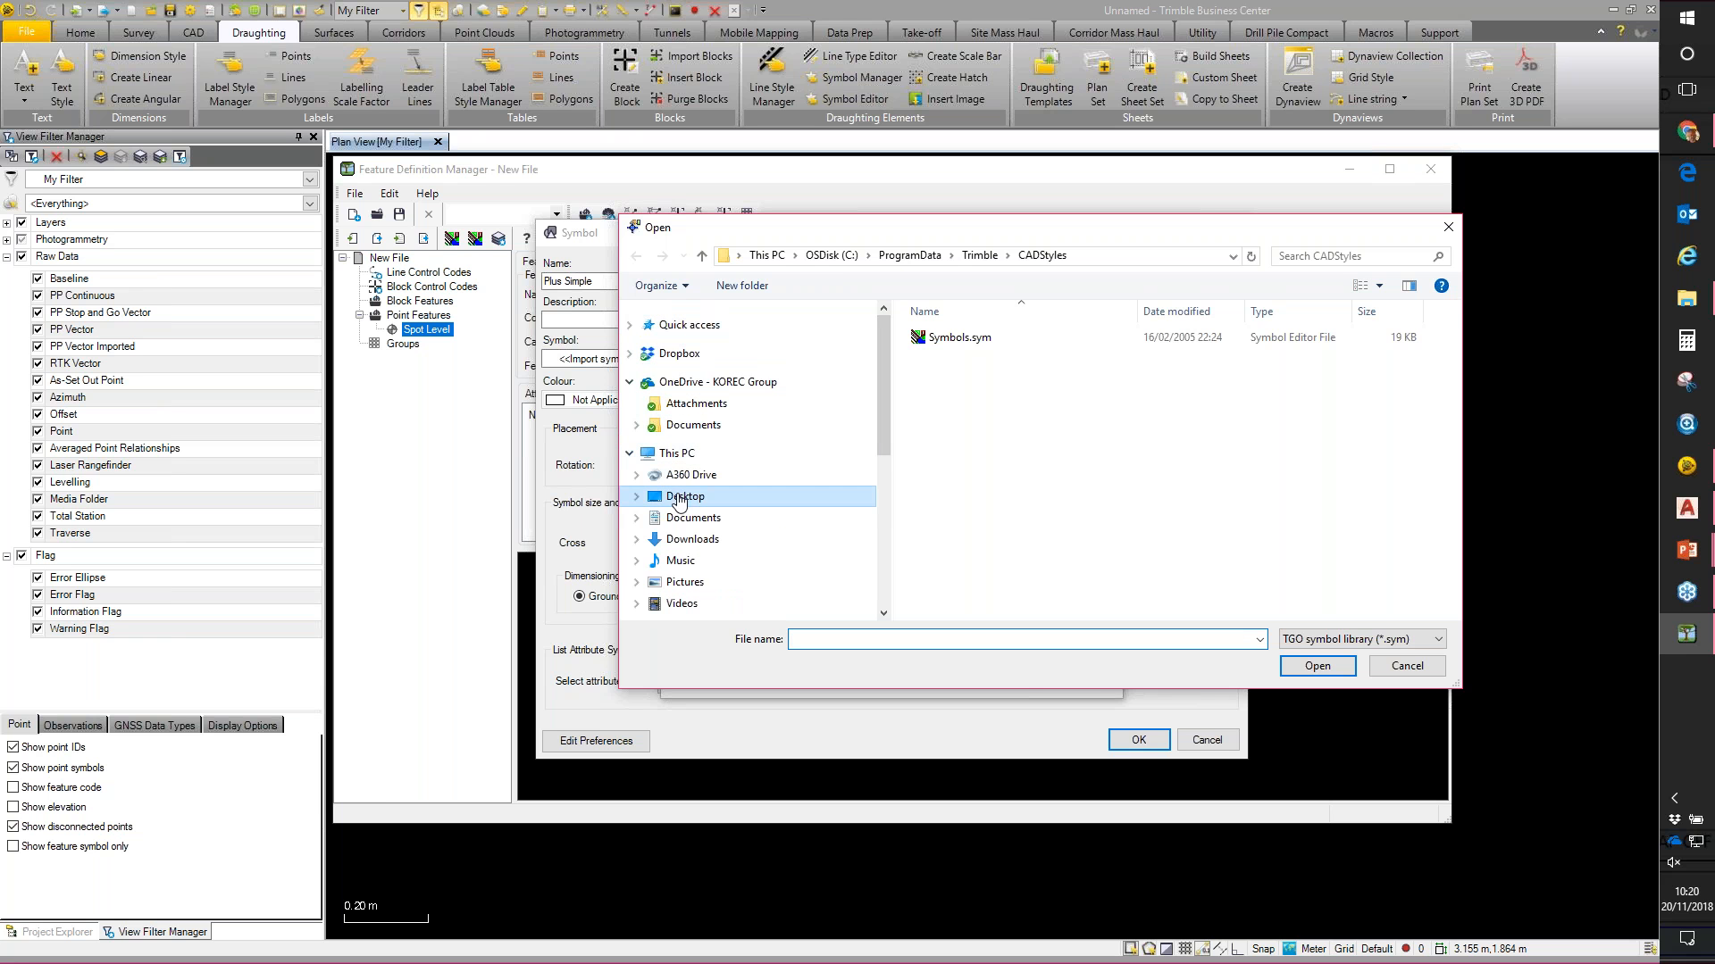
pyautogui.doubleClick(954, 445)
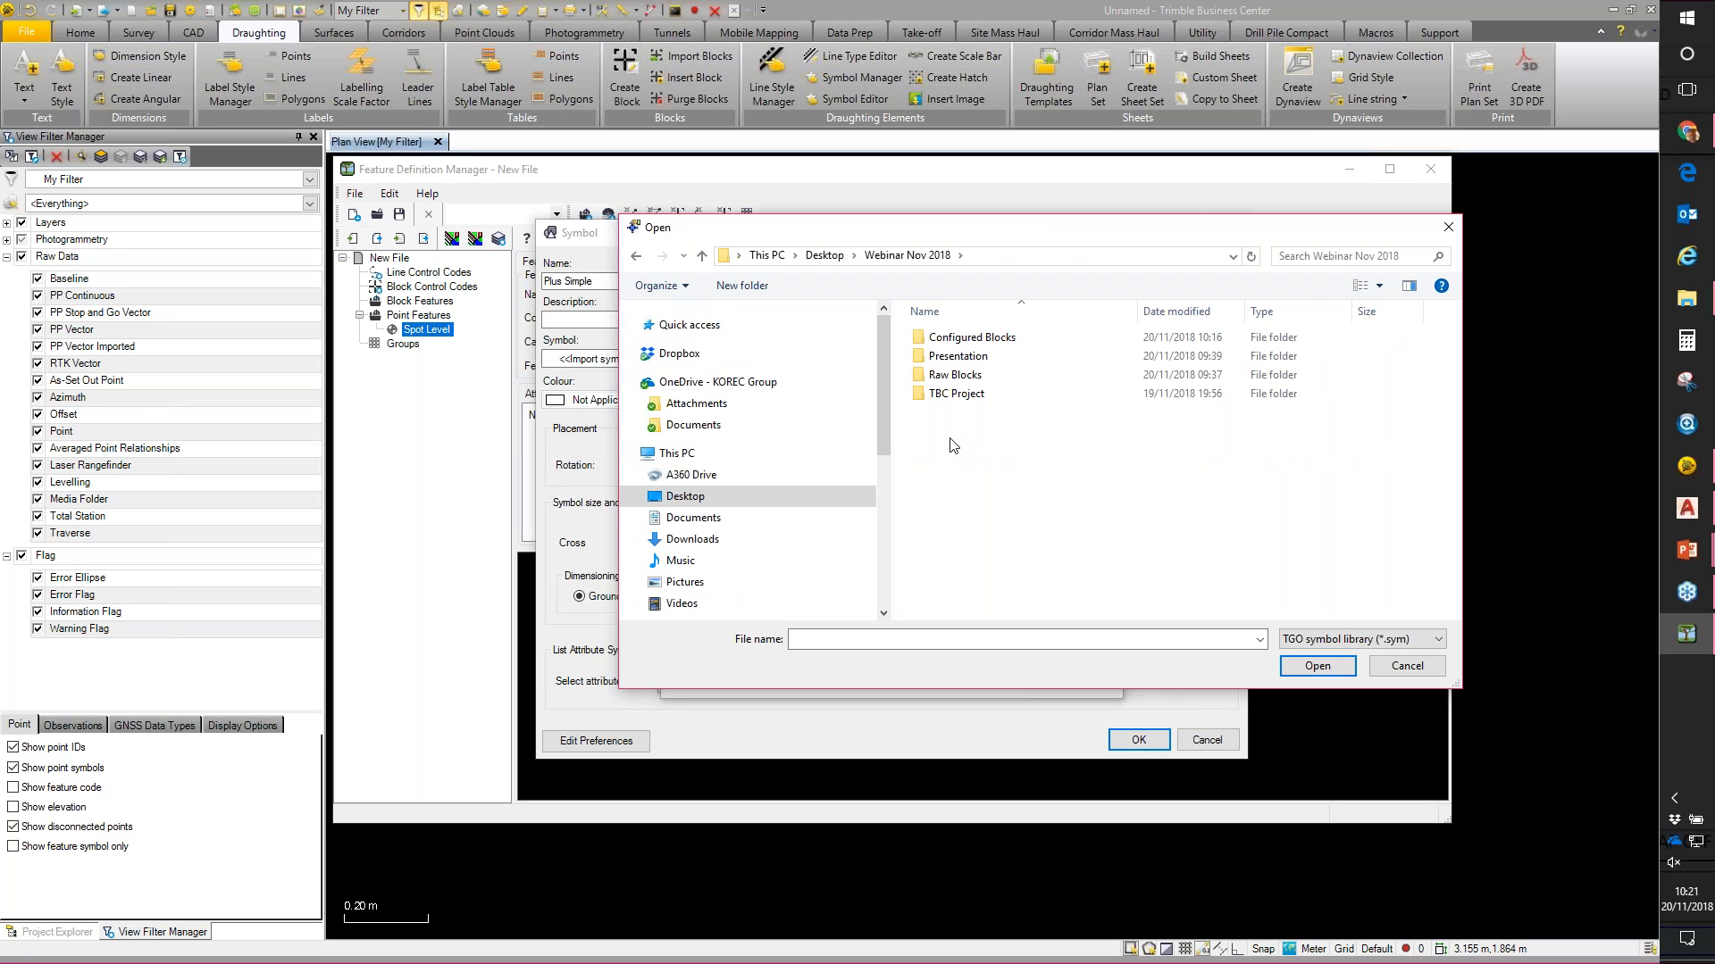
pyautogui.doubleClick(964, 337)
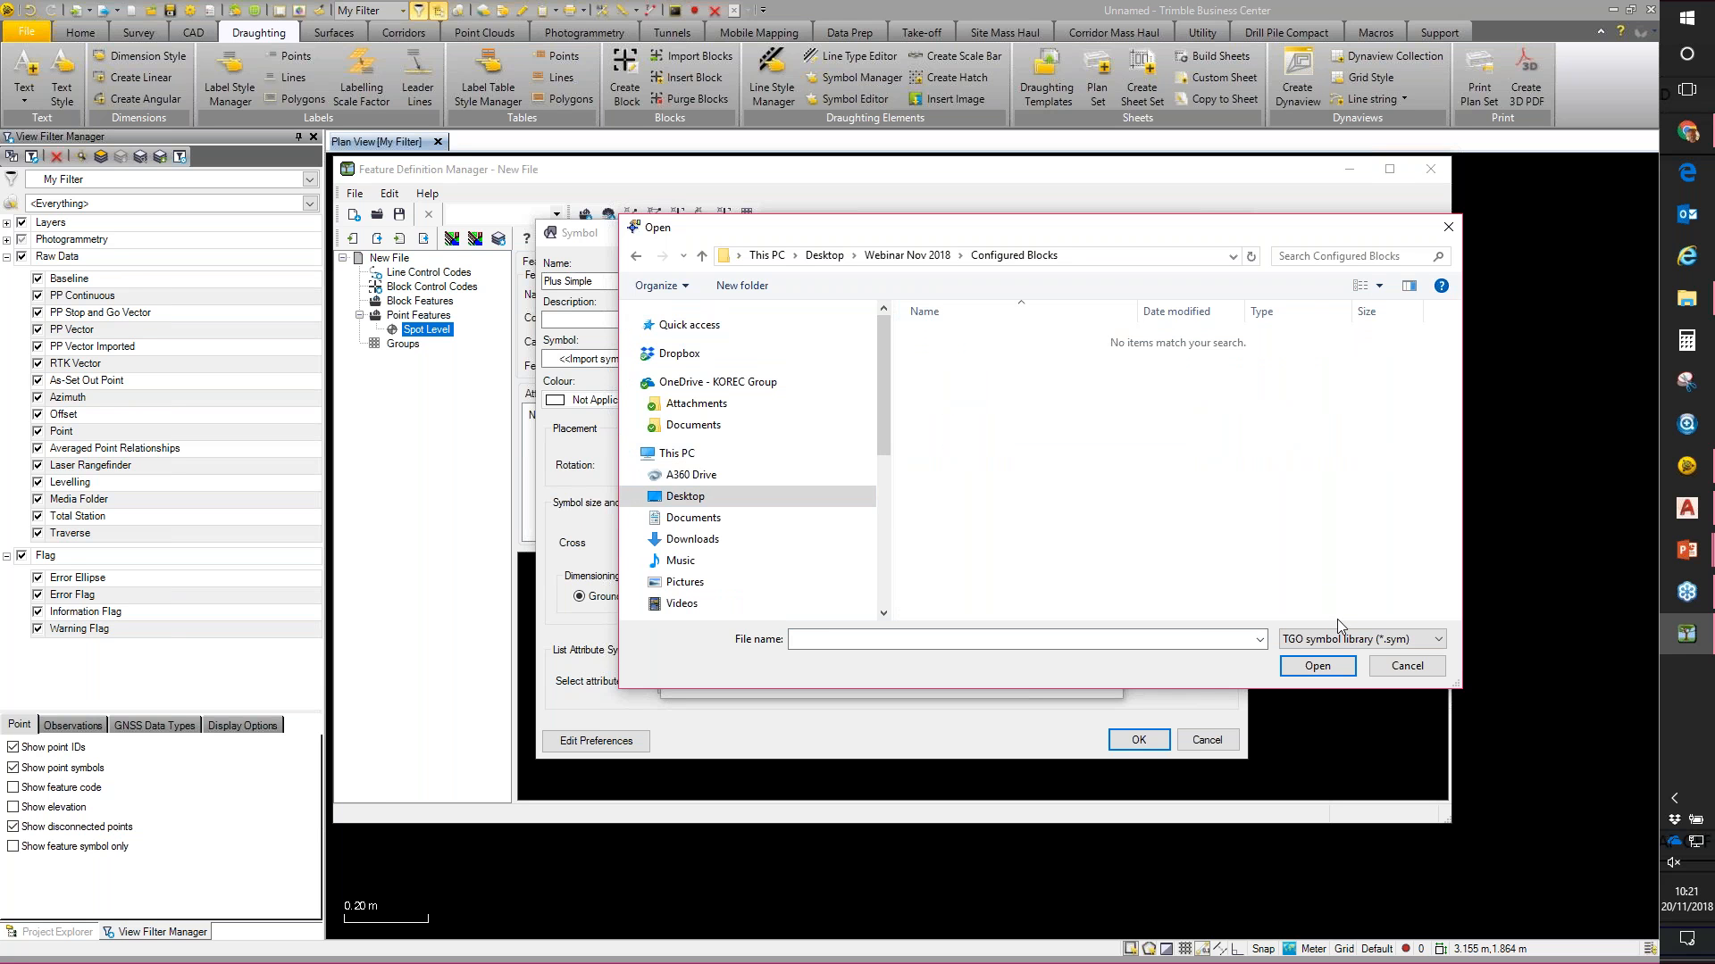
pyautogui.click(1358, 639)
pyautogui.click(1344, 670)
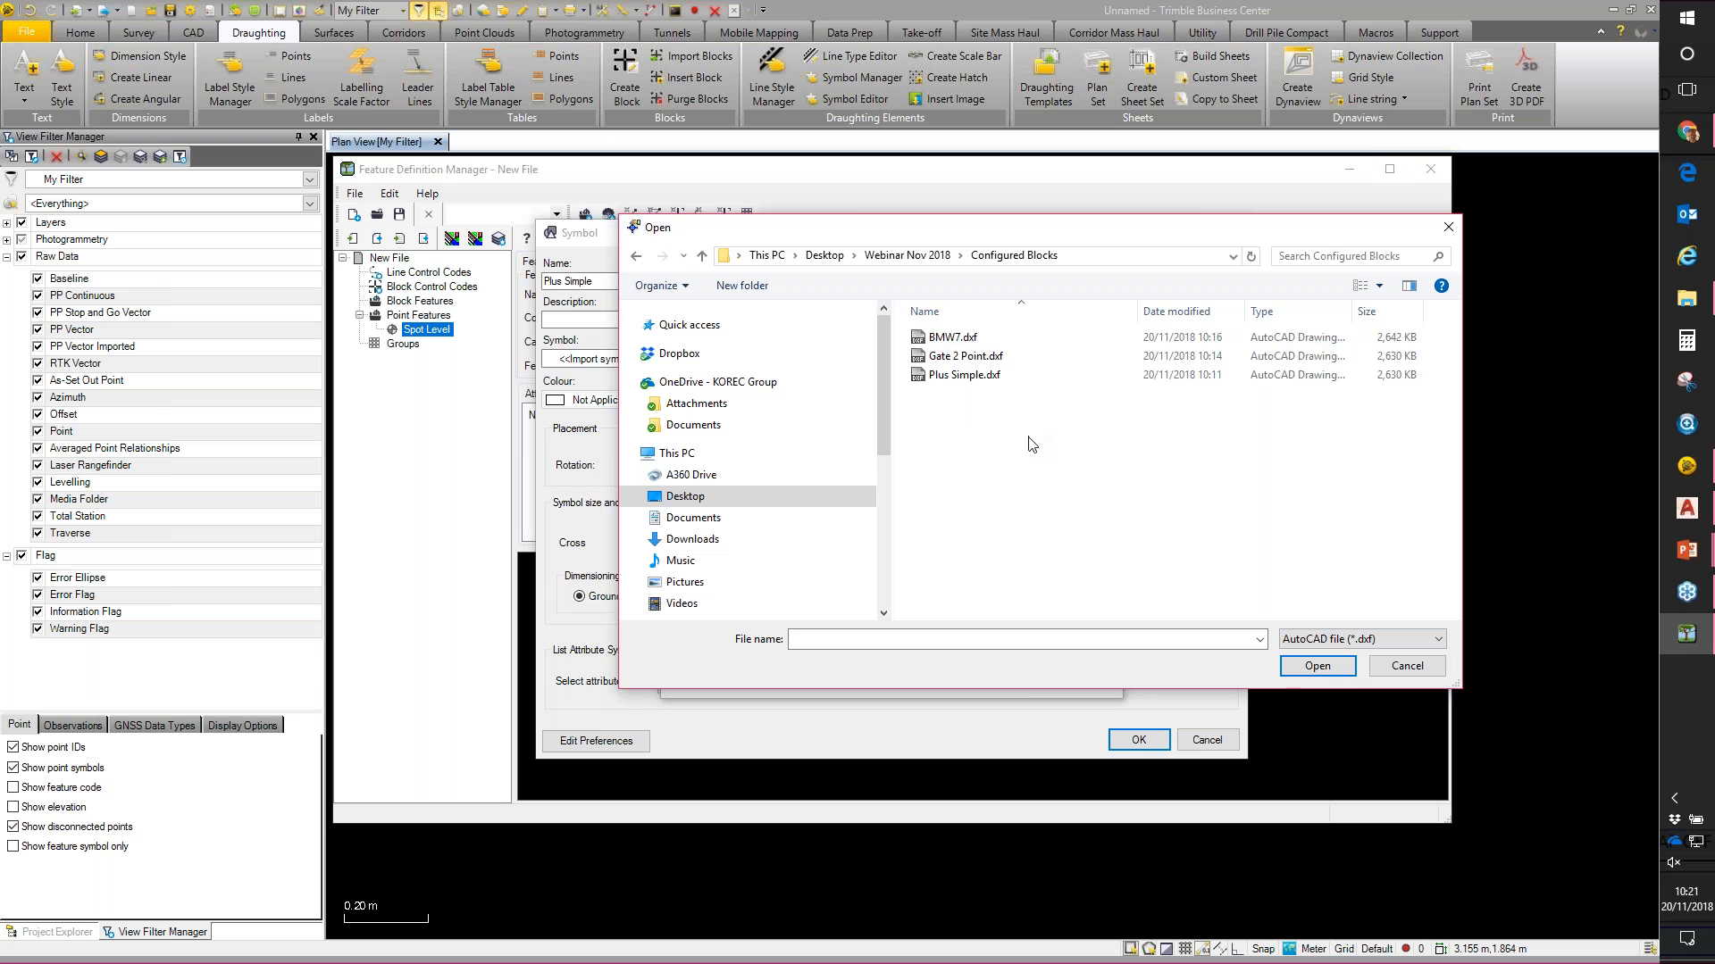
pyautogui.click(935, 379)
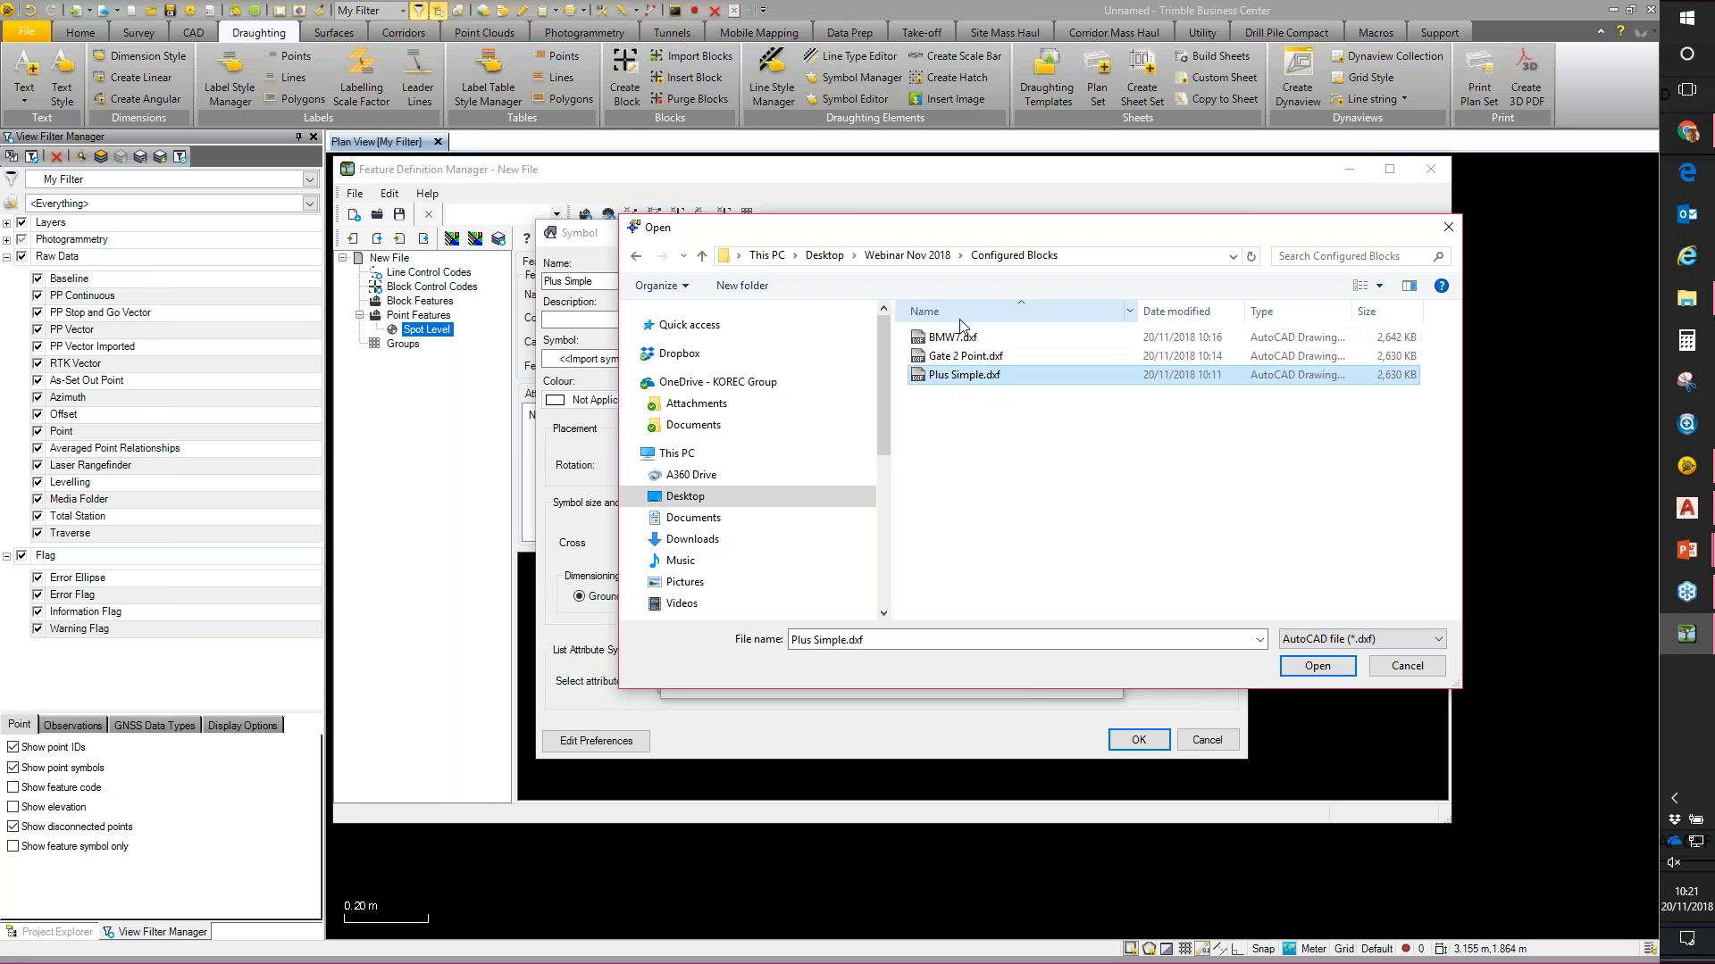
pyautogui.click(1336, 672)
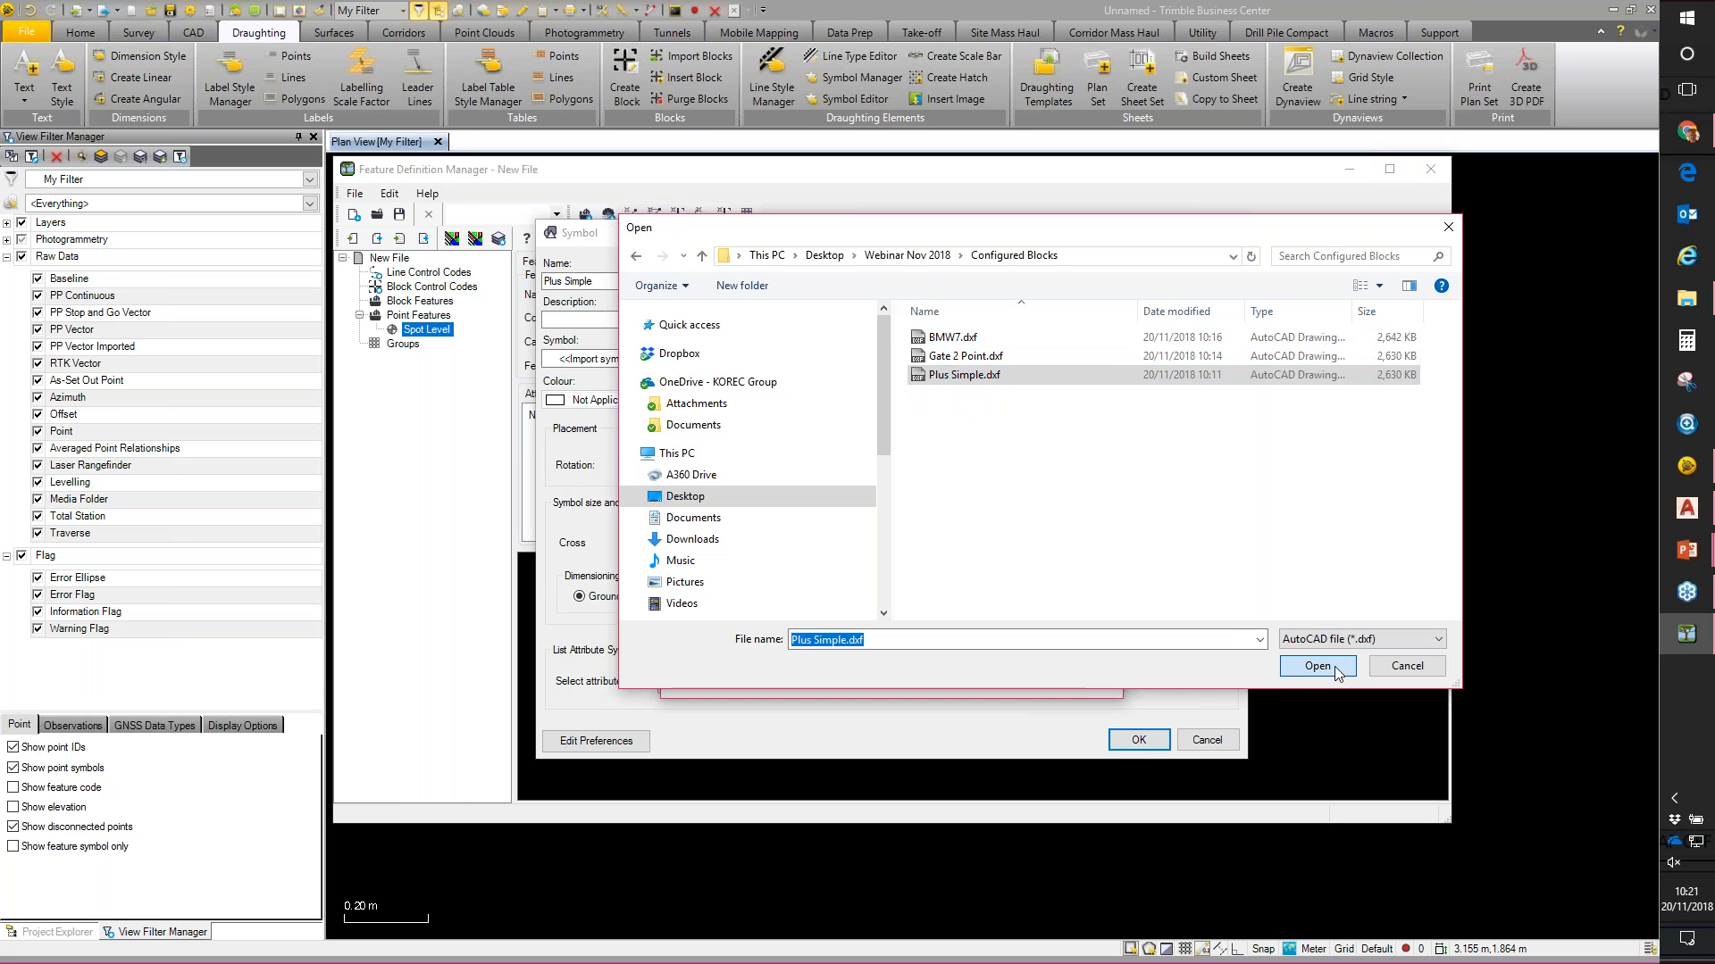
# Step: Import the Plus Simple symbol from the source file into the existing symbols and confirm the import
pyautogui.click(1029, 438)
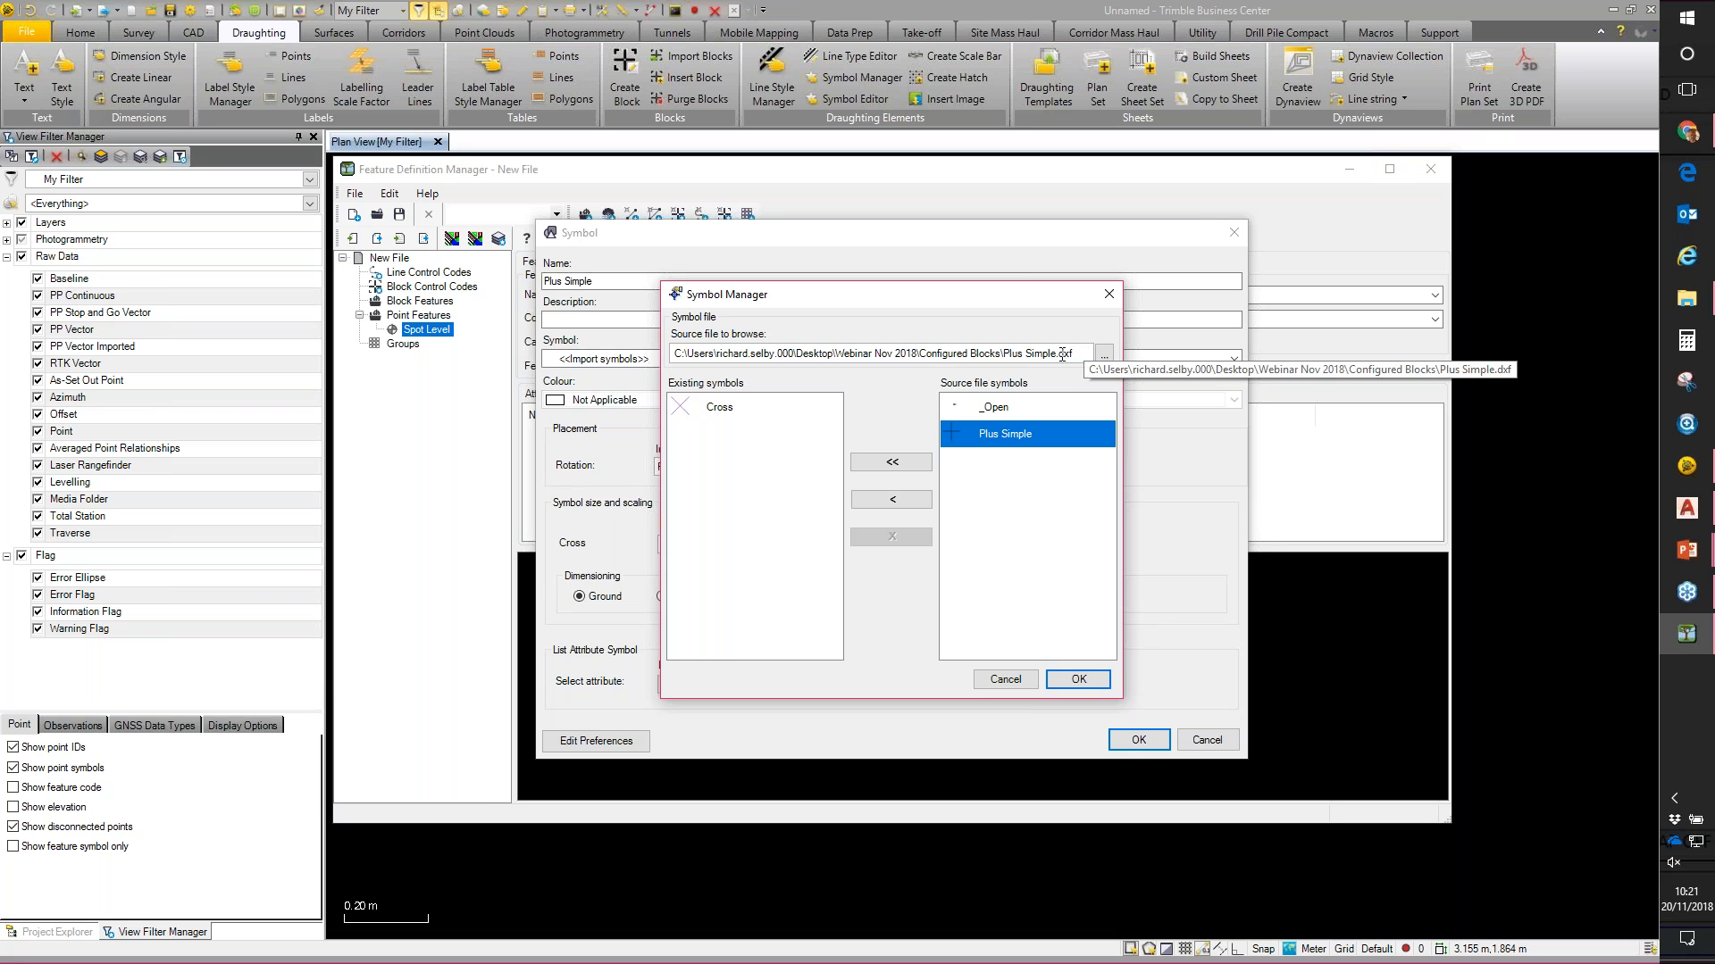
pyautogui.click(895, 493)
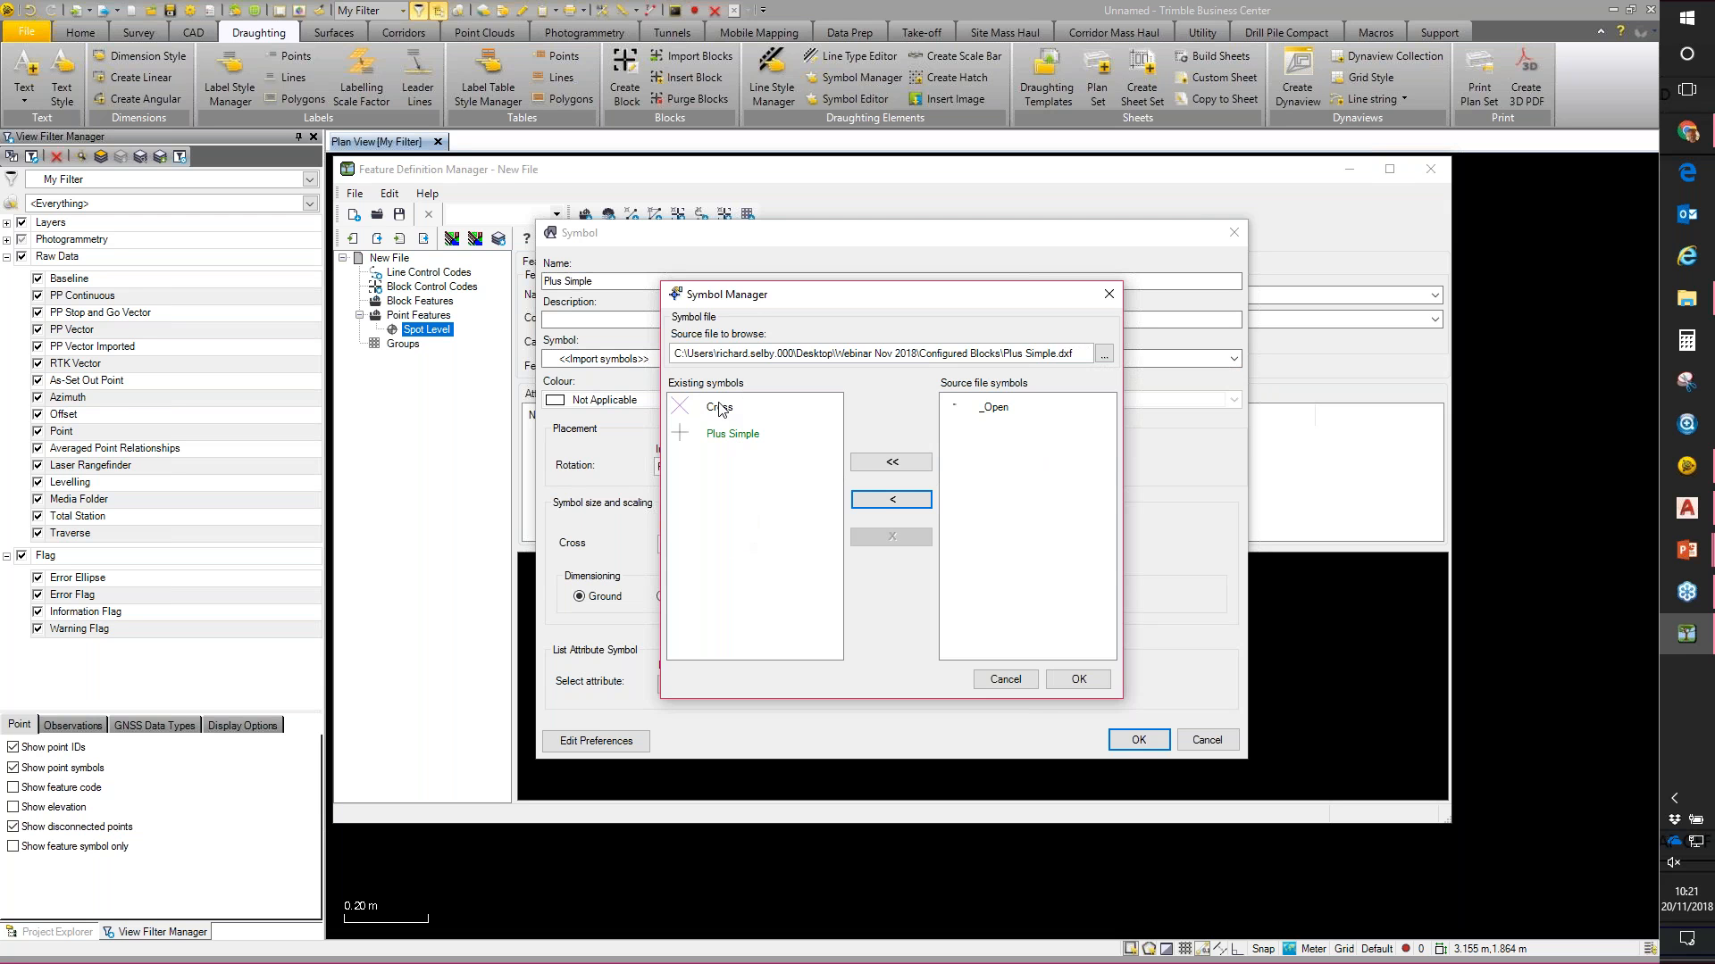
pyautogui.click(1078, 681)
# Step: Assign the imported Plus Simple symbol to the Spot Level feature's new symbol entry and confirm it
pyautogui.click(1233, 359)
pyautogui.click(616, 393)
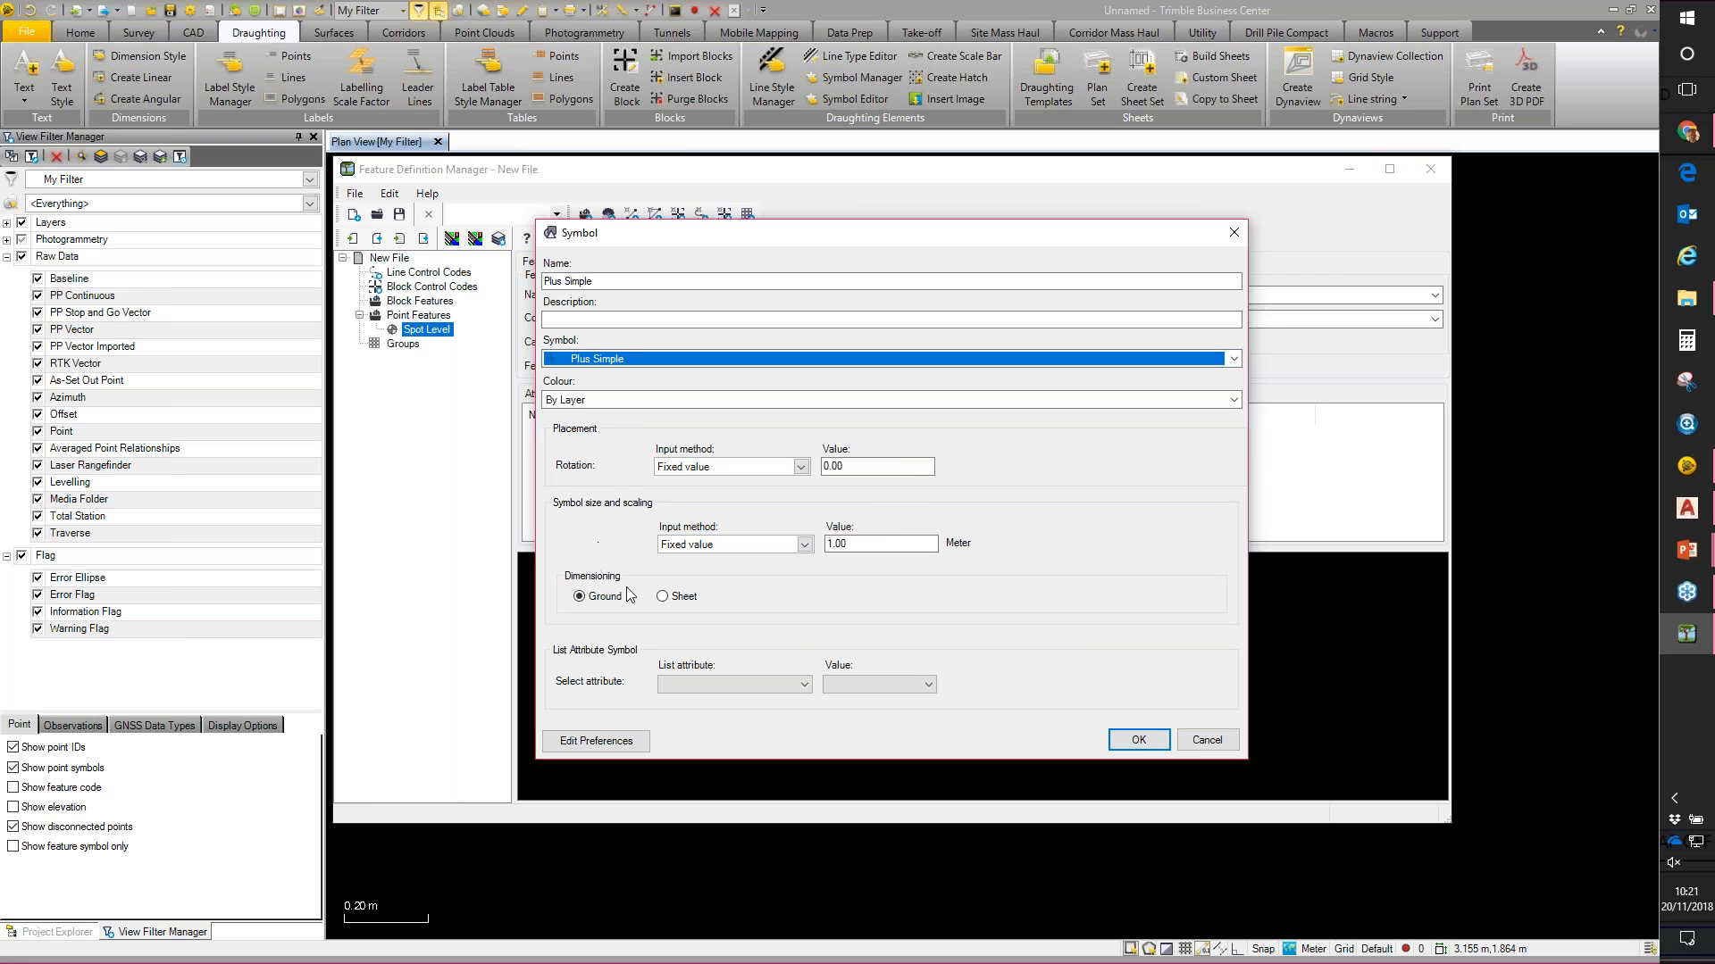
pyautogui.click(862, 544)
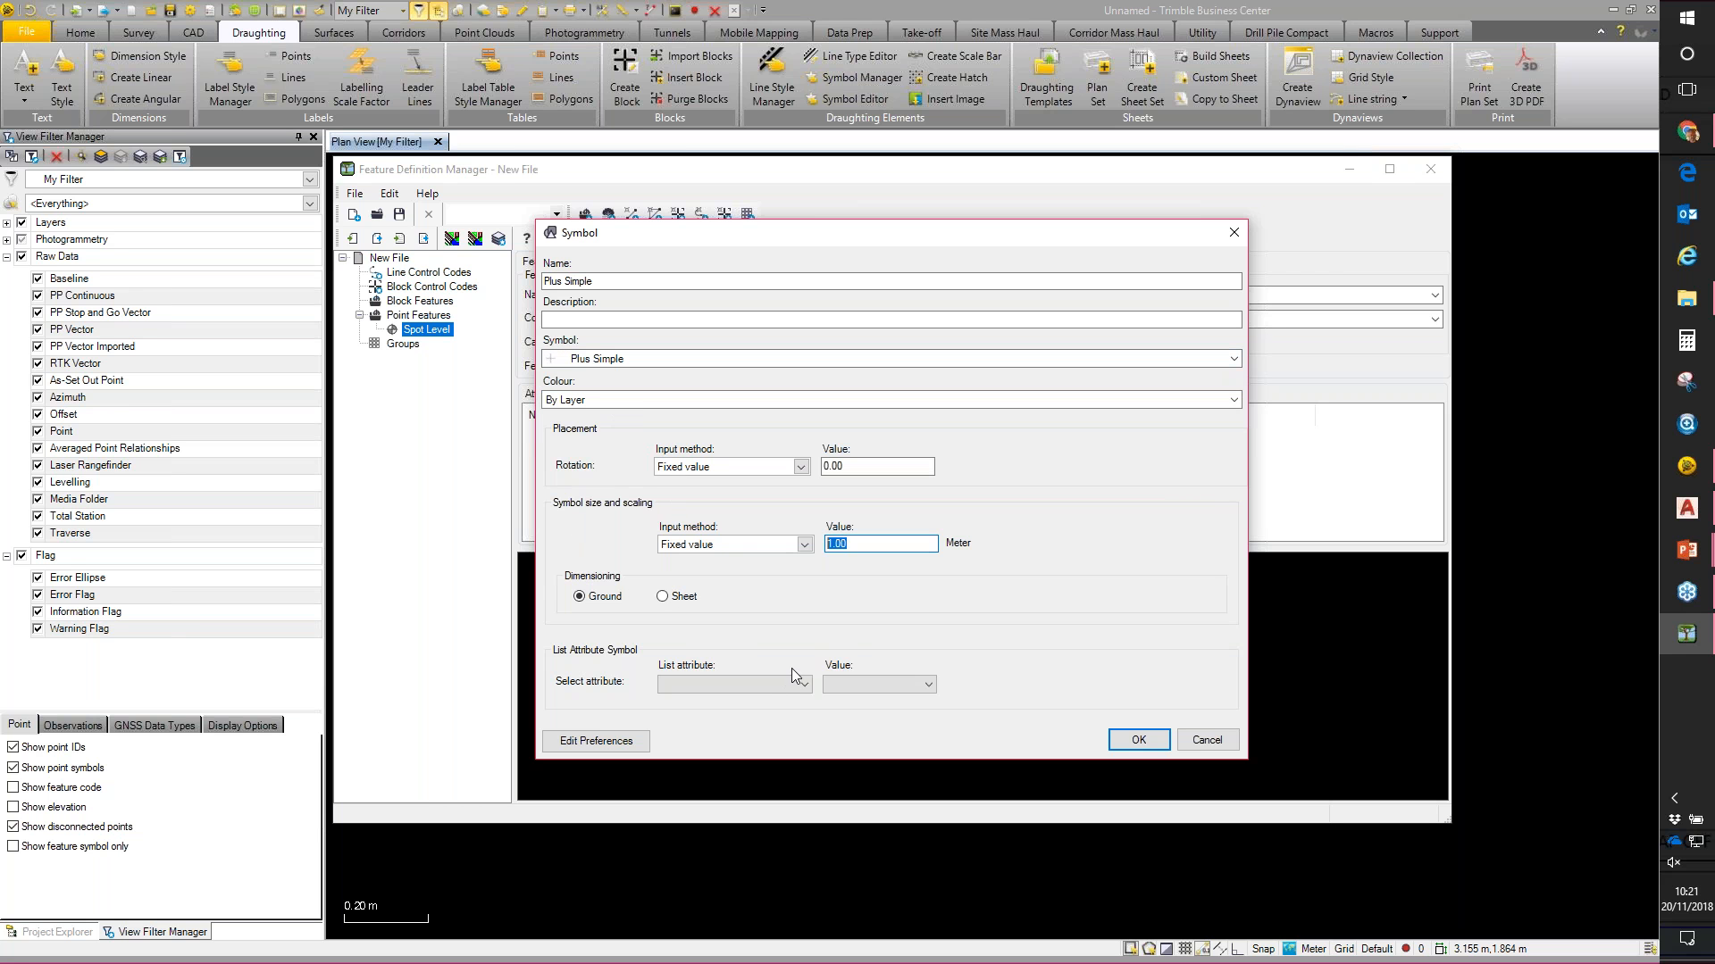
pyautogui.click(1137, 740)
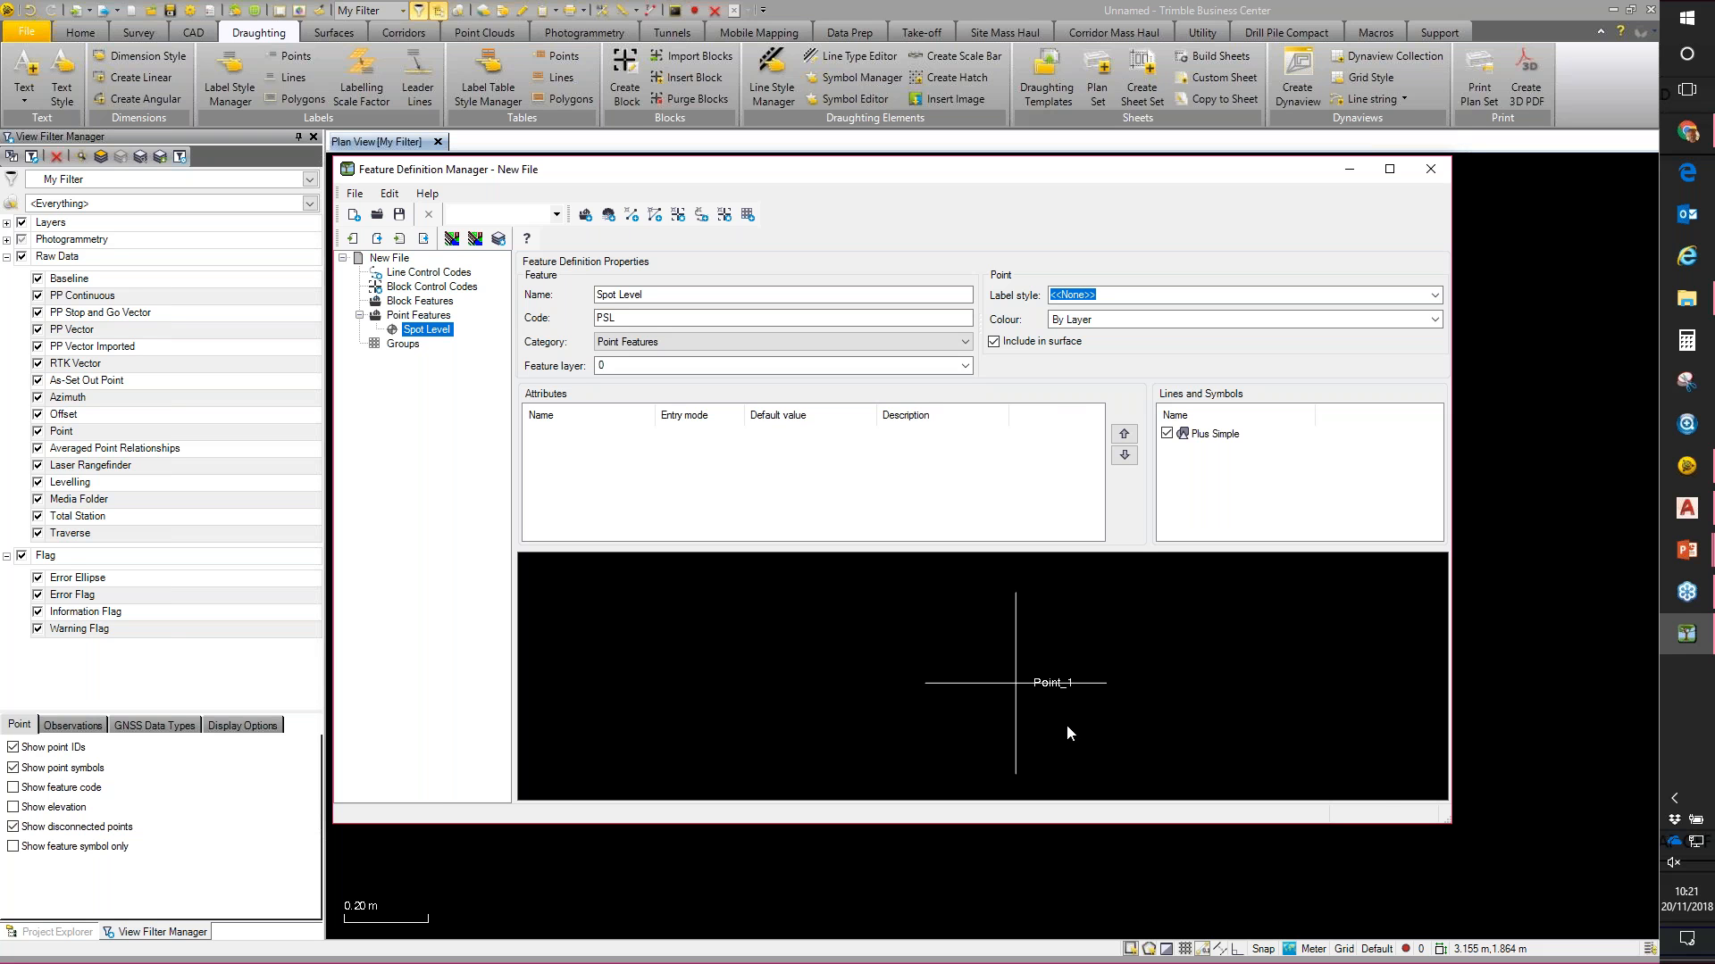
# Step: Start a new block feature definition named Gate 2 Points with code PGAT2 in the Block Features category
pyautogui.click(679, 221)
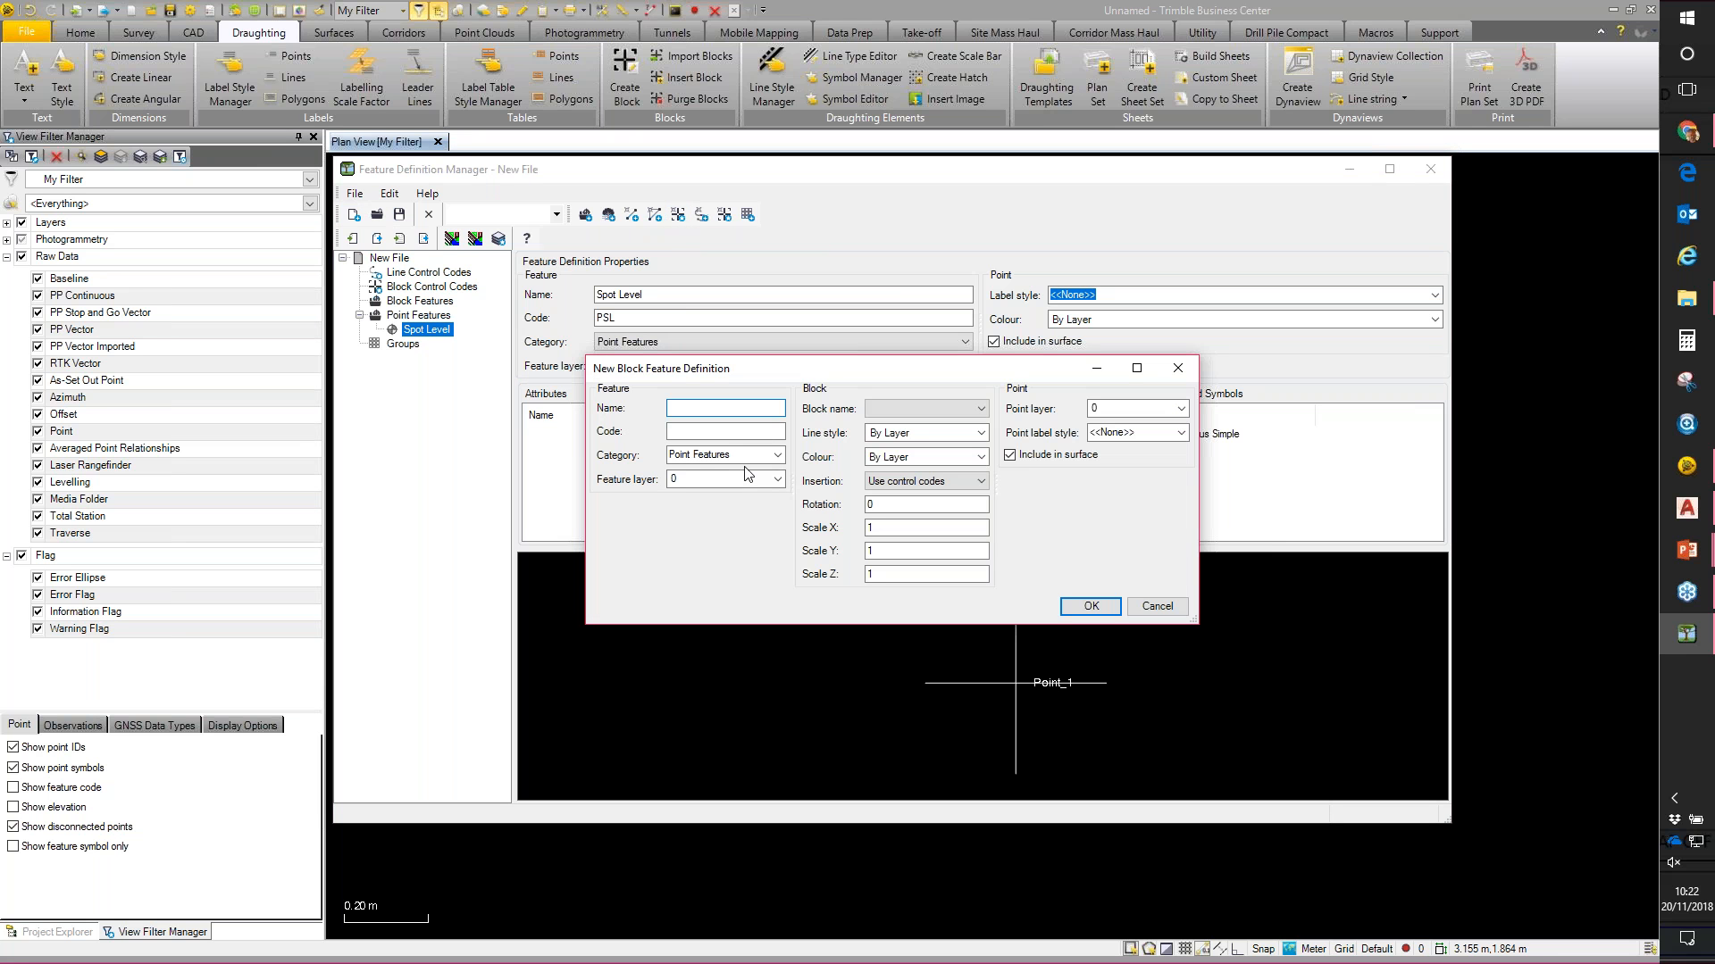
pyautogui.write('Gate 2 Points')
pyautogui.click(706, 434)
pyautogui.write('PGA')
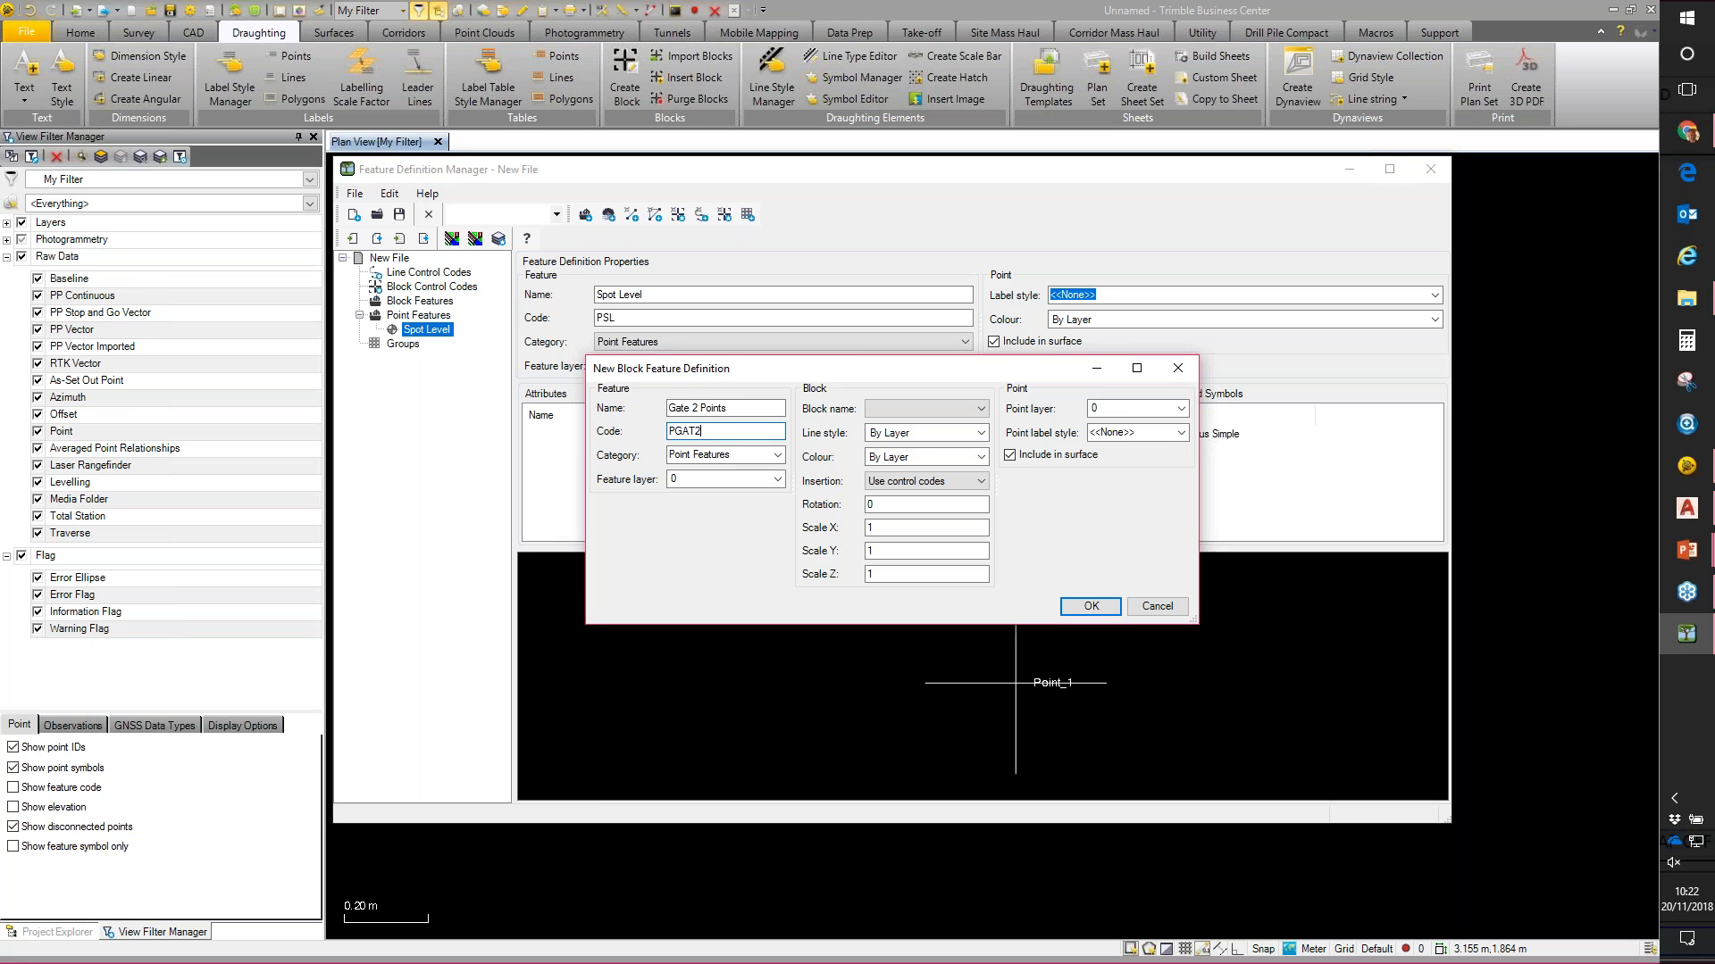
pyautogui.click(777, 455)
pyautogui.click(710, 470)
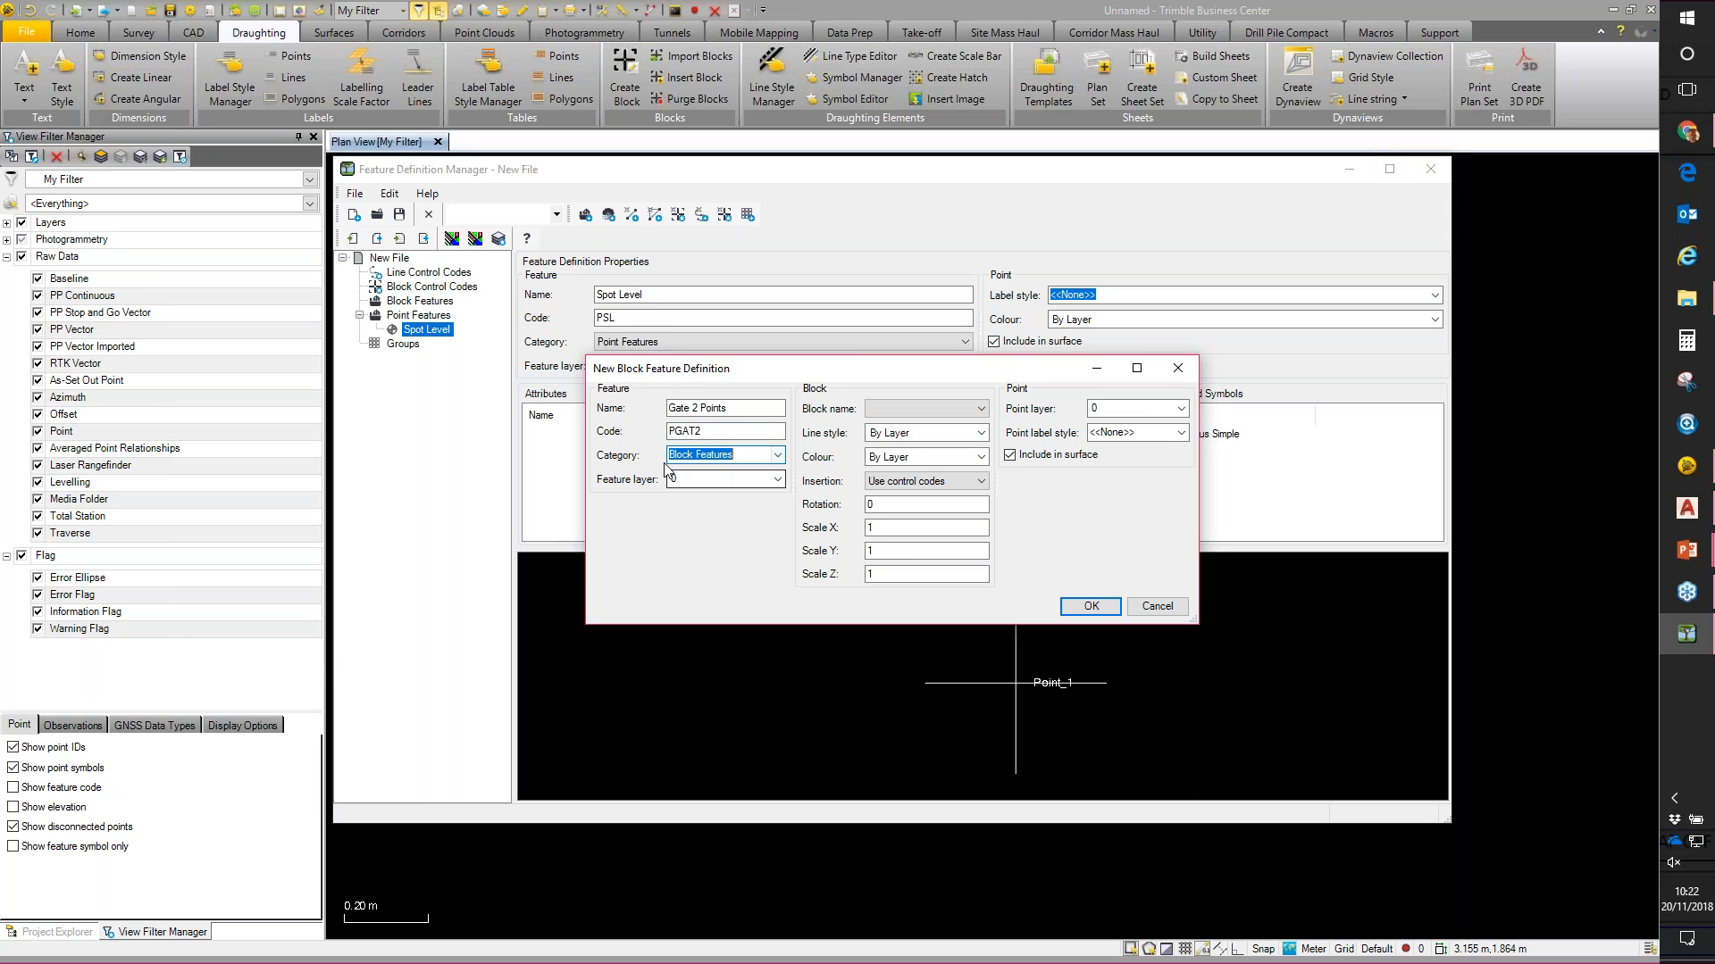
# Step: Add a new layer named Boundaries from the block feature's layer setting and confirm the layer list
pyautogui.click(778, 480)
pyautogui.click(778, 483)
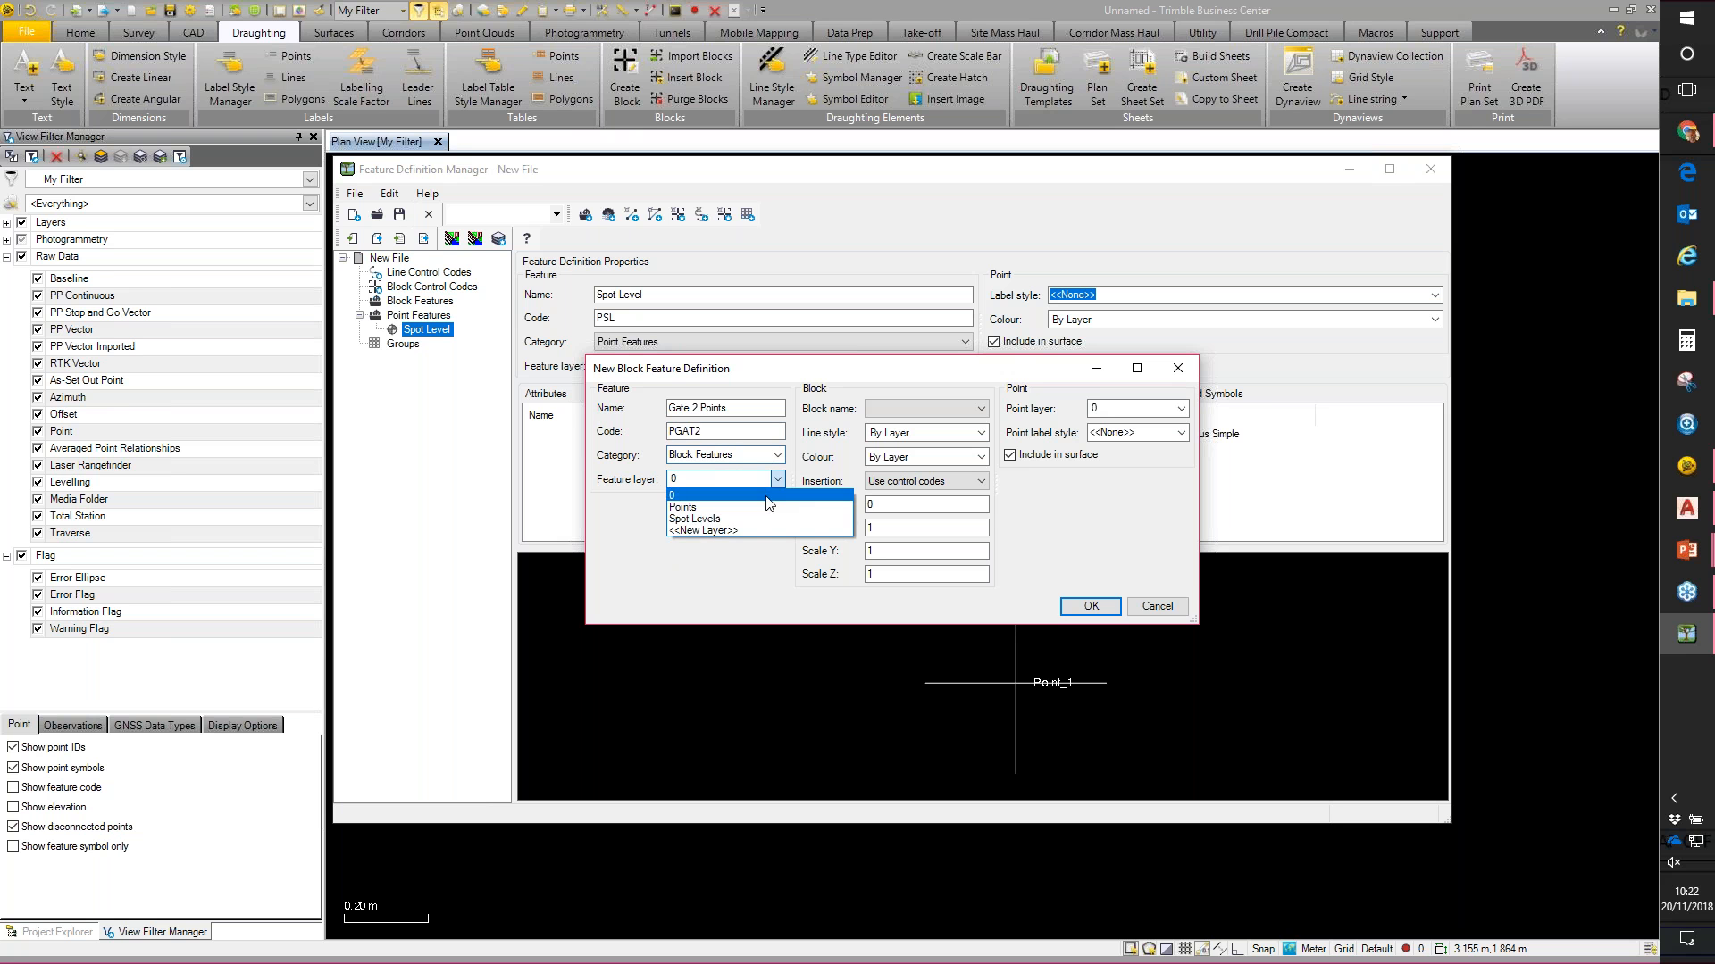
pyautogui.click(725, 531)
pyautogui.click(725, 531)
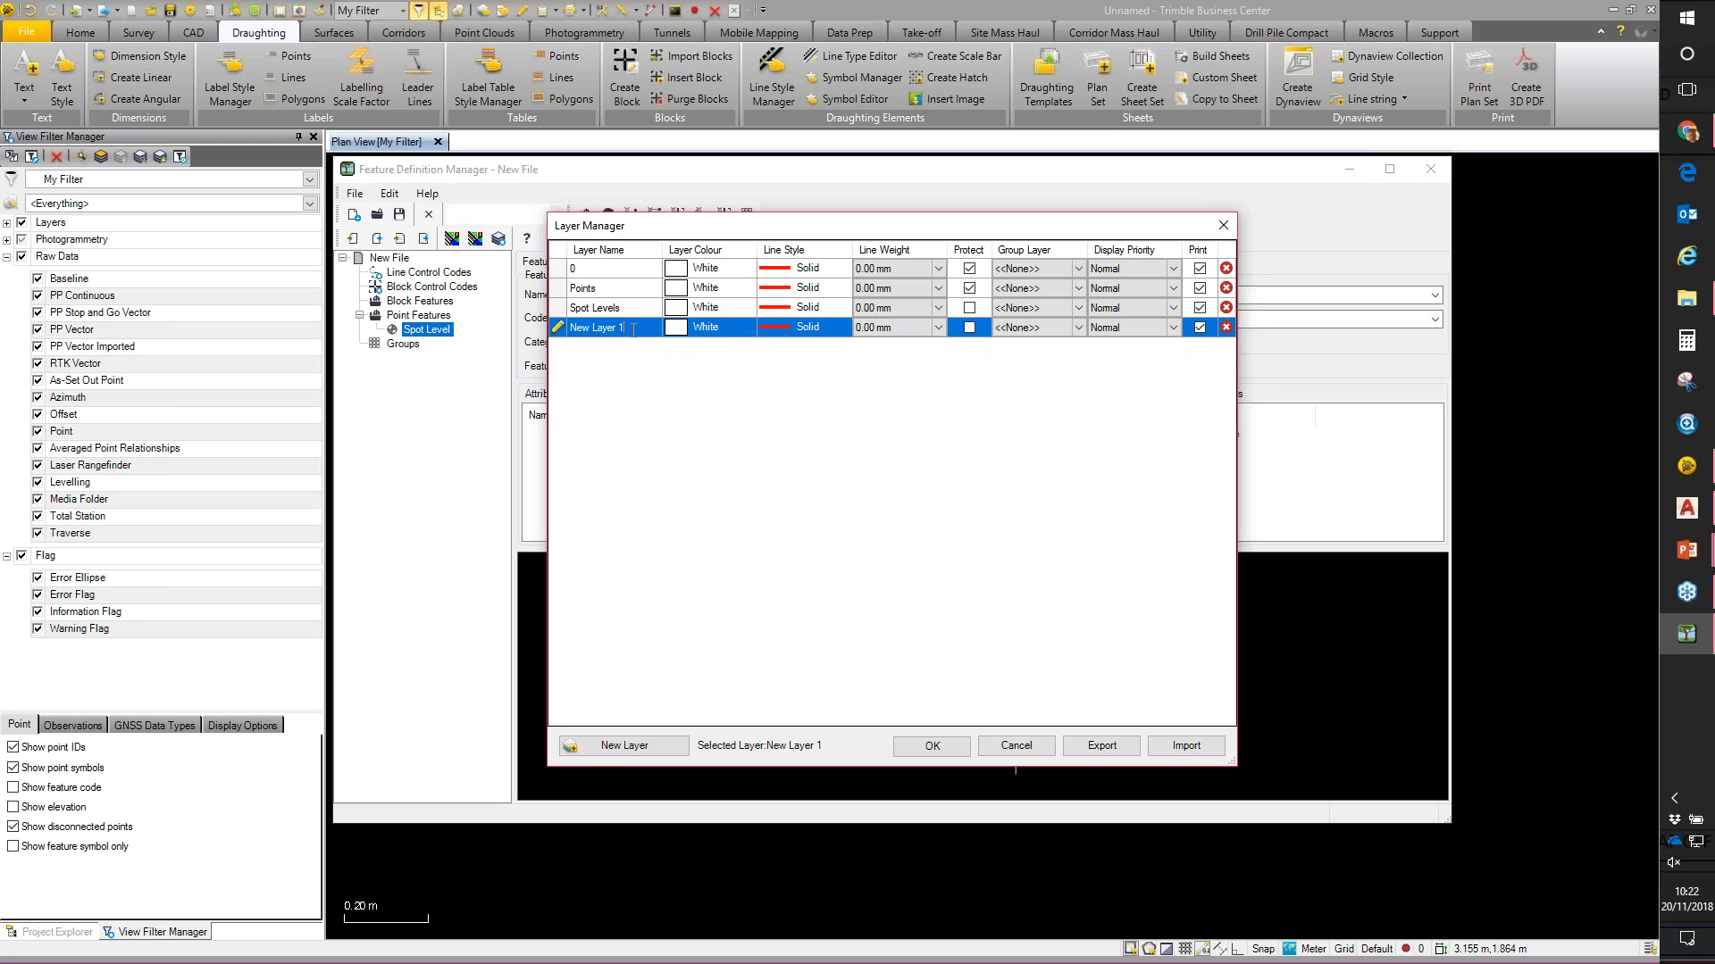
pyautogui.press('BackSpace')
pyautogui.press('BackSpace')
pyautogui.press('BackSpace')
pyautogui.press('BackSpace')
pyautogui.press('BackSpace')
pyautogui.press('BackSpace')
pyautogui.press('BackSpace')
pyautogui.press('BackSpace')
pyautogui.press('BackSpace')
pyautogui.press('BackSpace')
pyautogui.write('Bound')
pyautogui.click(943, 753)
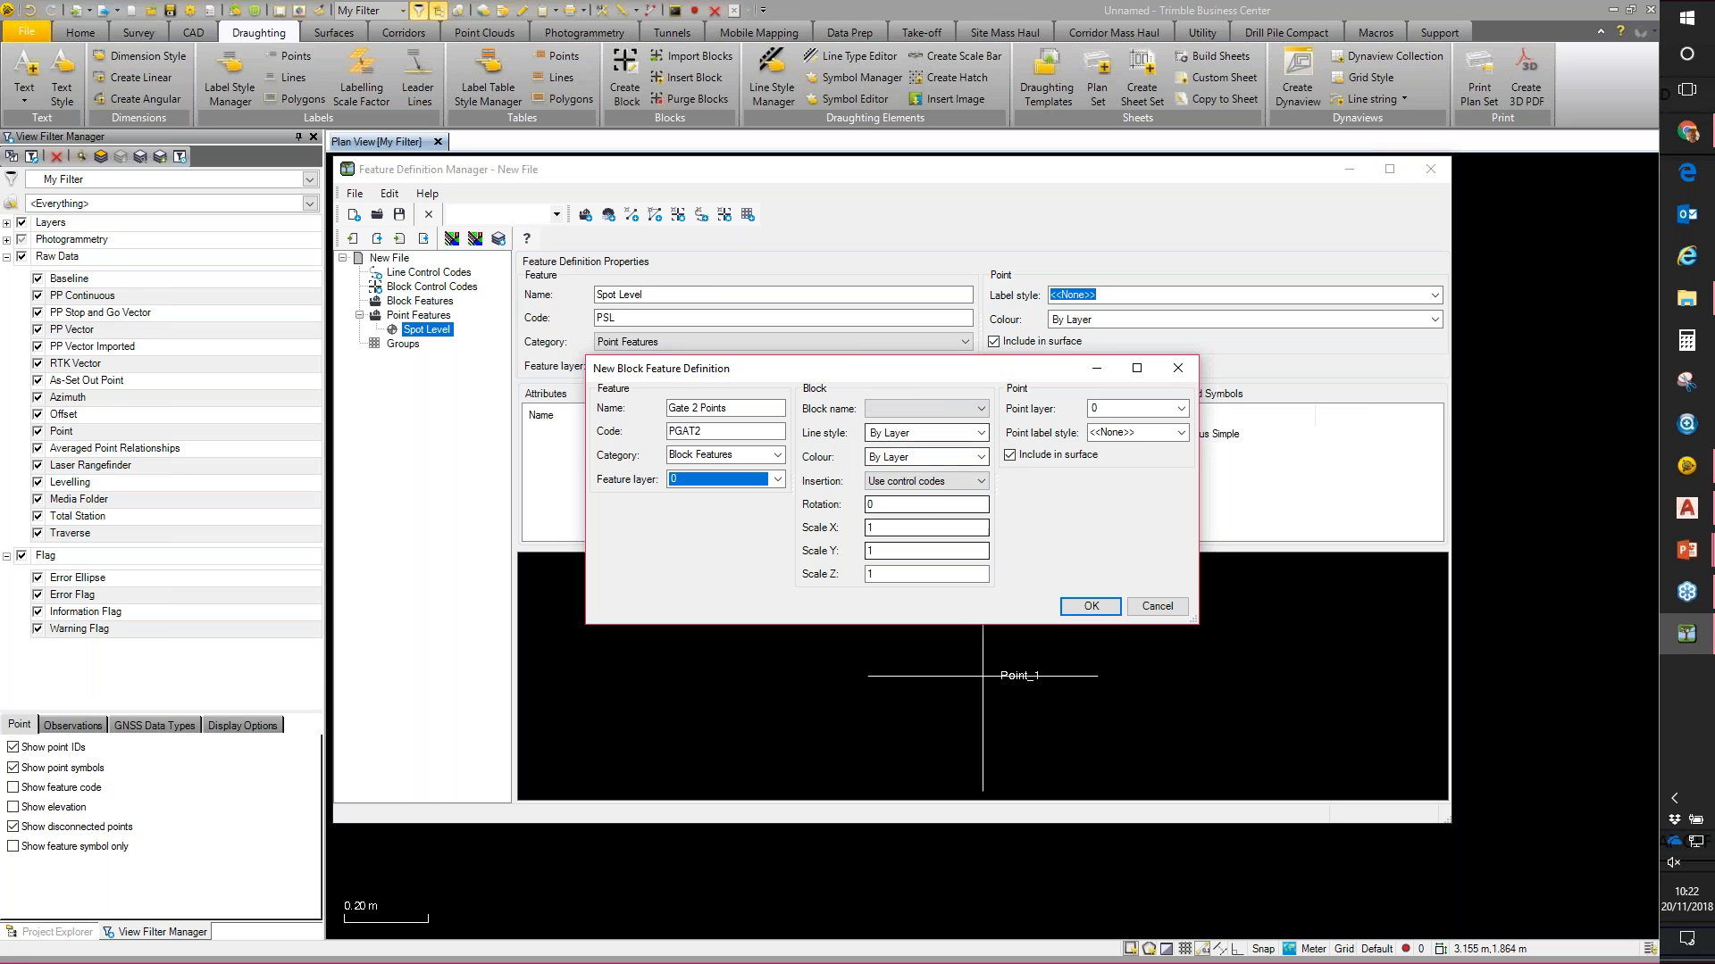
# Step: Import Gate 2 Point.dxf from the Configured Blocks folder and assign the Gate 2 Point block to the feature
pyautogui.click(981, 409)
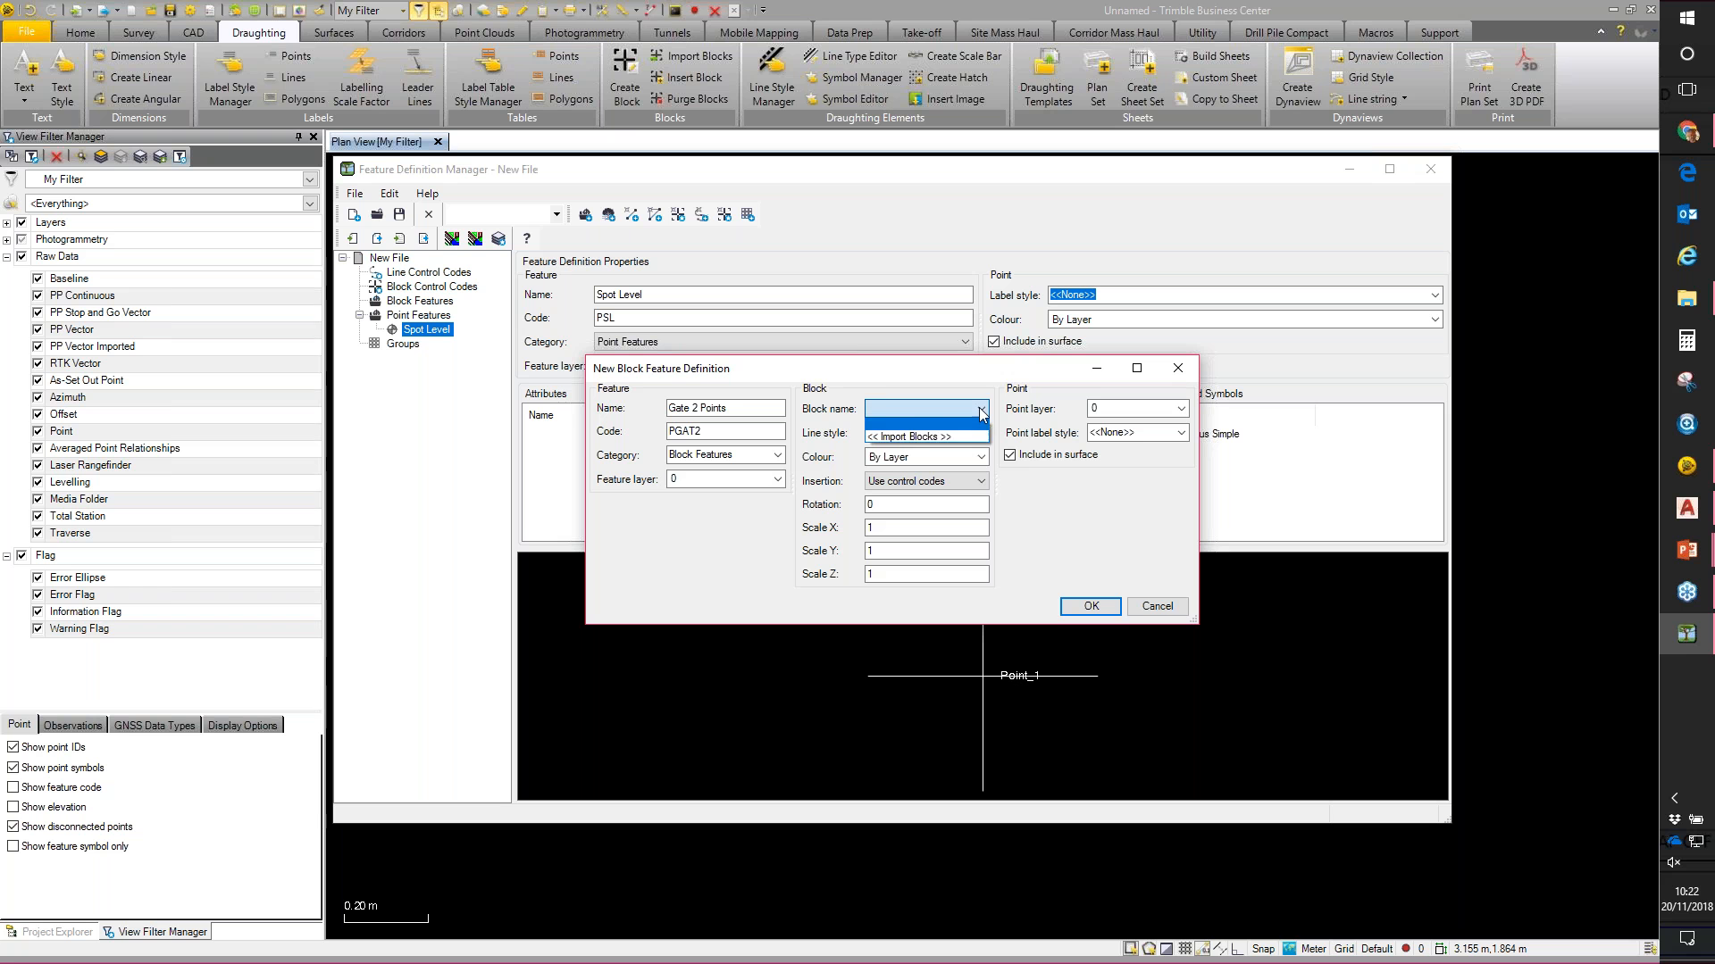
pyautogui.click(925, 436)
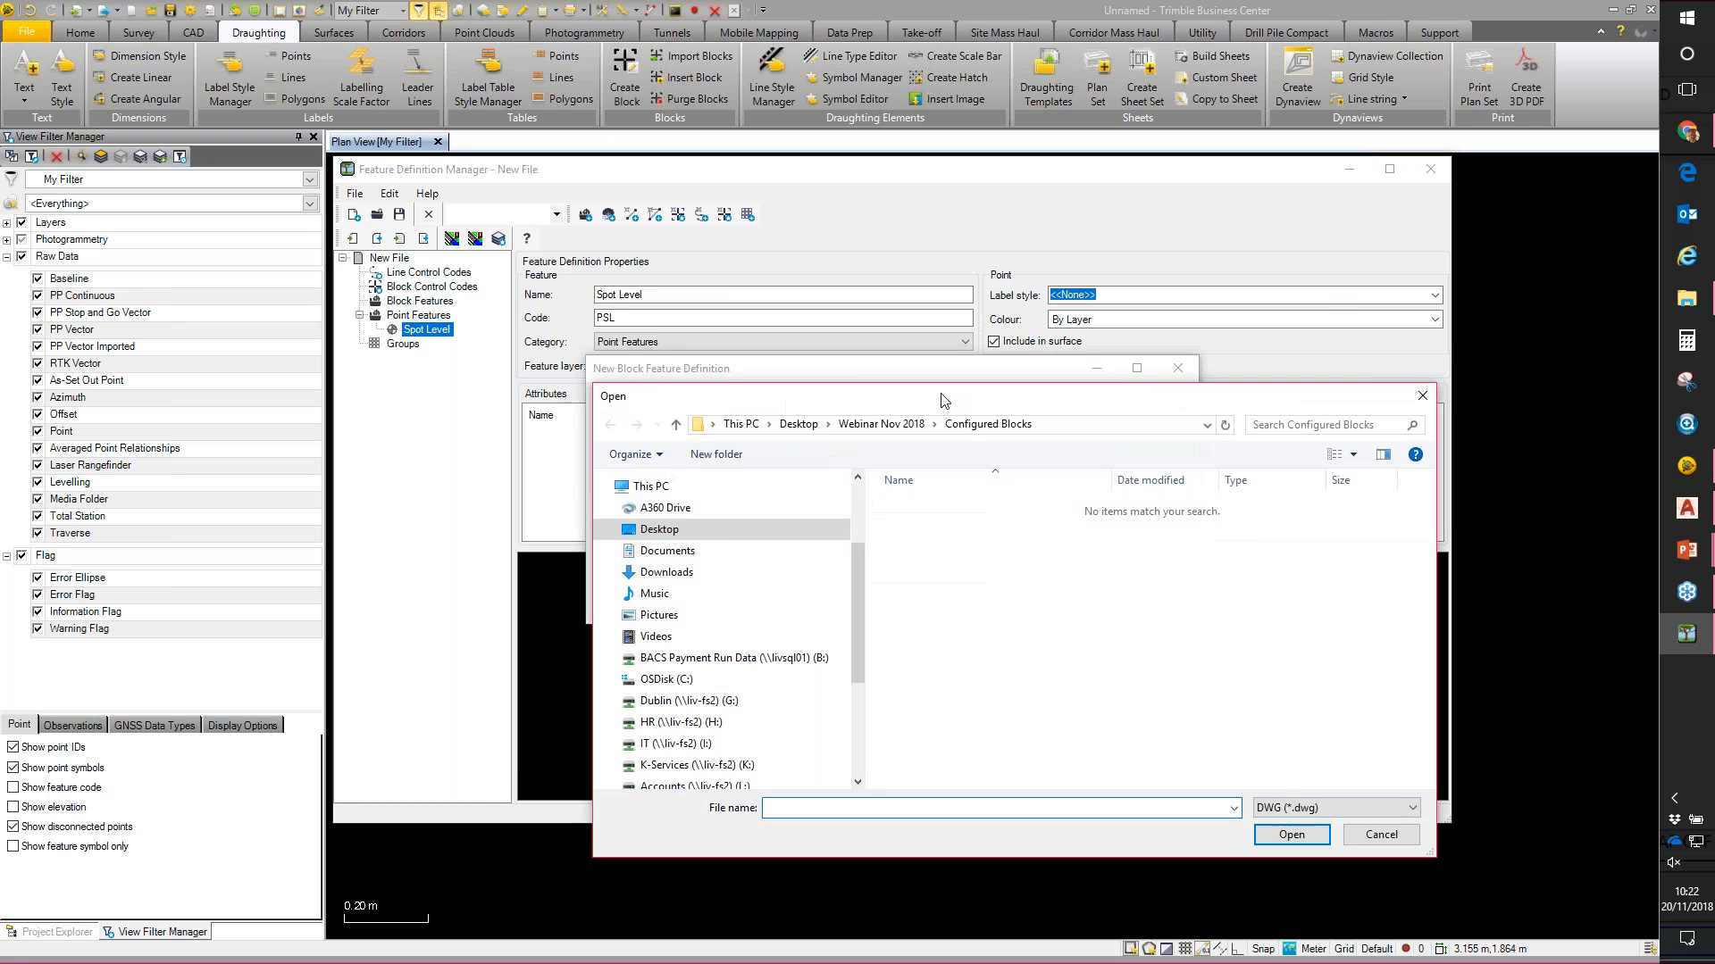
pyautogui.click(1199, 727)
pyautogui.click(1187, 757)
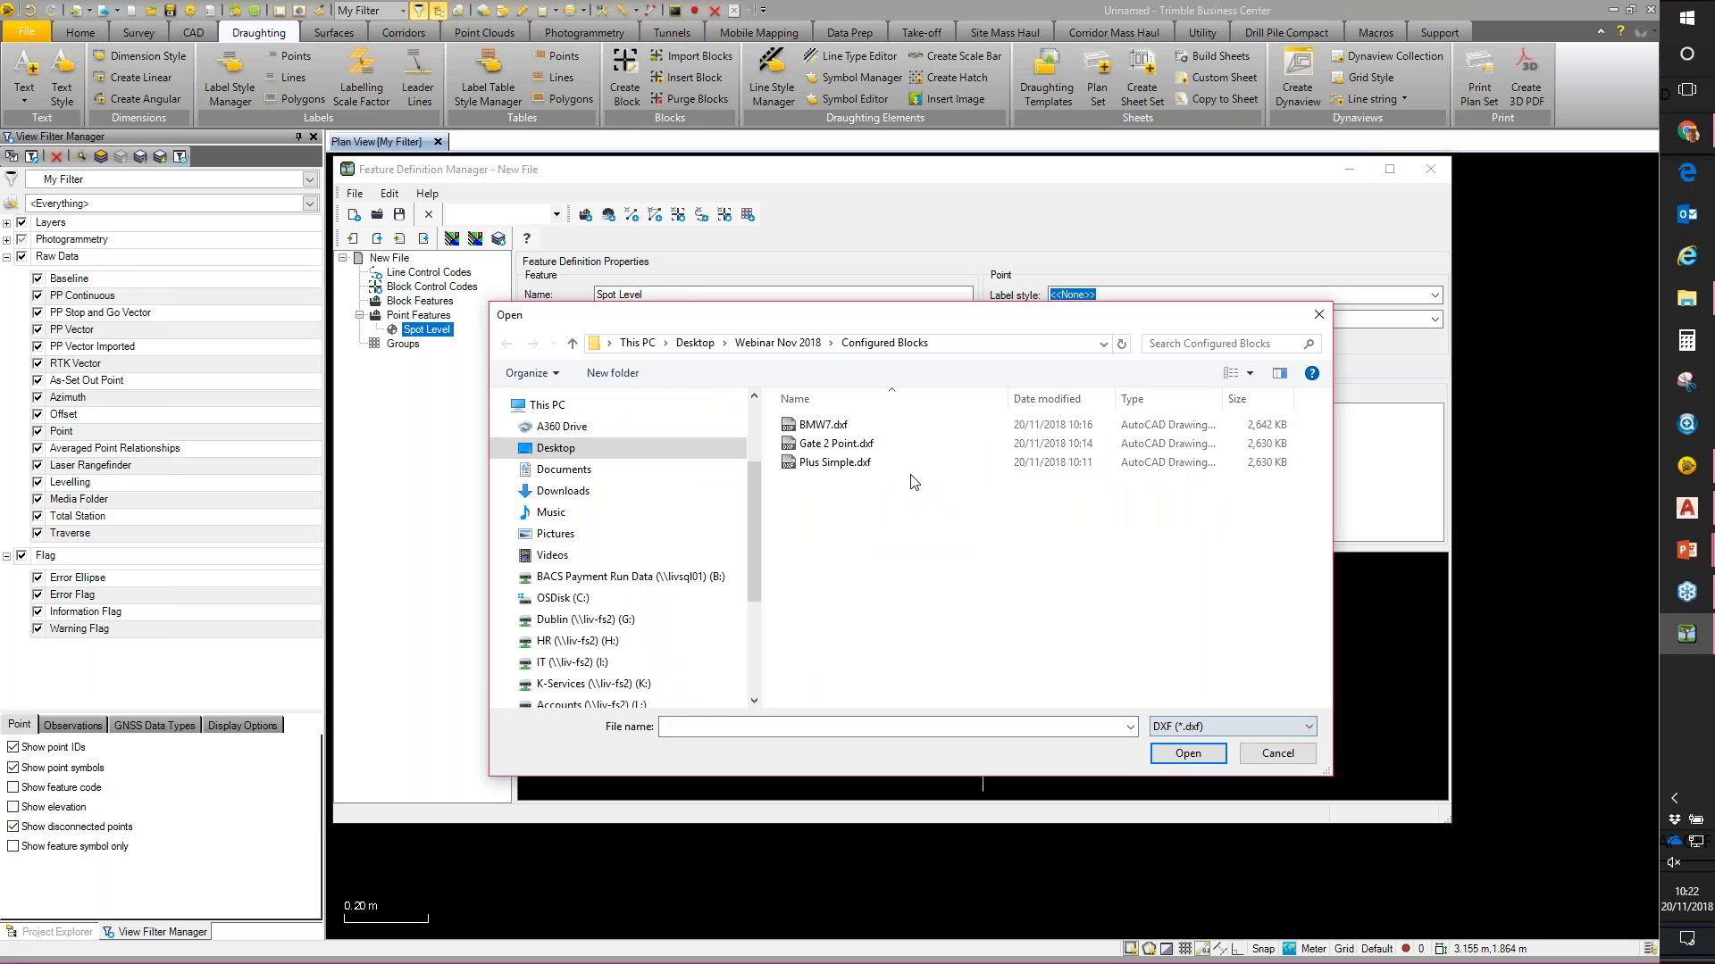
pyautogui.click(834, 444)
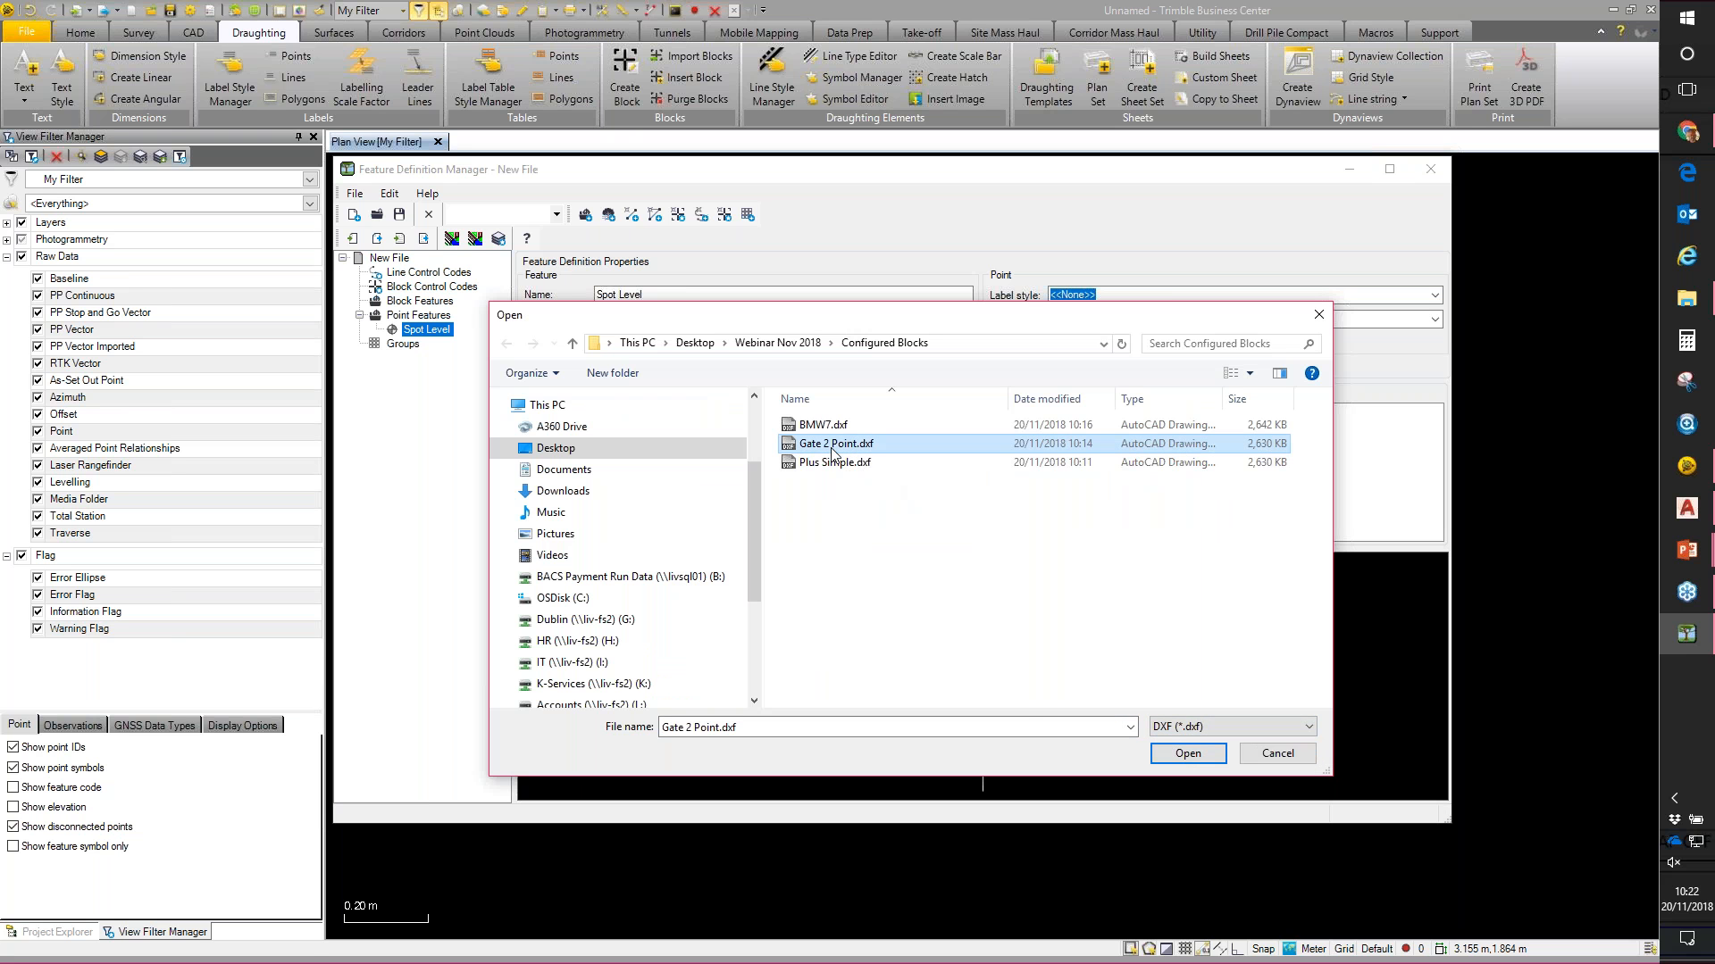
pyautogui.click(1184, 755)
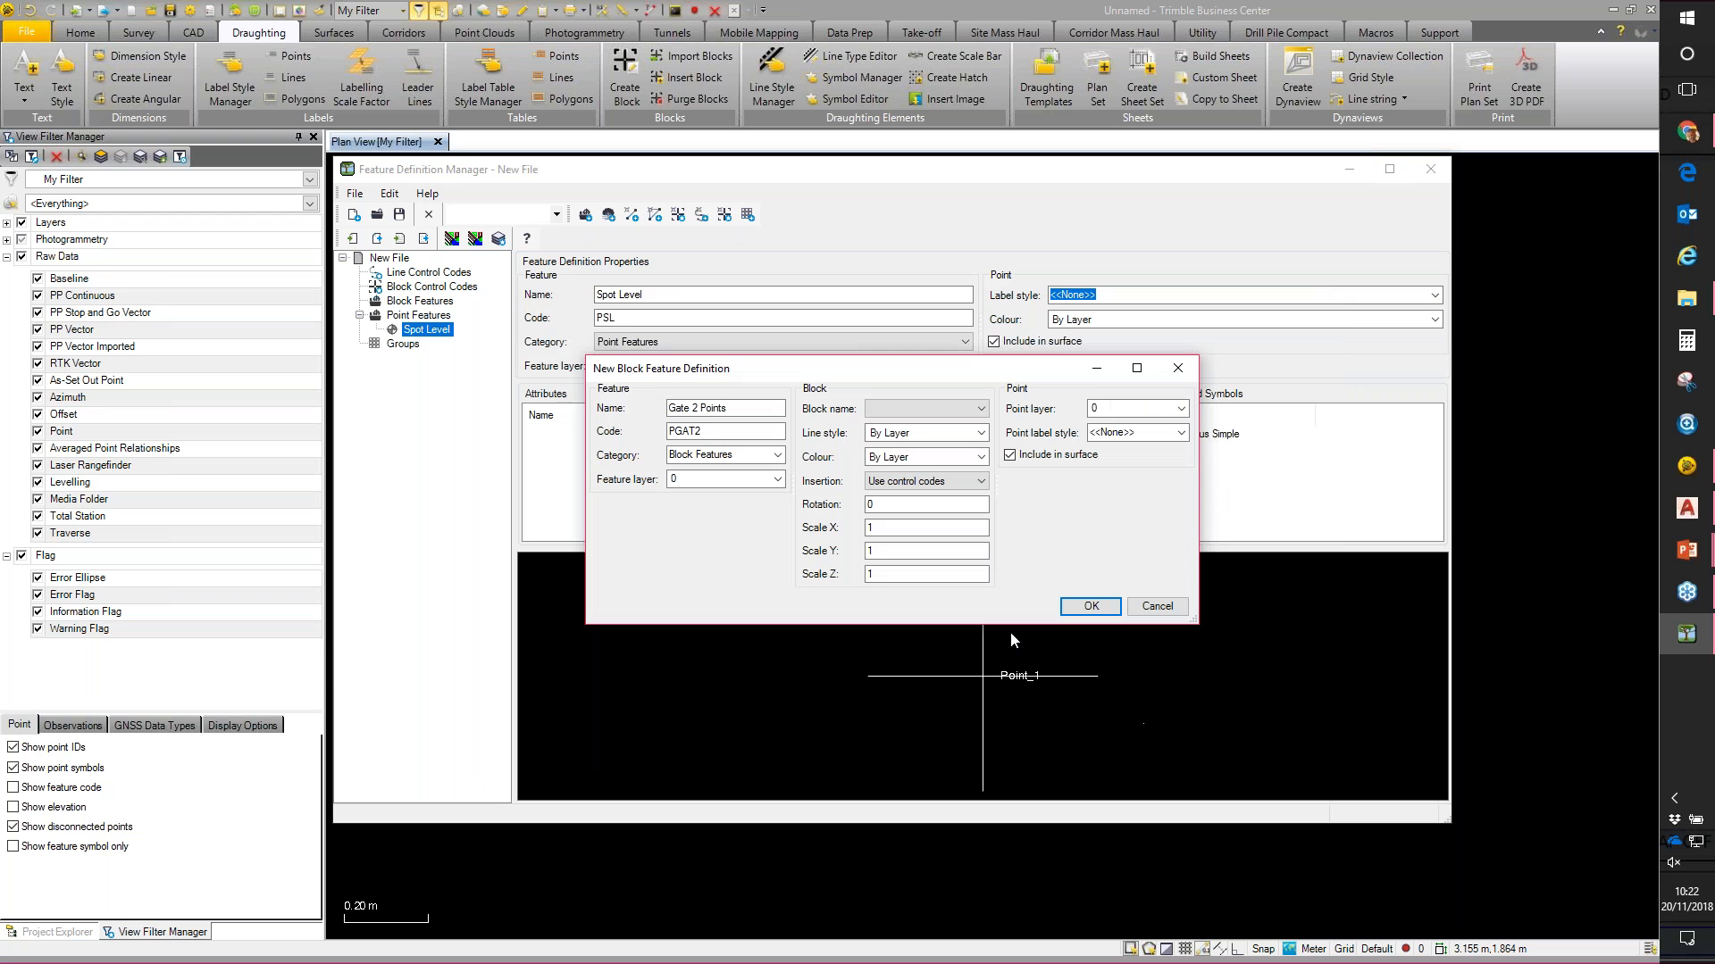
pyautogui.click(981, 409)
pyautogui.click(909, 439)
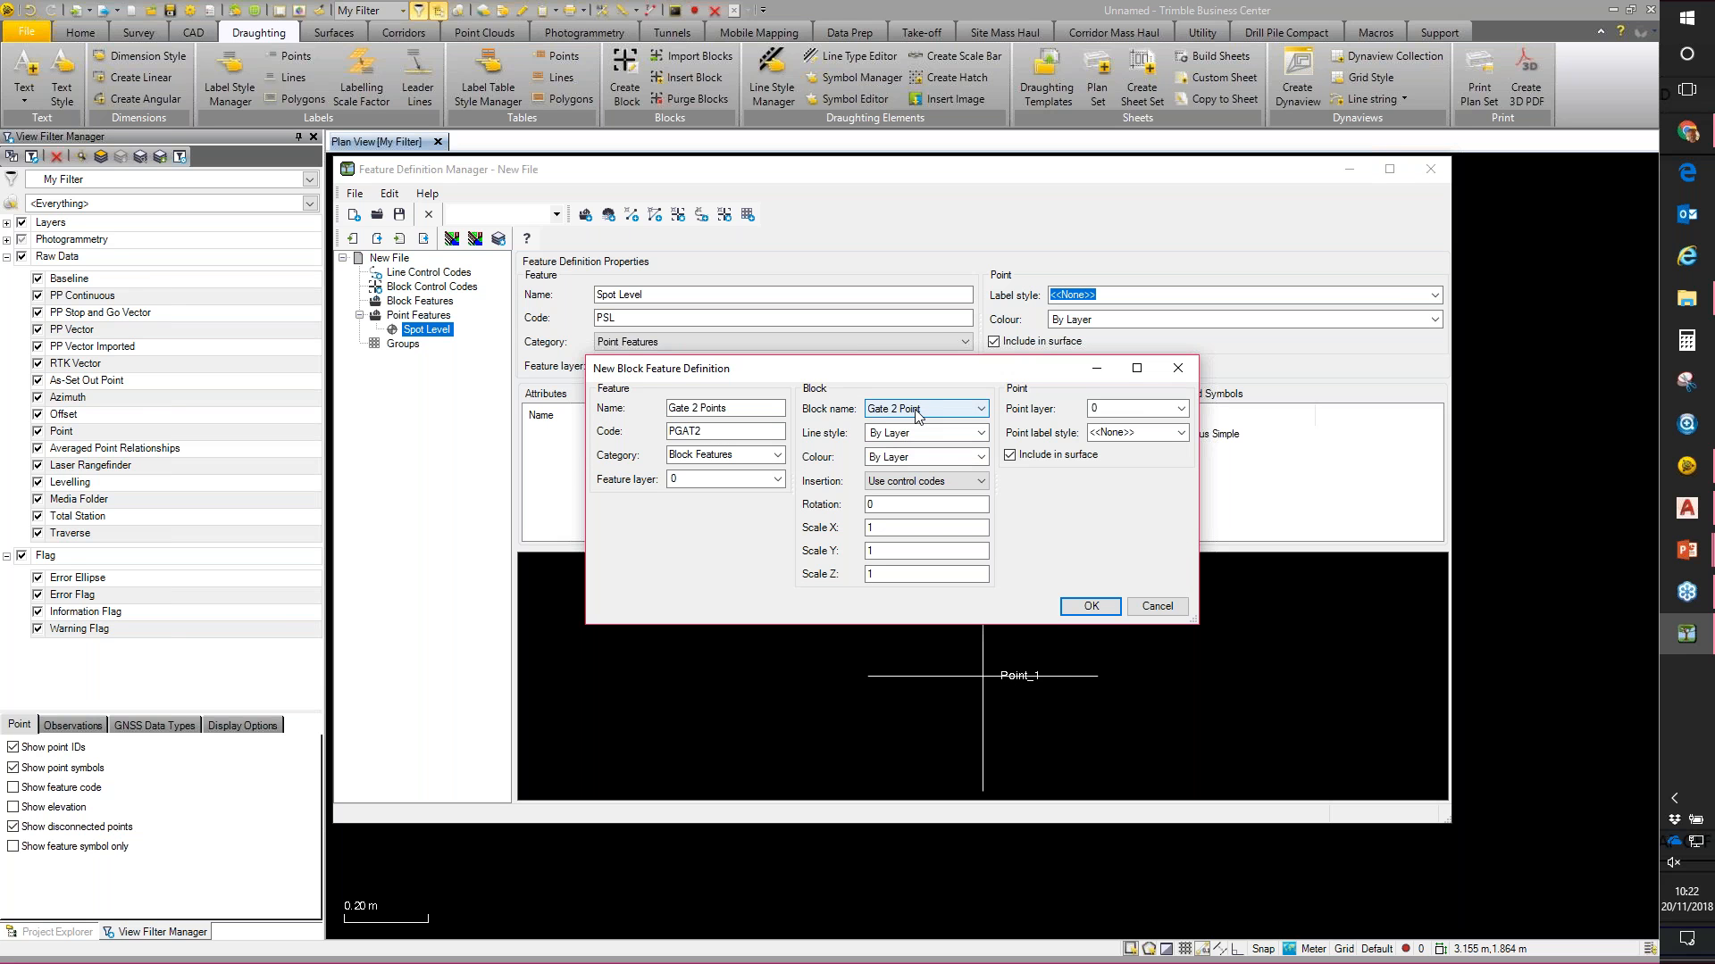
# Step: Set the block insertion to From 2 points, exclude the feature from the surface, and confirm the Gate 2 Points definition
pyautogui.click(884, 487)
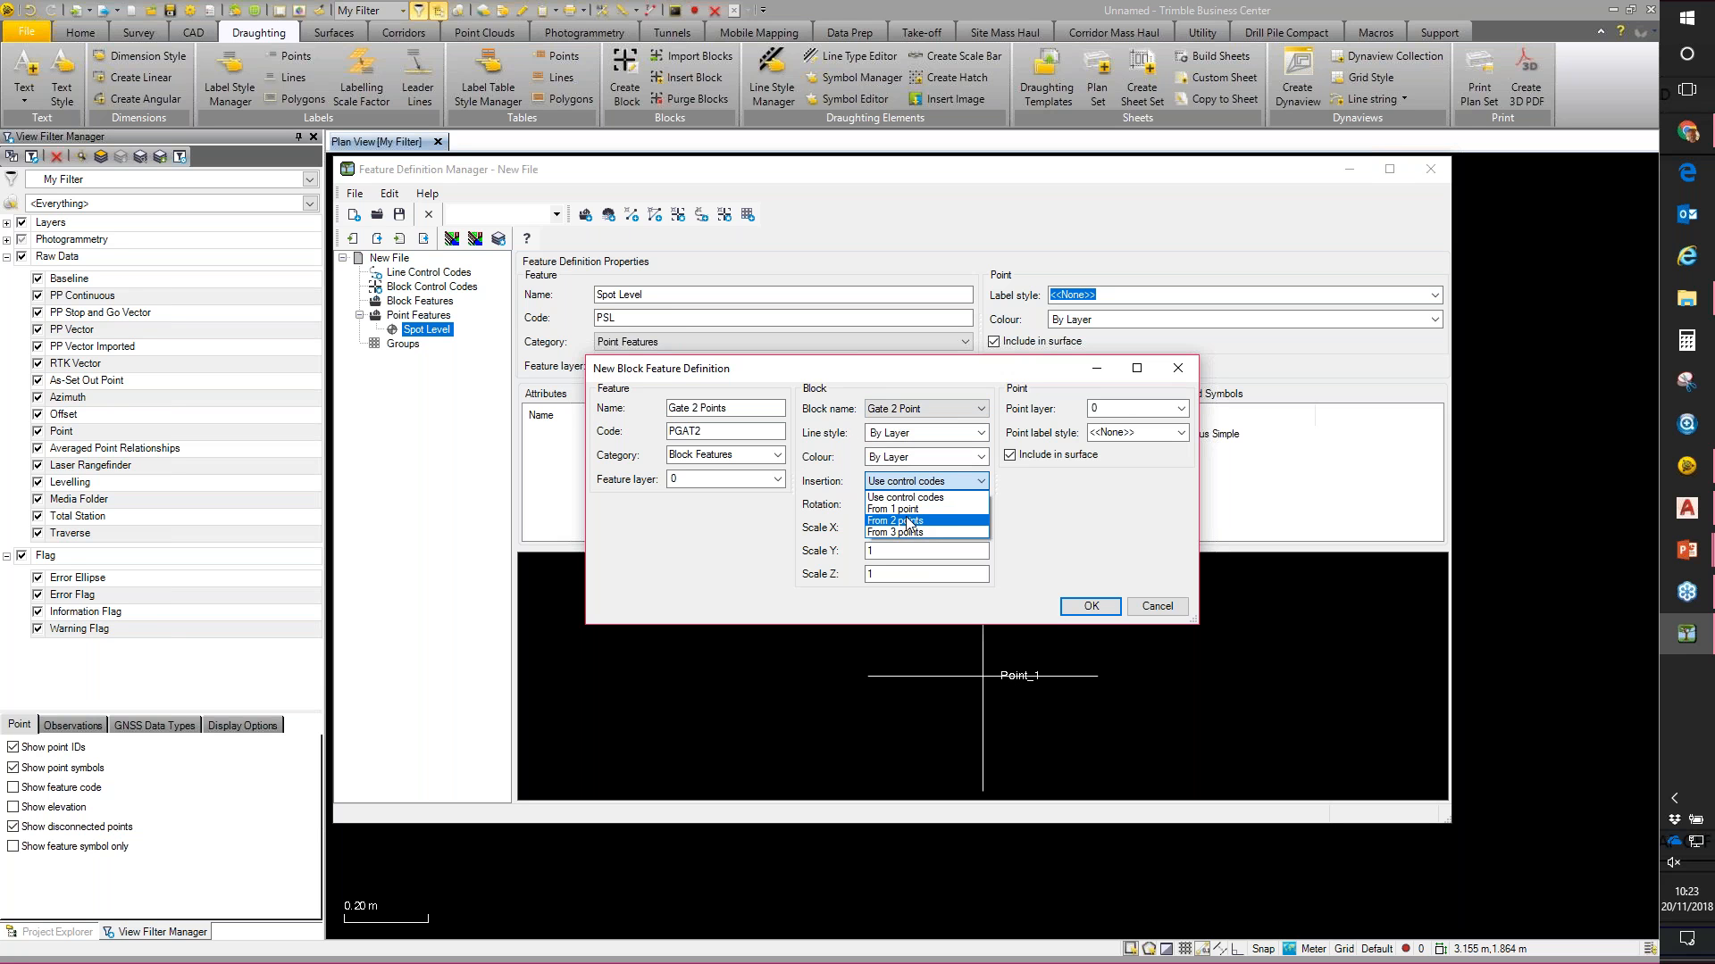
pyautogui.click(898, 520)
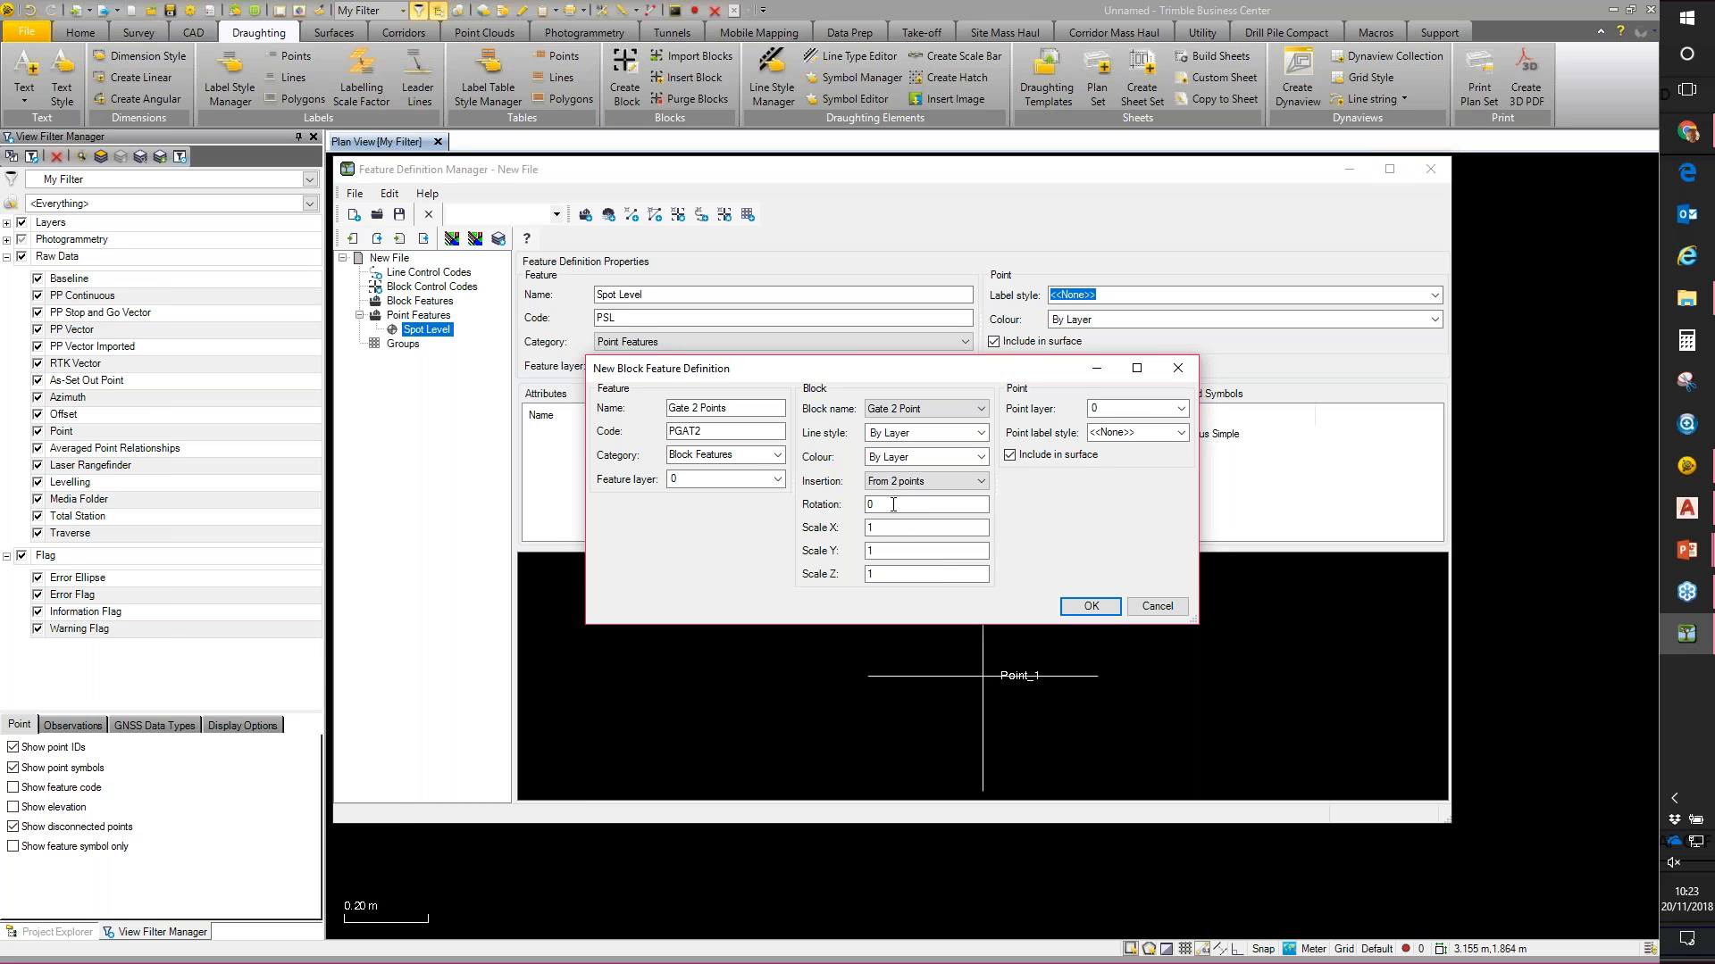
pyautogui.click(1010, 456)
pyautogui.click(1084, 609)
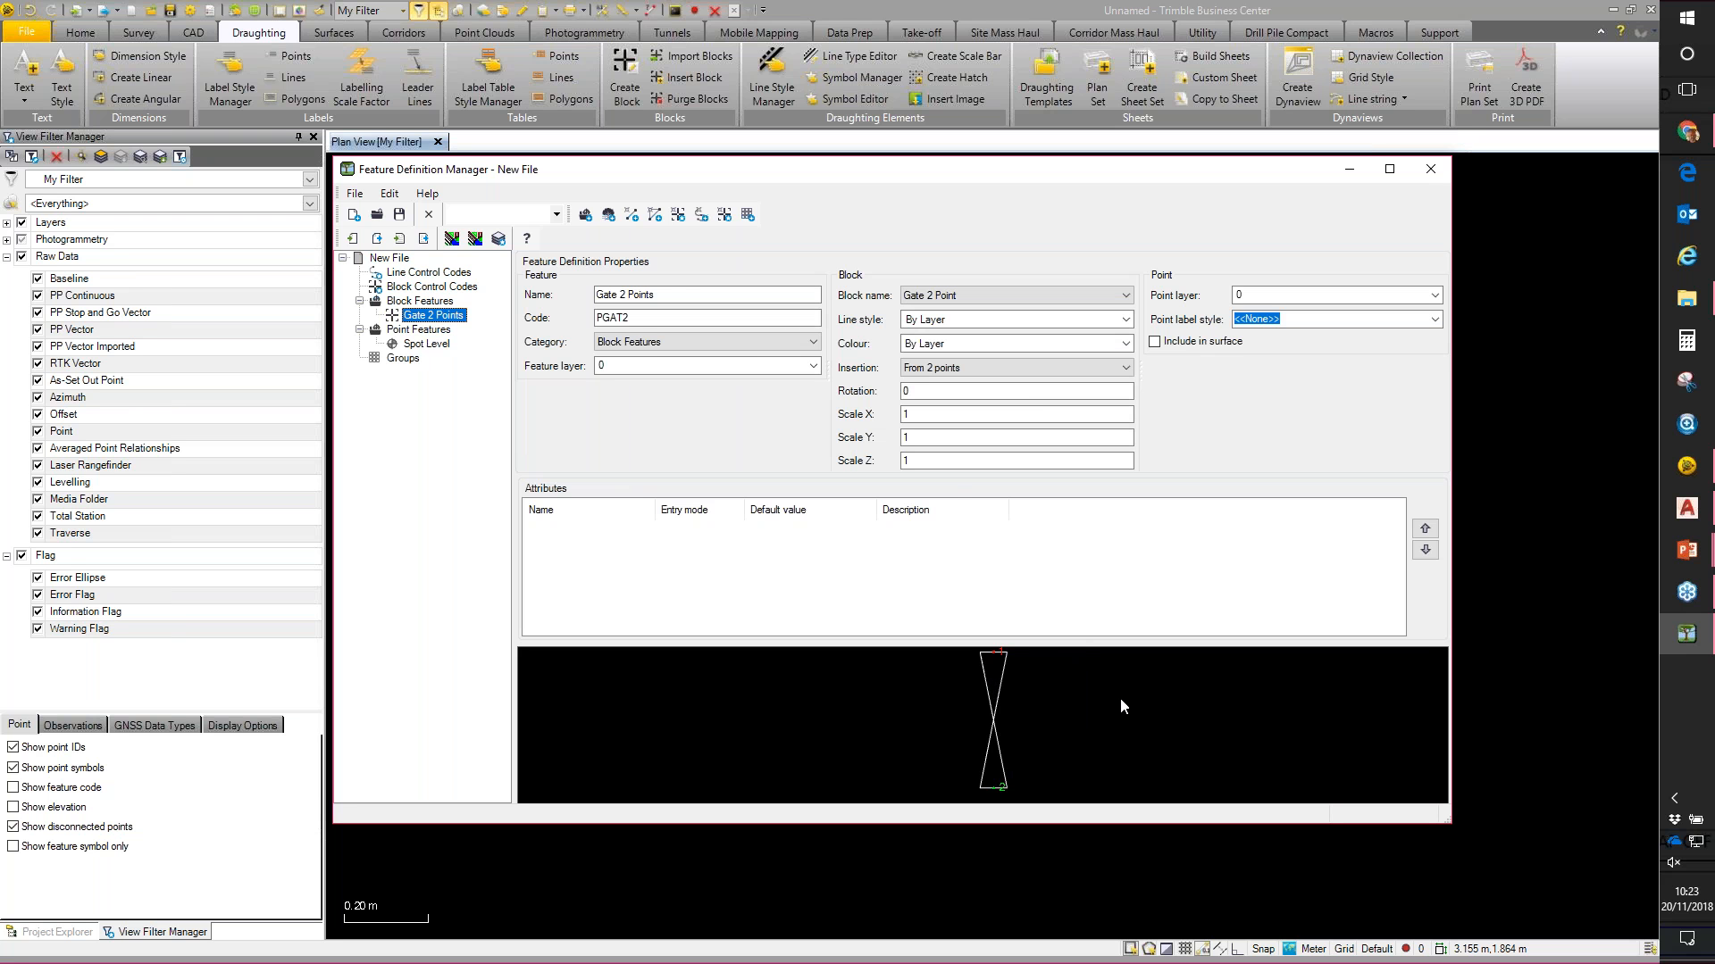
# Step: Set the feature layer of the Gate 2 Points block feature to Boundaries
pyautogui.click(815, 367)
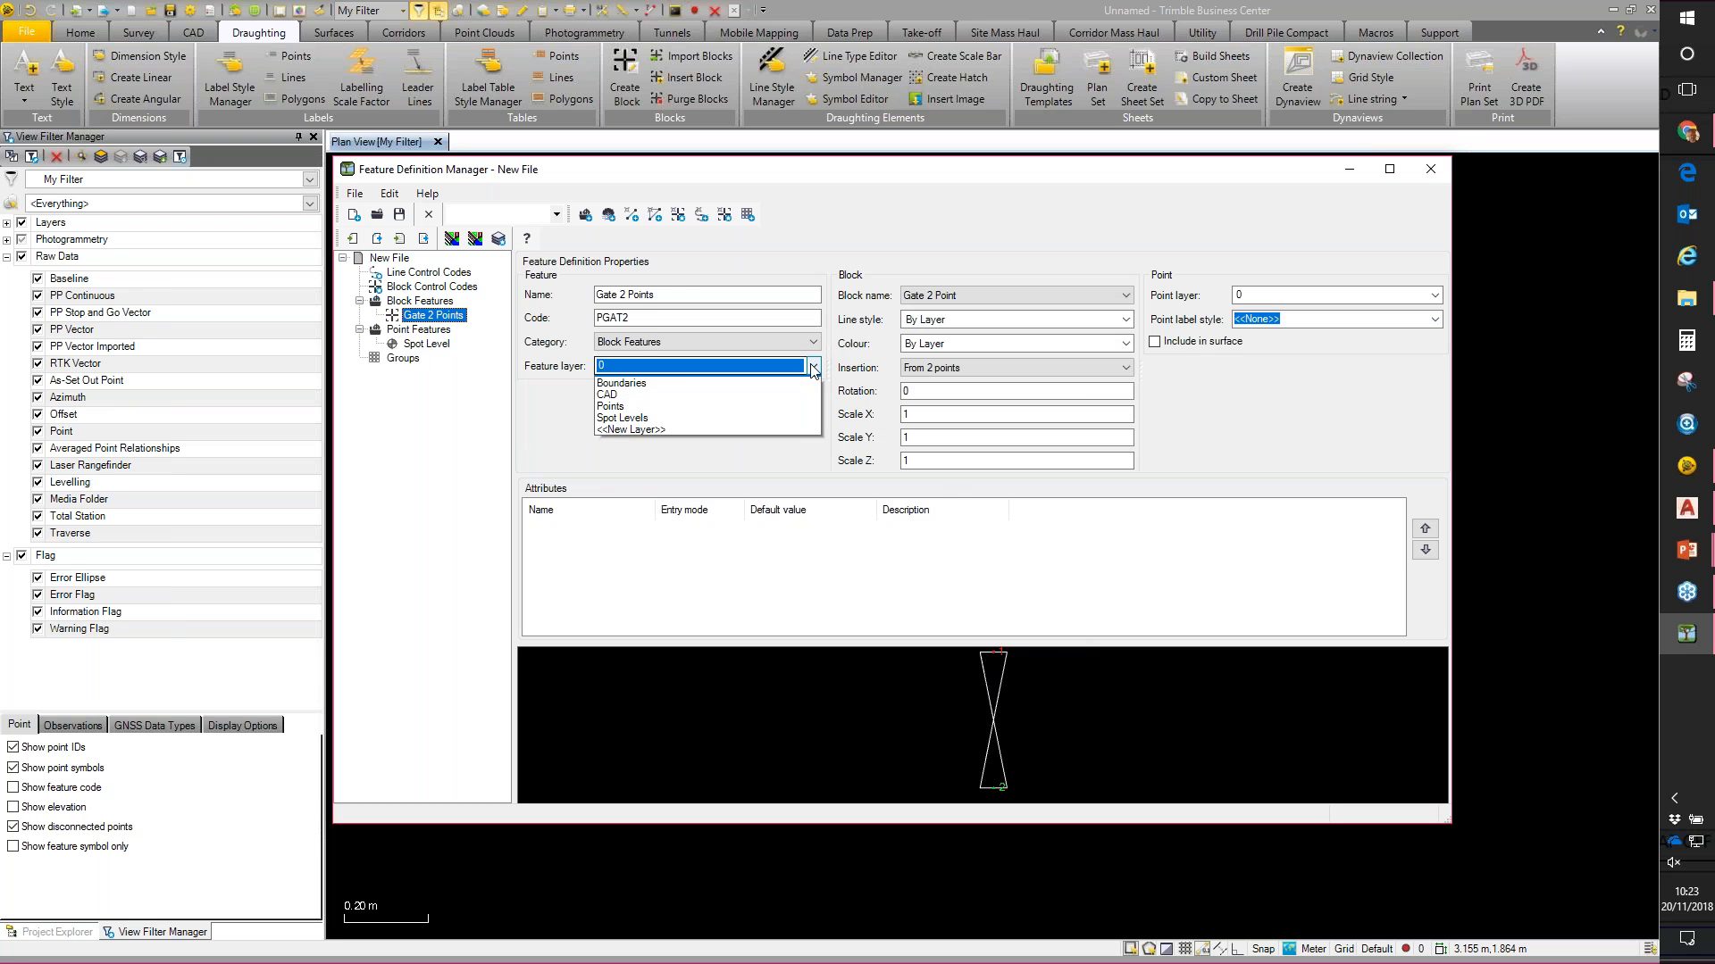
pyautogui.click(672, 392)
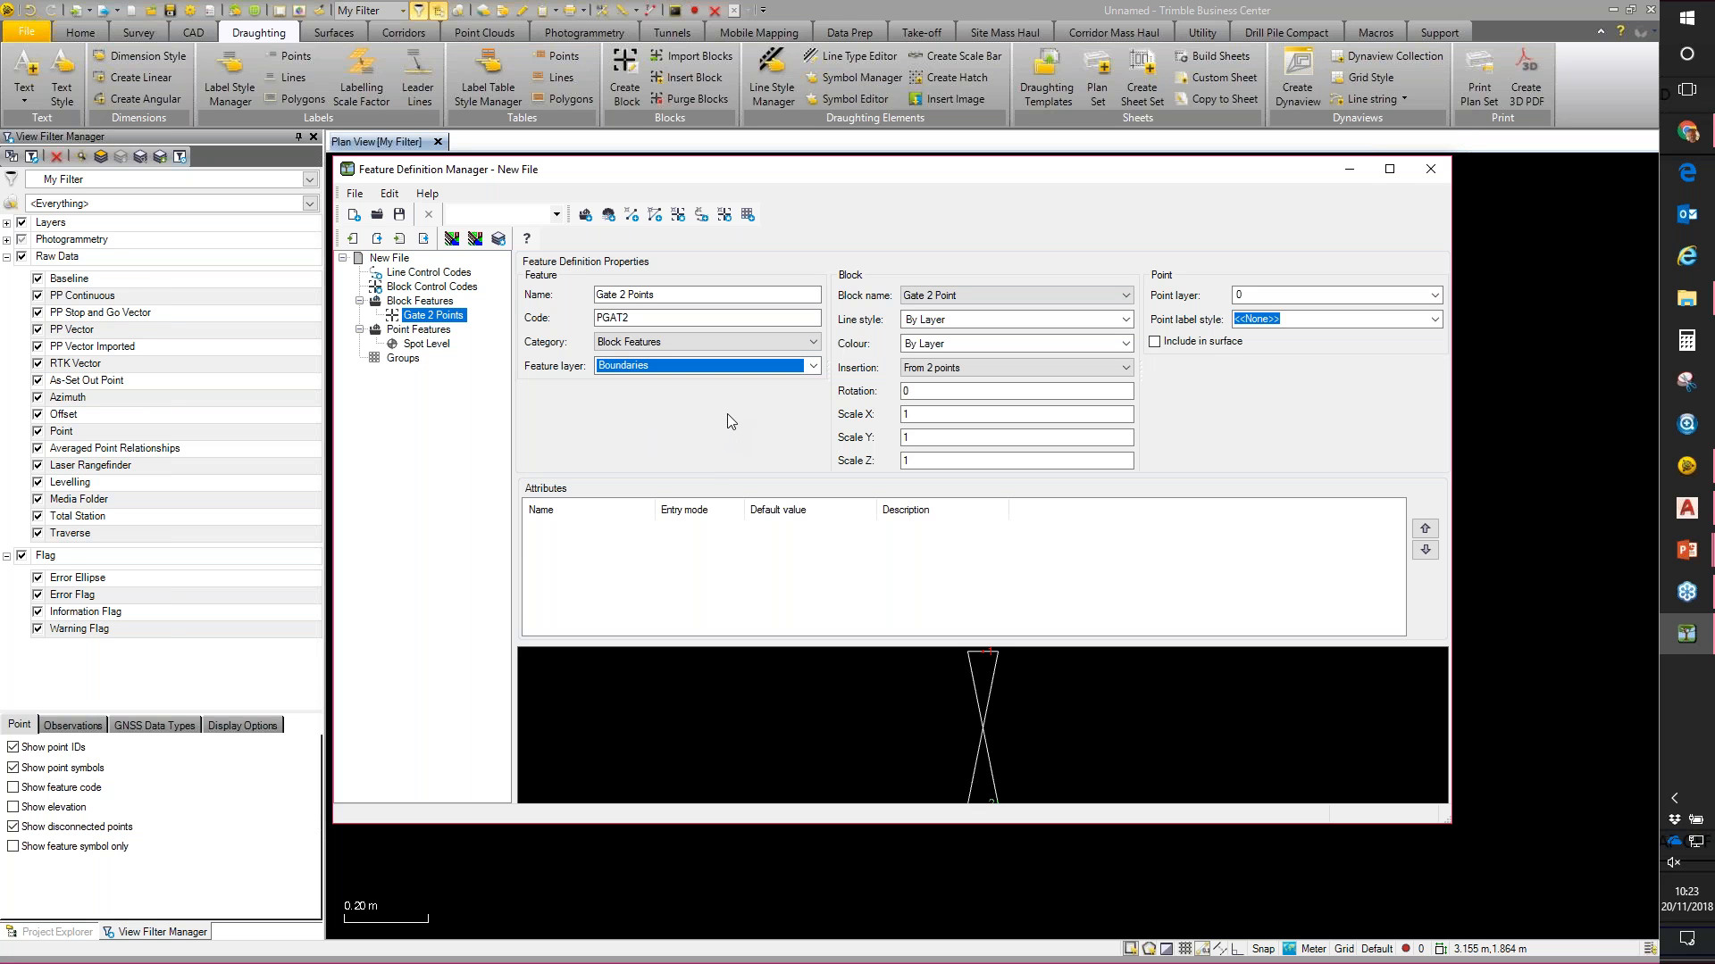
# Step: Start a new block feature definition named BMW 7 with the code PBMW7
pyautogui.click(678, 215)
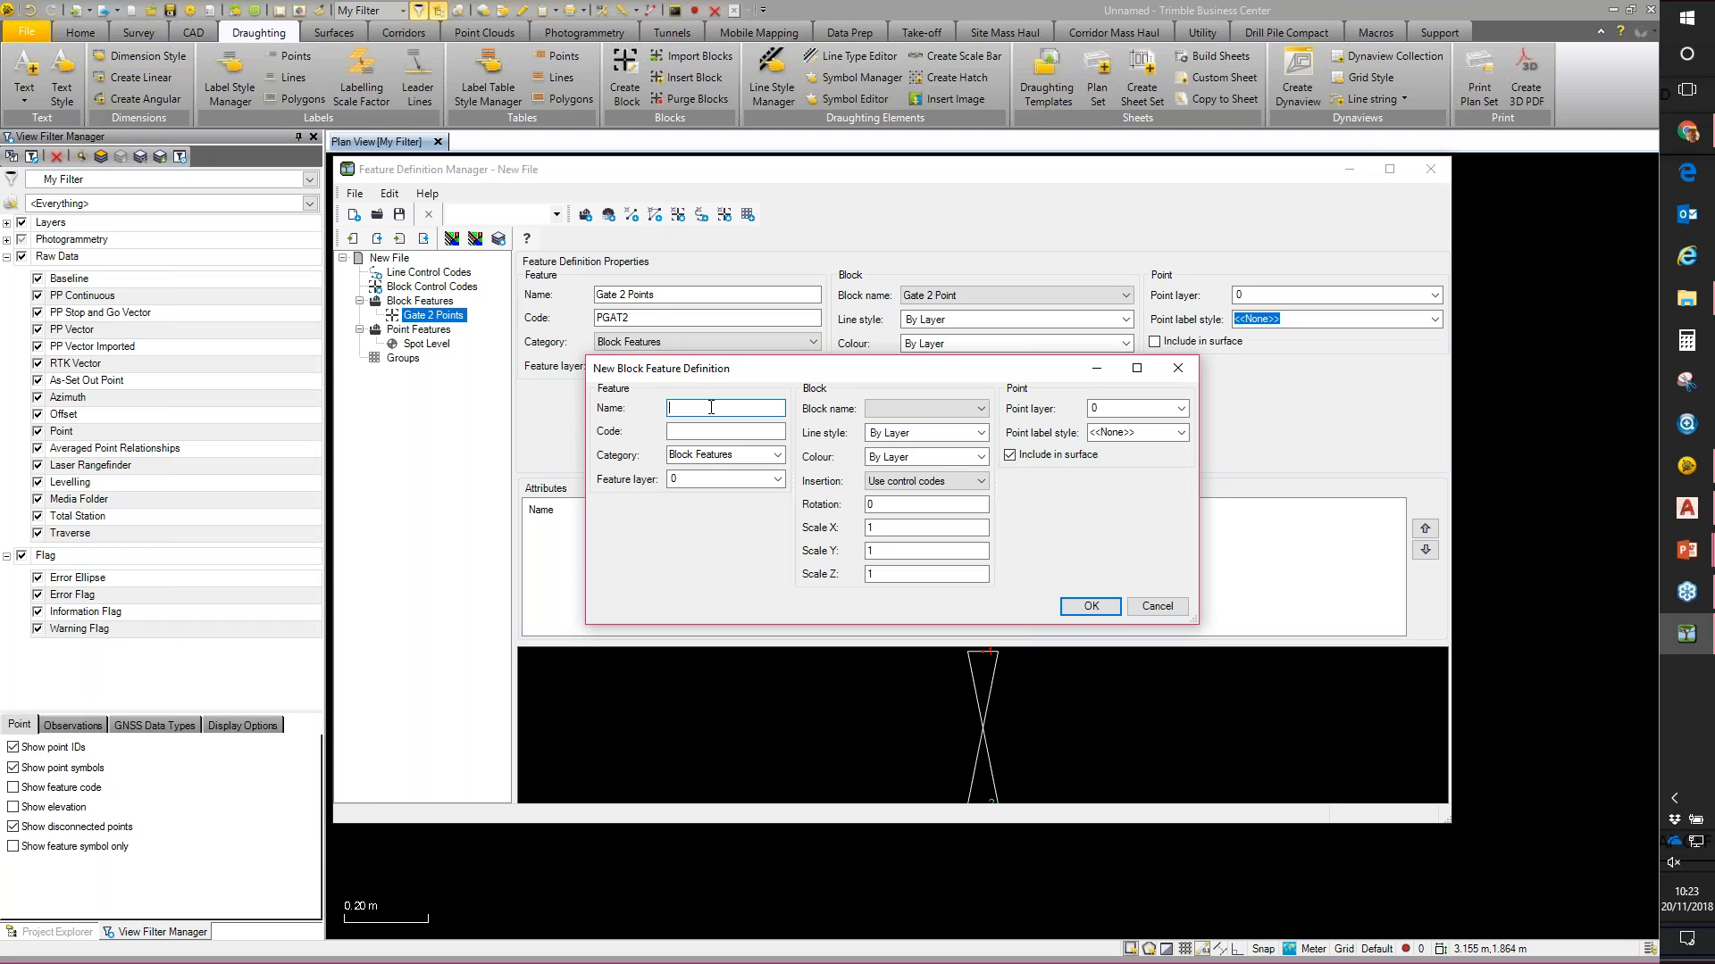
pyautogui.write('BMW 7')
pyautogui.click(712, 429)
pyautogui.write('PBMW7')
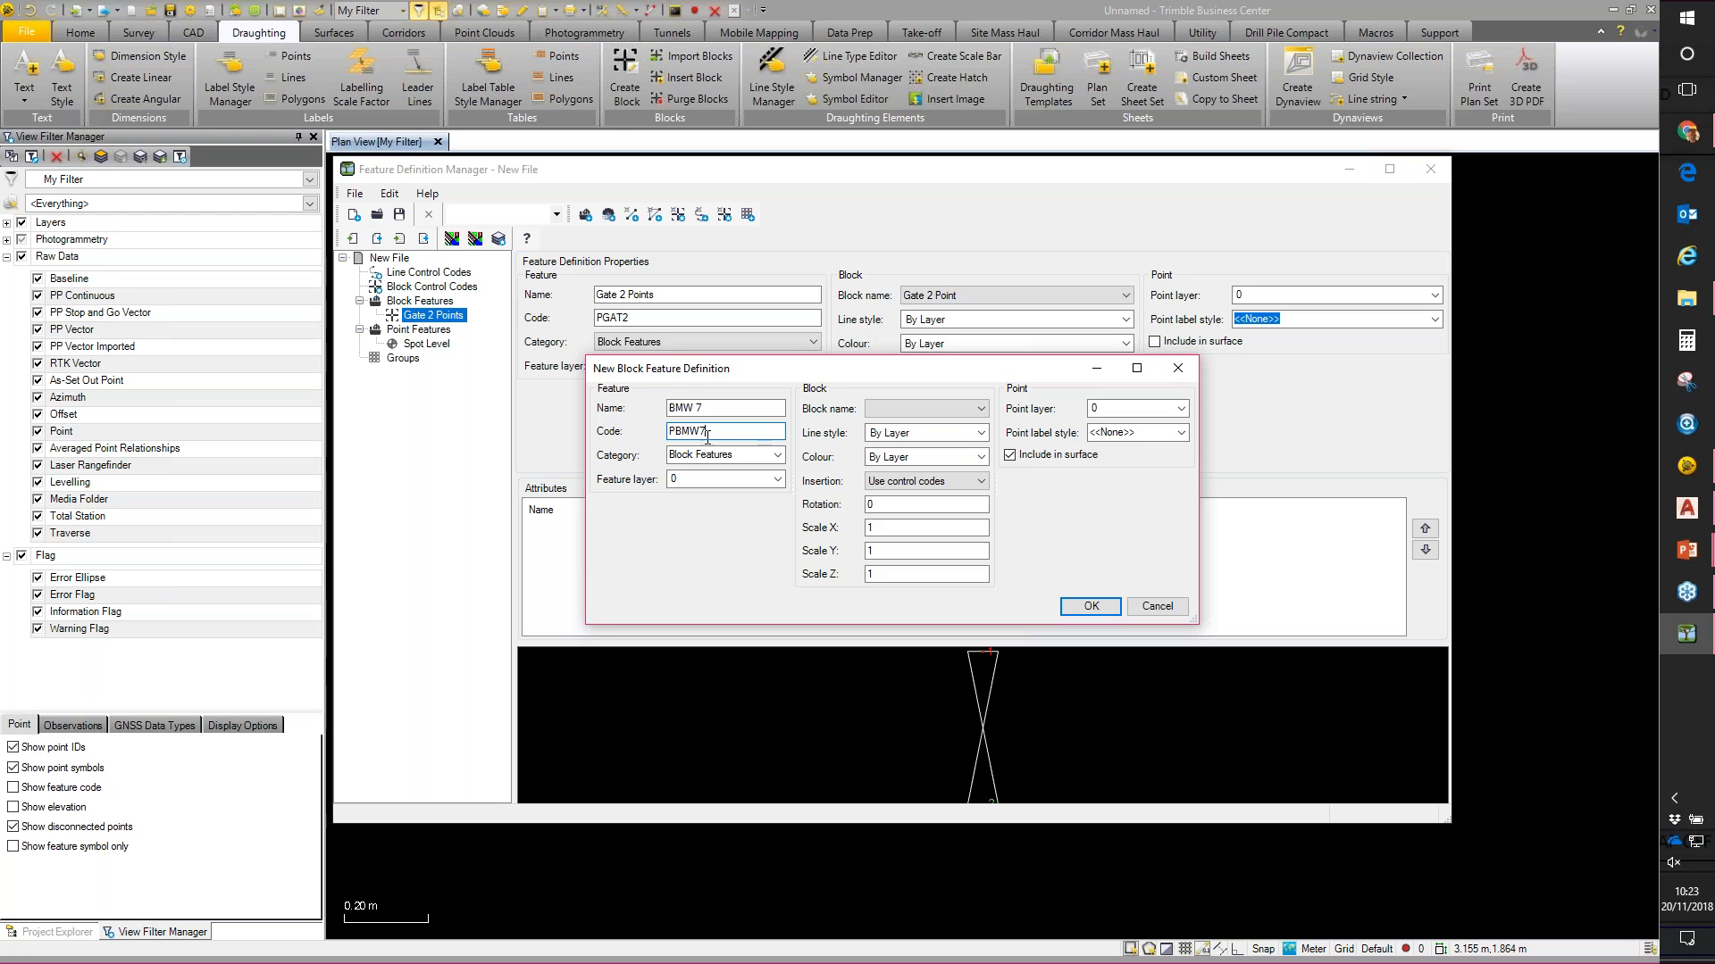
# Step: Add a new layer named Vehicles and assign it as the BMW 7 feature's layer
pyautogui.click(785, 478)
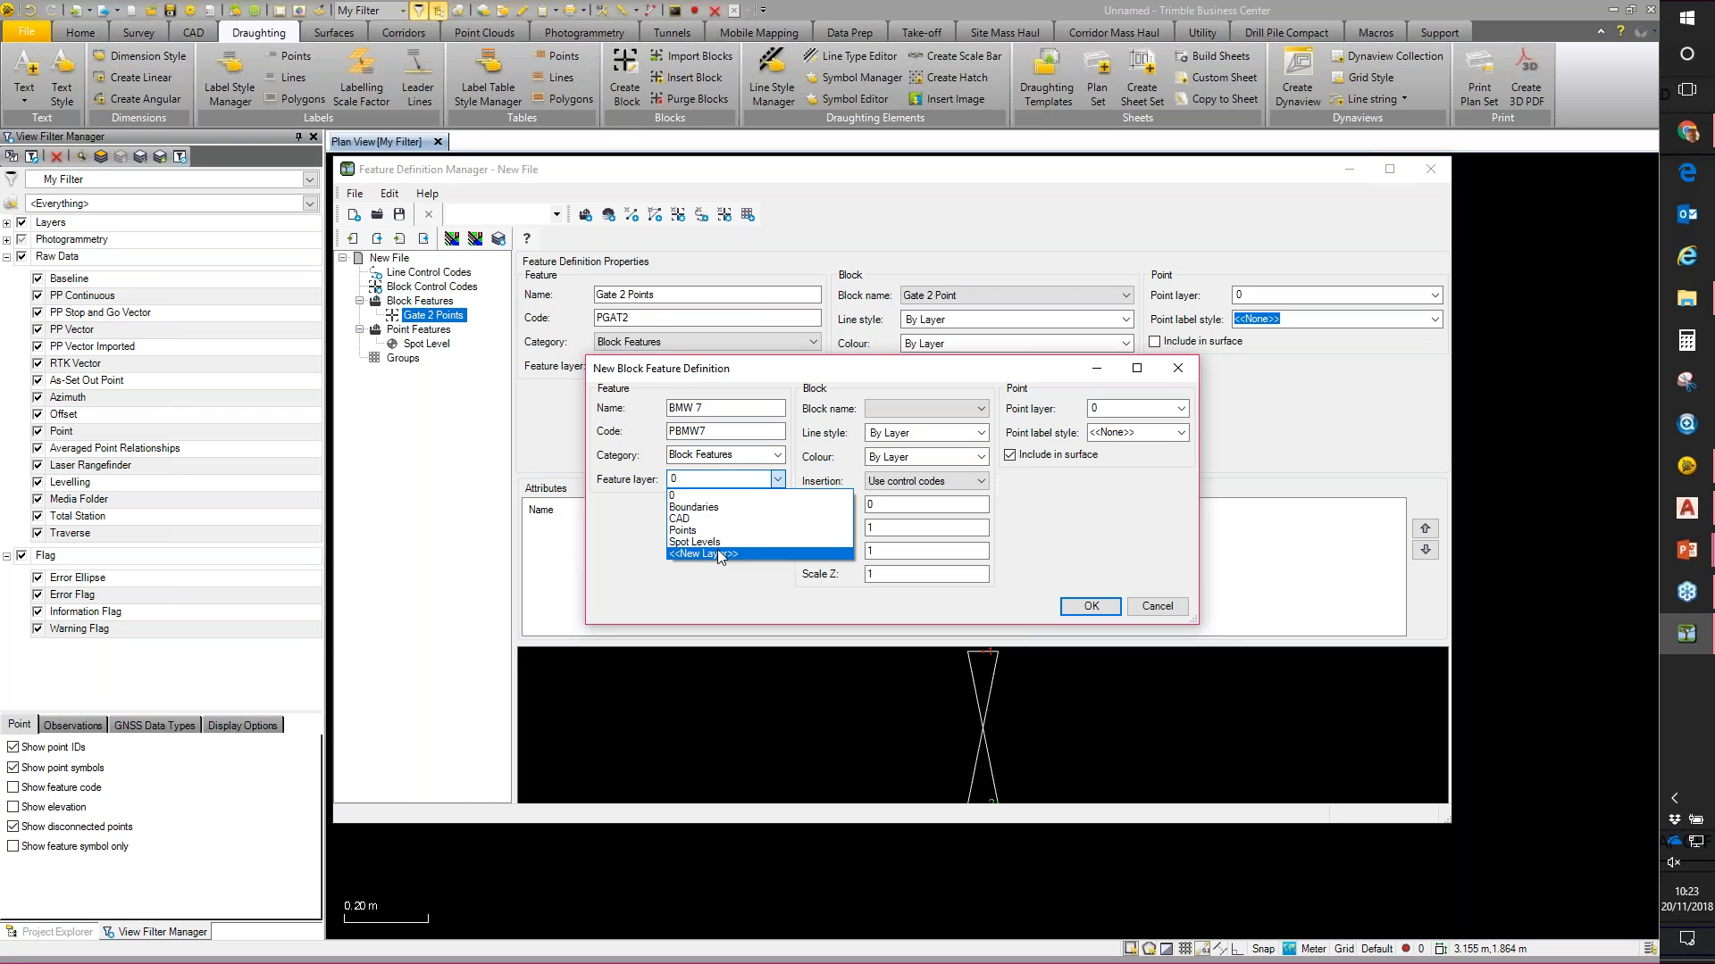
pyautogui.click(723, 548)
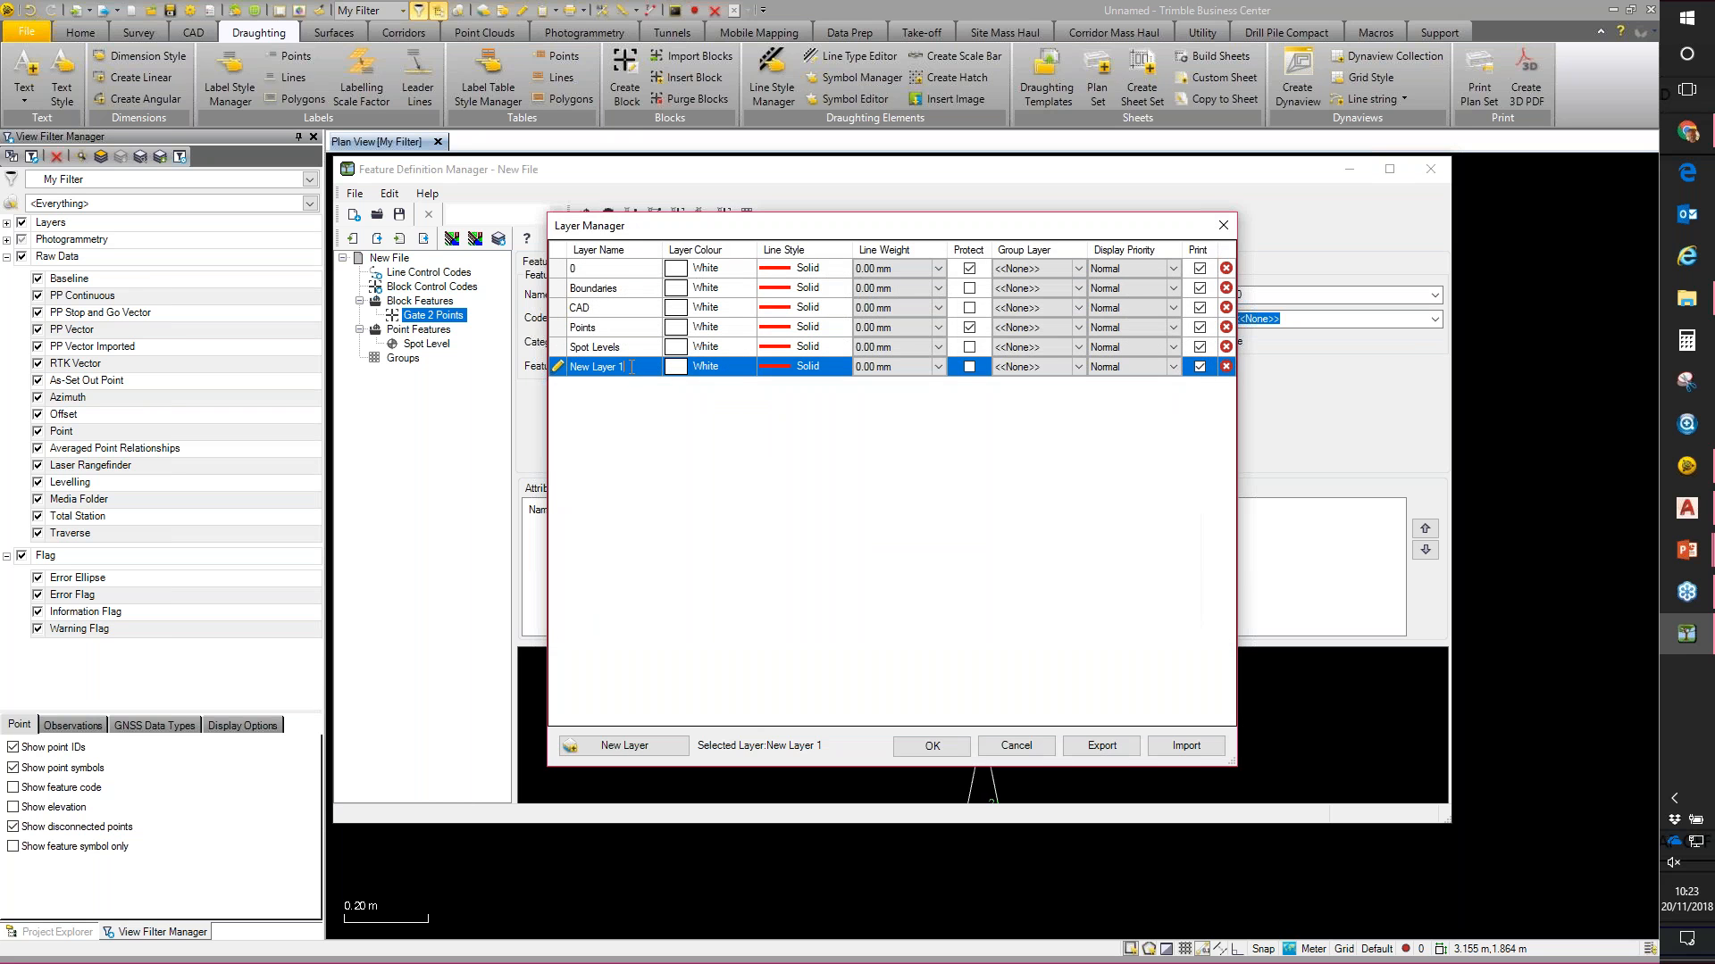
pyautogui.press('BackSpace')
pyautogui.write('Vehicles')
pyautogui.click(961, 748)
pyautogui.click(777, 480)
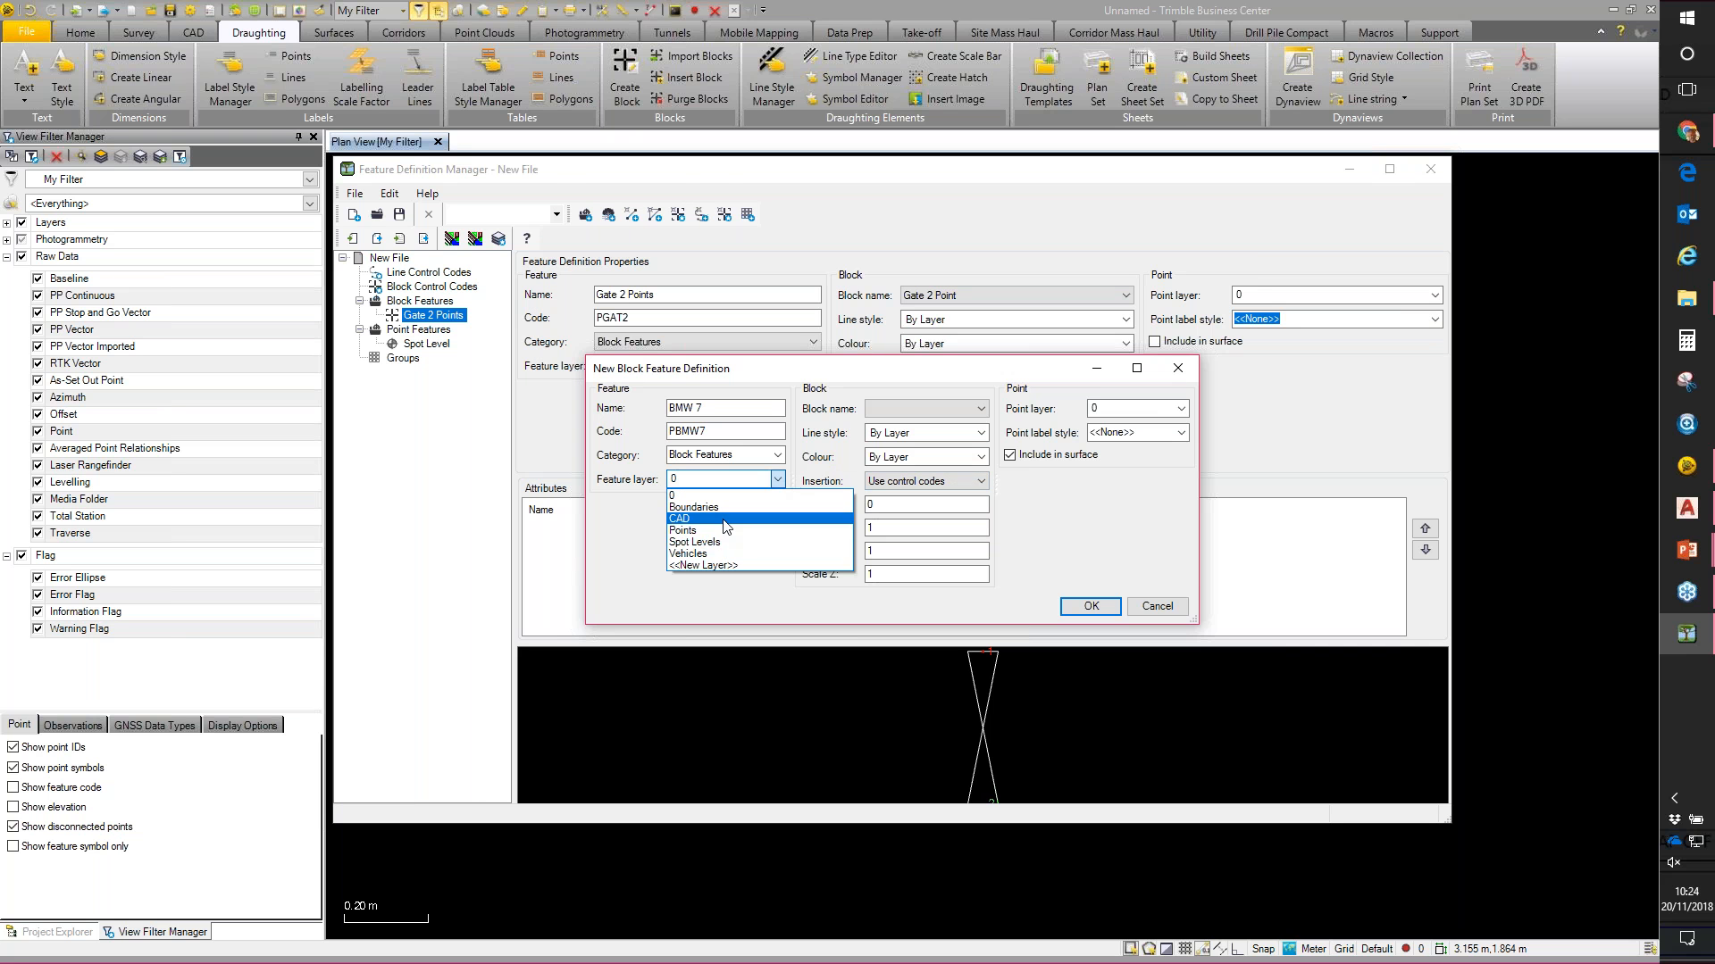
pyautogui.click(720, 554)
# Step: Import the BMW7.dxf block from the Configured Blocks folder for the BMW 7 feature
pyautogui.click(981, 409)
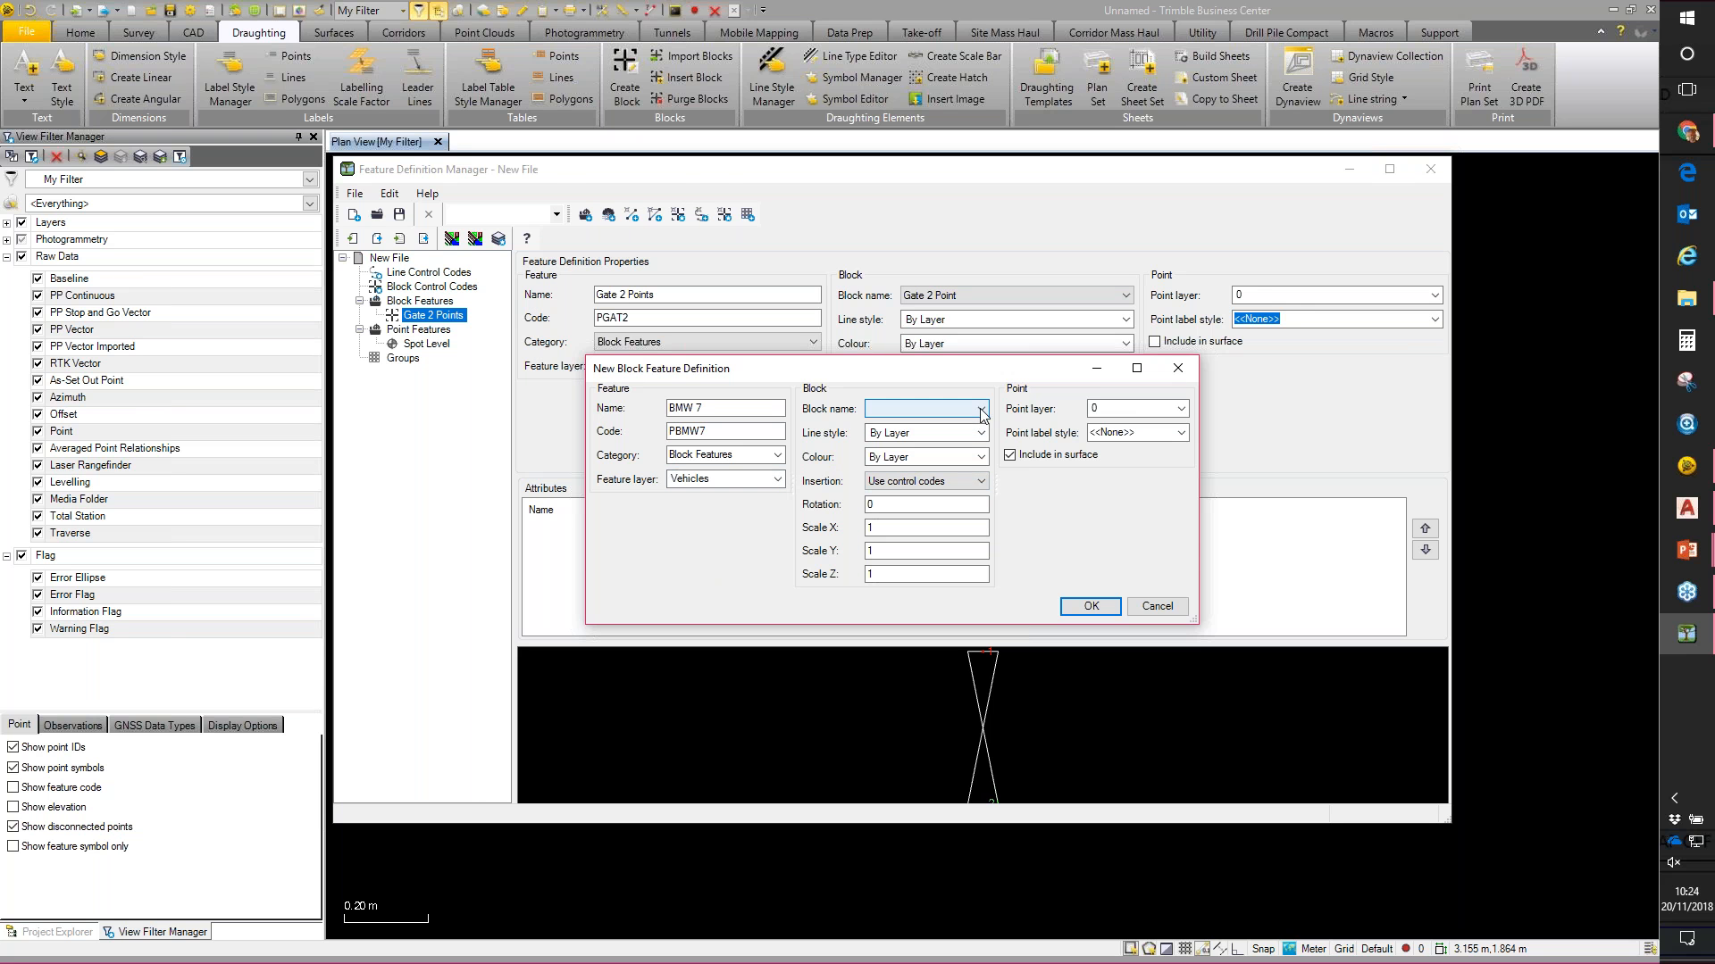
pyautogui.click(944, 445)
pyautogui.click(1221, 727)
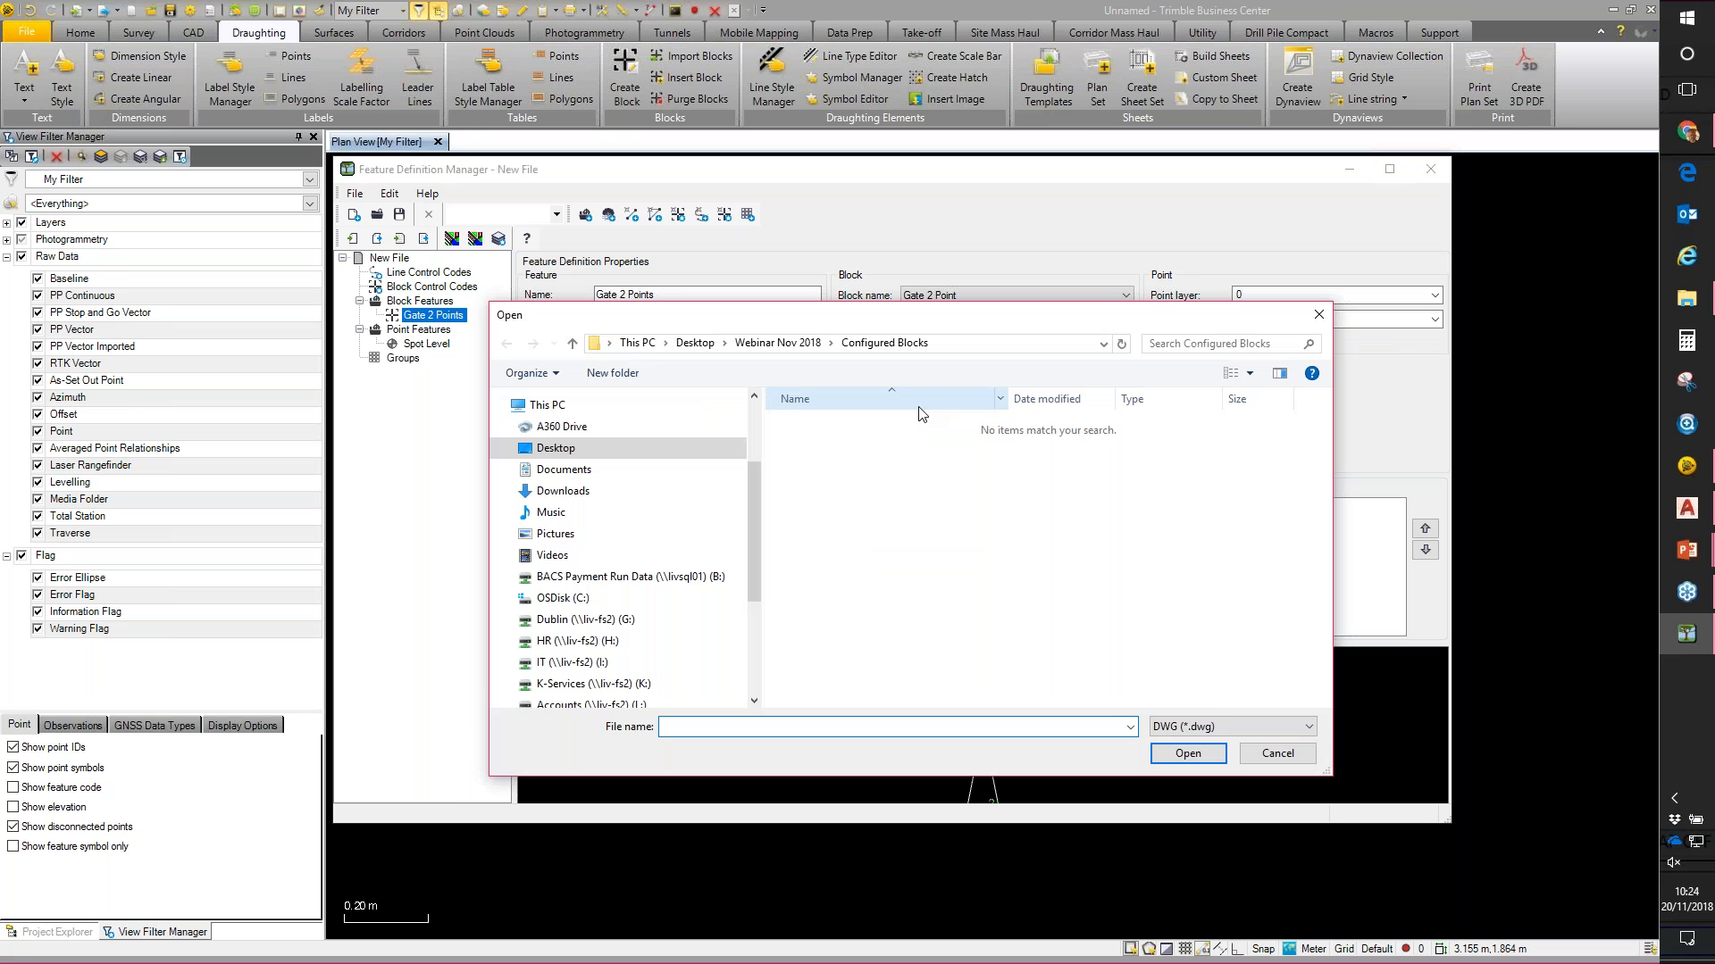
pyautogui.click(1210, 744)
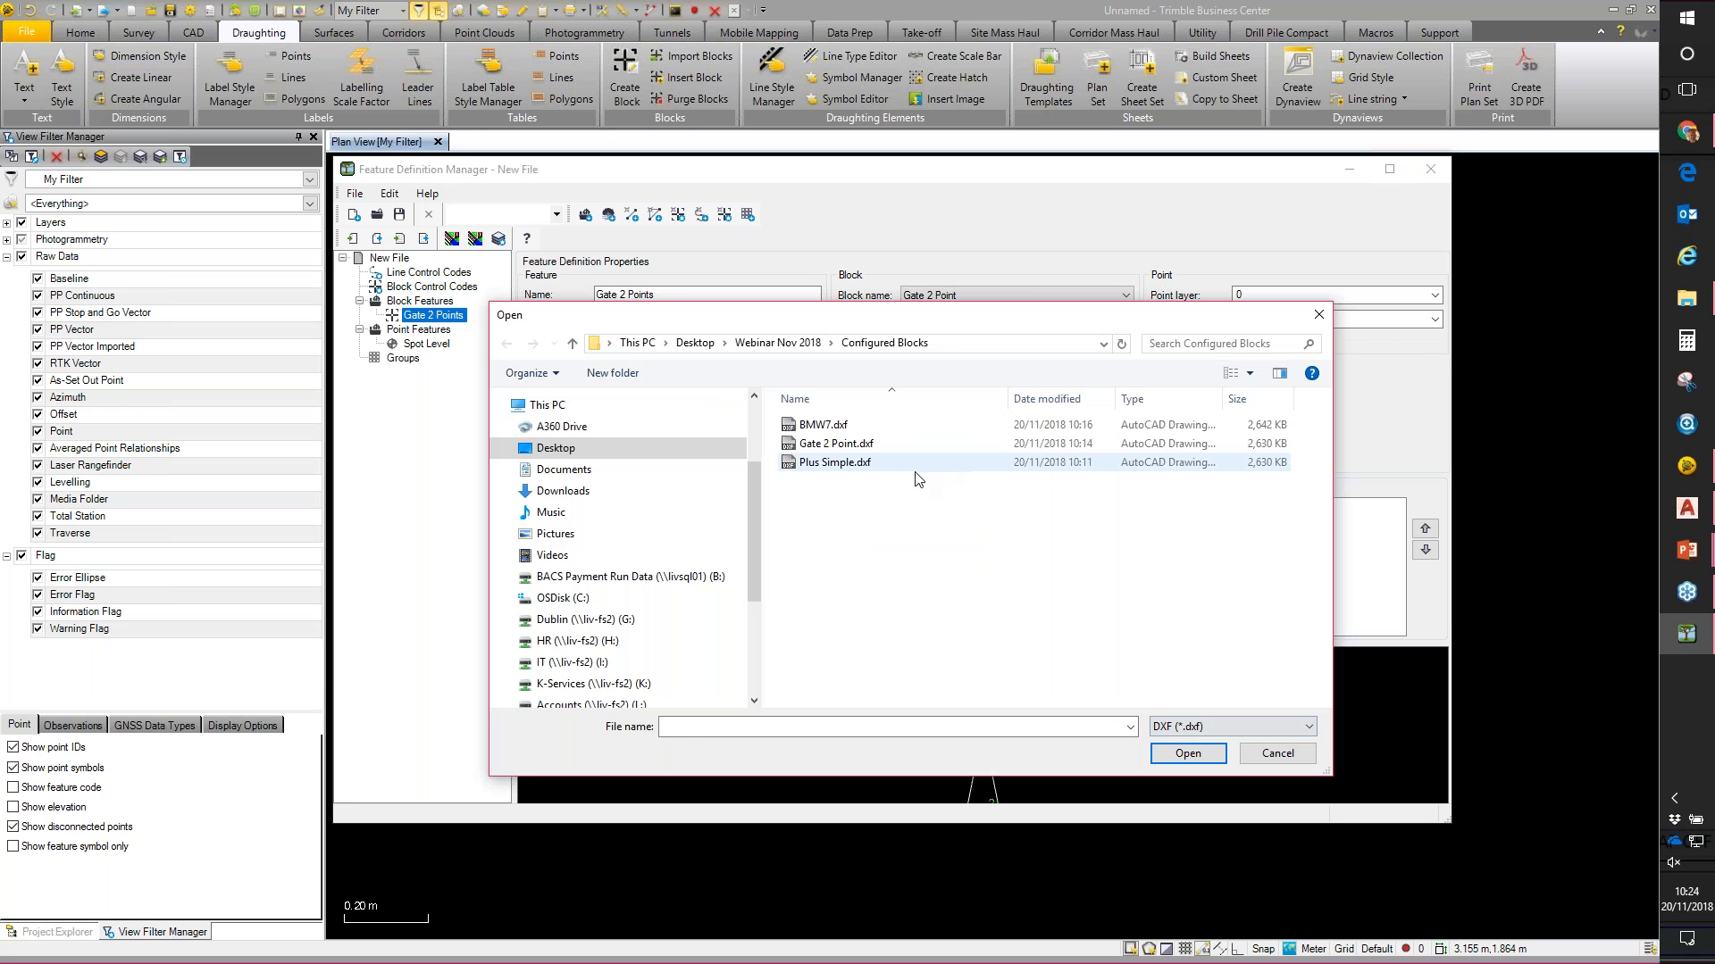
pyautogui.click(822, 425)
pyautogui.click(1175, 753)
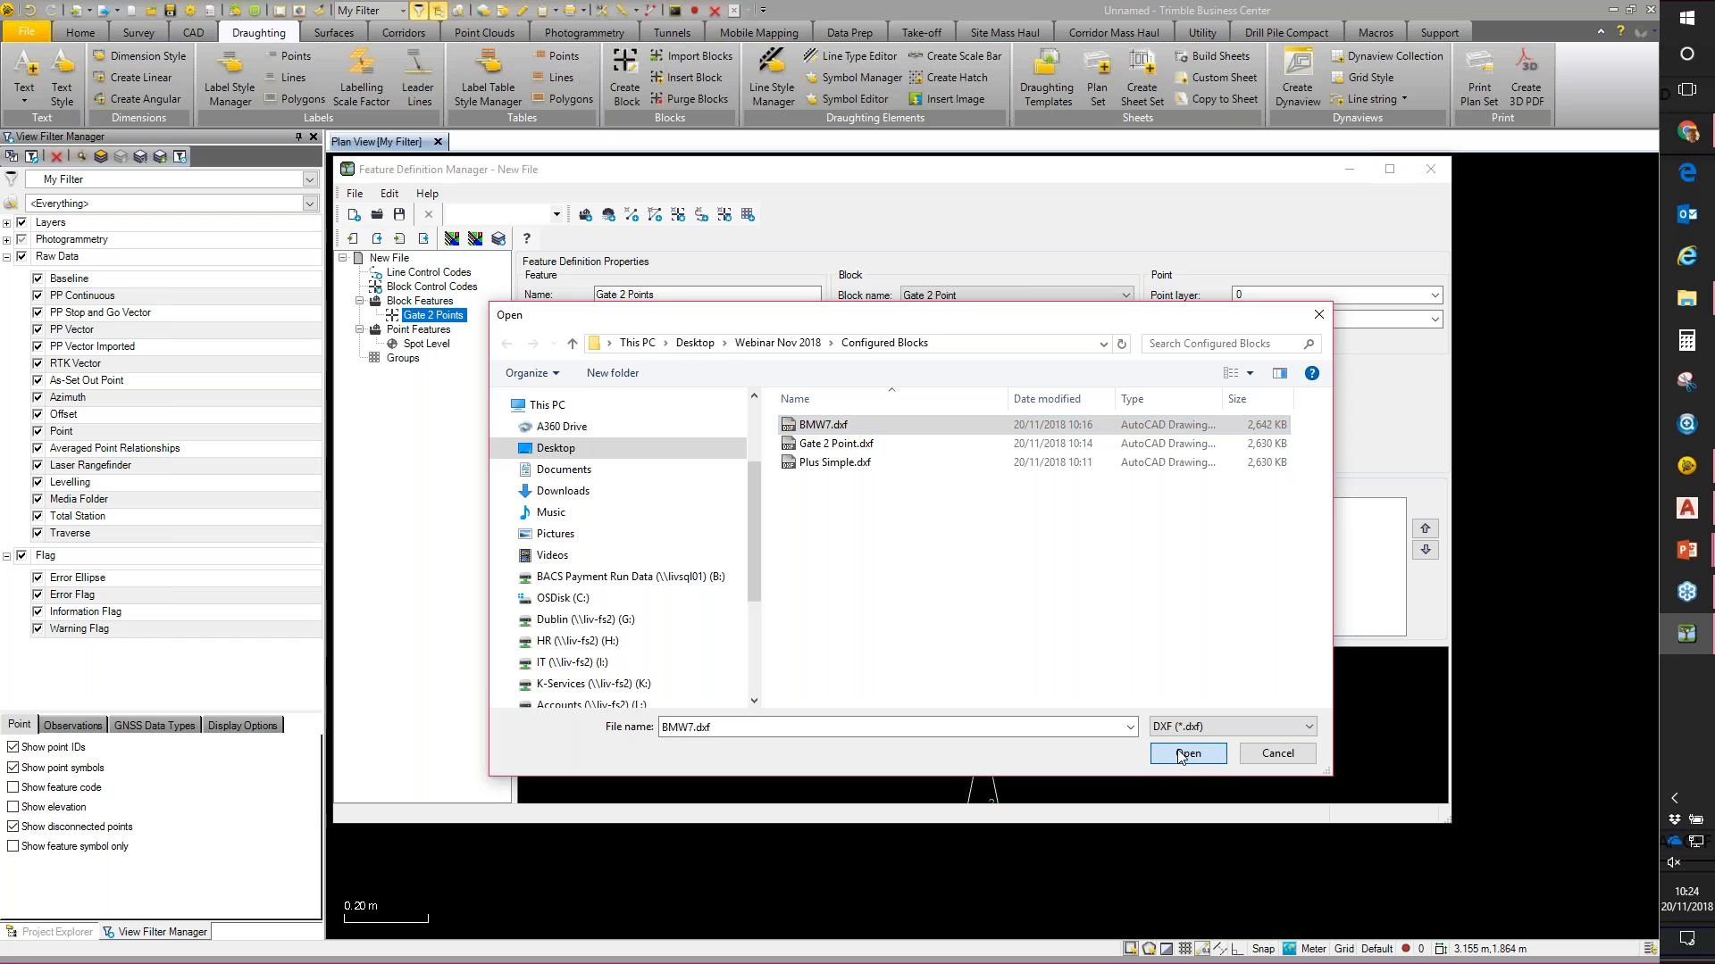
# Step: Set the insertion to From 3 points, assign the BMW7 block, and confirm the BMW 7 feature definition
pyautogui.click(926, 481)
pyautogui.click(913, 533)
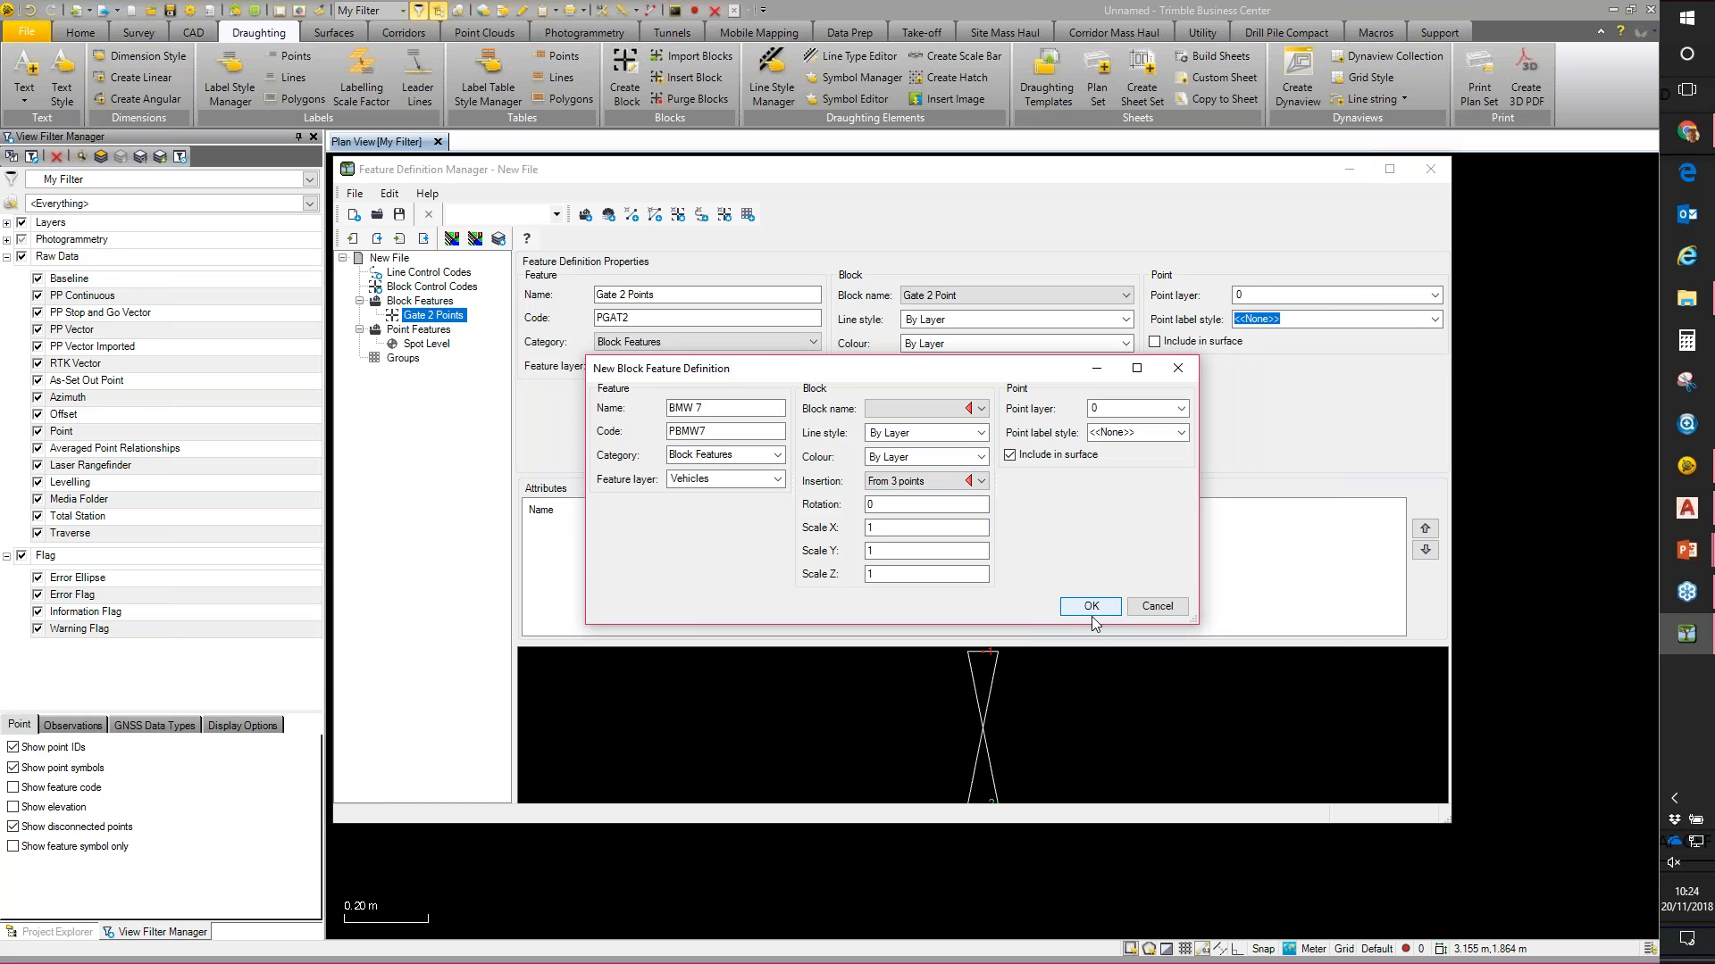
pyautogui.click(961, 411)
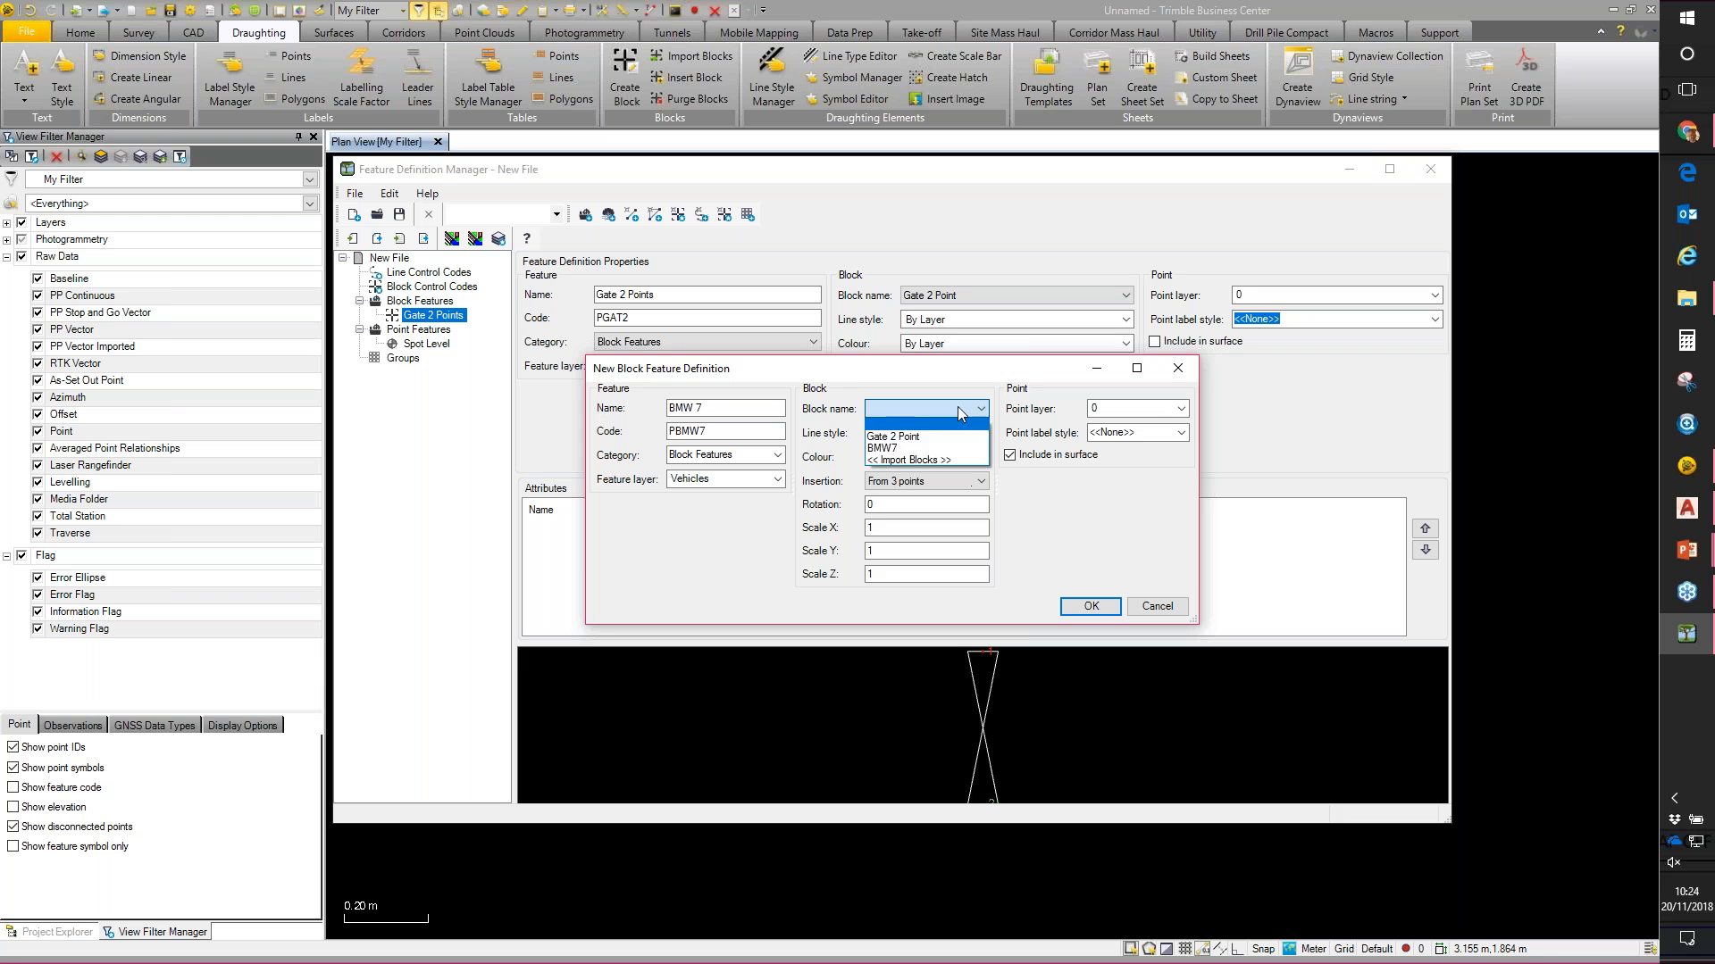
pyautogui.click(893, 448)
pyautogui.click(1092, 606)
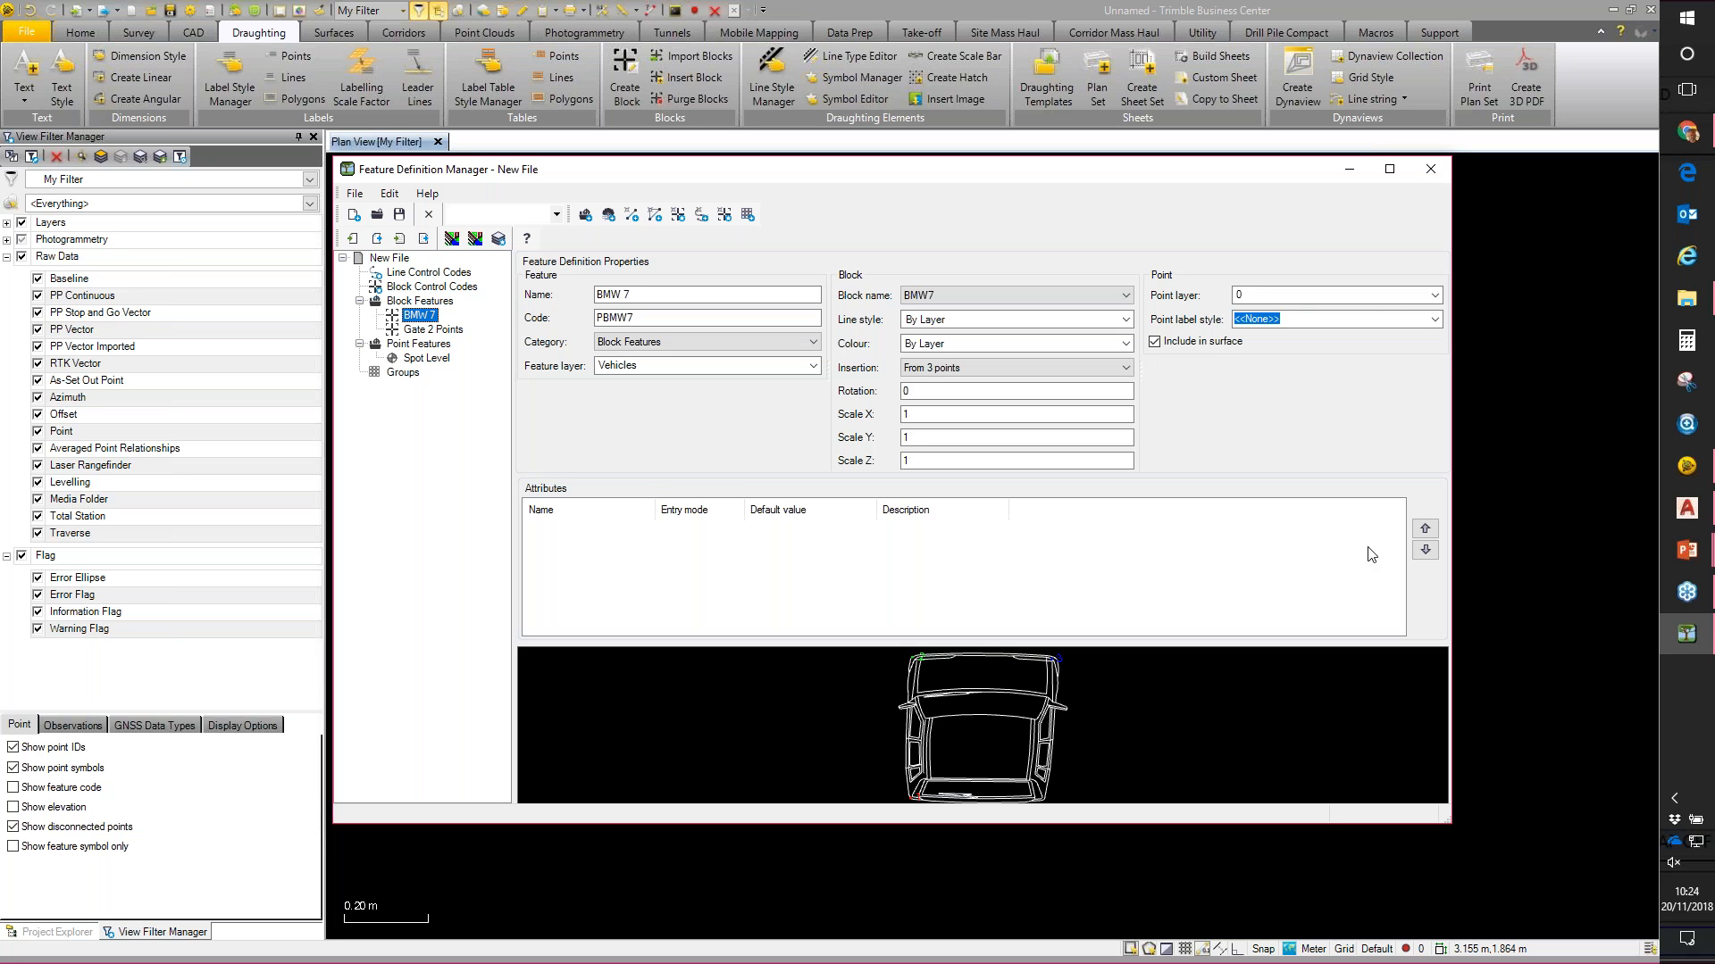
# Step: Switch to AutoCAD and examine the tree symbols along the boundary of the 33414BH.dwg survey drawing
pyautogui.click(1686, 509)
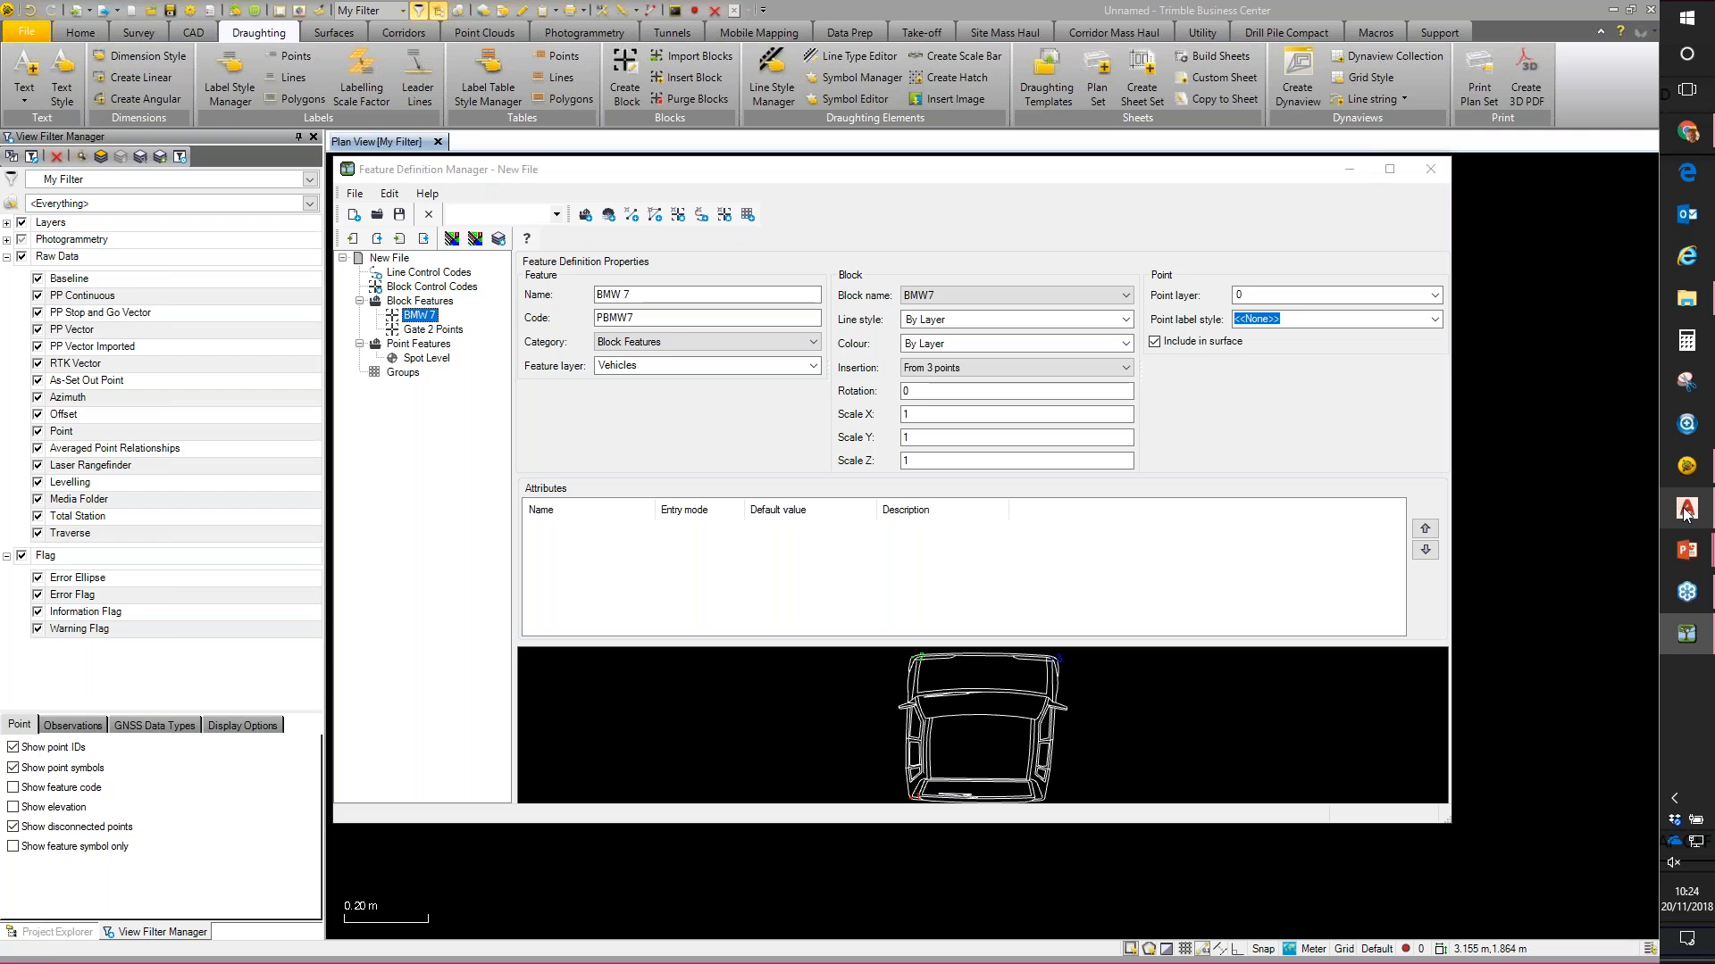
pyautogui.scroll(6, 1131, 528)
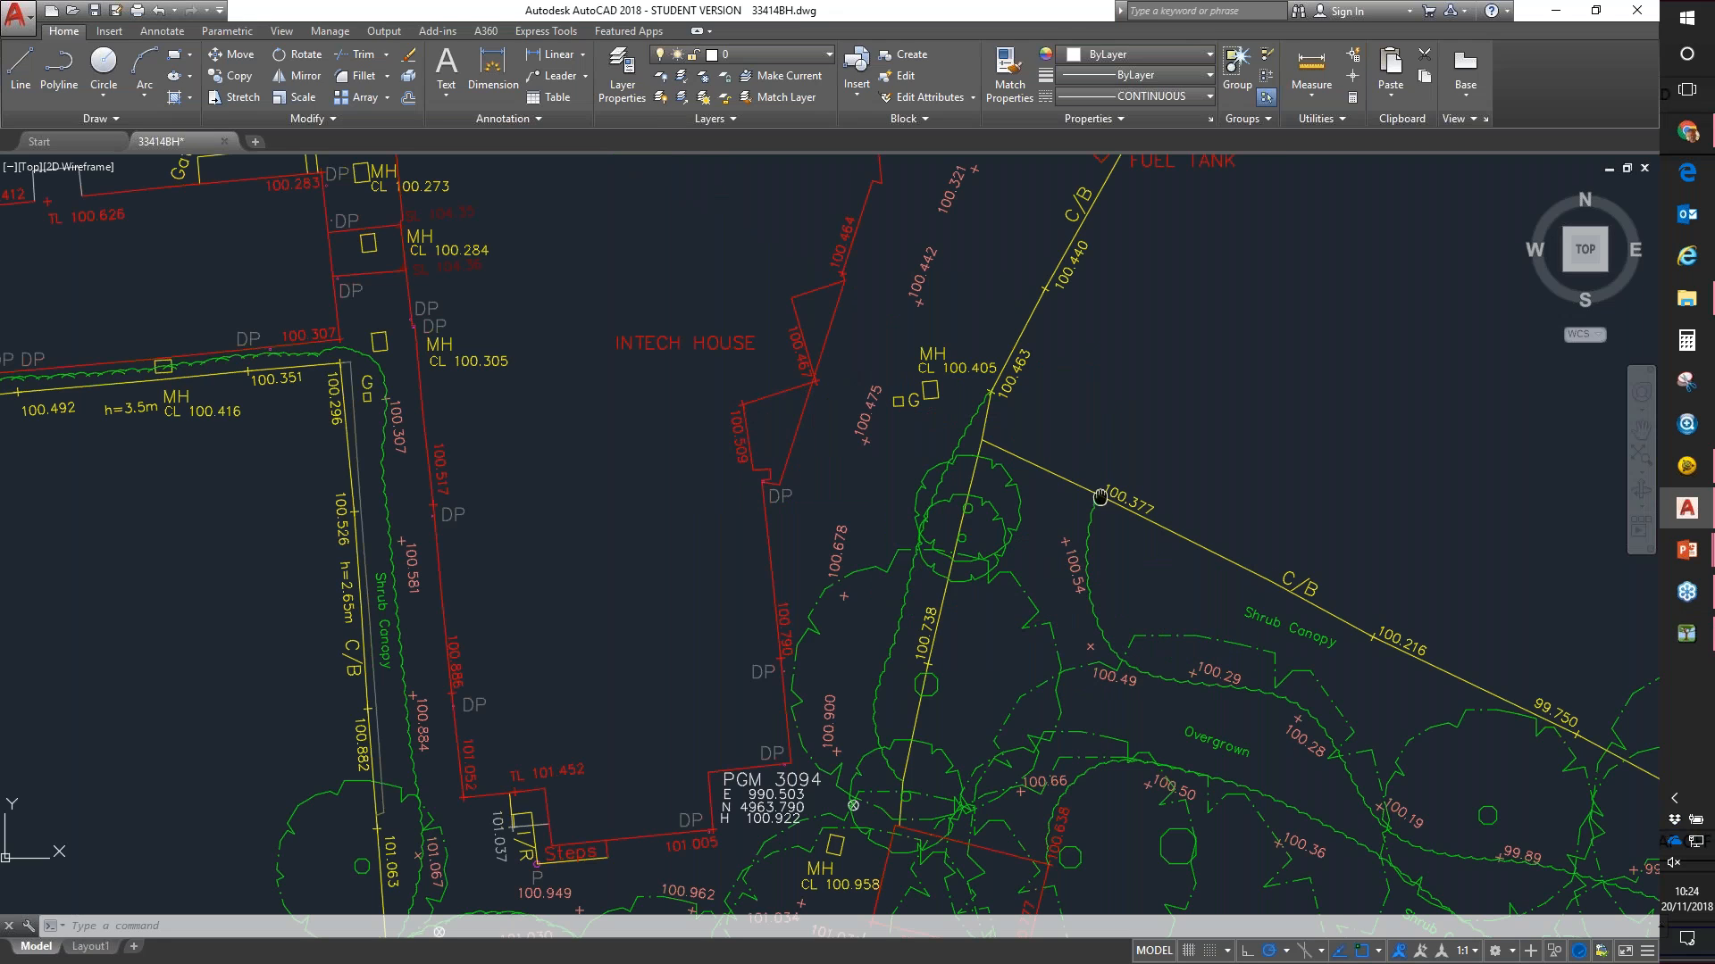
pyautogui.moveTo(1100, 498); pyautogui.dragTo(1053, 131, button='middle')
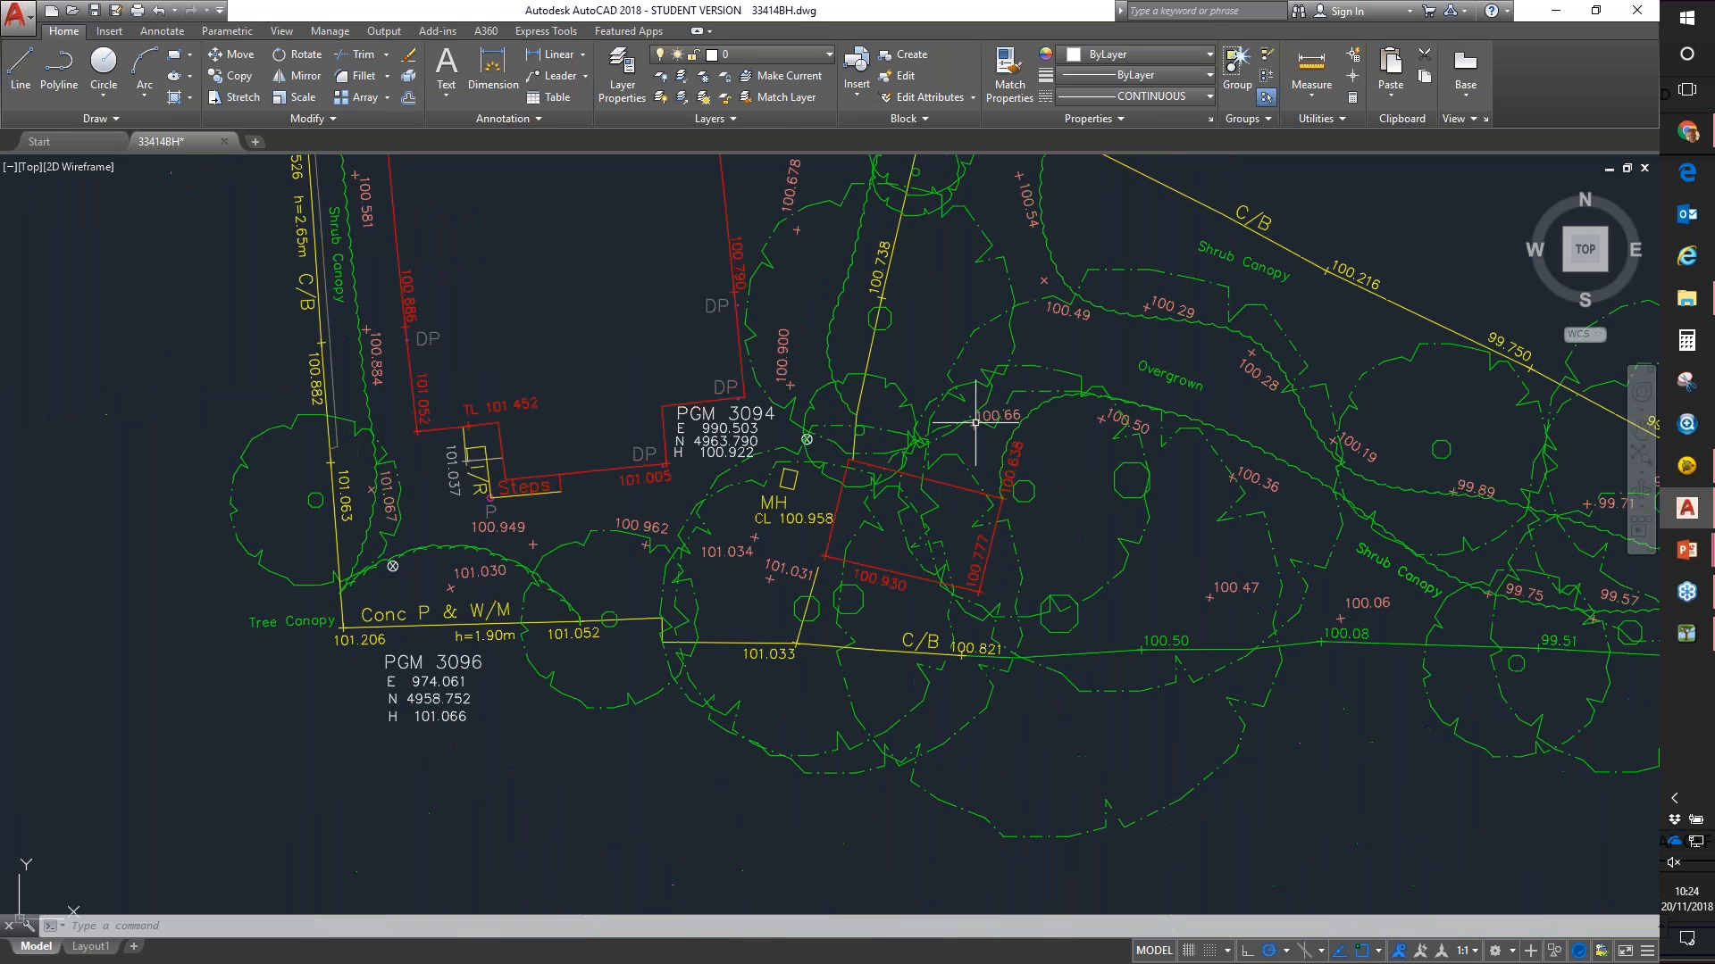
pyautogui.scroll(-4, 975, 422)
pyautogui.moveTo(857, 283)
pyautogui.mouseDown(button='middle')
pyautogui.moveTo(771, 433)
pyautogui.moveTo(599, 312)
pyautogui.mouseUp(button='middle')
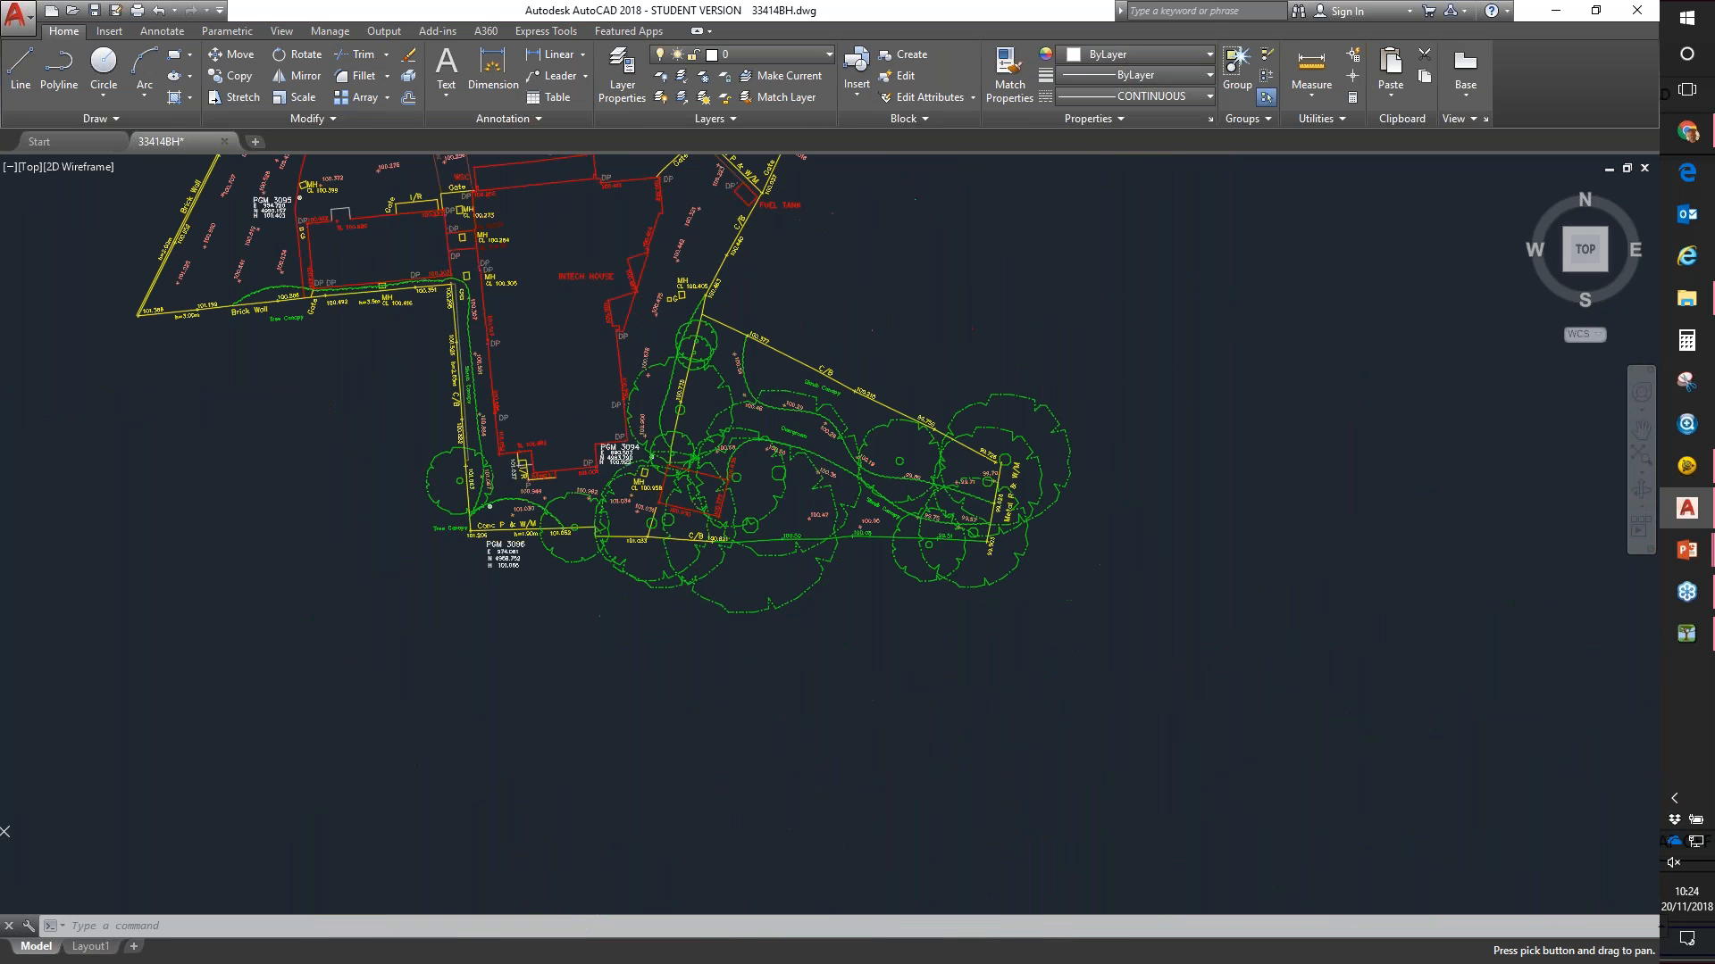
pyautogui.scroll(4, 772, 436)
pyautogui.moveTo(772, 436); pyautogui.dragTo(744, 366, button='middle')
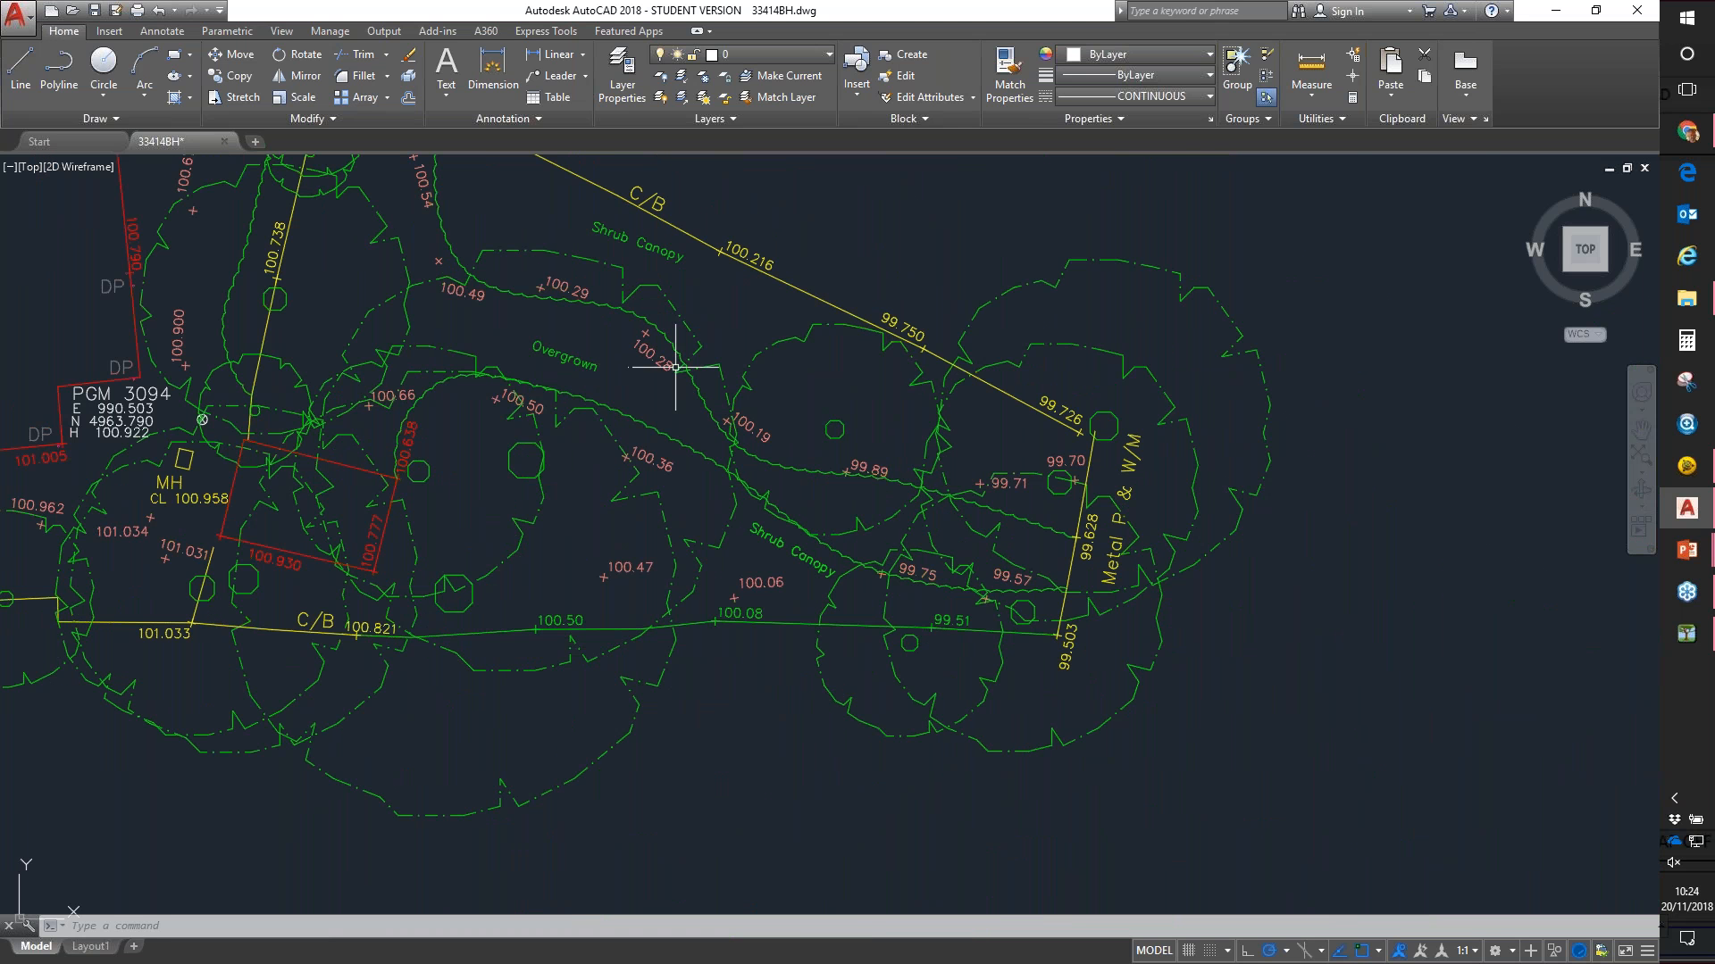
# Step: Inspect the block properties of the large easternmost tree symbol, and close AutoCAD without saving the drawing
pyautogui.click(1174, 272)
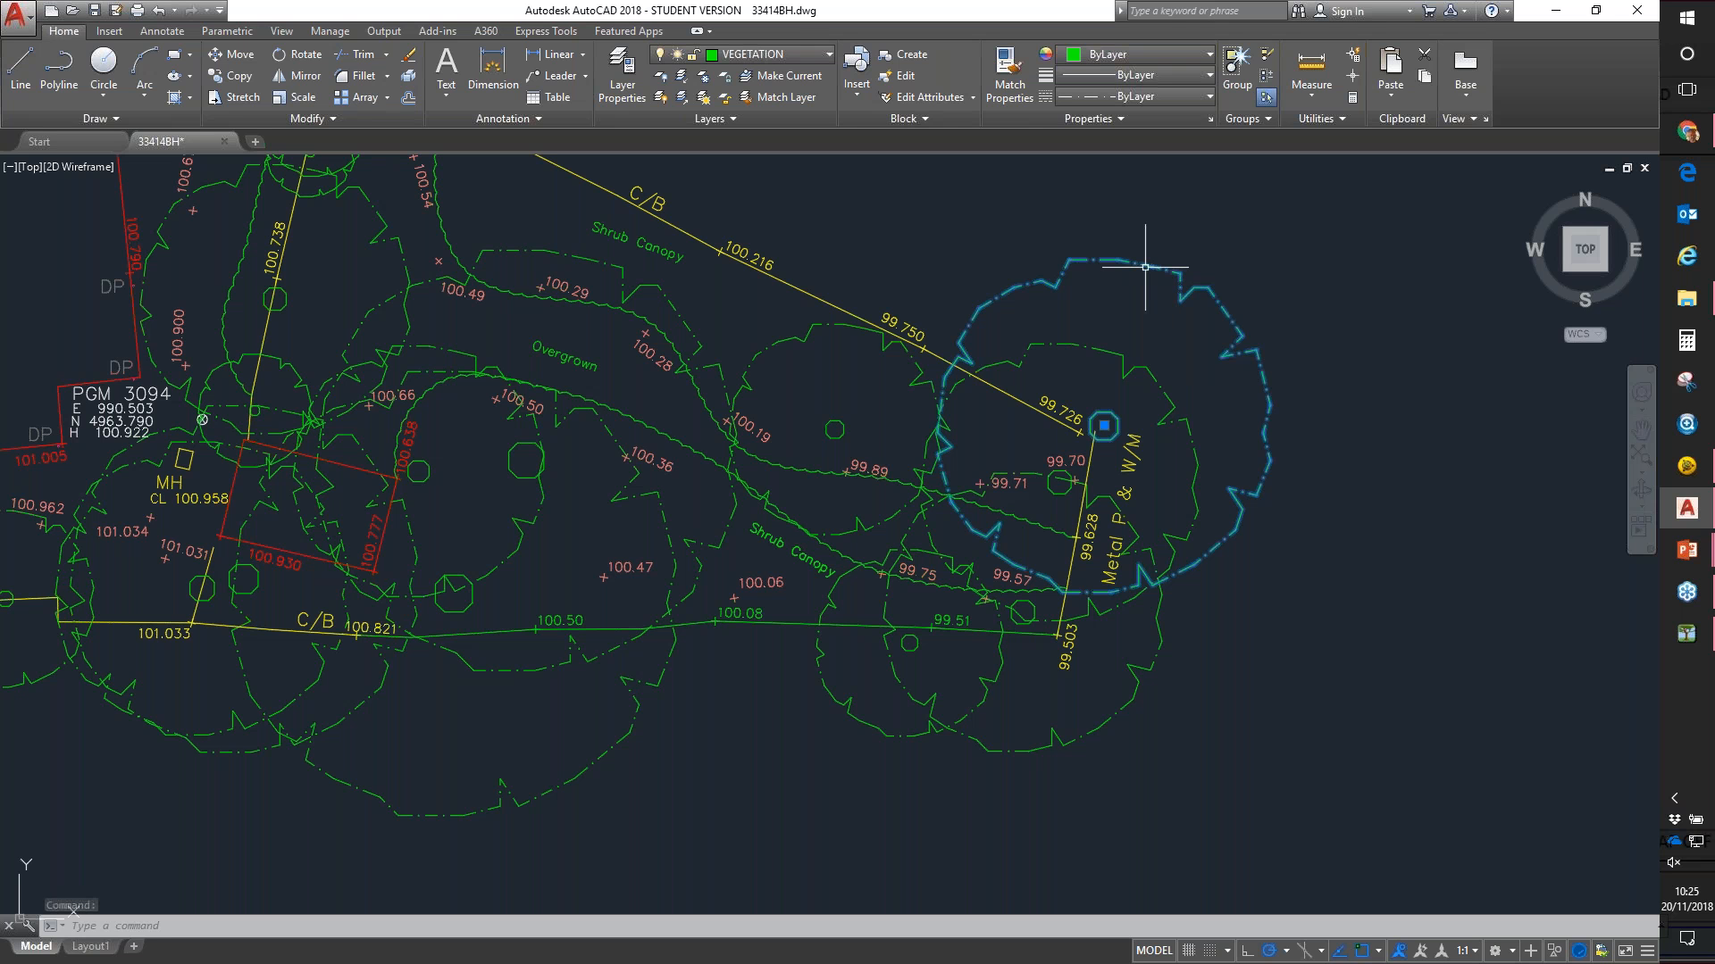
pyautogui.rightClick(1150, 270)
pyautogui.click(1202, 779)
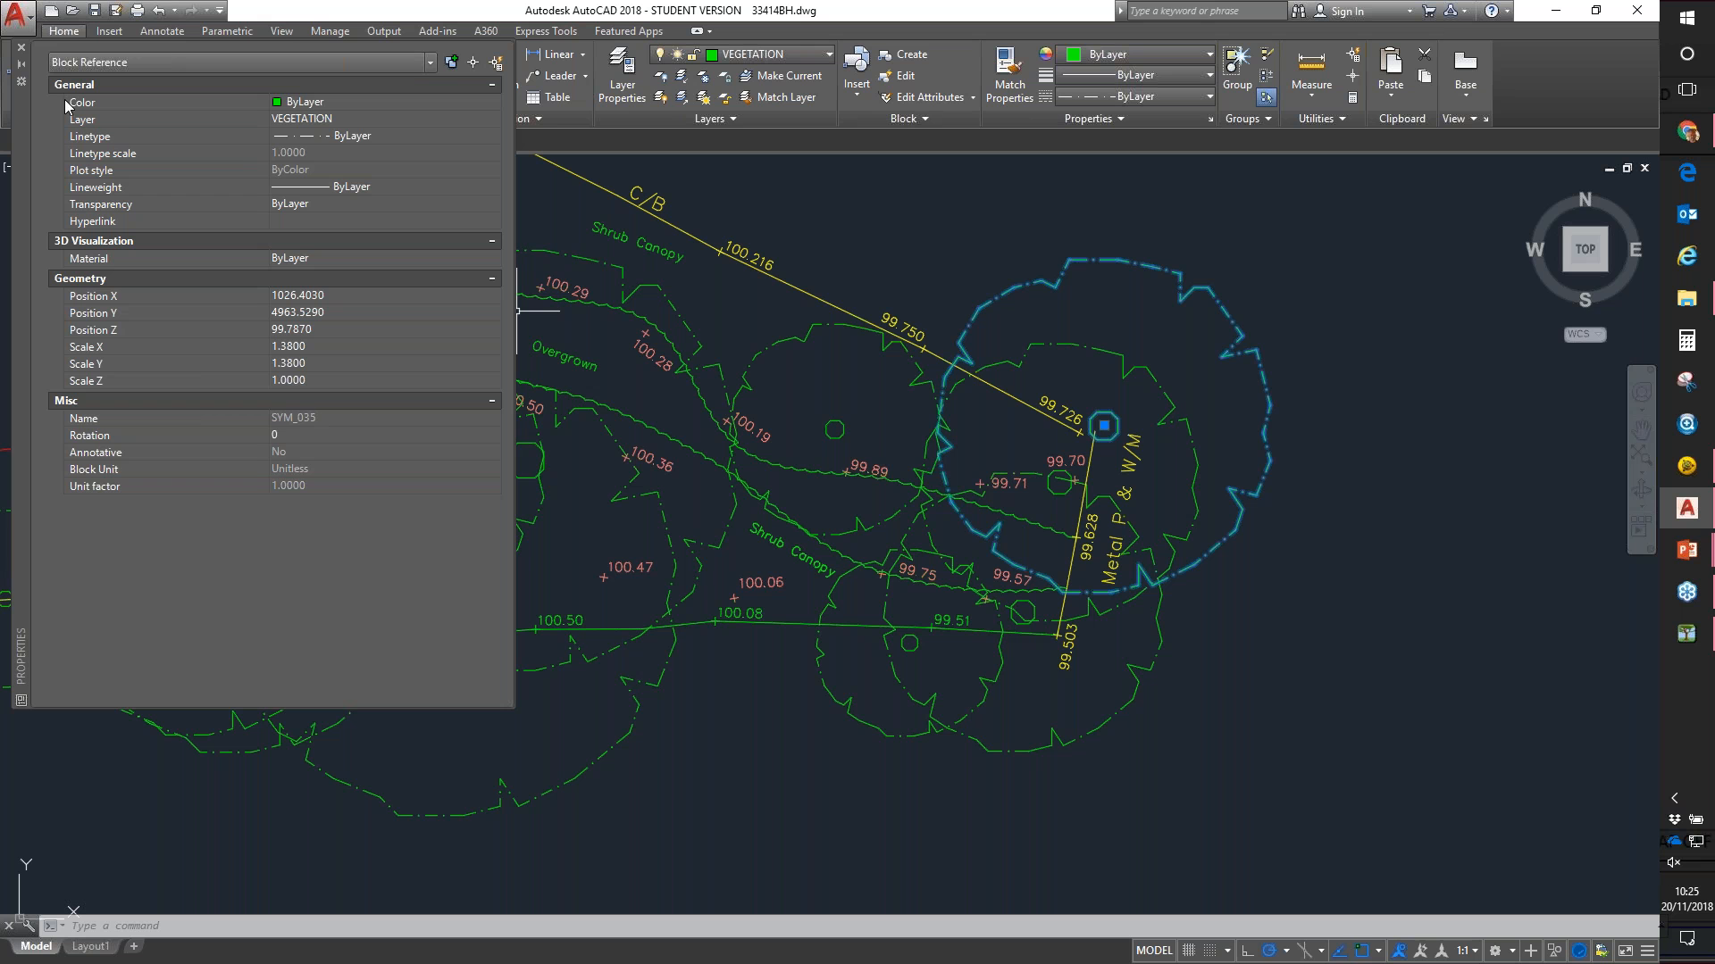
pyautogui.click(21, 50)
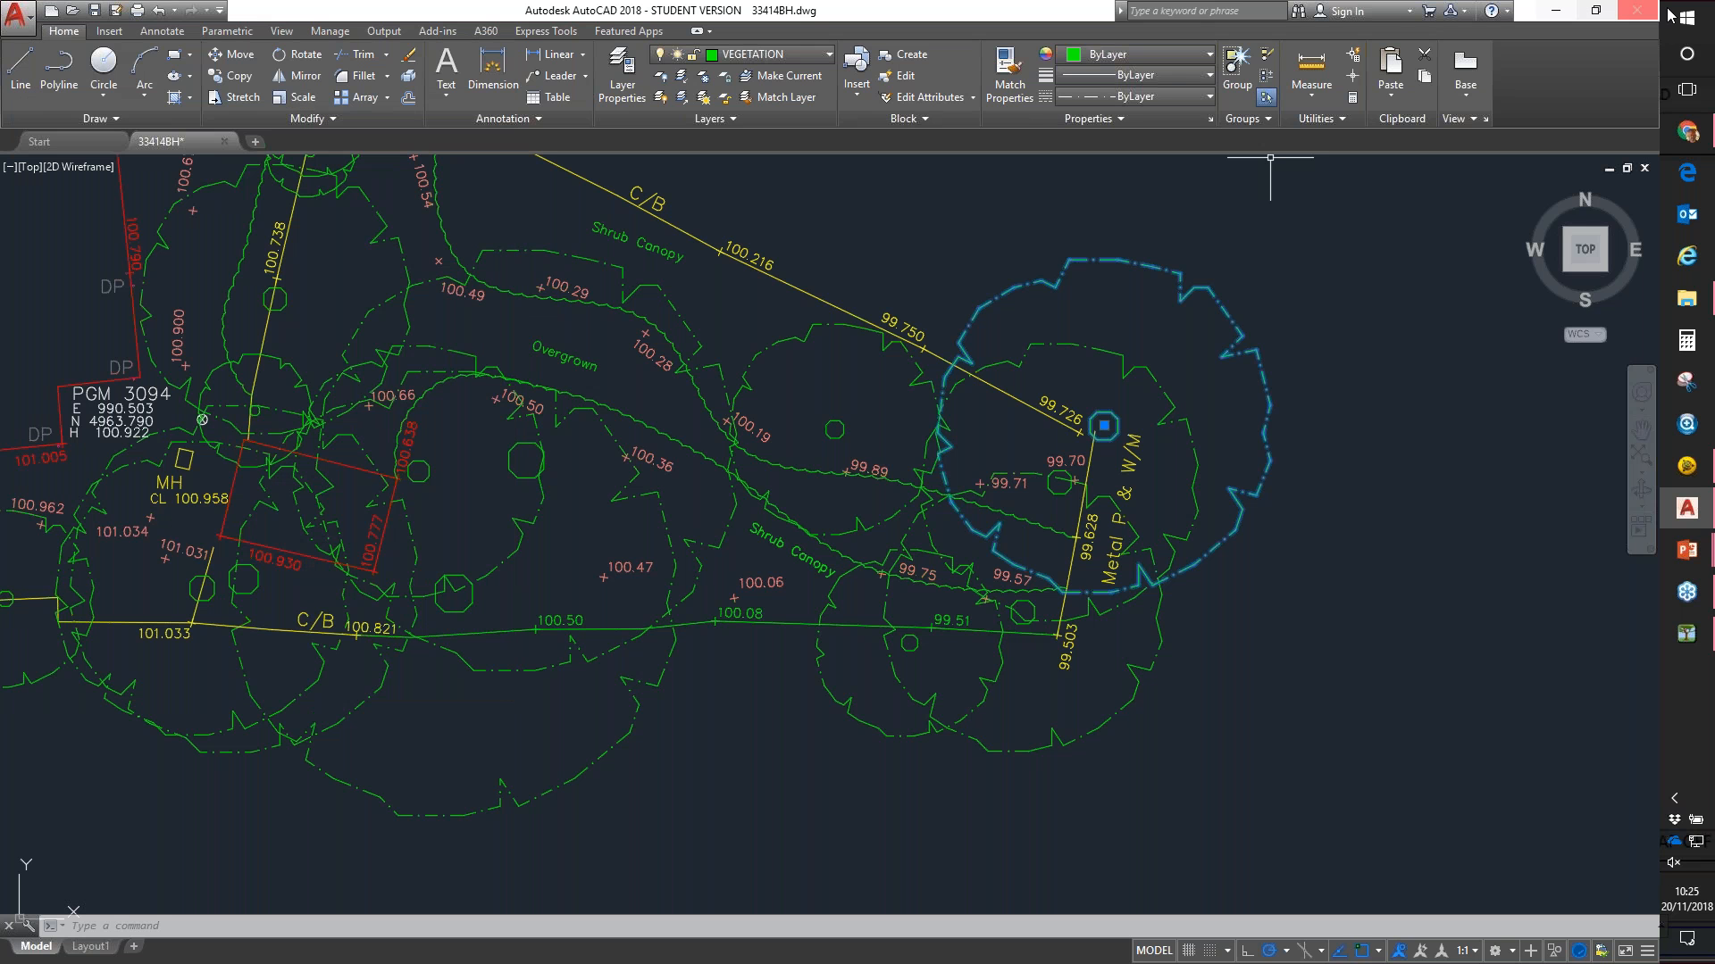
pyautogui.click(1637, 10)
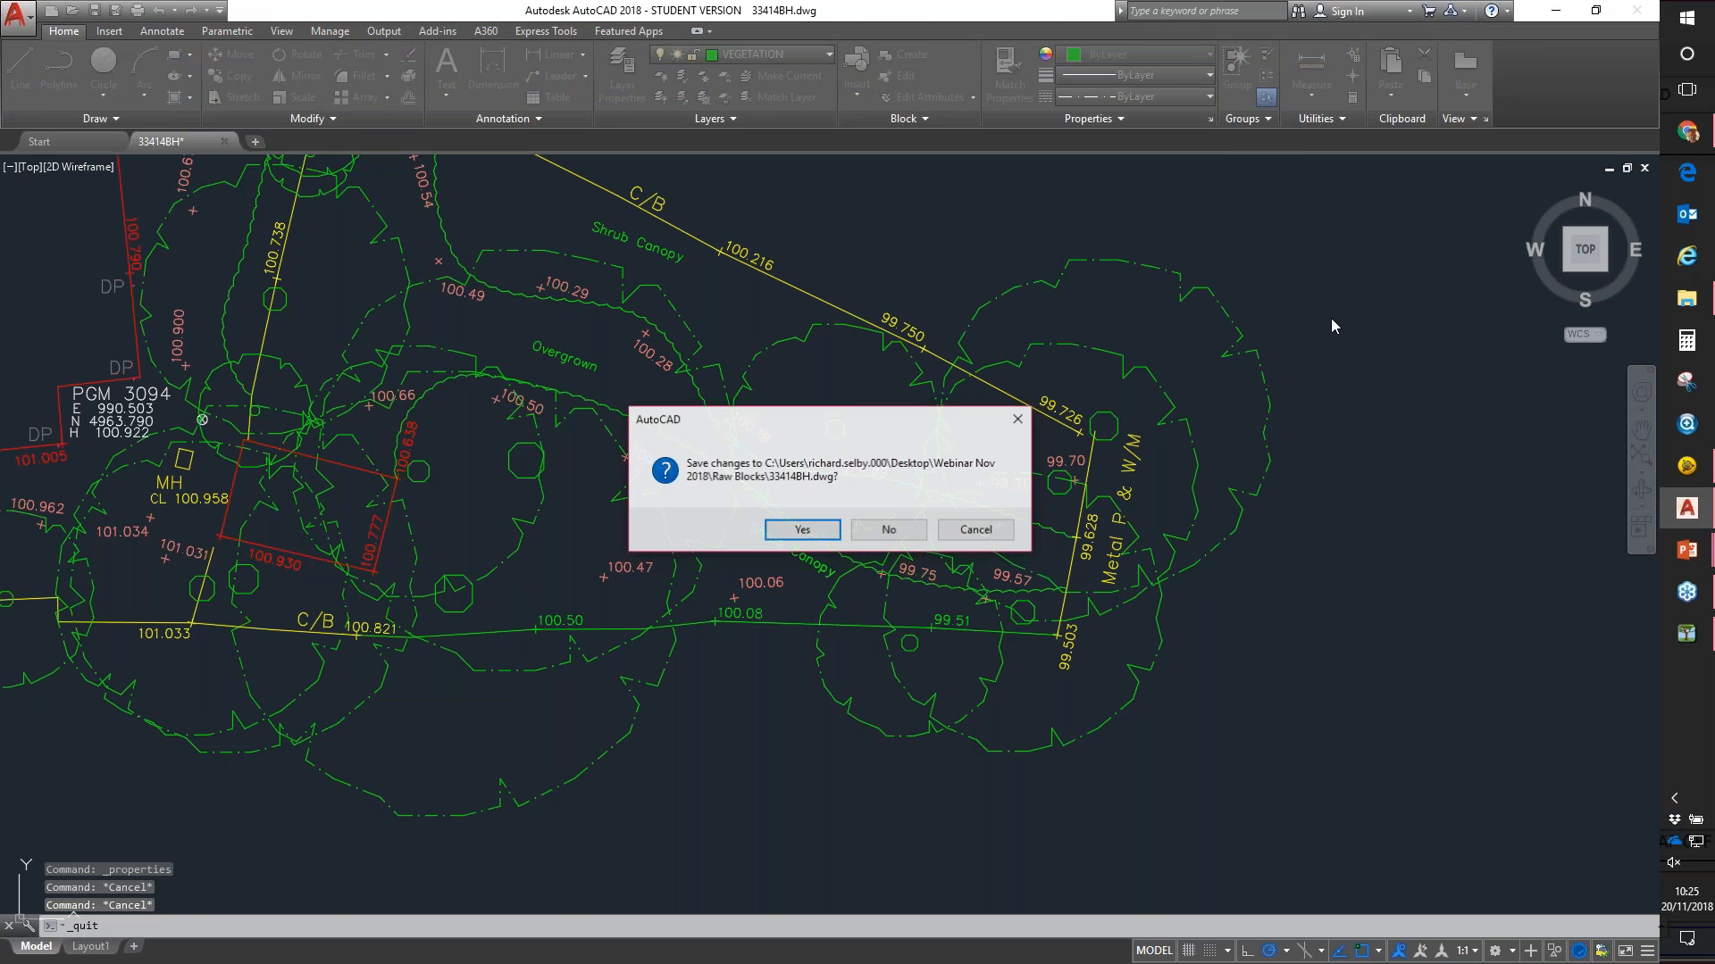
pyautogui.click(889, 530)
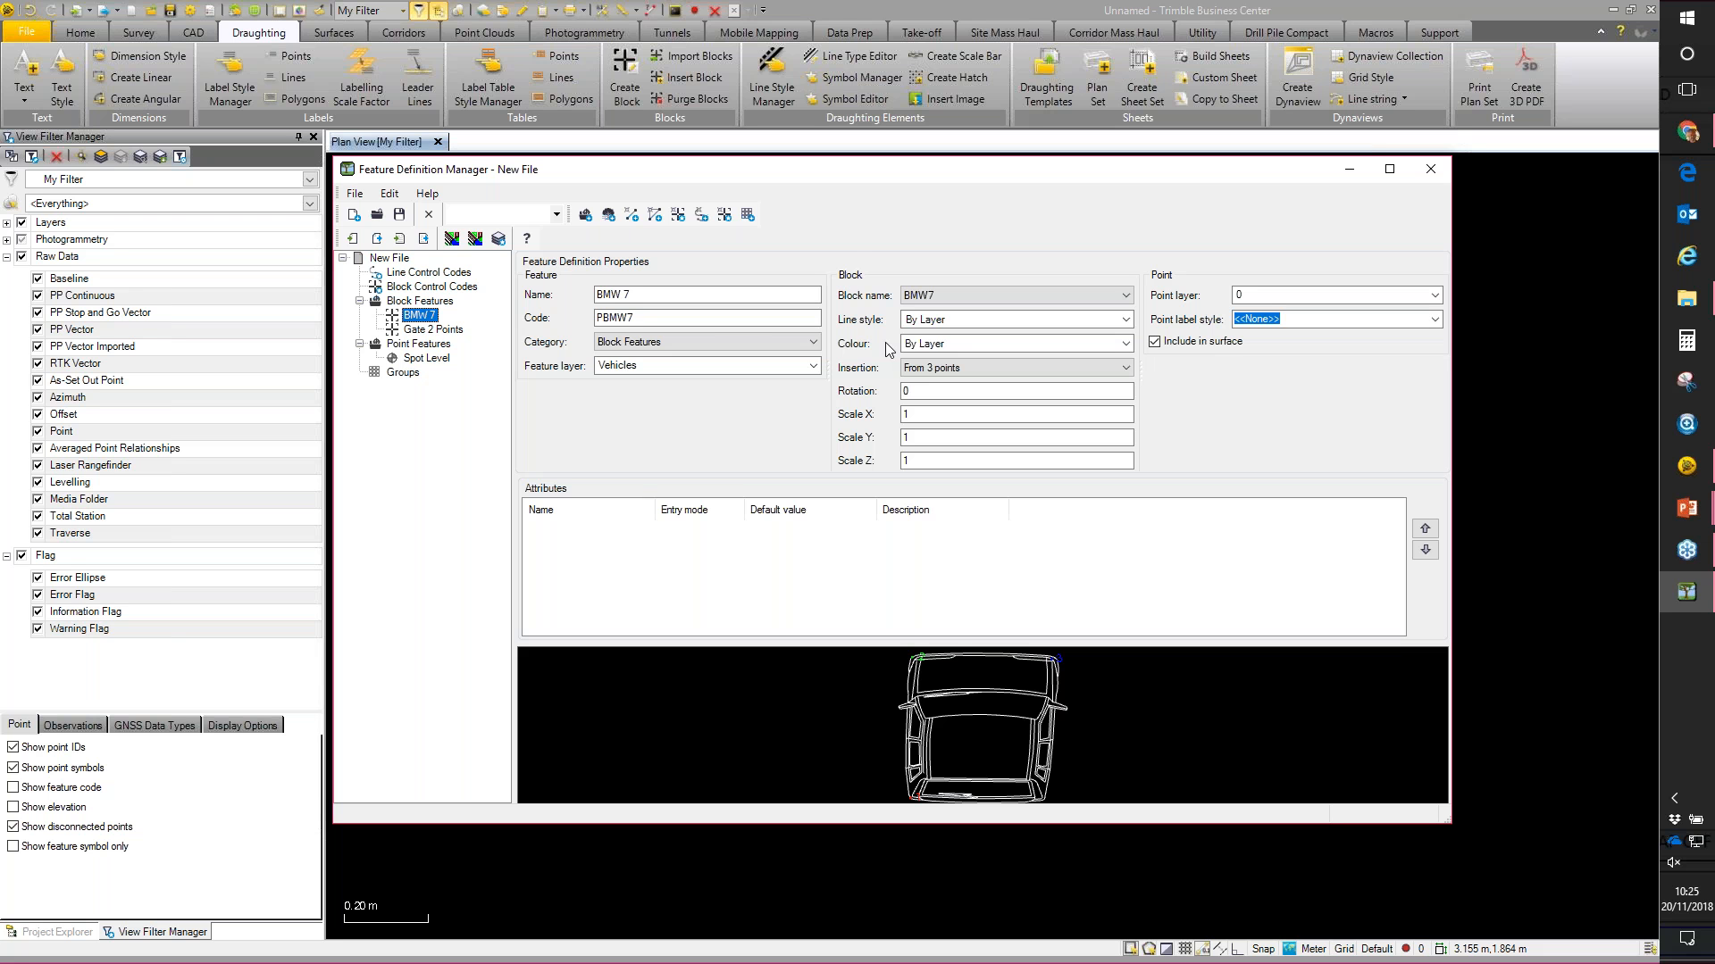
# Step: Start a new point feature definition named Tree General with code PTREE in the Point Features category
pyautogui.click(608, 216)
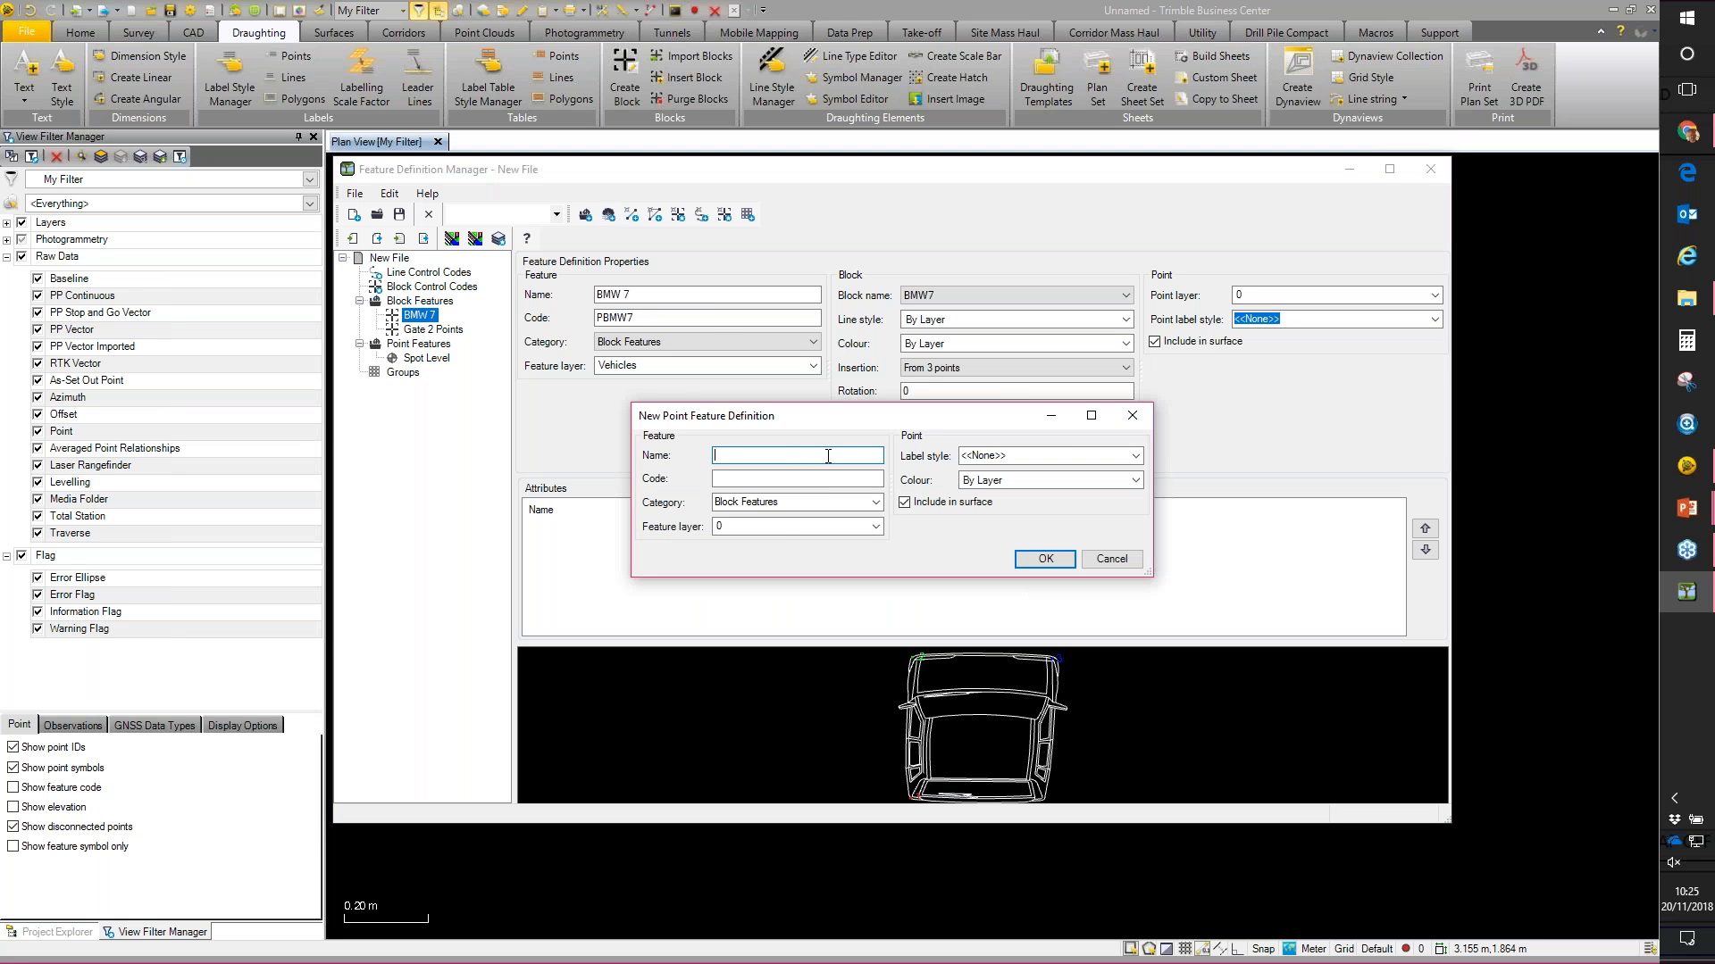
pyautogui.write('Tree General')
pyautogui.press('Tab')
pyautogui.write('P')
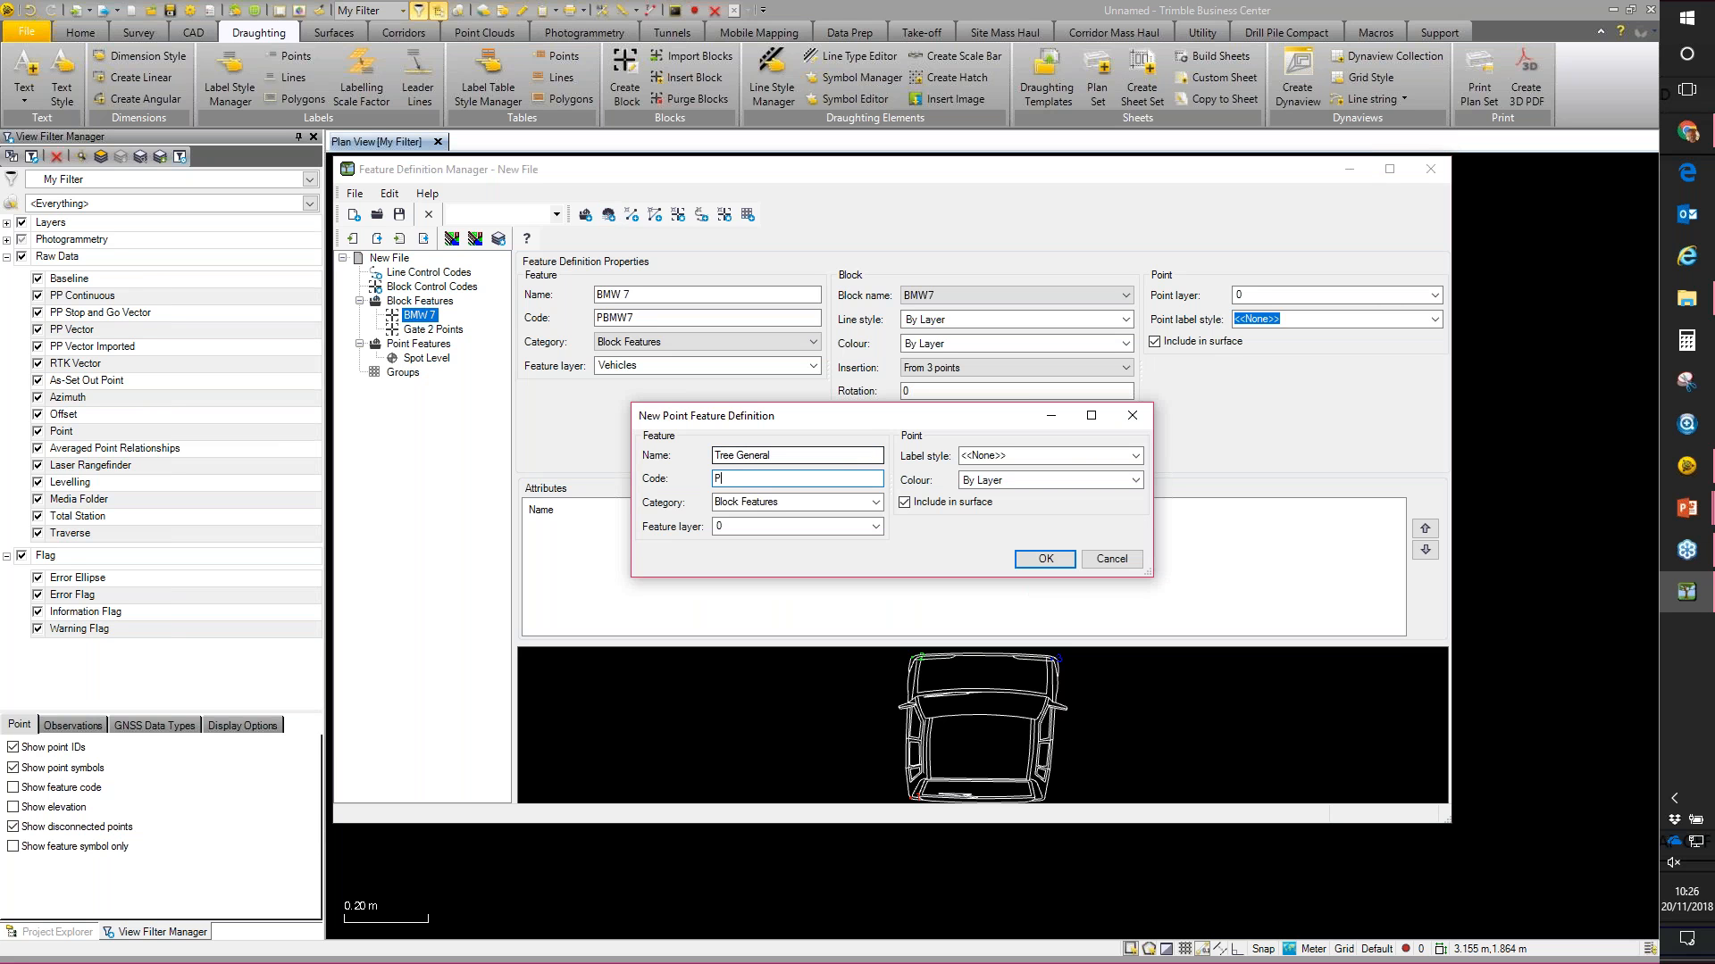
pyautogui.write('TREE')
pyautogui.click(876, 501)
pyautogui.click(747, 531)
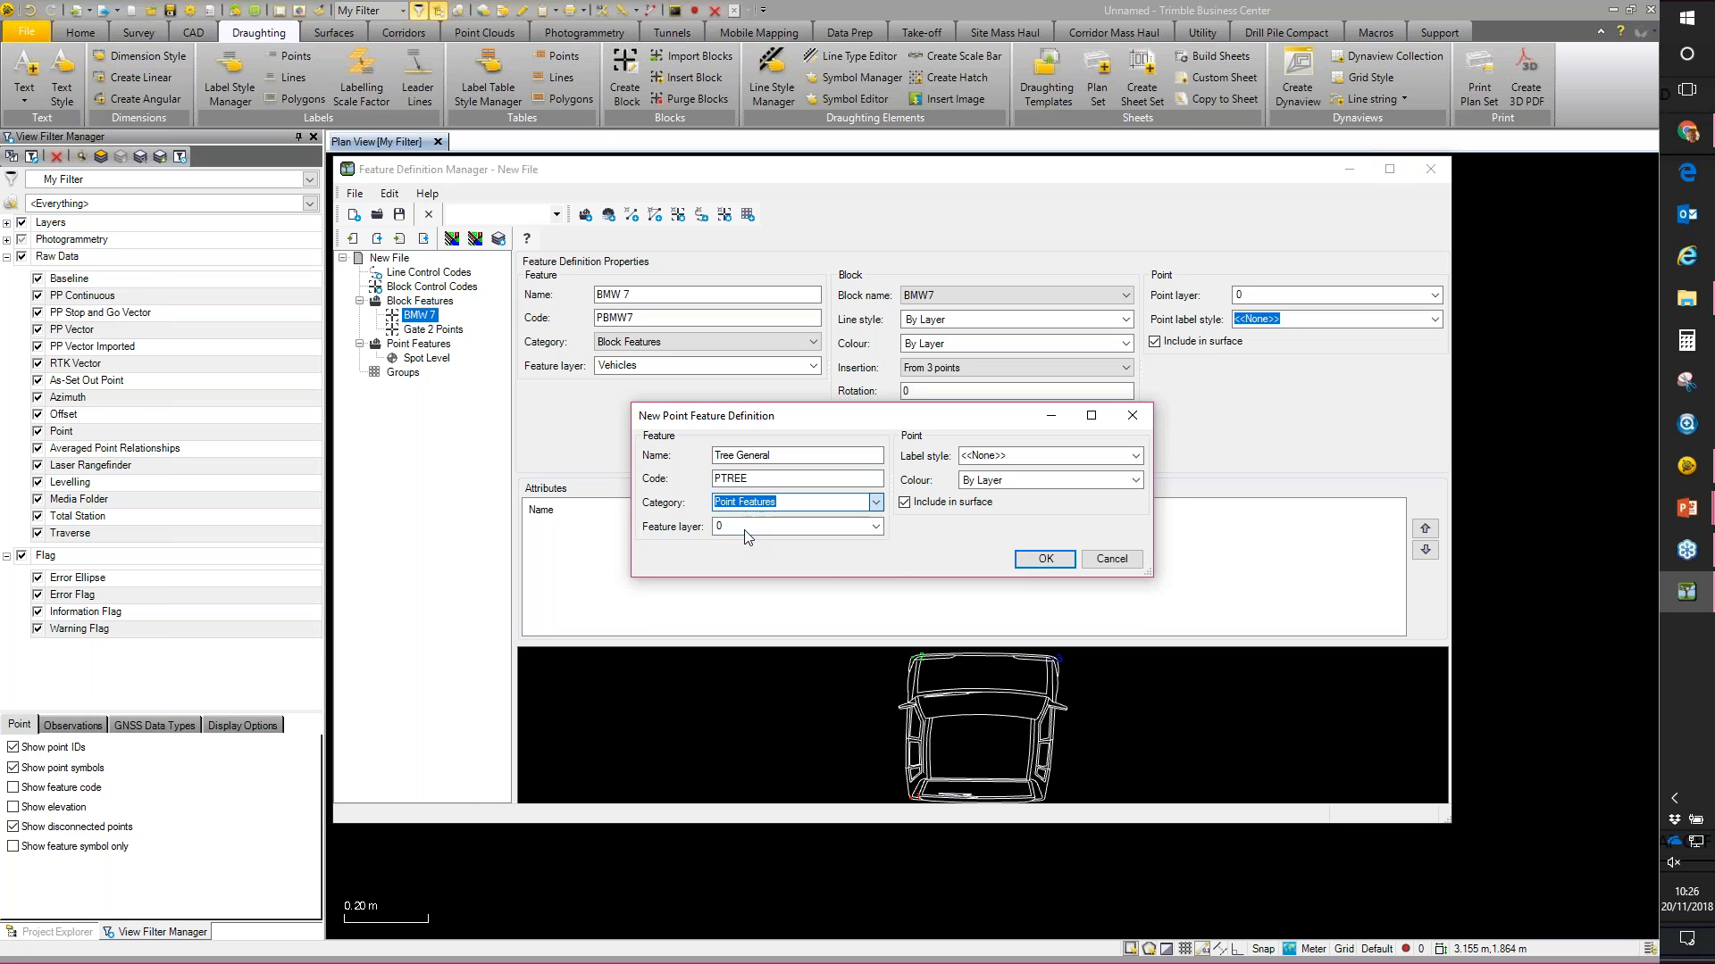
# Step: Add a new medium green layer named Vegetation and use it as the Tree General feature's layer
pyautogui.click(875, 527)
pyautogui.click(745, 613)
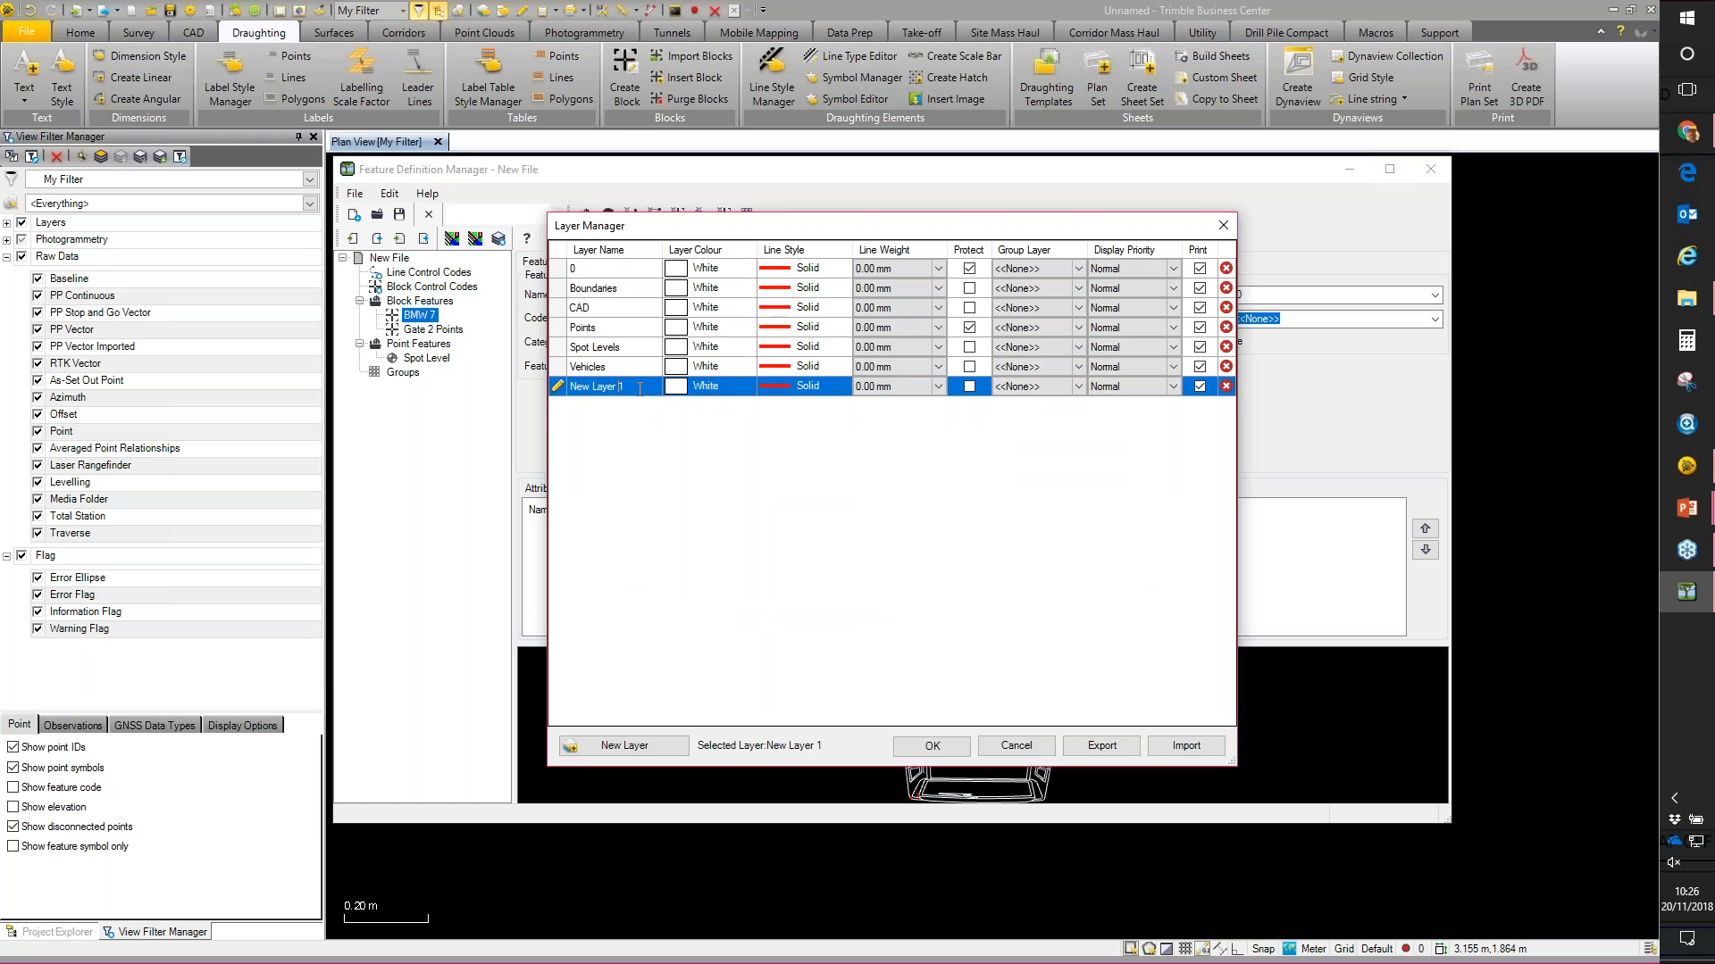
pyautogui.write('Vegetation')
pyautogui.click(738, 393)
pyautogui.scroll(3, 741, 442)
pyautogui.click(720, 485)
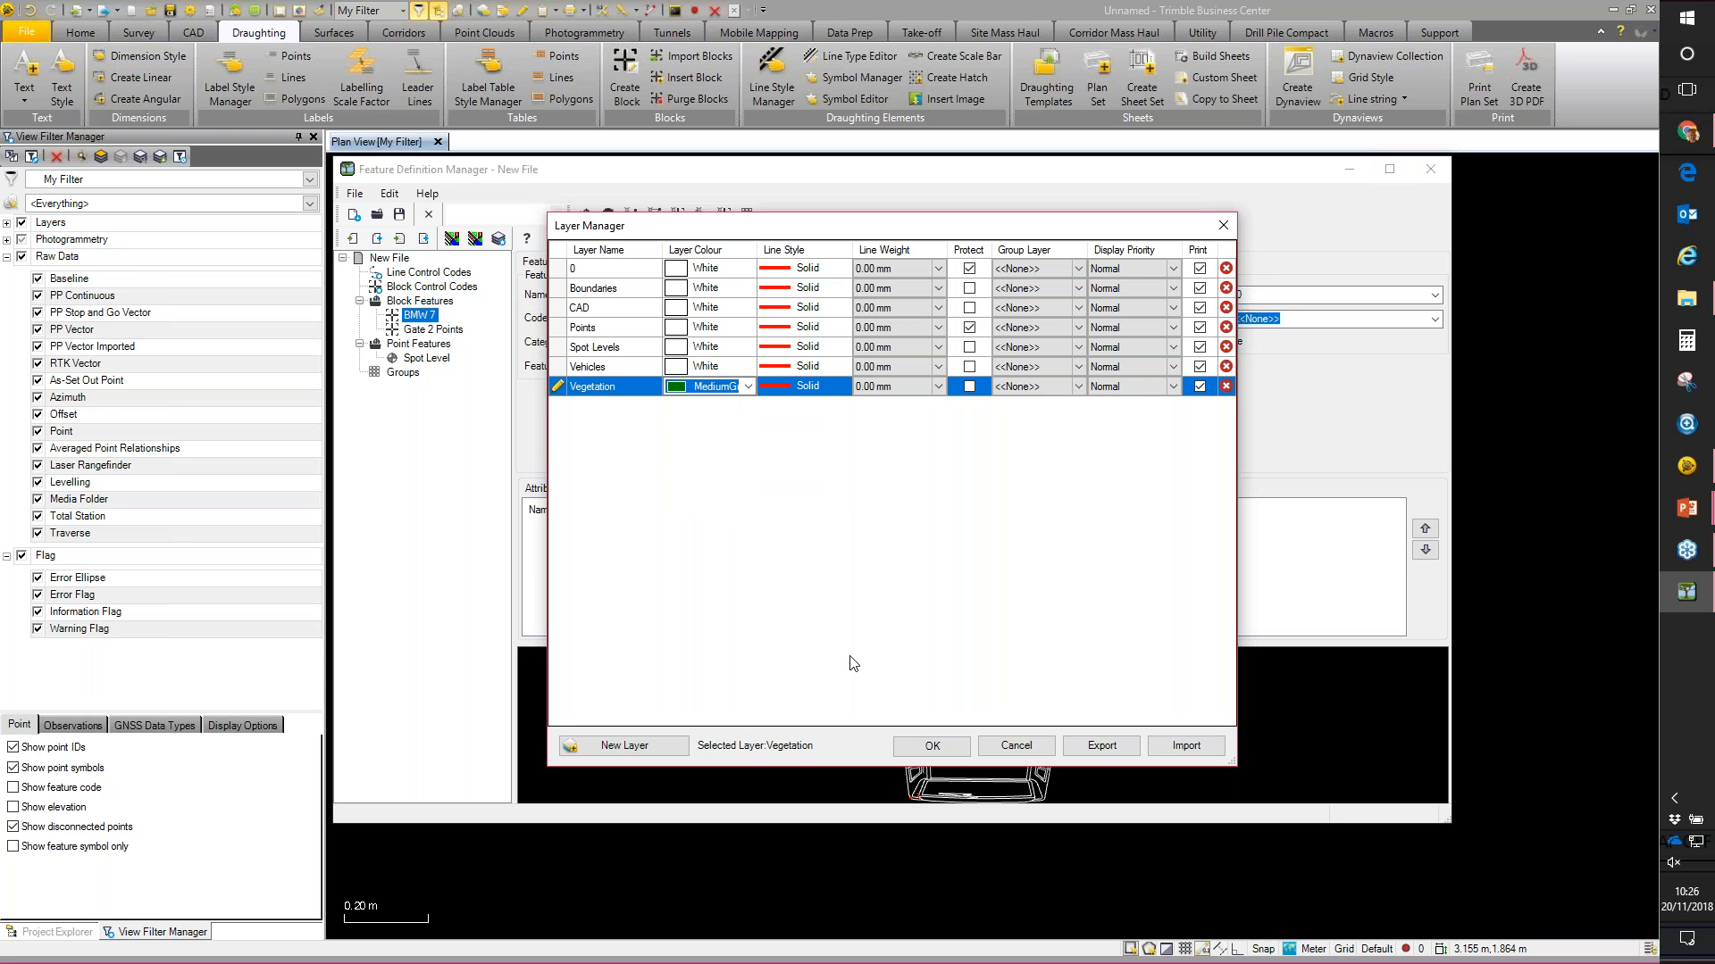
pyautogui.click(952, 749)
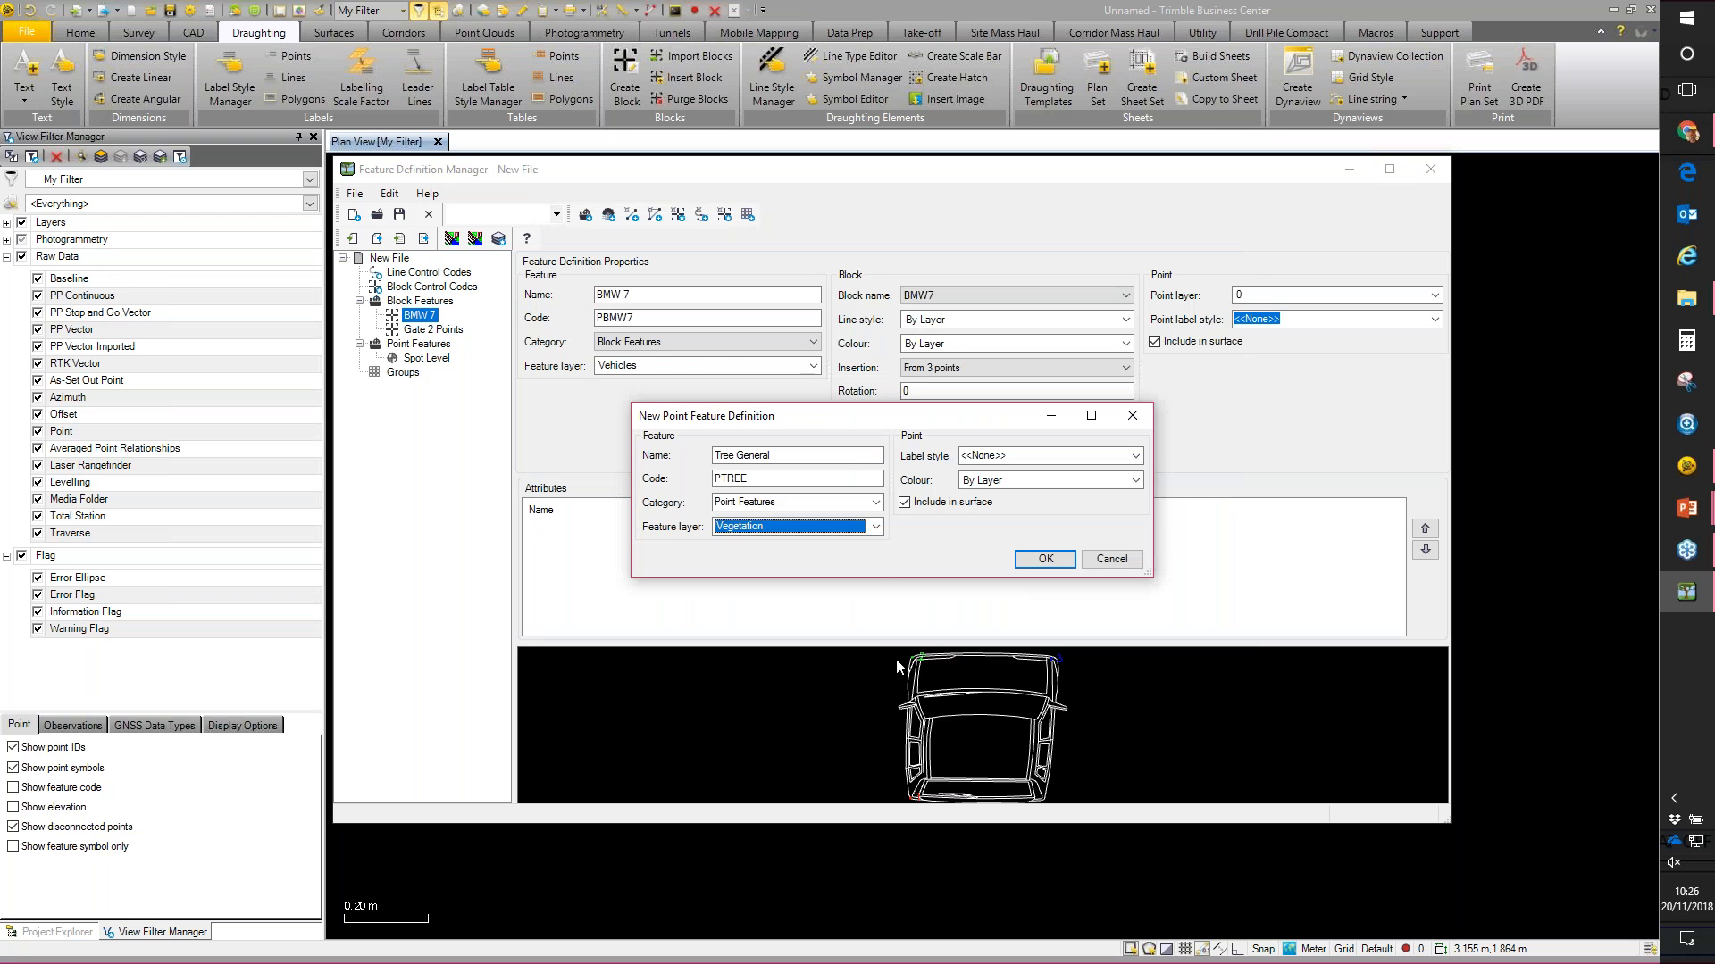
# Step: Exclude the Tree General feature from the surface and confirm its definition
pyautogui.click(905, 502)
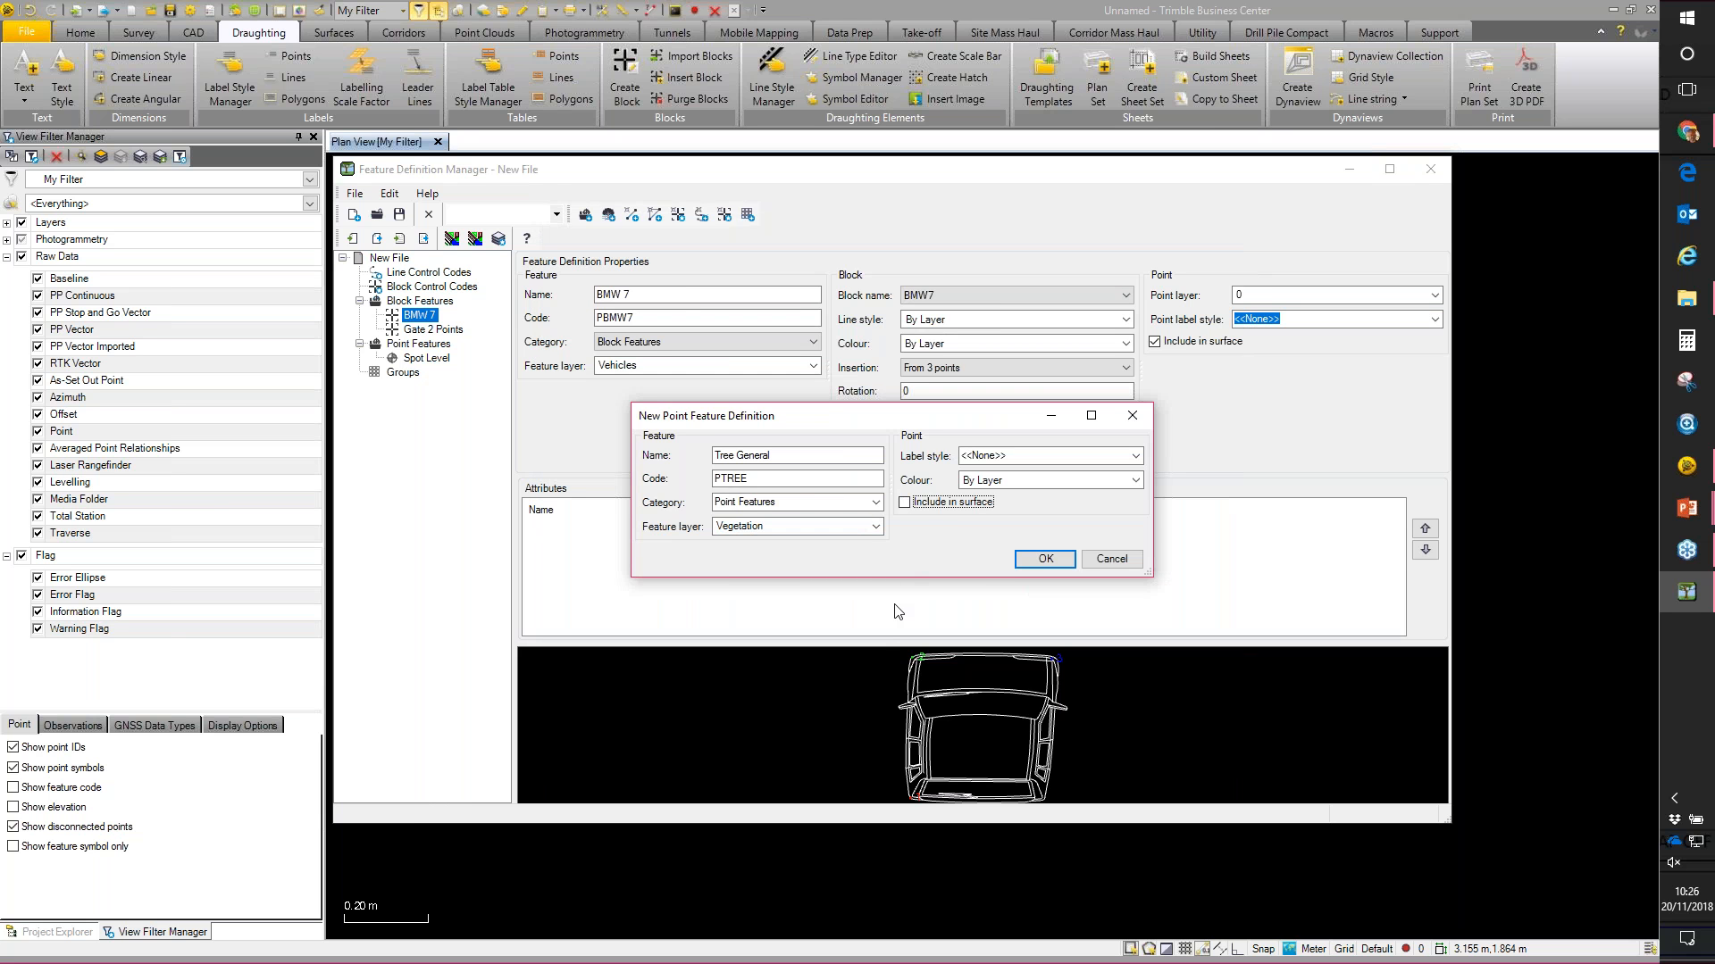
pyautogui.click(1041, 561)
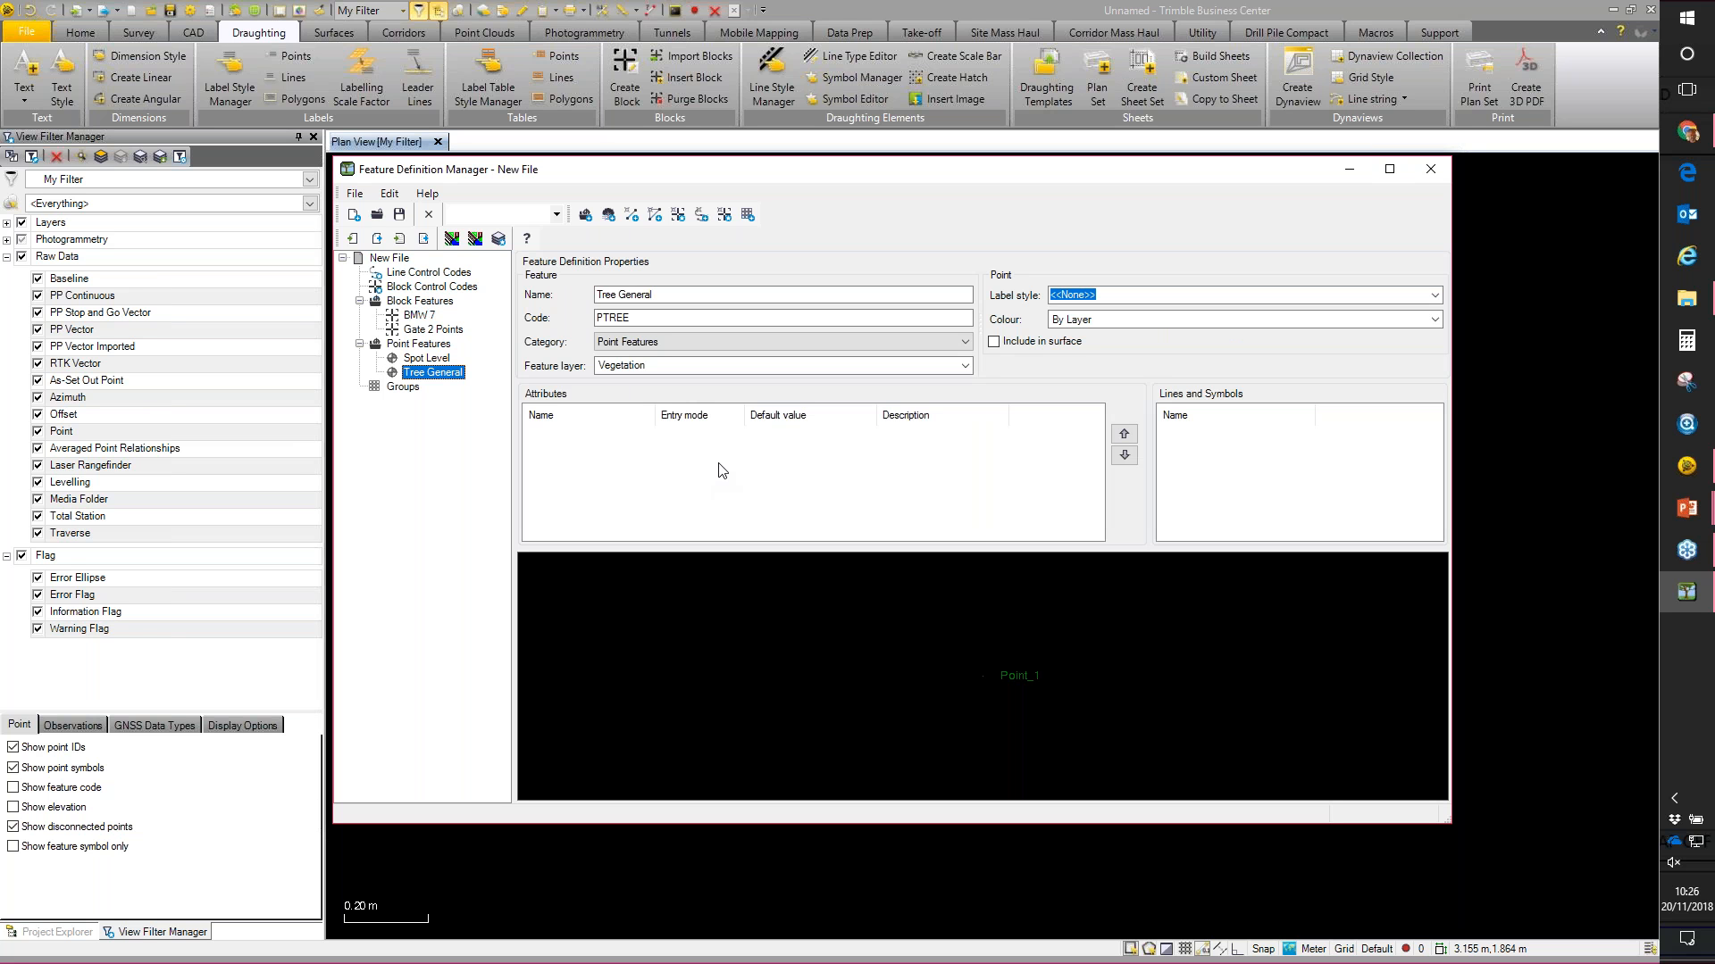
# Step: Start a new integer attribute named Spread for the Tree General feature
pyautogui.rightClick(574, 479)
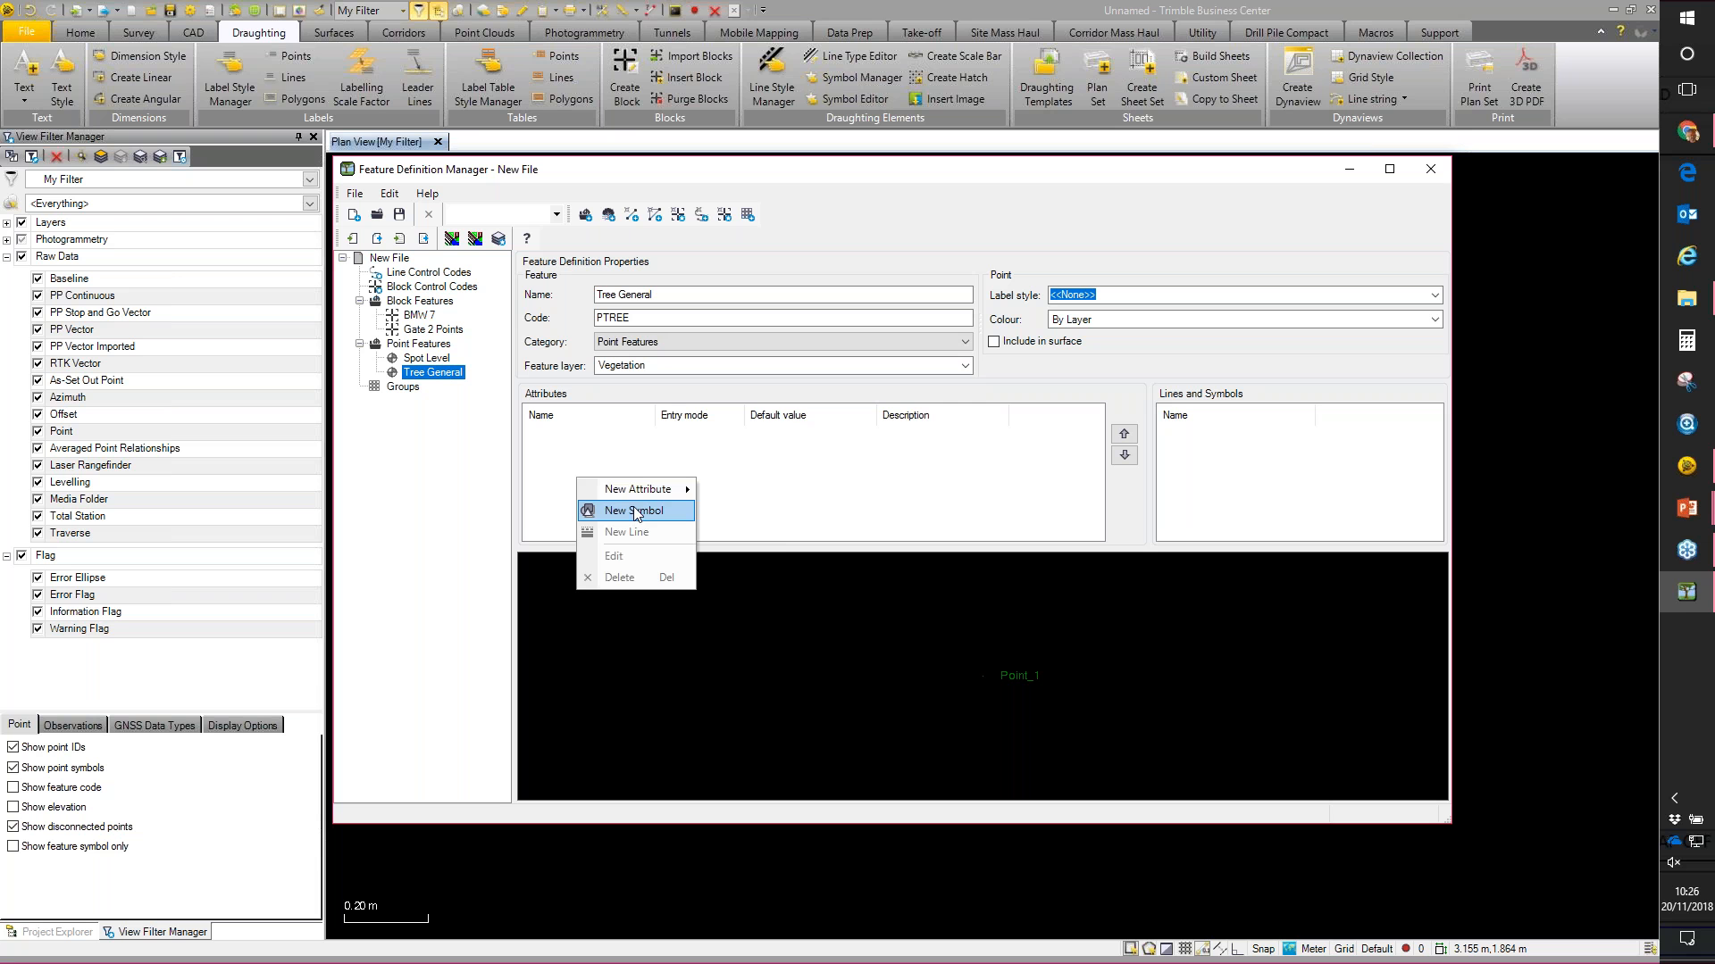
pyautogui.moveTo(645, 490)
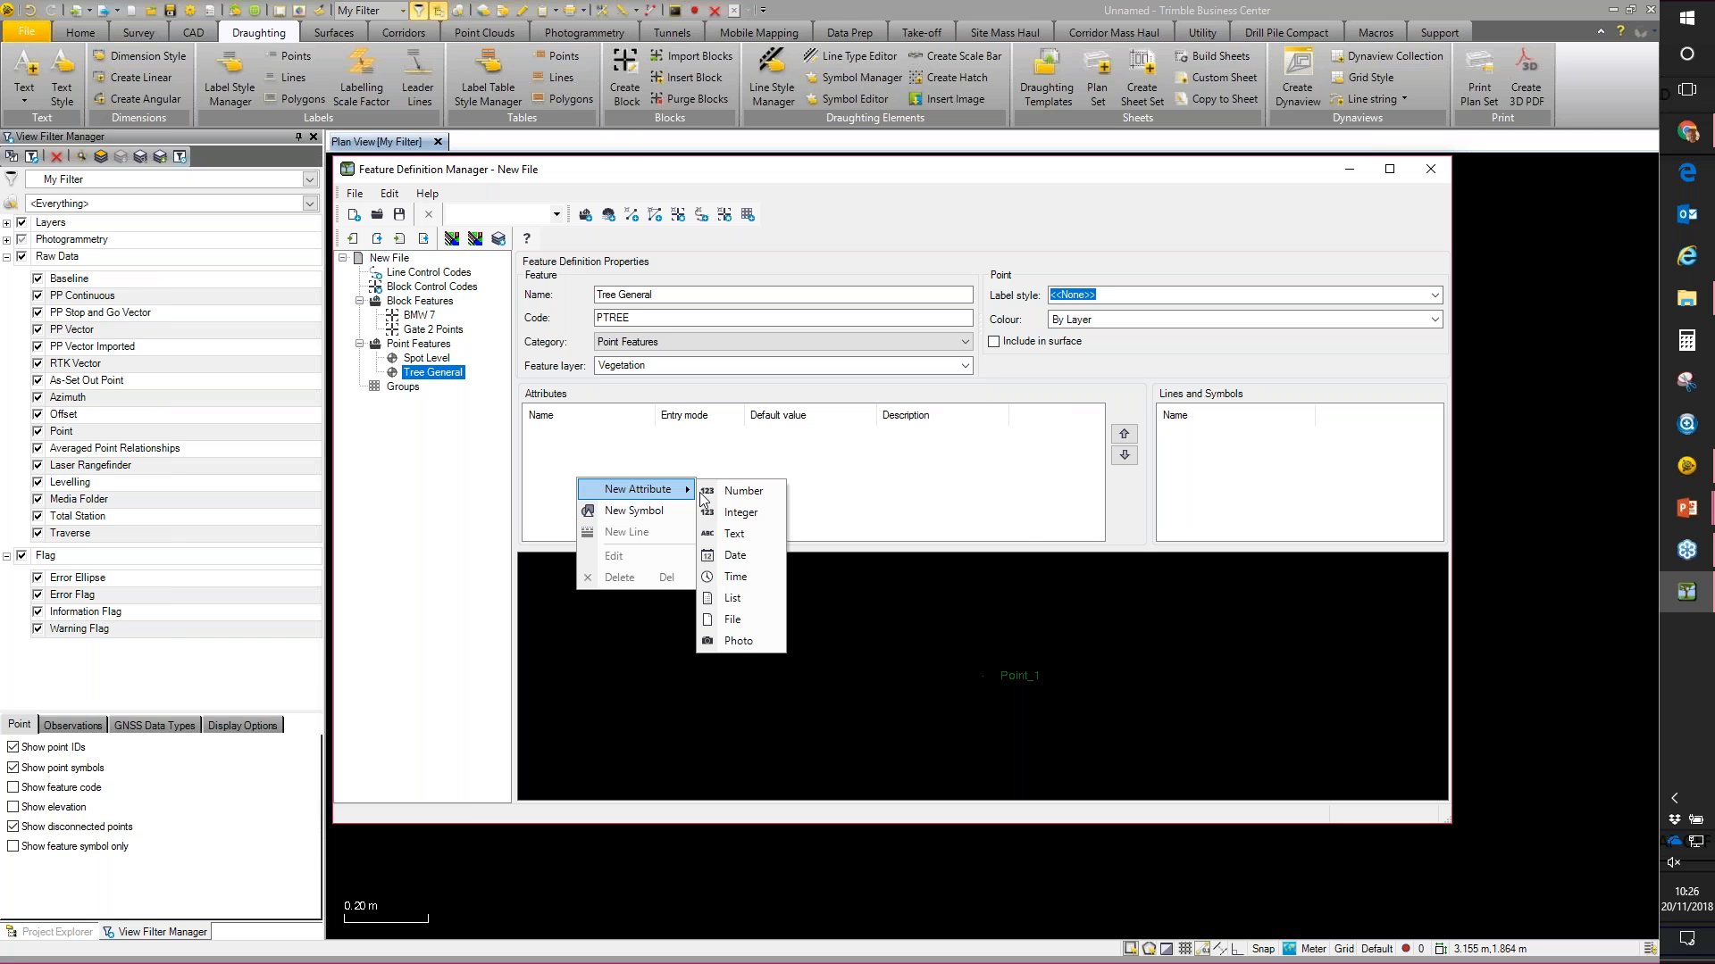
pyautogui.click(759, 513)
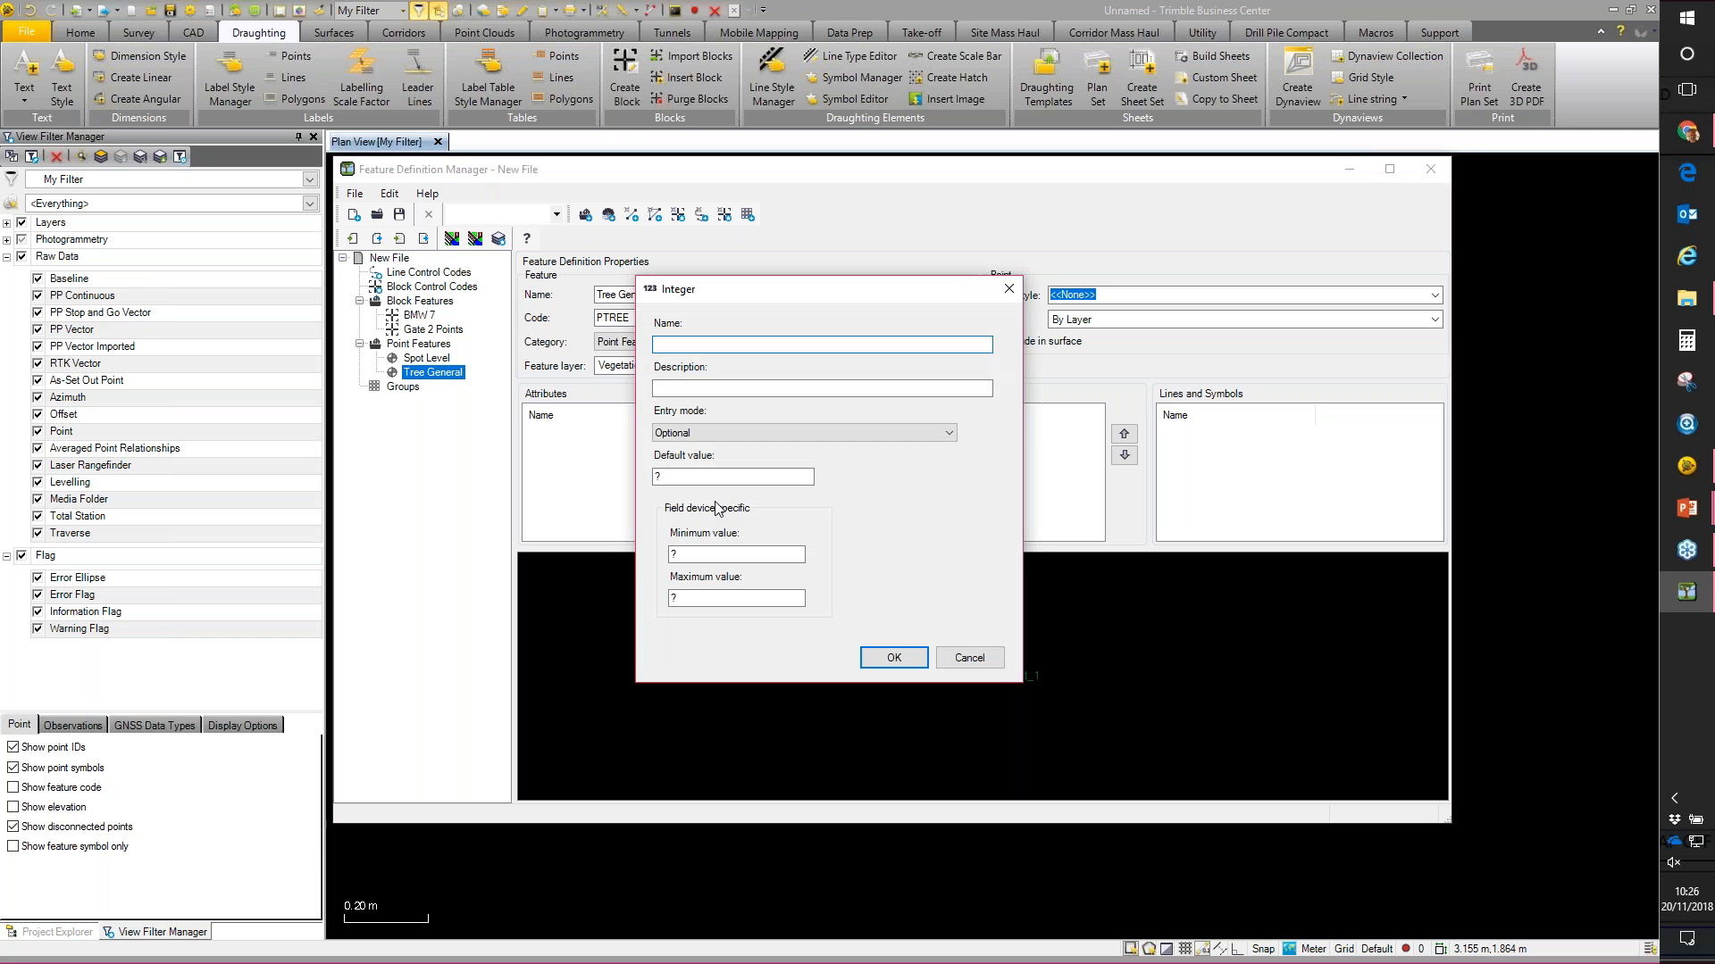
pyautogui.write('Spread')
pyautogui.press('Tab')
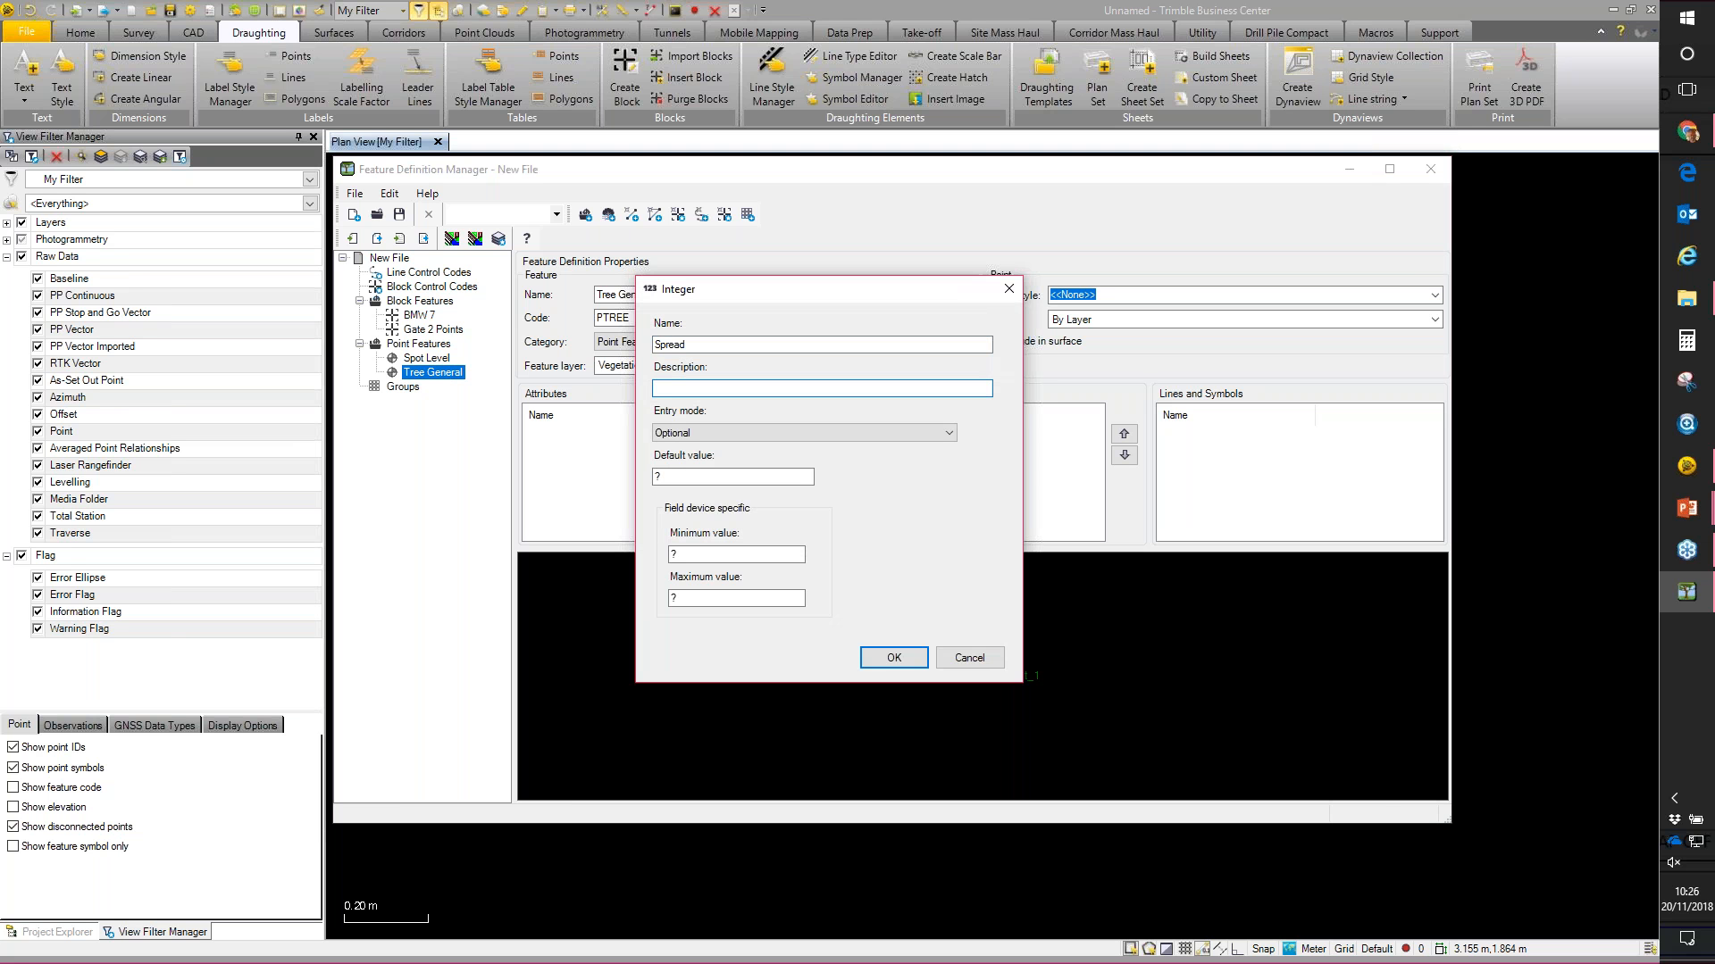
# Step: Give the Spread attribute a default value of 3, a minimum of 1 and a maximum of 20, and confirm it
pyautogui.moveTo(685, 480); pyautogui.dragTo(650, 479)
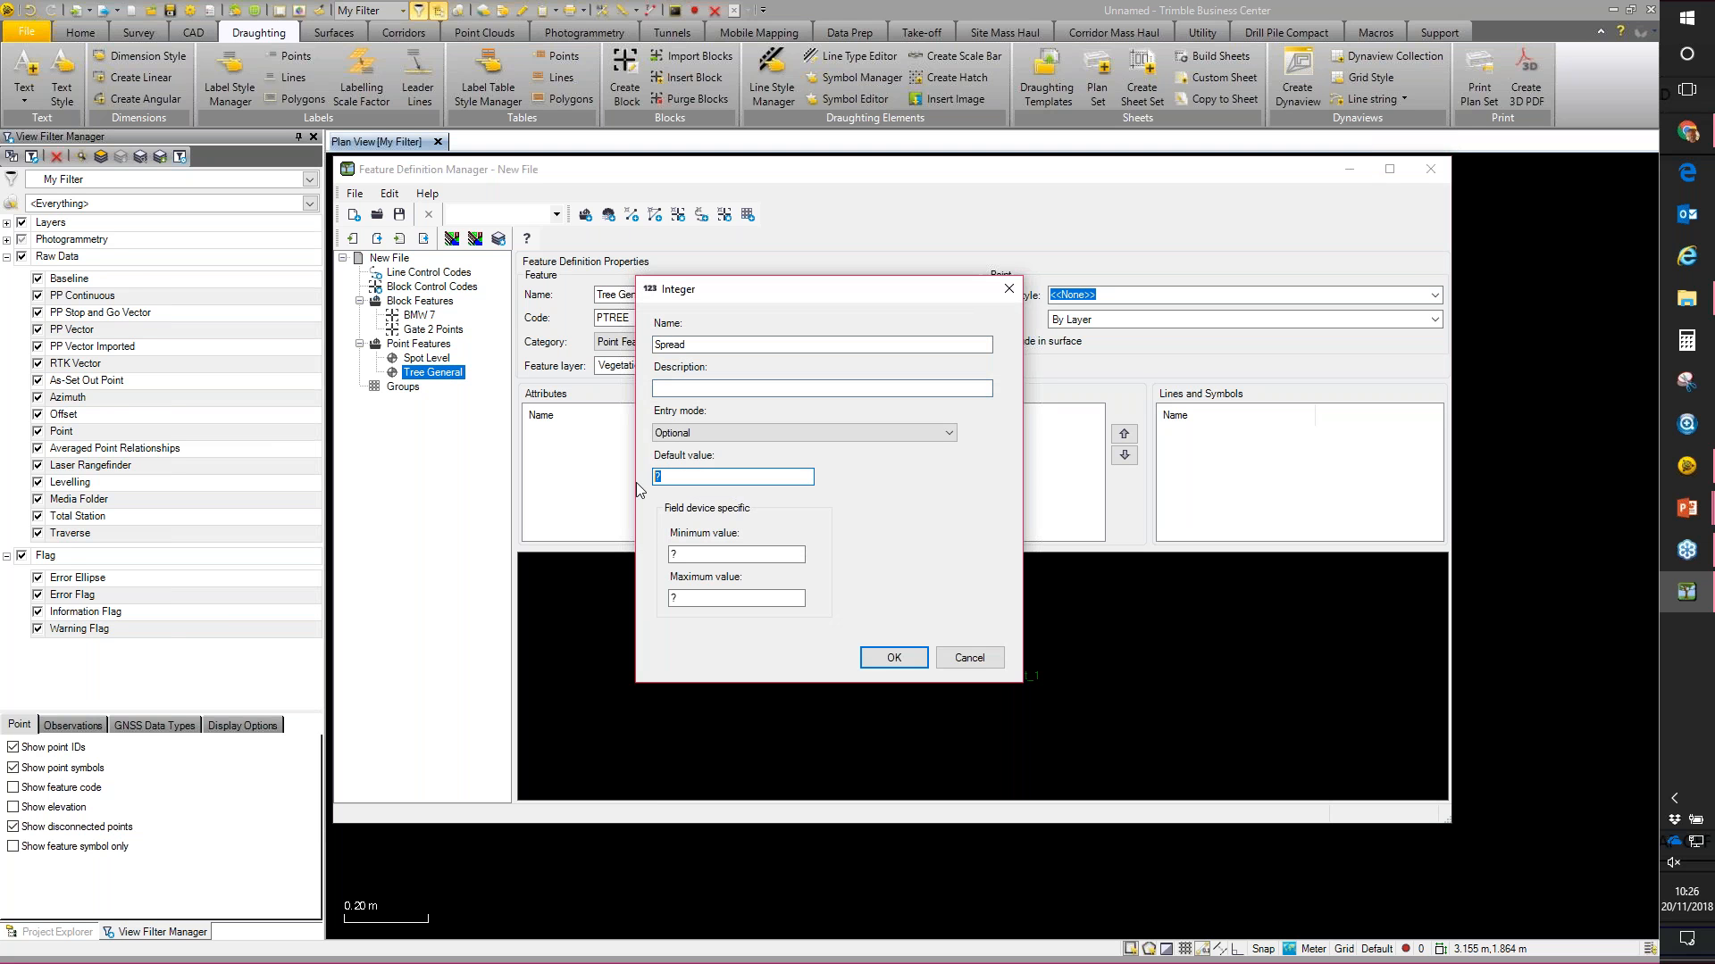
pyautogui.write('1')
pyautogui.click(699, 555)
pyautogui.press('BackSpace')
pyautogui.write('3')
pyautogui.moveTo(711, 554); pyautogui.dragTo(660, 550)
pyautogui.write('1')
pyautogui.press('Tab')
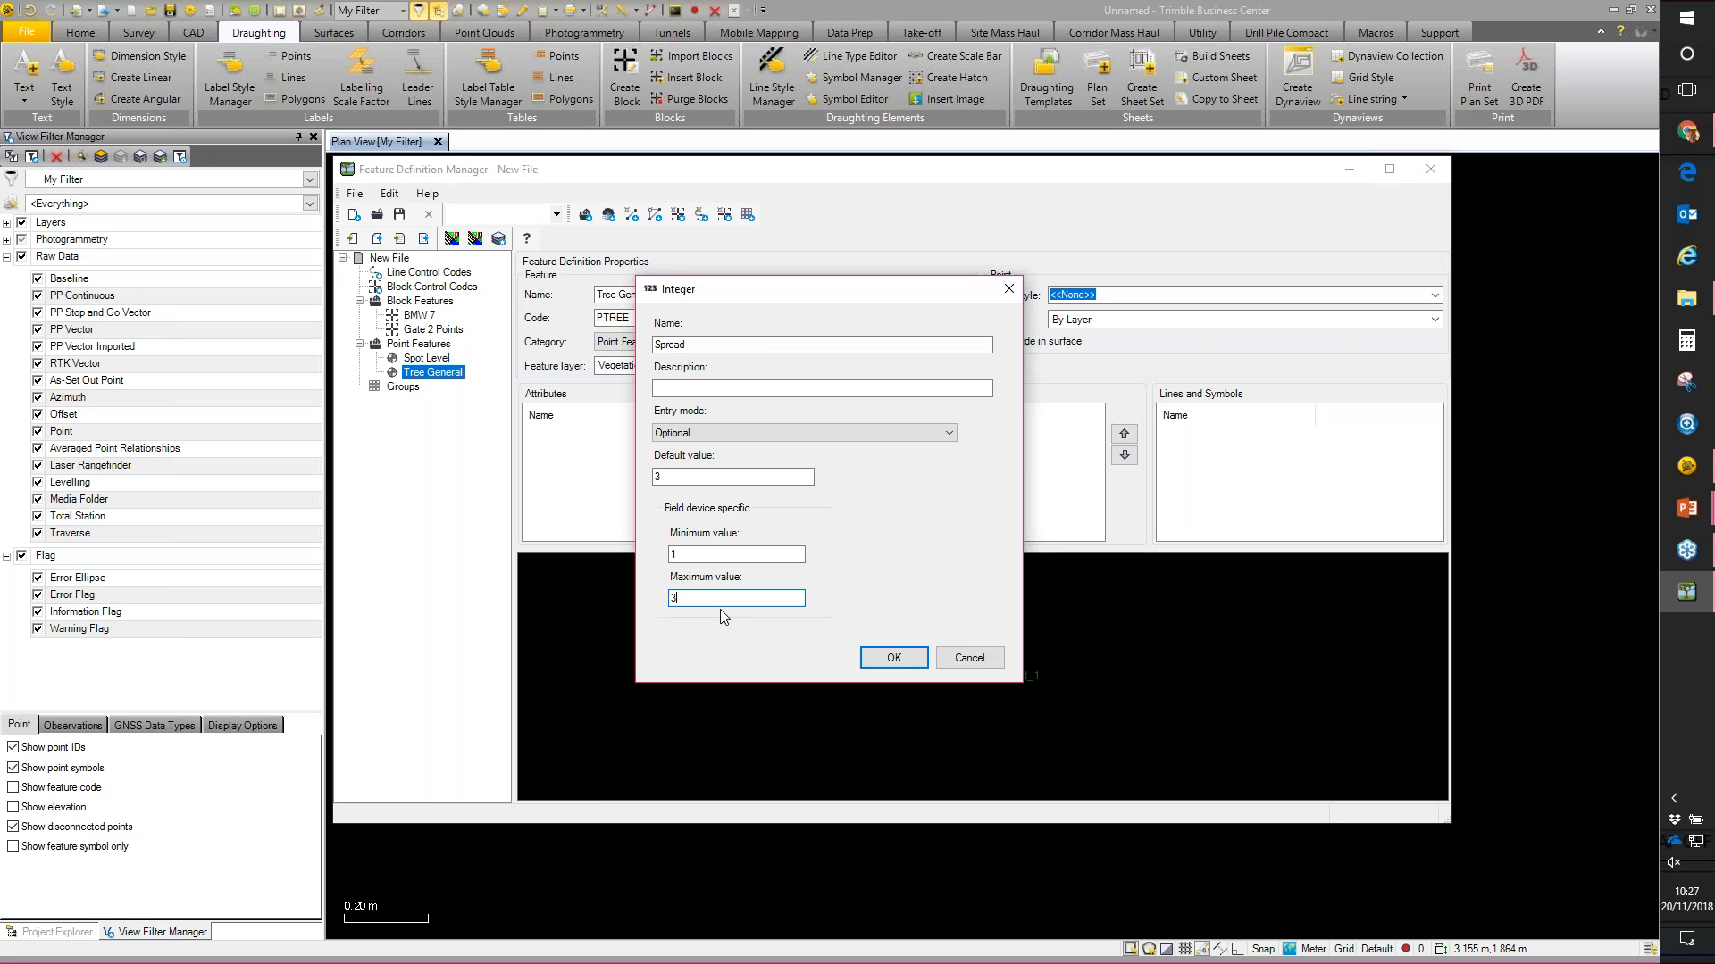
pyautogui.moveTo(705, 597); pyautogui.dragTo(635, 603)
pyautogui.write('20')
pyautogui.click(893, 657)
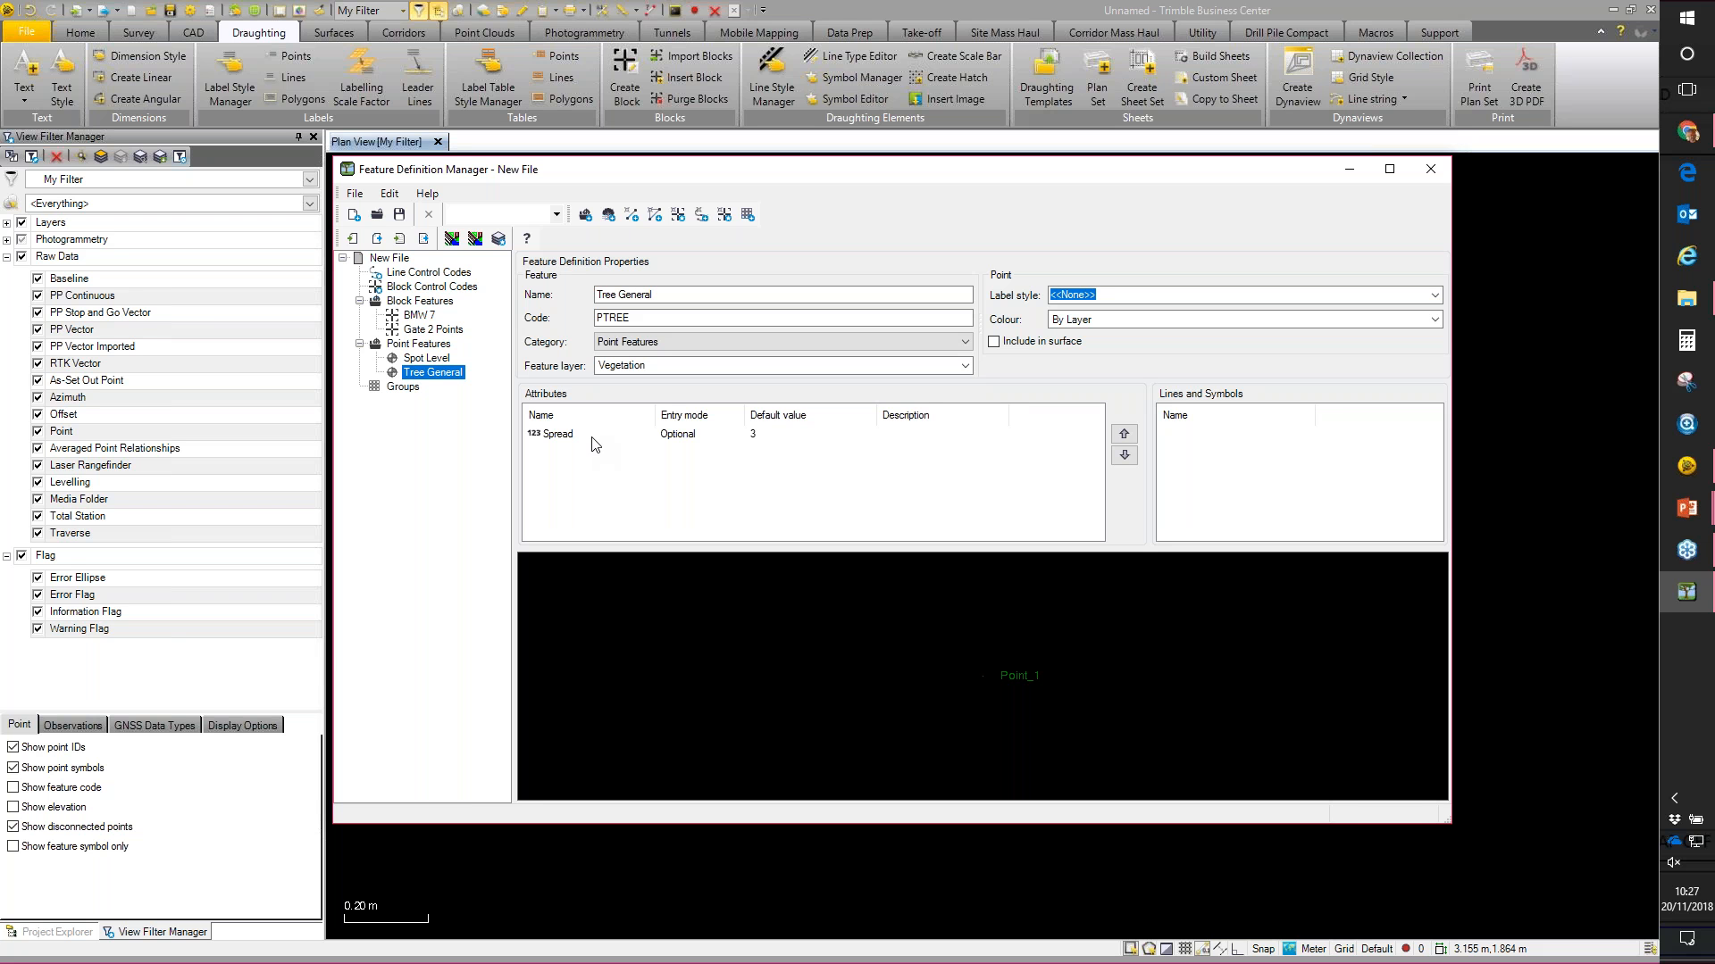
# Step: Start a new symbol named Tree General for the feature and choose to import symbols for it
pyautogui.rightClick(1213, 477)
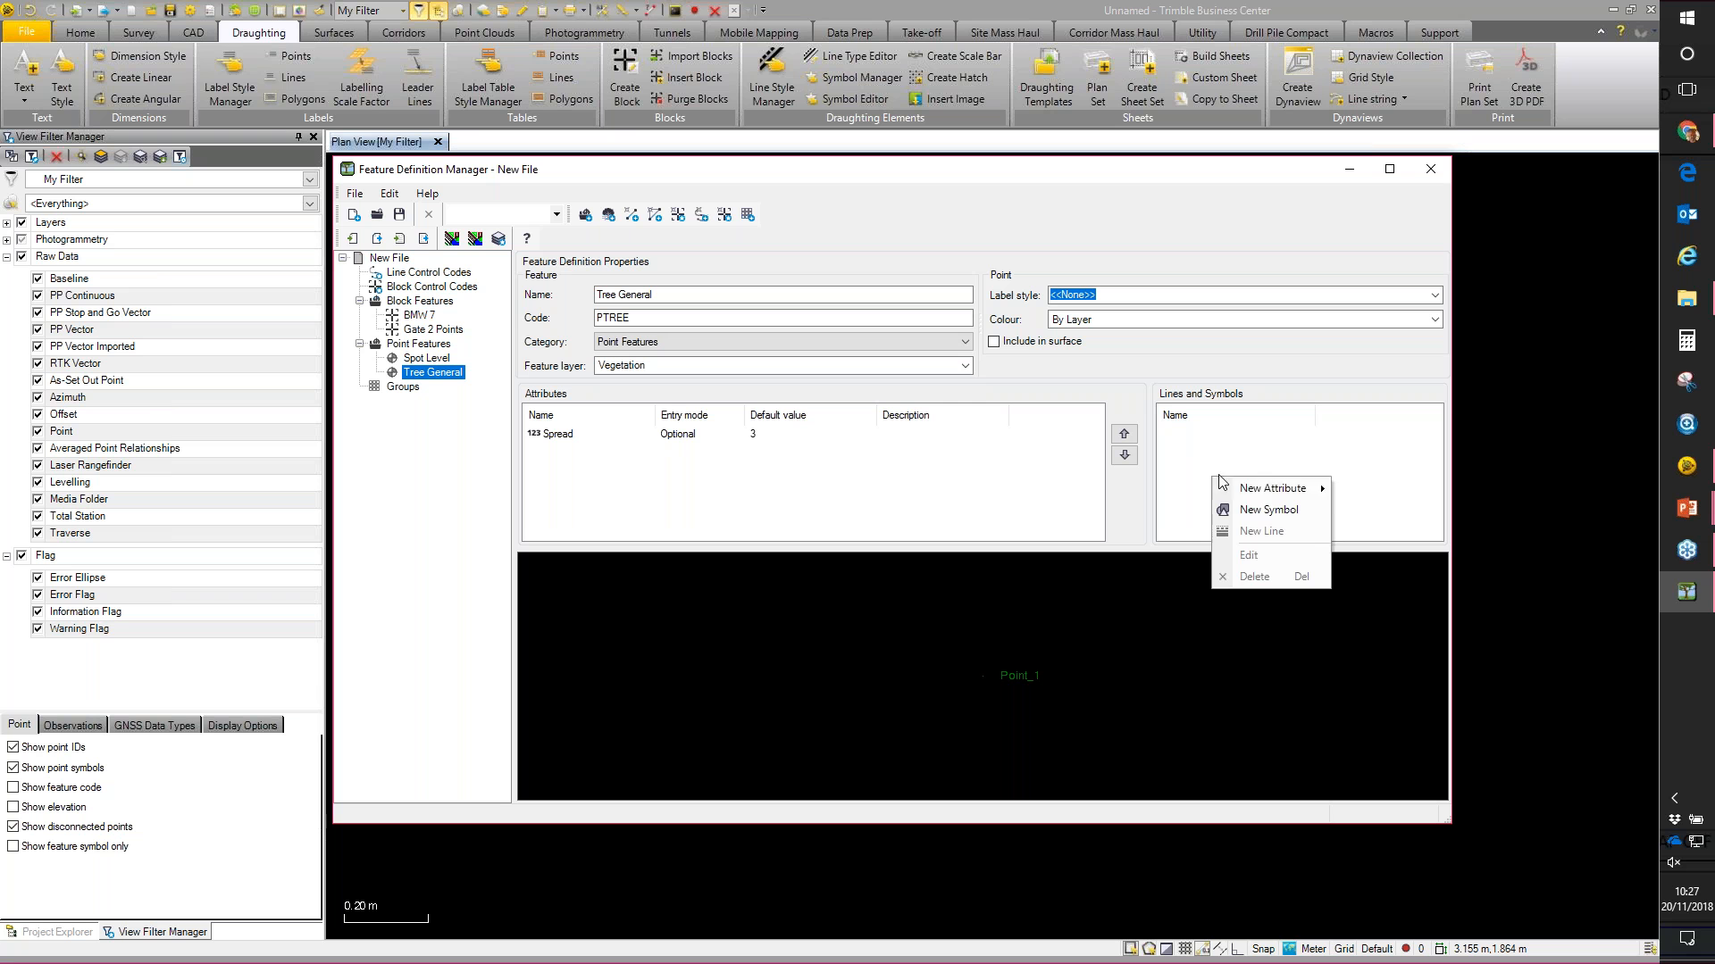
pyautogui.click(1263, 511)
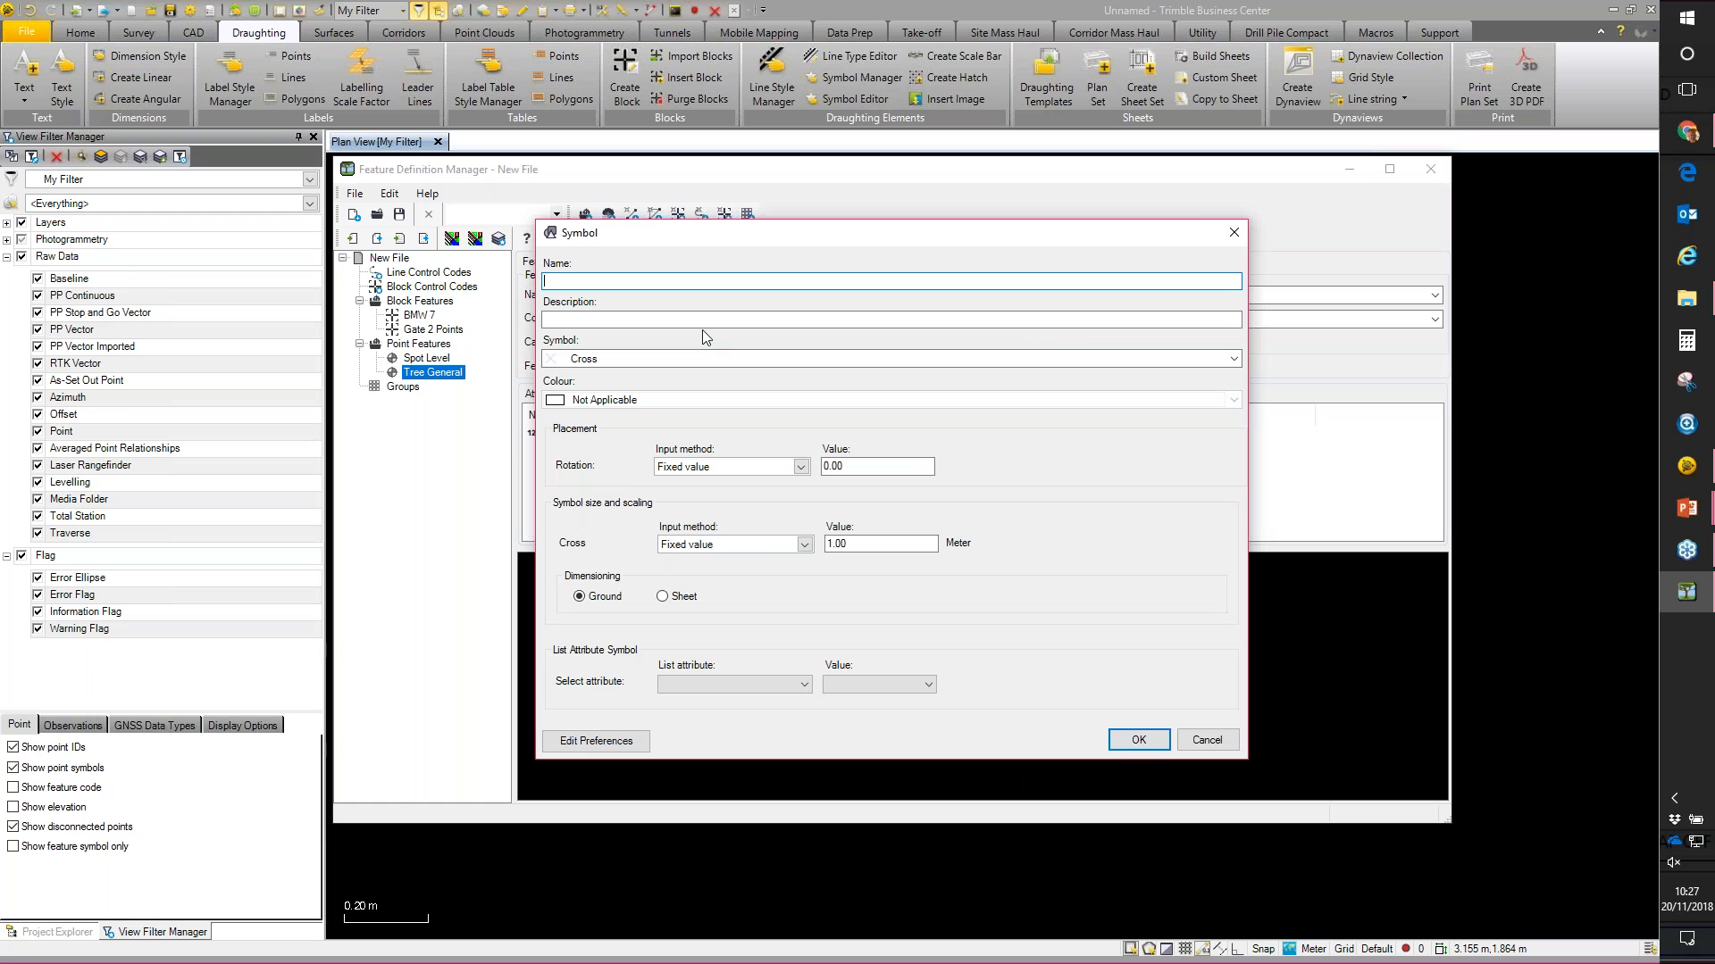
pyautogui.write('Tree General')
pyautogui.click(659, 357)
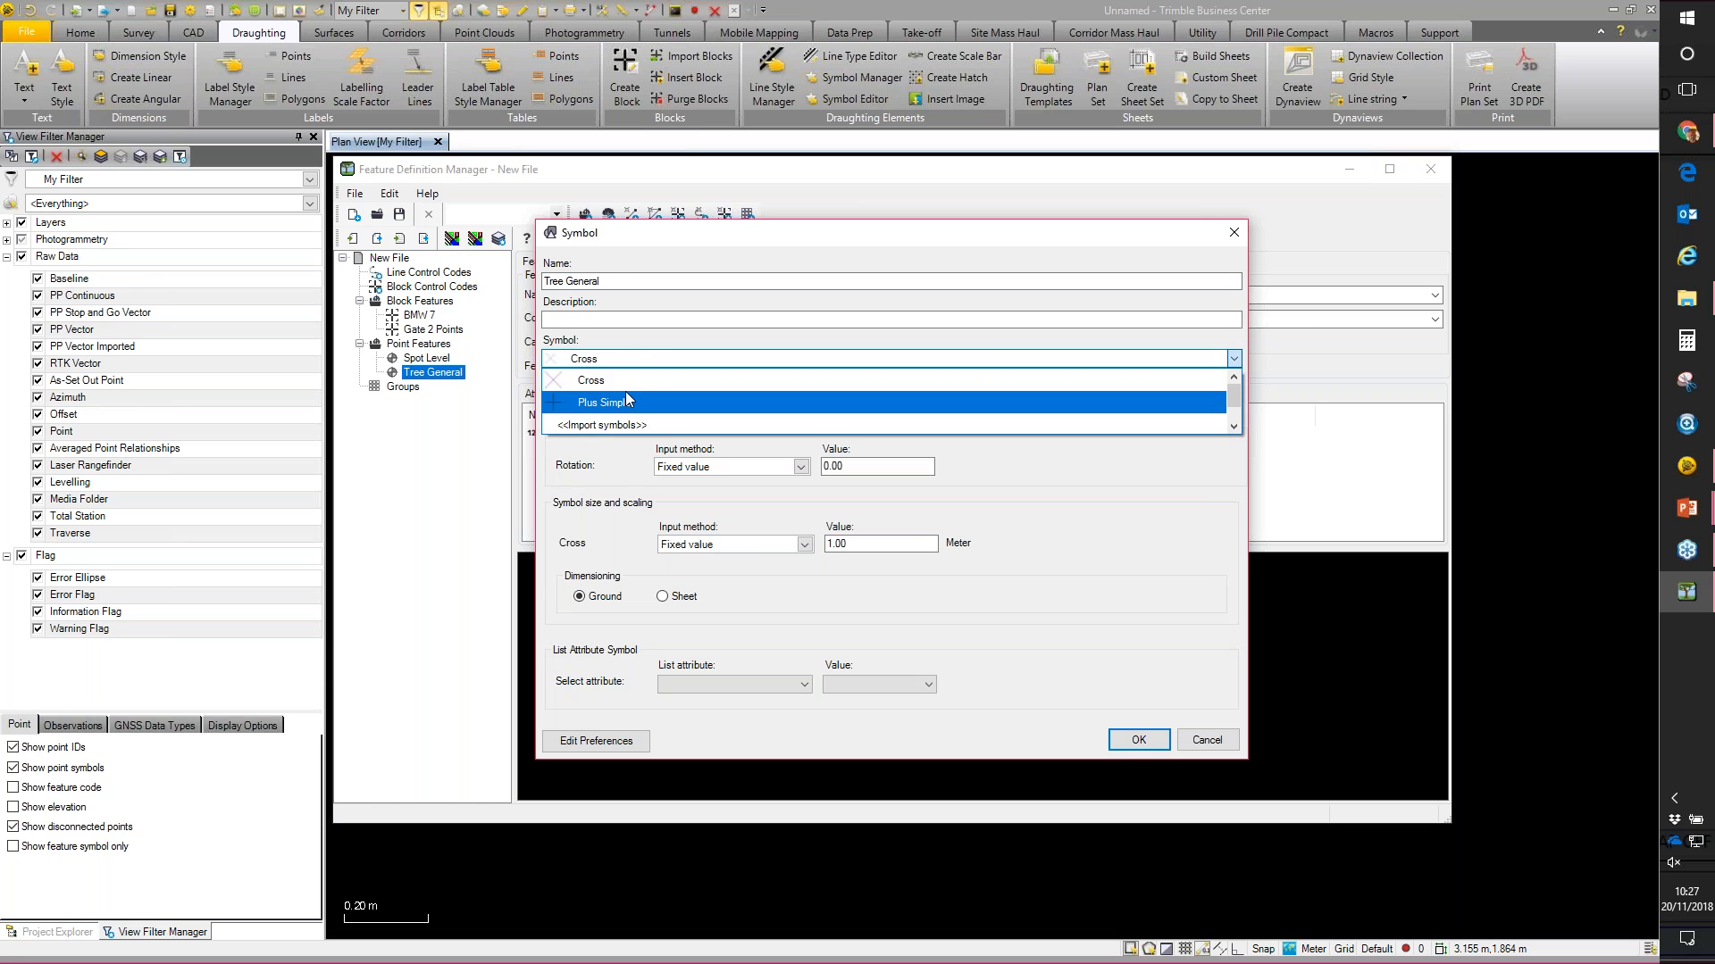
pyautogui.click(616, 425)
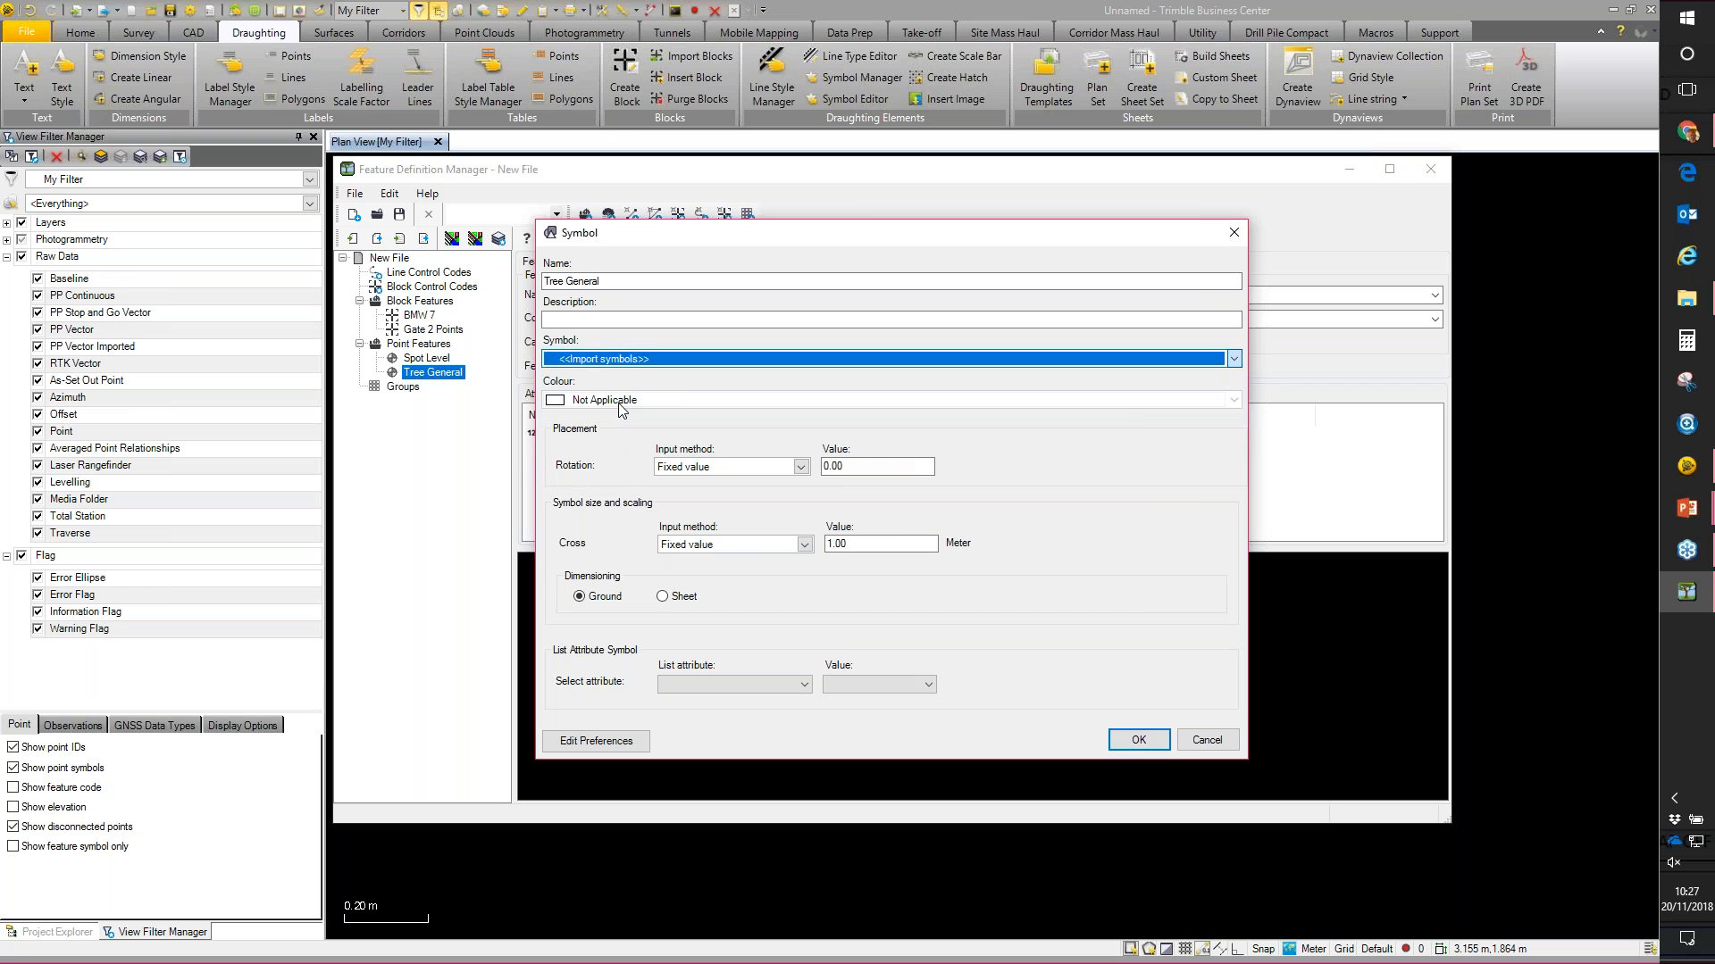
# Step: Load the AutoCAD file 33414BH.dwg from the desktop's Webinar Nov 2018\Raw Blocks folder as the symbol source
pyautogui.click(1104, 354)
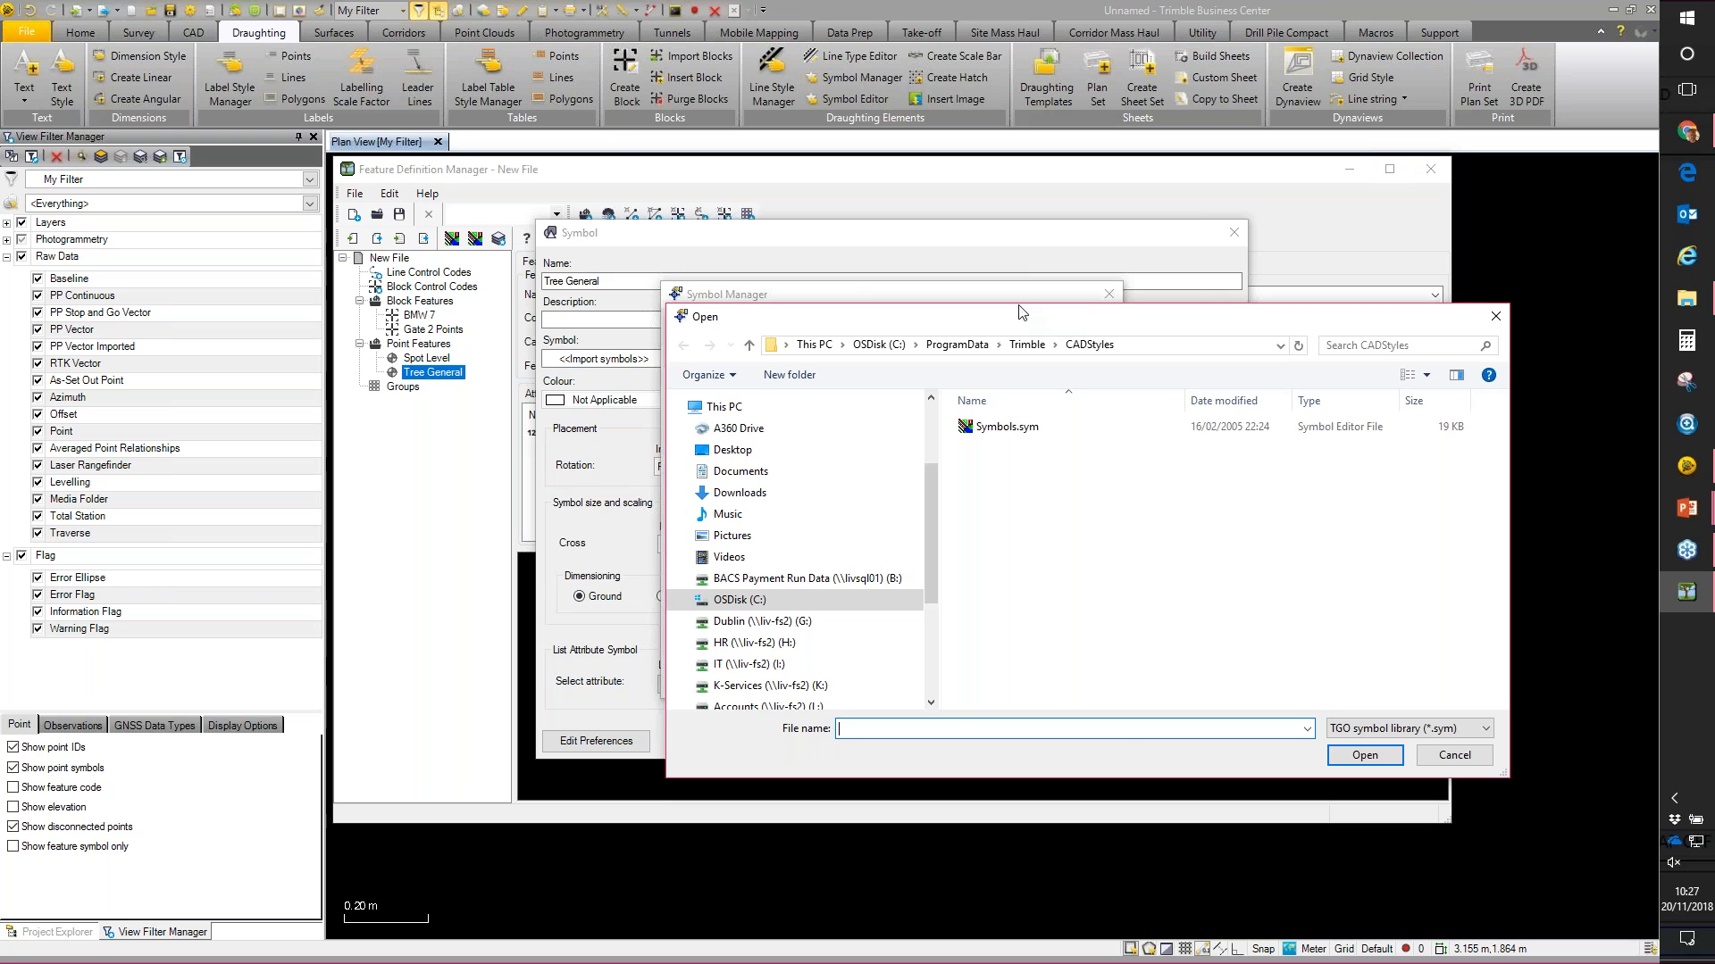
pyautogui.click(721, 341)
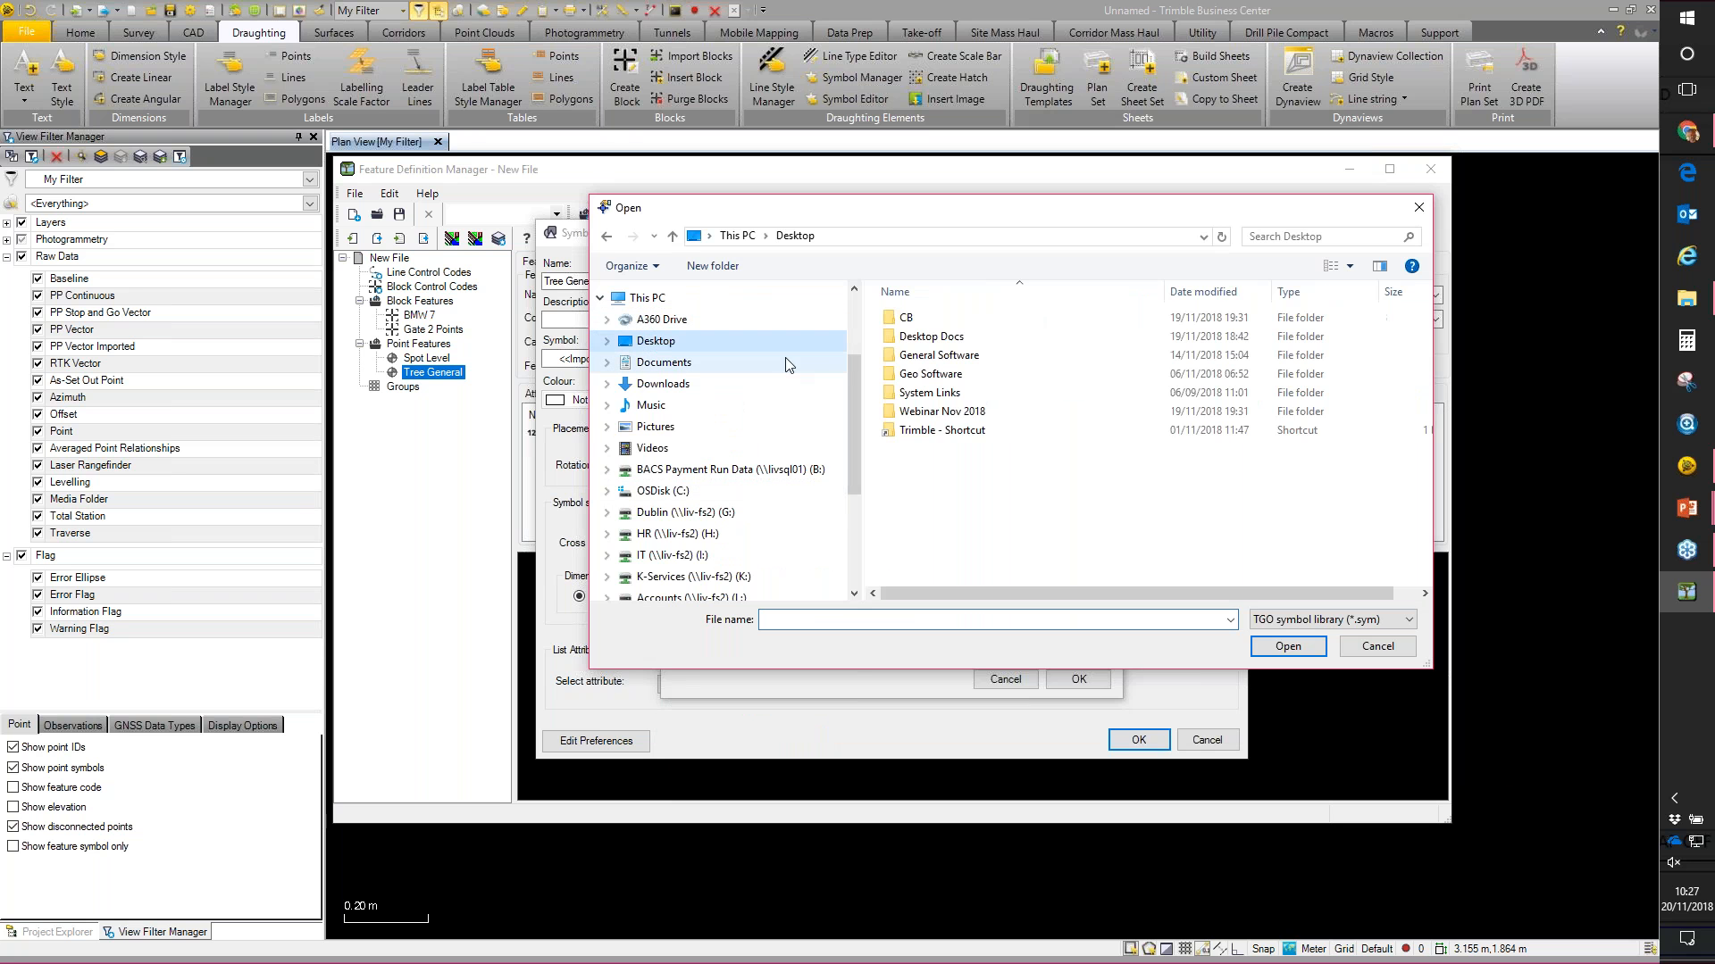
pyautogui.doubleClick(910, 393)
pyautogui.doubleClick(925, 354)
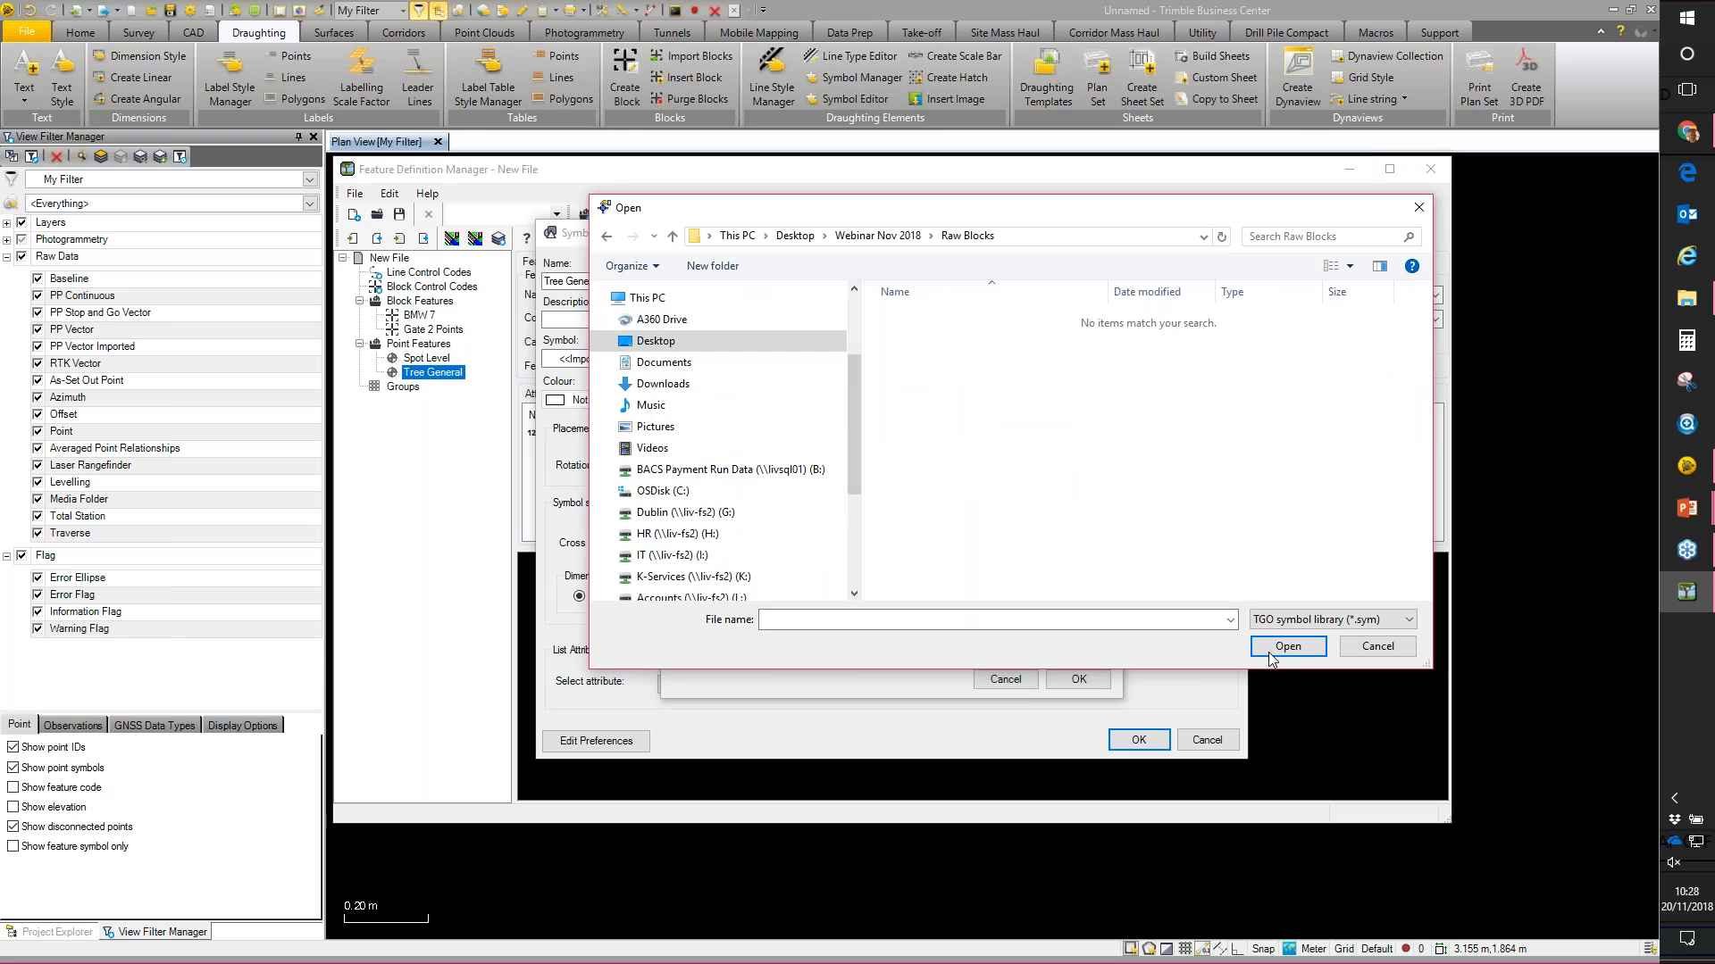
pyautogui.click(1287, 622)
pyautogui.click(1296, 652)
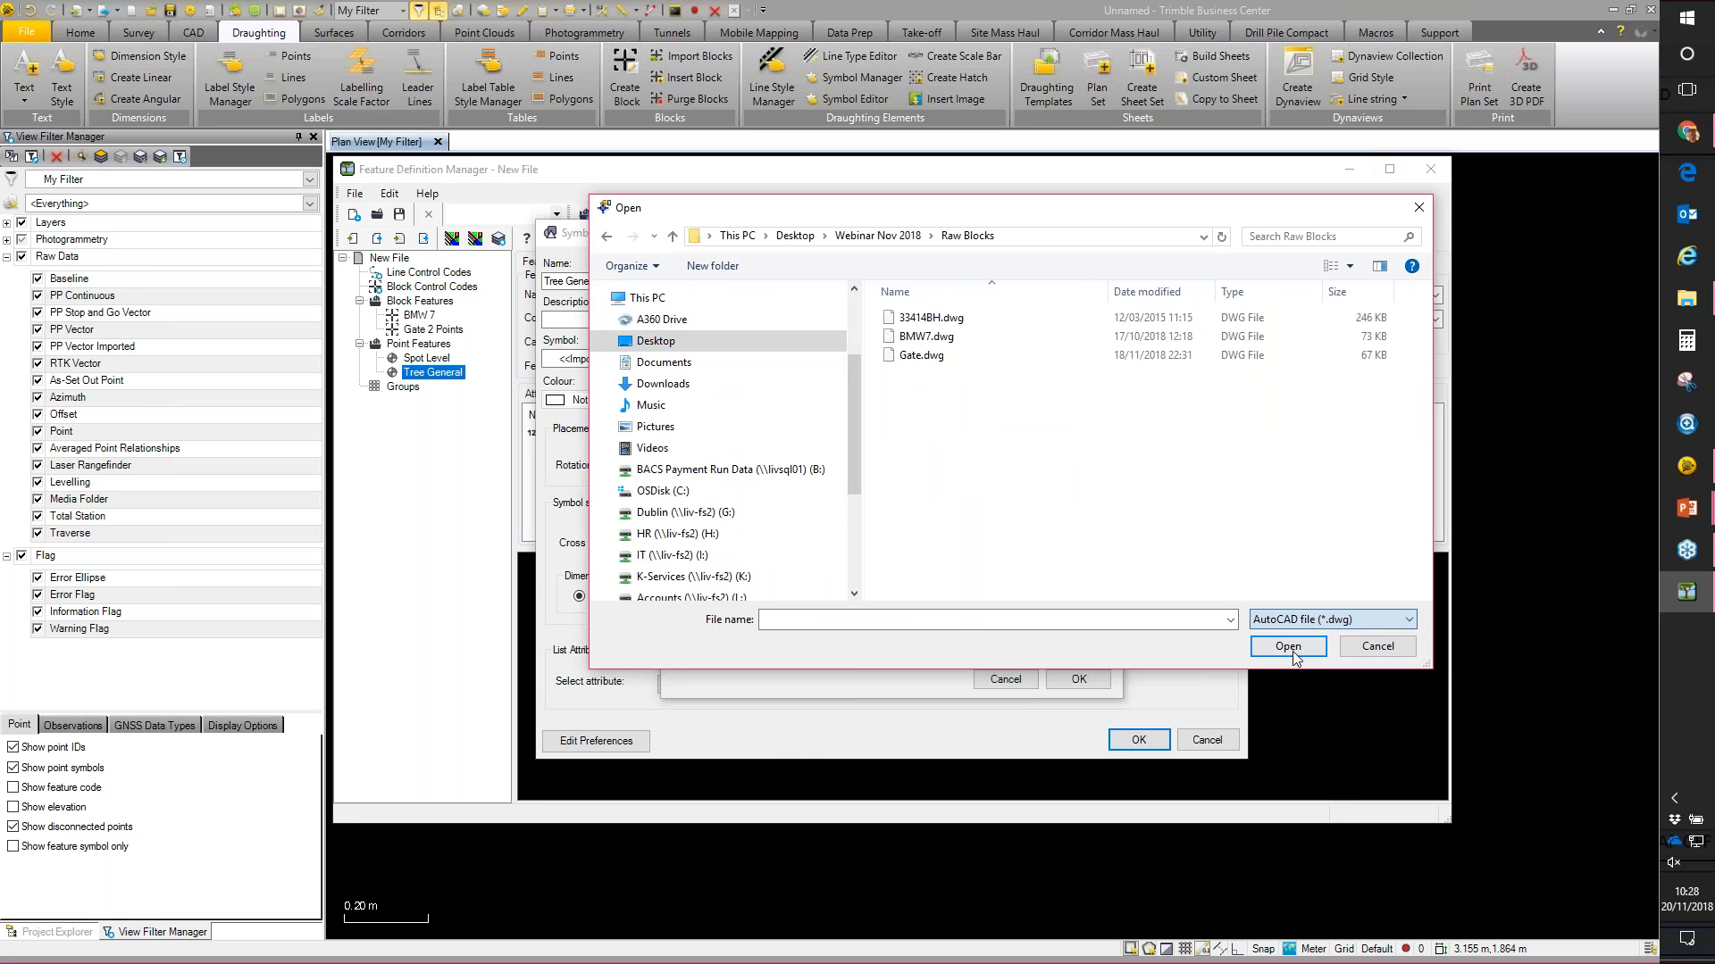
pyautogui.click(939, 322)
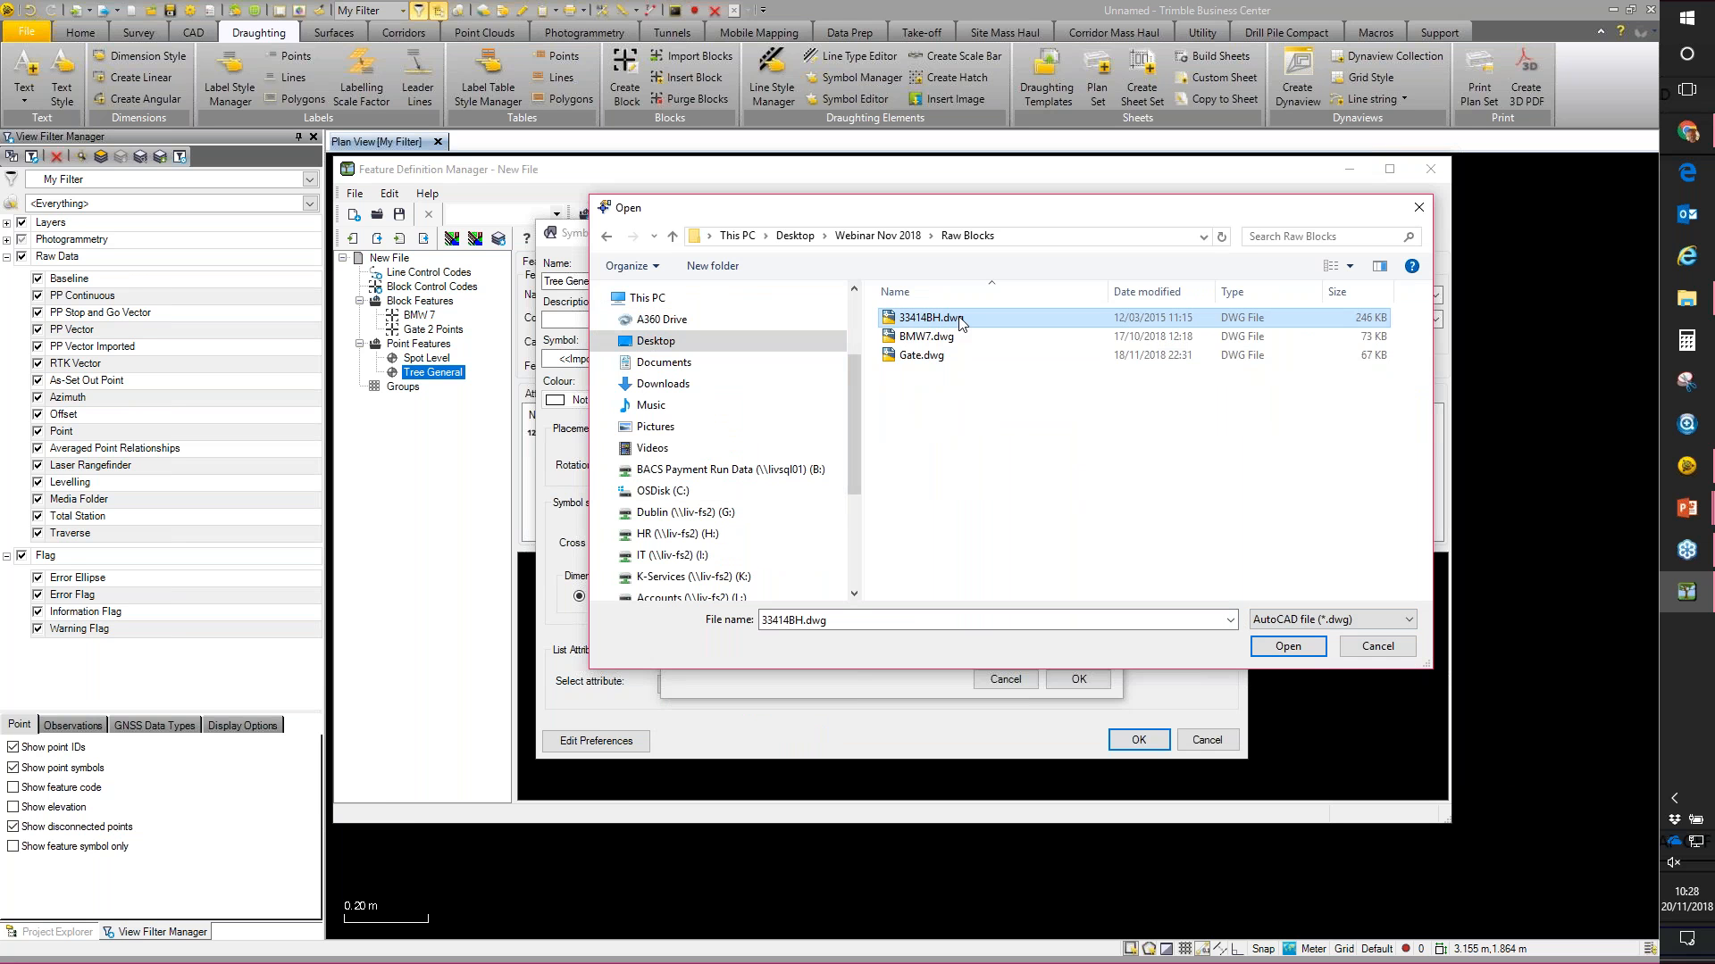
pyautogui.click(1289, 646)
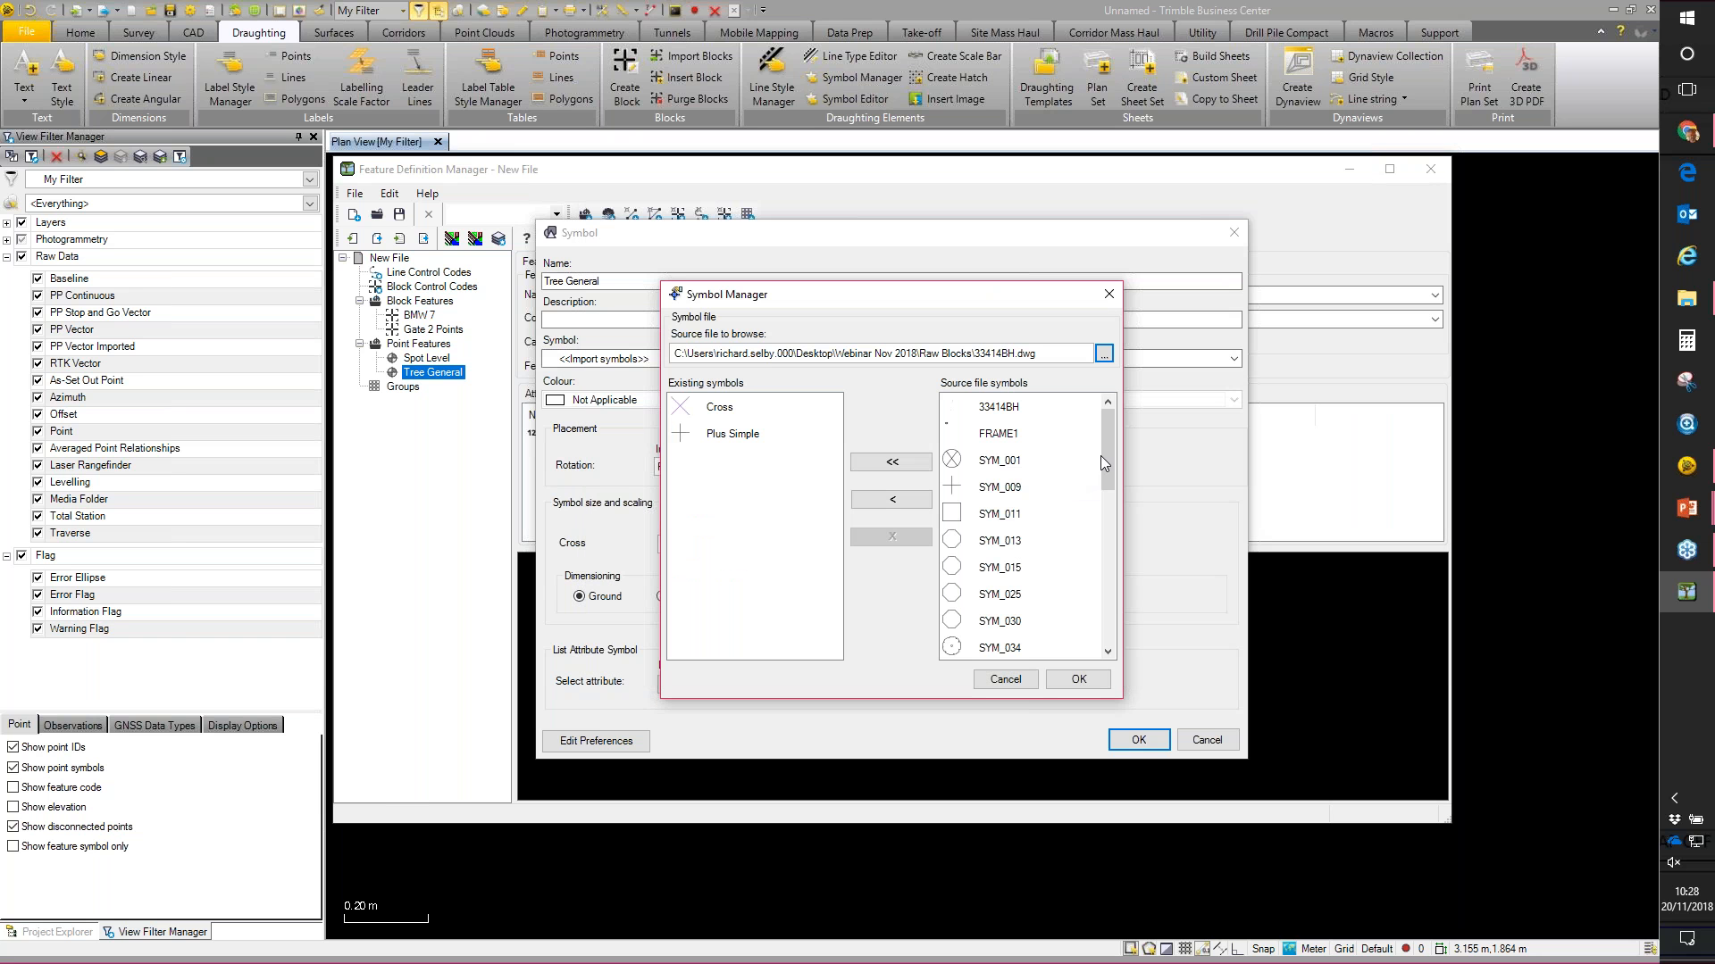
# Step: Import SYM_035 from the source file and assign it as the Tree General symbol
pyautogui.moveTo(1107, 457); pyautogui.dragTo(1107, 501)
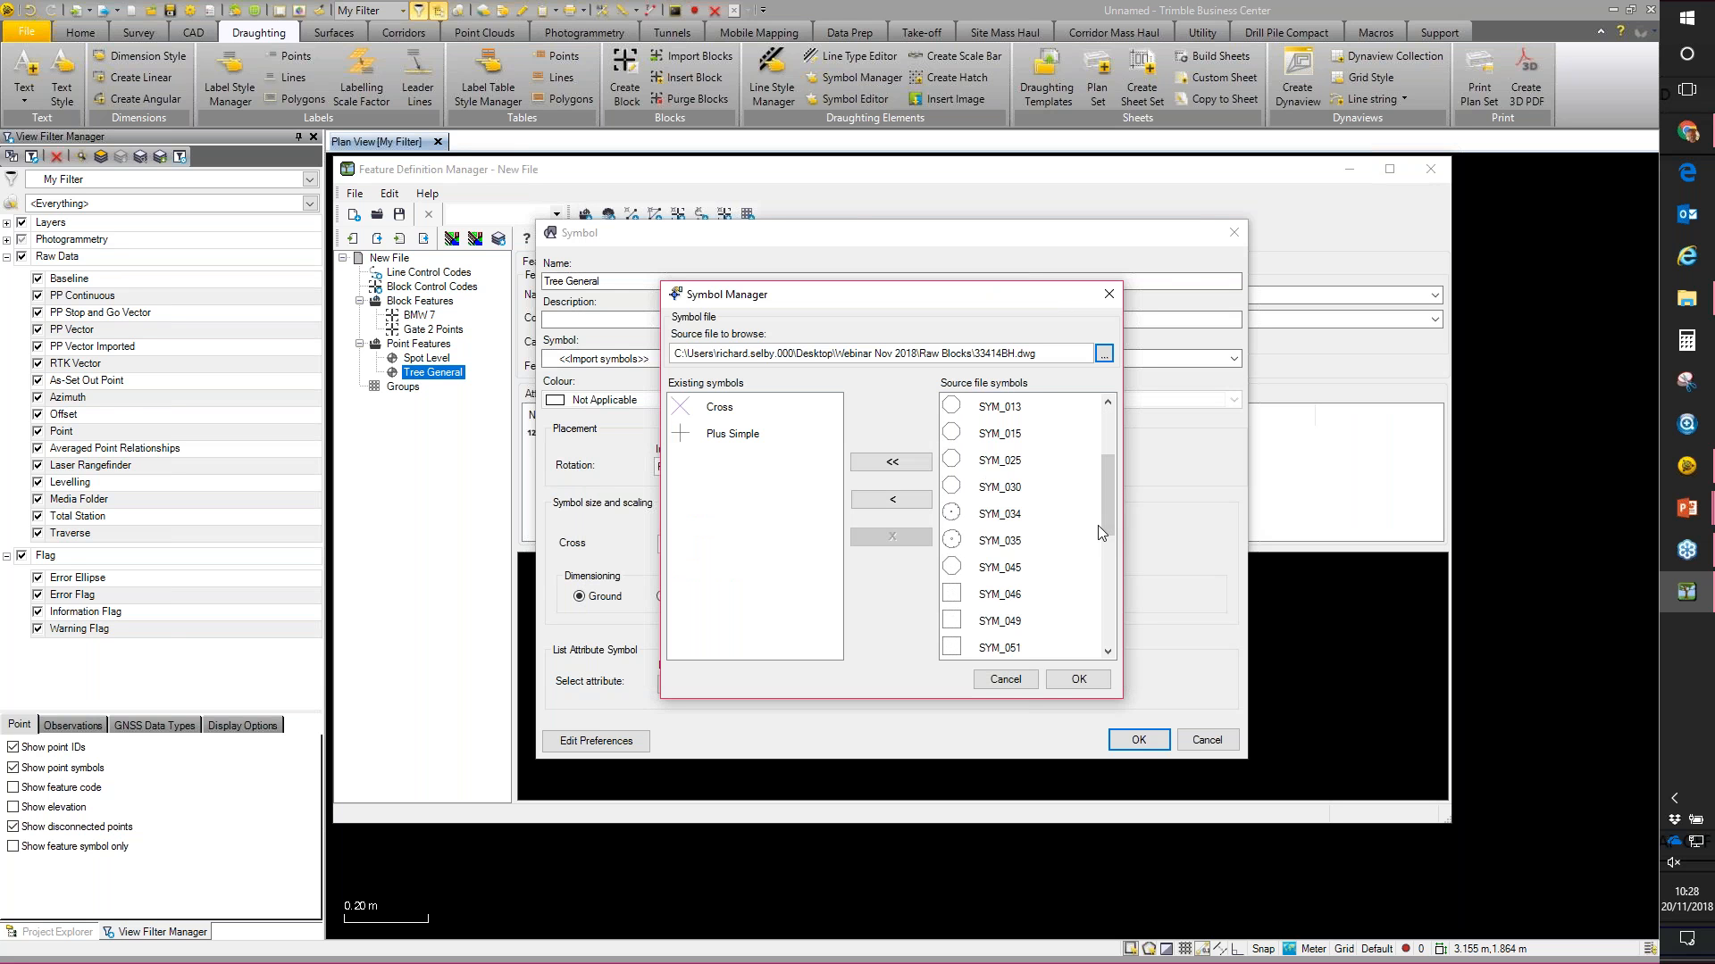
pyautogui.click(1012, 545)
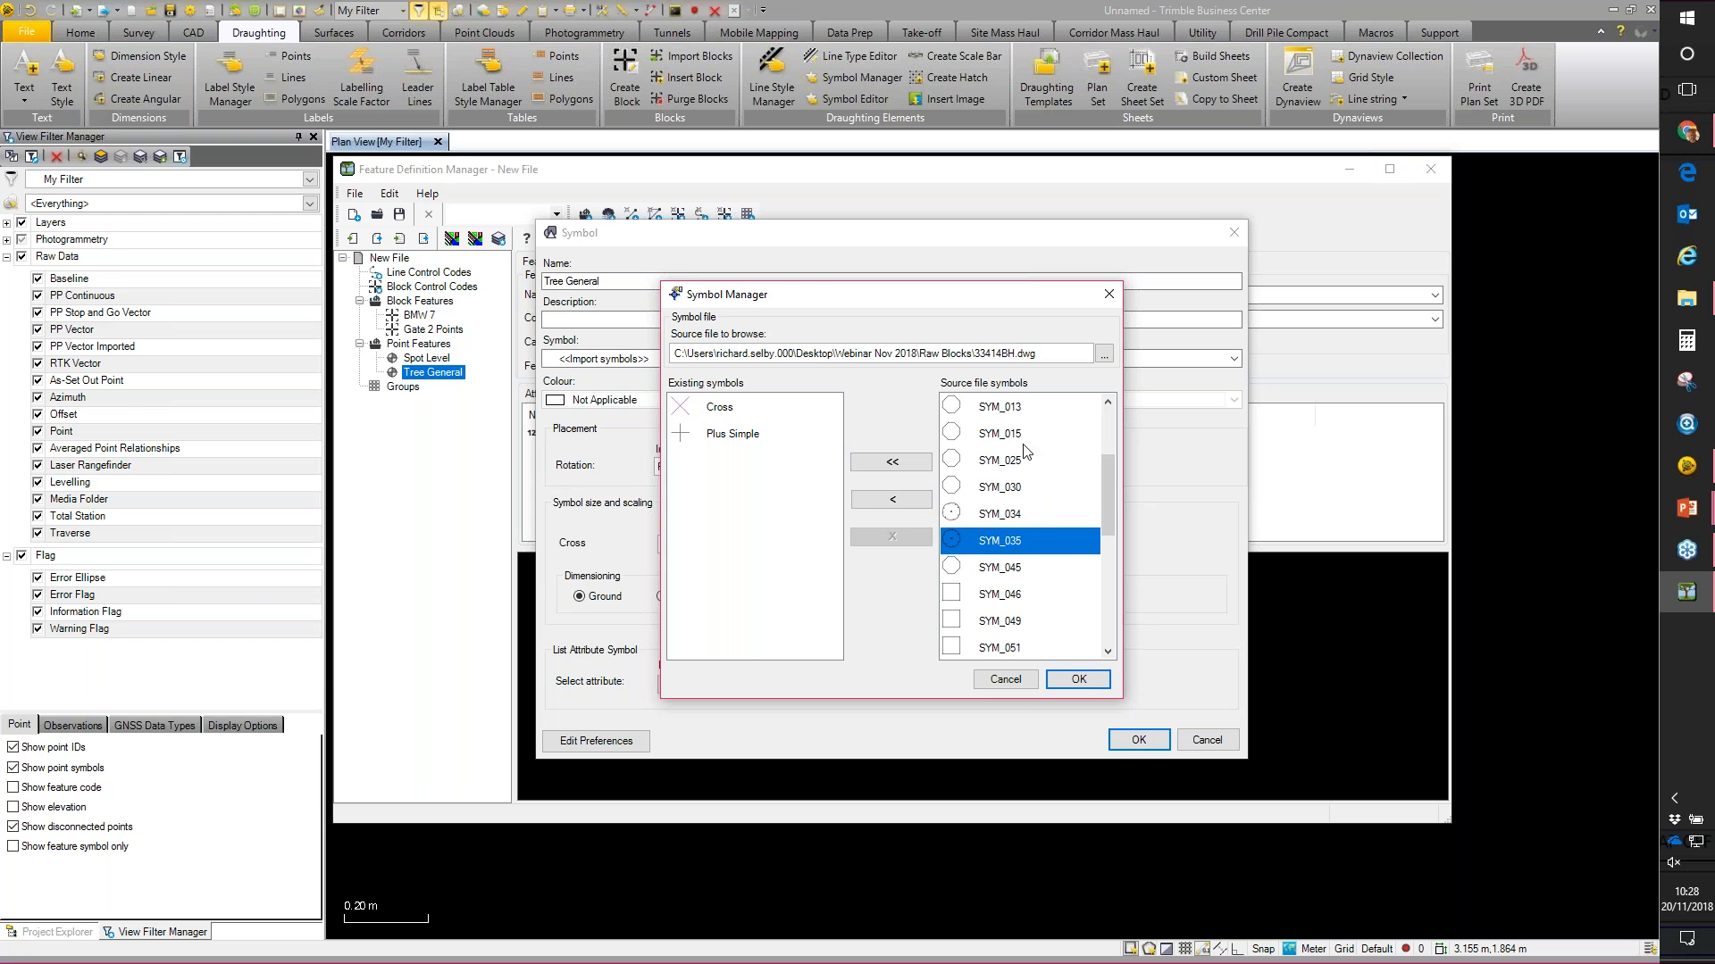
pyautogui.moveTo(1106, 504)
pyautogui.mouseDown()
pyautogui.moveTo(1107, 598)
pyautogui.moveTo(1101, 501)
pyautogui.mouseUp()
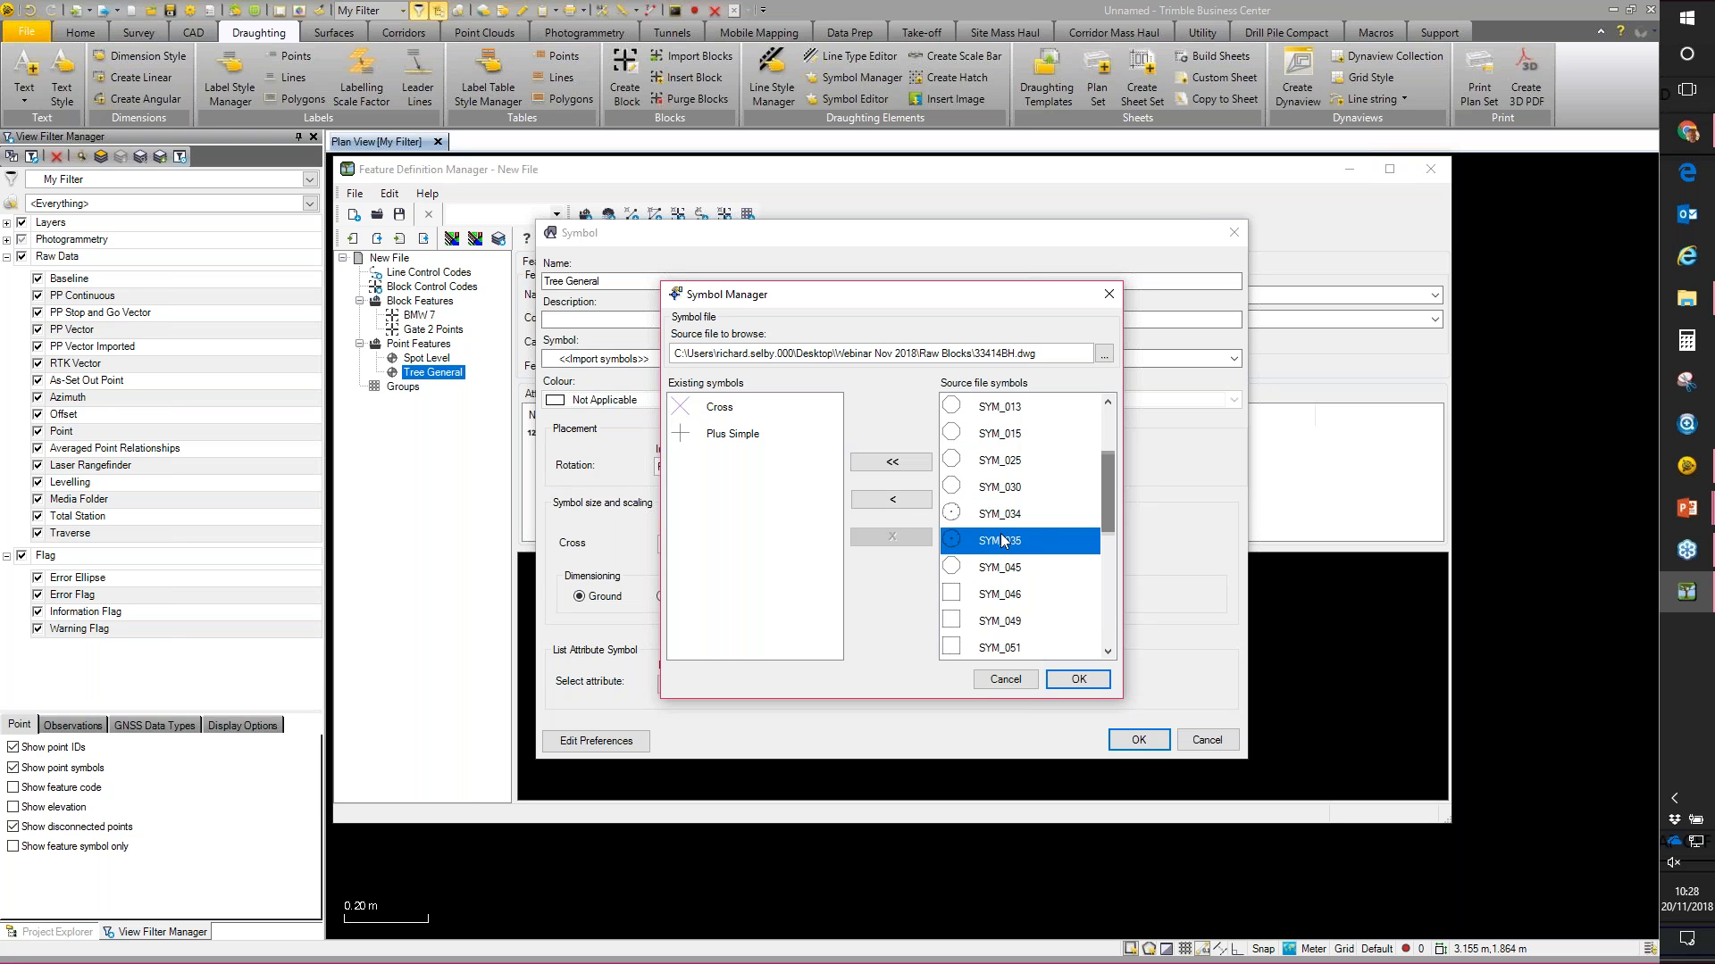
pyautogui.click(892, 499)
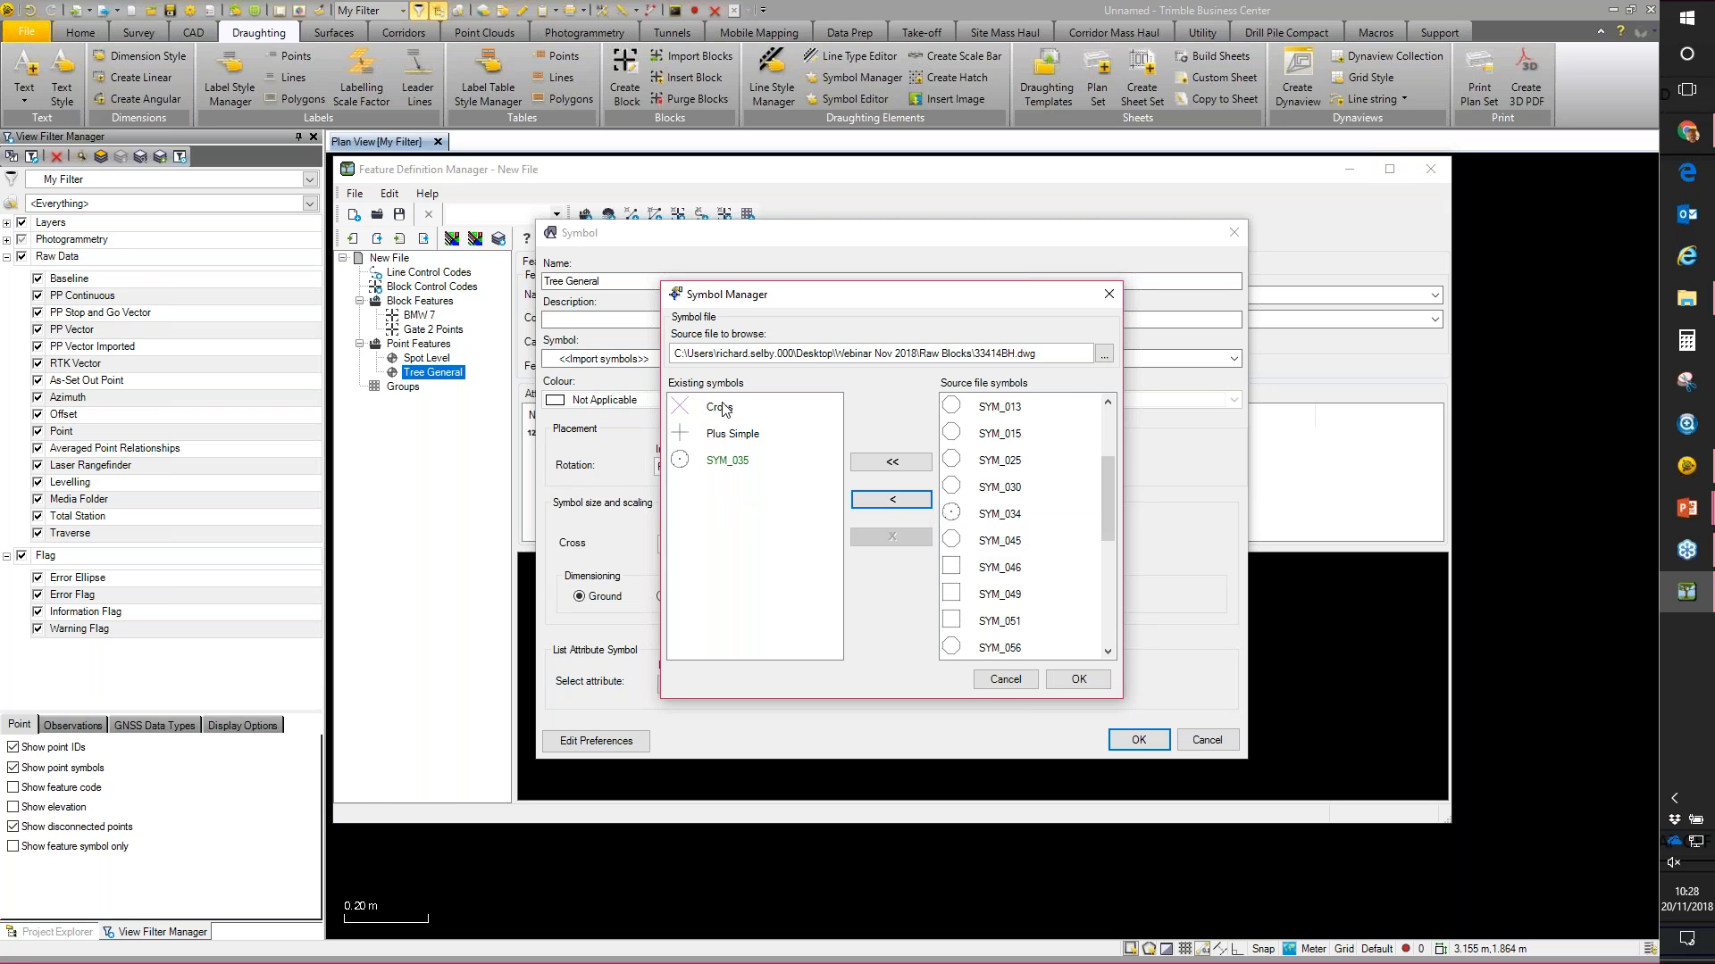
pyautogui.click(1050, 682)
pyautogui.click(661, 358)
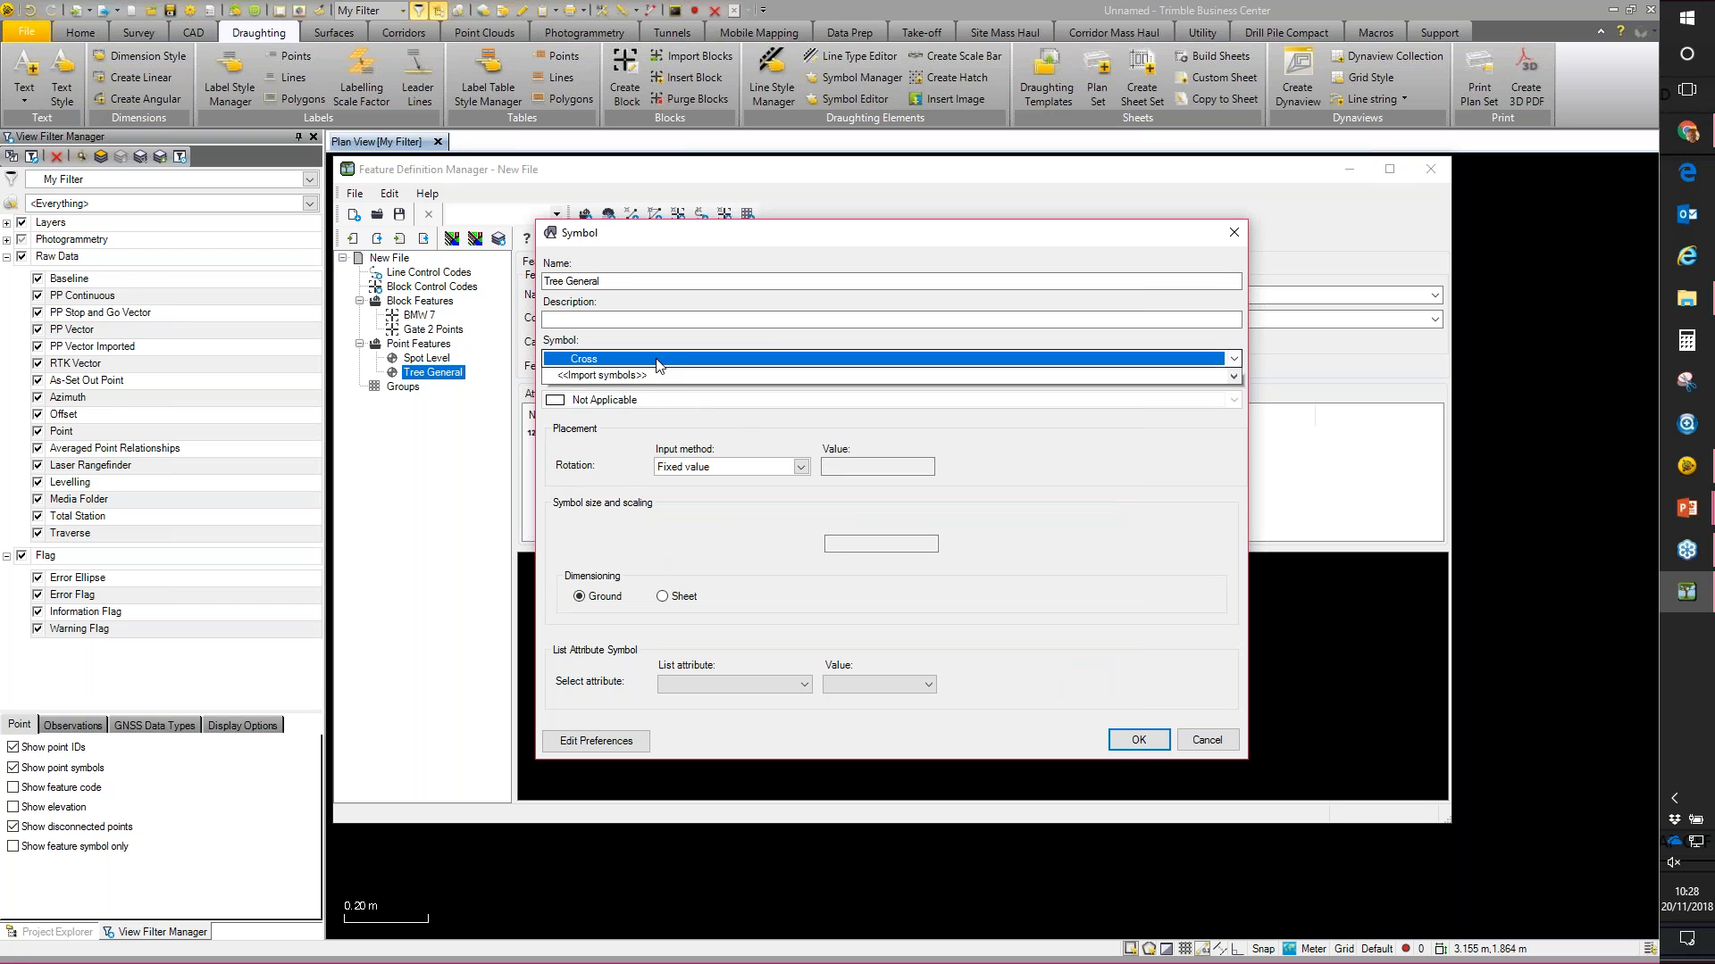
pyautogui.click(625, 442)
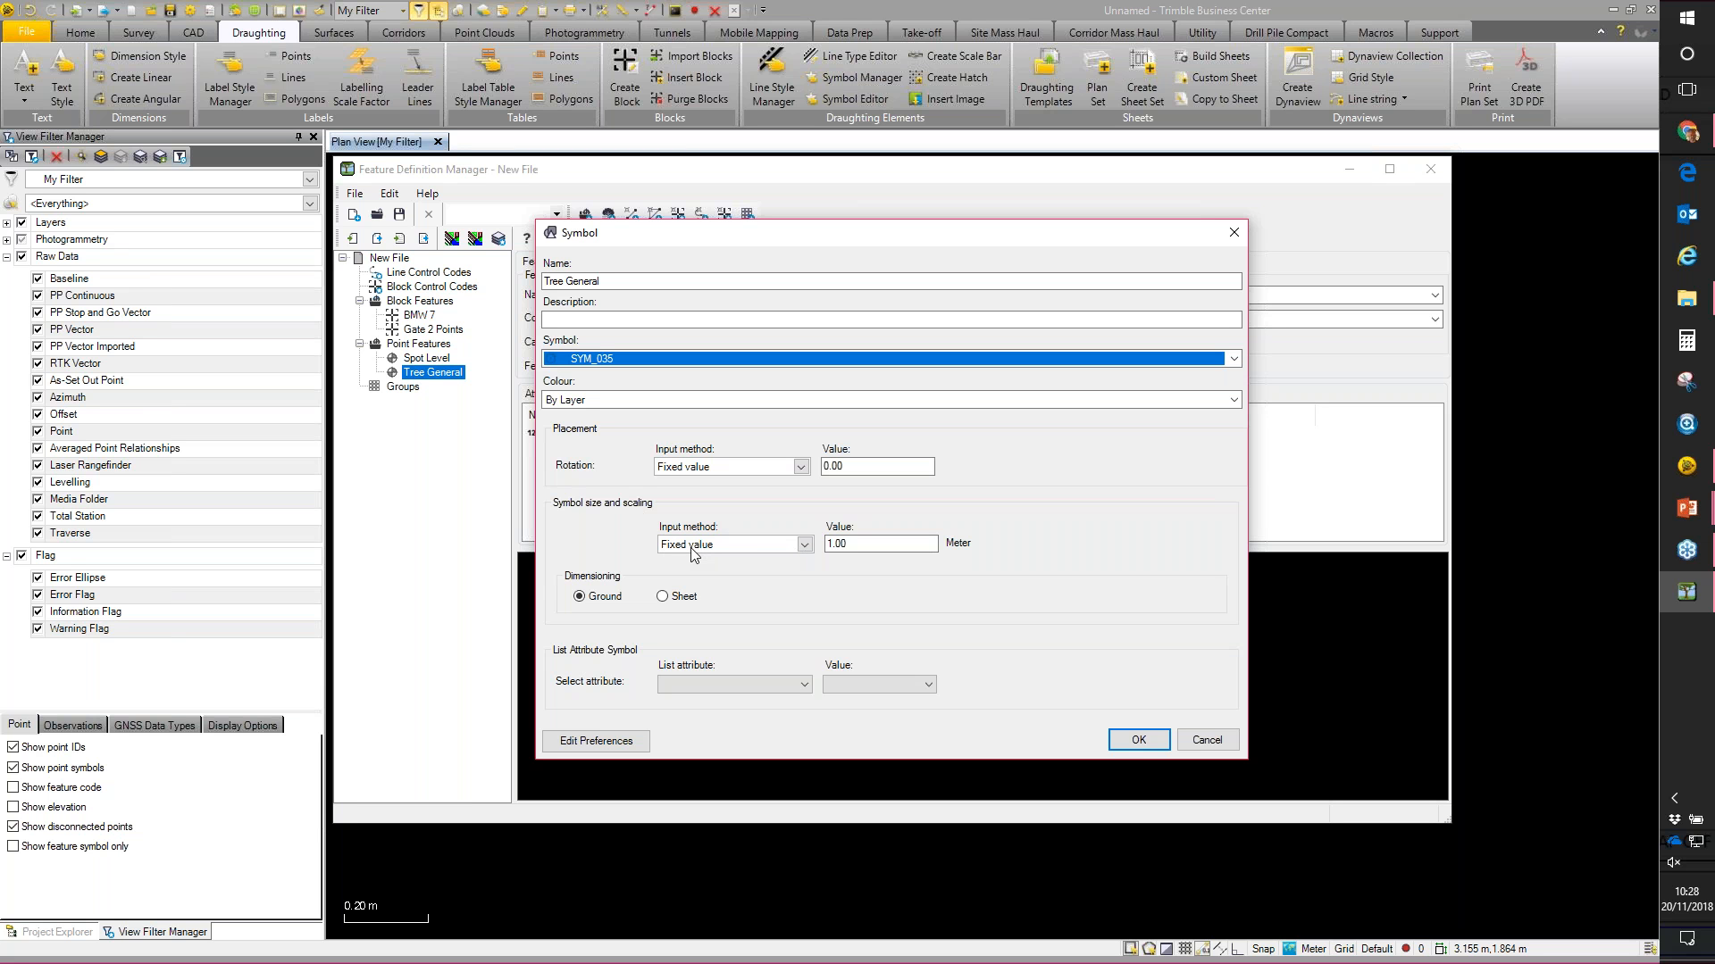
# Step: Make the symbol's size follow the Spread attribute and confirm the Tree General symbol
pyautogui.click(846, 545)
pyautogui.click(801, 544)
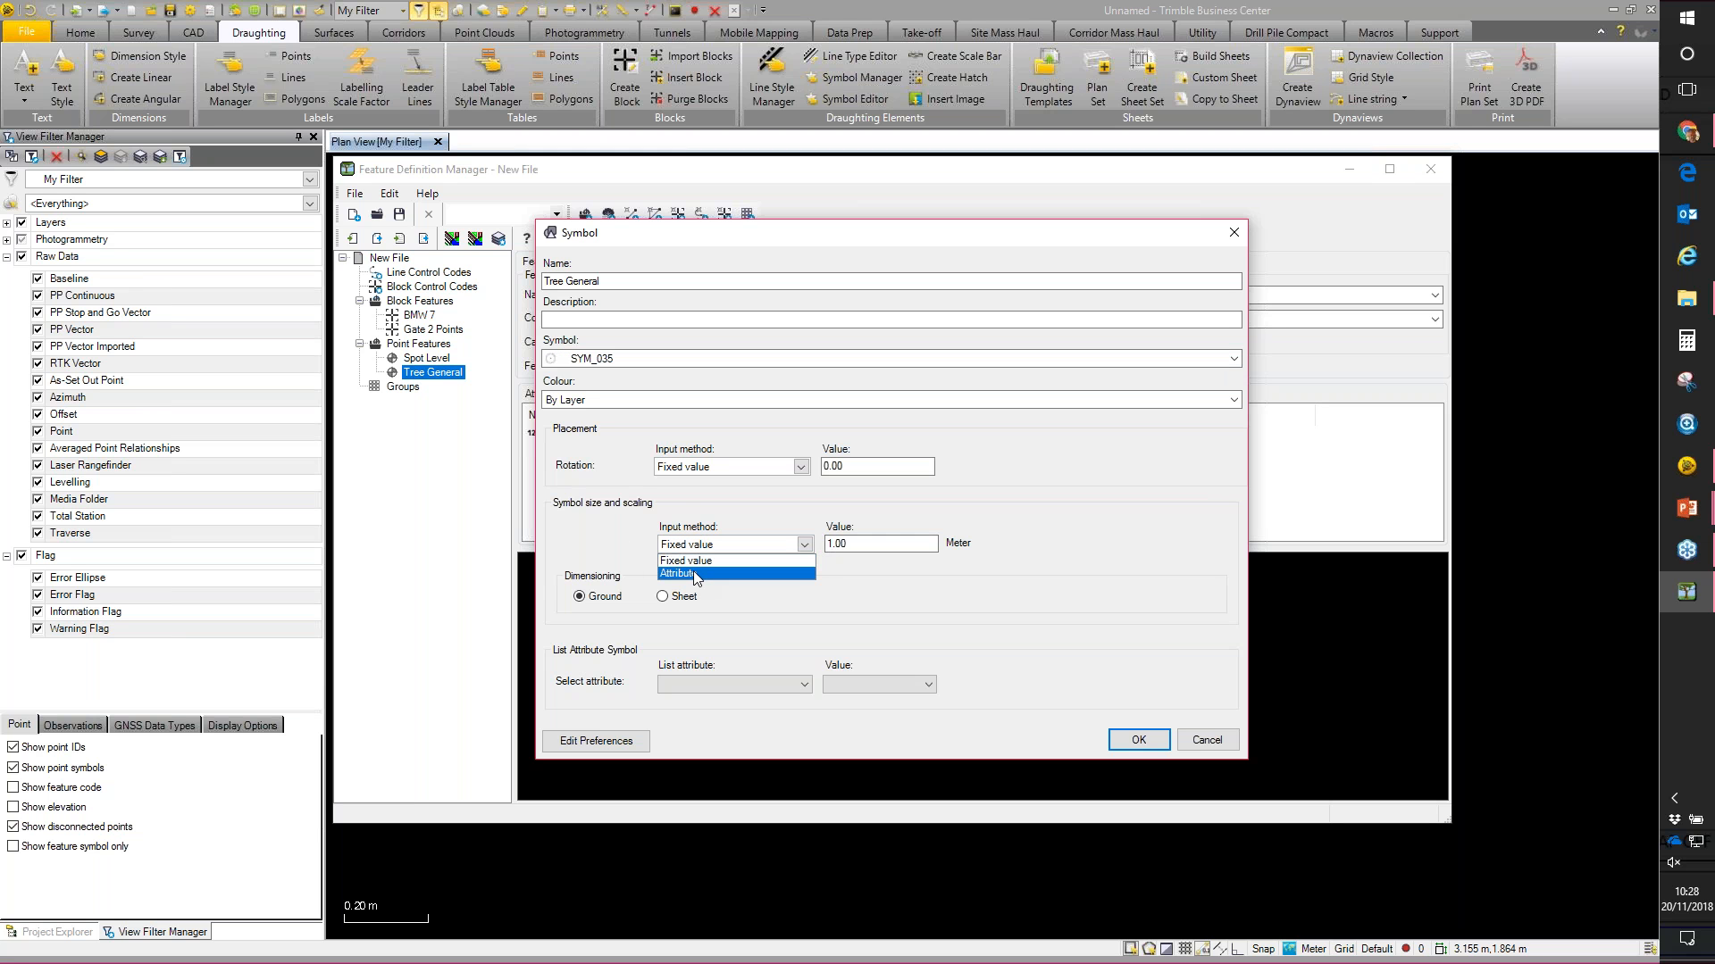
pyautogui.click(693, 572)
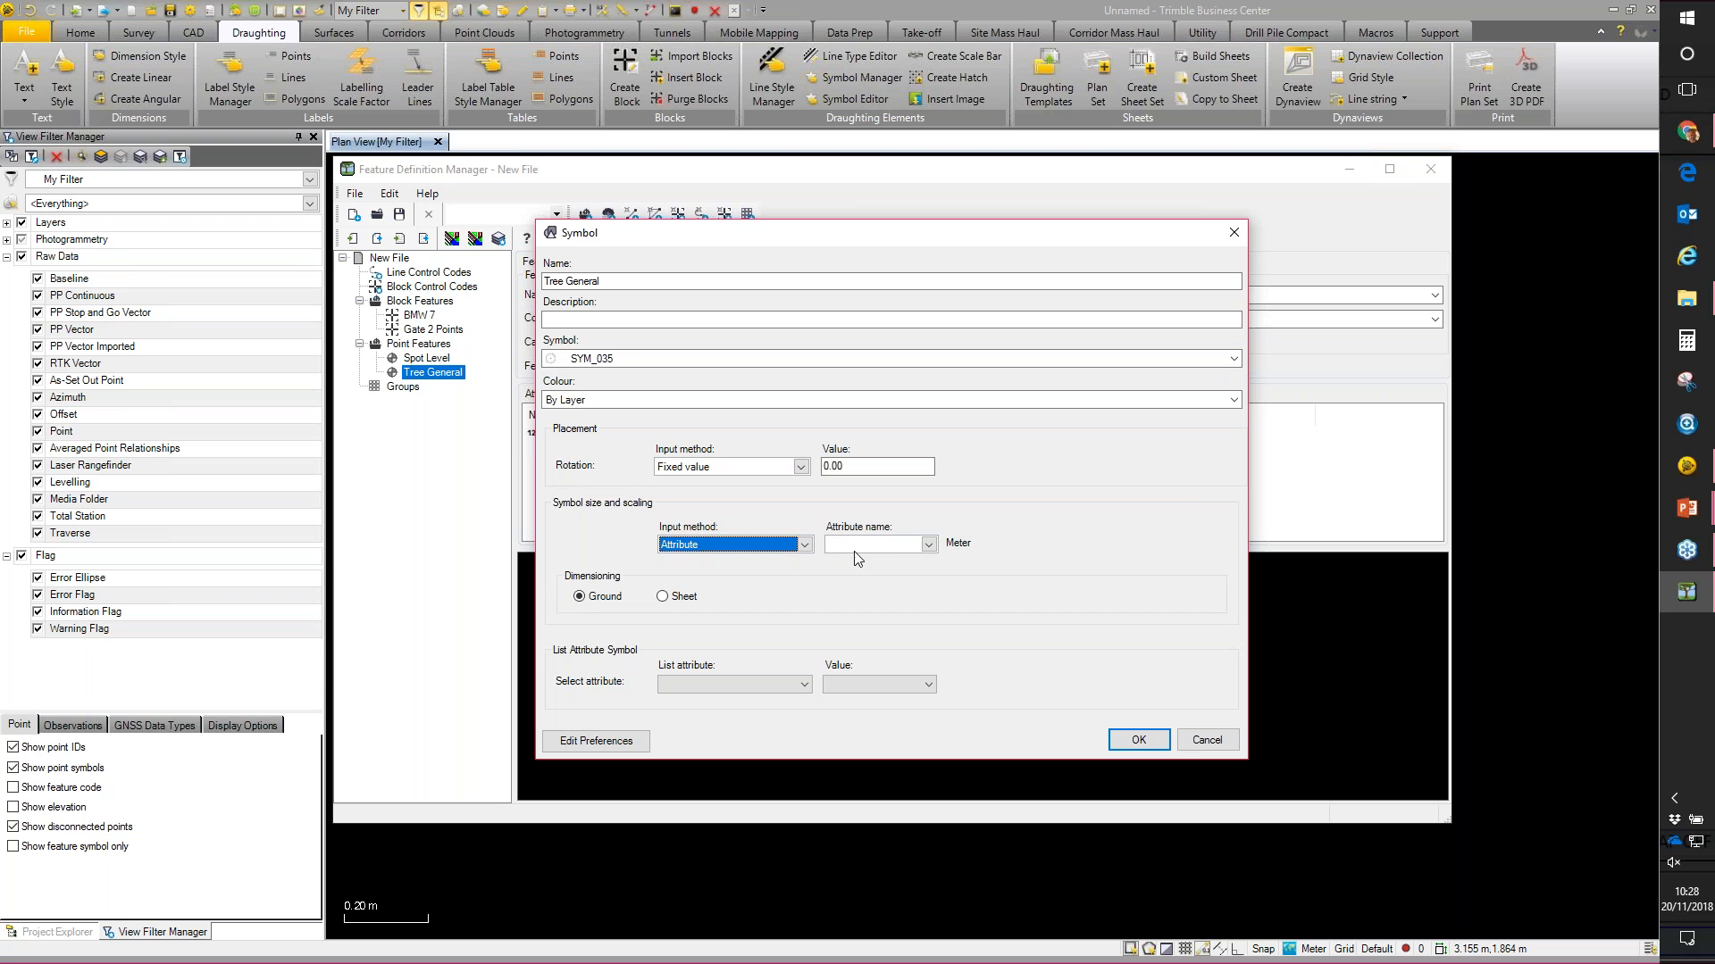
pyautogui.click(929, 543)
pyautogui.click(859, 560)
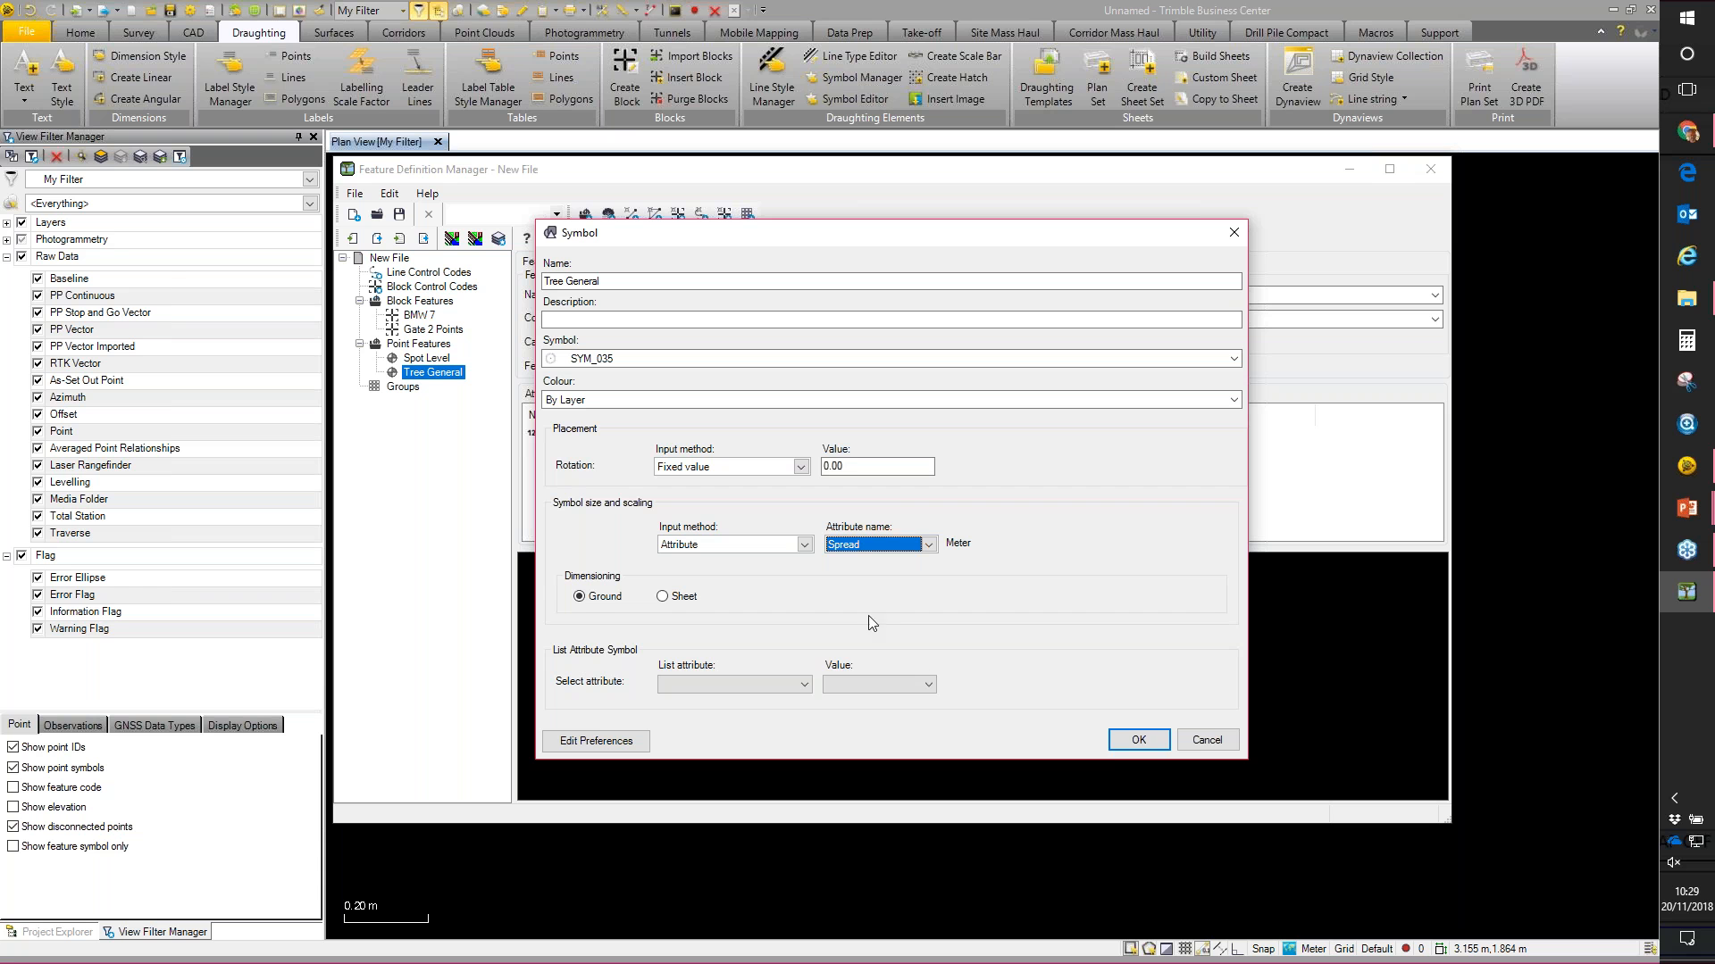
pyautogui.click(1132, 737)
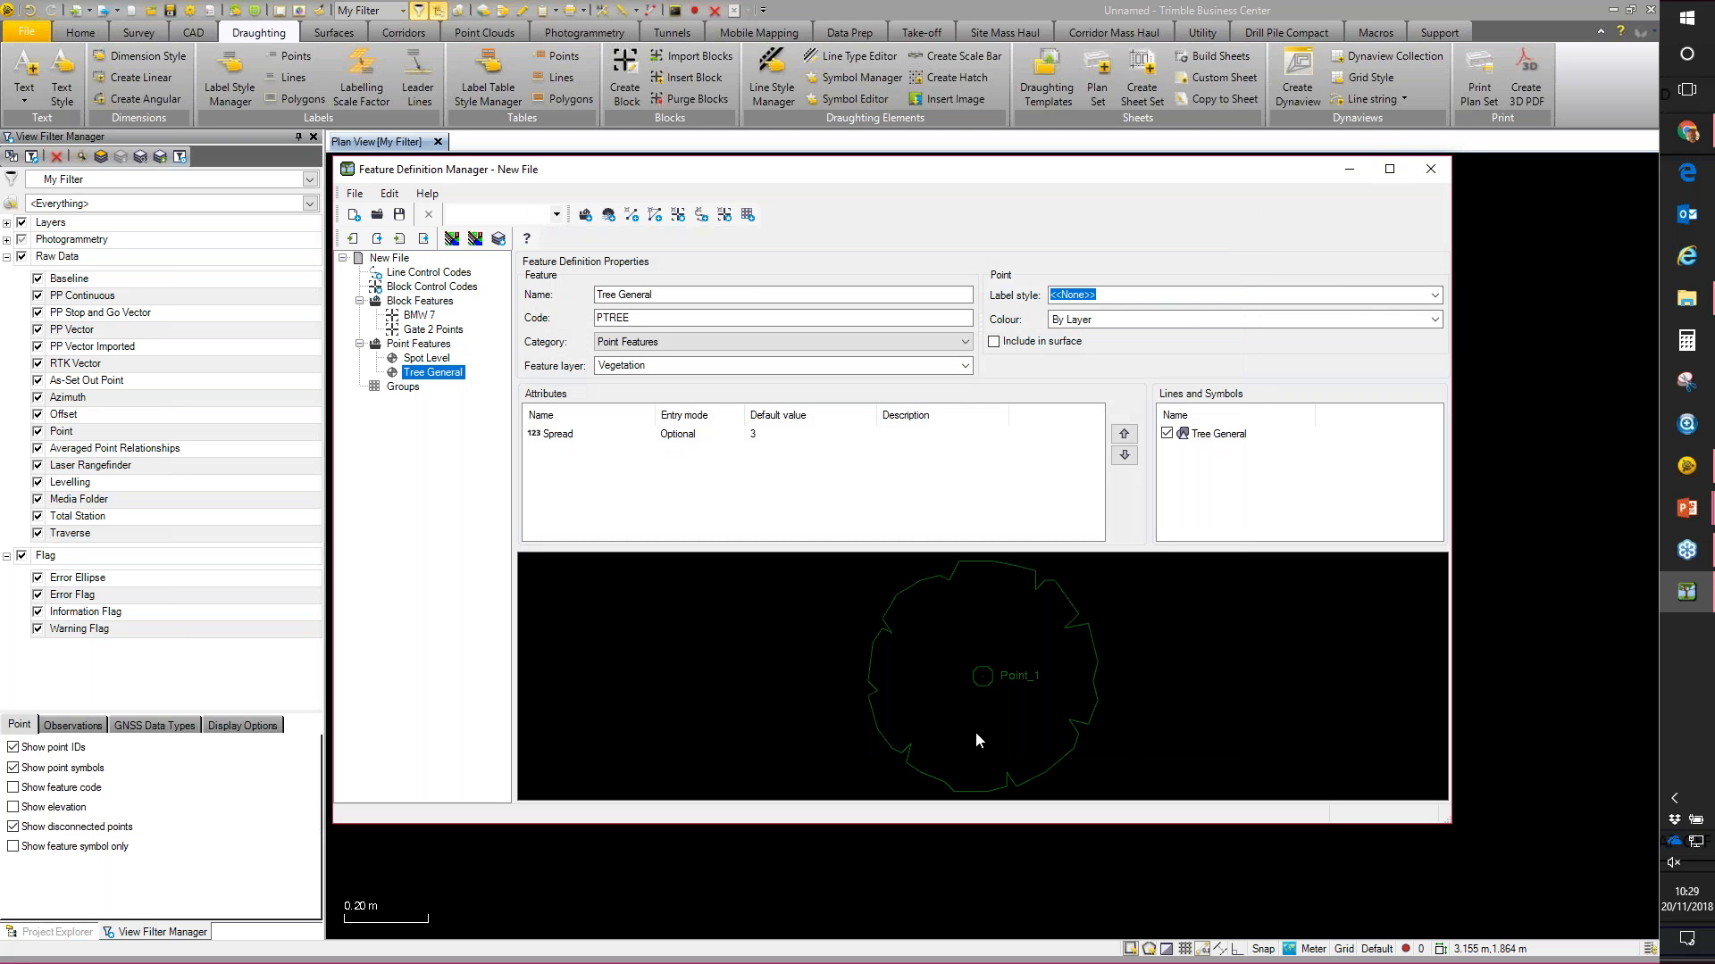
# Step: Save the definition file in the desktop's Webinar Nov 2018\TBC Project folder, named with the author's first name plus Library New, and exit Feature Definition Manager
pyautogui.click(399, 216)
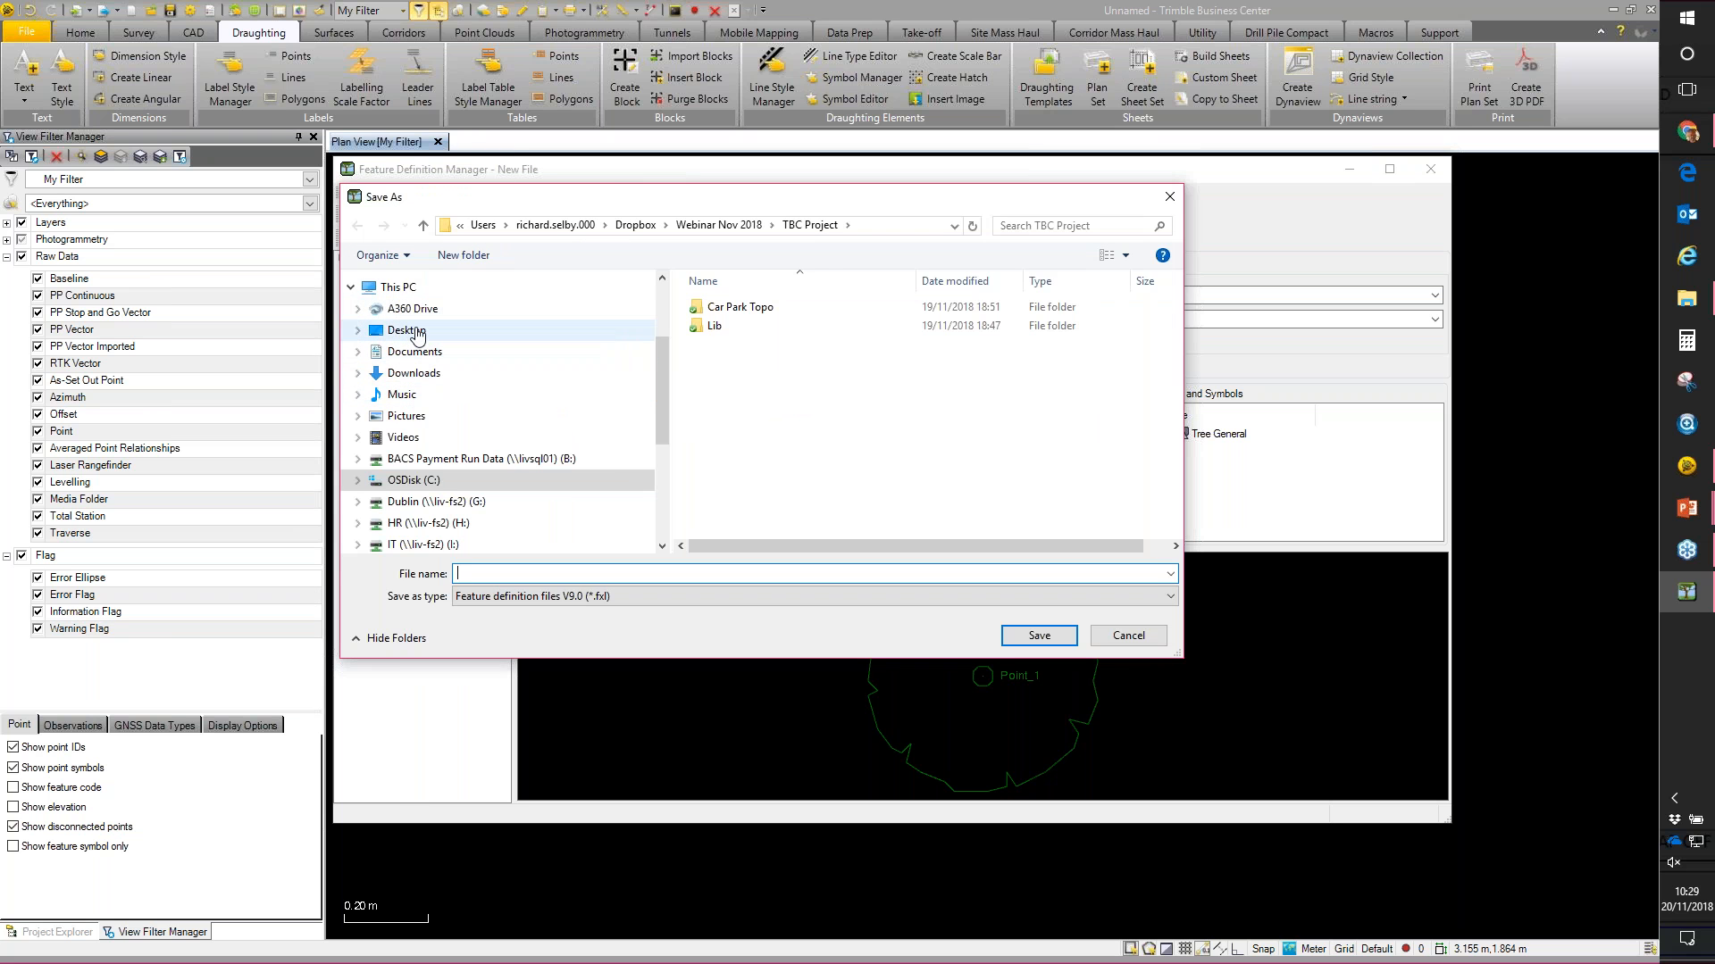
pyautogui.click(418, 330)
pyautogui.doubleClick(728, 400)
pyautogui.click(724, 364)
pyautogui.doubleClick(724, 364)
pyautogui.click(542, 574)
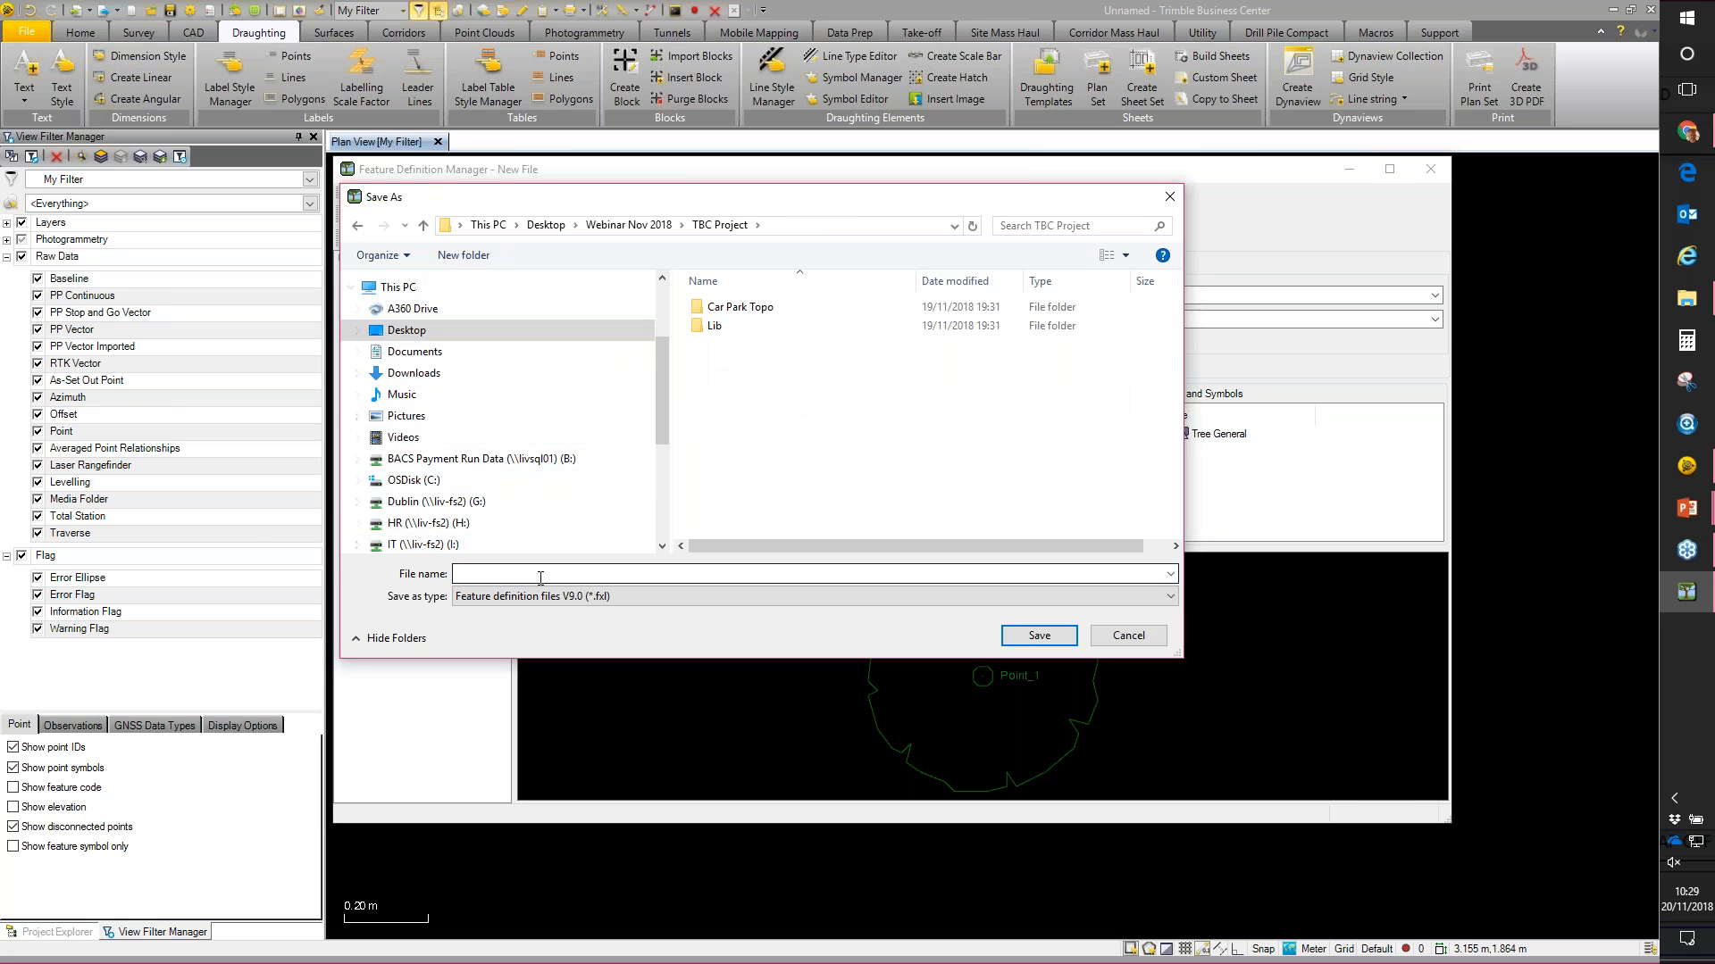
pyautogui.write('Richard')
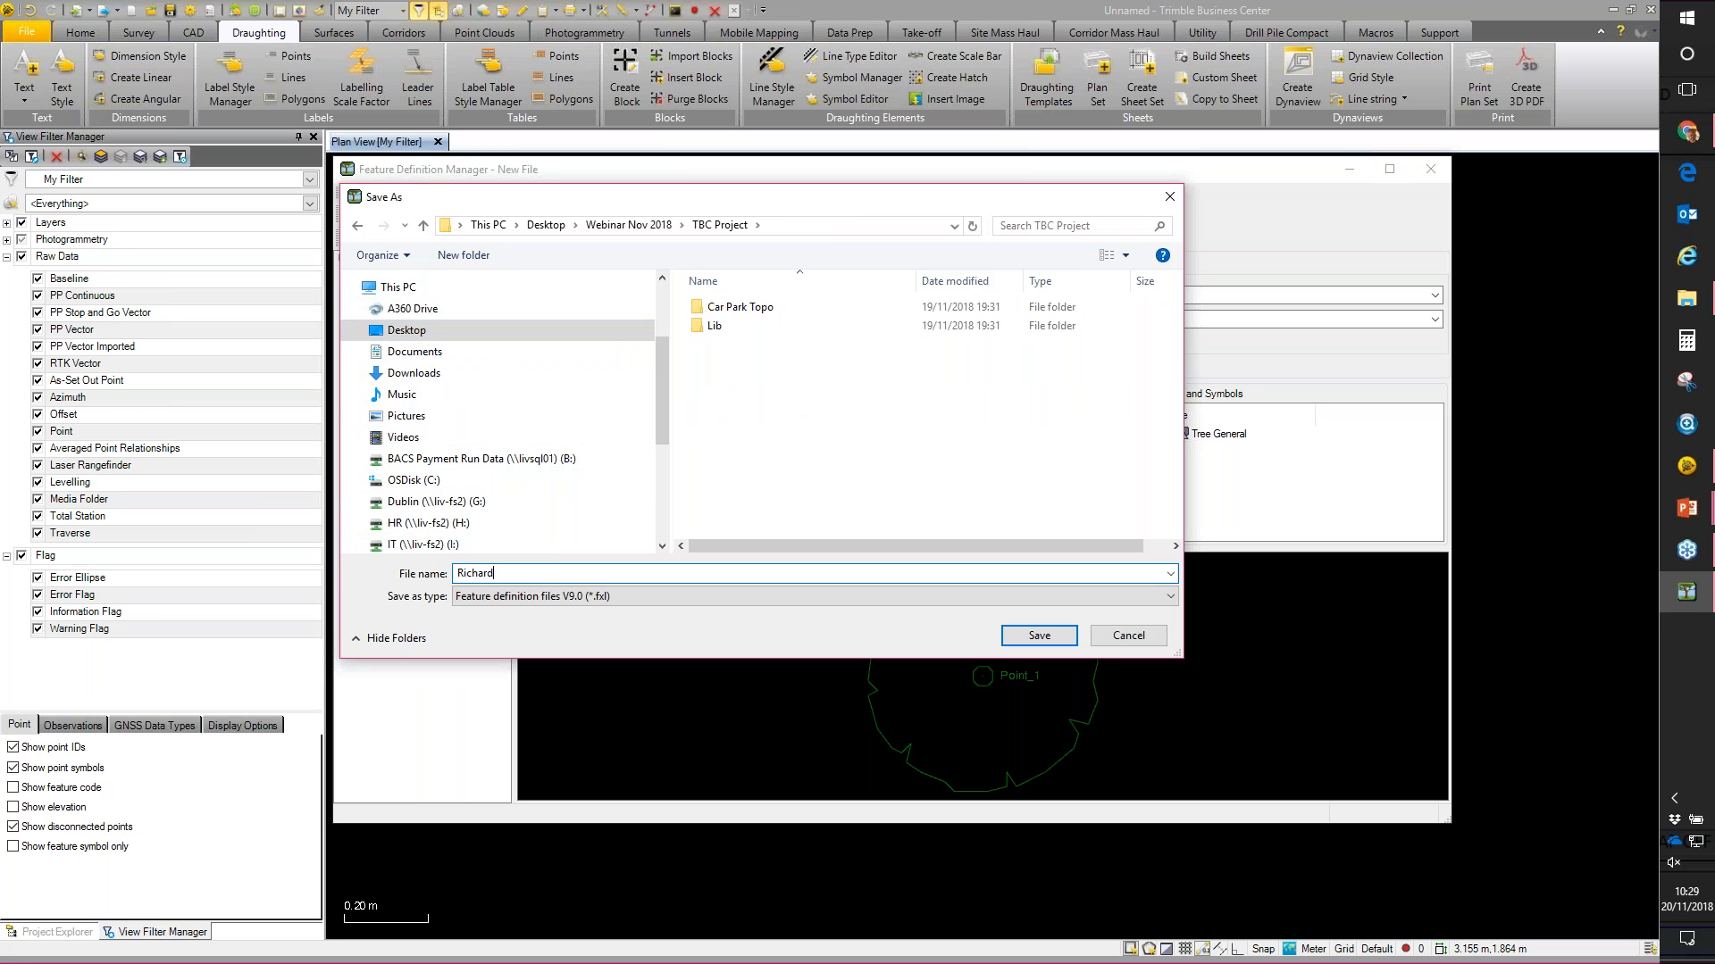
pyautogui.write(' Library new')
pyautogui.press('BackSpace')
pyautogui.press('BackSpace')
pyautogui.press('BackSpace')
pyautogui.write('New')
pyautogui.press('Return')
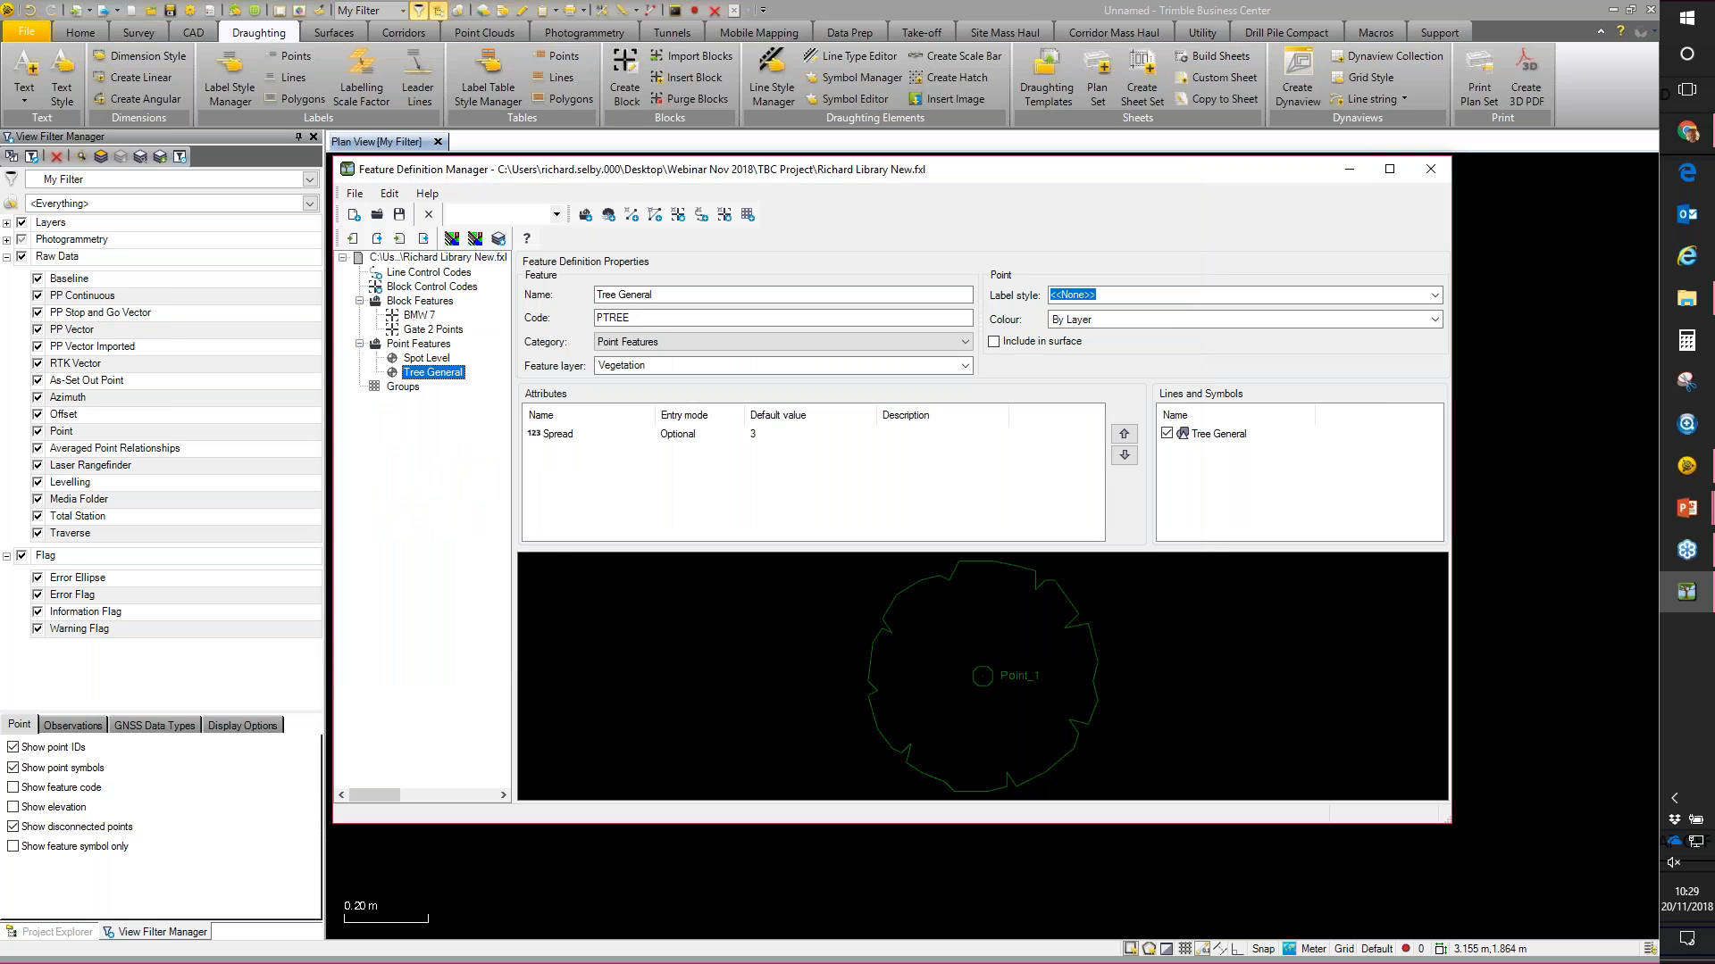
pyautogui.click(354, 193)
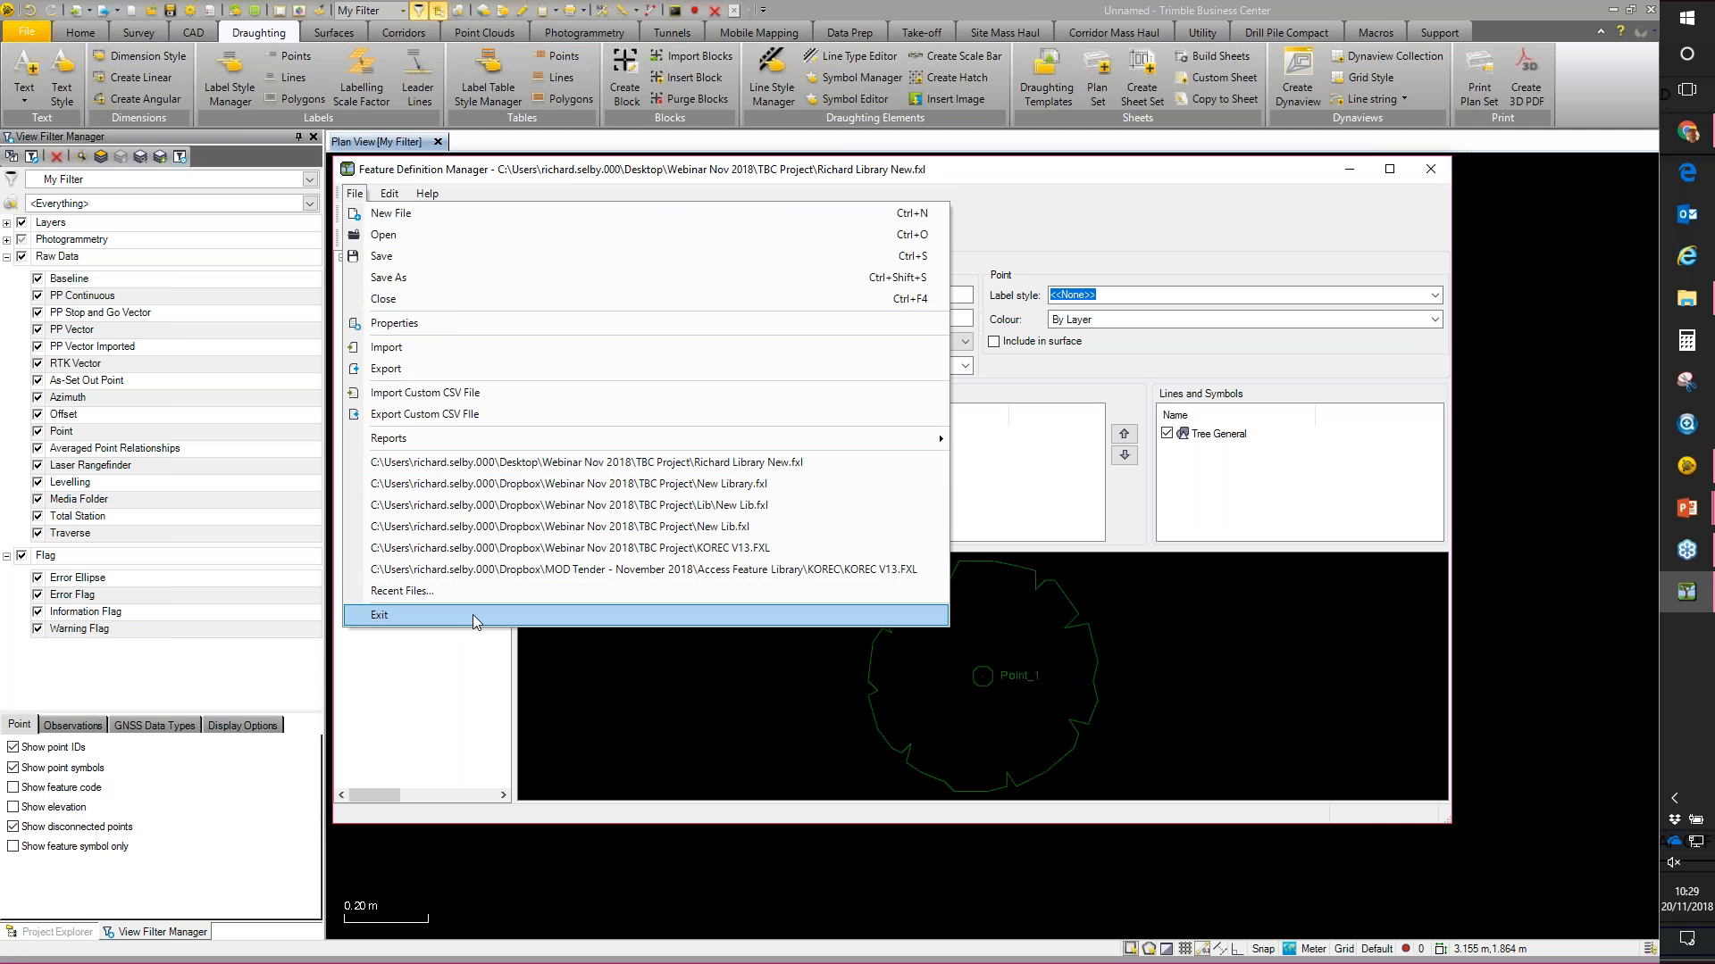
pyautogui.click(474, 615)
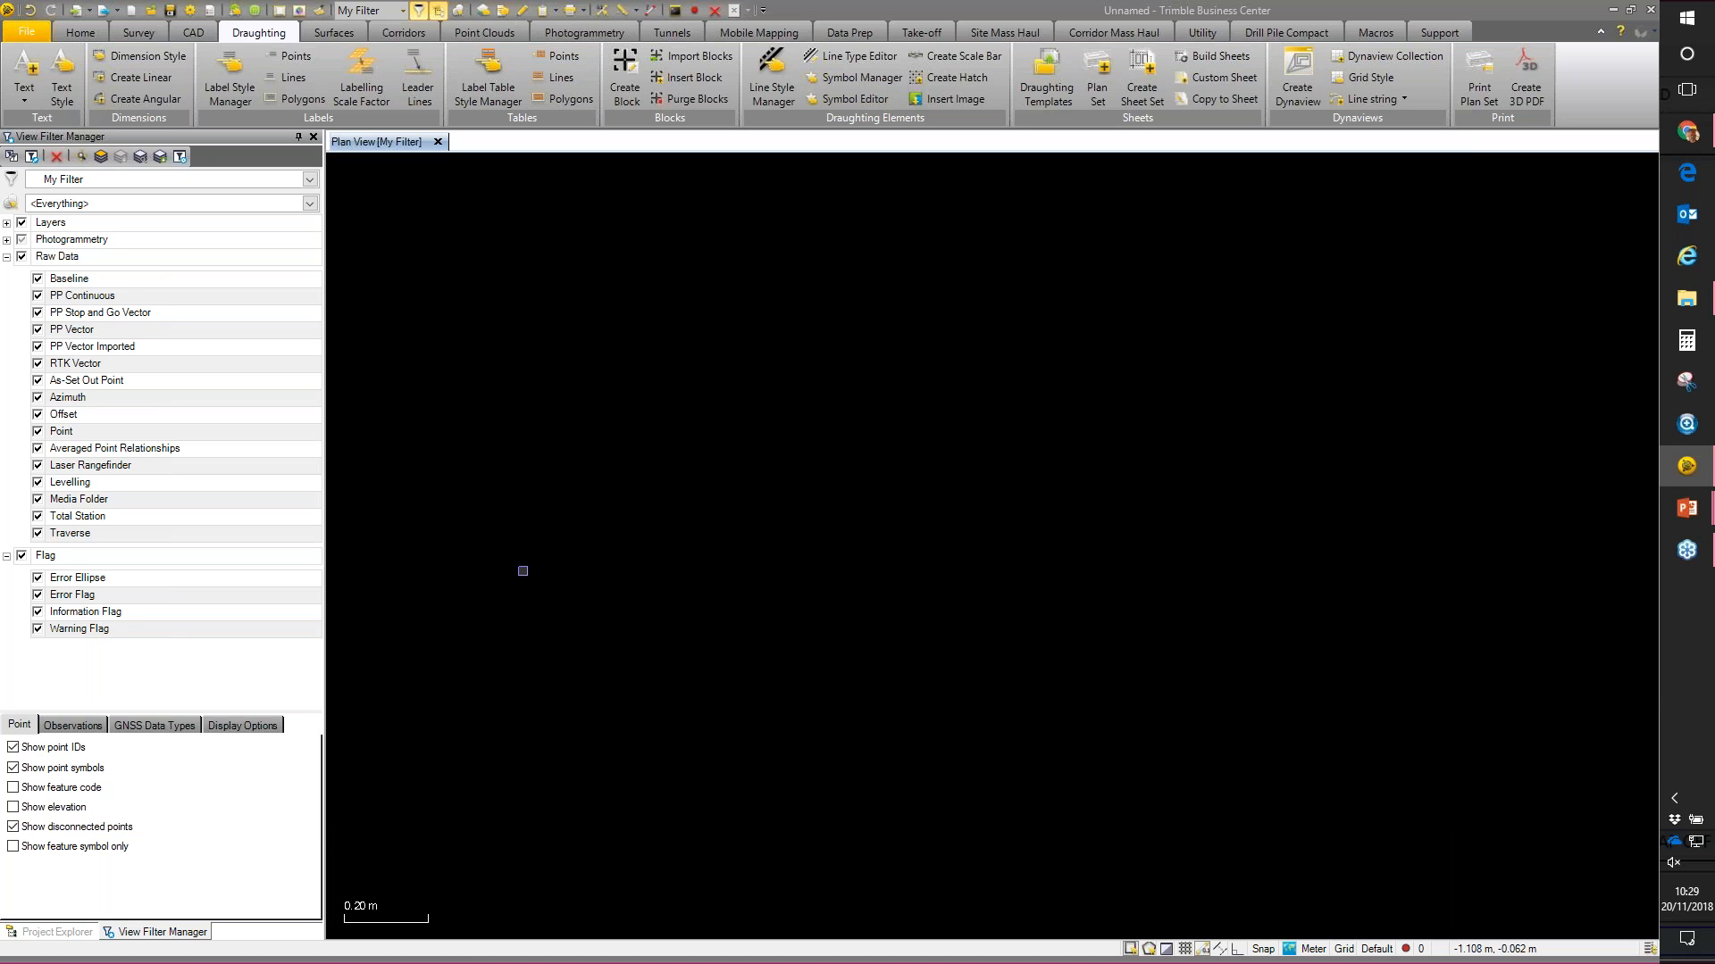
# Step: Bring Coded Point List.csv from the Webinar Nov 2018\TBC Project folder into the open Trimble Business Center project
pyautogui.click(1687, 297)
pyautogui.click(883, 350)
pyautogui.click(1000, 463)
pyautogui.doubleClick(1000, 463)
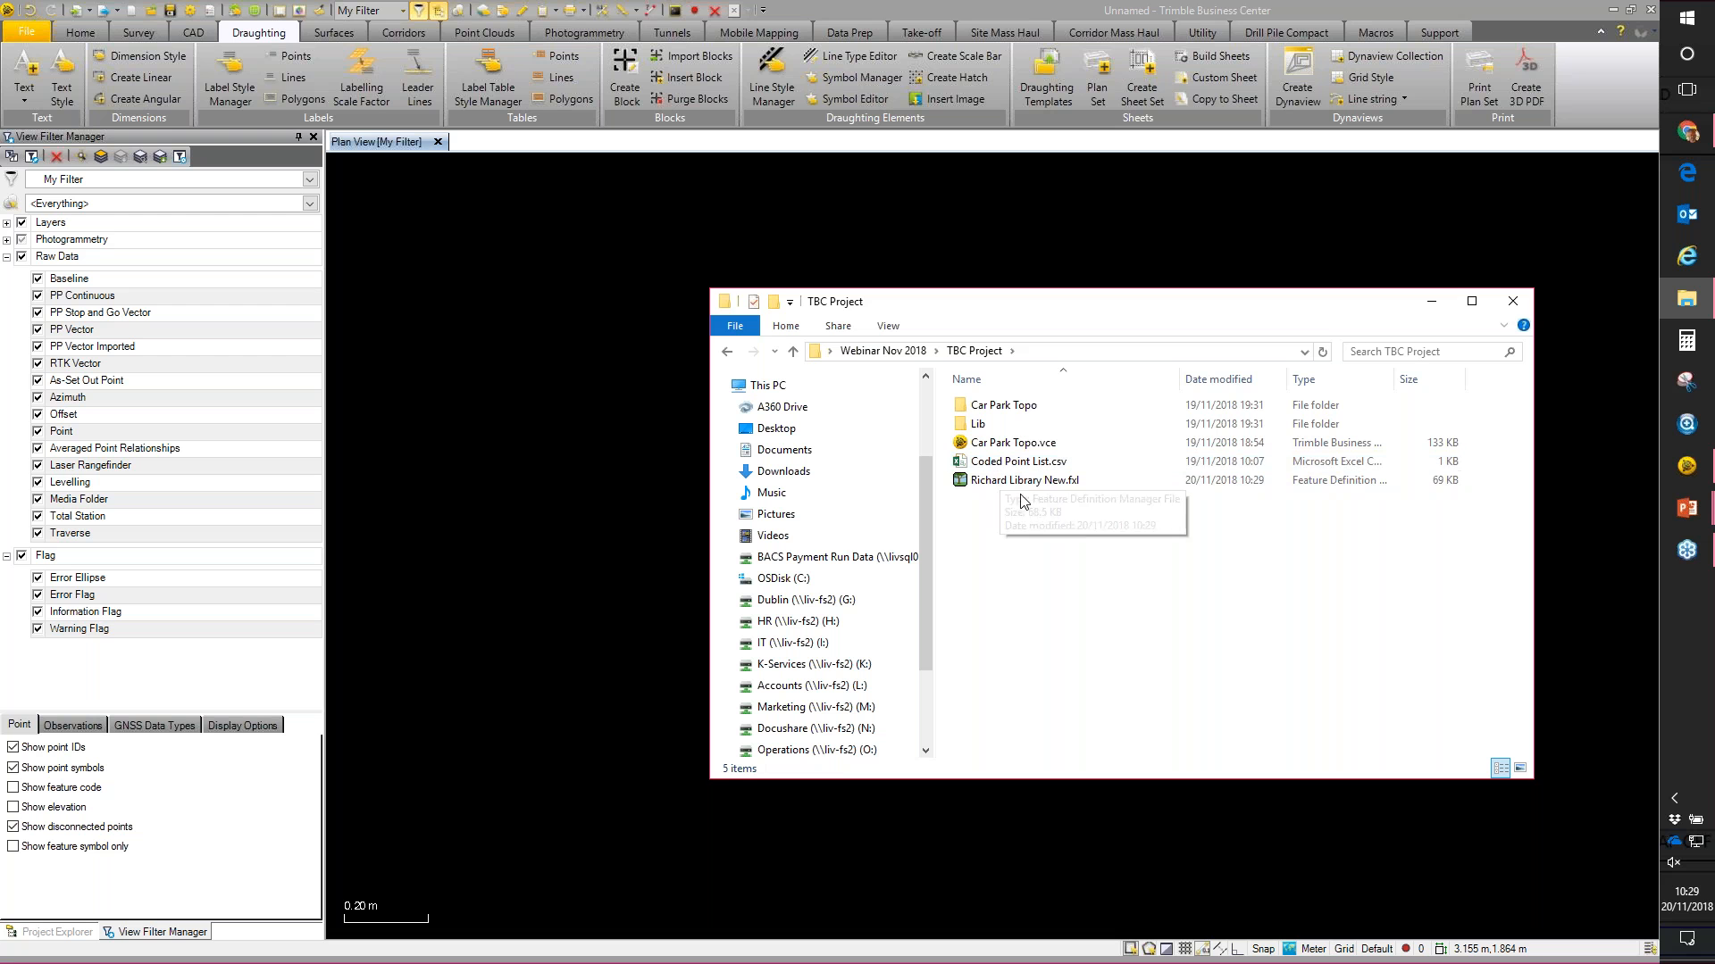
pyautogui.click(970, 462)
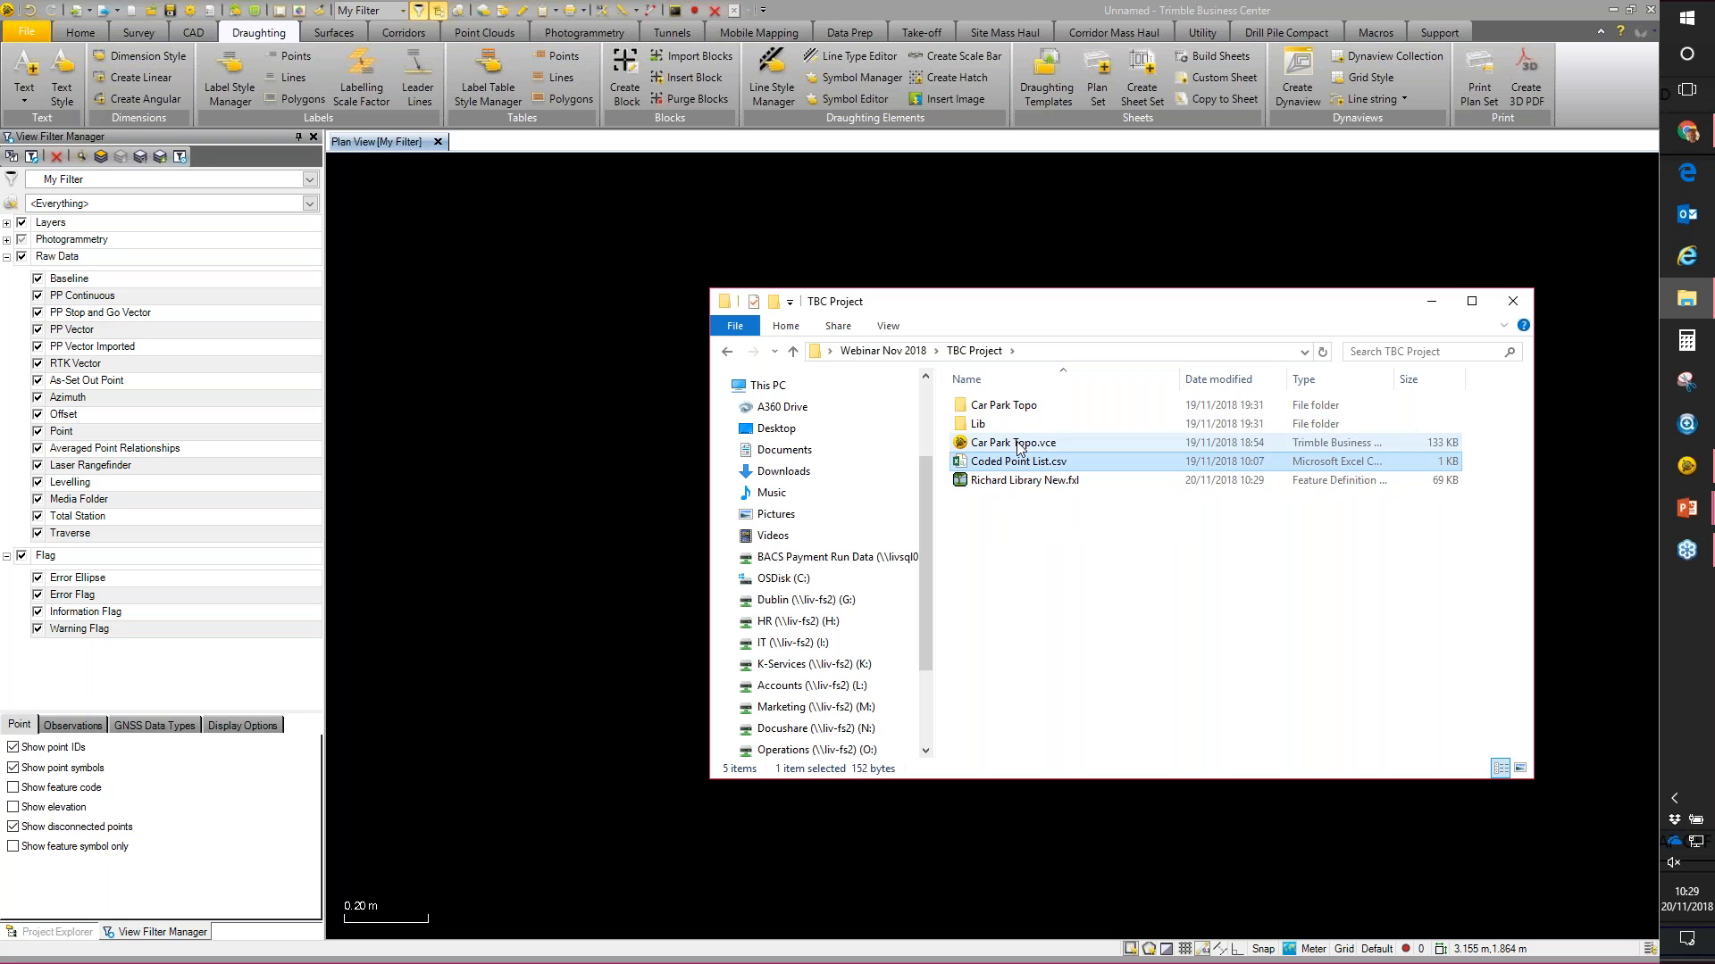
pyautogui.moveTo(1023, 463); pyautogui.dragTo(586, 454)
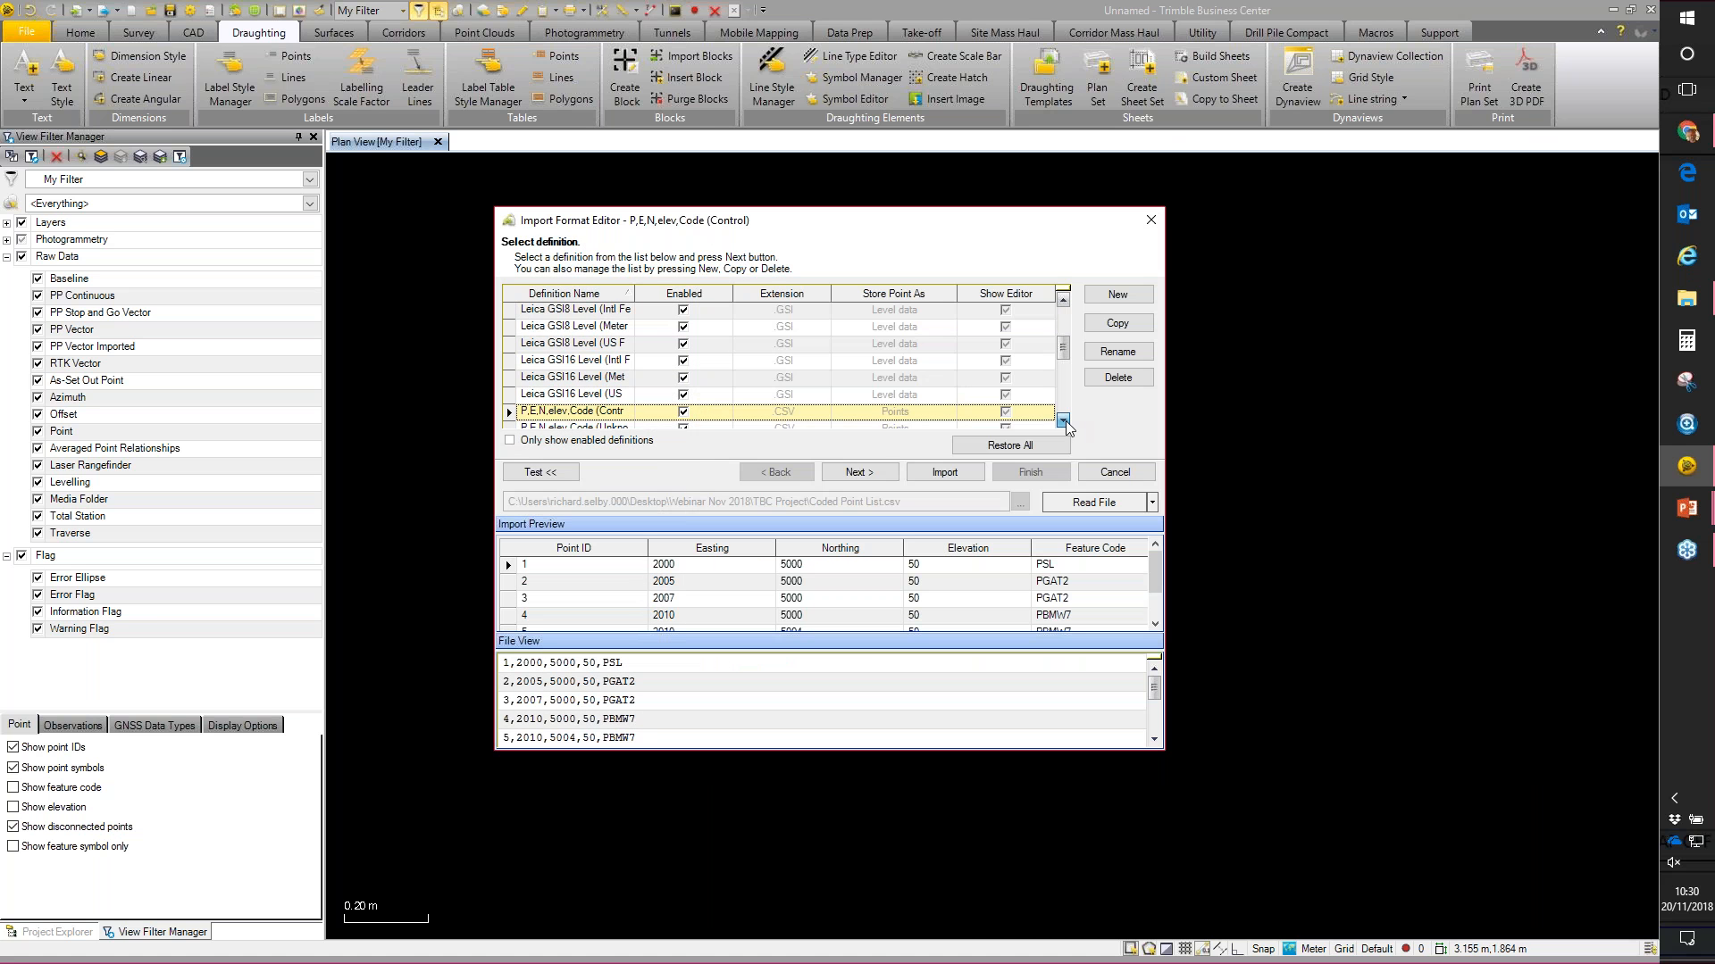
# Step: Import the coded points using the P,E,N,elev,Code (Unknown) format definition
pyautogui.click(1063, 421)
pyautogui.click(589, 395)
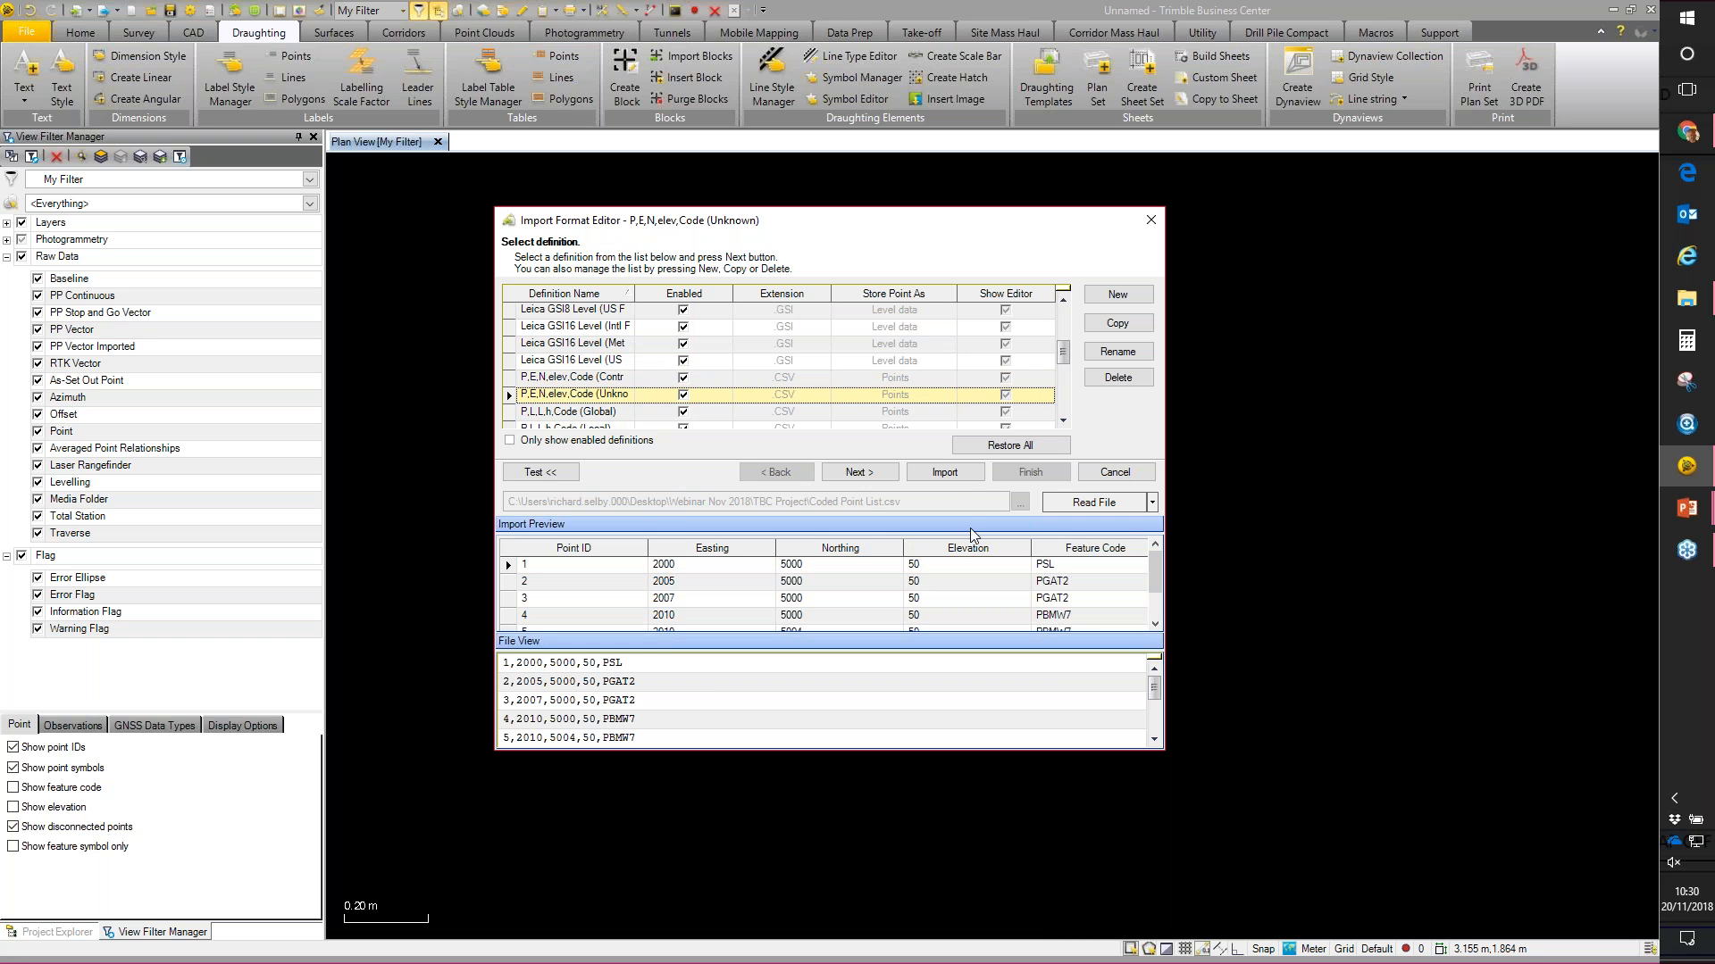
pyautogui.click(958, 474)
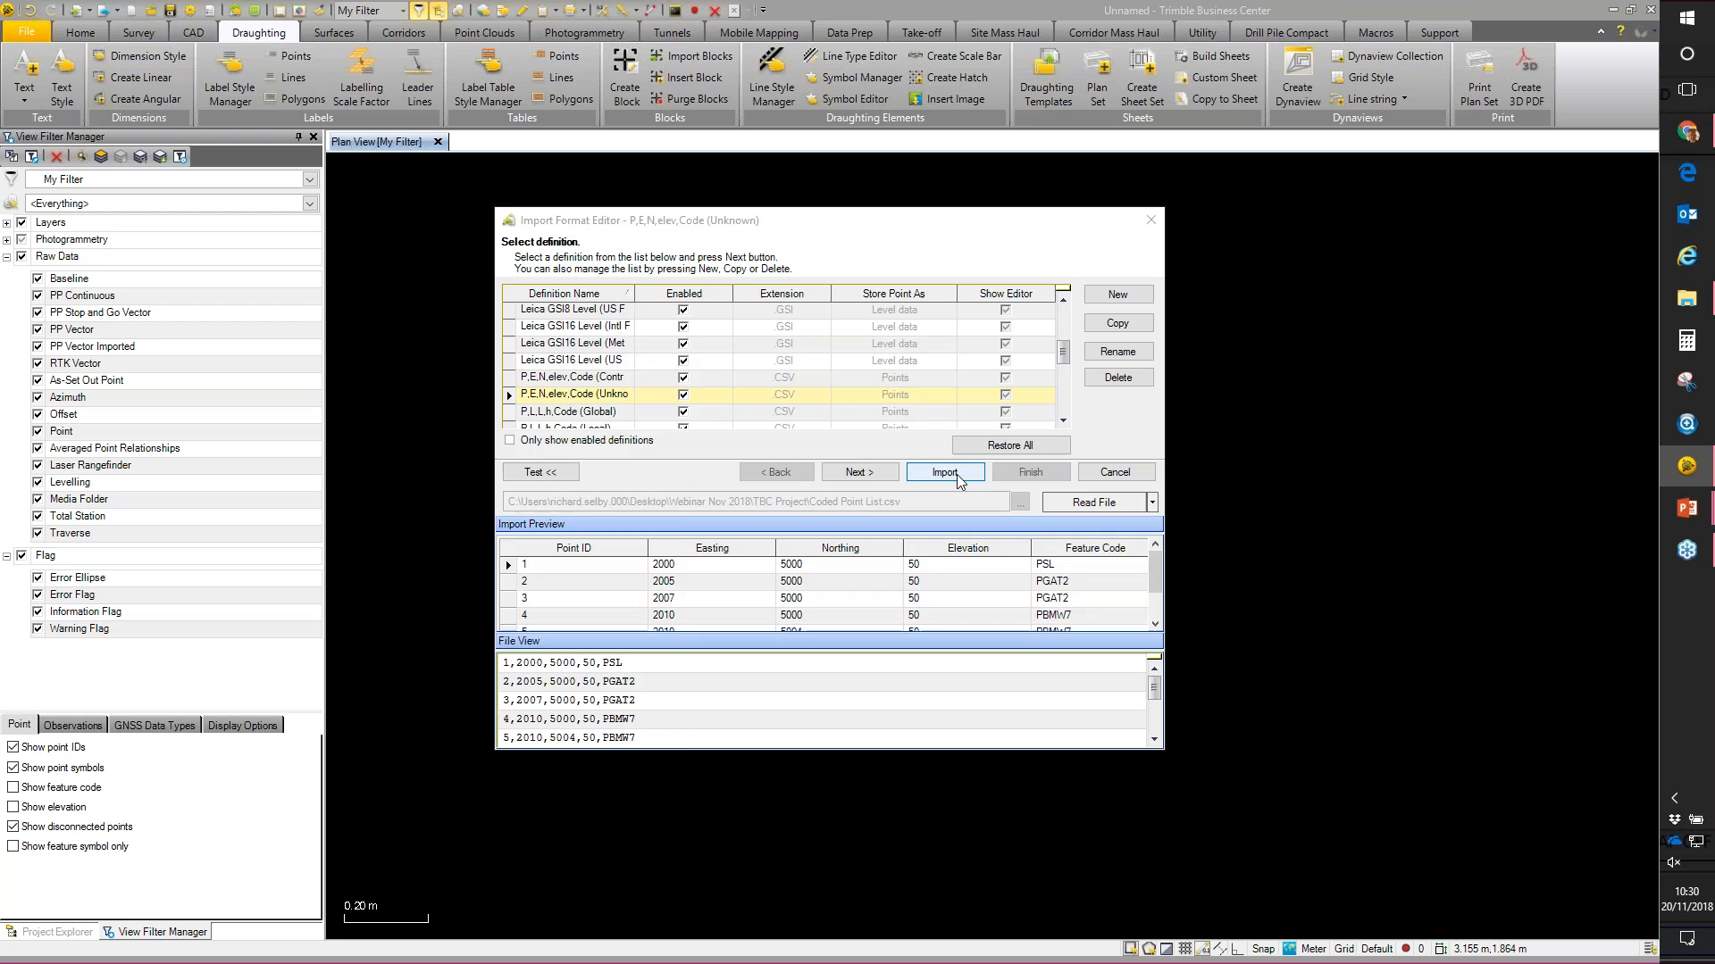
pyautogui.click(953, 587)
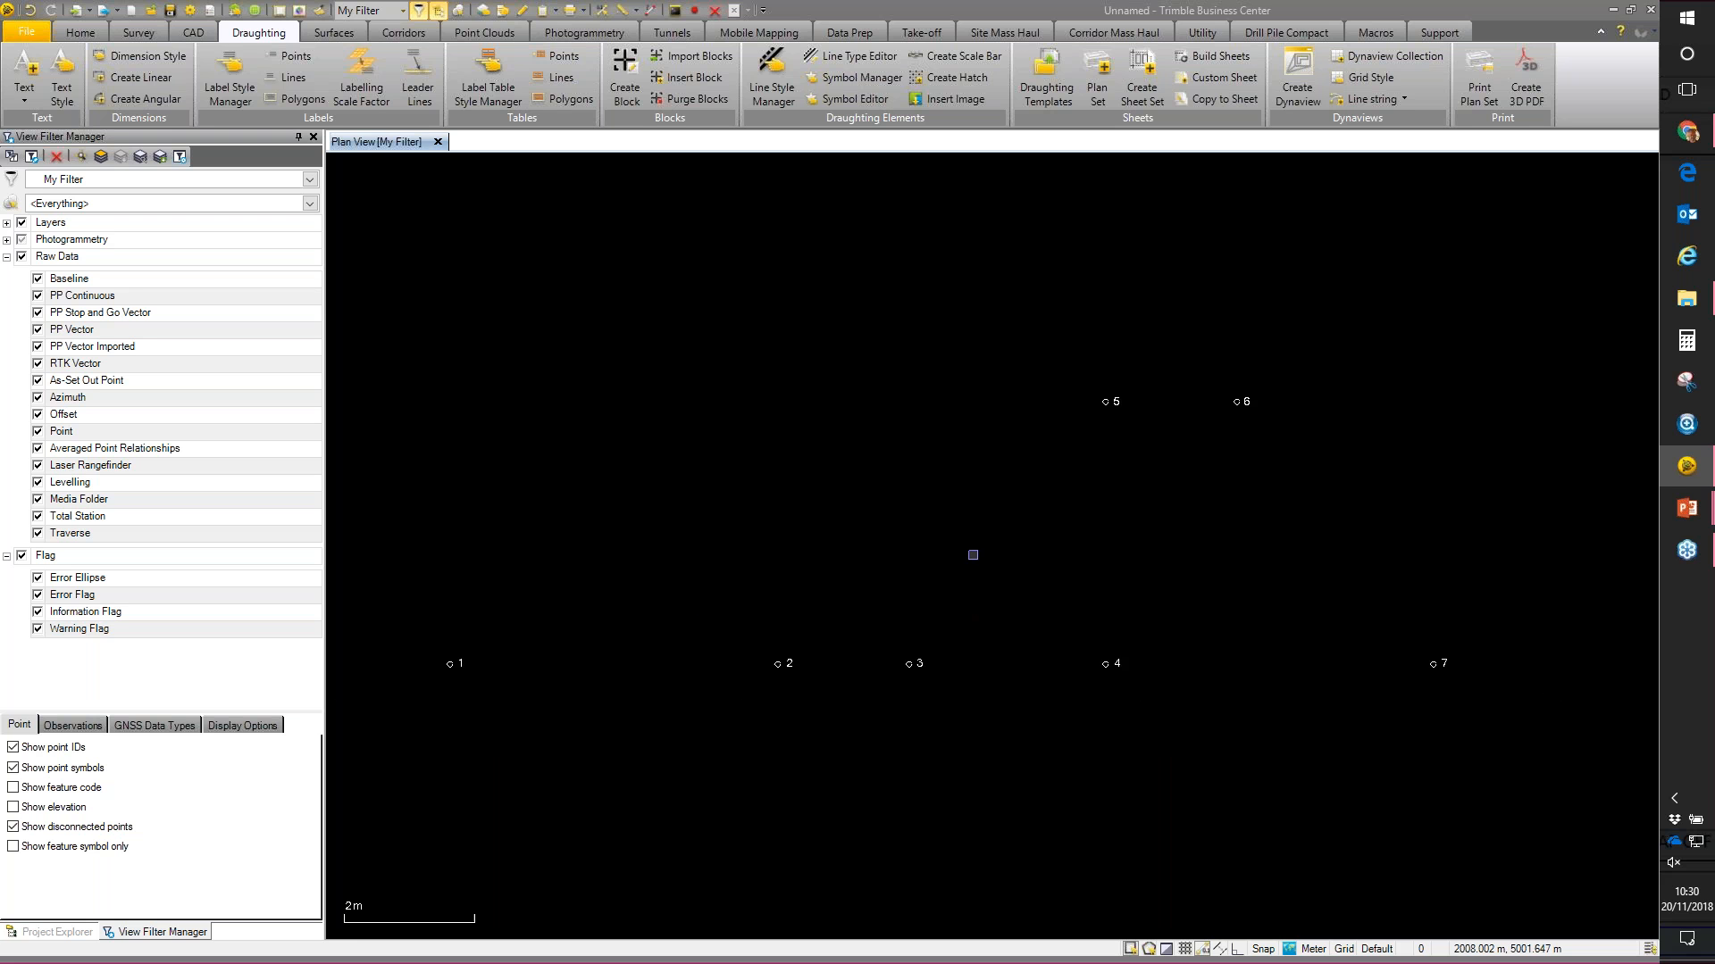
# Step: Import the new feature definition library (.fxl) from the TBC Project folder and list the project's imported files
pyautogui.click(1694, 304)
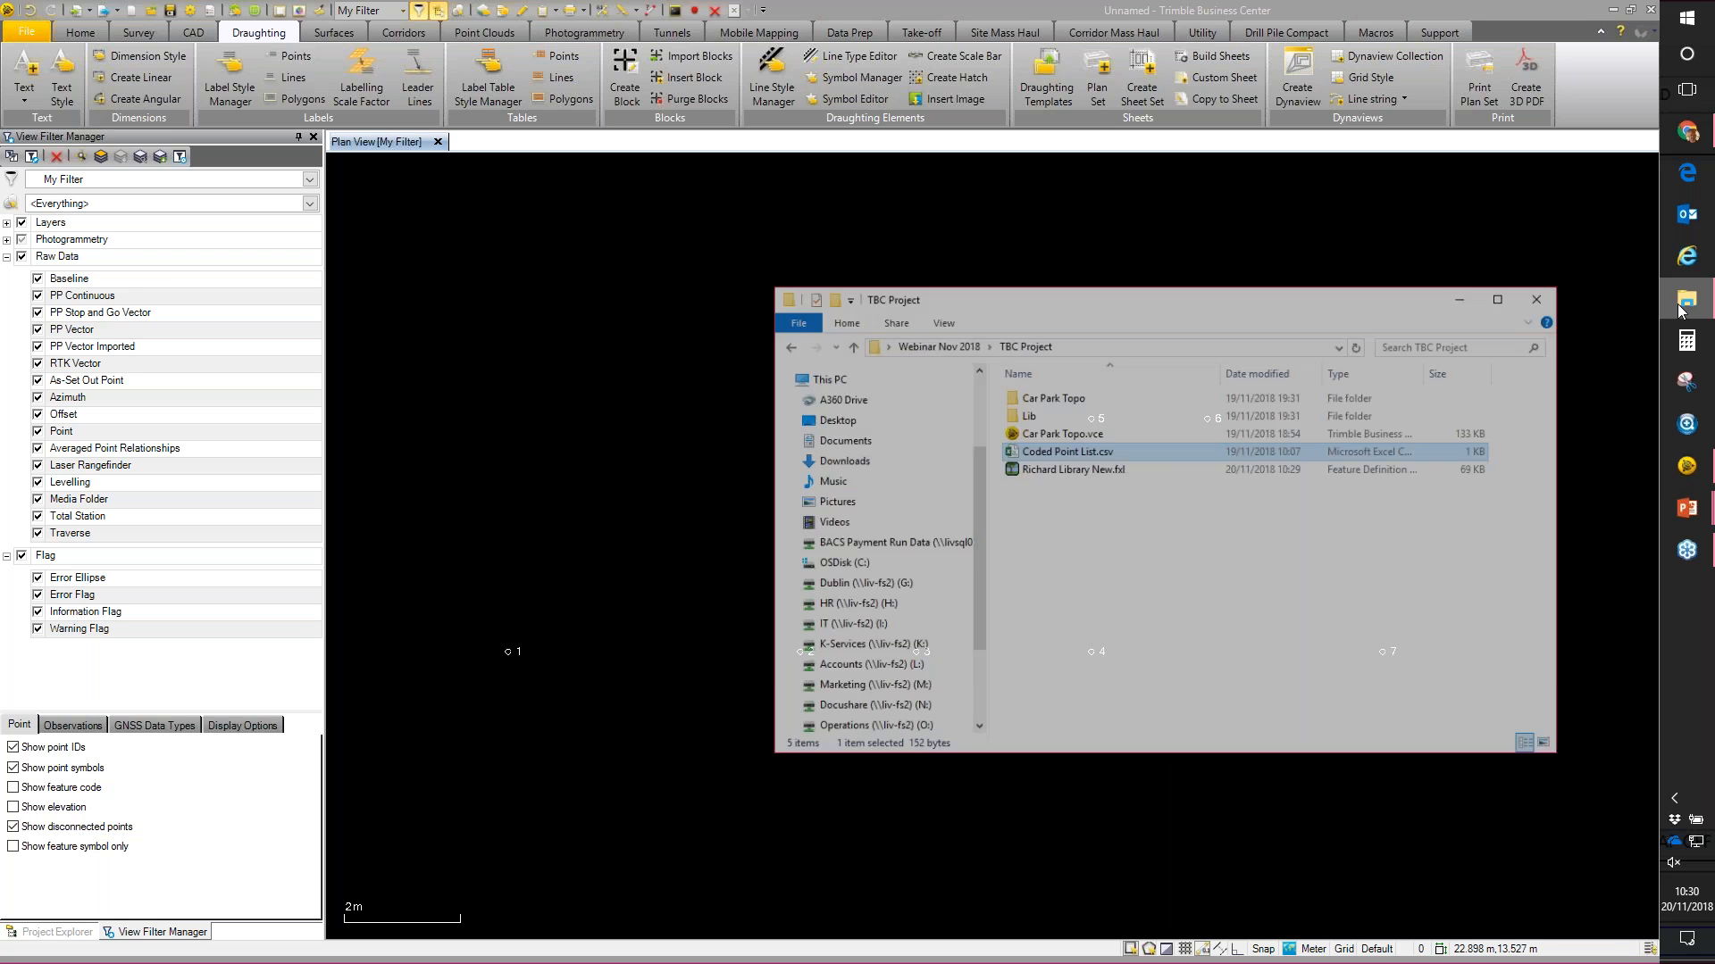
pyautogui.click(982, 482)
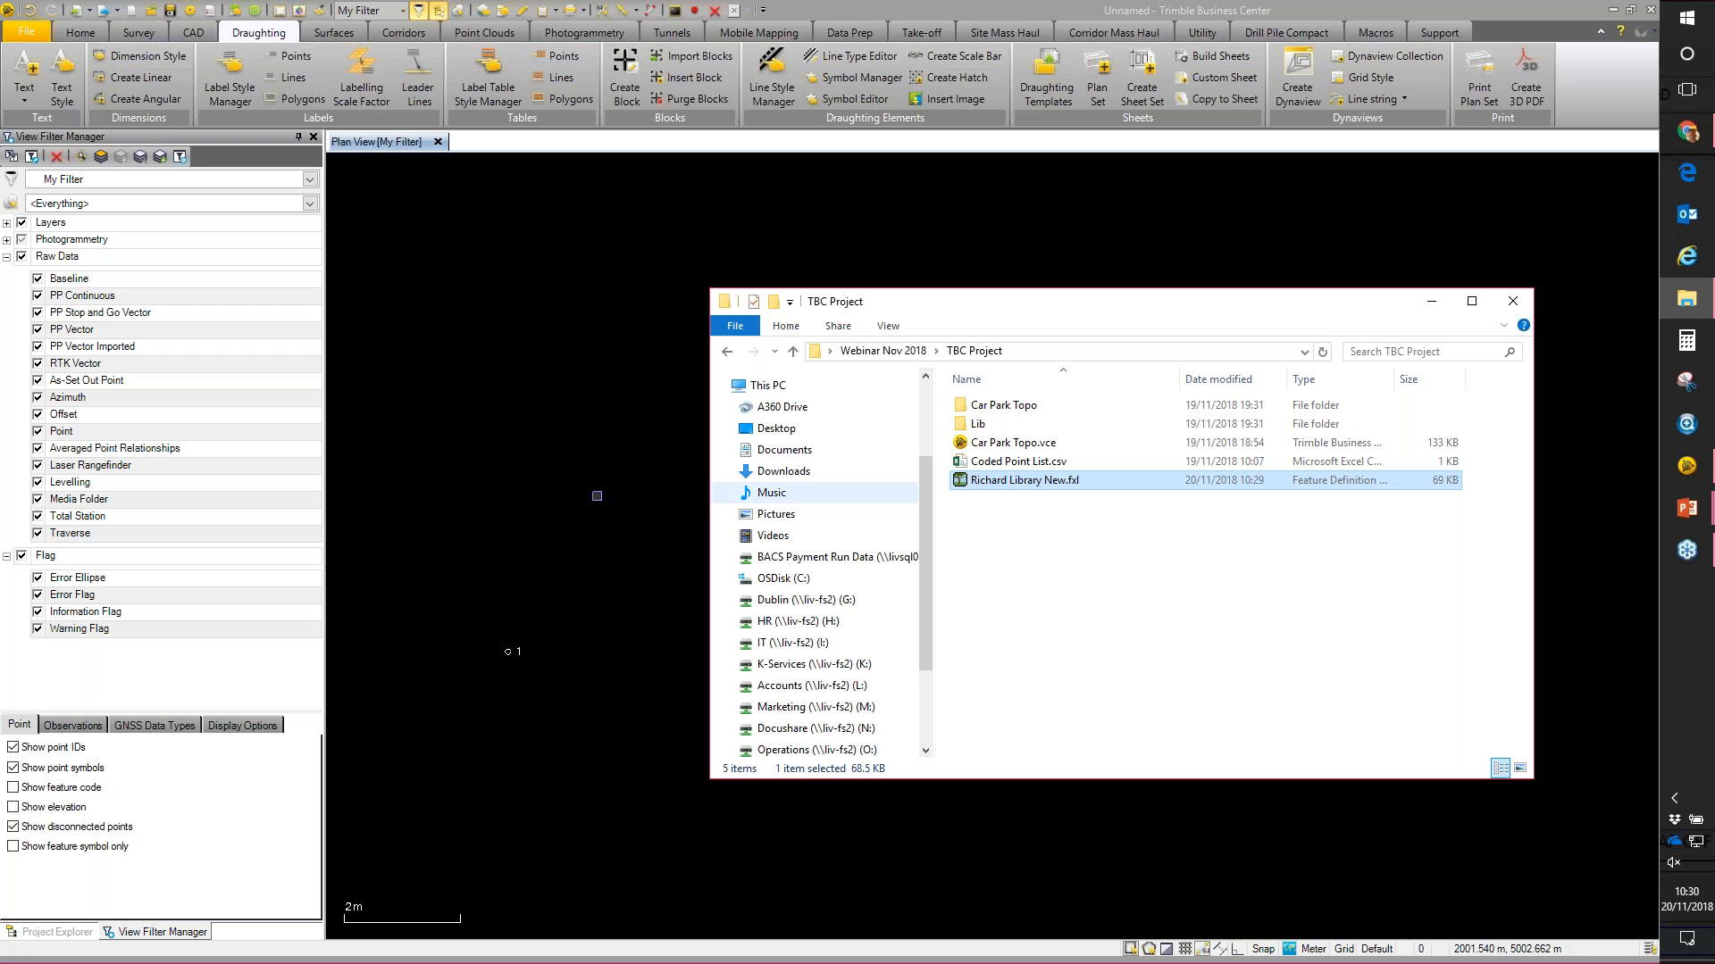
pyautogui.moveTo(597, 495); pyautogui.dragTo(597, 496)
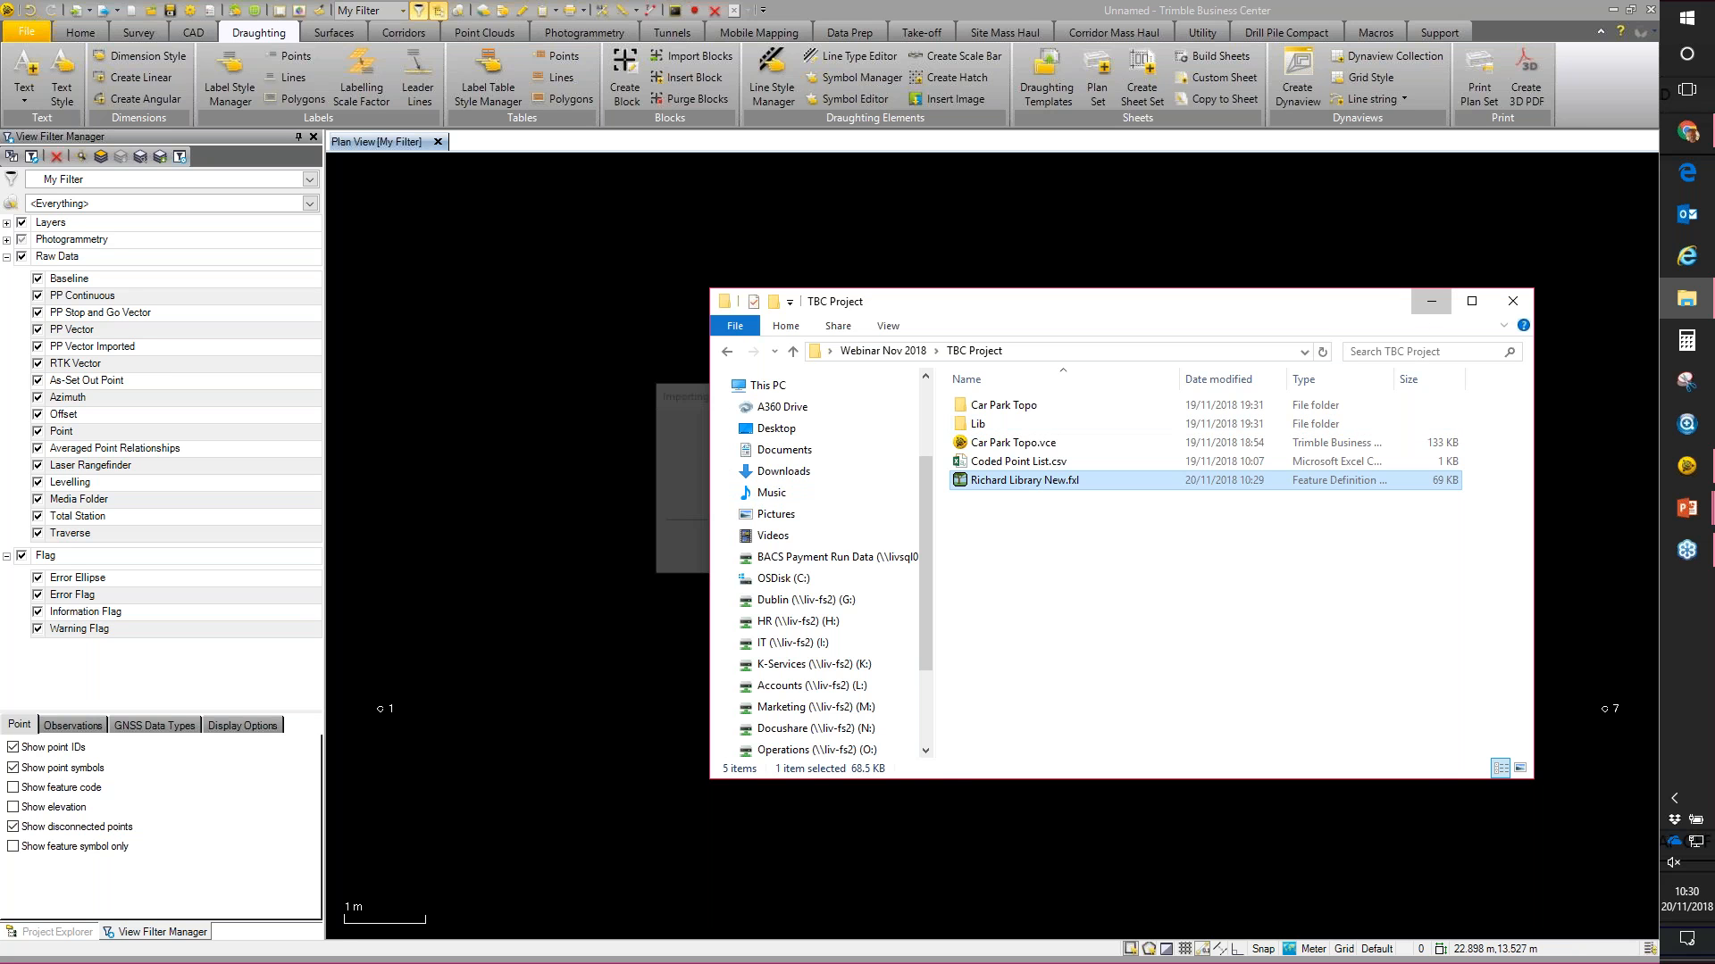
pyautogui.click(1431, 301)
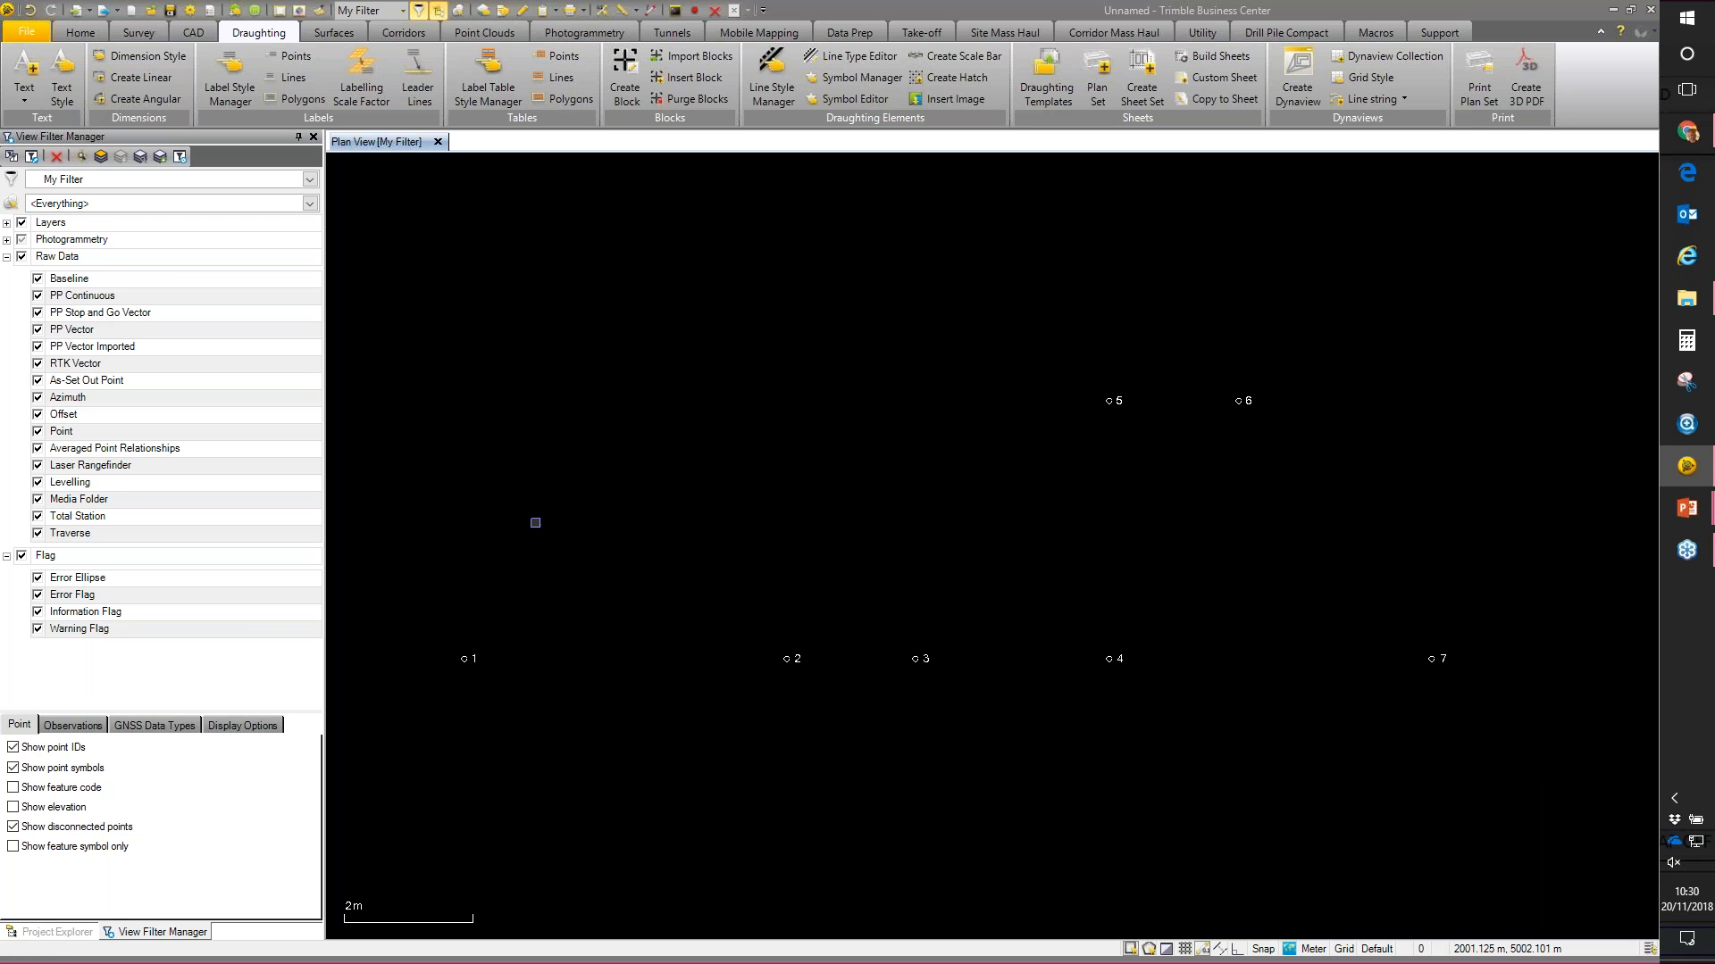
pyautogui.click(55, 931)
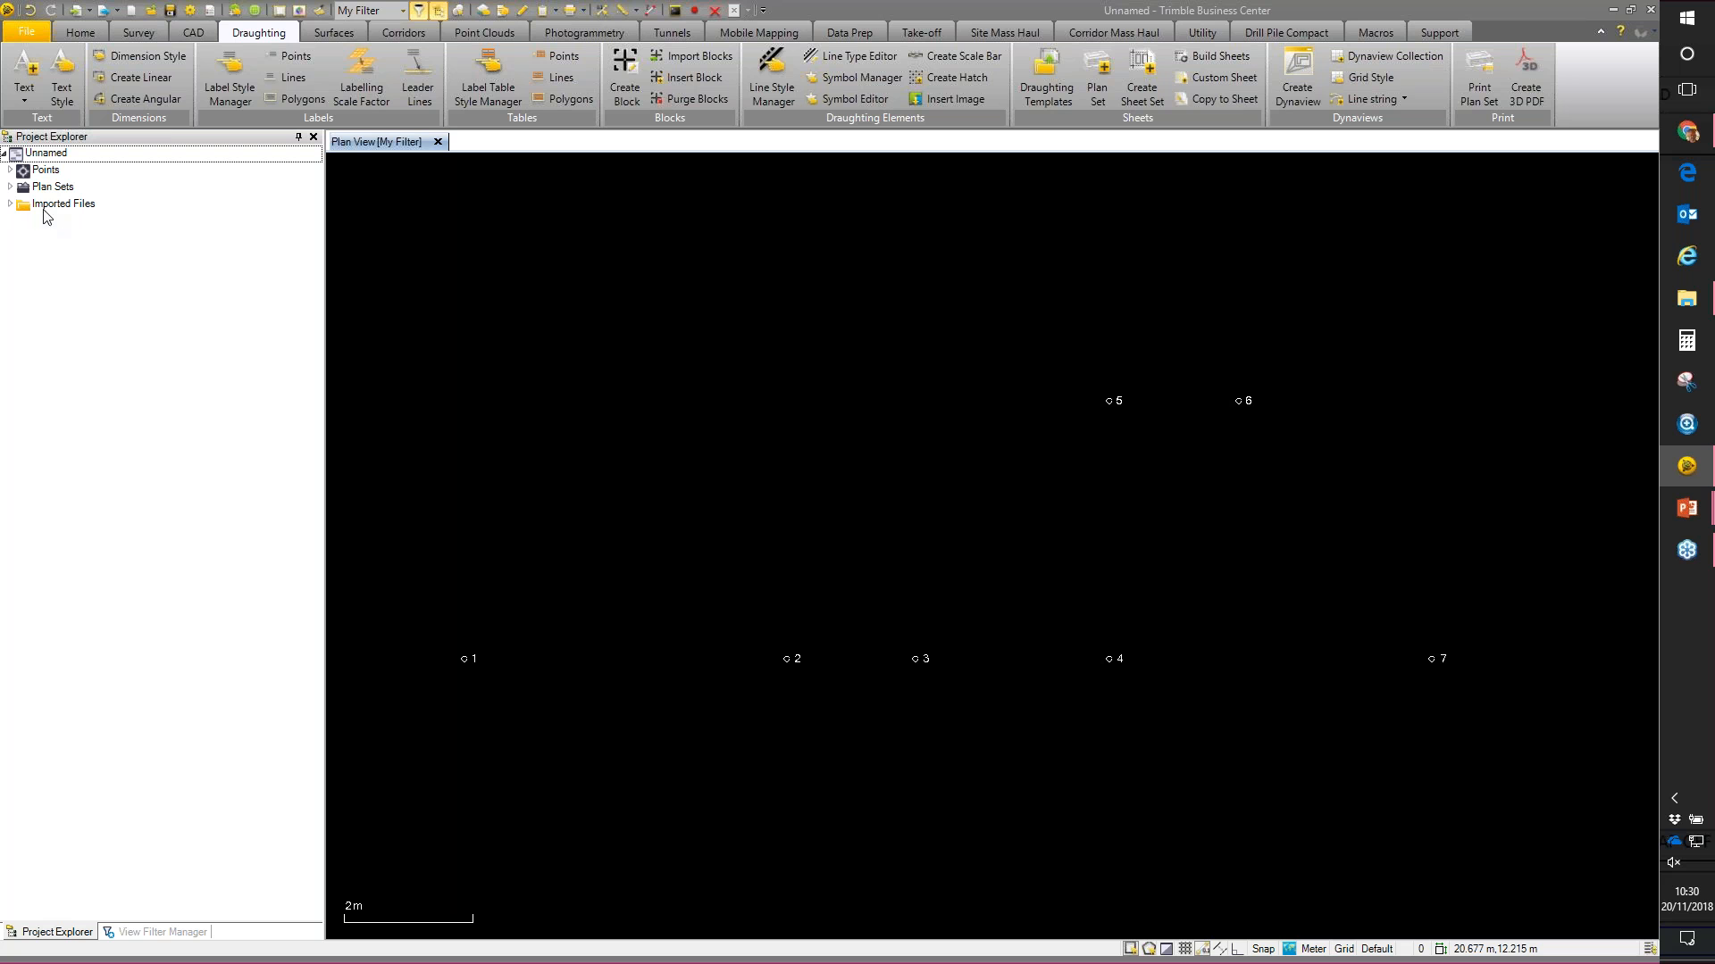
pyautogui.click(11, 204)
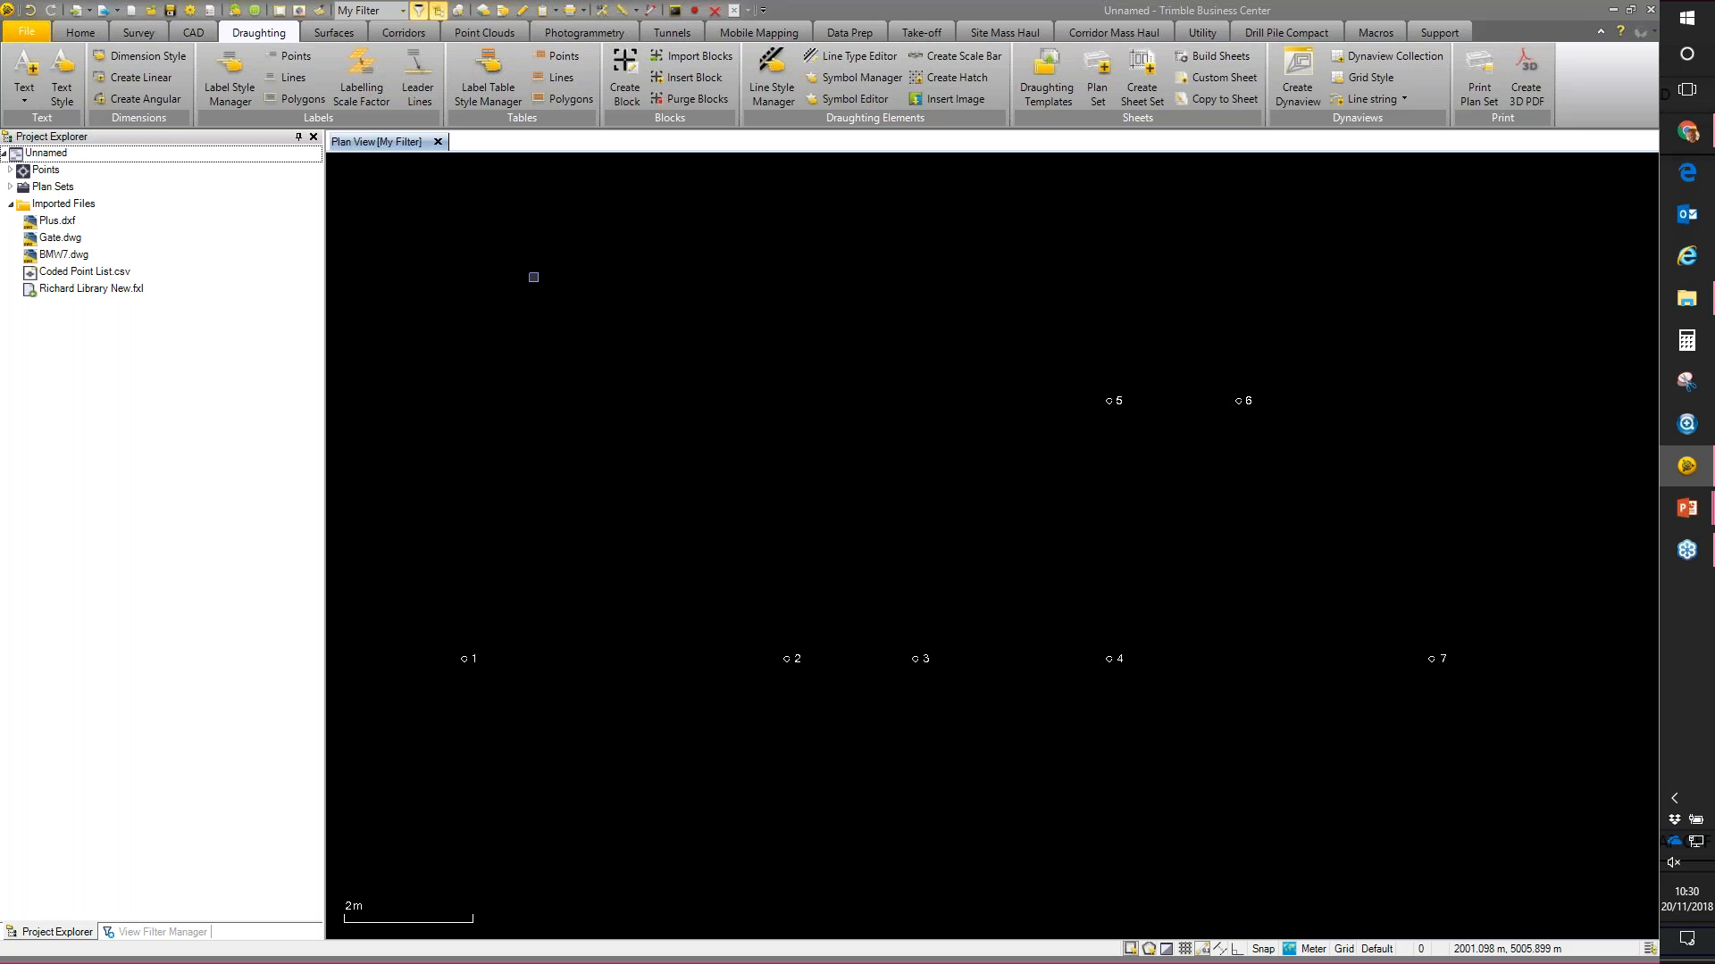
# Step: Process the feature codes with Coded Point List.csv as the point source
pyautogui.click(134, 29)
pyautogui.click(51, 64)
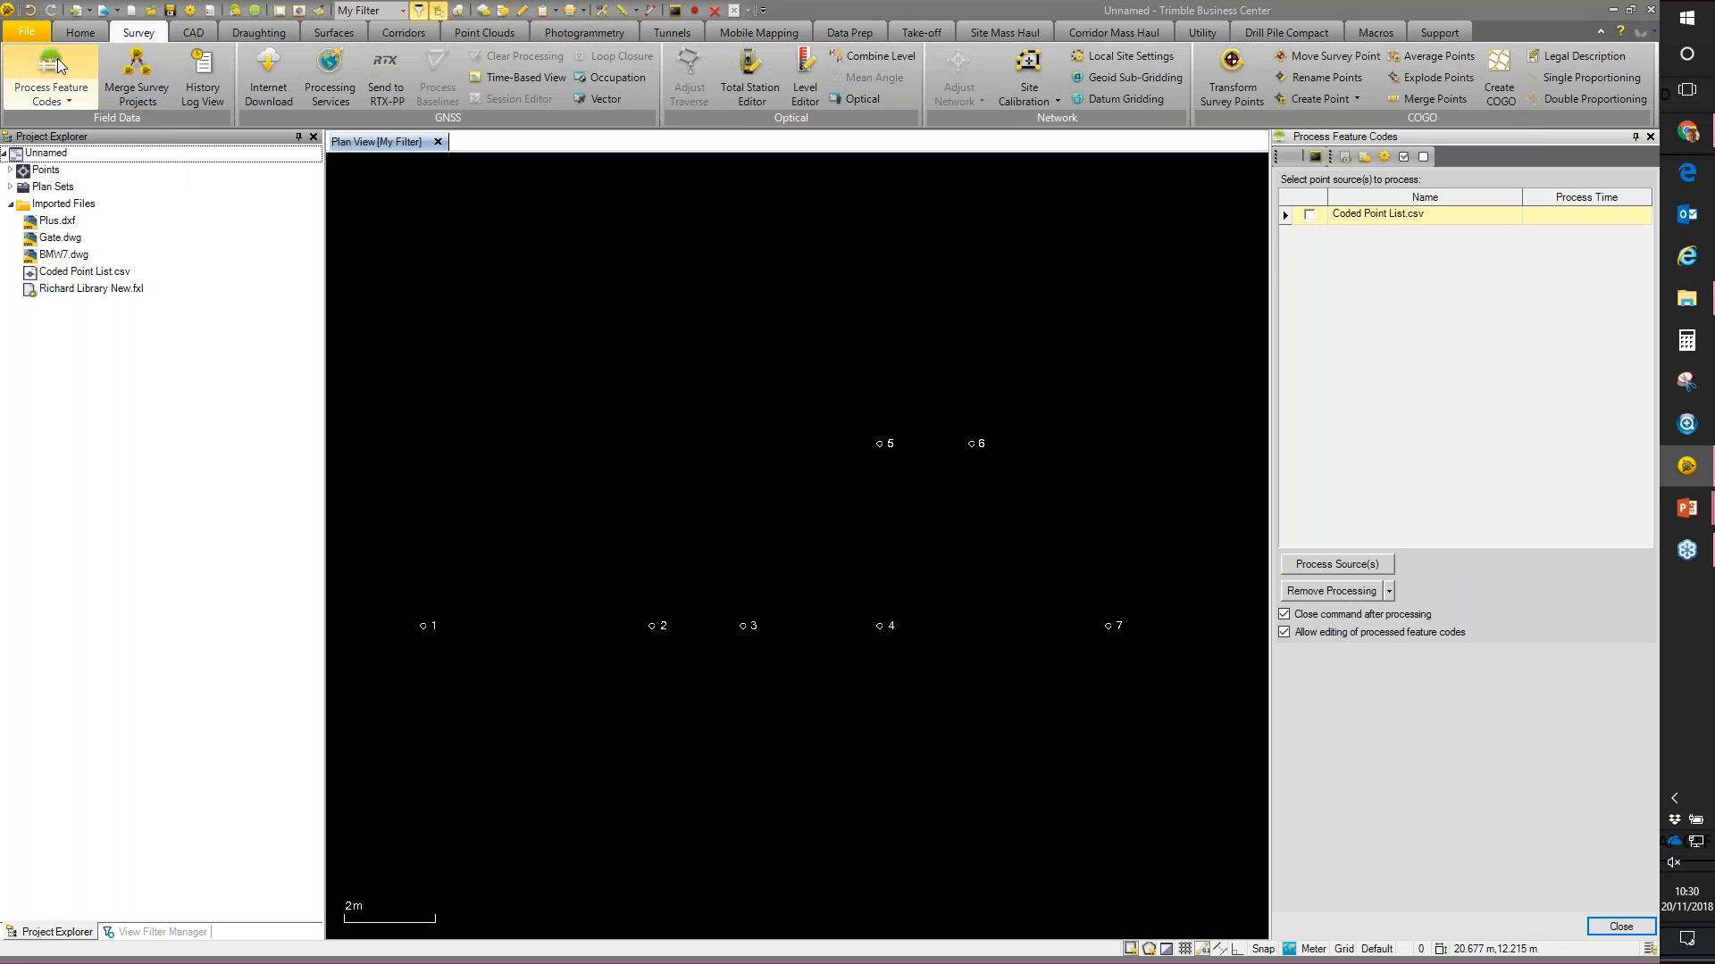
pyautogui.click(1310, 216)
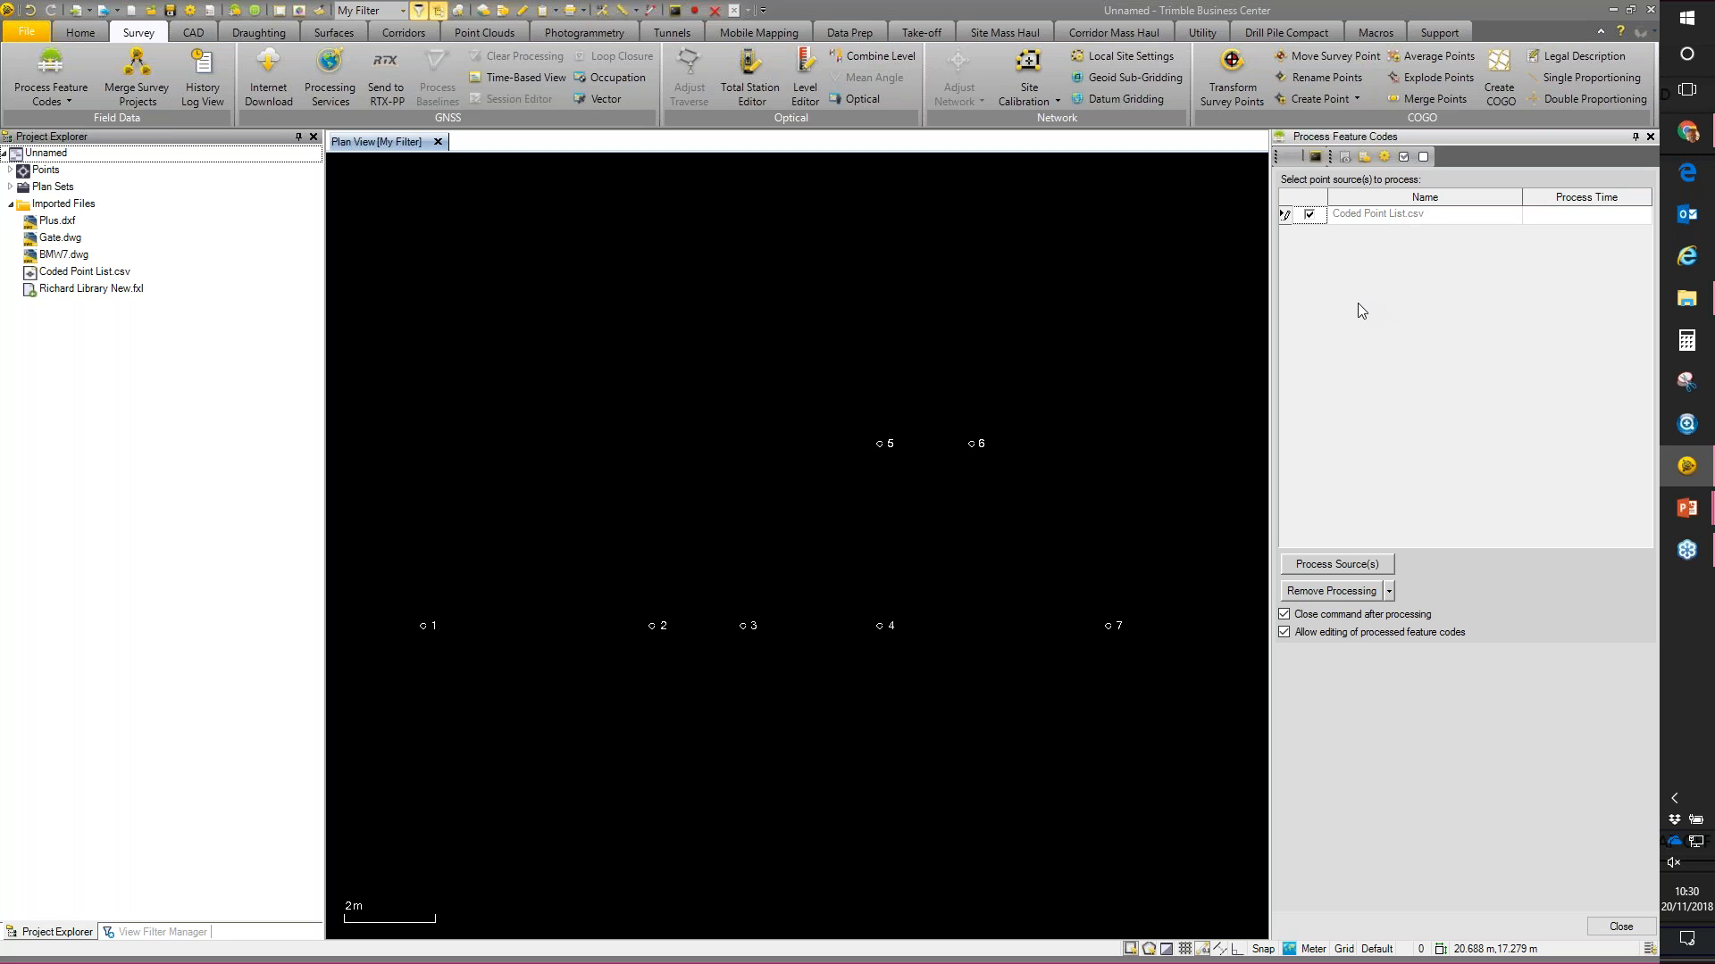
pyautogui.click(1347, 563)
# Step: Examine the plus, gate and BMW7 car symbols placed at the coded points in the plan view
pyautogui.moveTo(464, 659); pyautogui.dragTo(494, 618, button='middle')
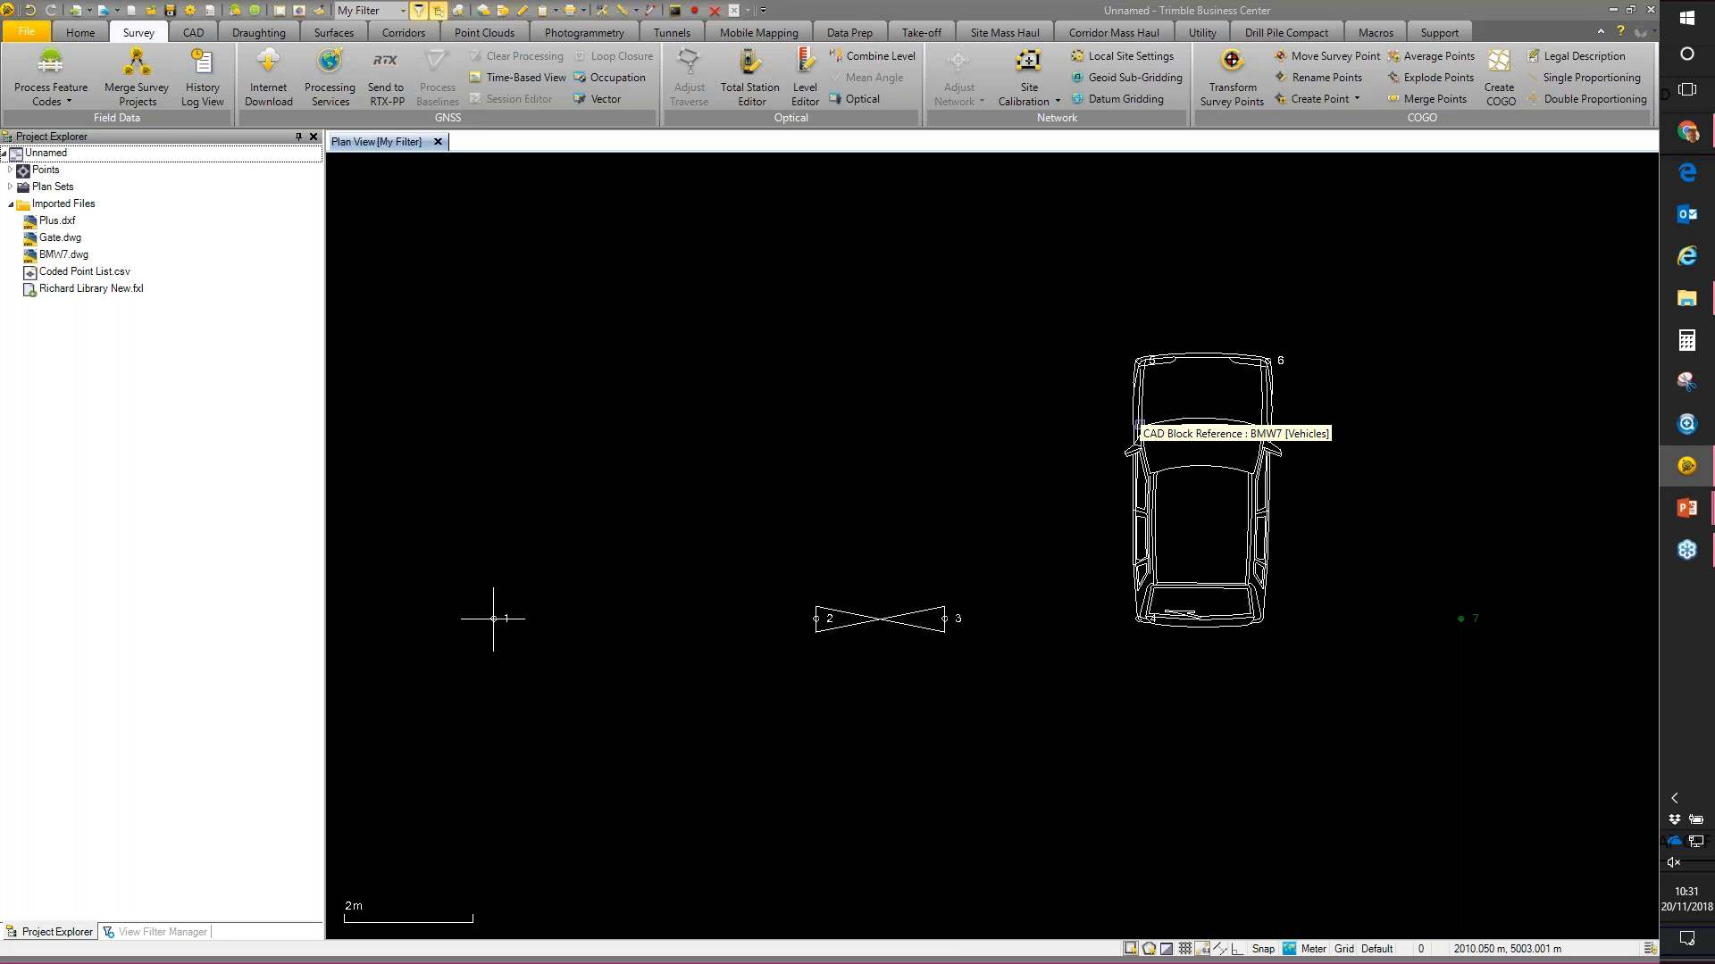
pyautogui.scroll(2, 719, 503)
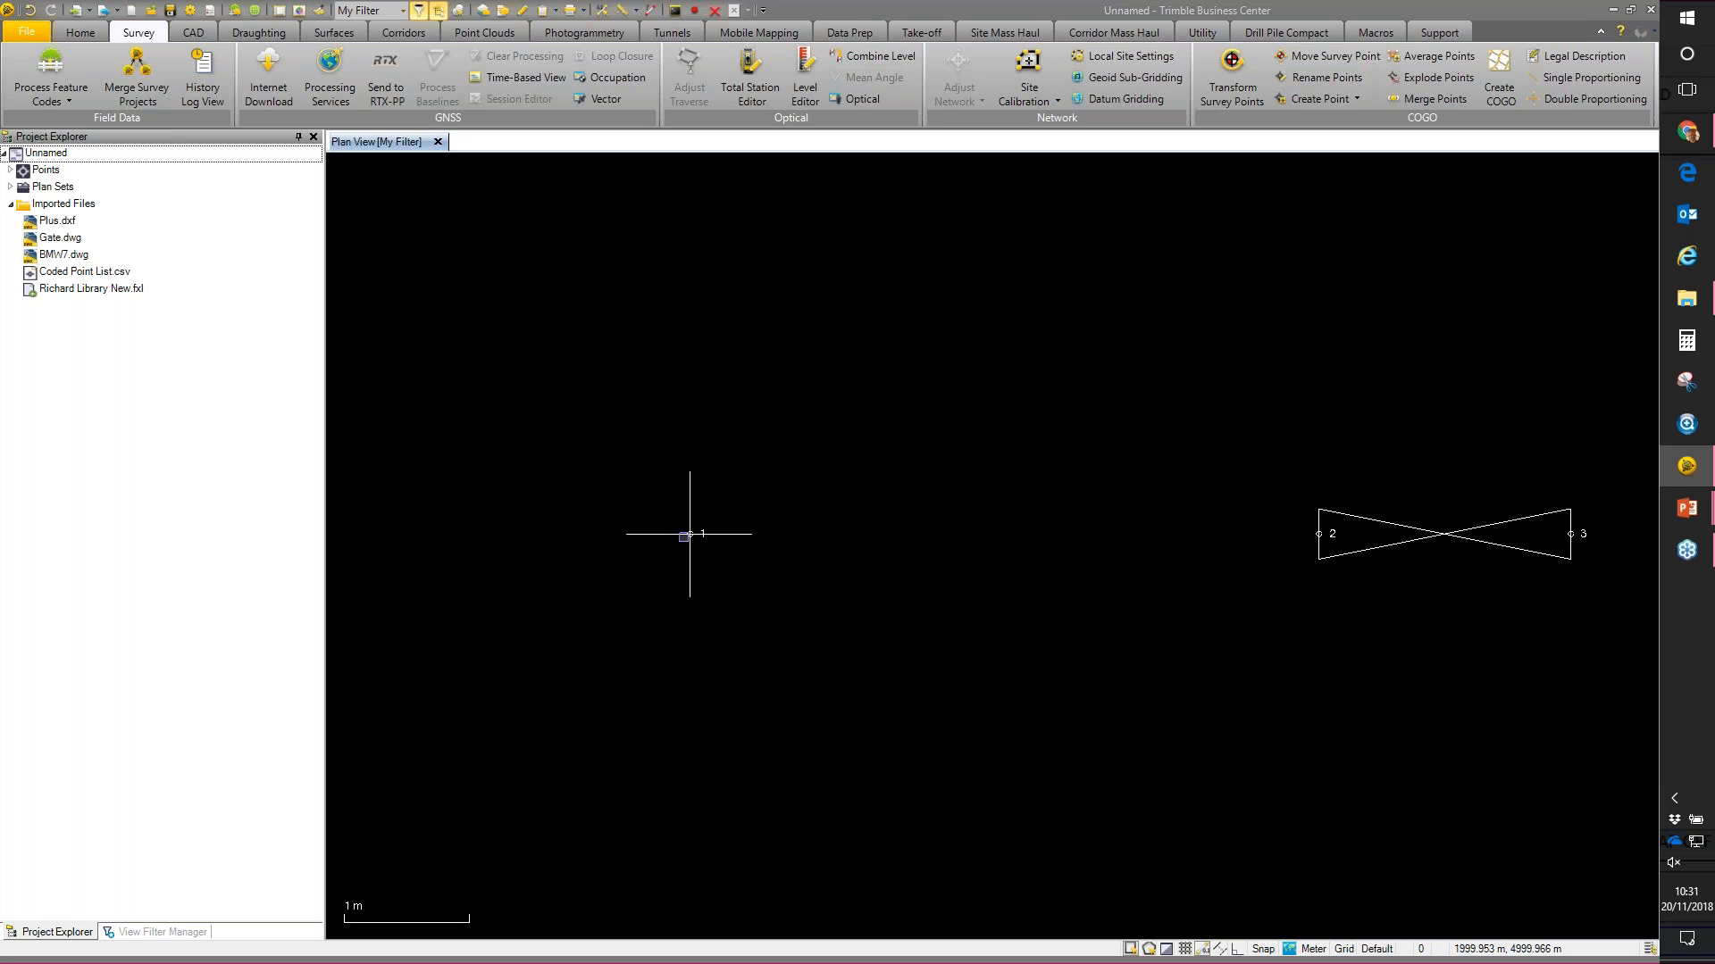
pyautogui.moveTo(1118, 472); pyautogui.dragTo(723, 437, button='middle')
pyautogui.scroll(1, 846, 467)
pyautogui.moveTo(845, 467); pyautogui.dragTo(750, 436, button='middle')
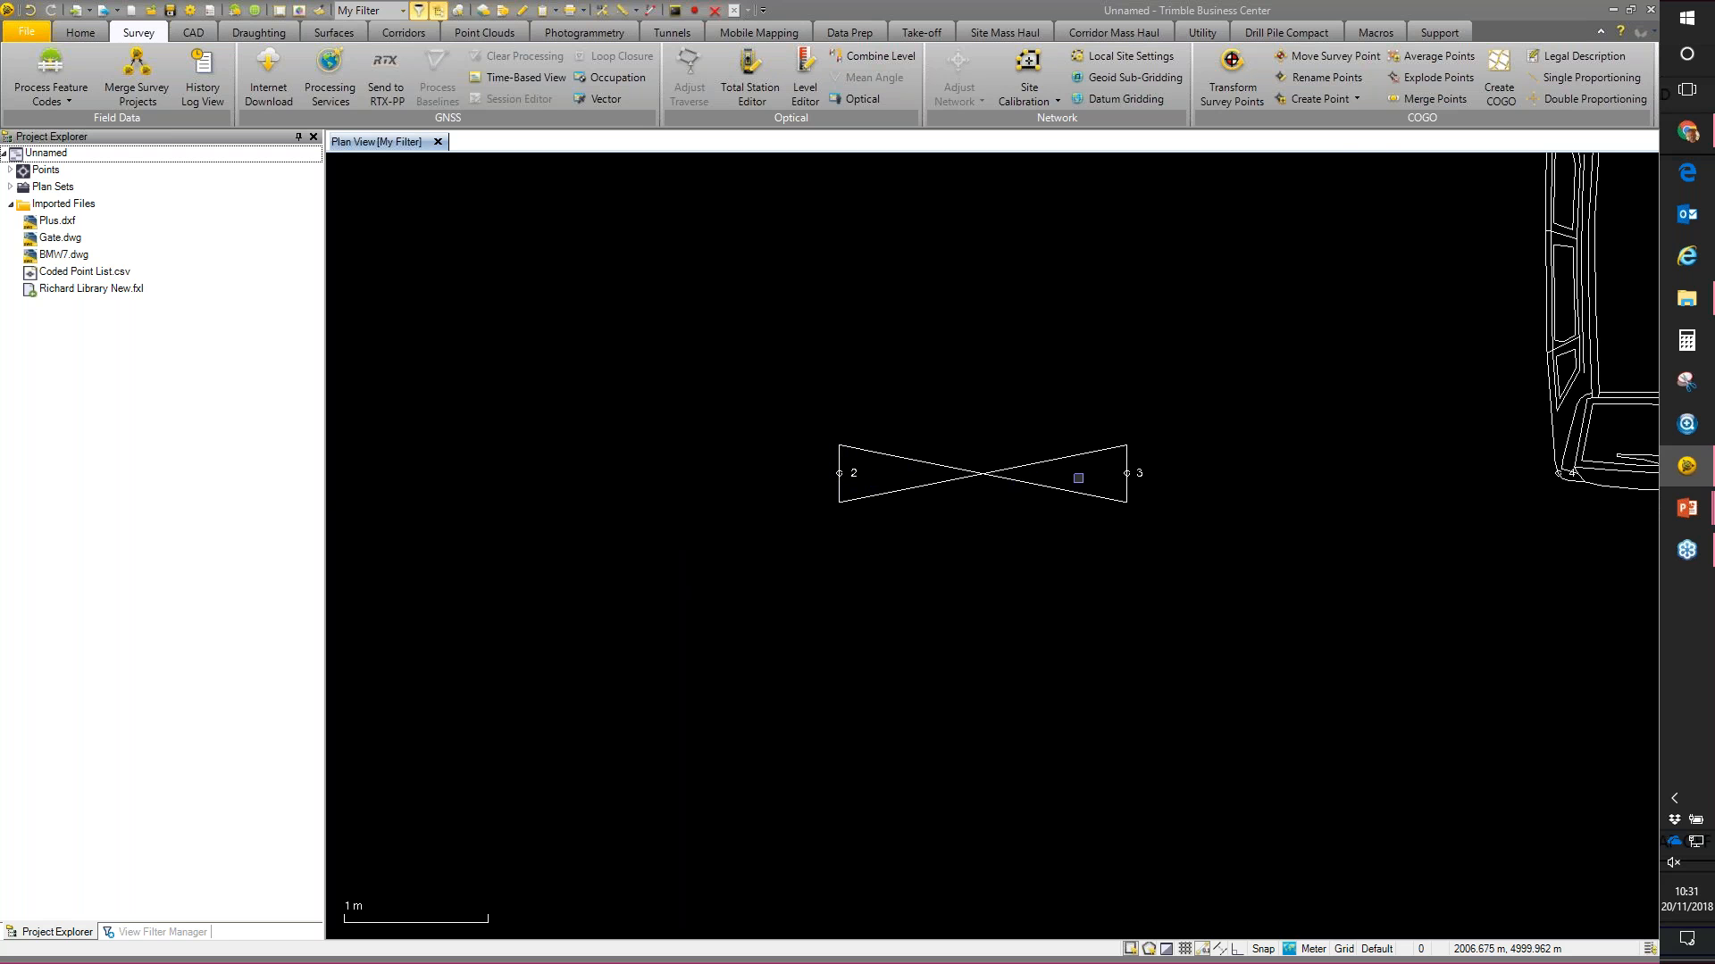
pyautogui.moveTo(1312, 256); pyautogui.dragTo(871, 480, button='middle')
pyautogui.scroll(-1, 870, 480)
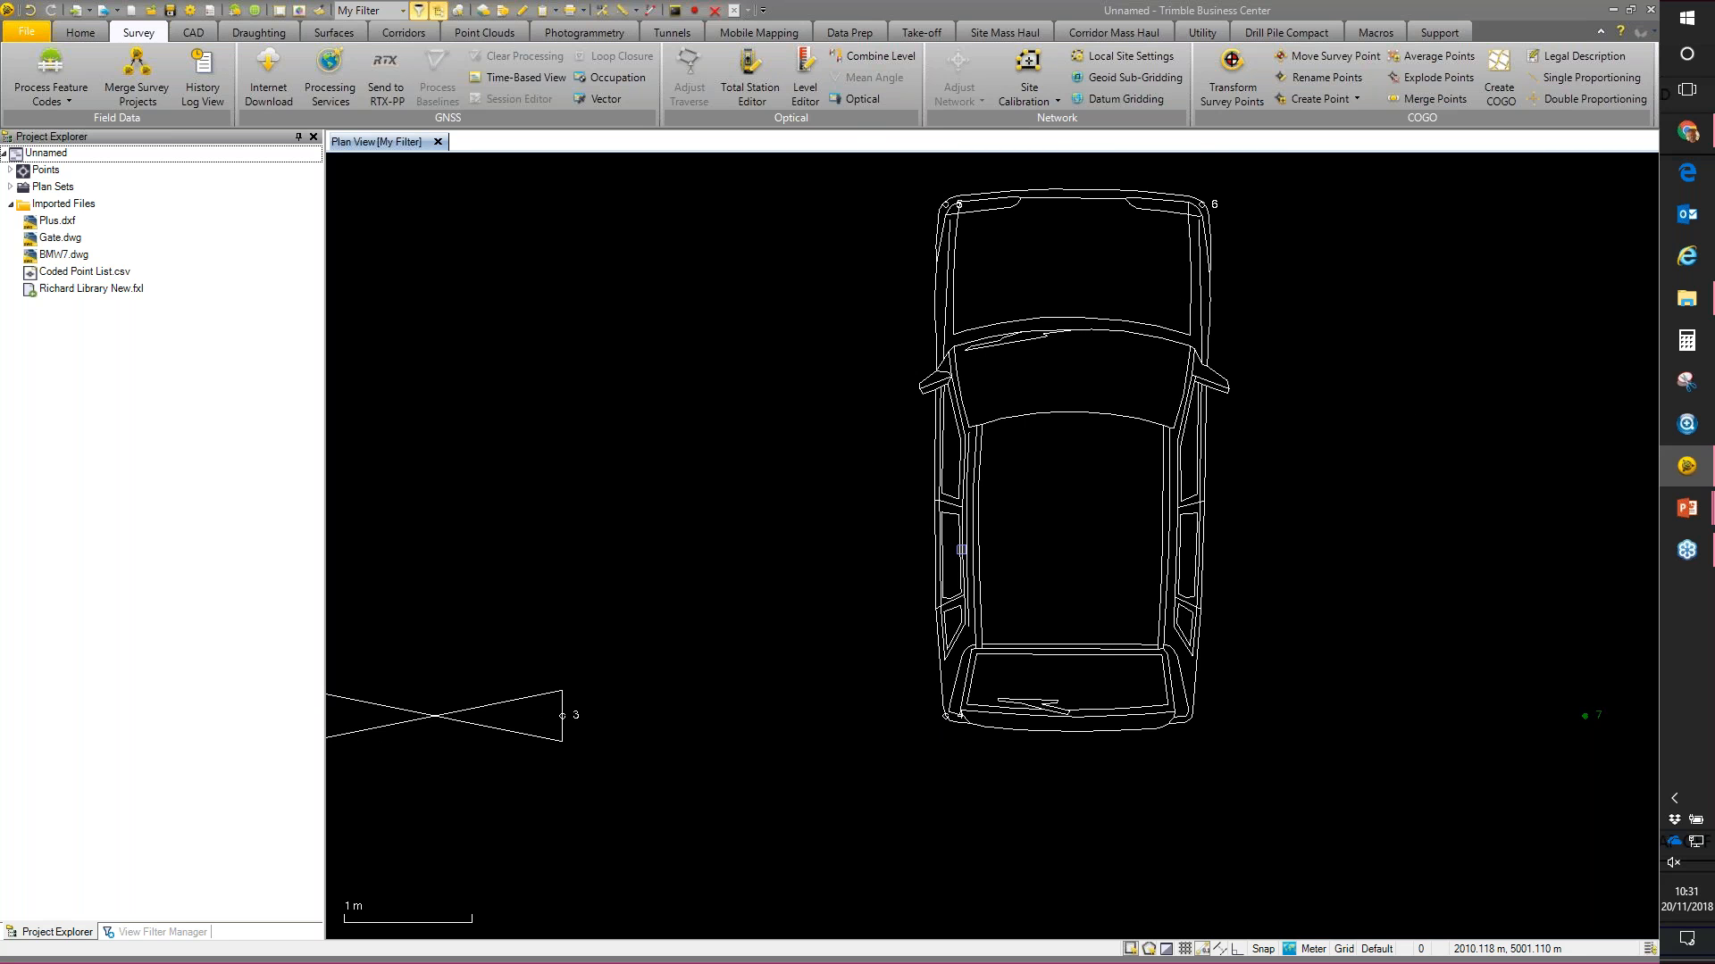
pyautogui.scroll(-2, 1083, 467)
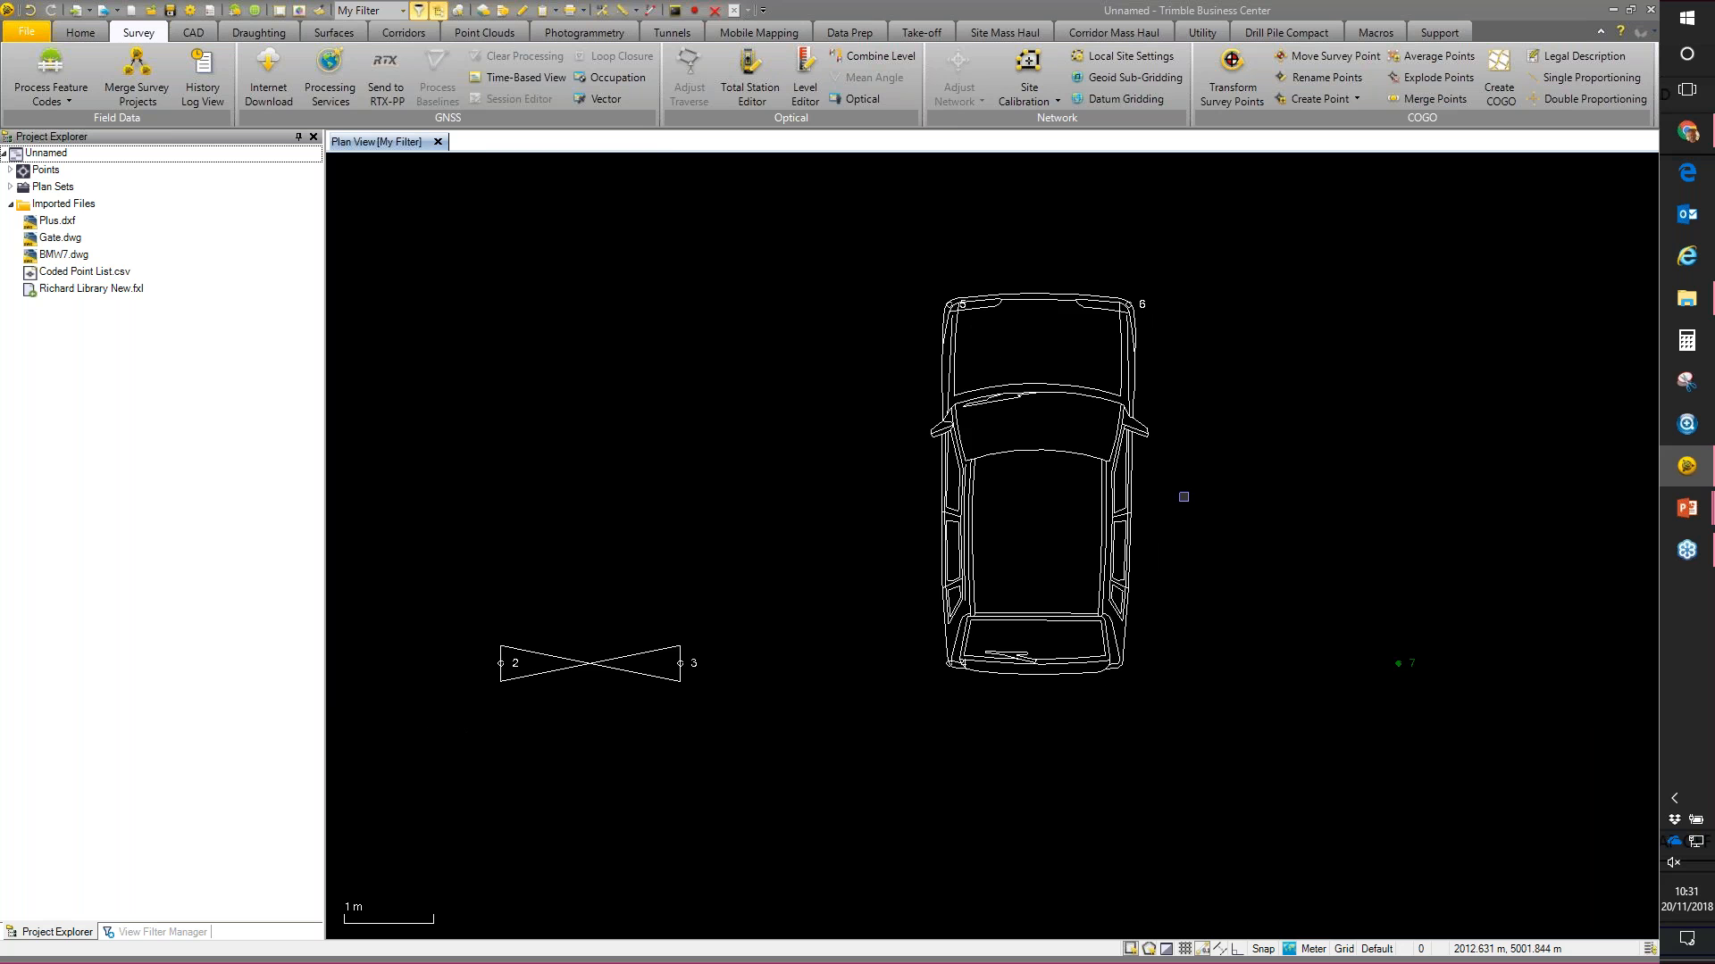
# Step: Set the Spread attribute of tree point 7 to 4 and close its properties
pyautogui.moveTo(1198, 498)
pyautogui.mouseDown(button='middle')
pyautogui.moveTo(1052, 404)
pyautogui.moveTo(1108, 393)
pyautogui.mouseUp(button='middle')
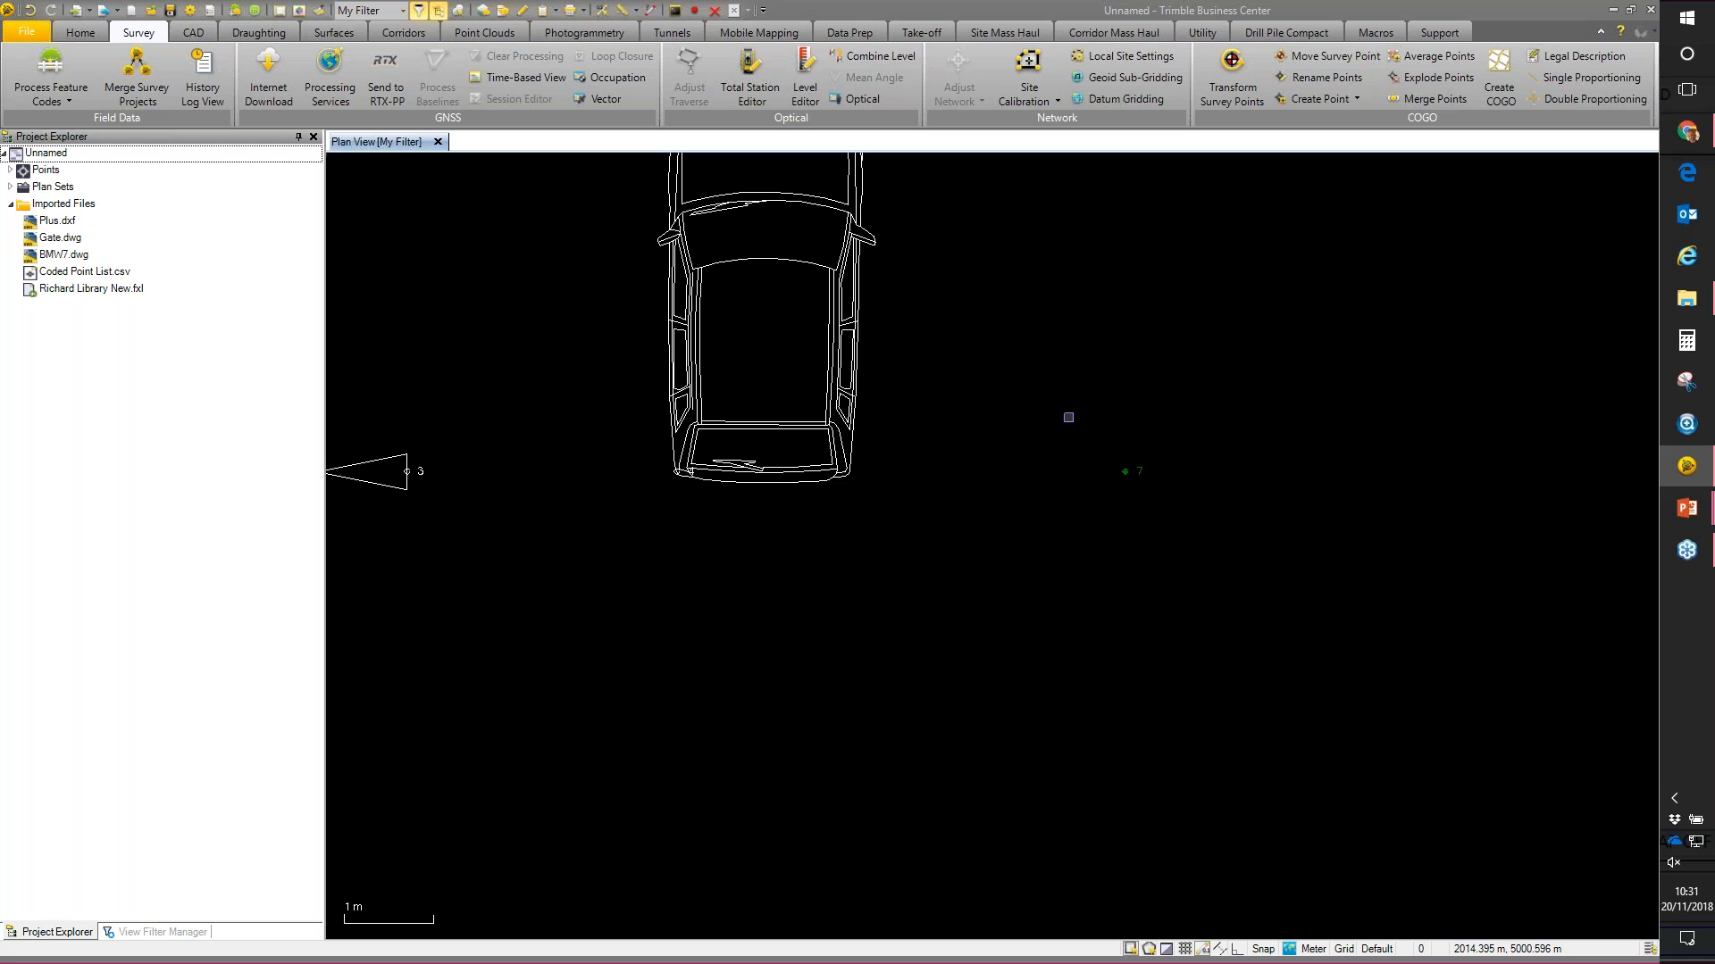
pyautogui.click(1125, 472)
pyautogui.rightClick(1125, 471)
pyautogui.click(1241, 815)
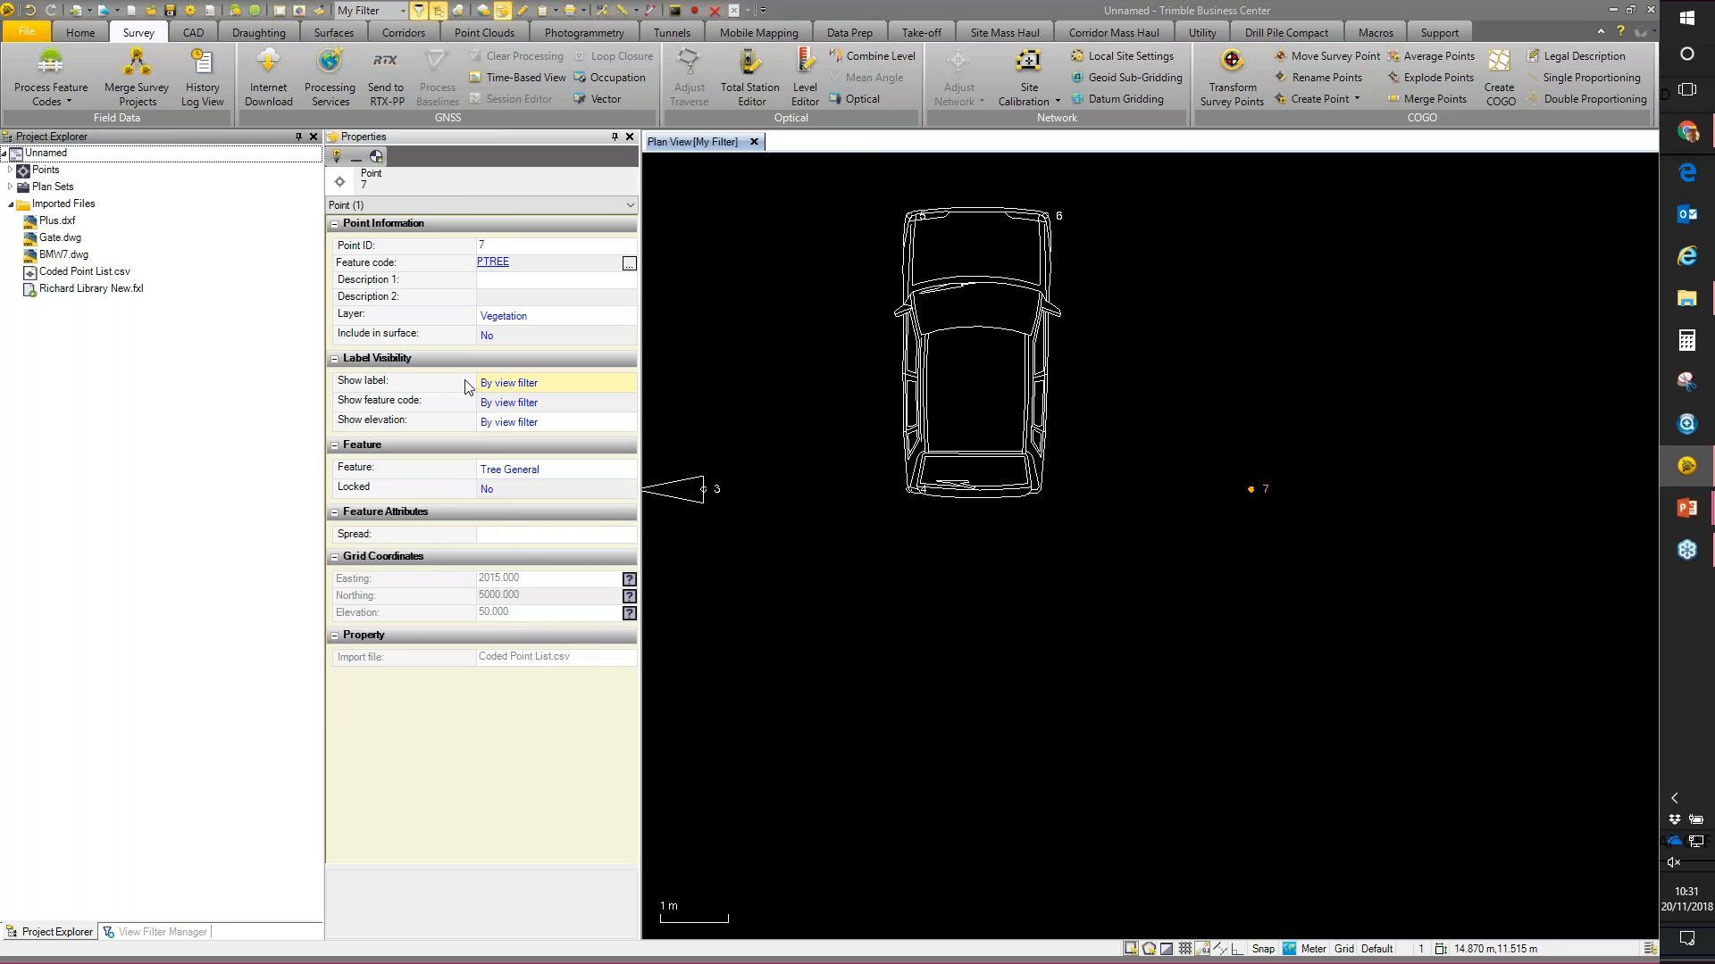
pyautogui.click(556, 535)
pyautogui.click(537, 534)
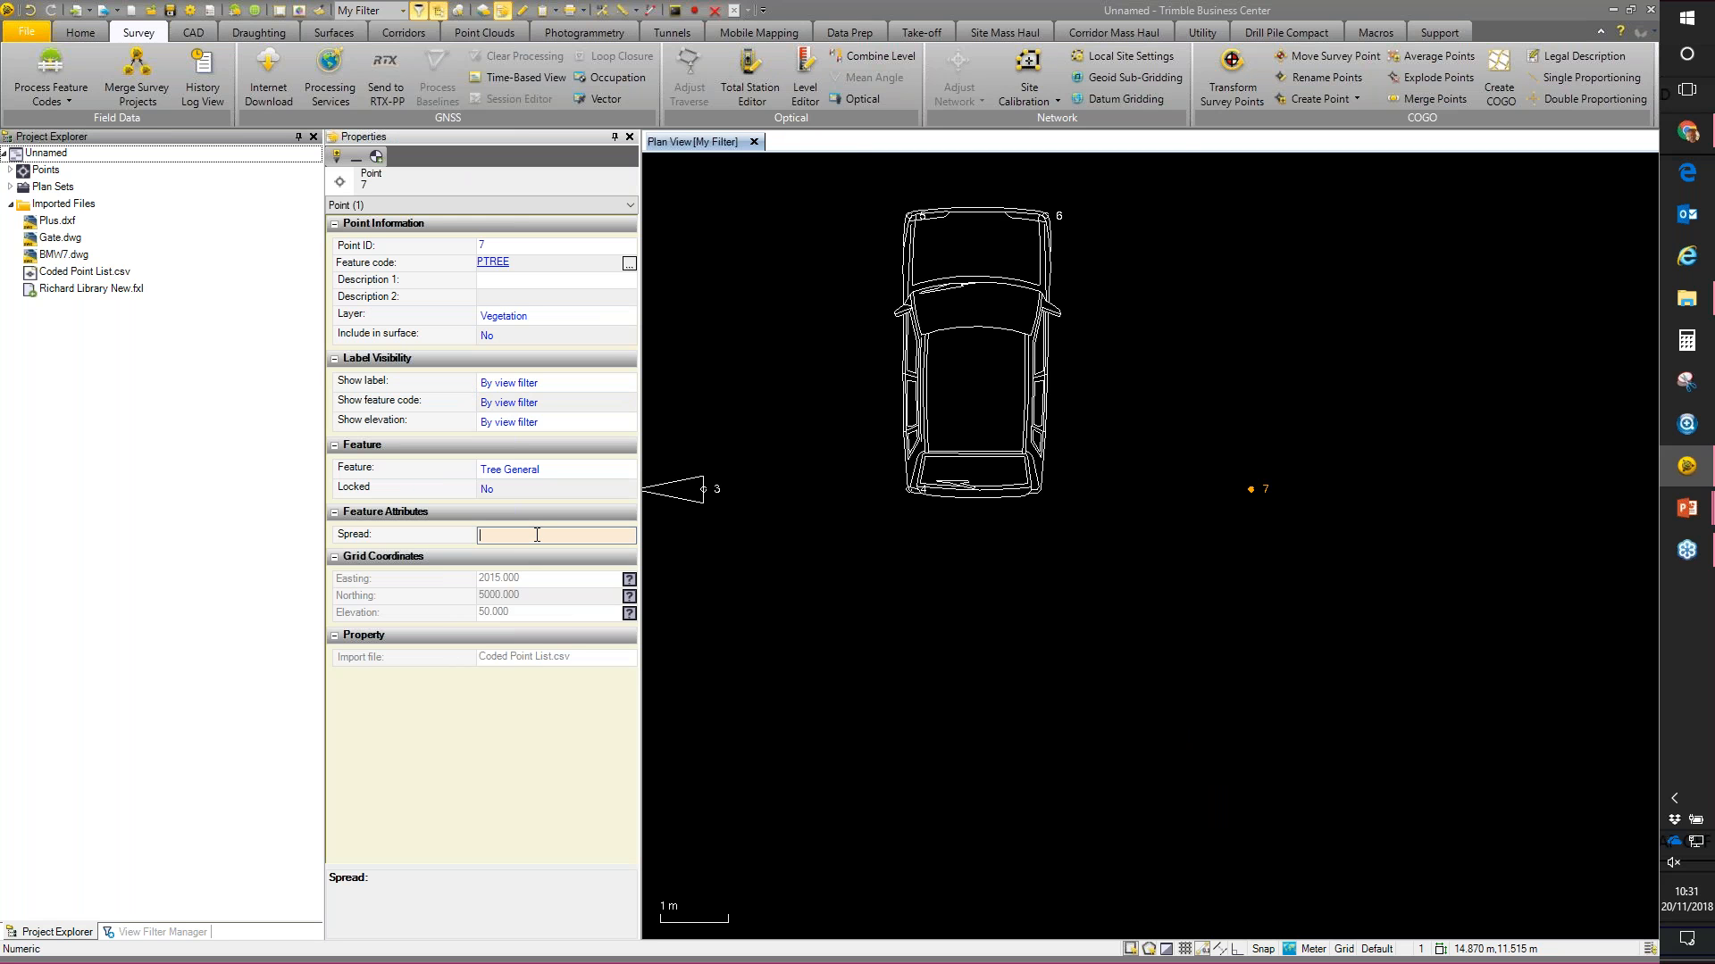
pyautogui.write('4')
pyautogui.press('Return')
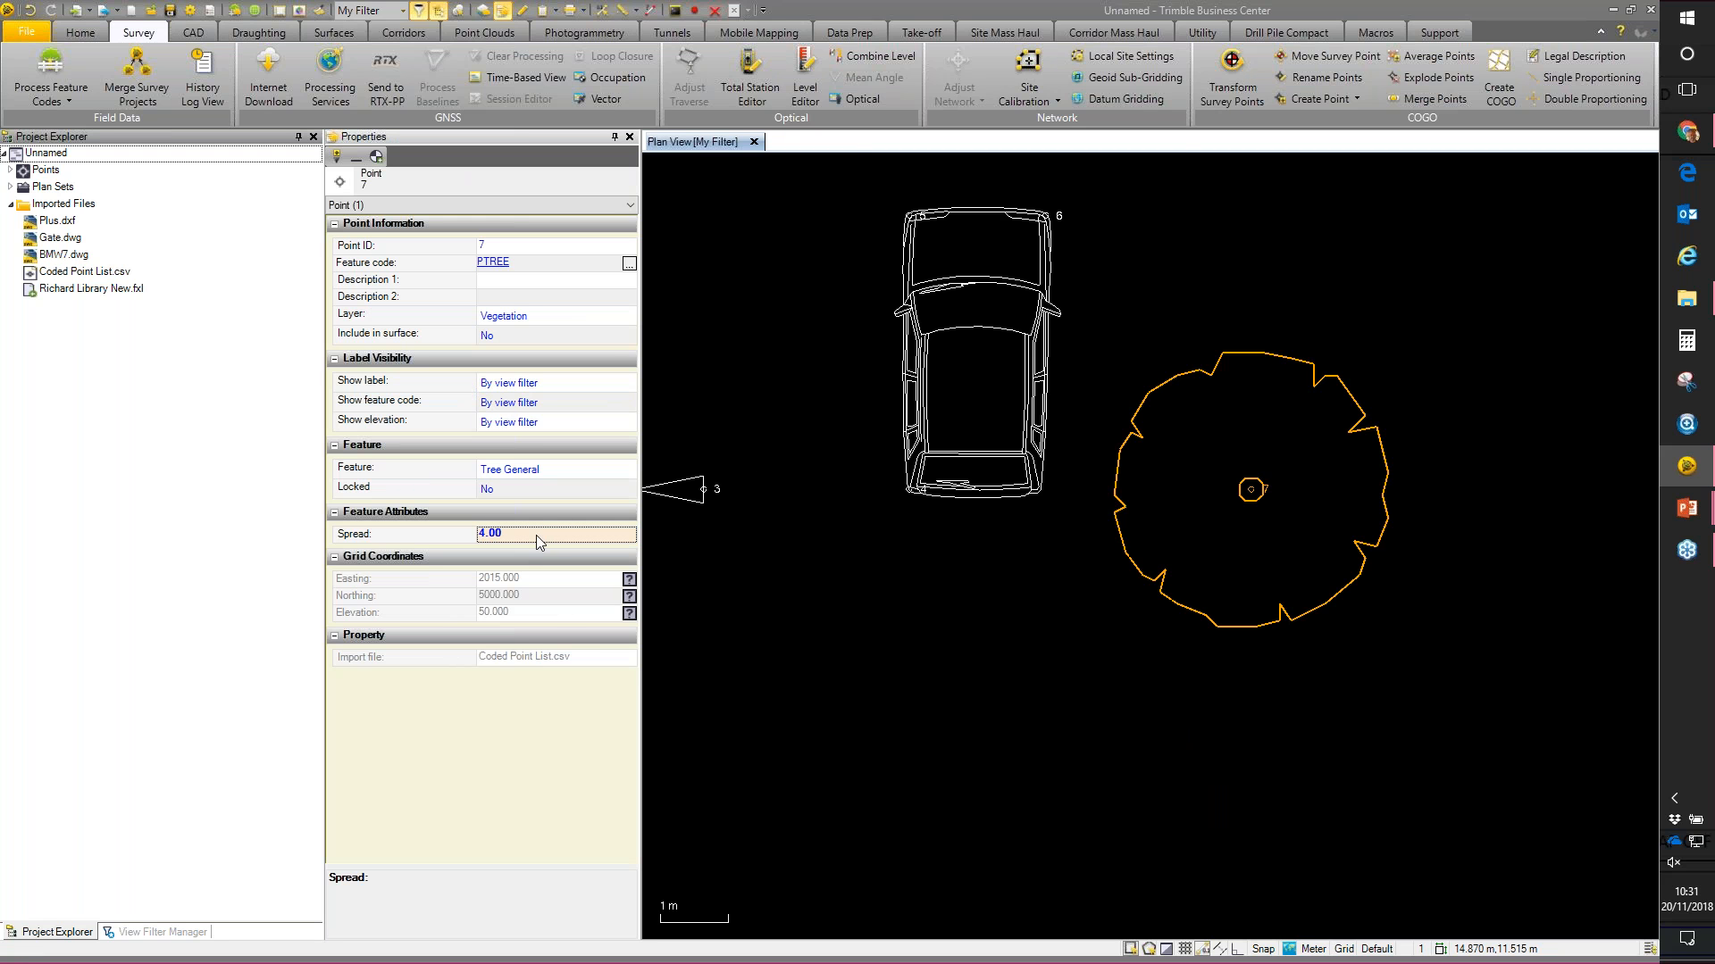
pyautogui.press('Escape')
pyautogui.scroll(-4, 1250, 358)
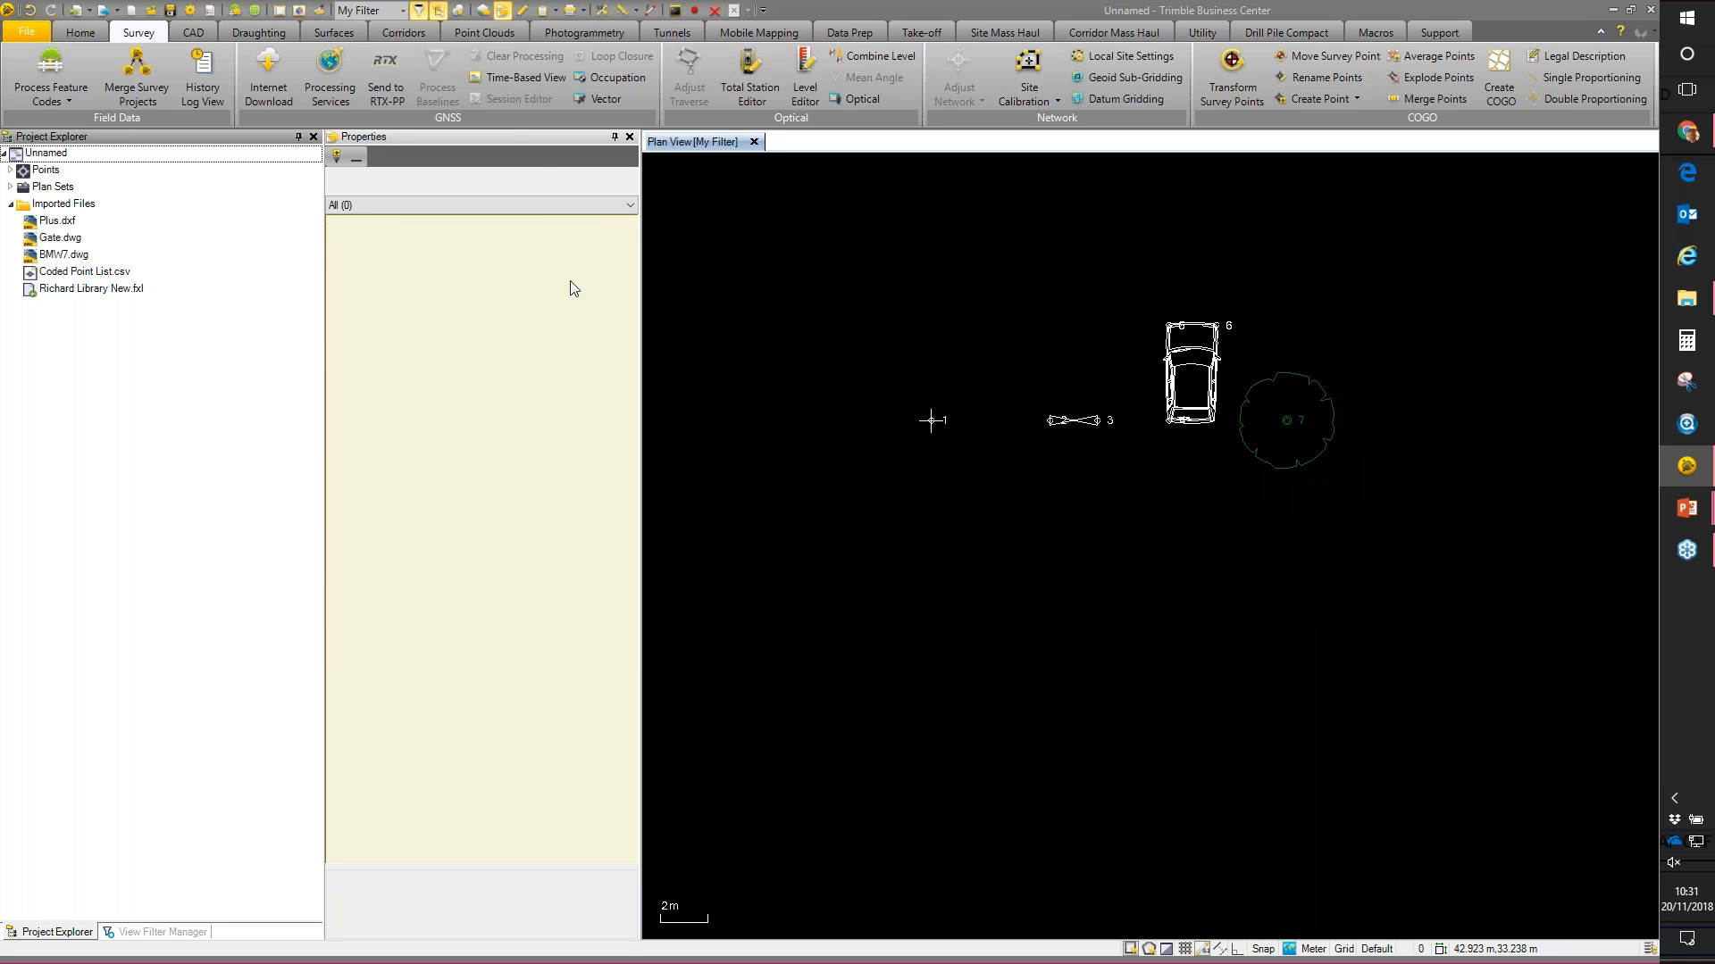
pyautogui.click(630, 135)
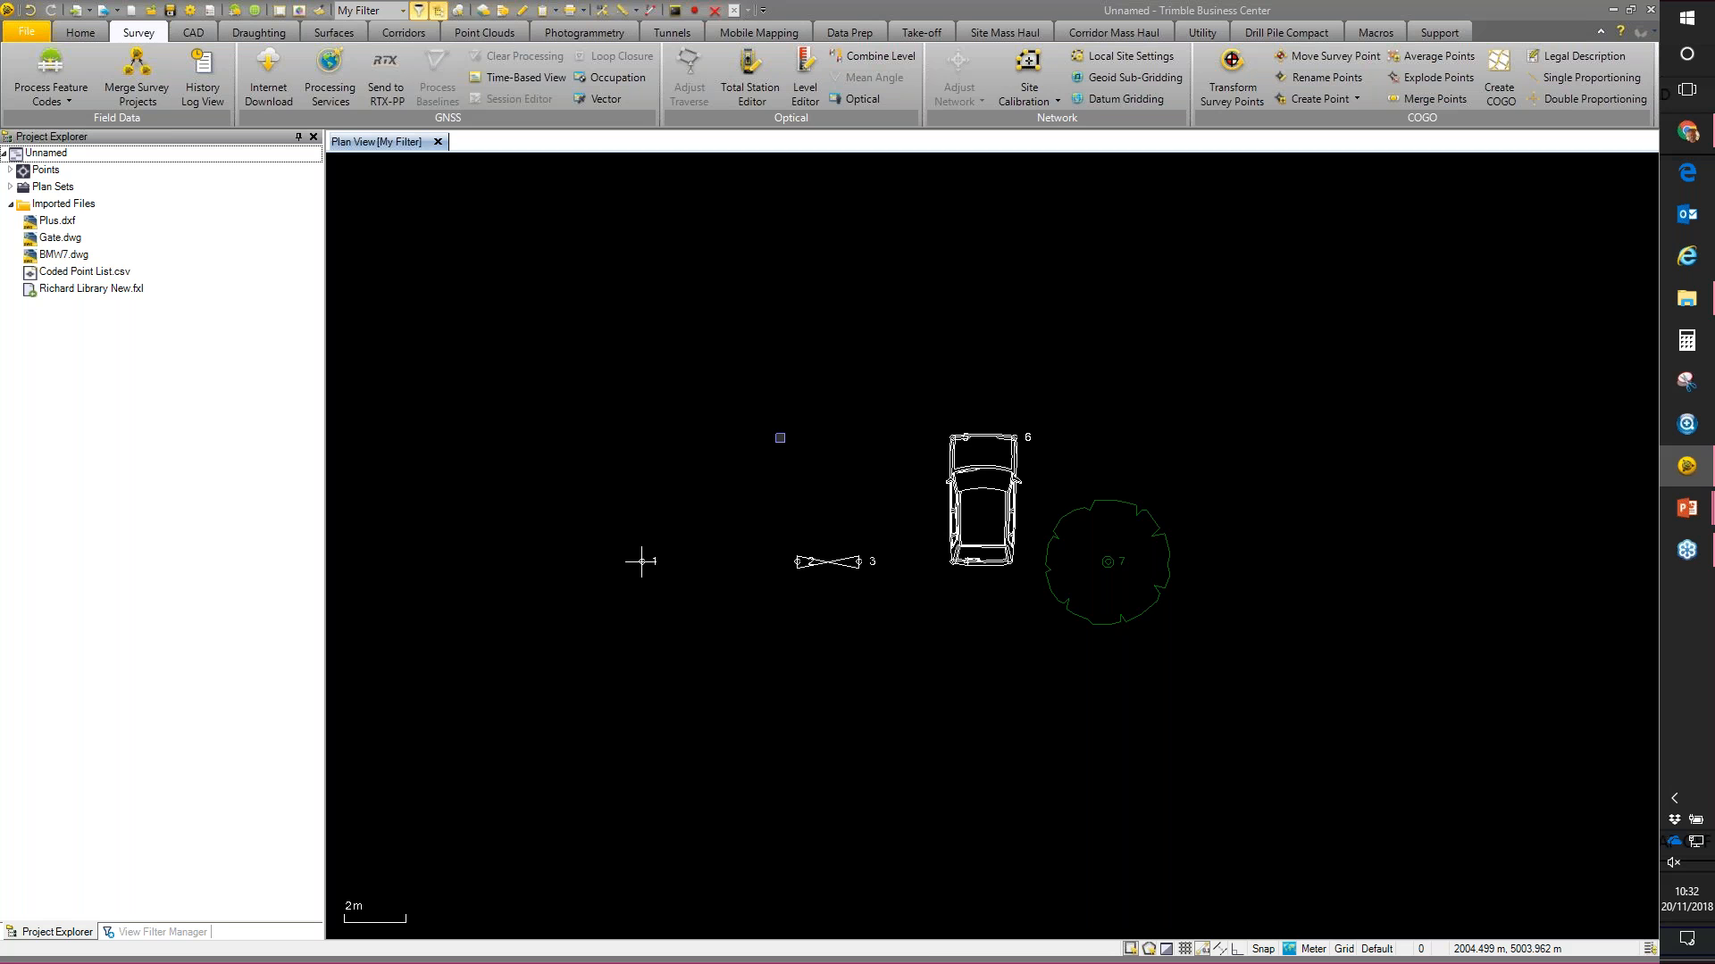
# Step: Hide the point IDs in the plan view through the view filter settings
pyautogui.moveTo(1003, 463); pyautogui.dragTo(844, 358, button='middle')
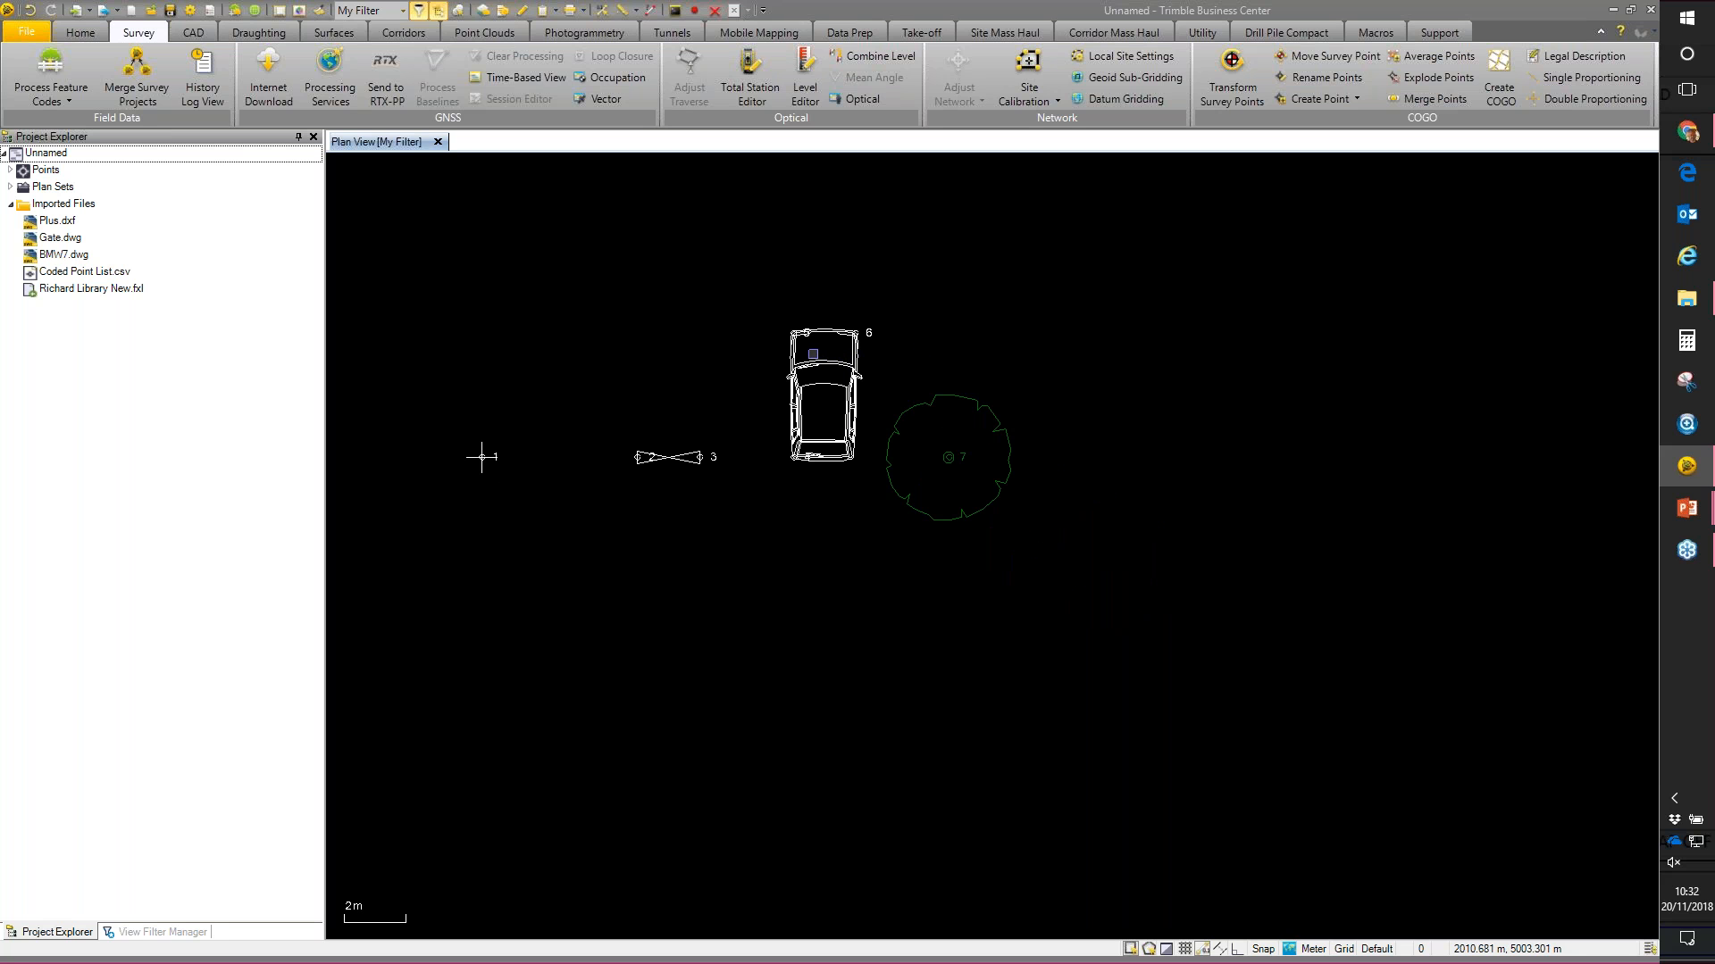
pyautogui.click(154, 931)
pyautogui.click(14, 748)
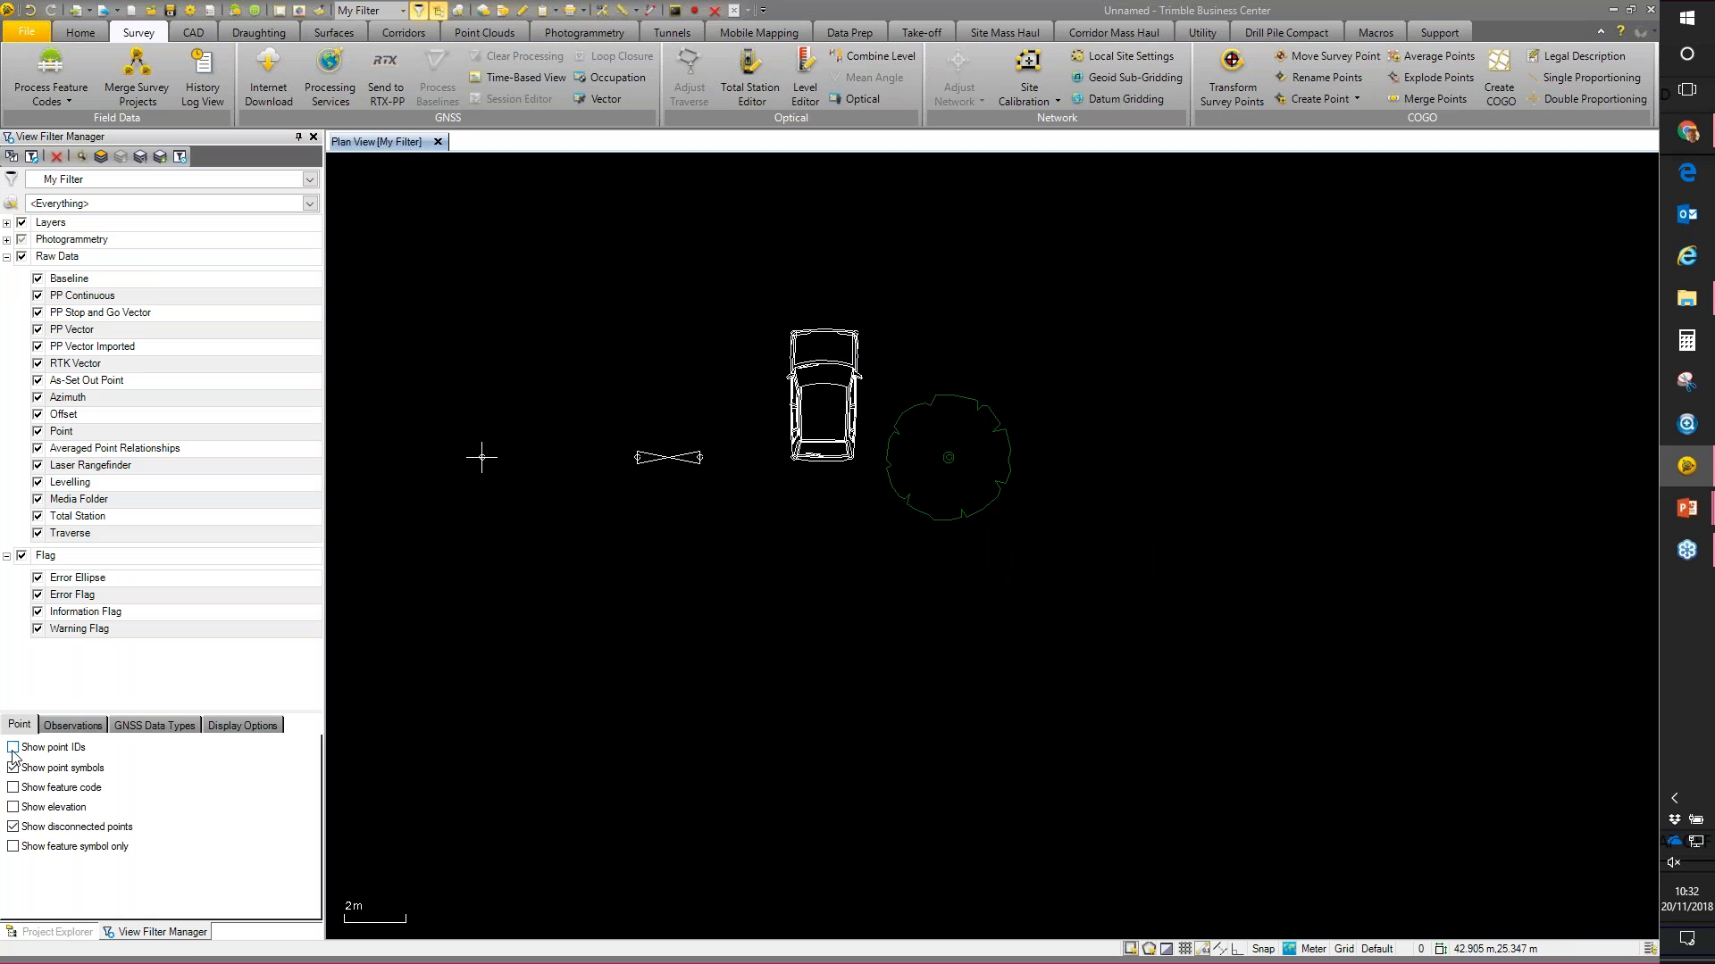
# Step: Explode the BMW7 car block into individual linework and close the Explode command
pyautogui.scroll(2, 723, 375)
pyautogui.moveTo(737, 412); pyautogui.dragTo(614, 330, button='middle')
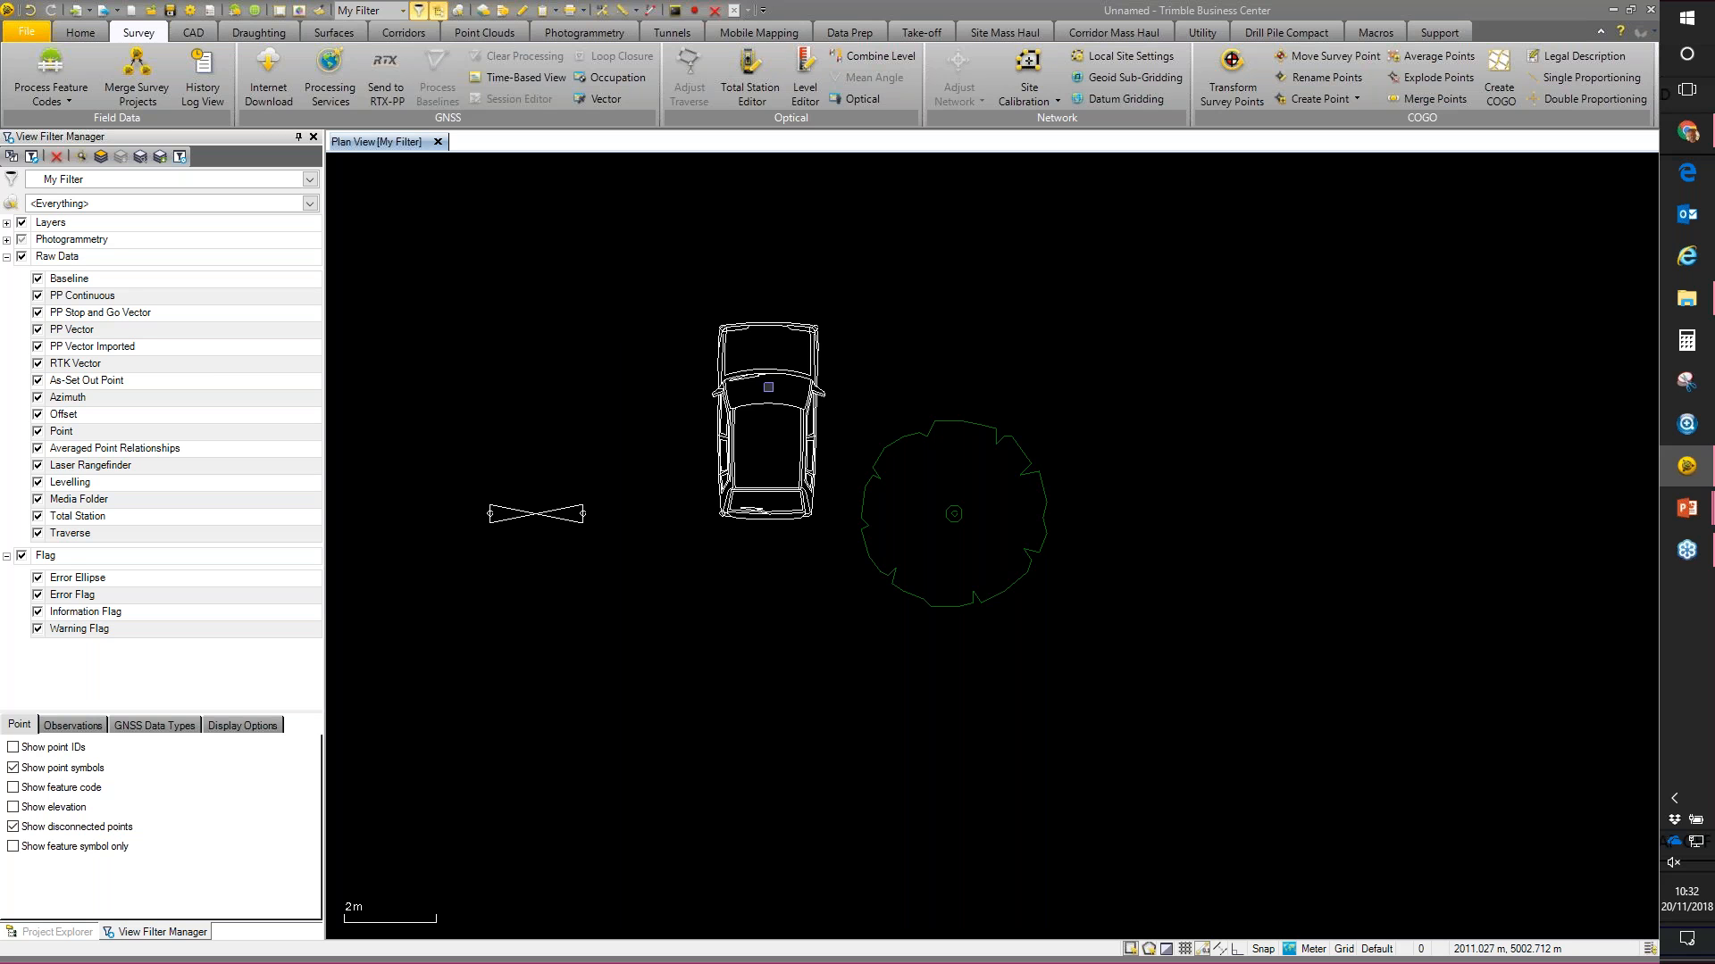
pyautogui.click(771, 376)
pyautogui.moveTo(816, 313); pyautogui.dragTo(934, 396, button='middle')
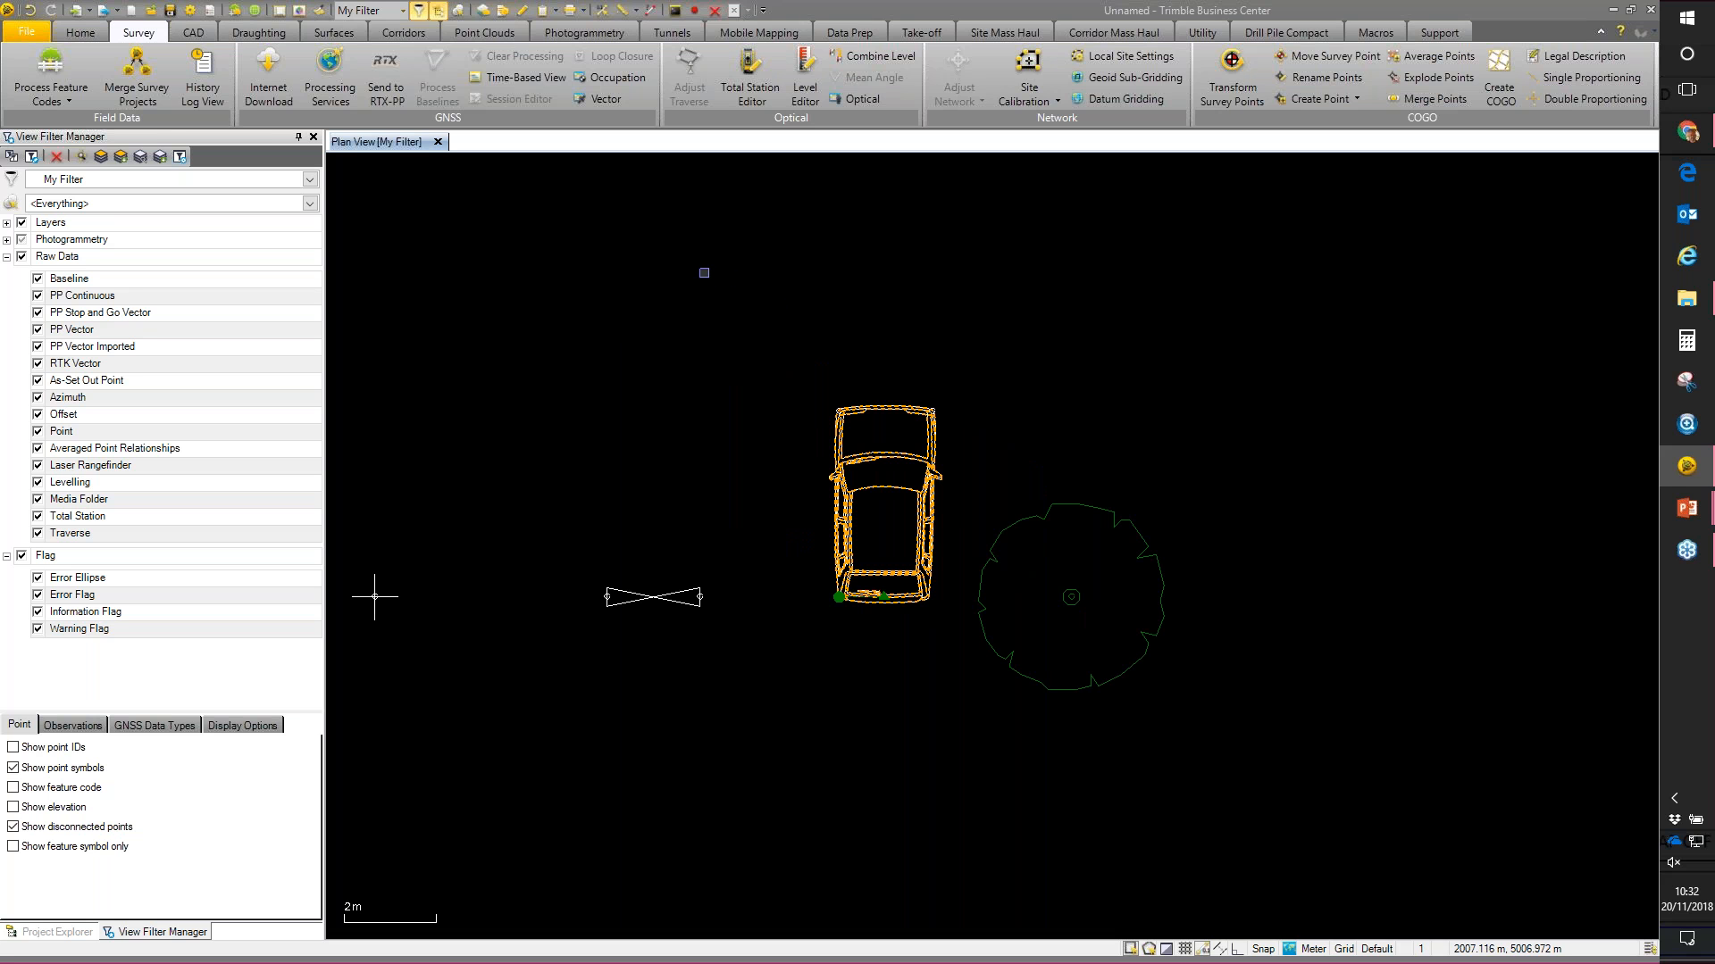
pyautogui.click(192, 33)
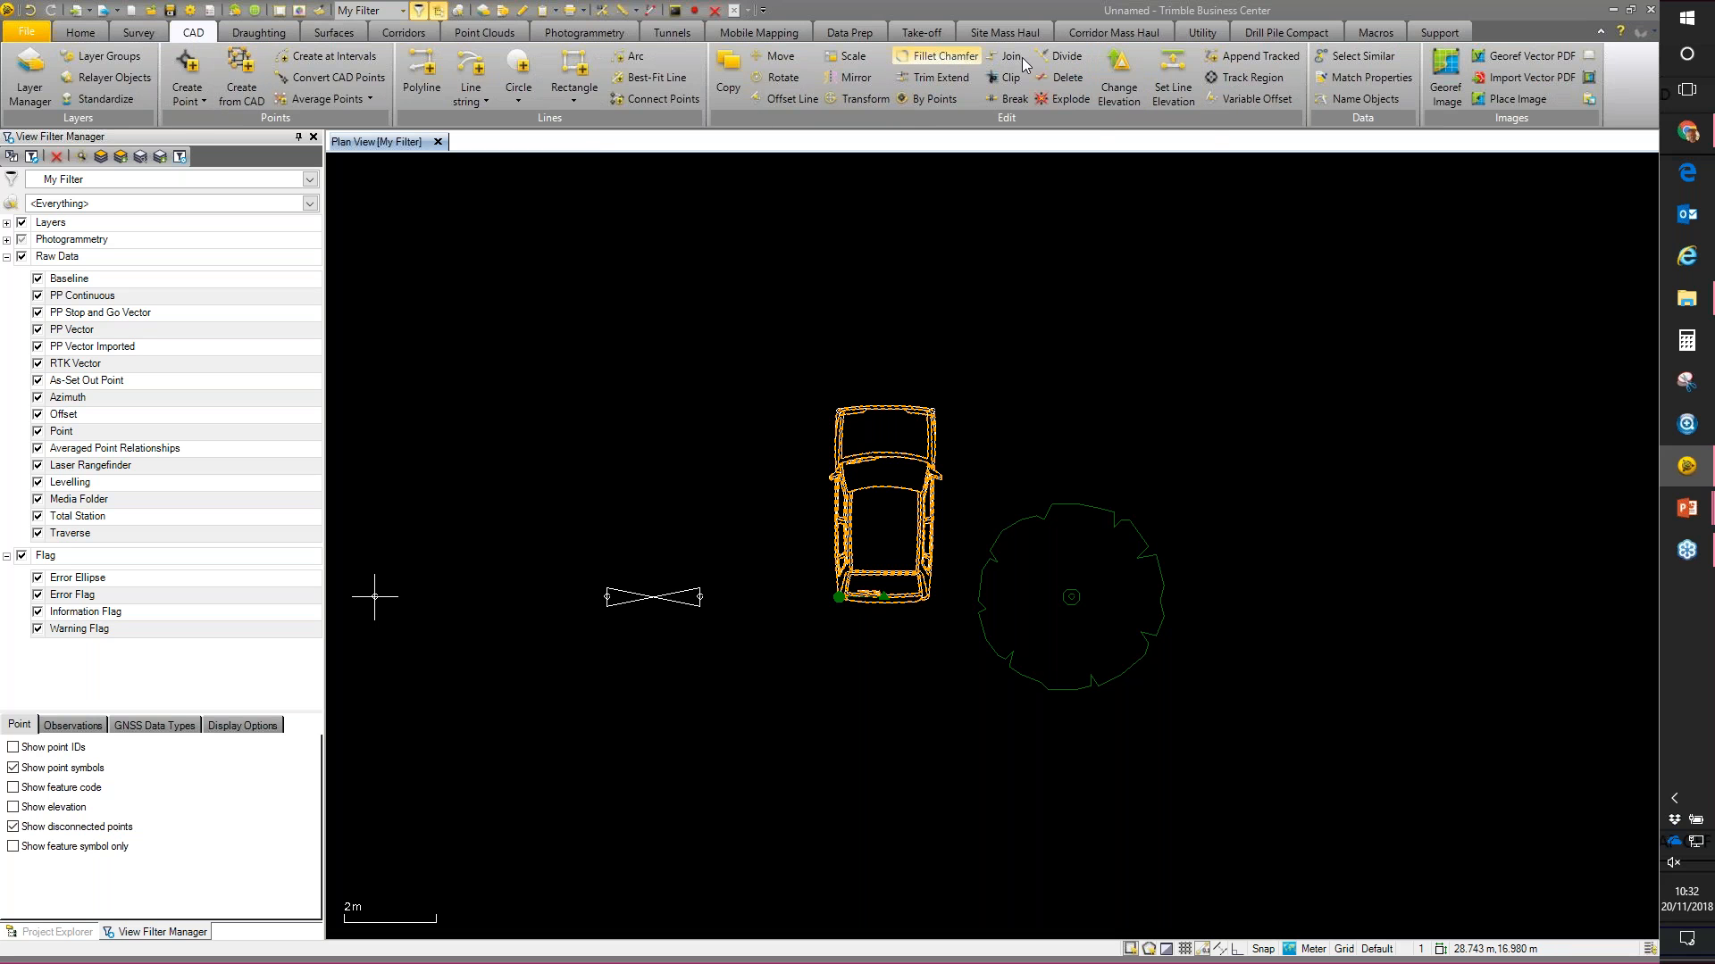
pyautogui.click(1063, 98)
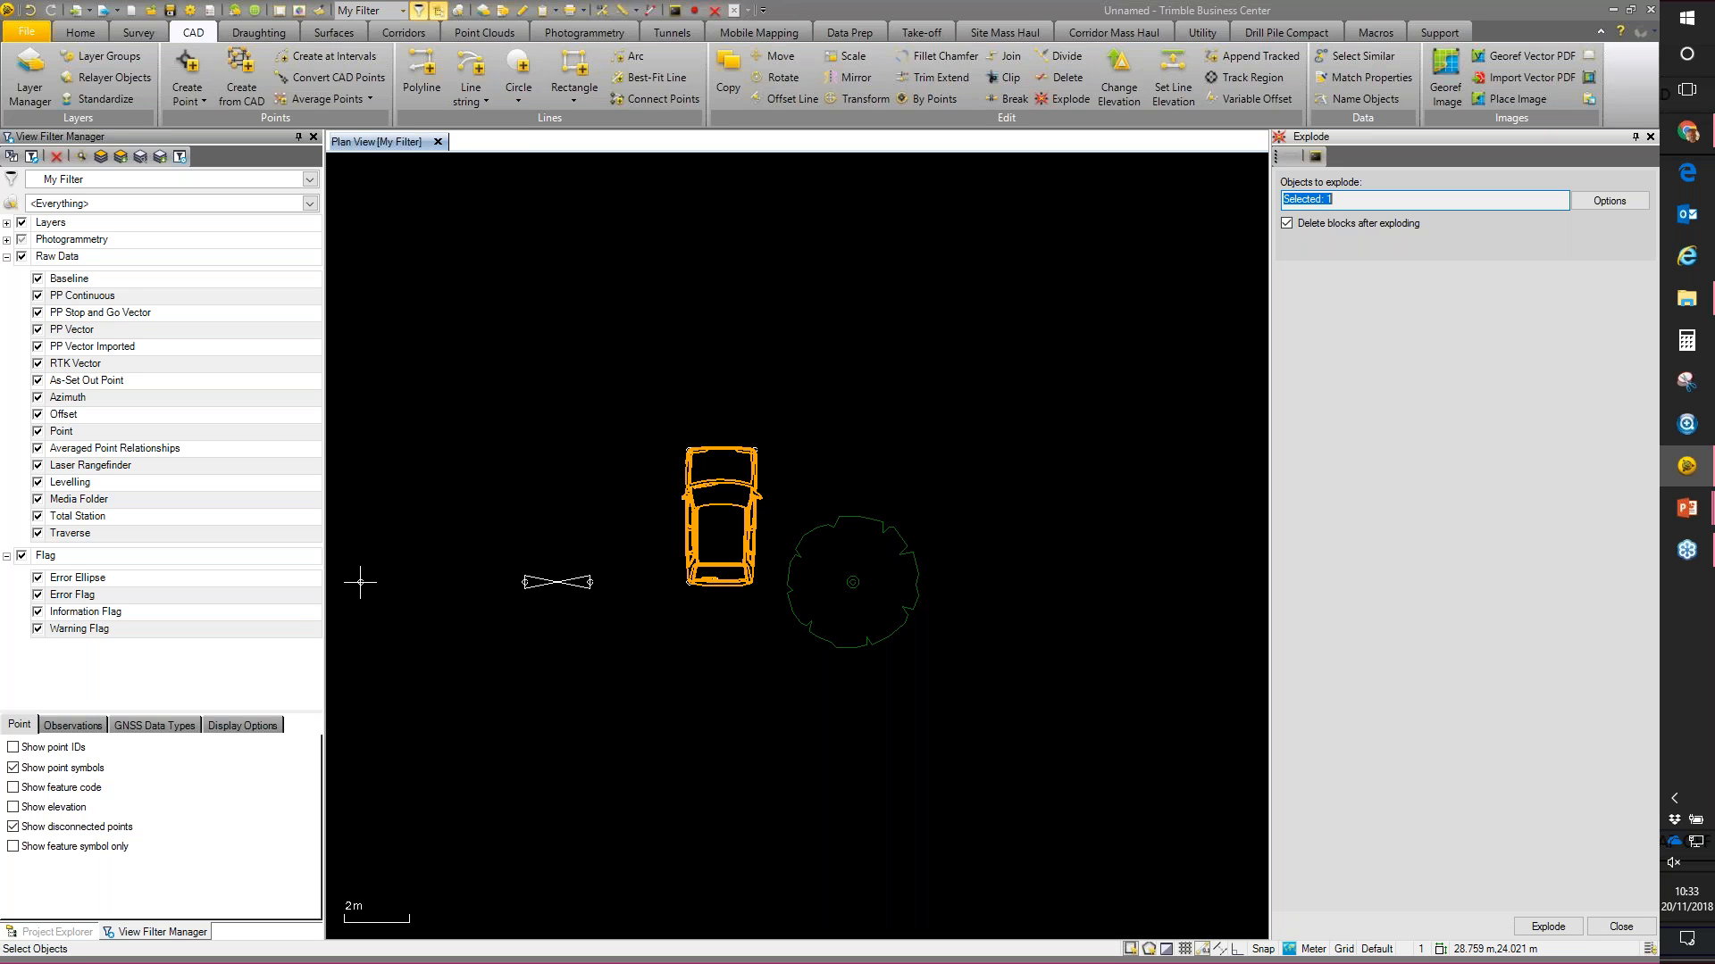
pyautogui.click(1548, 929)
pyautogui.click(1612, 929)
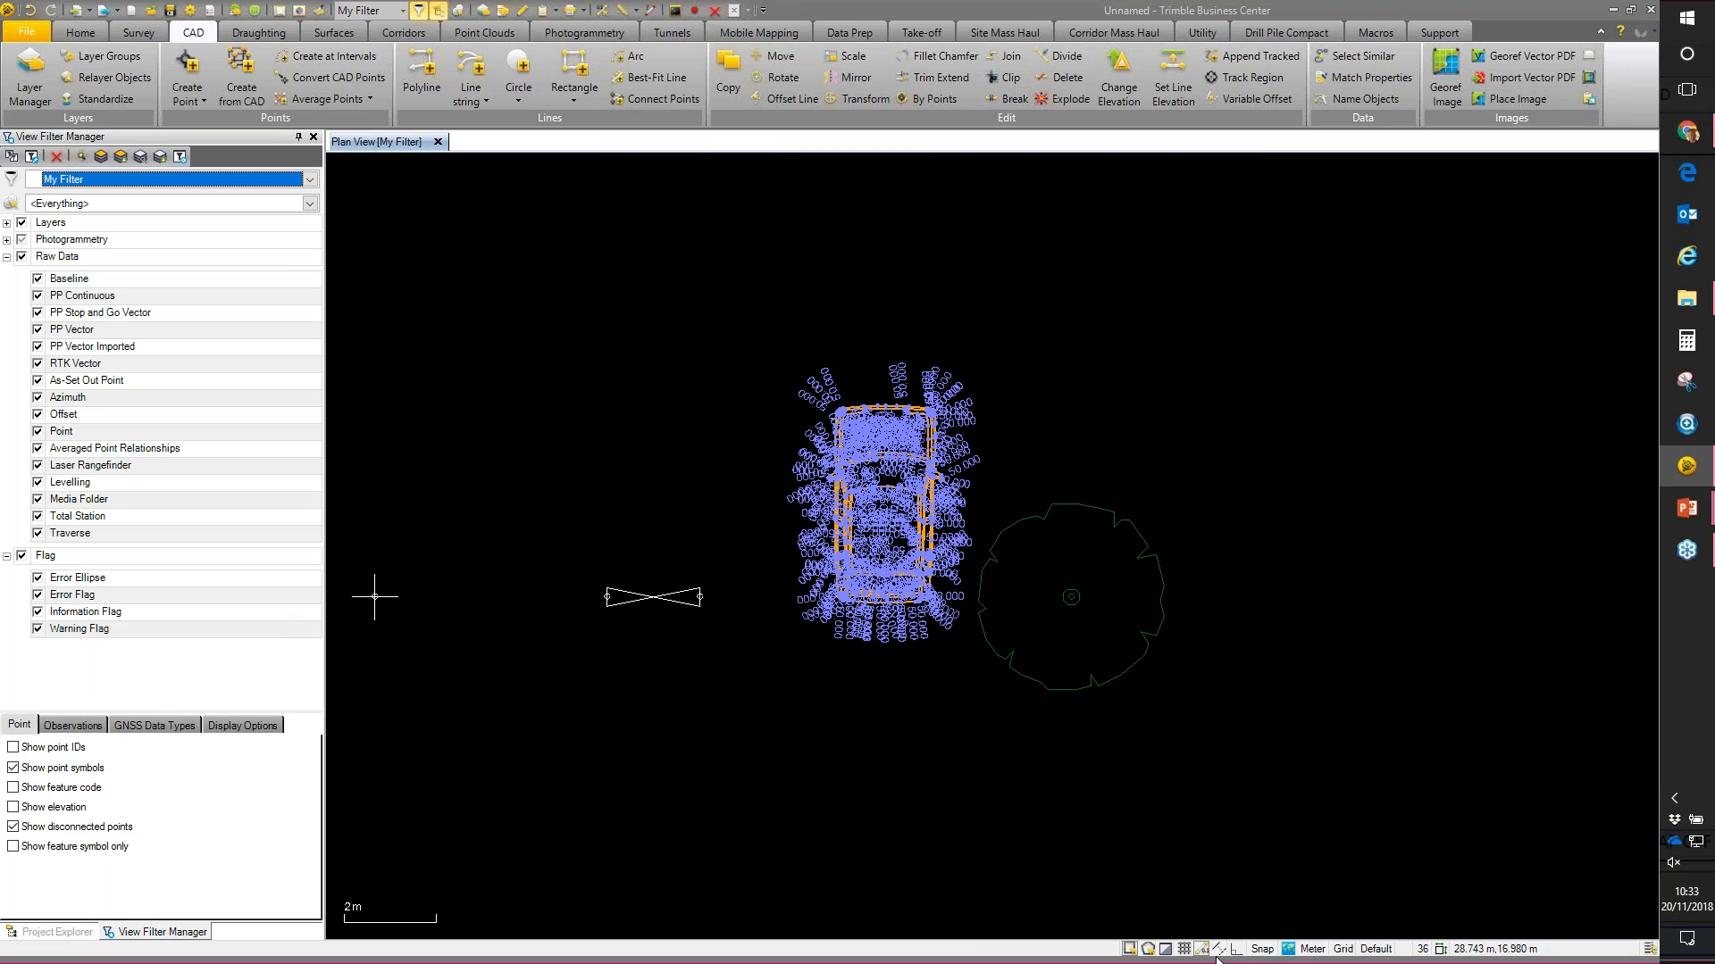
# Step: Turn off the numeric labels on the exploded car's linework and check one of its lines as a separate object
pyautogui.click(1205, 951)
pyautogui.scroll(4, 1031, 473)
pyautogui.scroll(1, 1012, 437)
pyautogui.moveTo(1036, 442); pyautogui.dragTo(885, 538, button='middle')
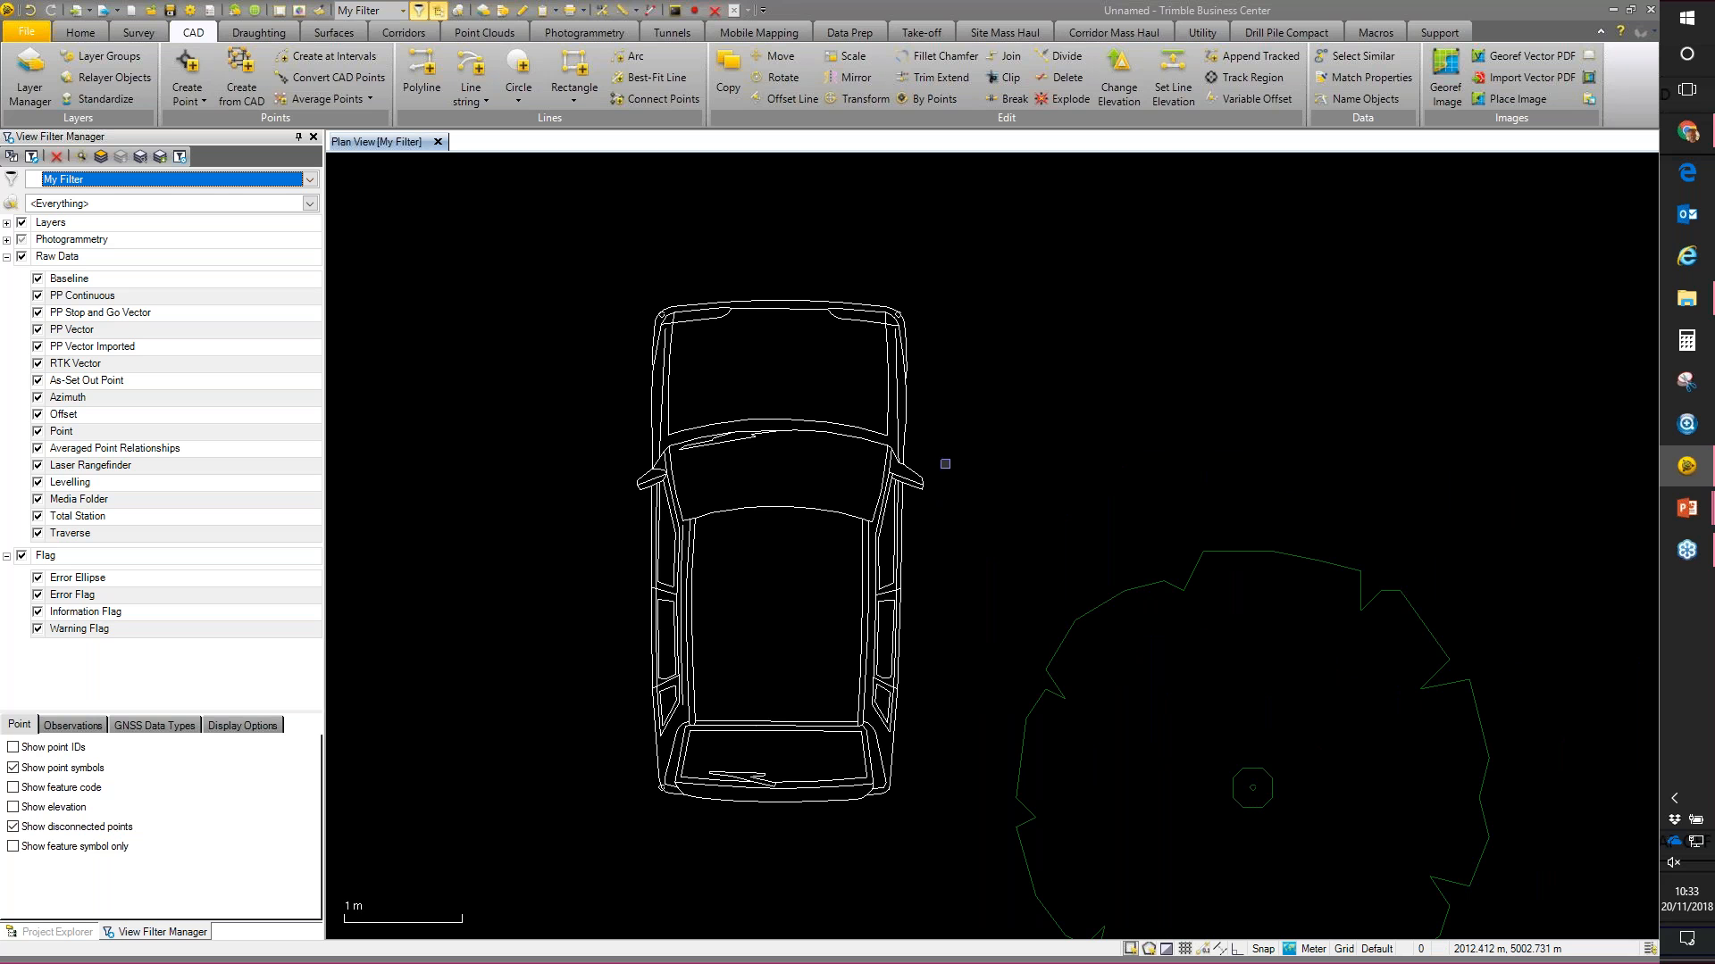
pyautogui.click(832, 509)
pyautogui.click(794, 310)
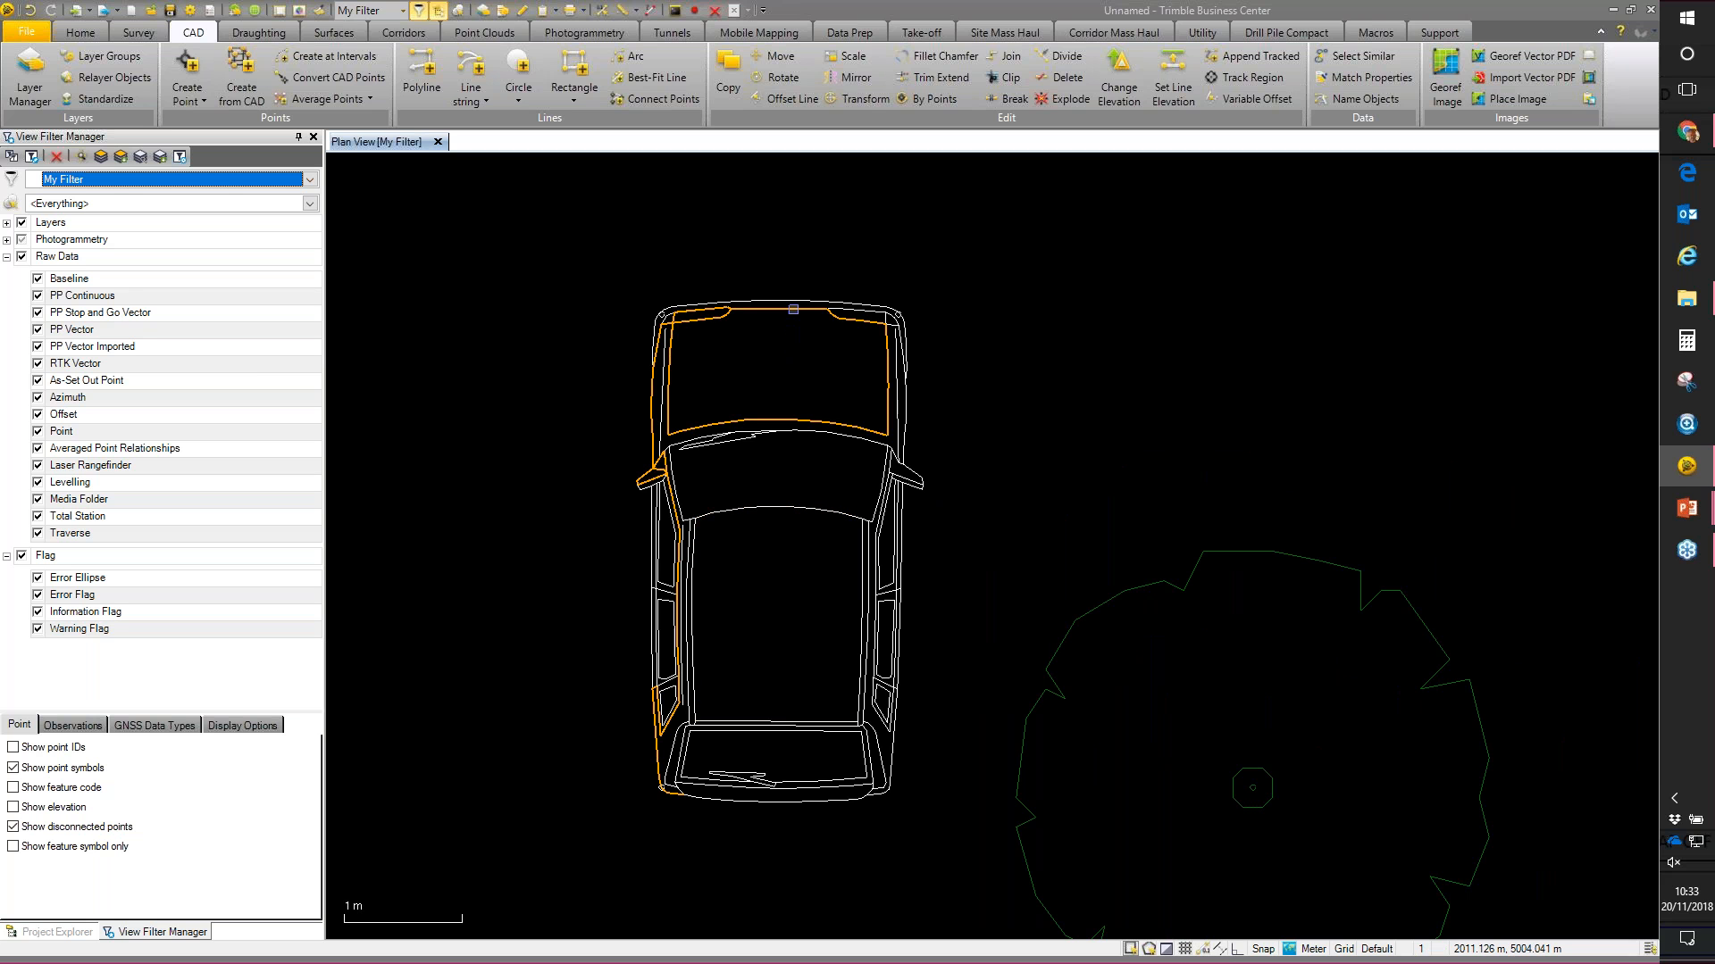
pyautogui.click(992, 381)
pyautogui.moveTo(999, 425); pyautogui.dragTo(1001, 394, button='middle')
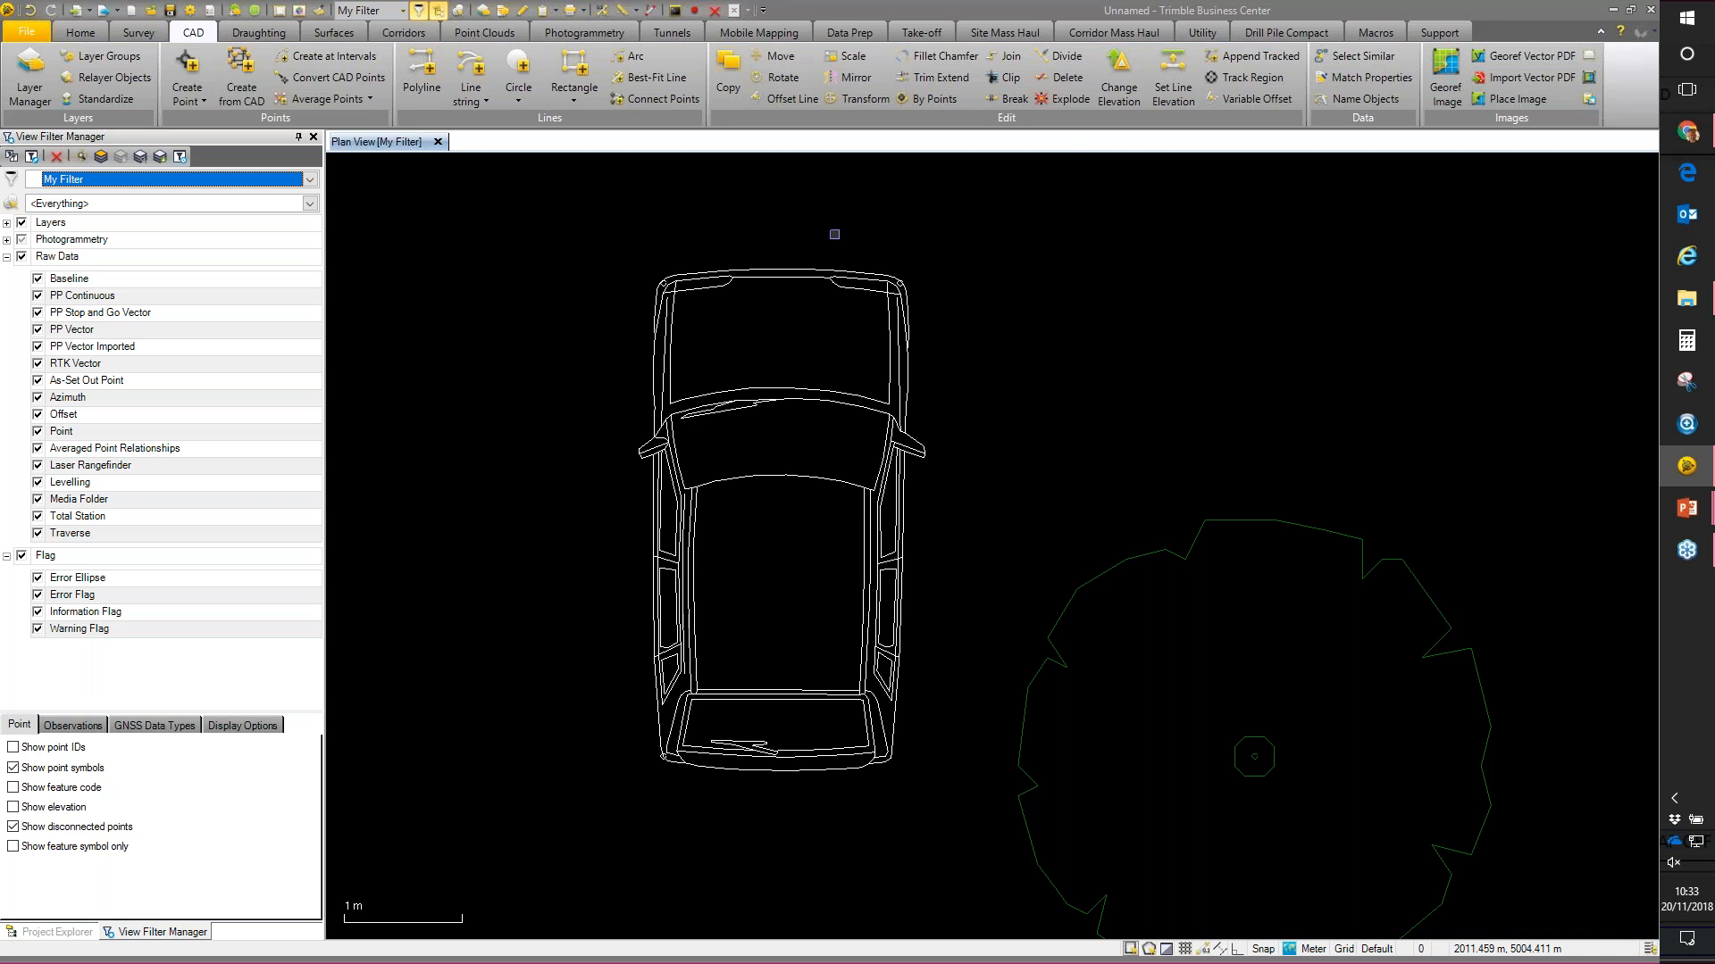
# Step: Convert all the exploded car linework to linestrings with the Convert To Linestring macro, deleting the existing lines
pyautogui.click(1373, 36)
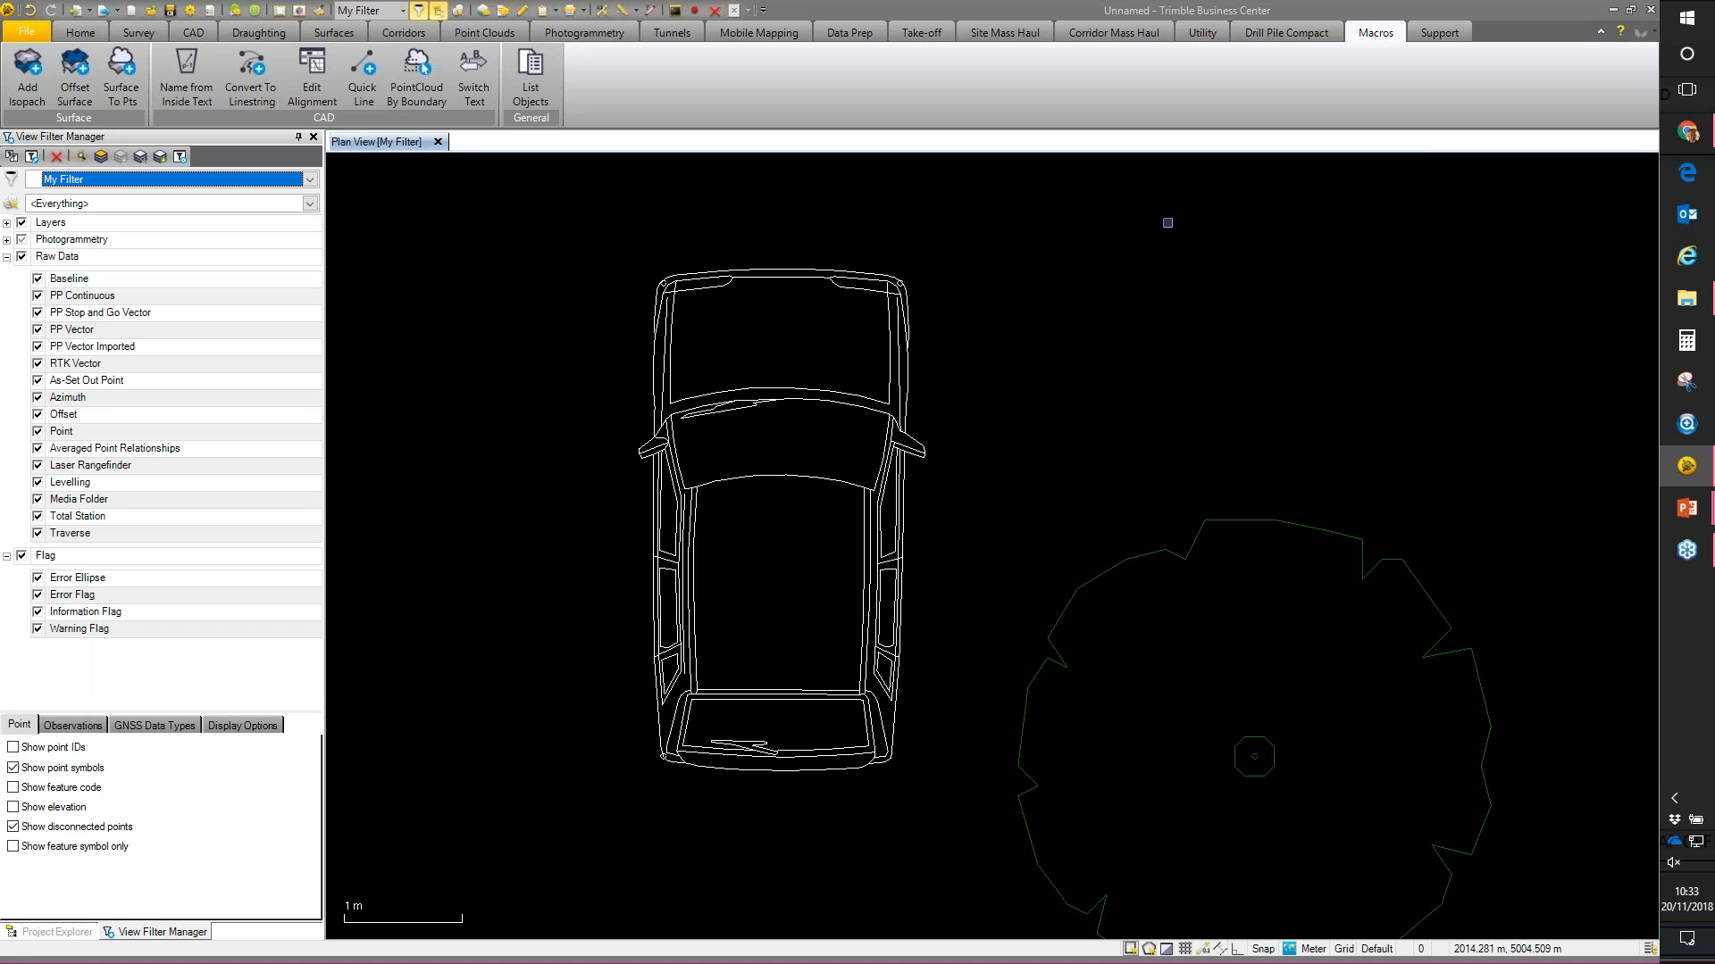
pyautogui.moveTo(610, 239); pyautogui.dragTo(946, 828)
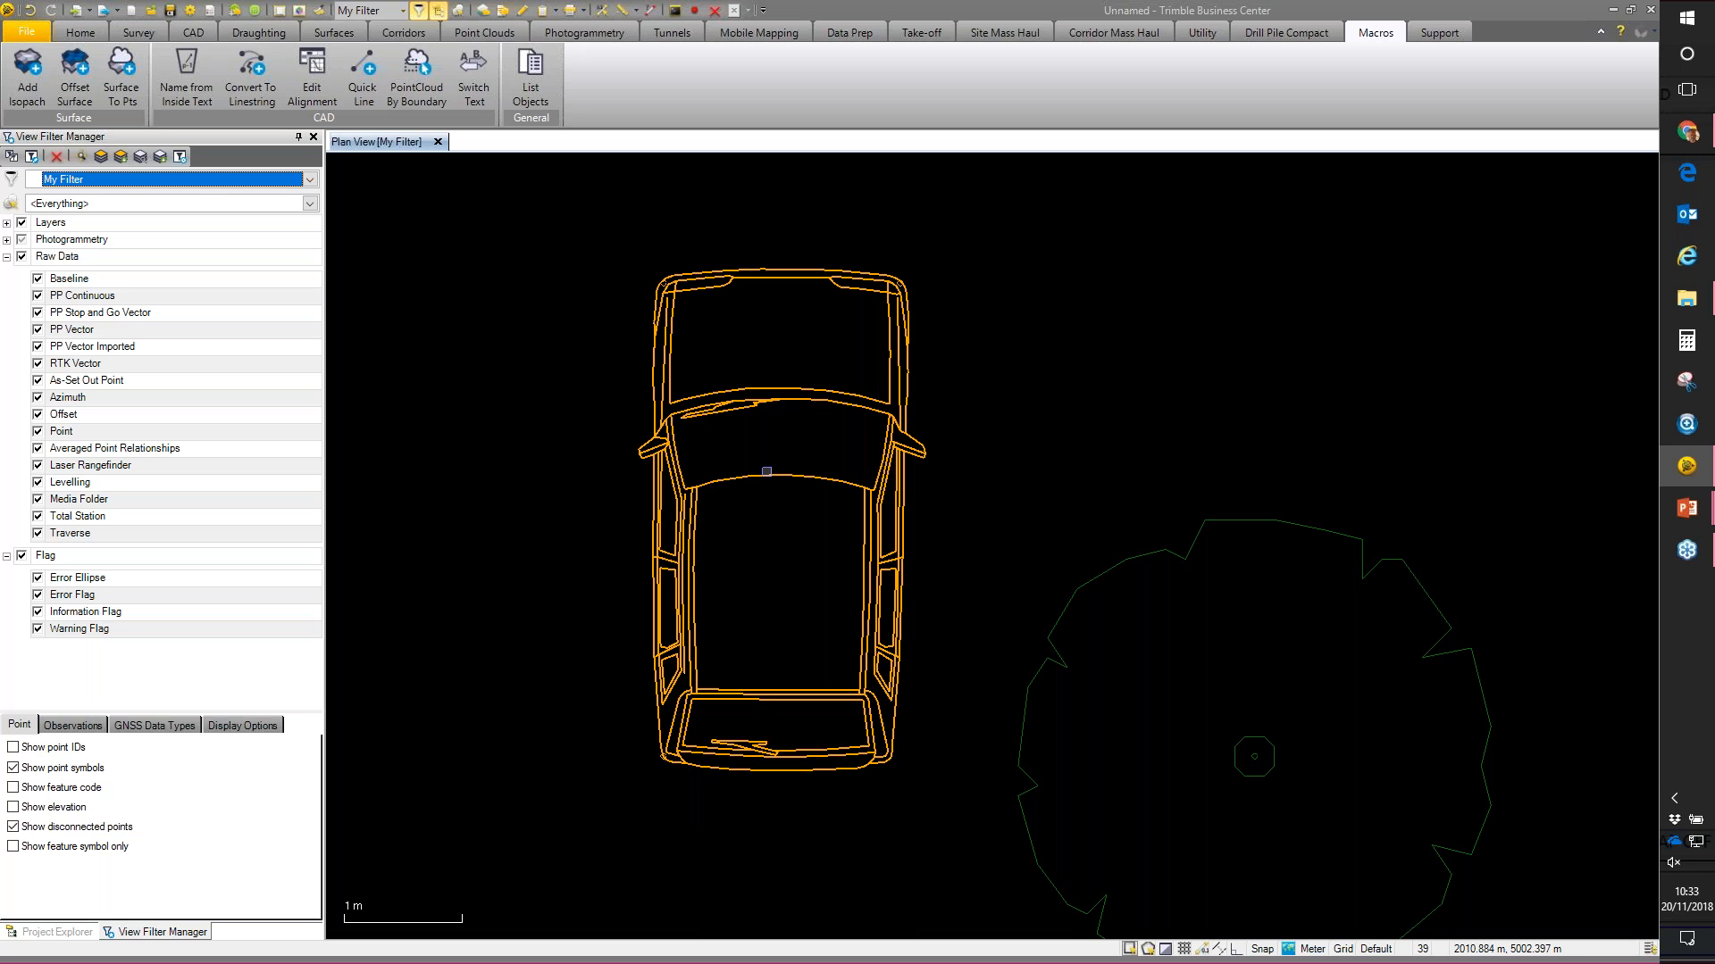
pyautogui.click(284, 109)
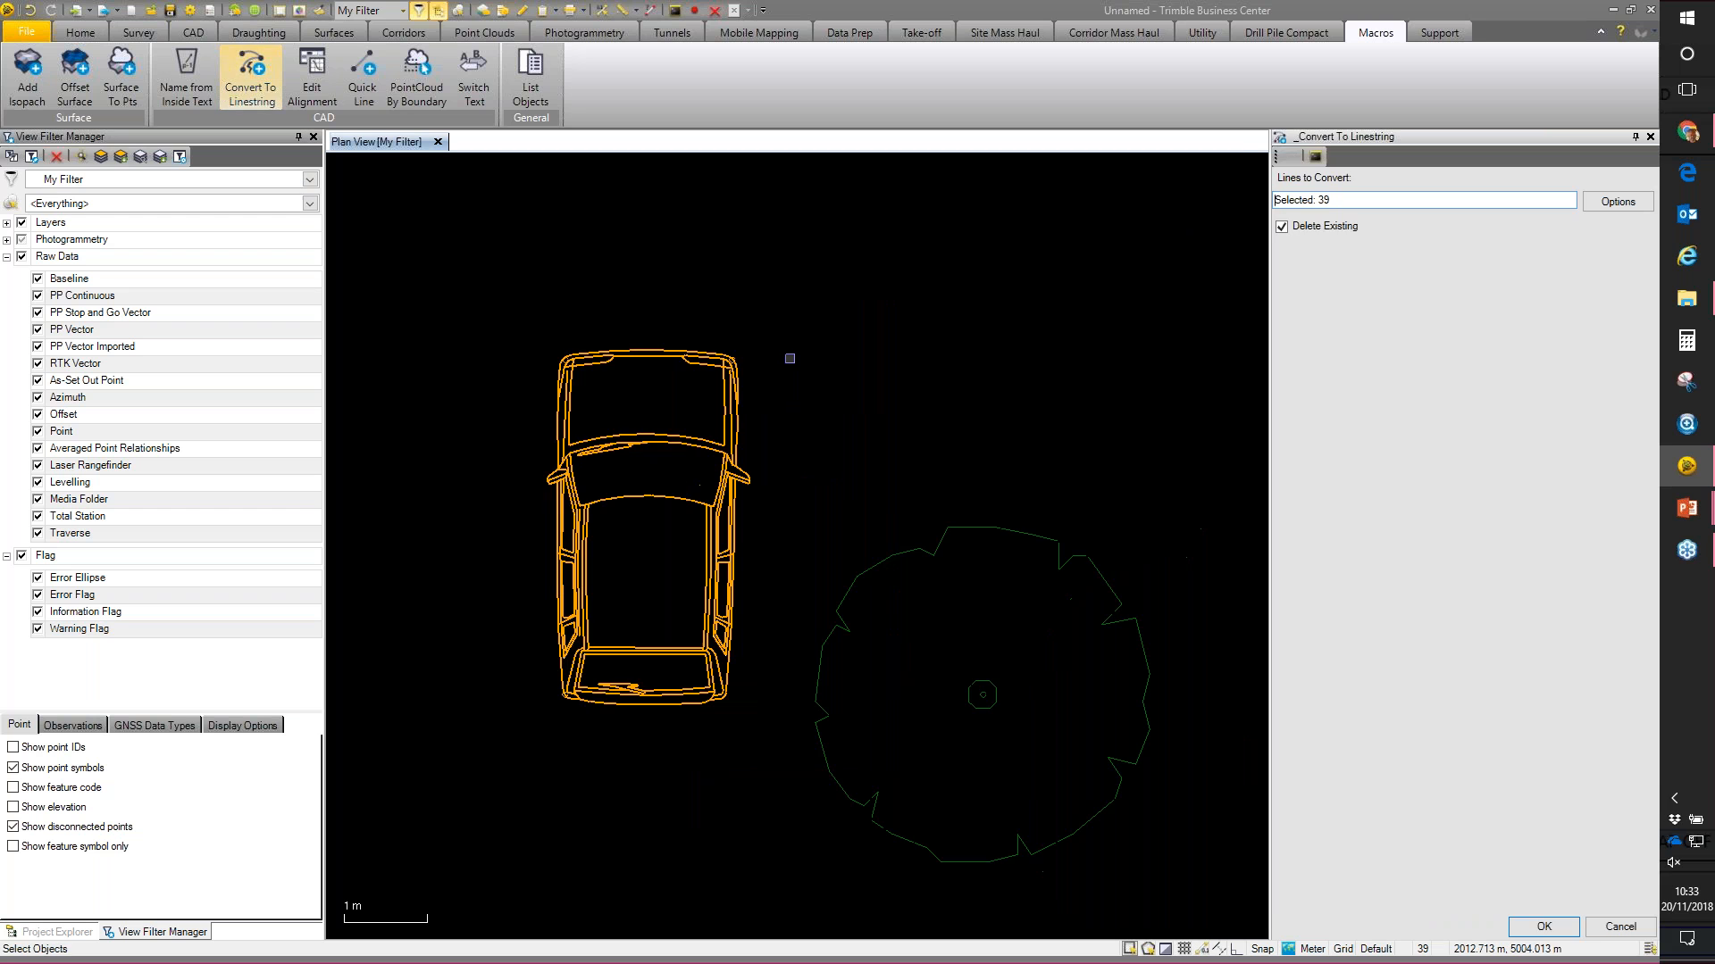
pyautogui.click(1542, 929)
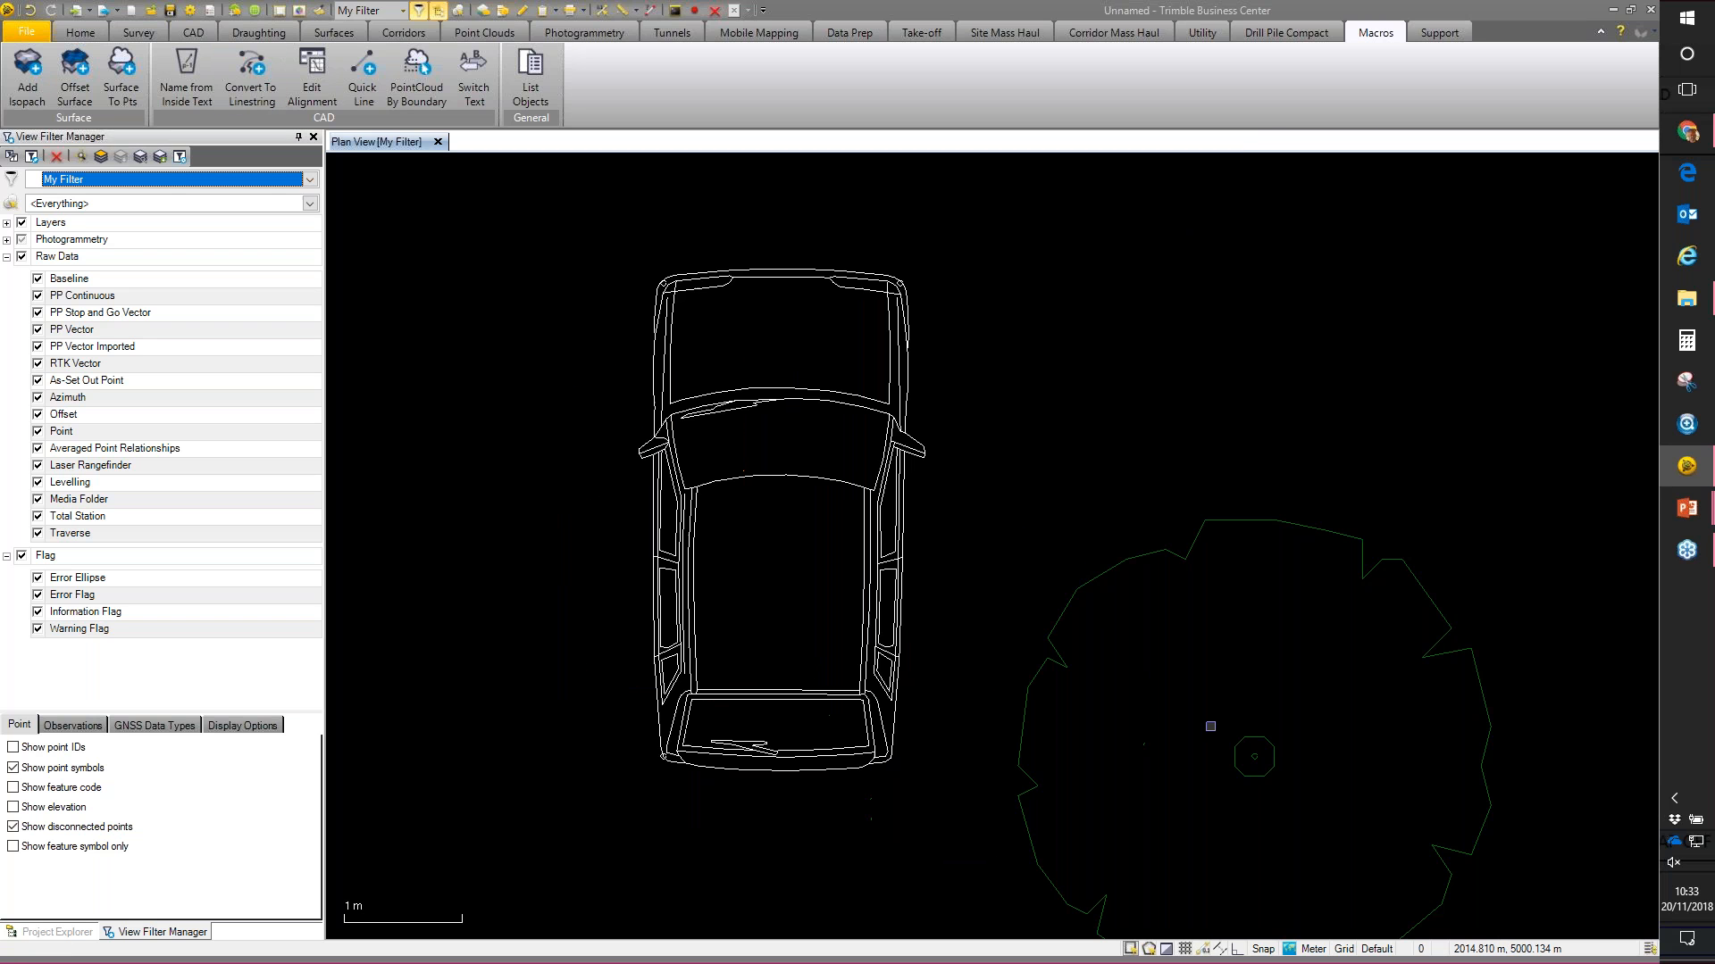
# Step: Pull the bonnet linestring's vertices inwards at the car's front right corner to form a dent
pyautogui.click(862, 289)
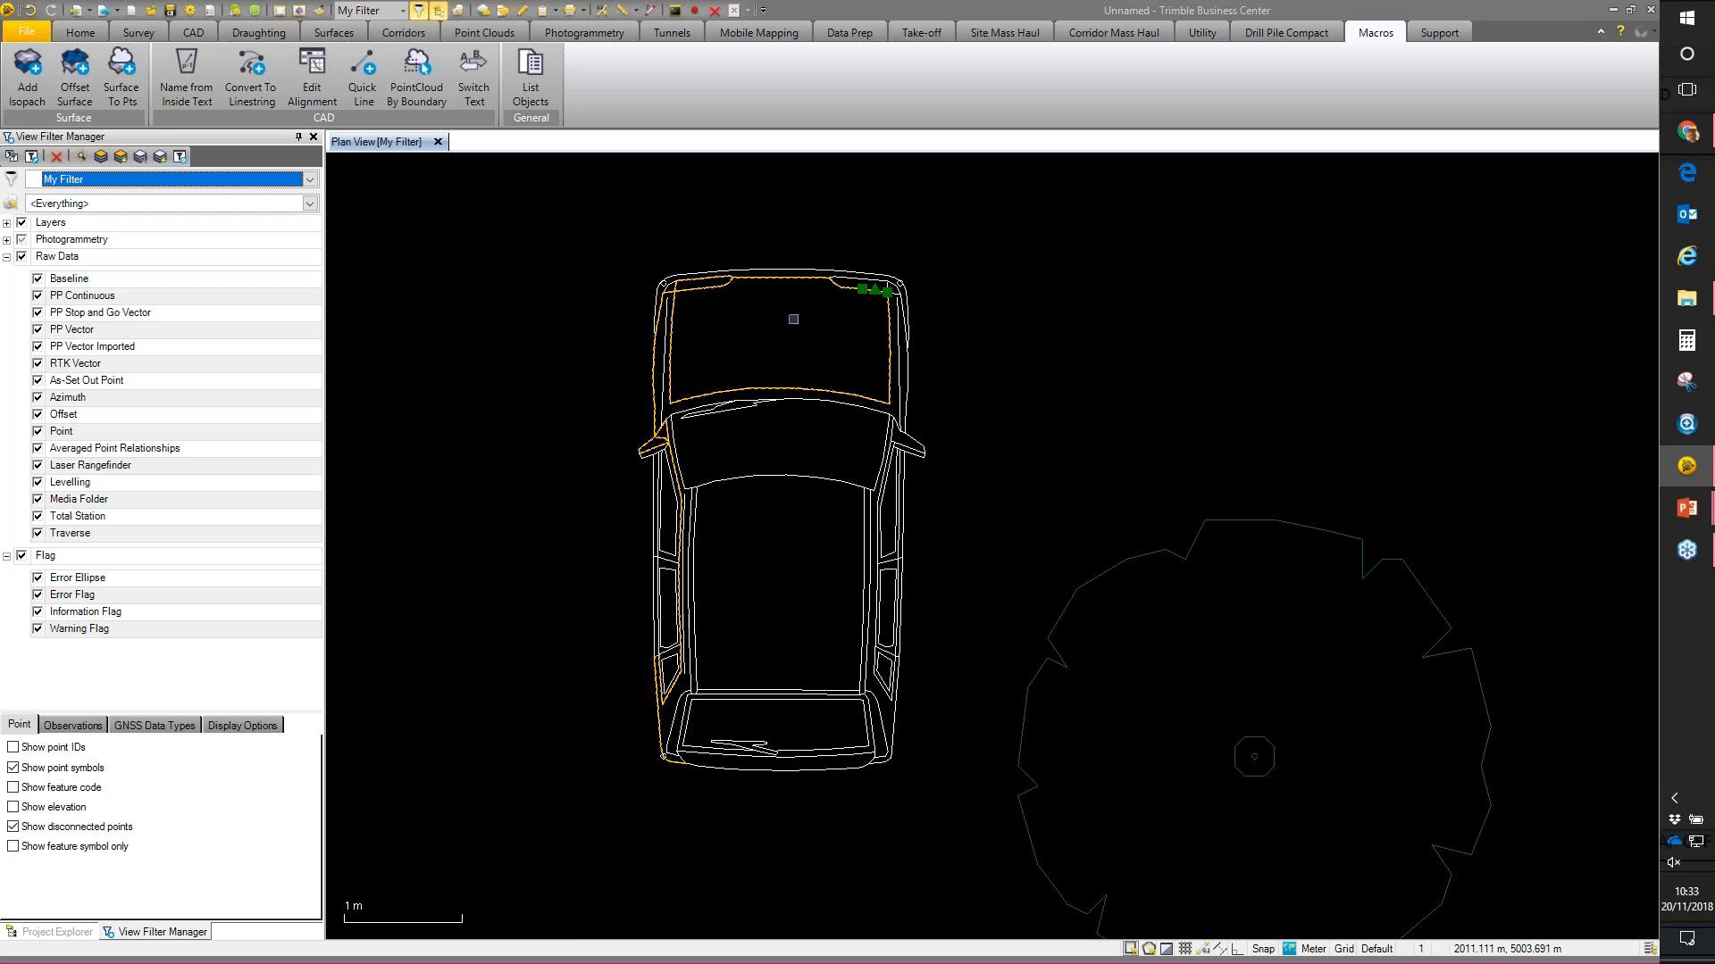
pyautogui.scroll(3, 859, 373)
pyautogui.moveTo(999, 359); pyautogui.dragTo(1078, 446, button='middle')
pyautogui.scroll(3, 1063, 436)
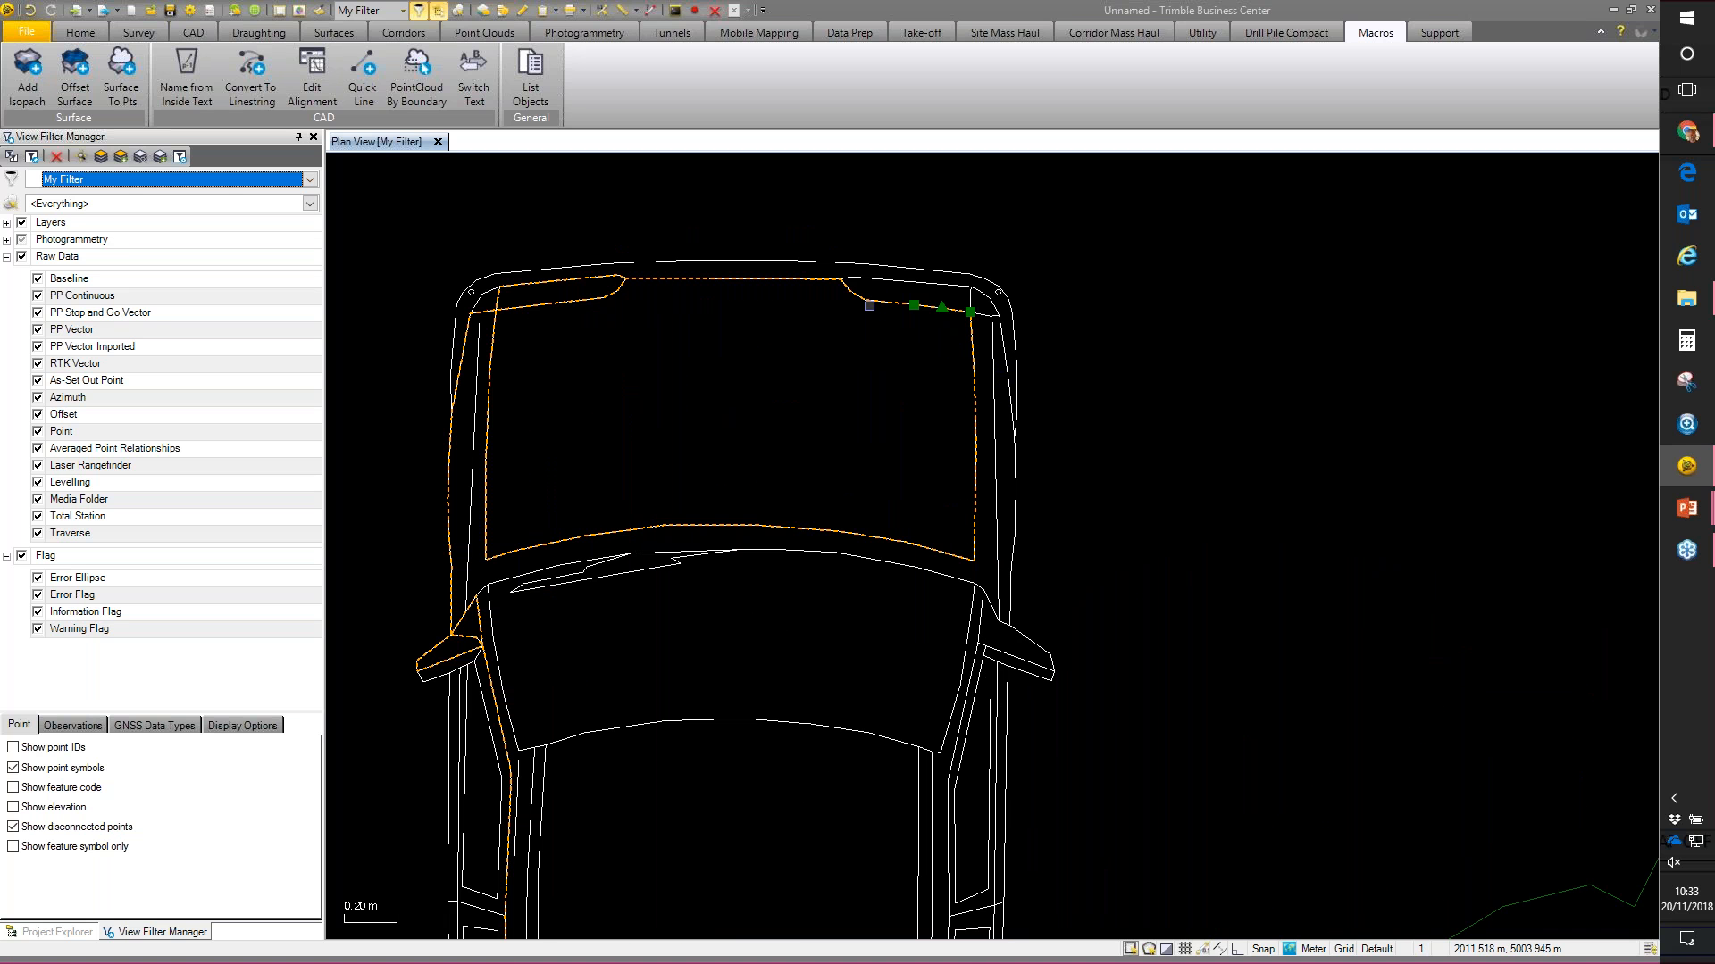
pyautogui.click(874, 279)
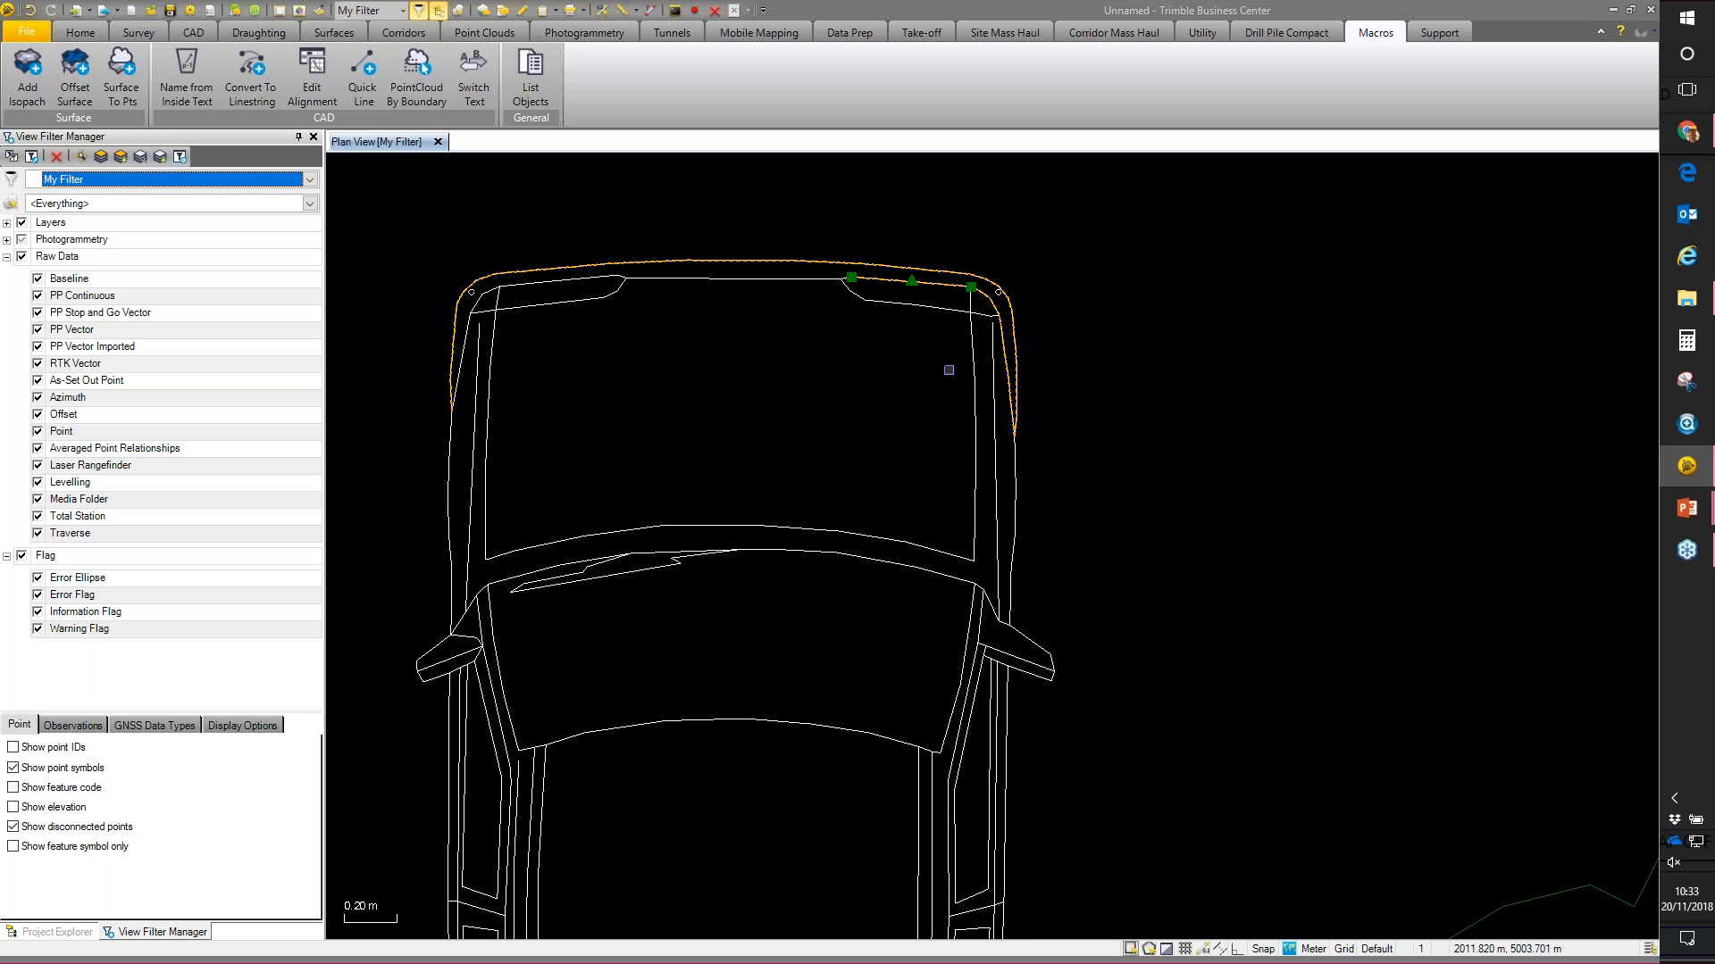
pyautogui.click(933, 307)
pyautogui.moveTo(970, 312); pyautogui.dragTo(894, 380)
pyautogui.moveTo(914, 306); pyautogui.dragTo(858, 347)
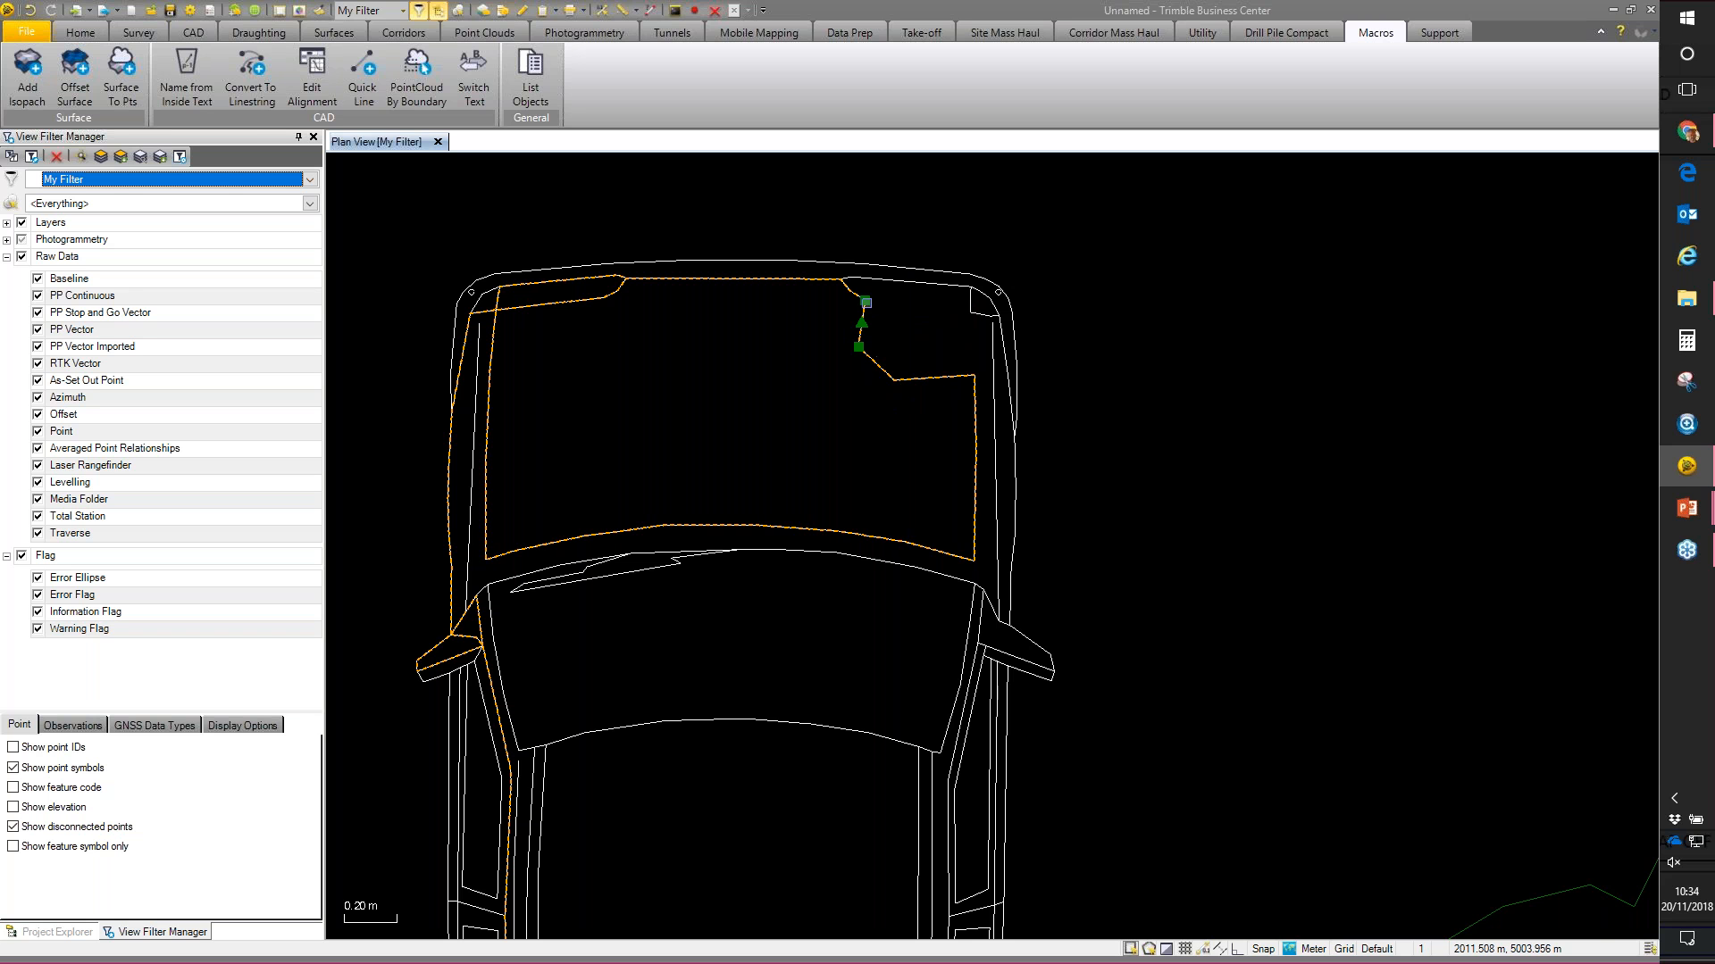
pyautogui.moveTo(866, 303); pyautogui.dragTo(911, 299)
pyautogui.click(840, 279)
pyautogui.click(860, 291)
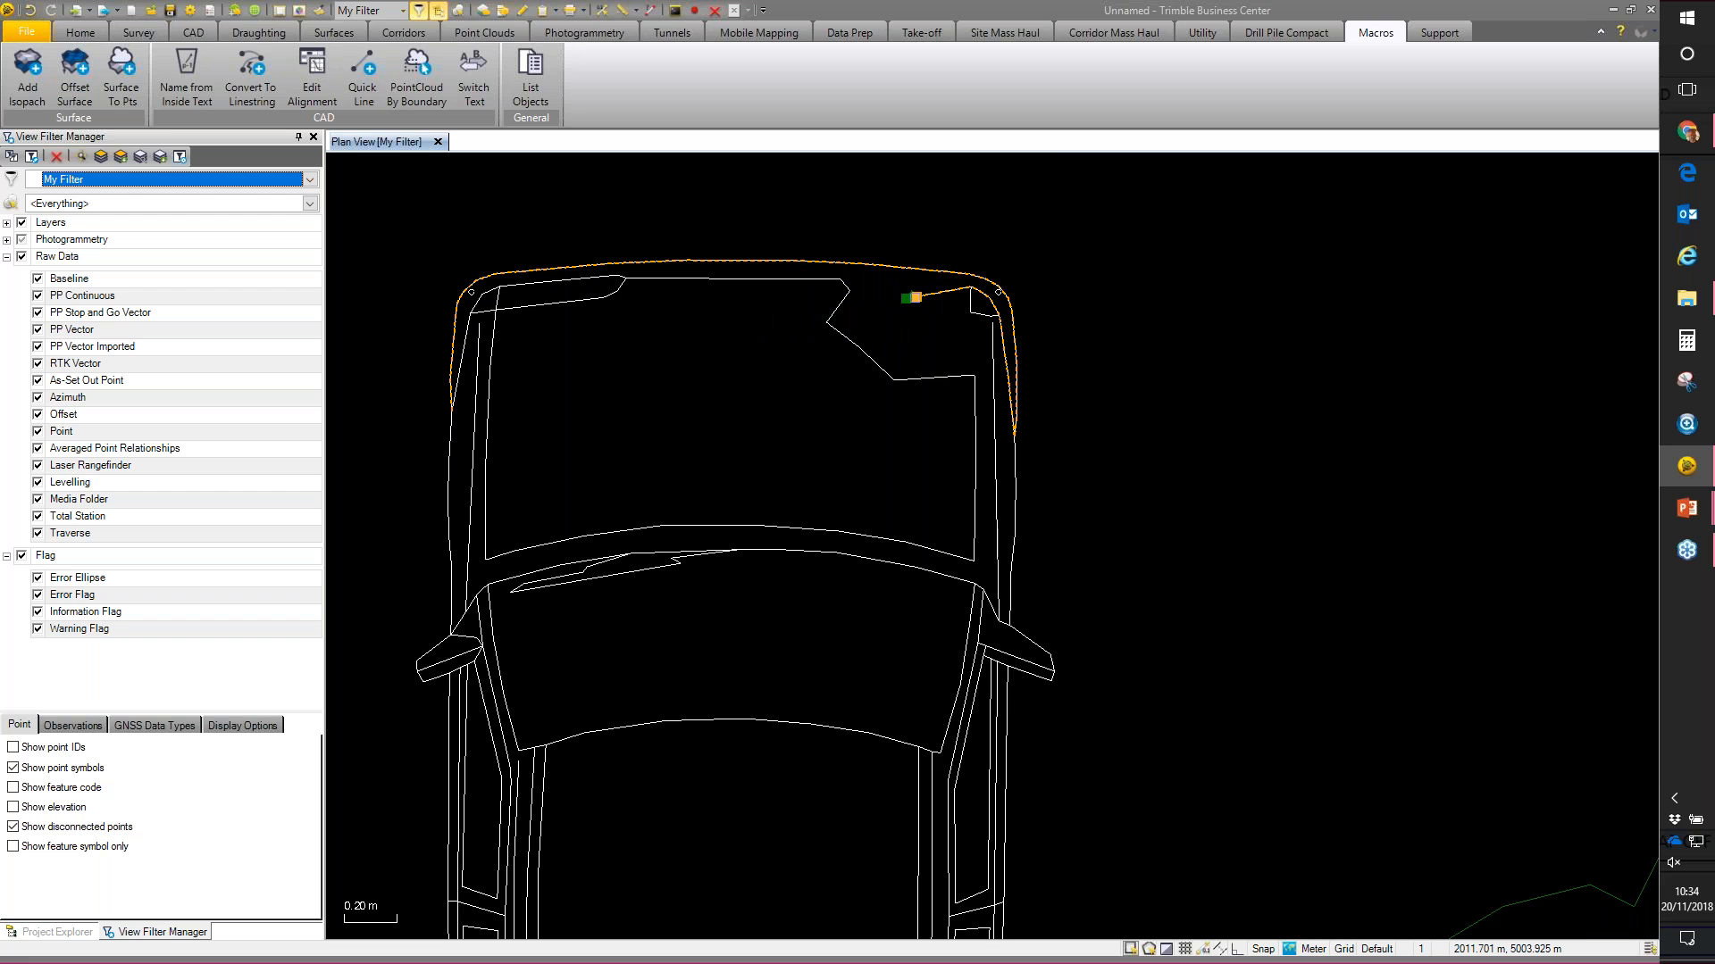
# Step: Edit the outer front bumper linestring and delete its straight segment near the dented corner, closing the line editing commands
pyautogui.rightClick(912, 297)
pyautogui.click(961, 411)
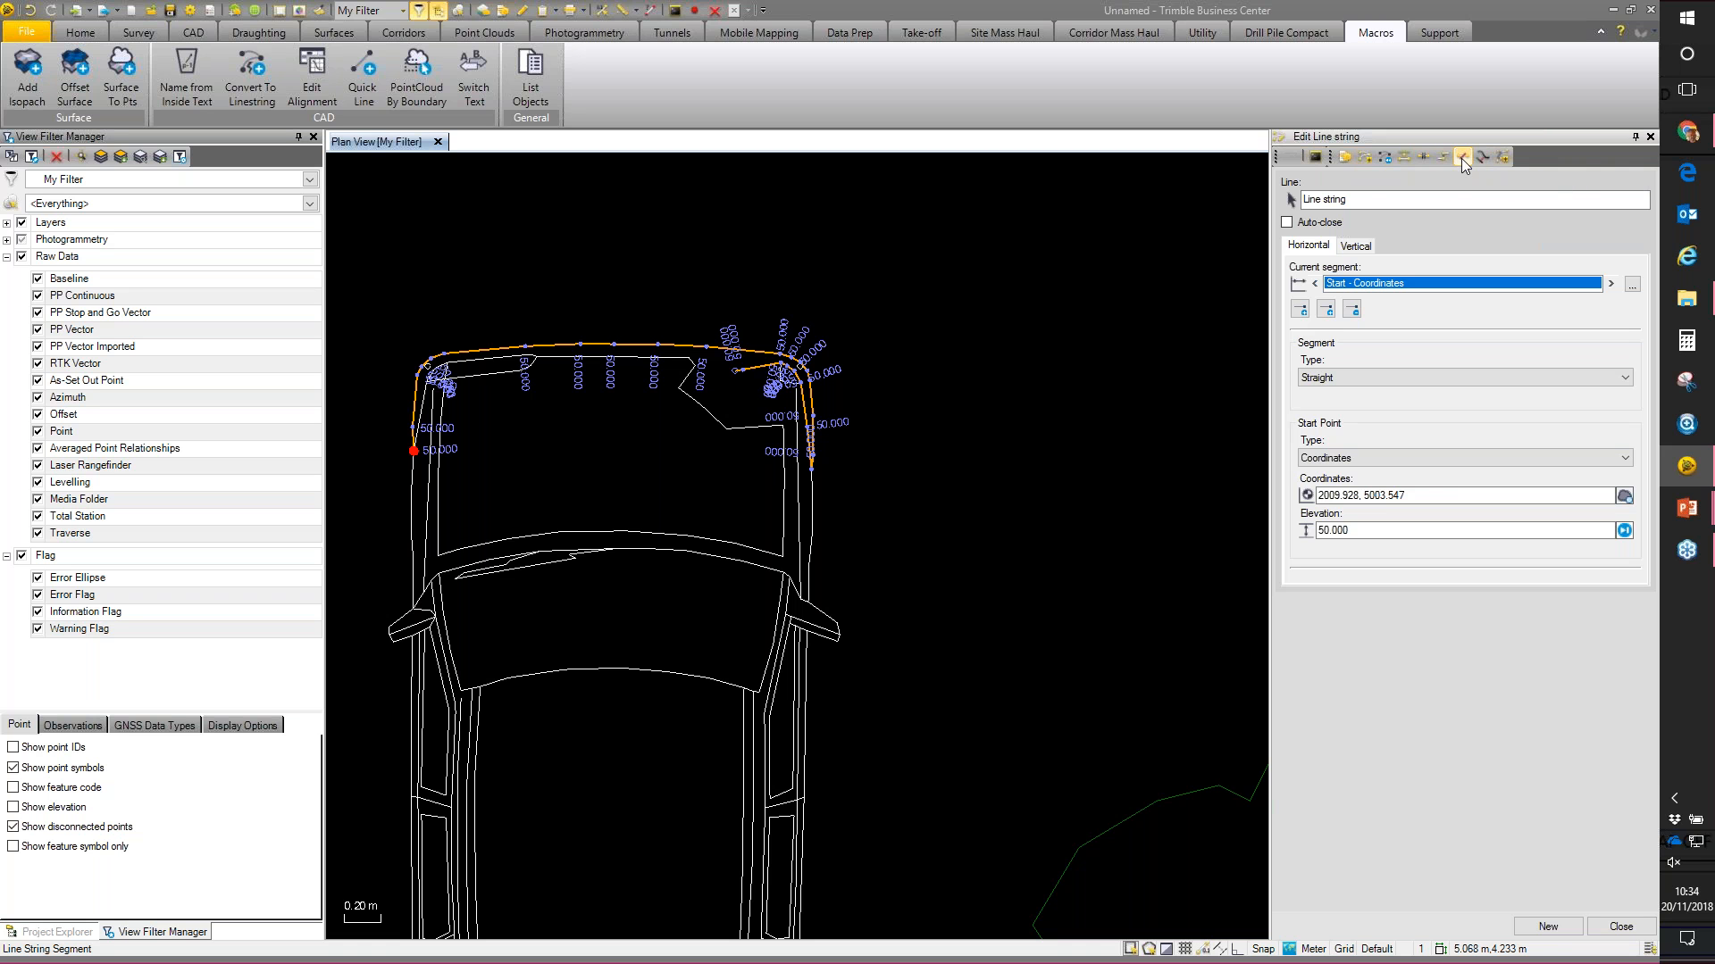
pyautogui.click(1460, 158)
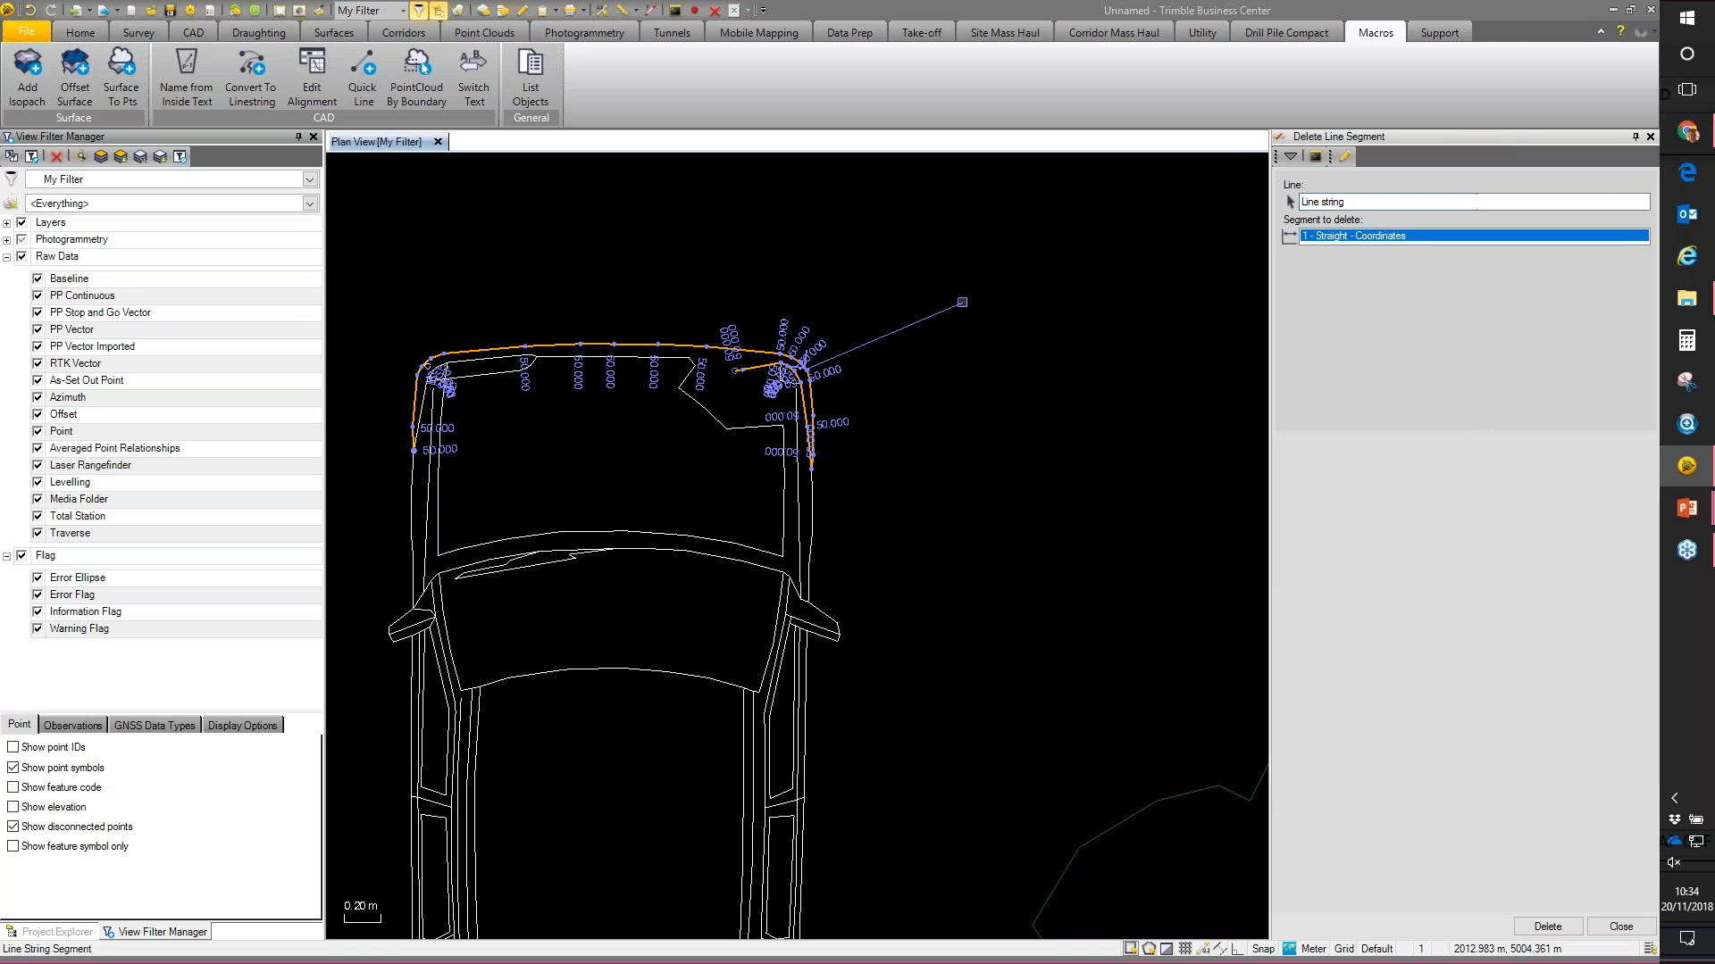
pyautogui.click(748, 369)
pyautogui.scroll(-2, 791, 365)
pyautogui.scroll(2, 792, 365)
pyautogui.click(747, 344)
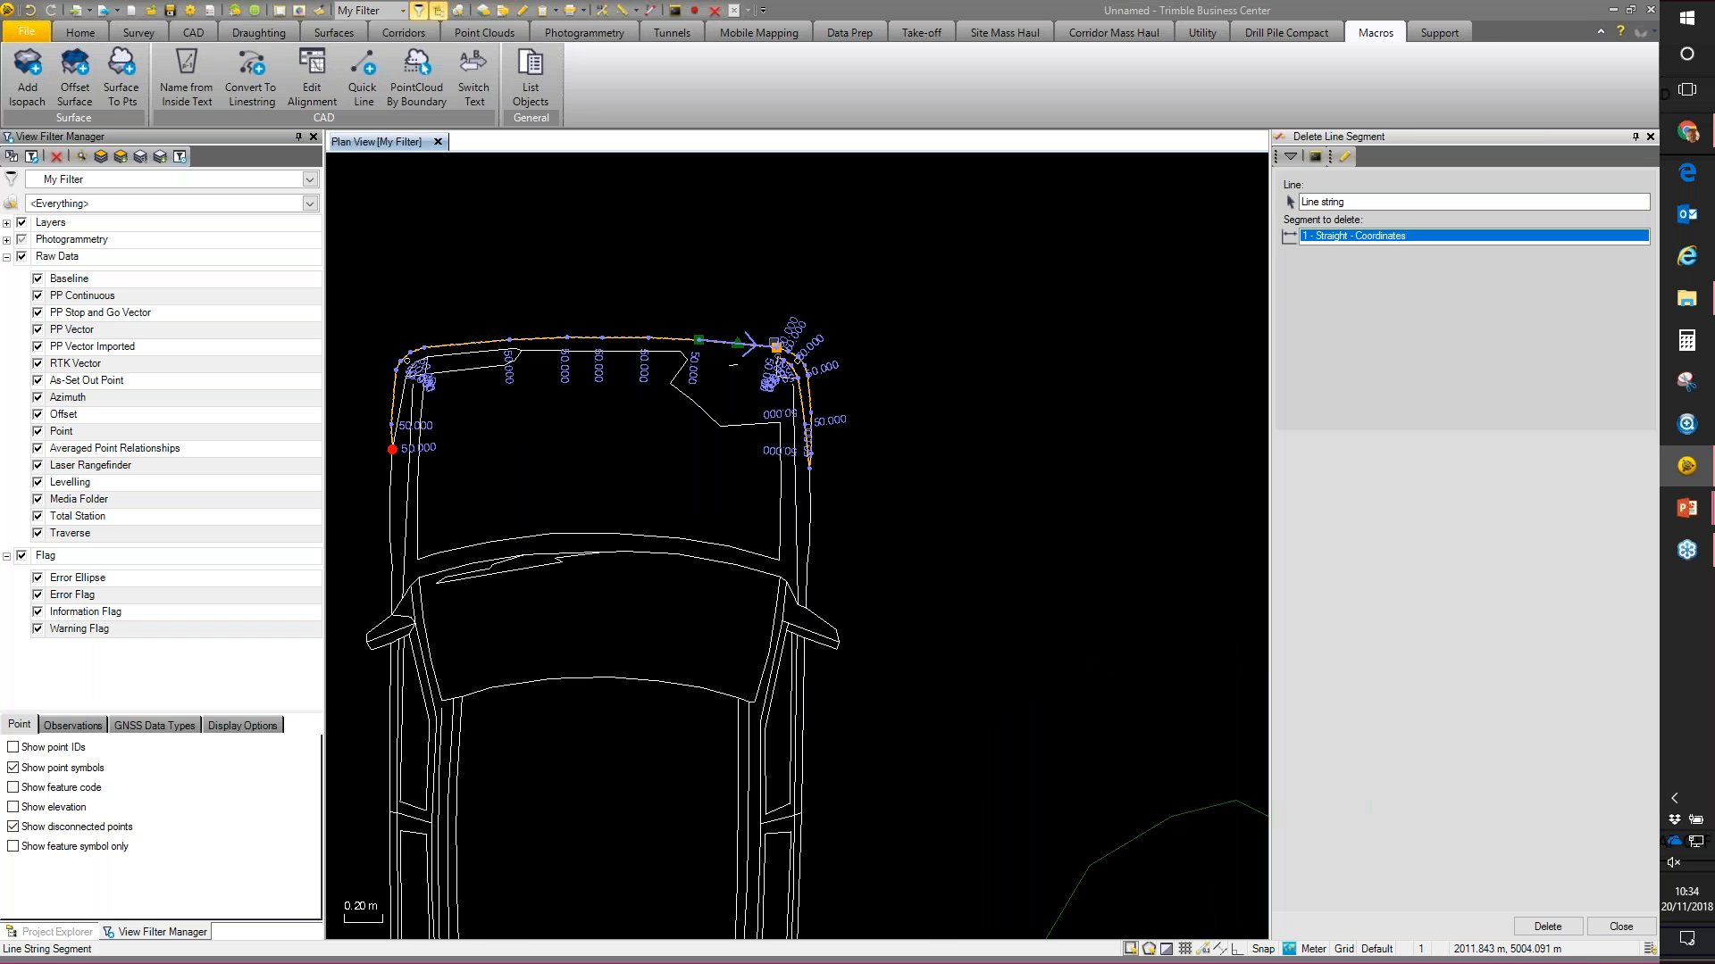
pyautogui.click(1547, 926)
pyautogui.click(1618, 928)
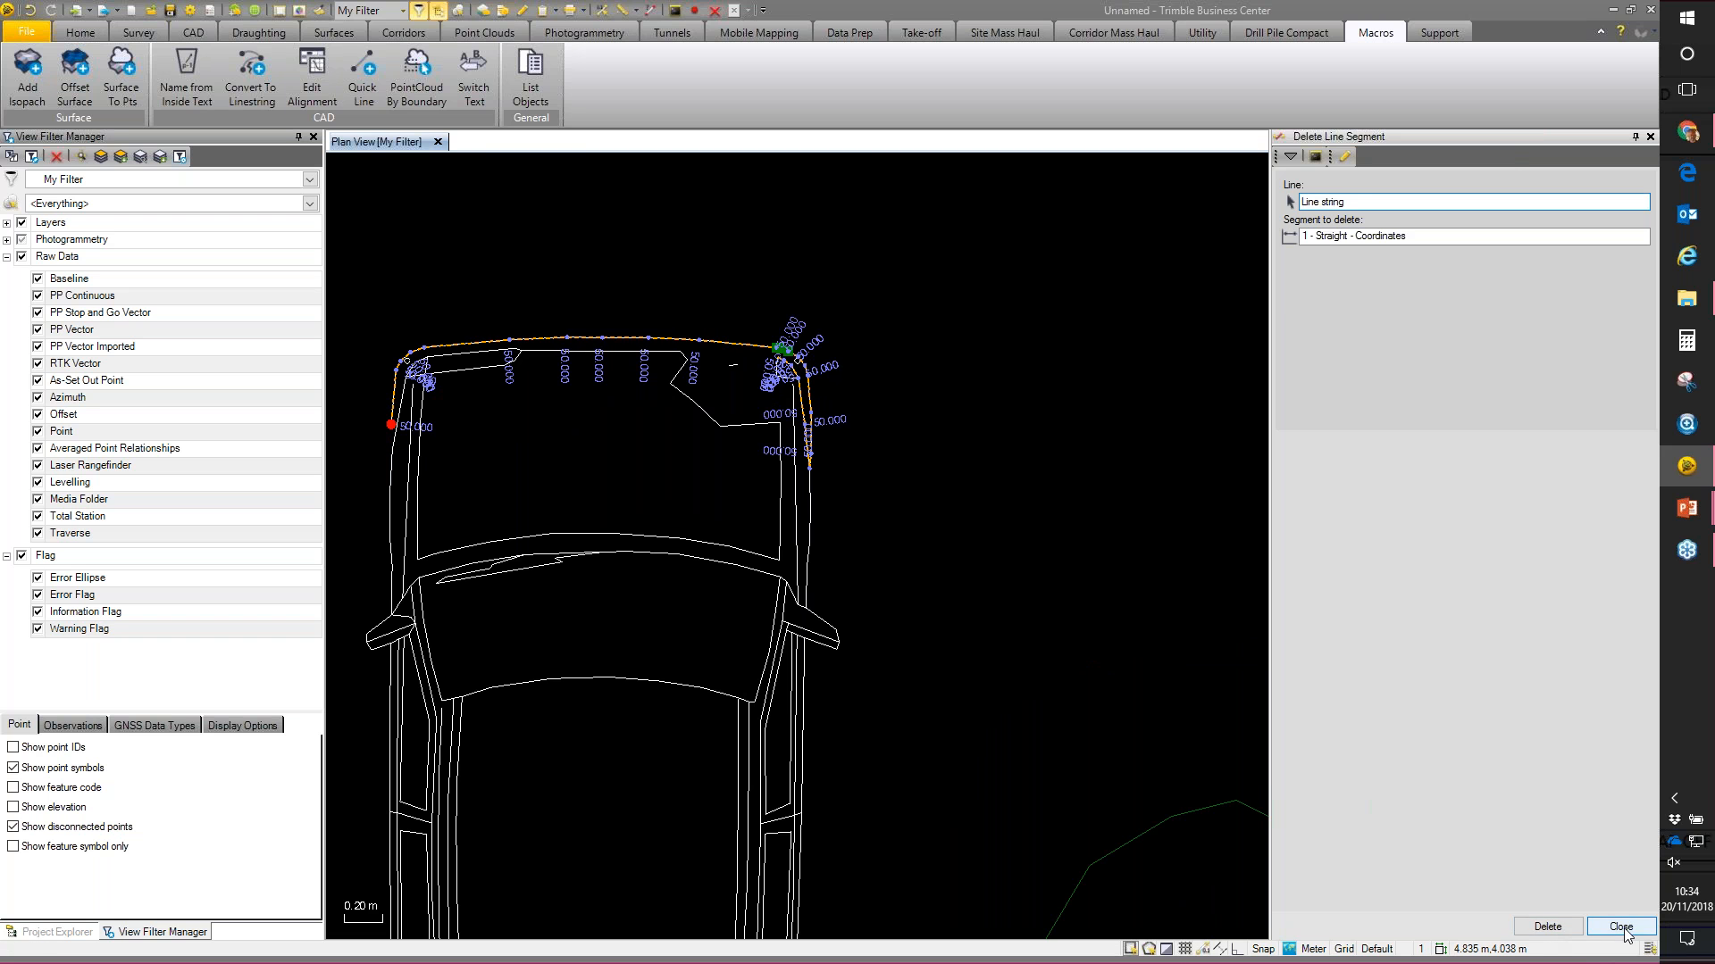
pyautogui.click(1621, 927)
# Step: Move the outer bumper linestring's vertices inwards around the front right corner to follow the dented bonnet
pyautogui.scroll(1, 1008, 200)
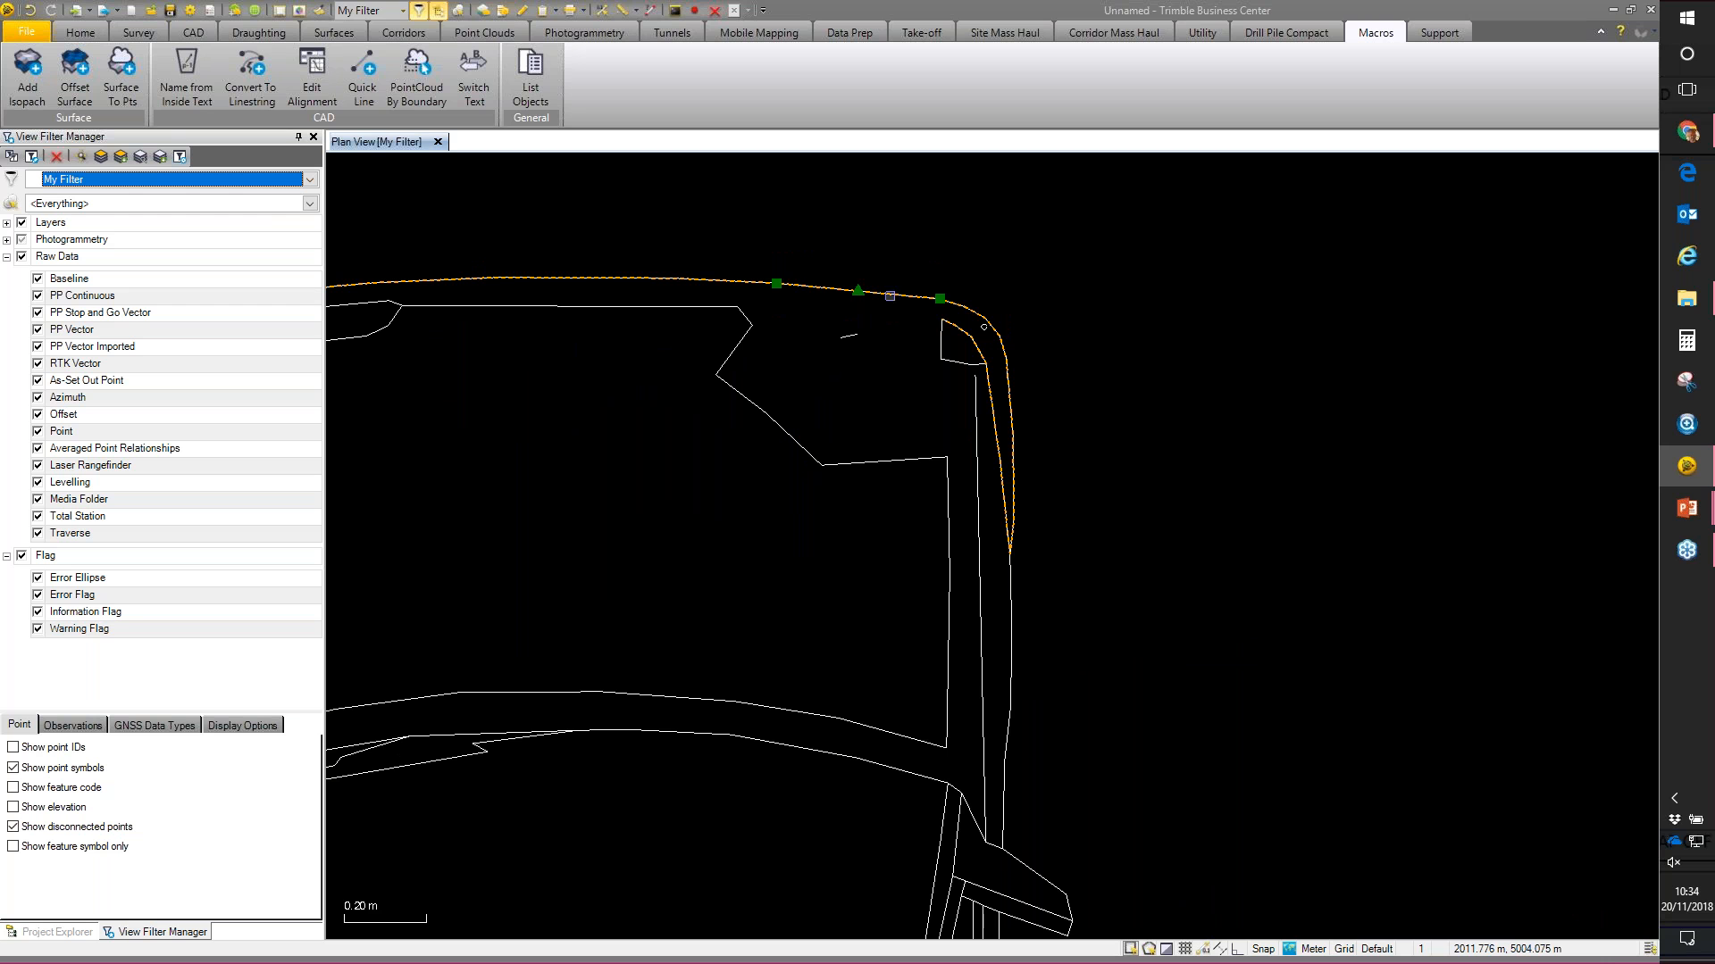
pyautogui.moveTo(939, 298); pyautogui.dragTo(824, 376)
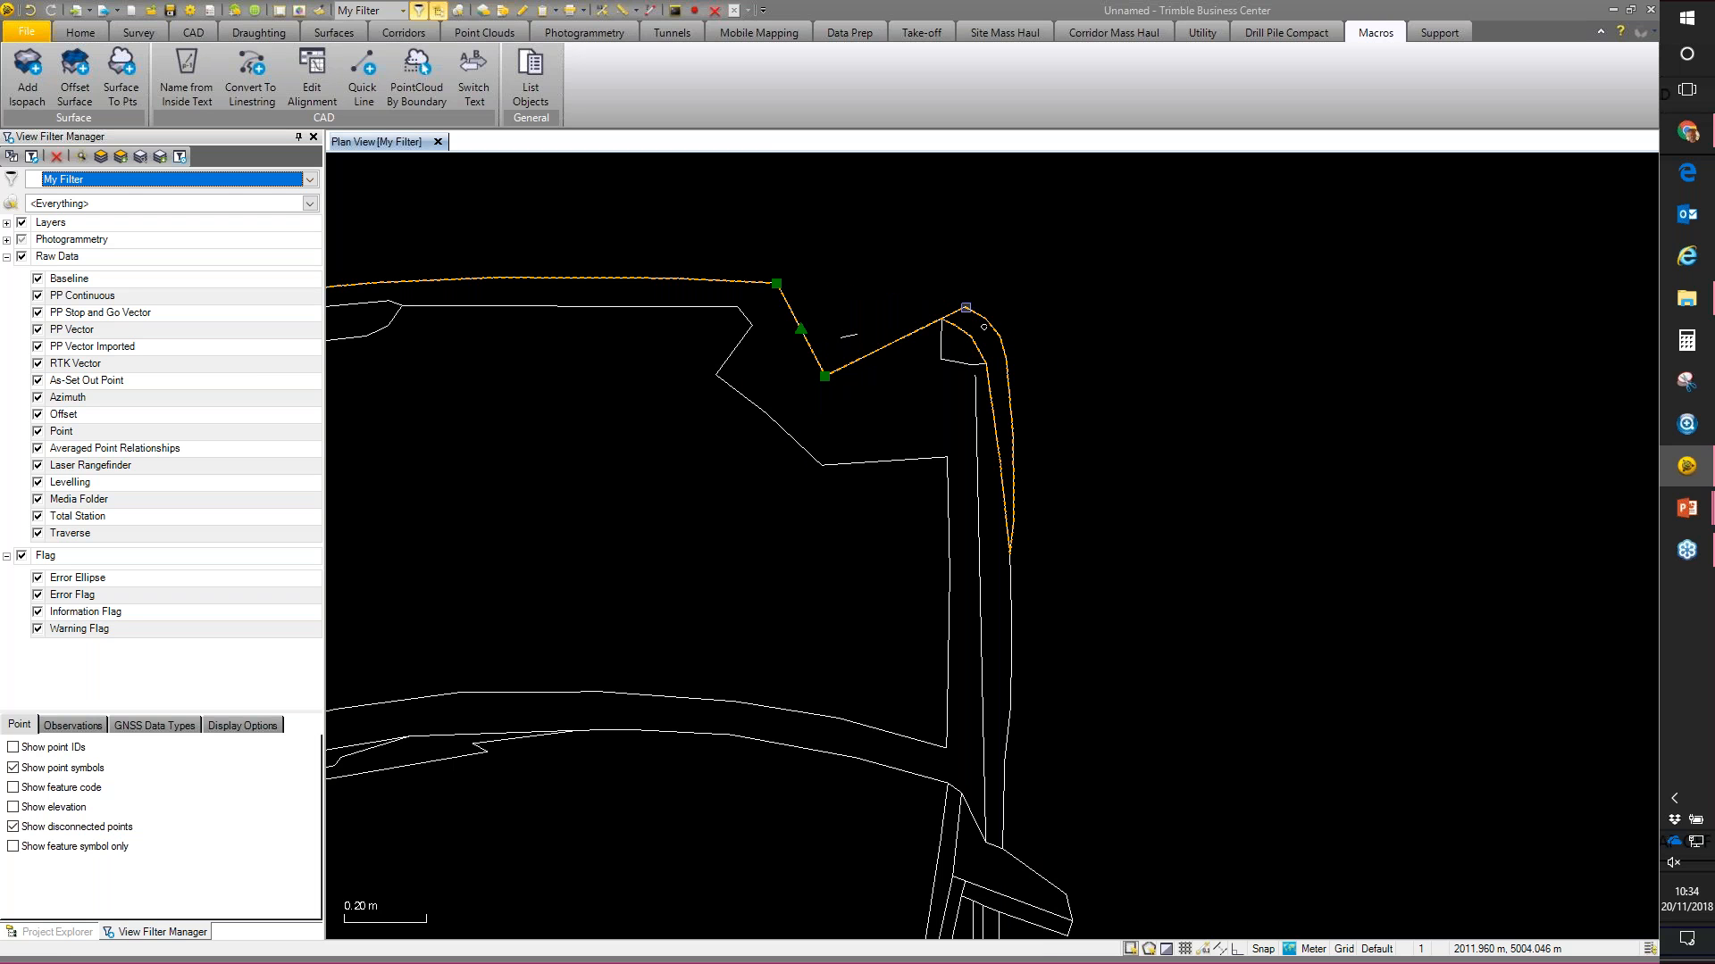
pyautogui.moveTo(965, 306); pyautogui.dragTo(958, 419)
pyautogui.moveTo(997, 340); pyautogui.dragTo(999, 528)
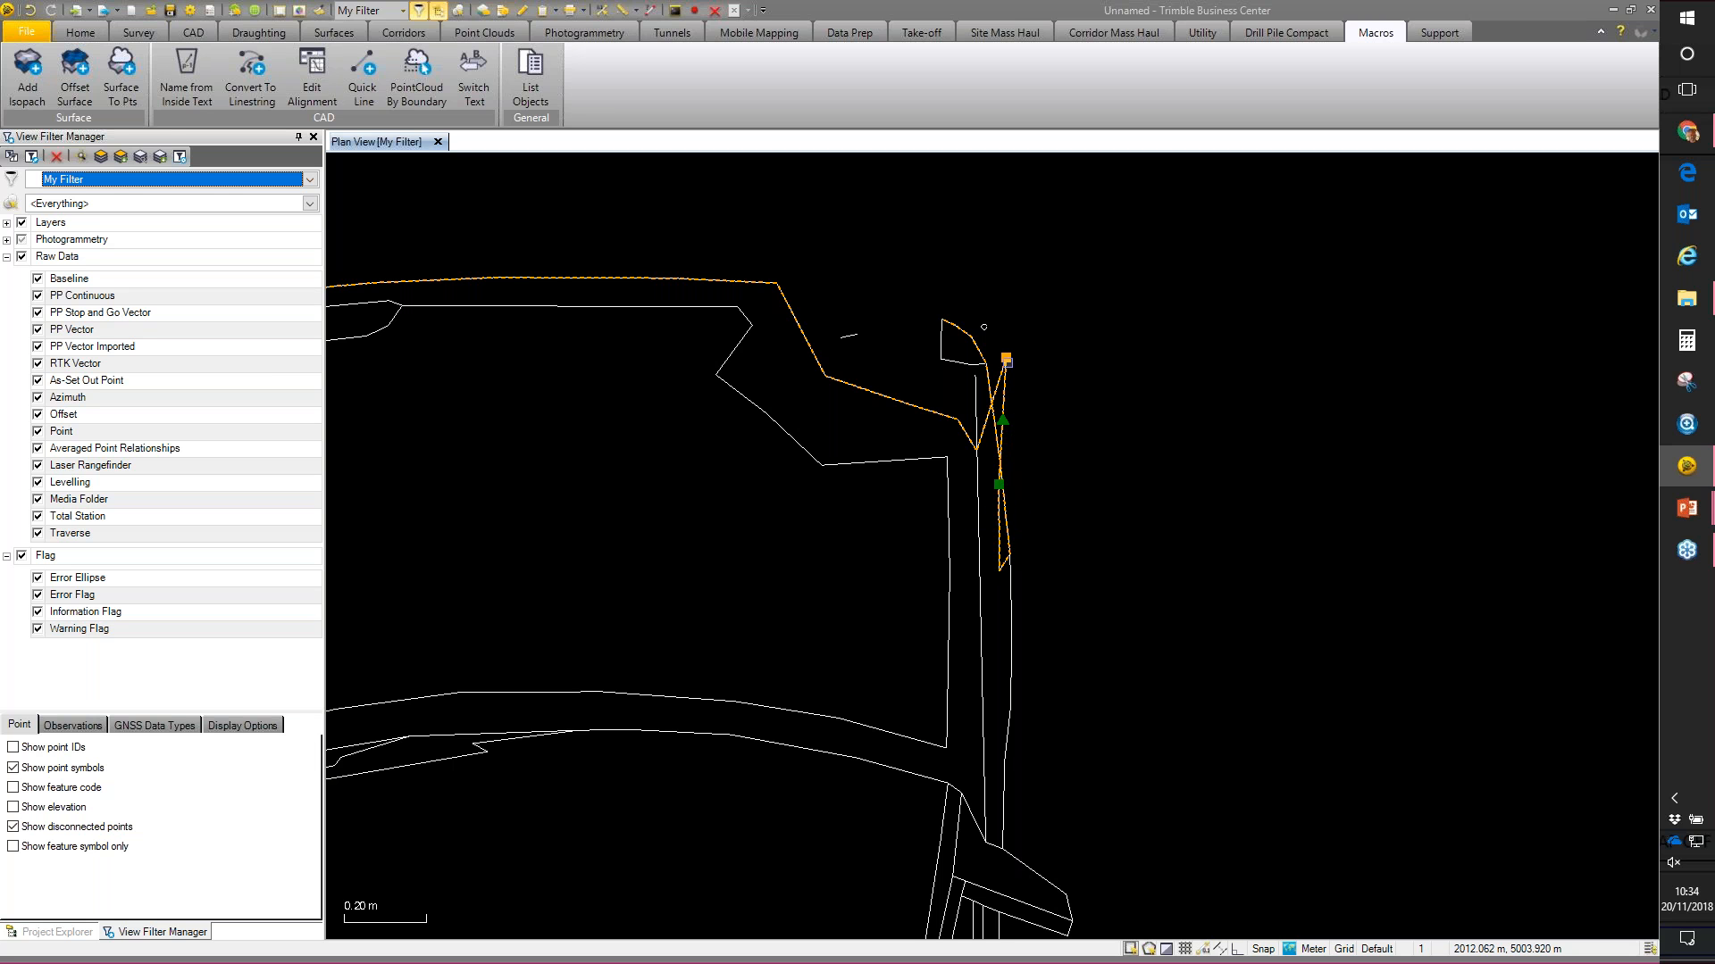
pyautogui.moveTo(1005, 358); pyautogui.dragTo(1008, 435)
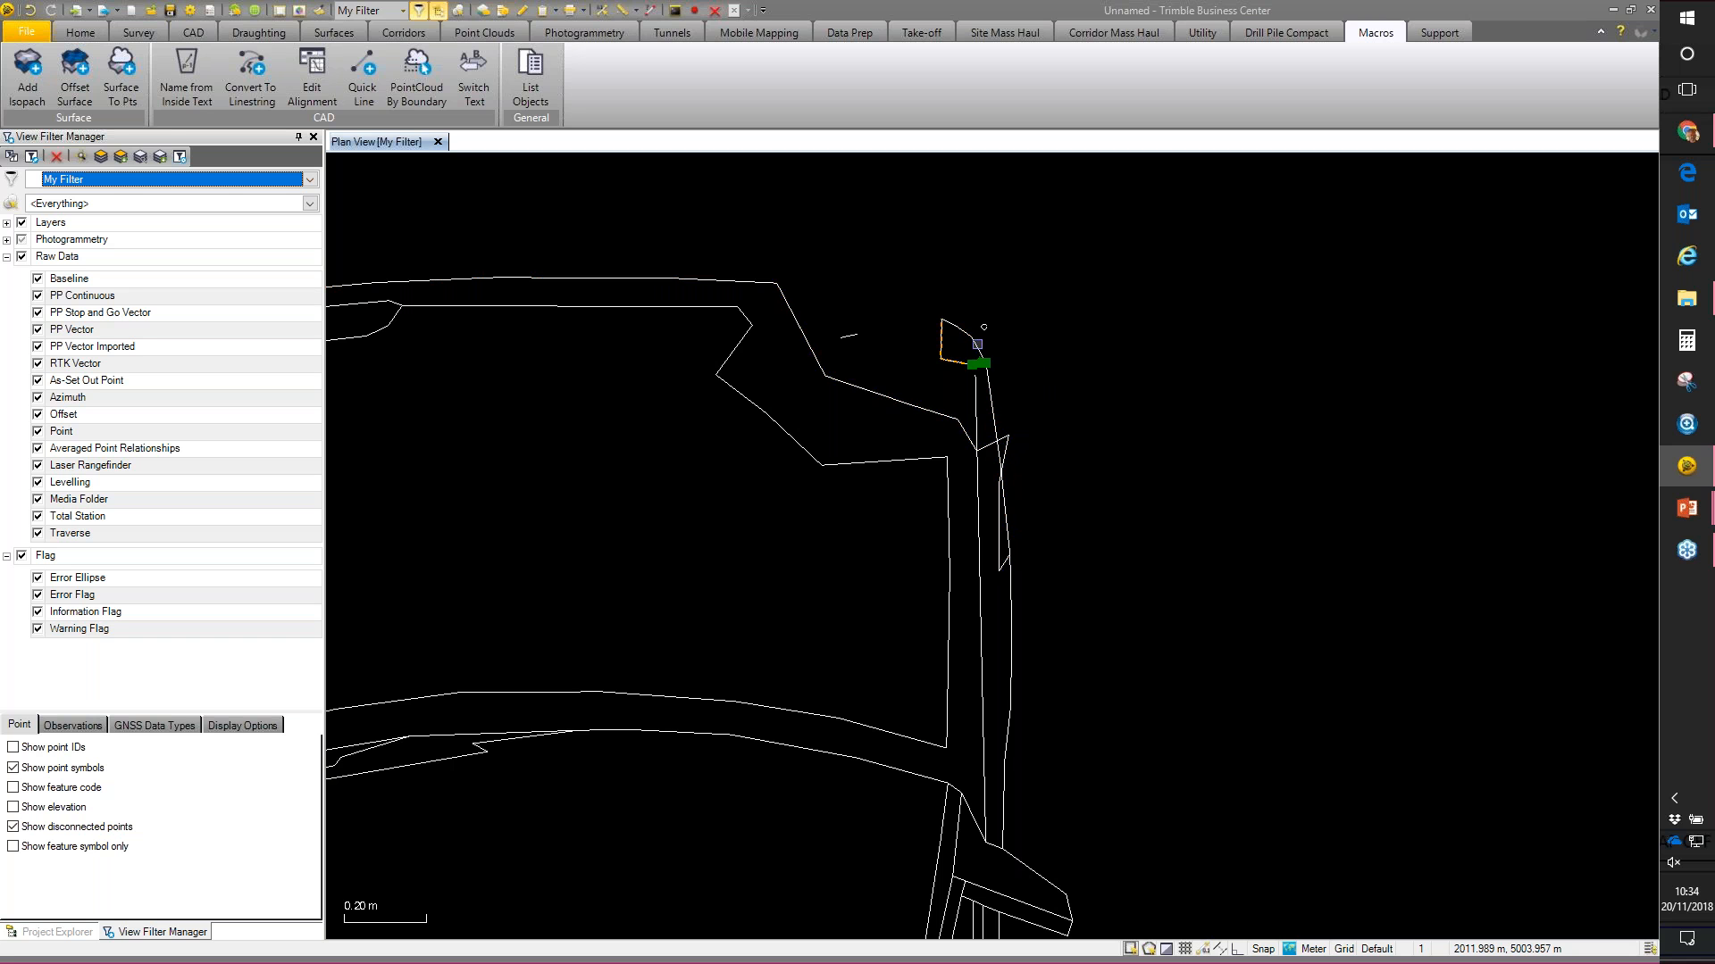
# Step: Delete the outer front bumper linestring and the leftover corner pieces, and tidy the line ends beside the dent
pyautogui.rightClick(980, 345)
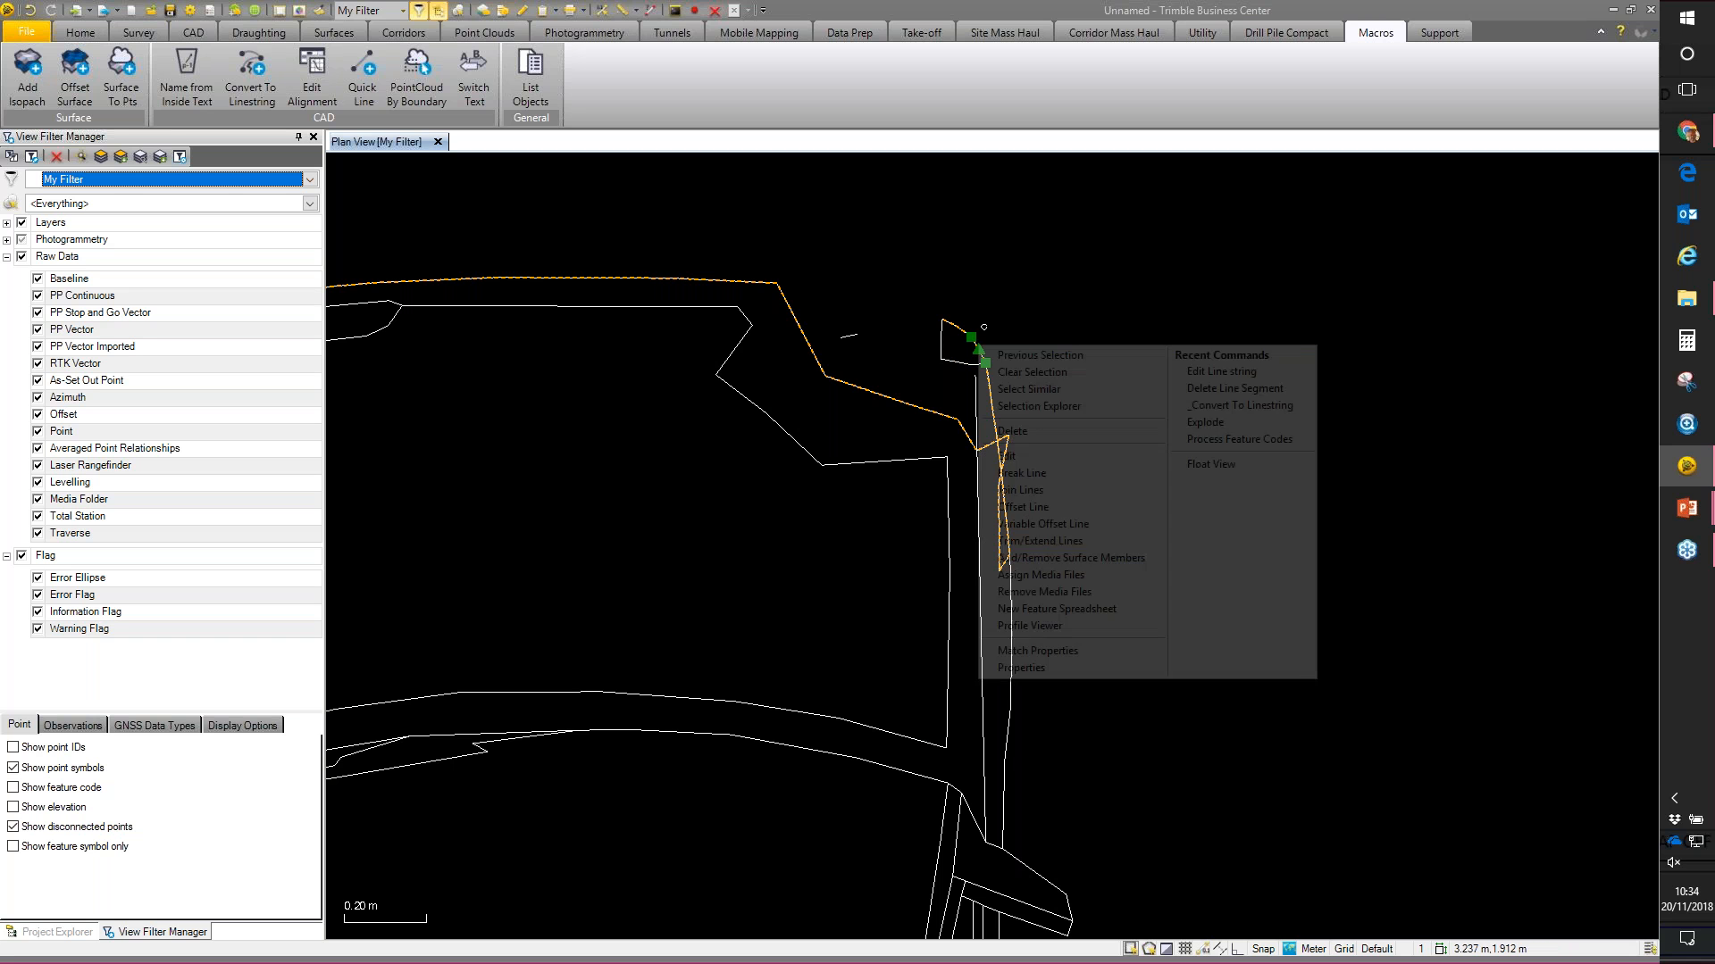
pyautogui.click(1014, 431)
pyautogui.moveTo(796, 298); pyautogui.dragTo(1053, 405)
pyautogui.rightClick(981, 338)
pyautogui.click(1031, 429)
pyautogui.scroll(-3, 1044, 399)
pyautogui.click(1029, 386)
pyautogui.moveTo(1047, 456); pyautogui.dragTo(1034, 428)
pyautogui.click(1114, 394)
pyautogui.scroll(-2, 1120, 382)
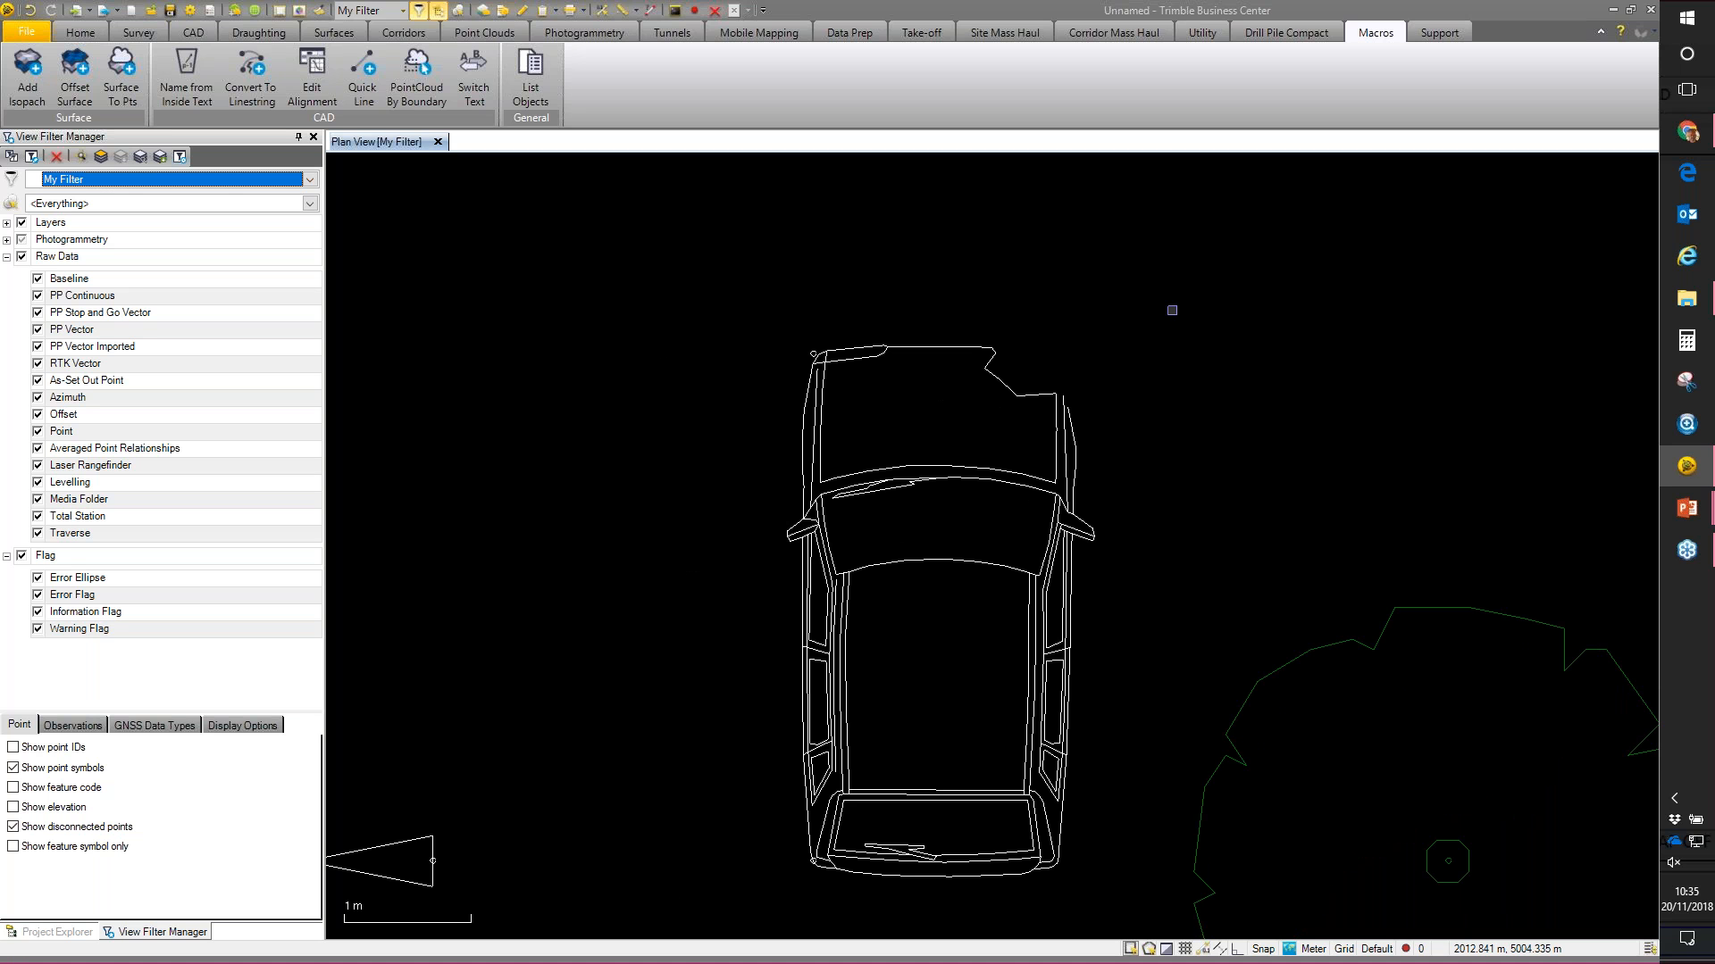
pyautogui.scroll(-3, 1102, 388)
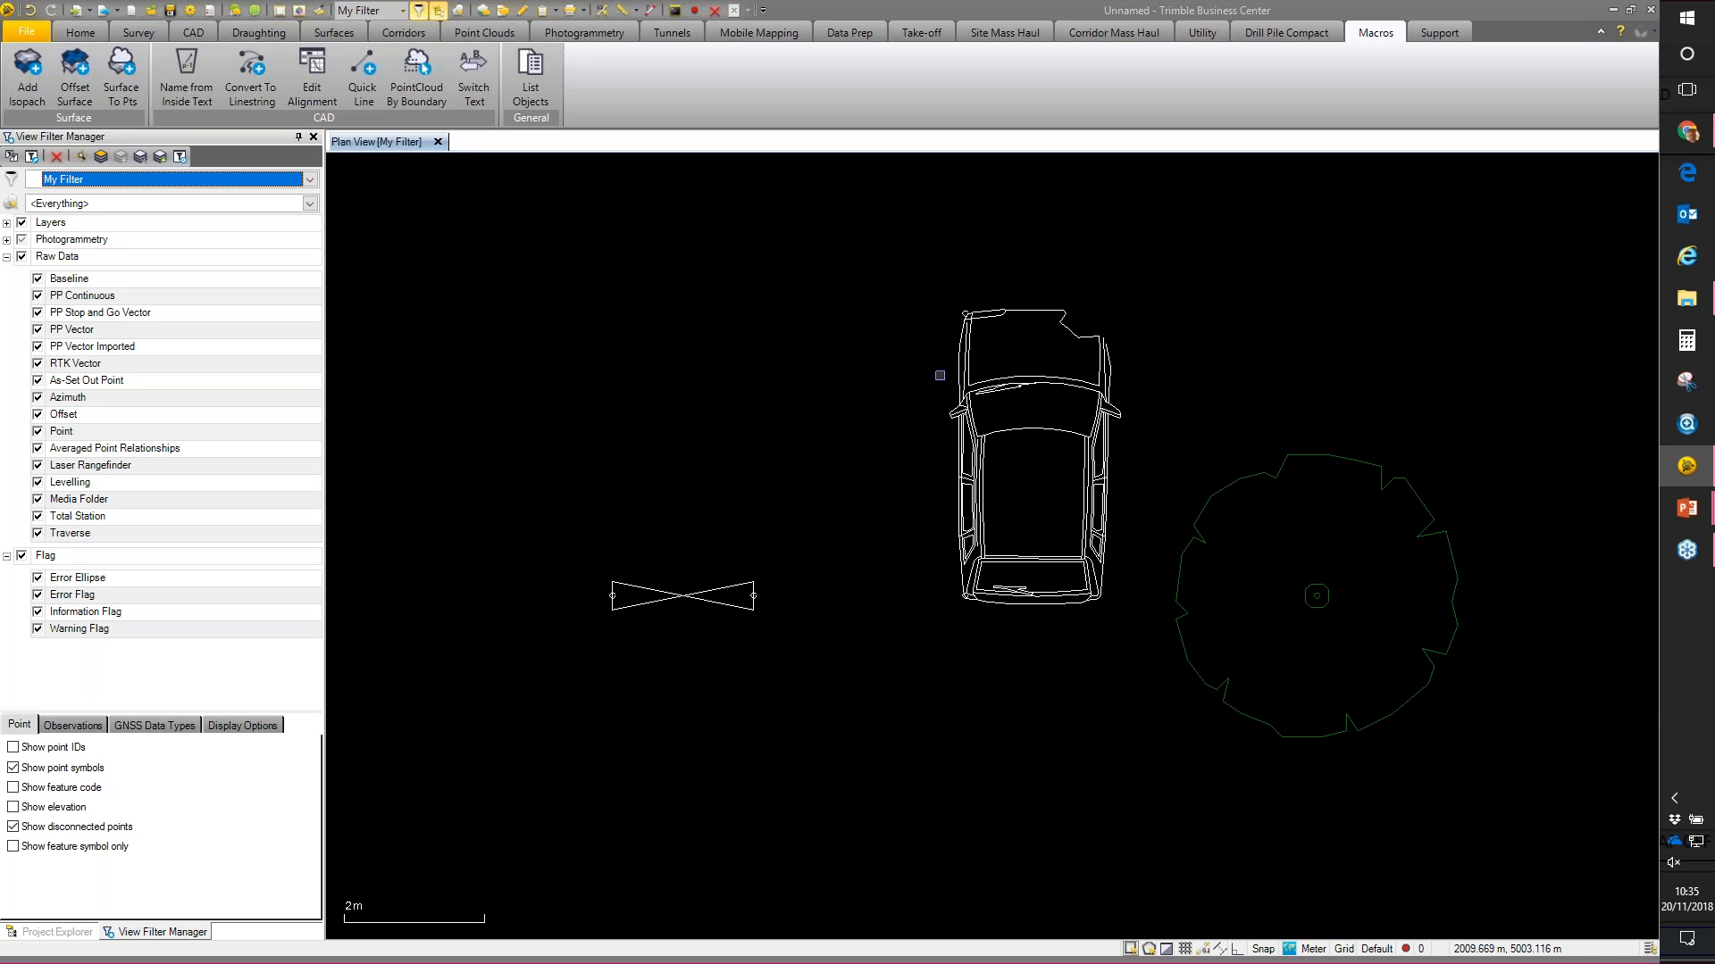
# Step: Review the Transfer from GeoSite slide in the PowerPoint slide show and return to Trimble Business Center
pyautogui.hotkey('alt', 'Tab')
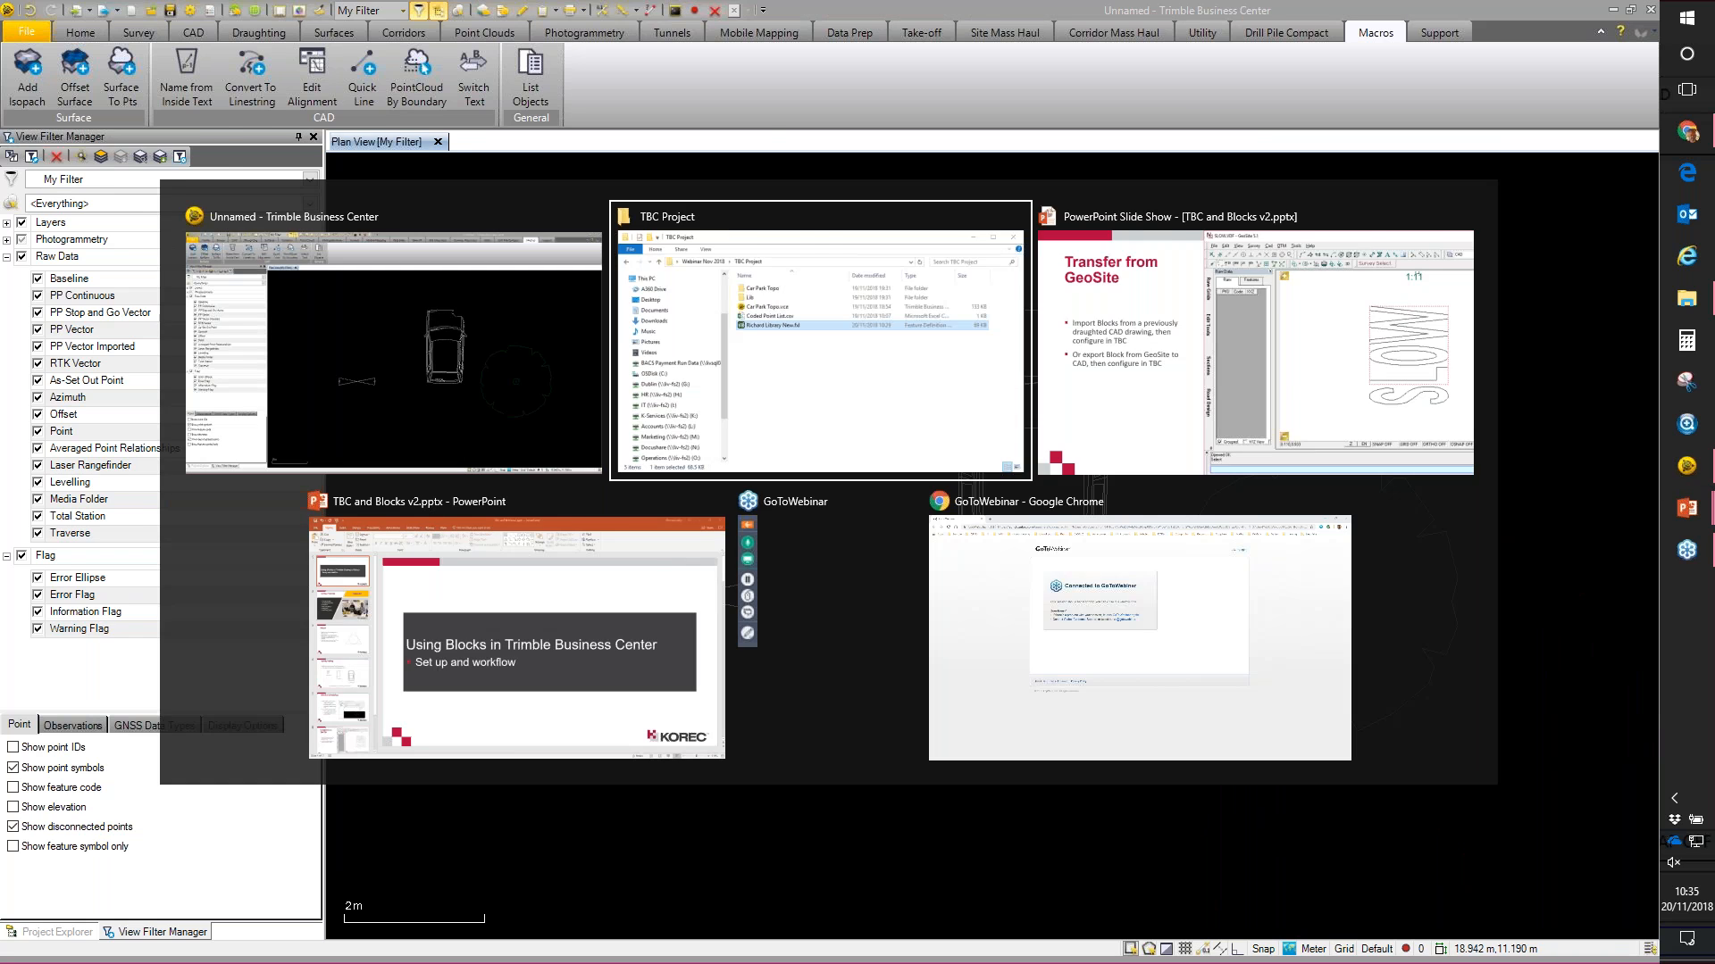
pyautogui.hotkey('alt', 'Tab')
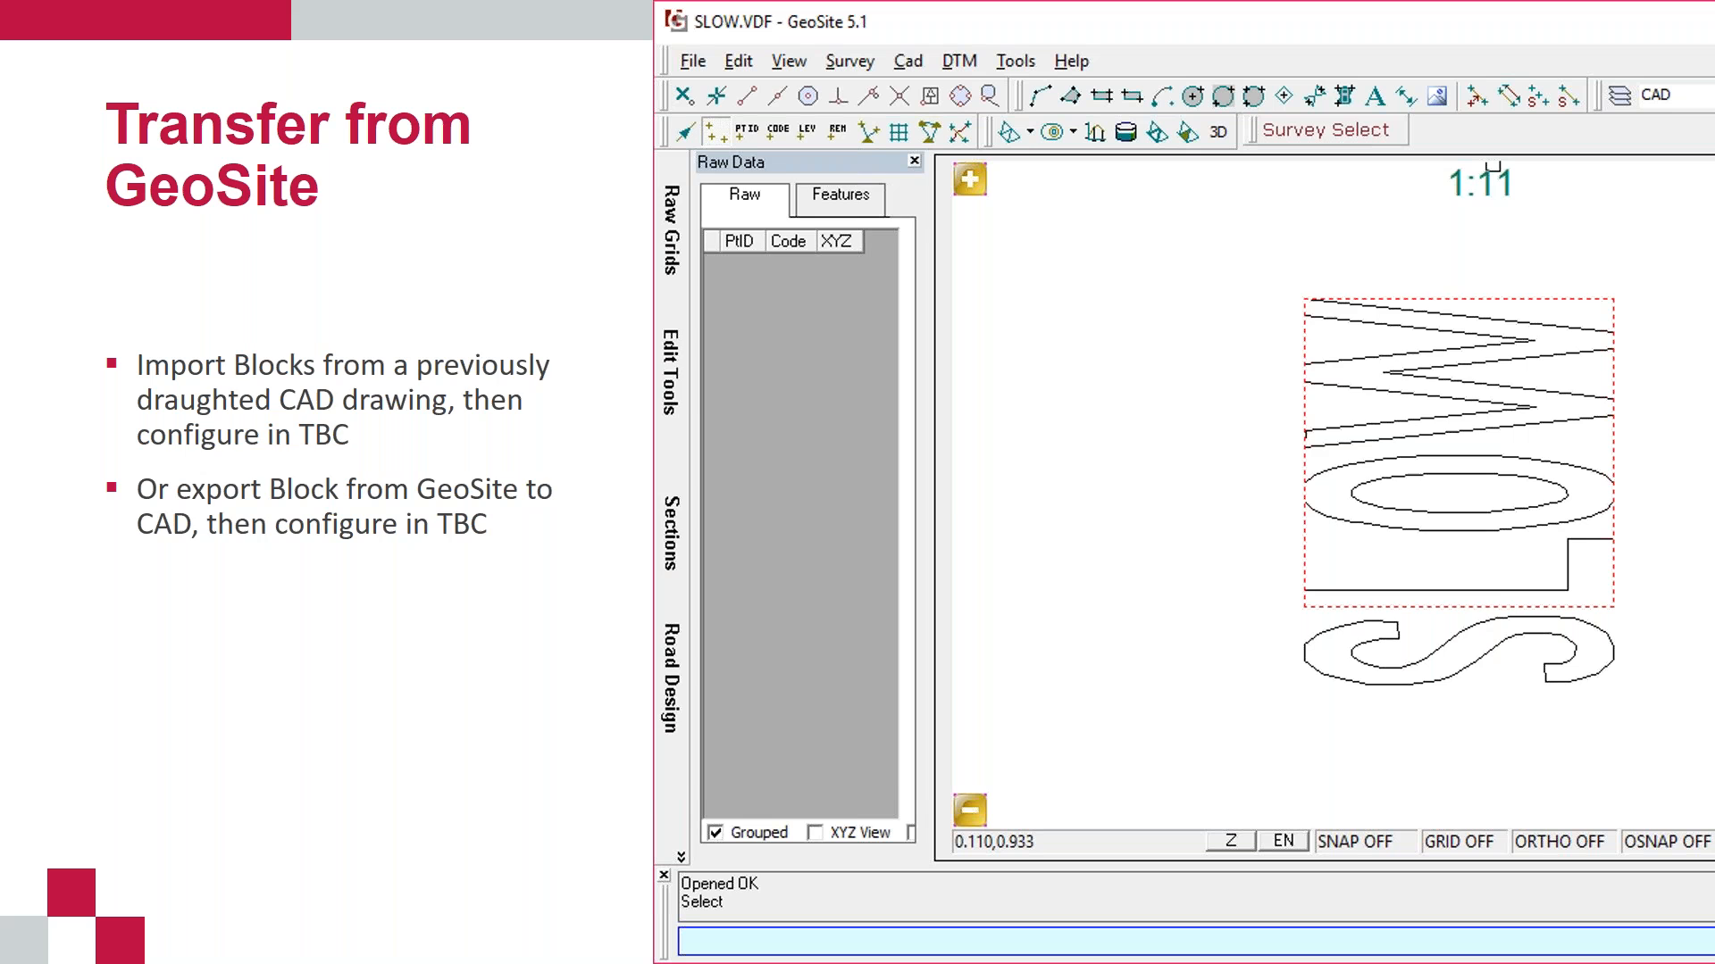
pyautogui.hotkey('alt', 'Tab')
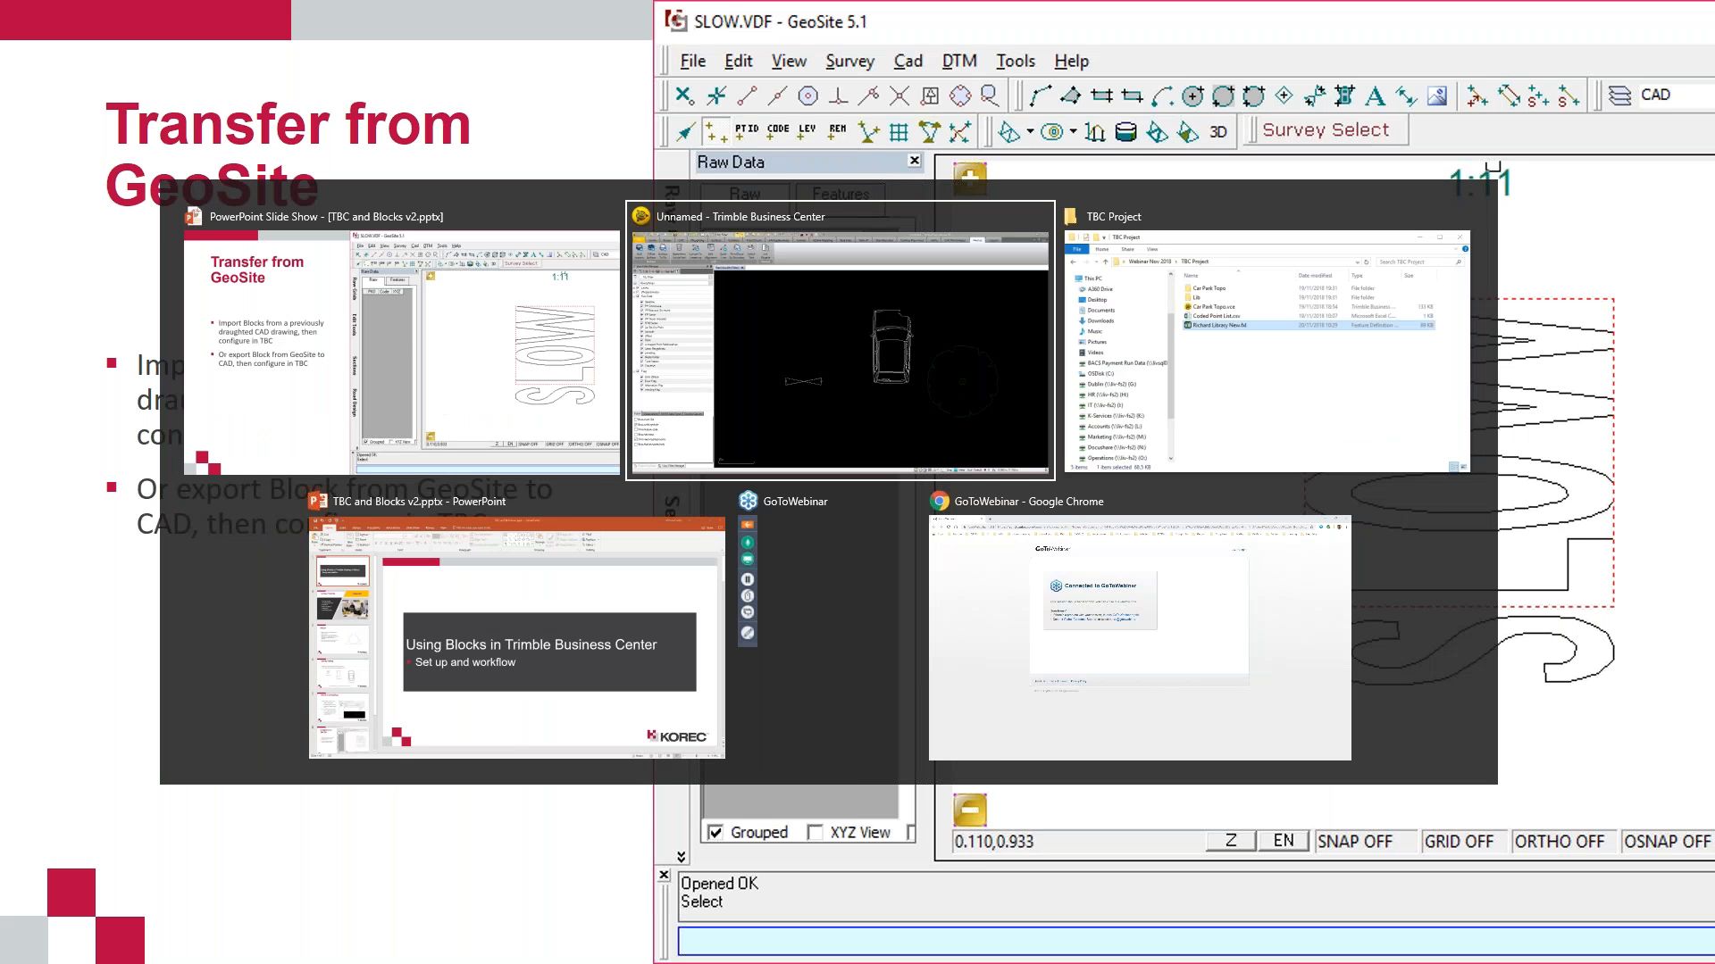
pyautogui.hotkey('alt', 'Tab')
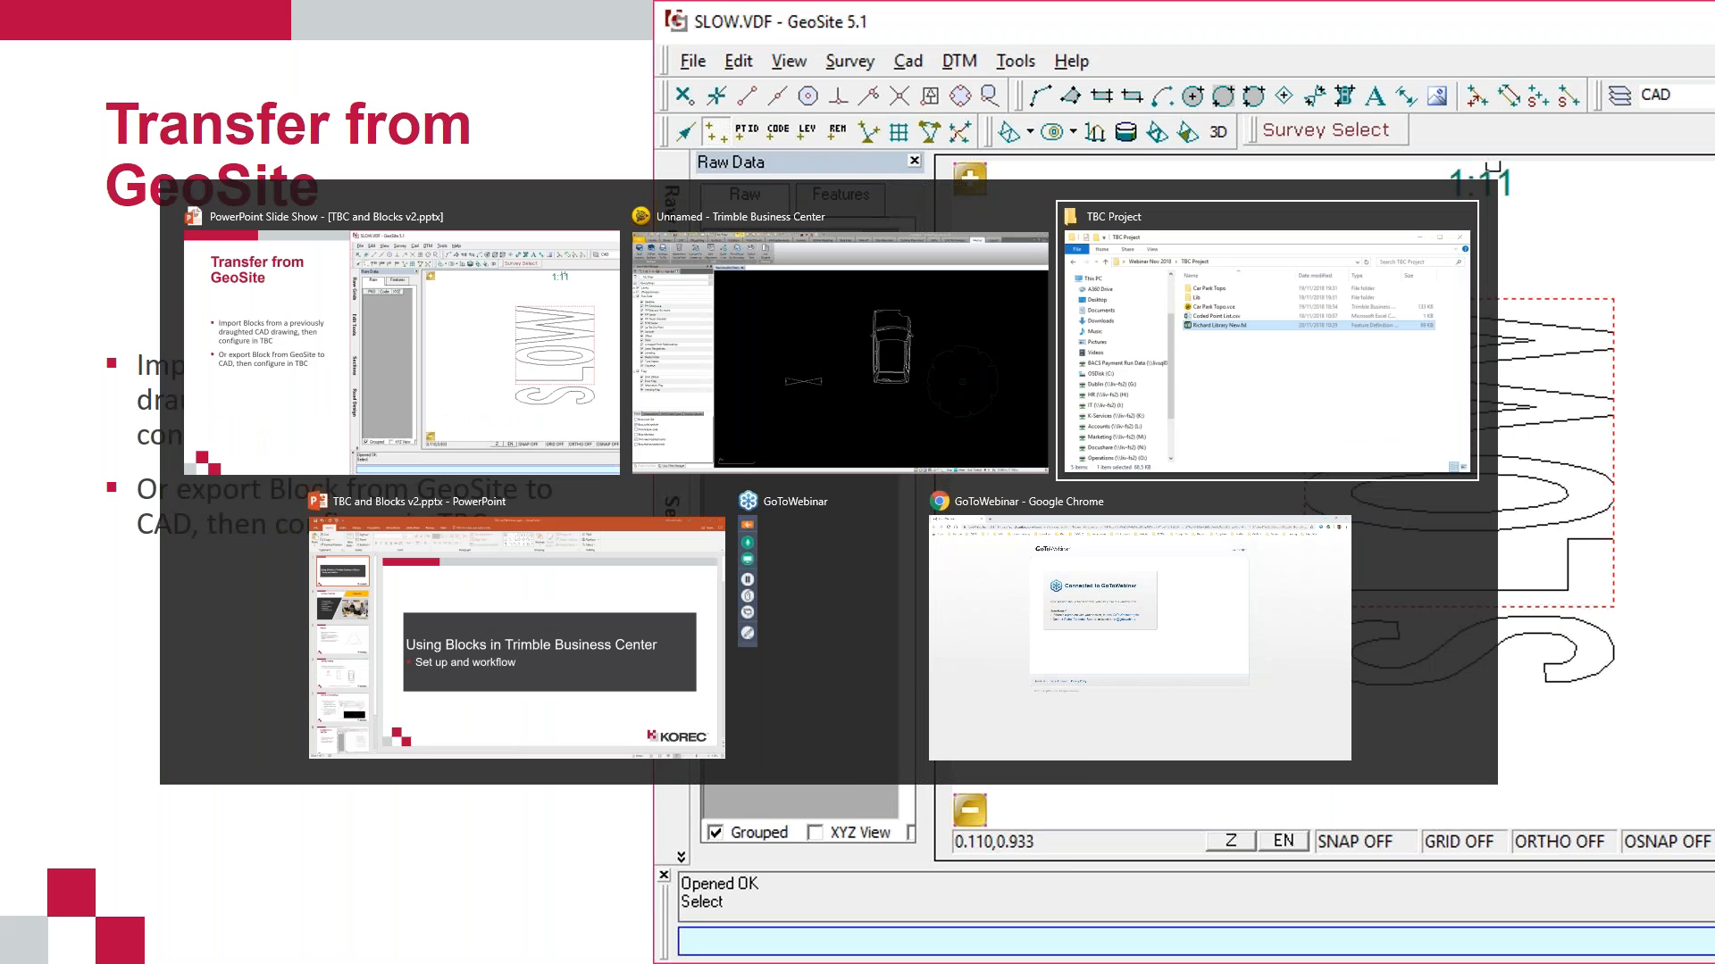
pyautogui.hotkey('alt', 'Tab')
pyautogui.press('Up')
pyautogui.press('Right')
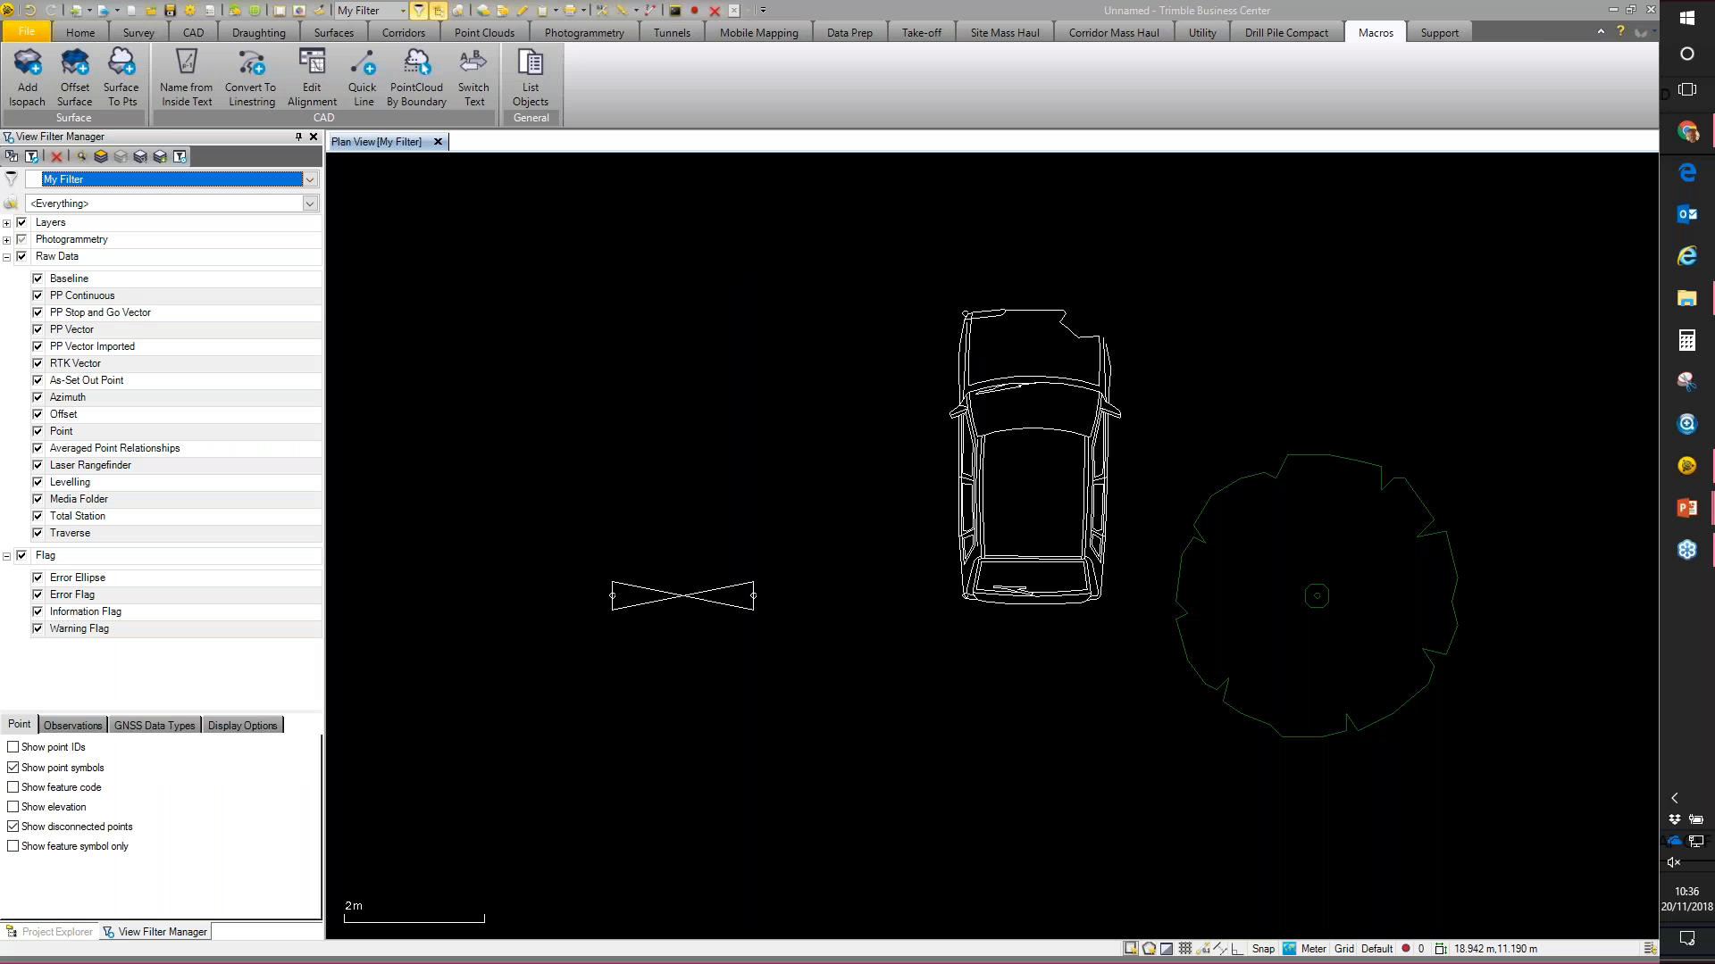
# Step: Search the computer for GeoSite and launch it
pyautogui.click(1690, 51)
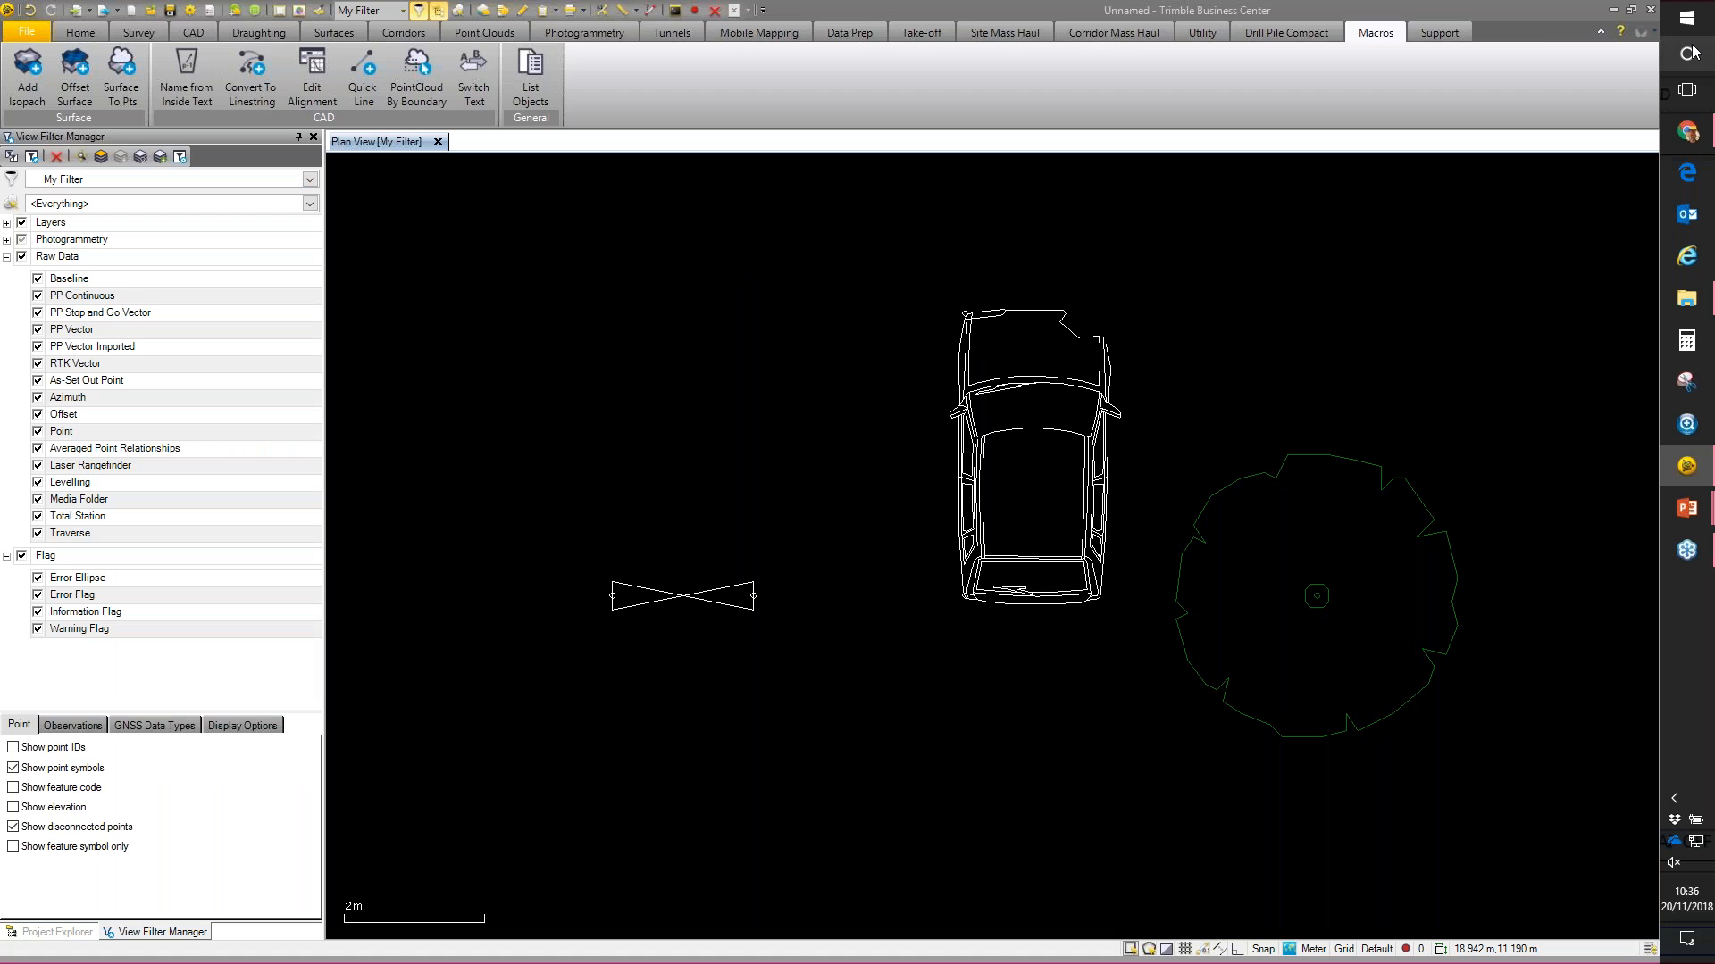
pyautogui.write('geosite')
pyautogui.press('Return')
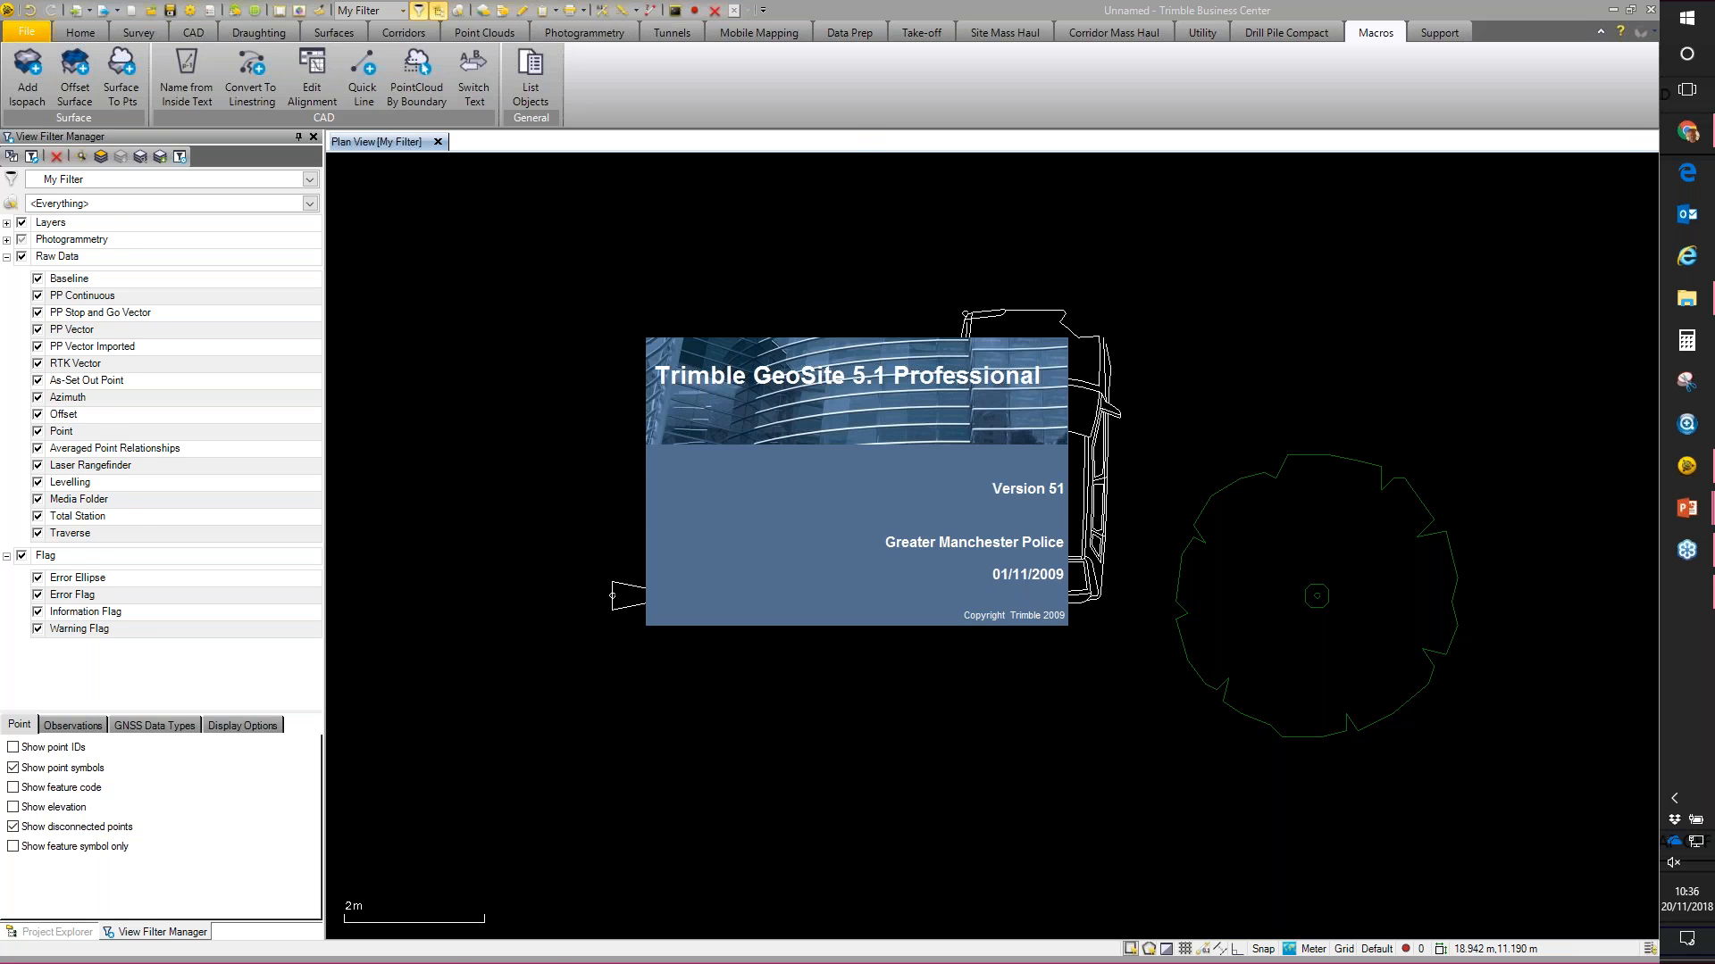
# Step: Open the SLOW.vdf symbol from the Road Markings folder of the GeoSite symbols library
pyautogui.click(27, 34)
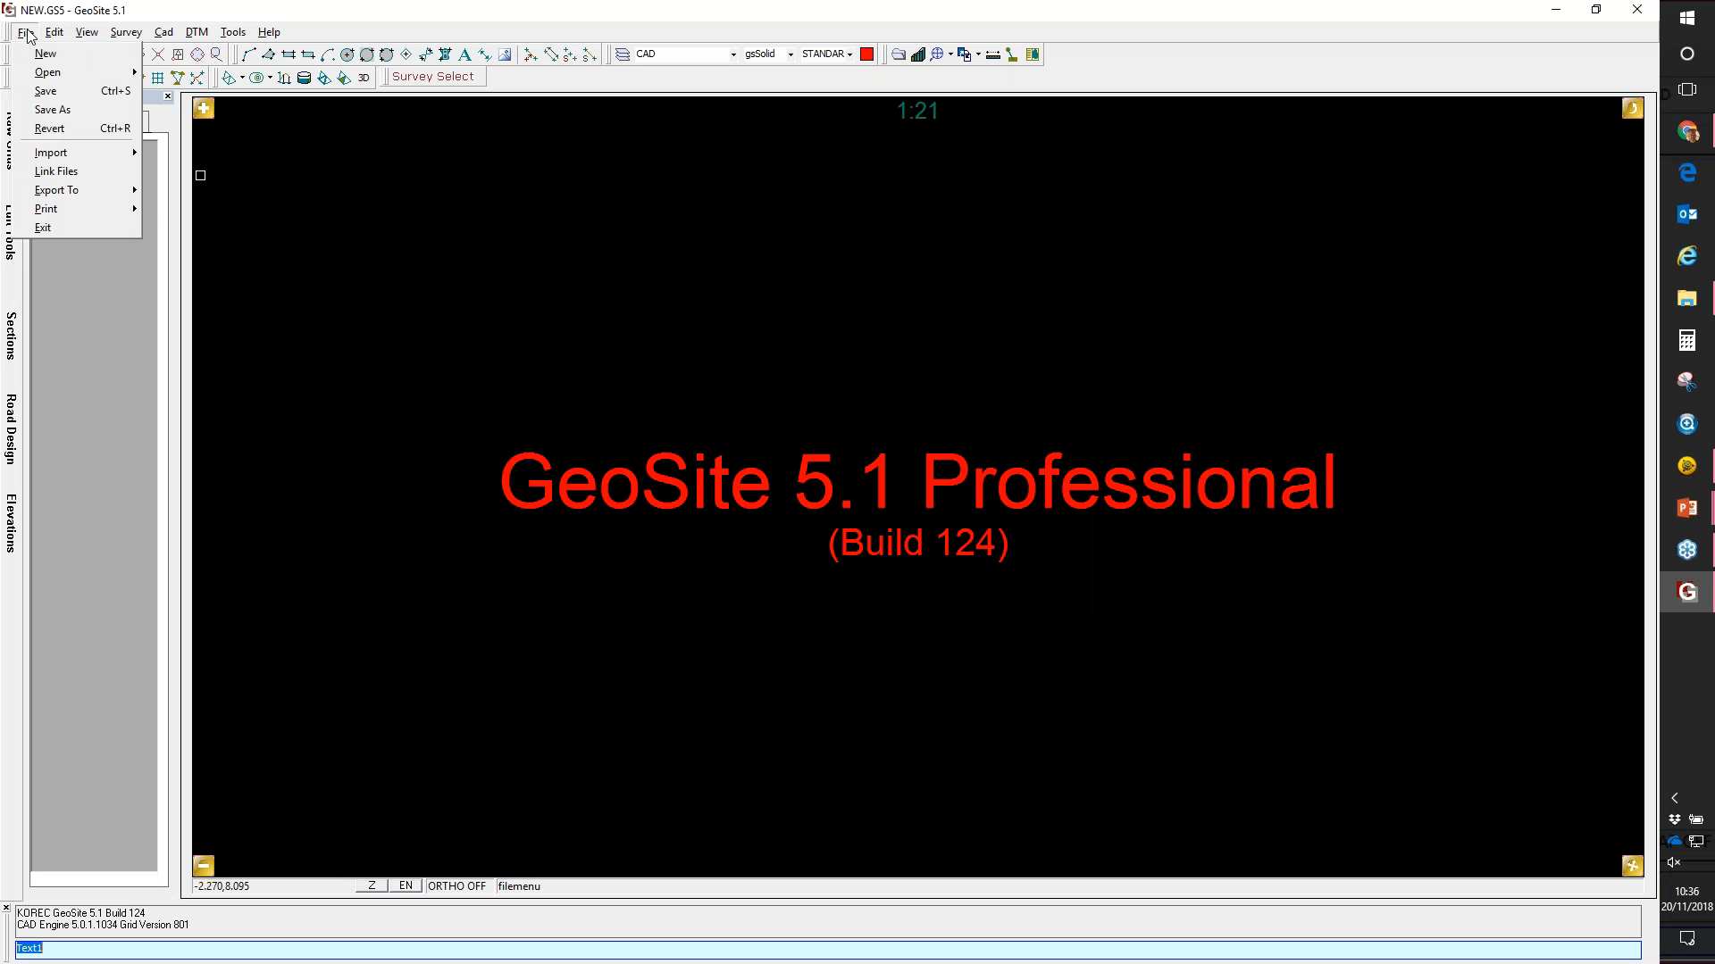
pyautogui.moveTo(124, 76)
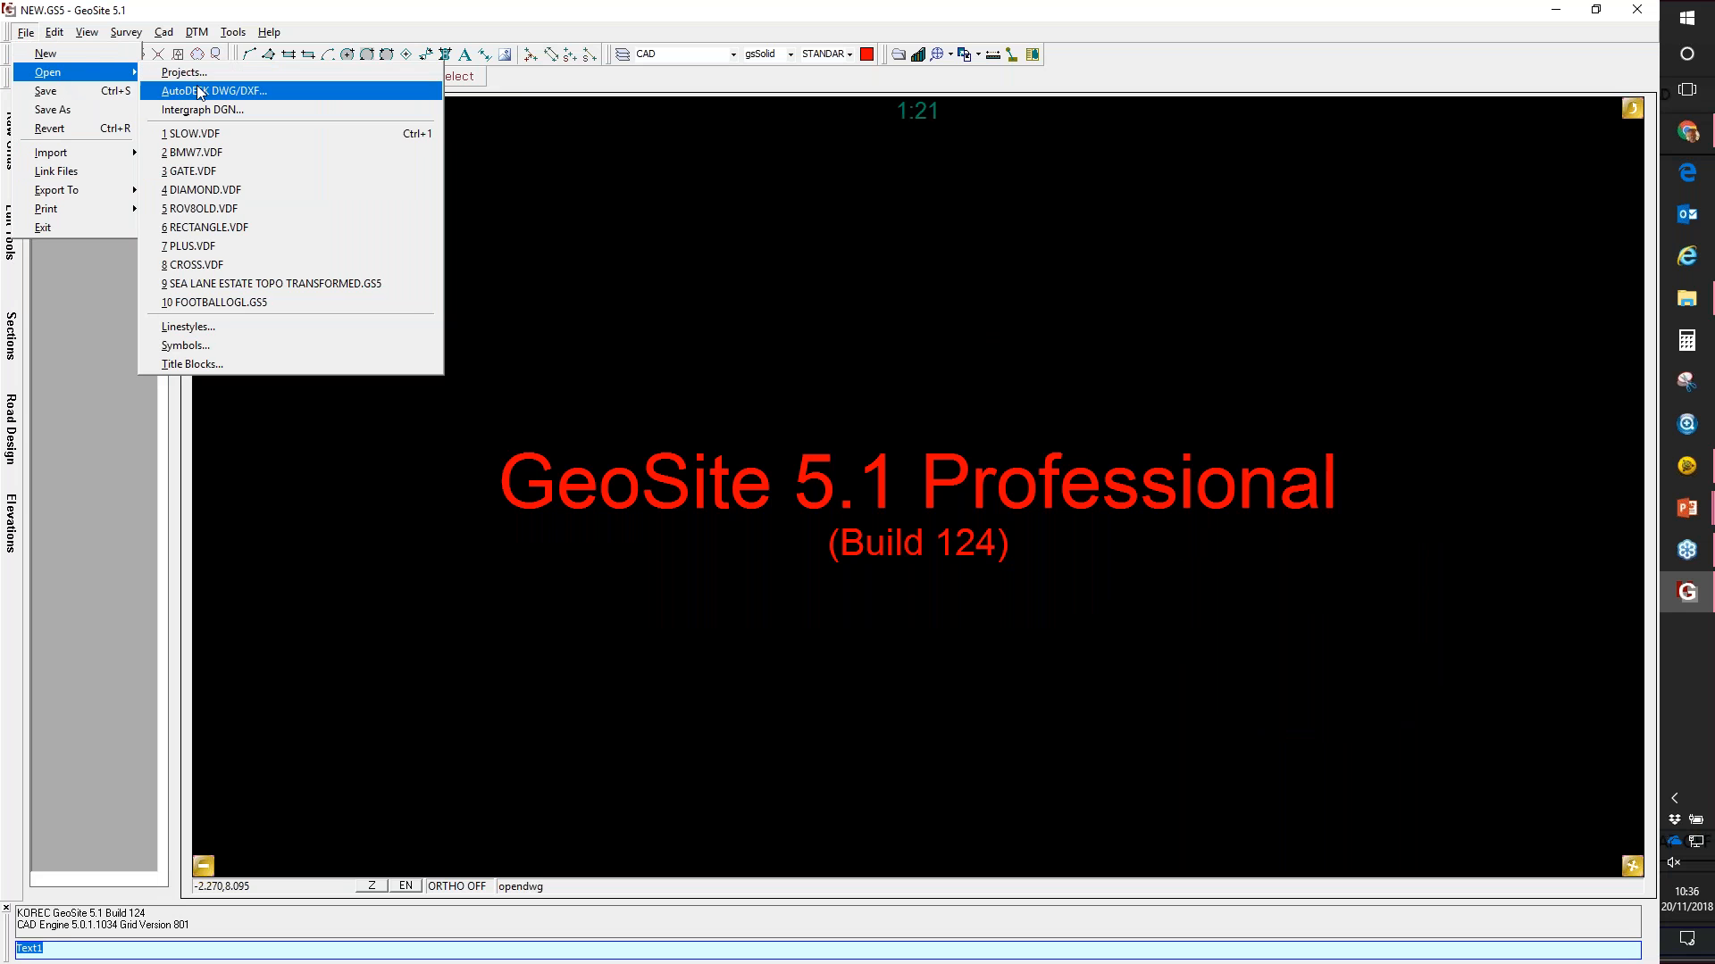
pyautogui.click(249, 347)
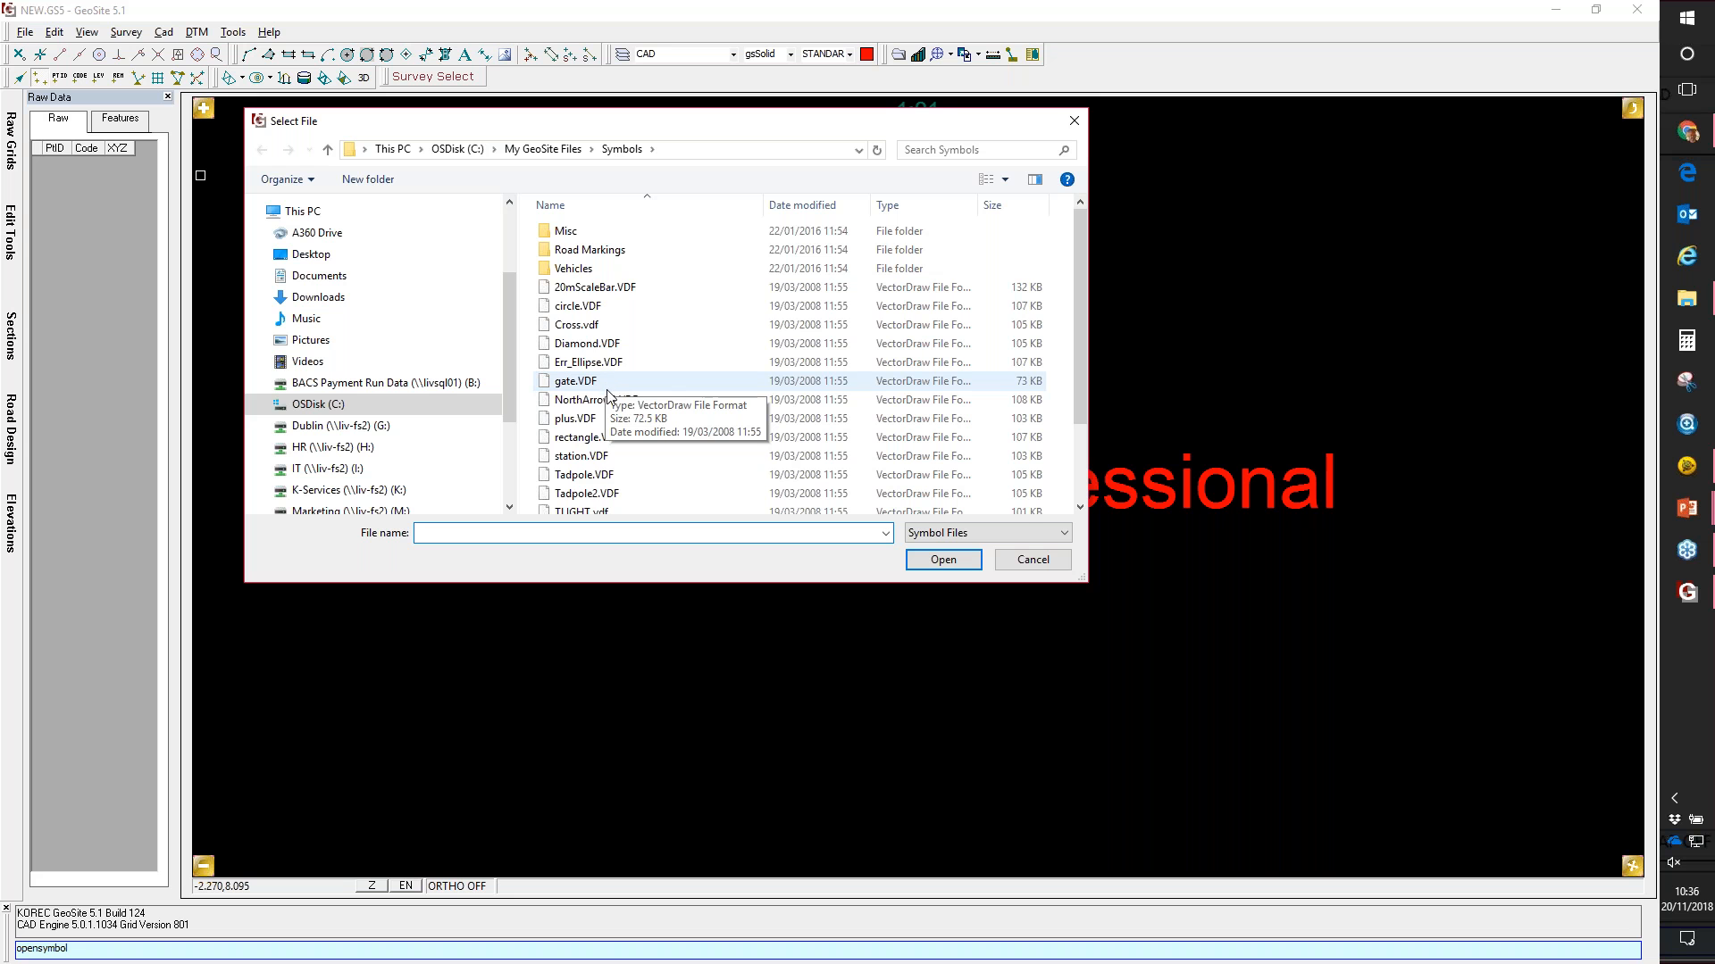
pyautogui.scroll(-2, 611, 397)
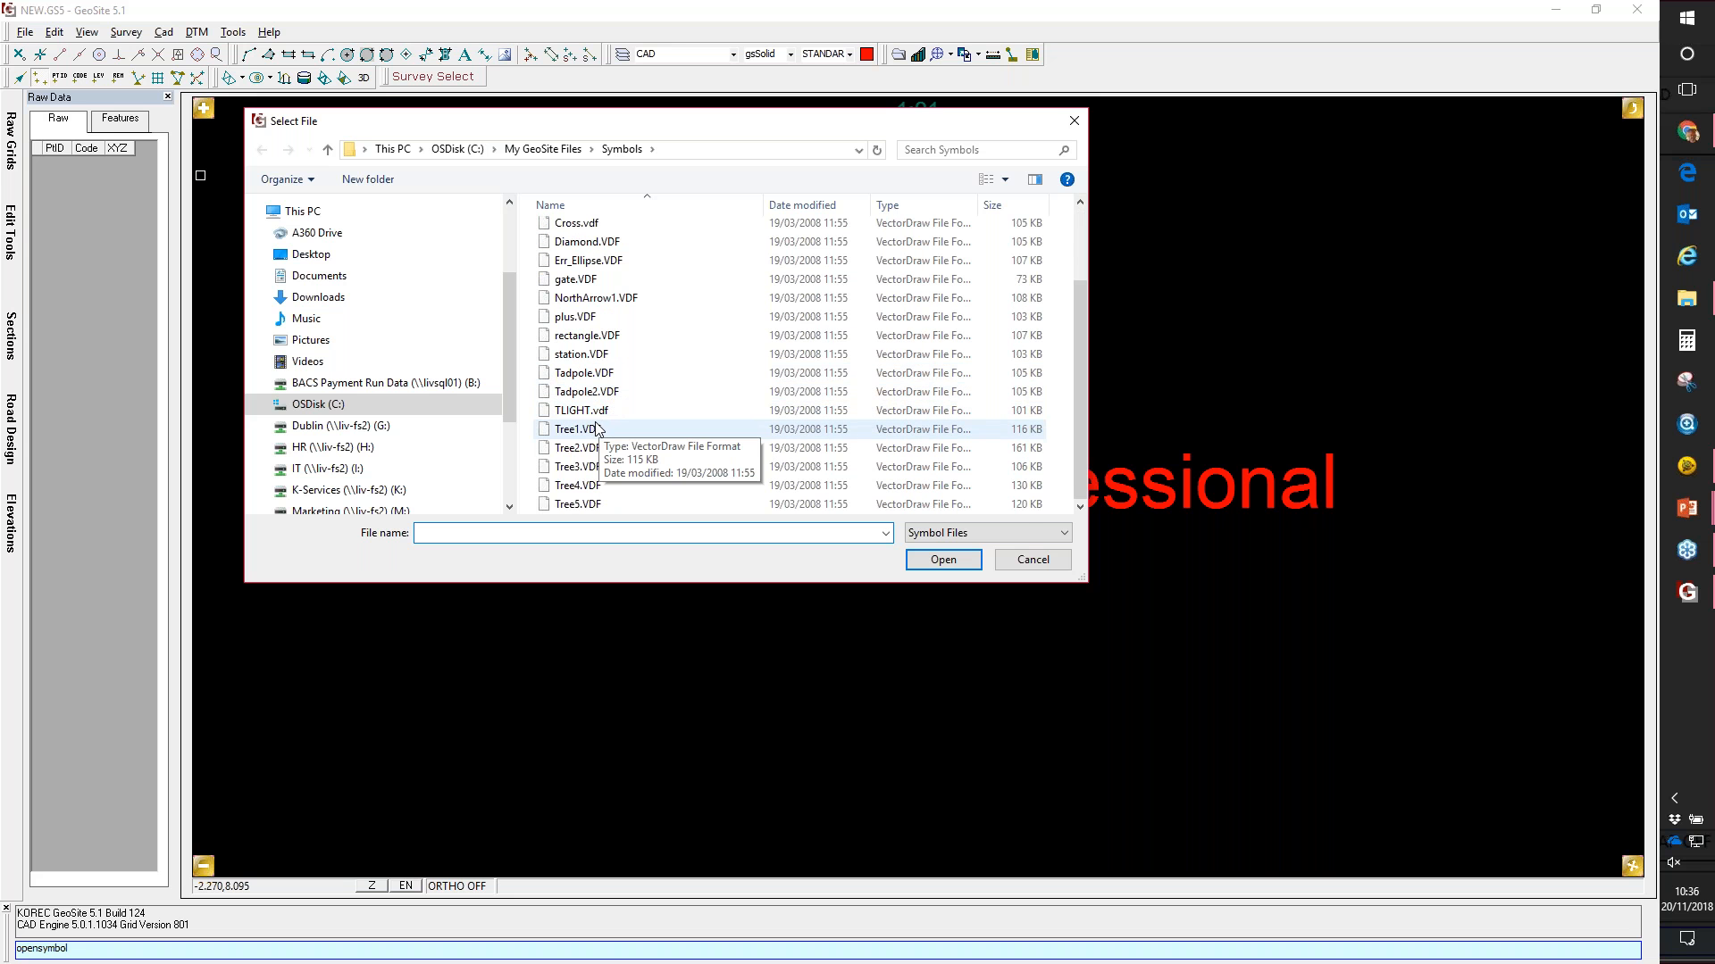
pyautogui.scroll(2, 592, 418)
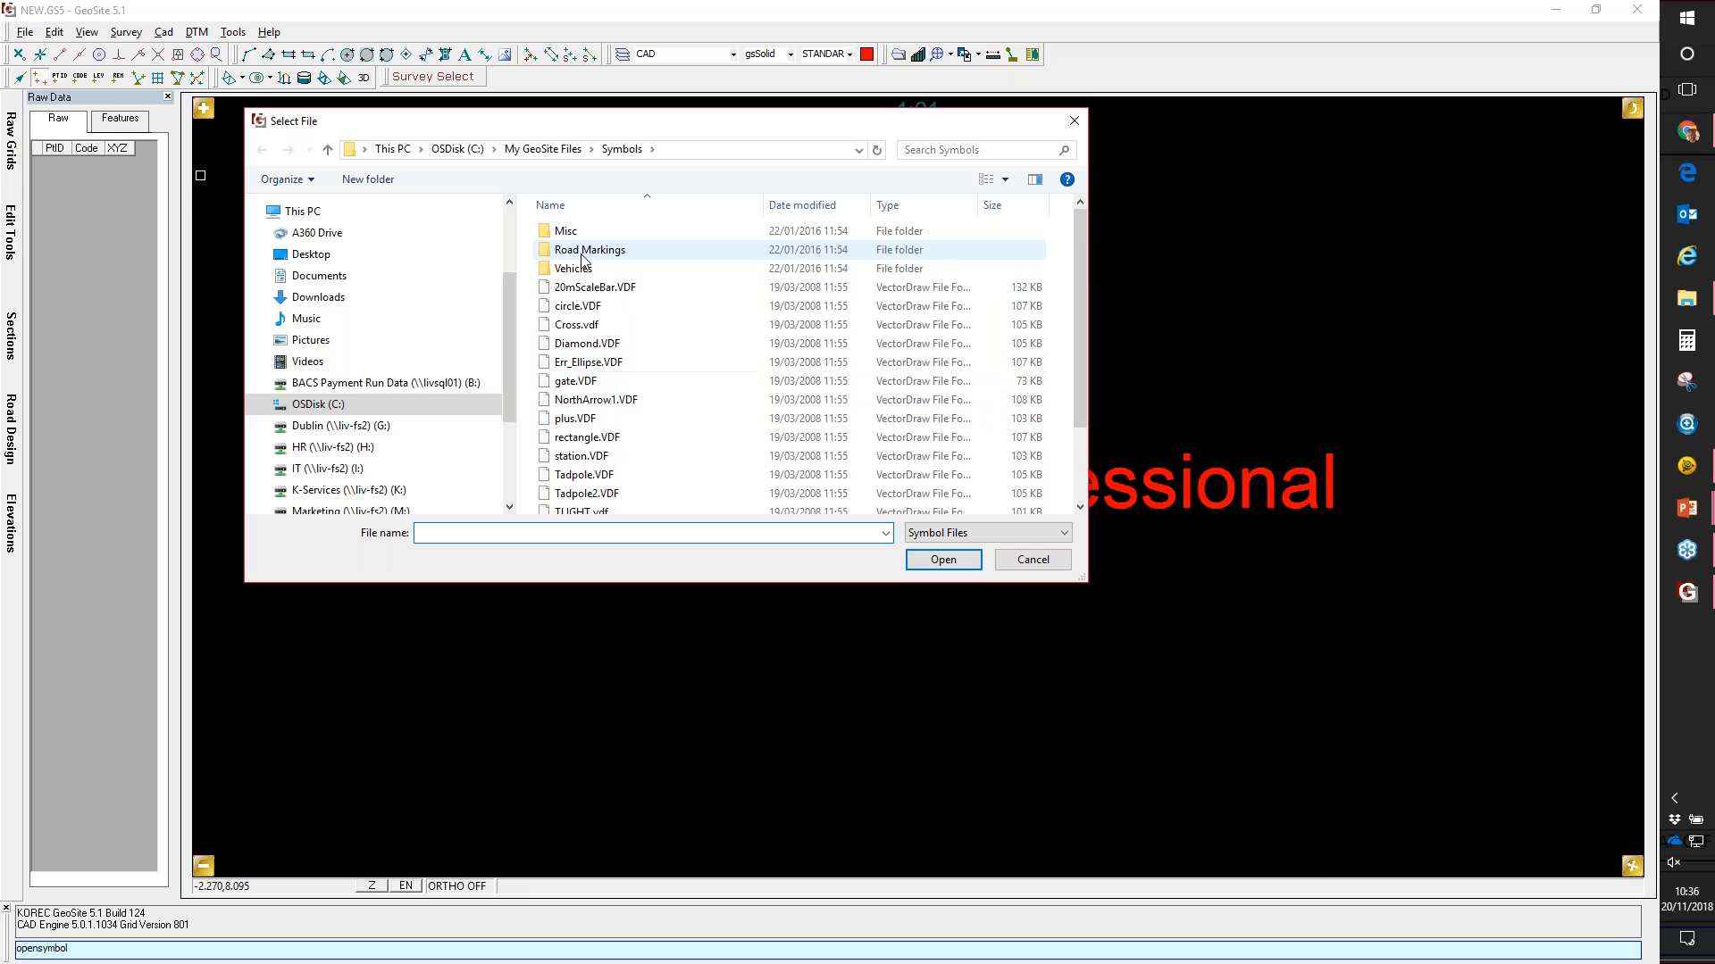
pyautogui.doubleClick(579, 251)
pyautogui.scroll(-12, 632, 375)
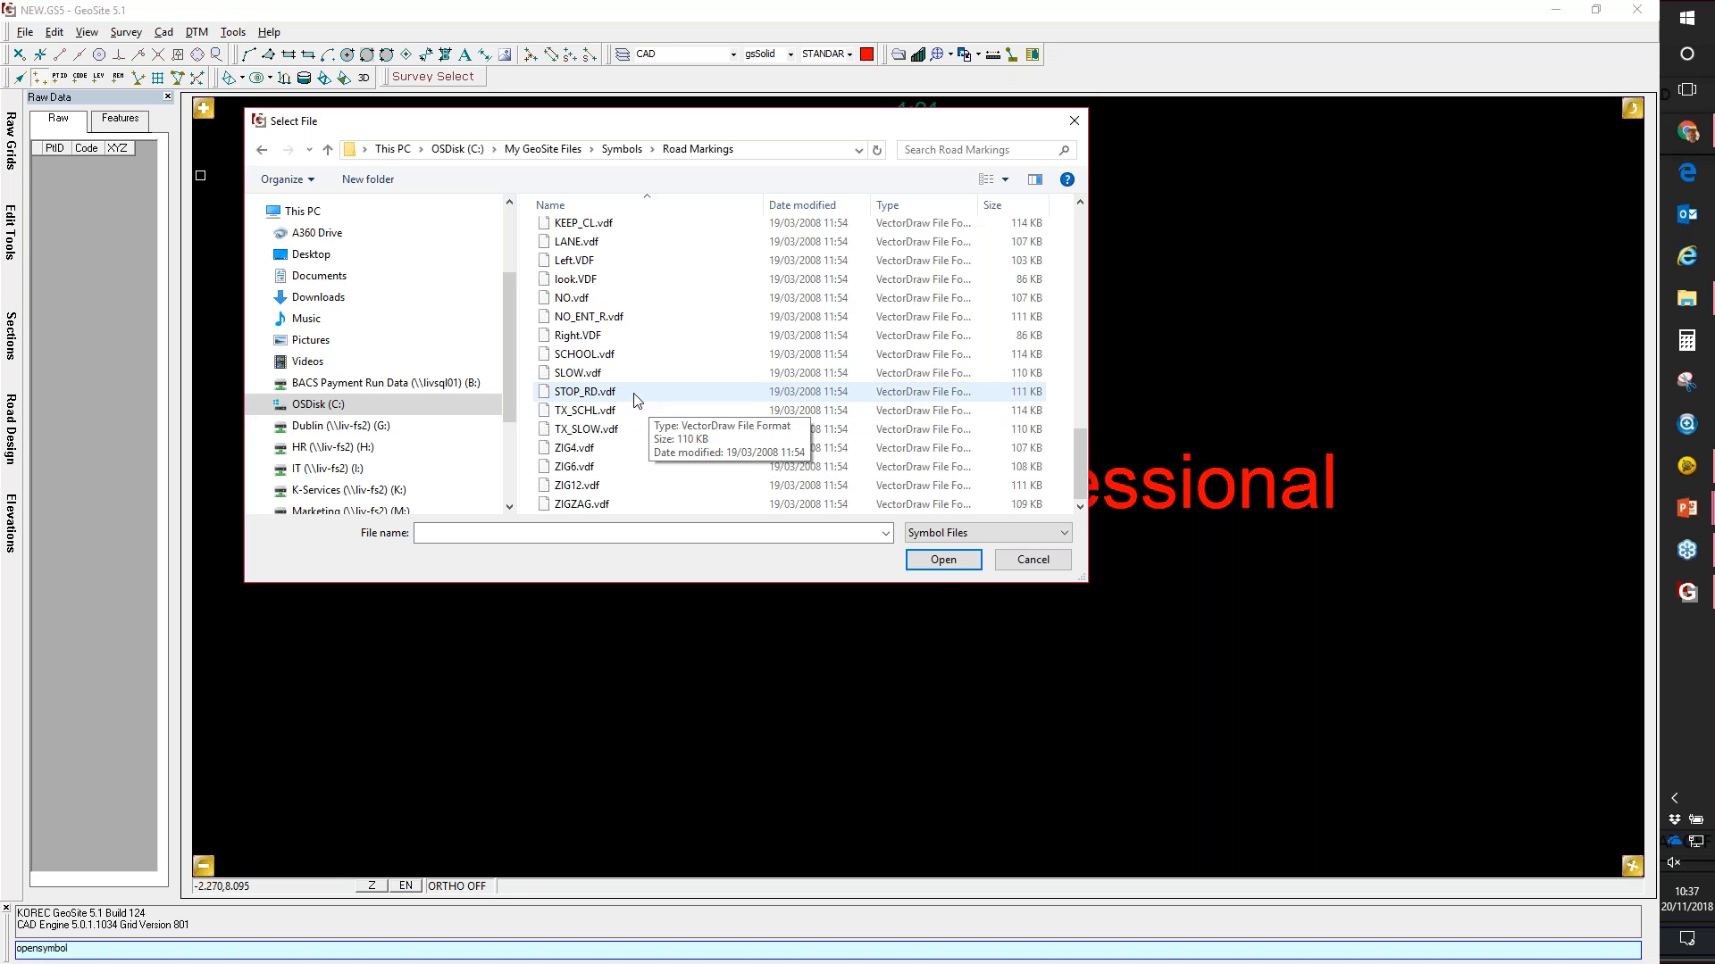
pyautogui.click(625, 373)
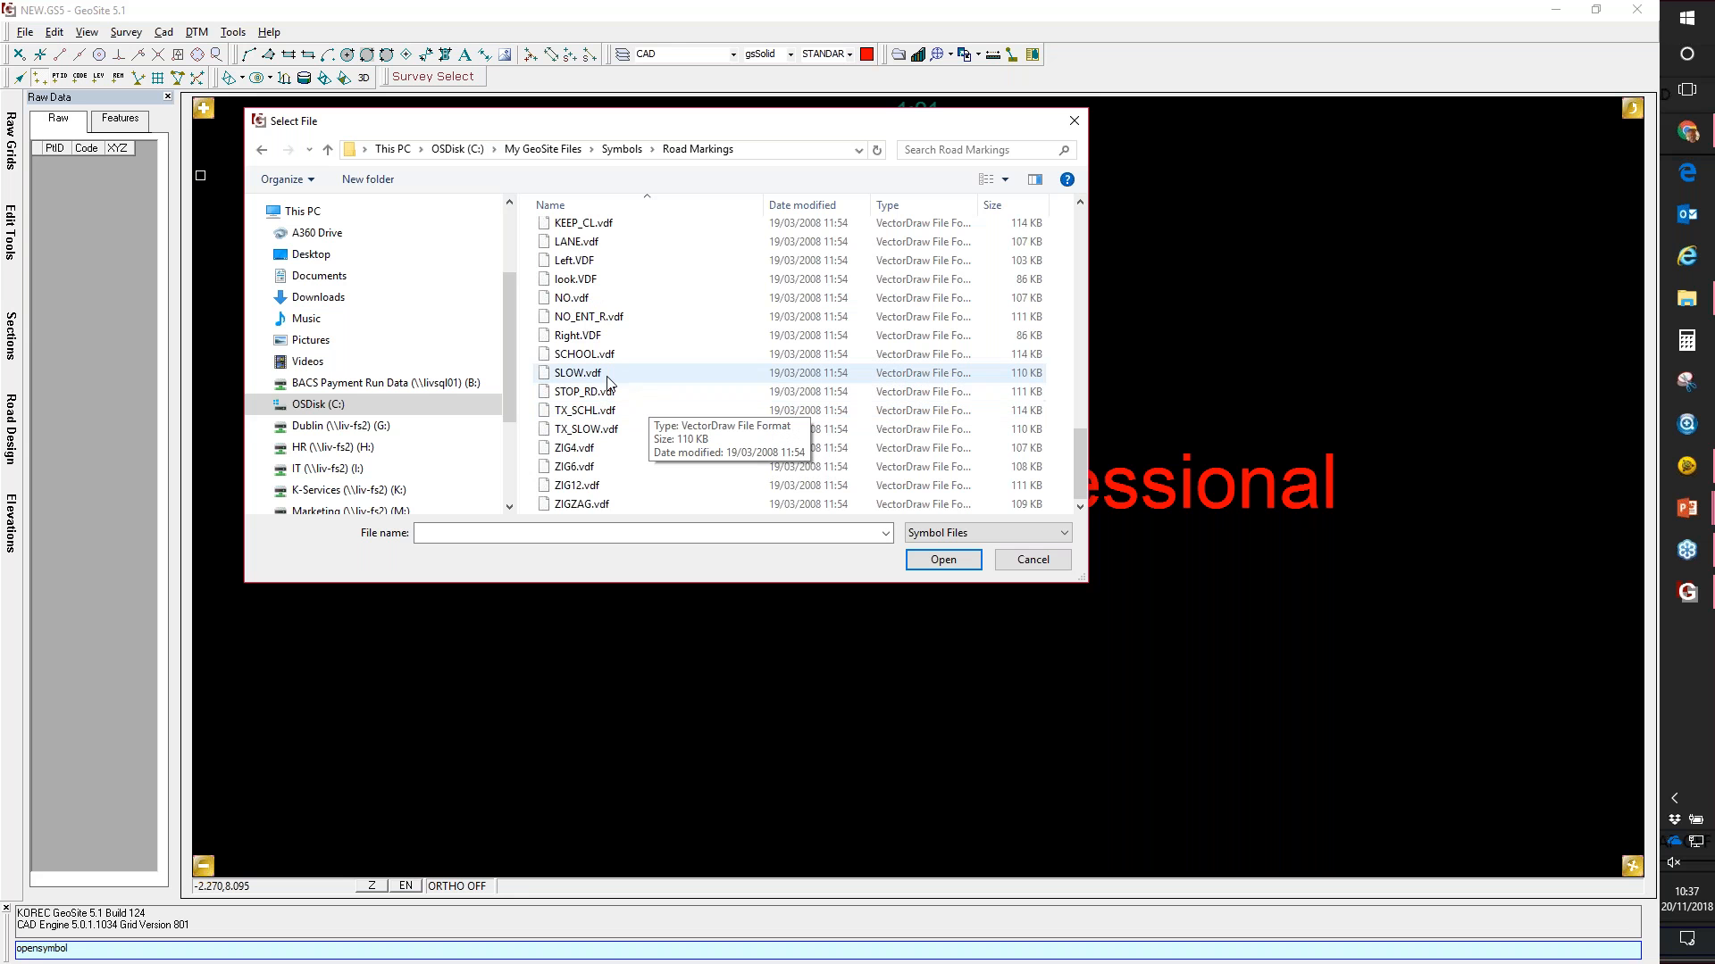
pyautogui.click(959, 562)
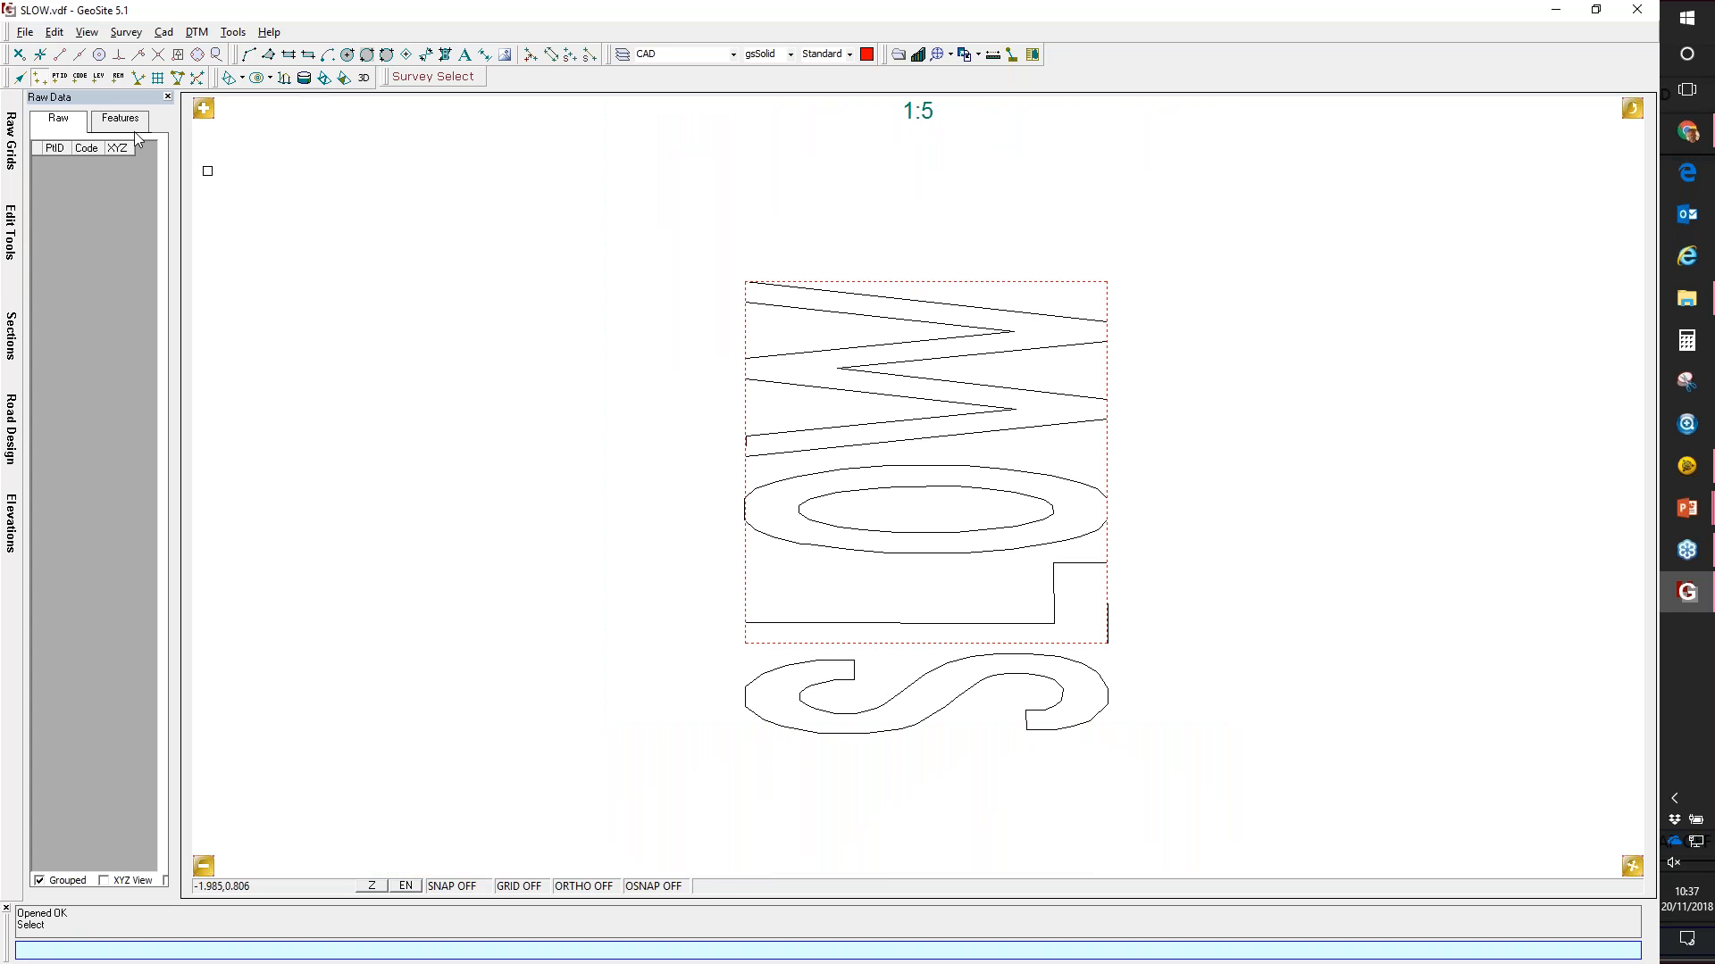
# Step: Start an AutoDESK DWG/DXF export of the SLOW symbol, accepting the R2000 version and Make File 2D options
pyautogui.click(26, 32)
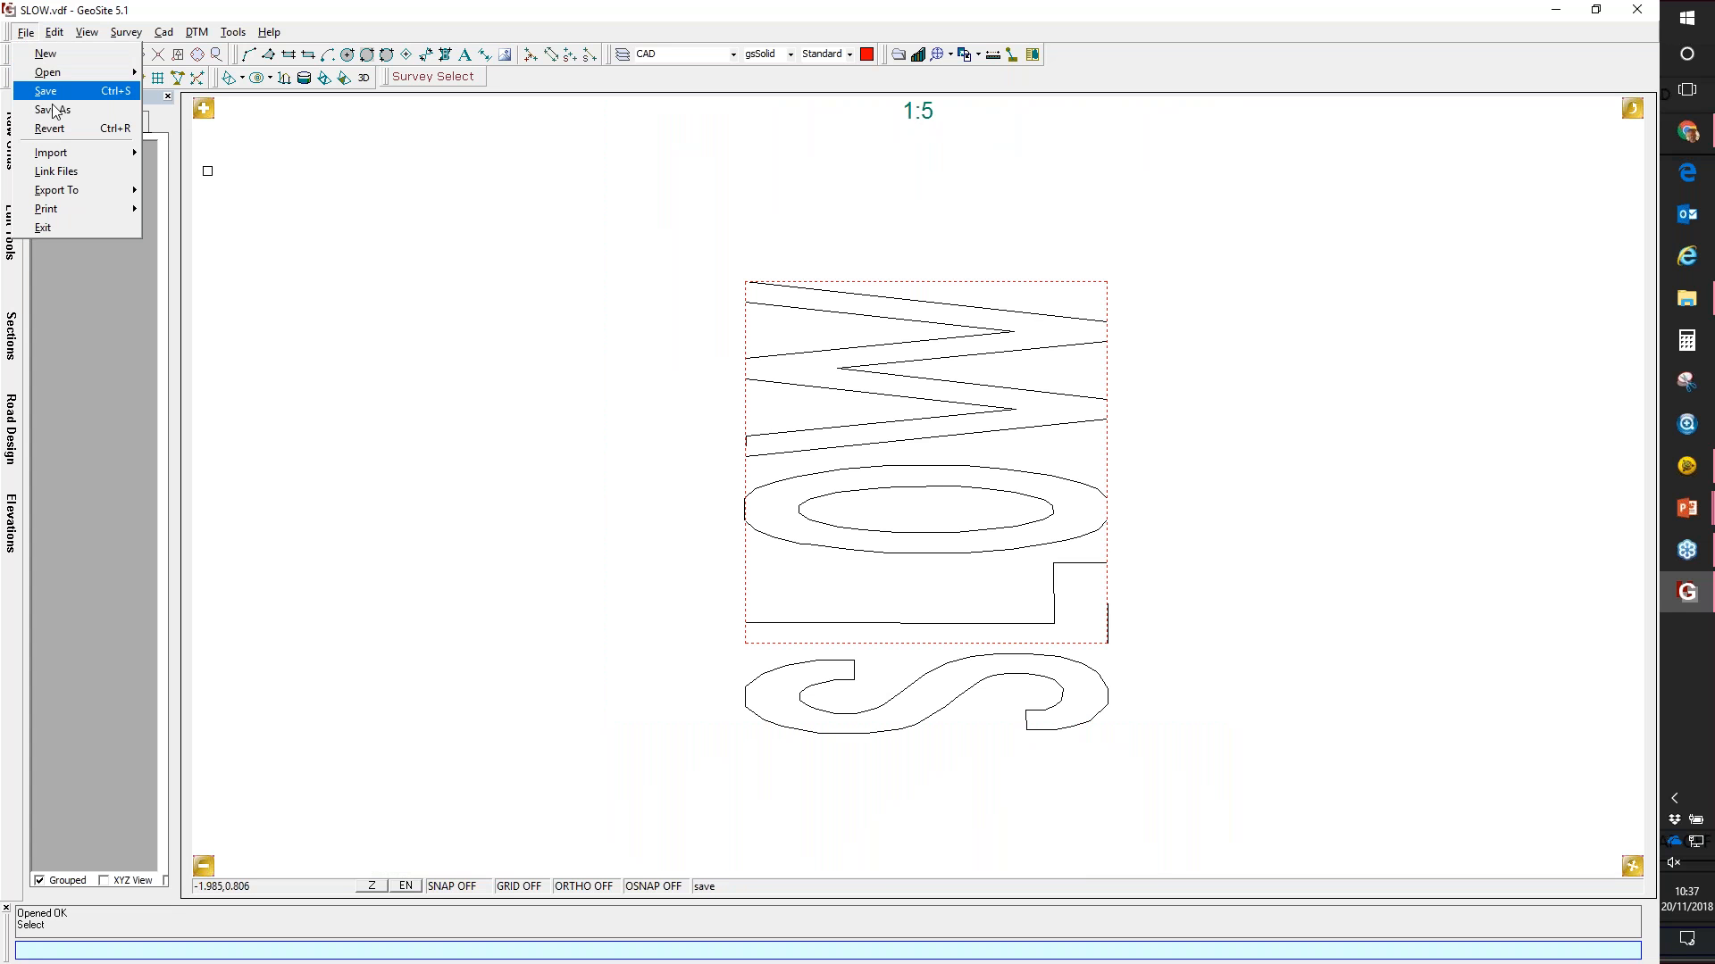
pyautogui.moveTo(93, 191)
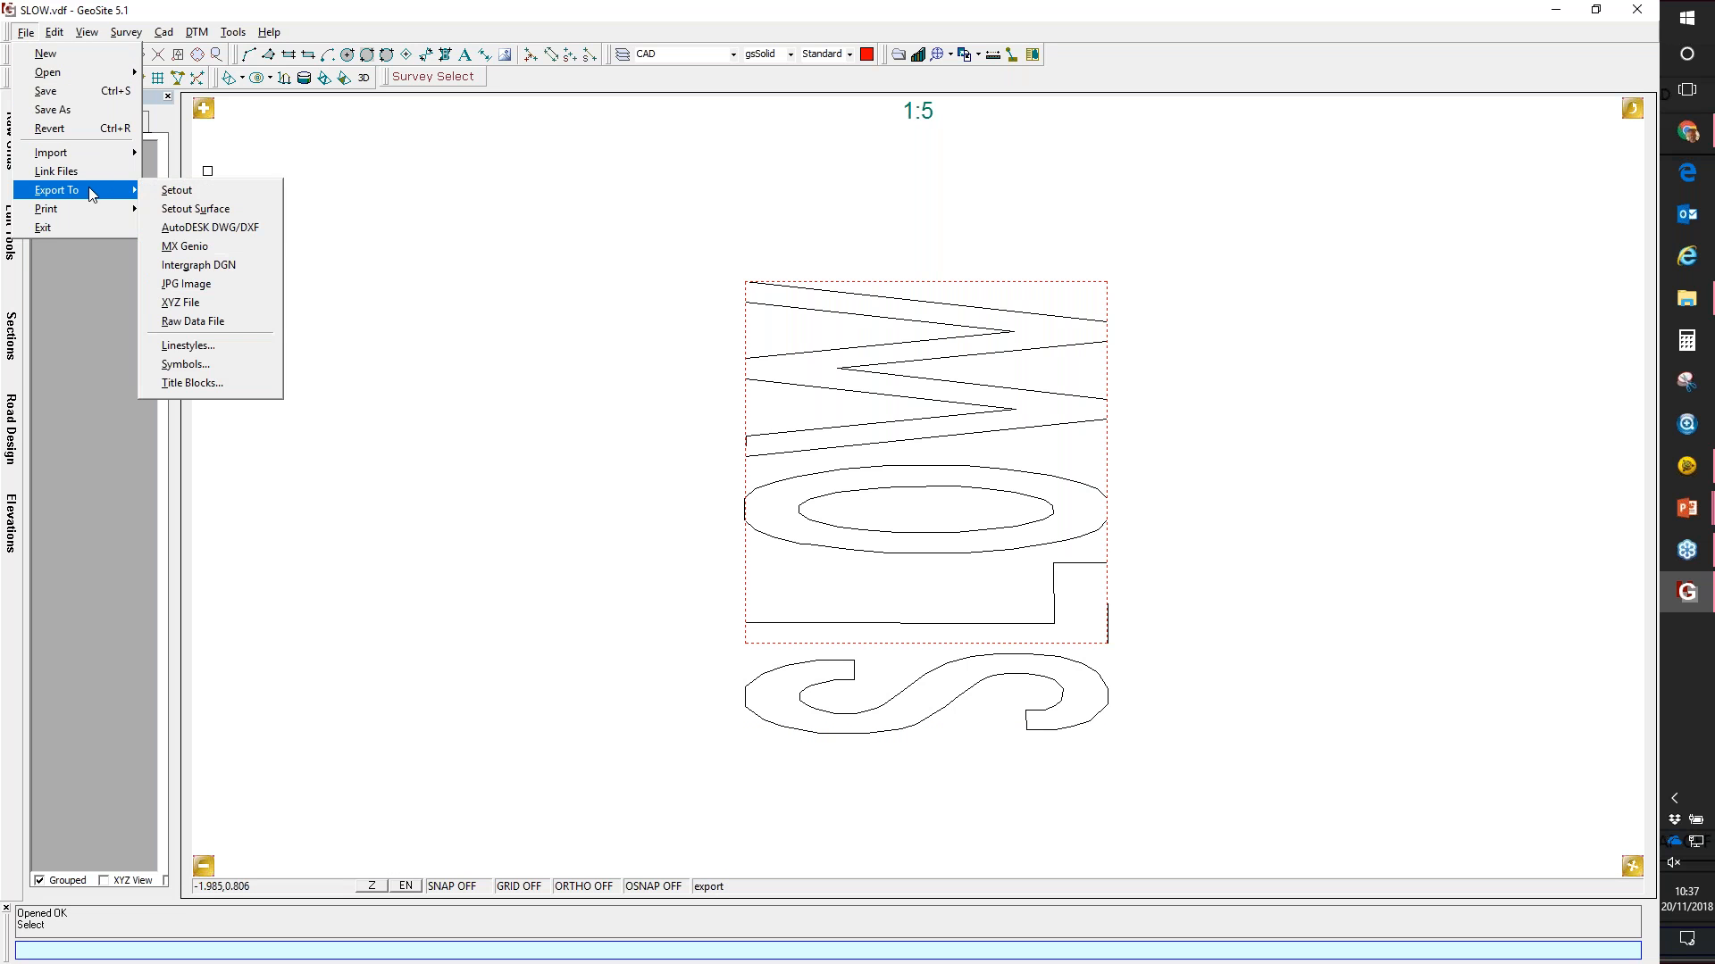
pyautogui.click(227, 228)
pyautogui.moveTo(388, 99); pyautogui.dragTo(644, 131)
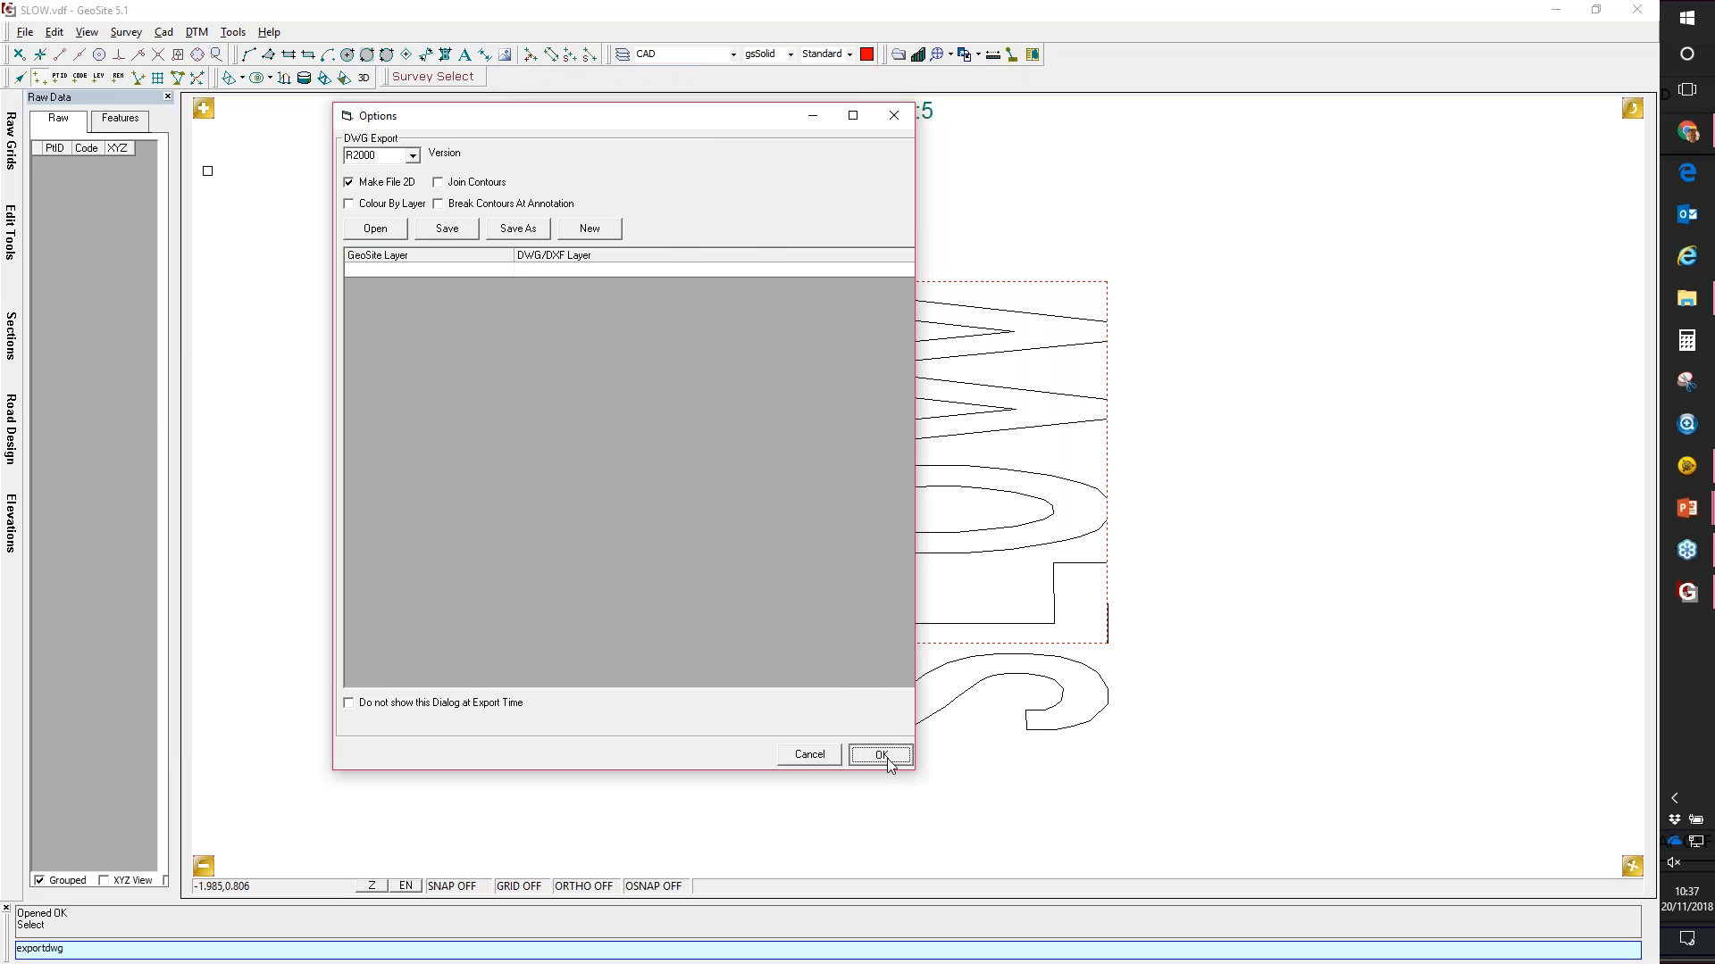
pyautogui.click(886, 758)
# Step: Choose the Raw Blocks folder inside Webinar Nov 2018 on the desktop as the export destination
pyautogui.moveTo(222, 39); pyautogui.dragTo(490, 108)
pyautogui.moveTo(598, 132); pyautogui.dragTo(804, 195)
pyautogui.click(643, 197)
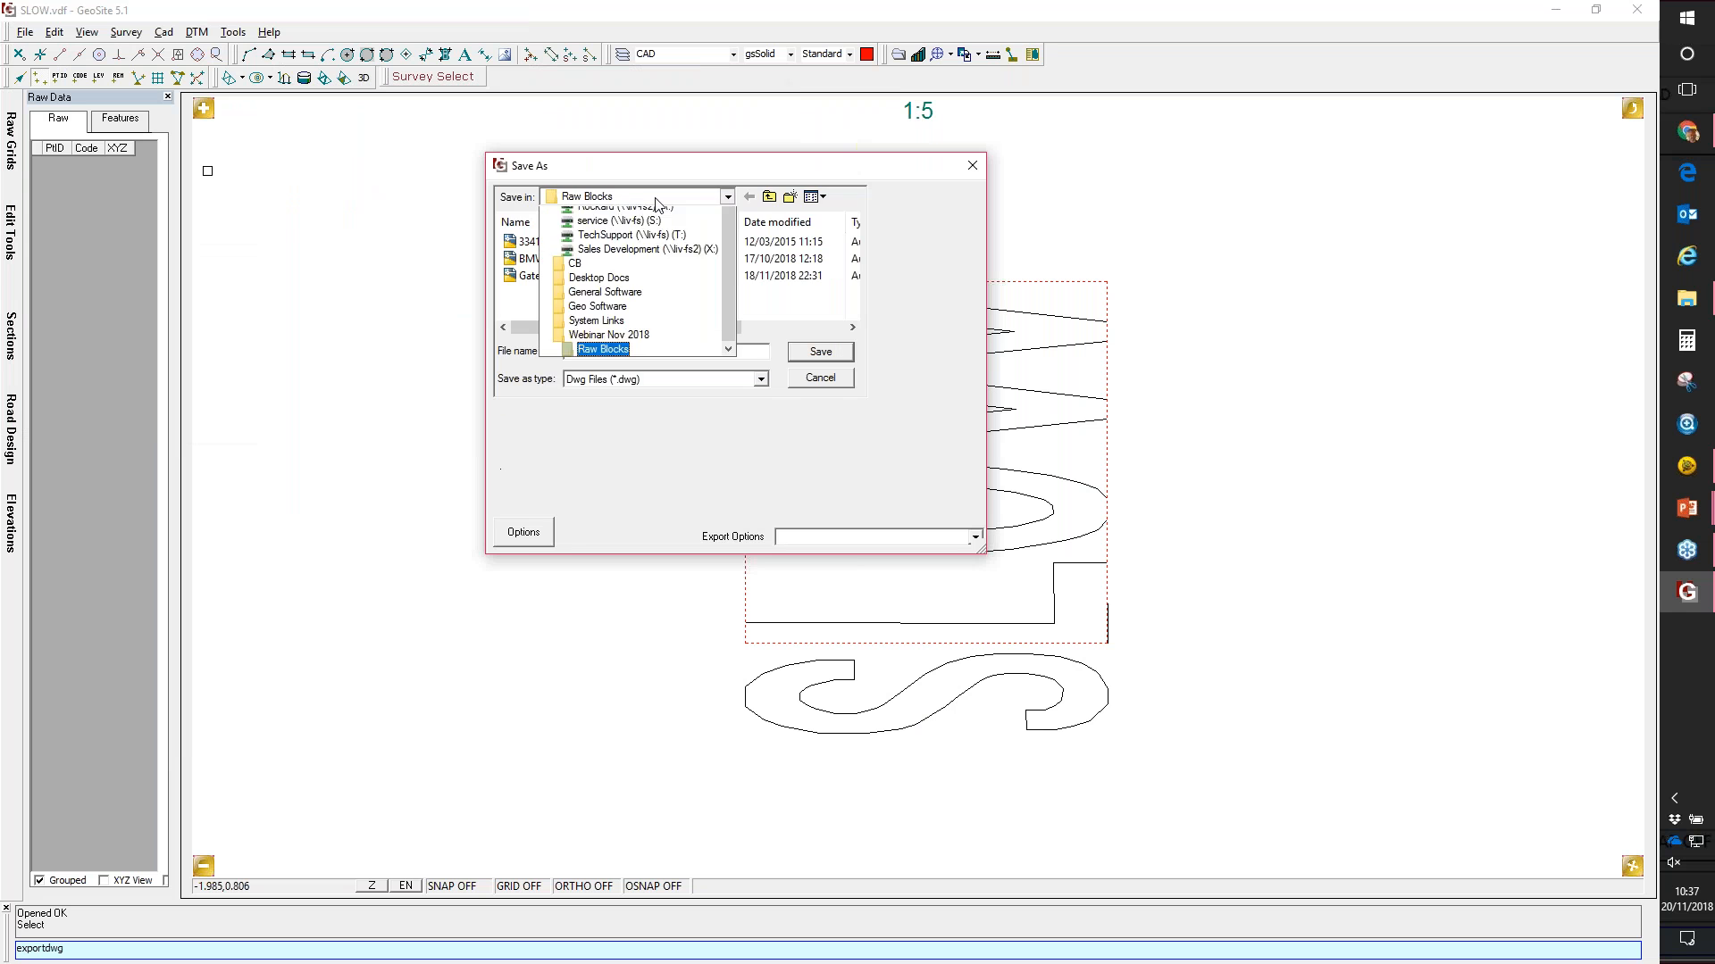
pyautogui.scroll(2, 650, 323)
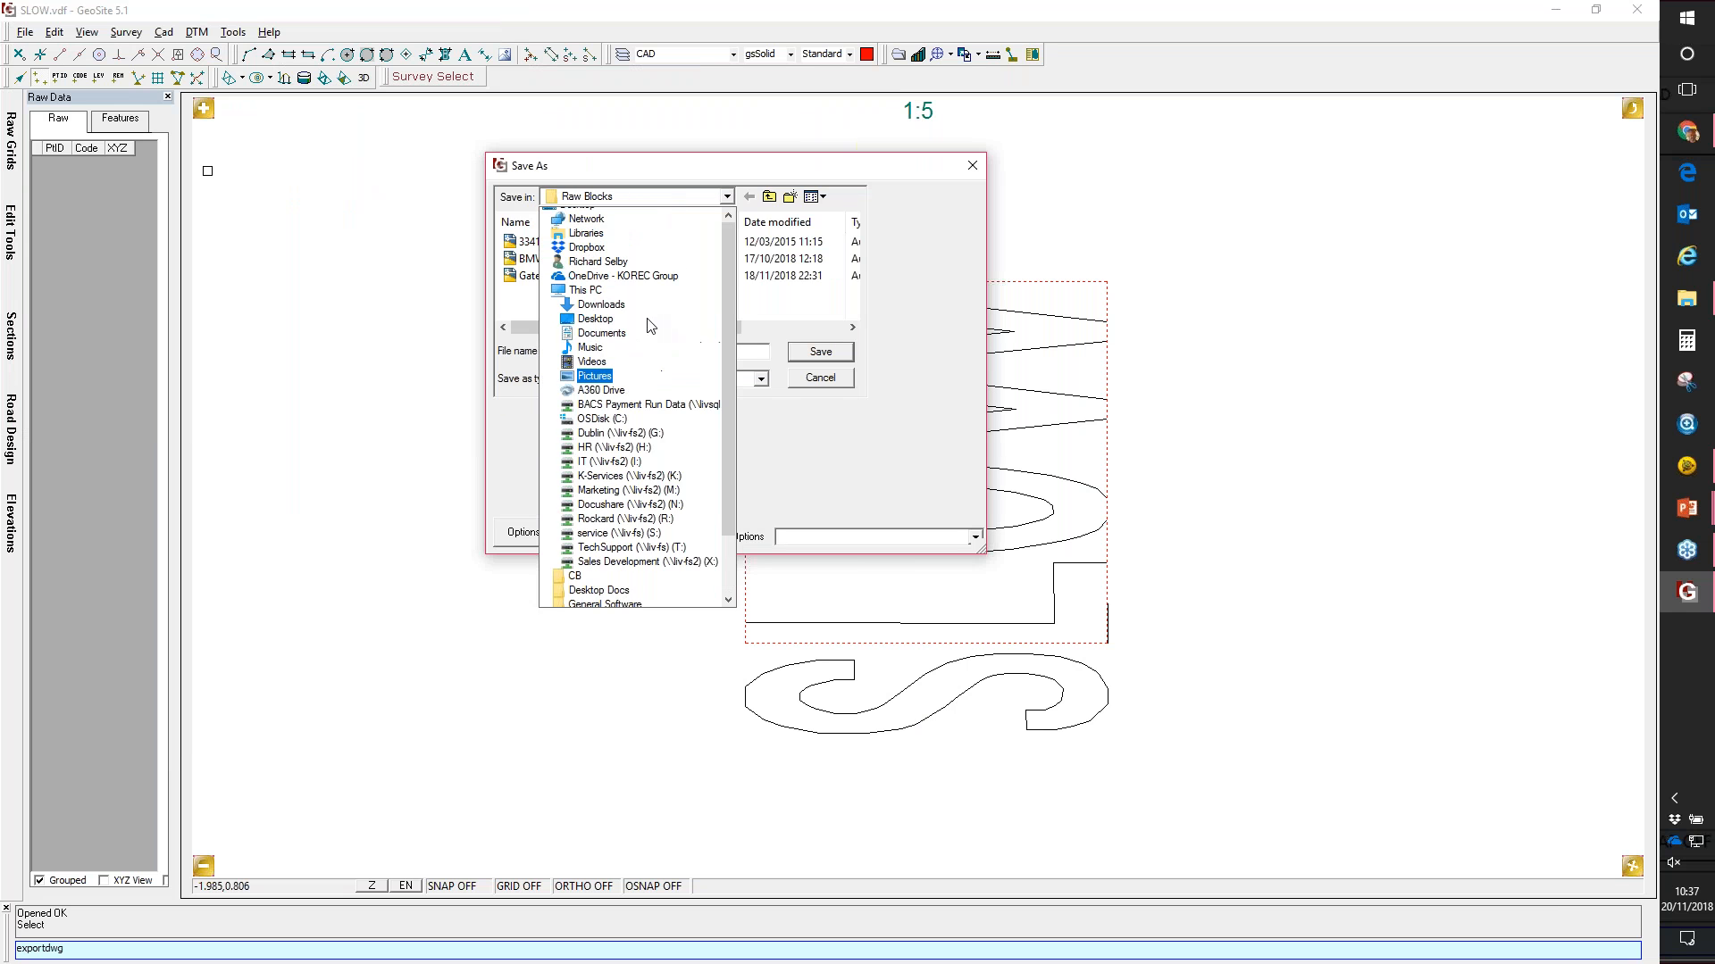
pyautogui.click(600, 222)
pyautogui.scroll(-5, 602, 304)
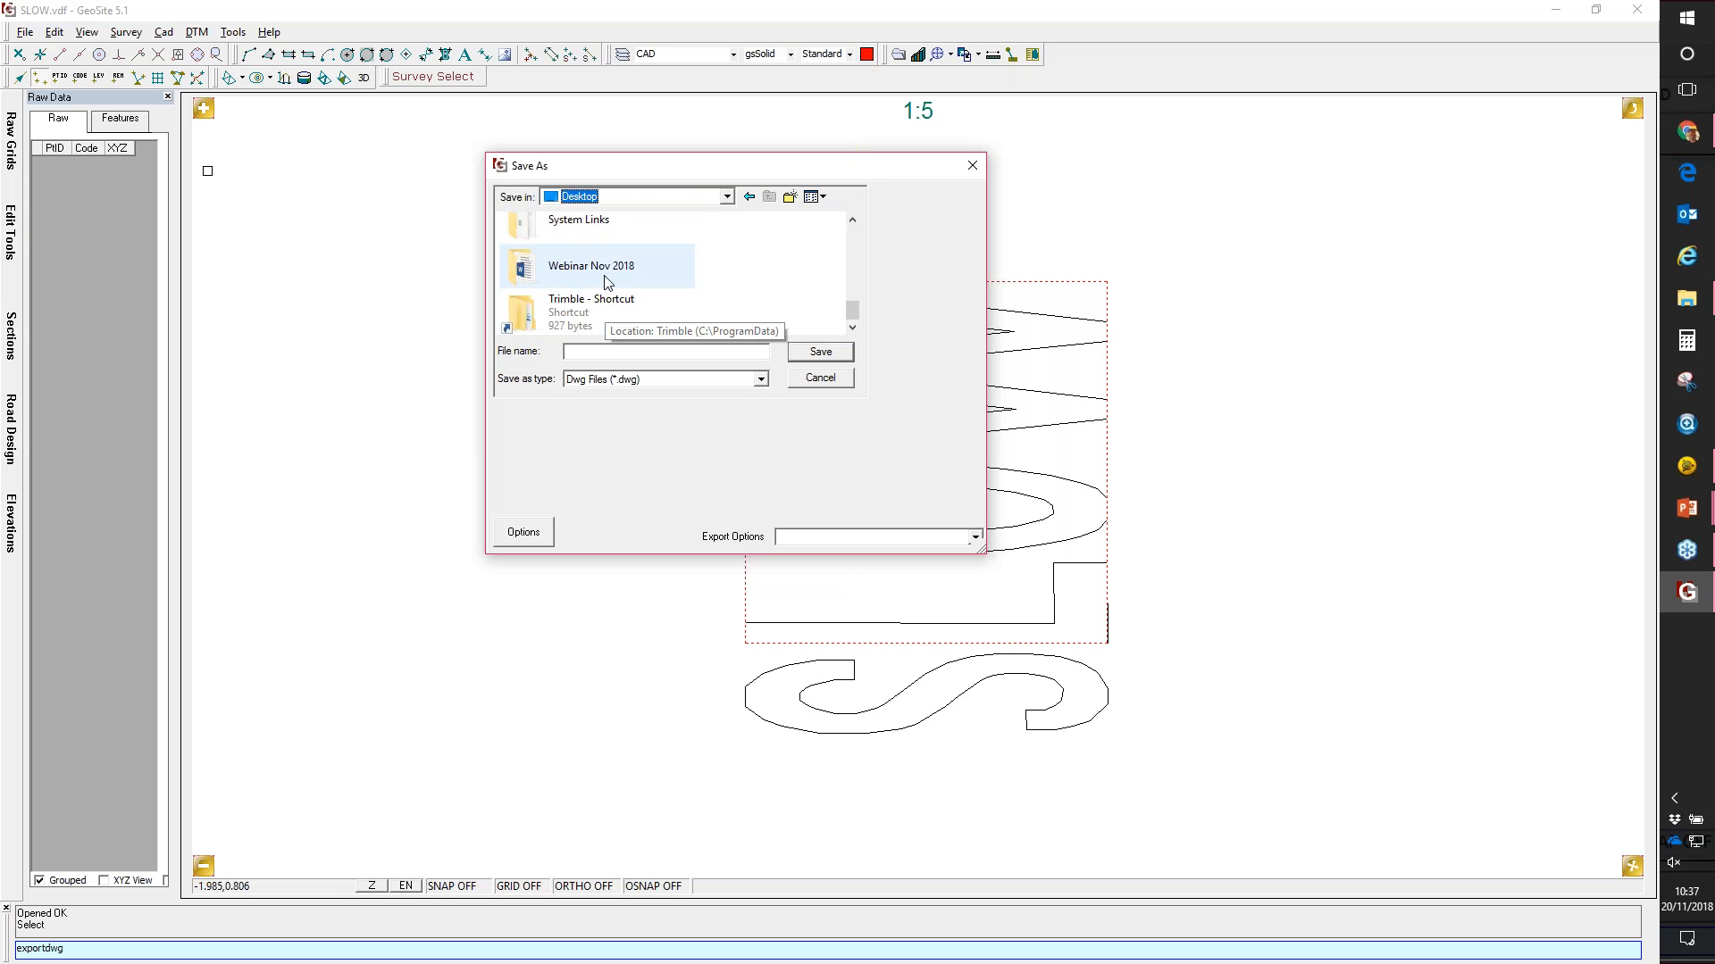
pyautogui.doubleClick(597, 267)
pyautogui.doubleClick(562, 278)
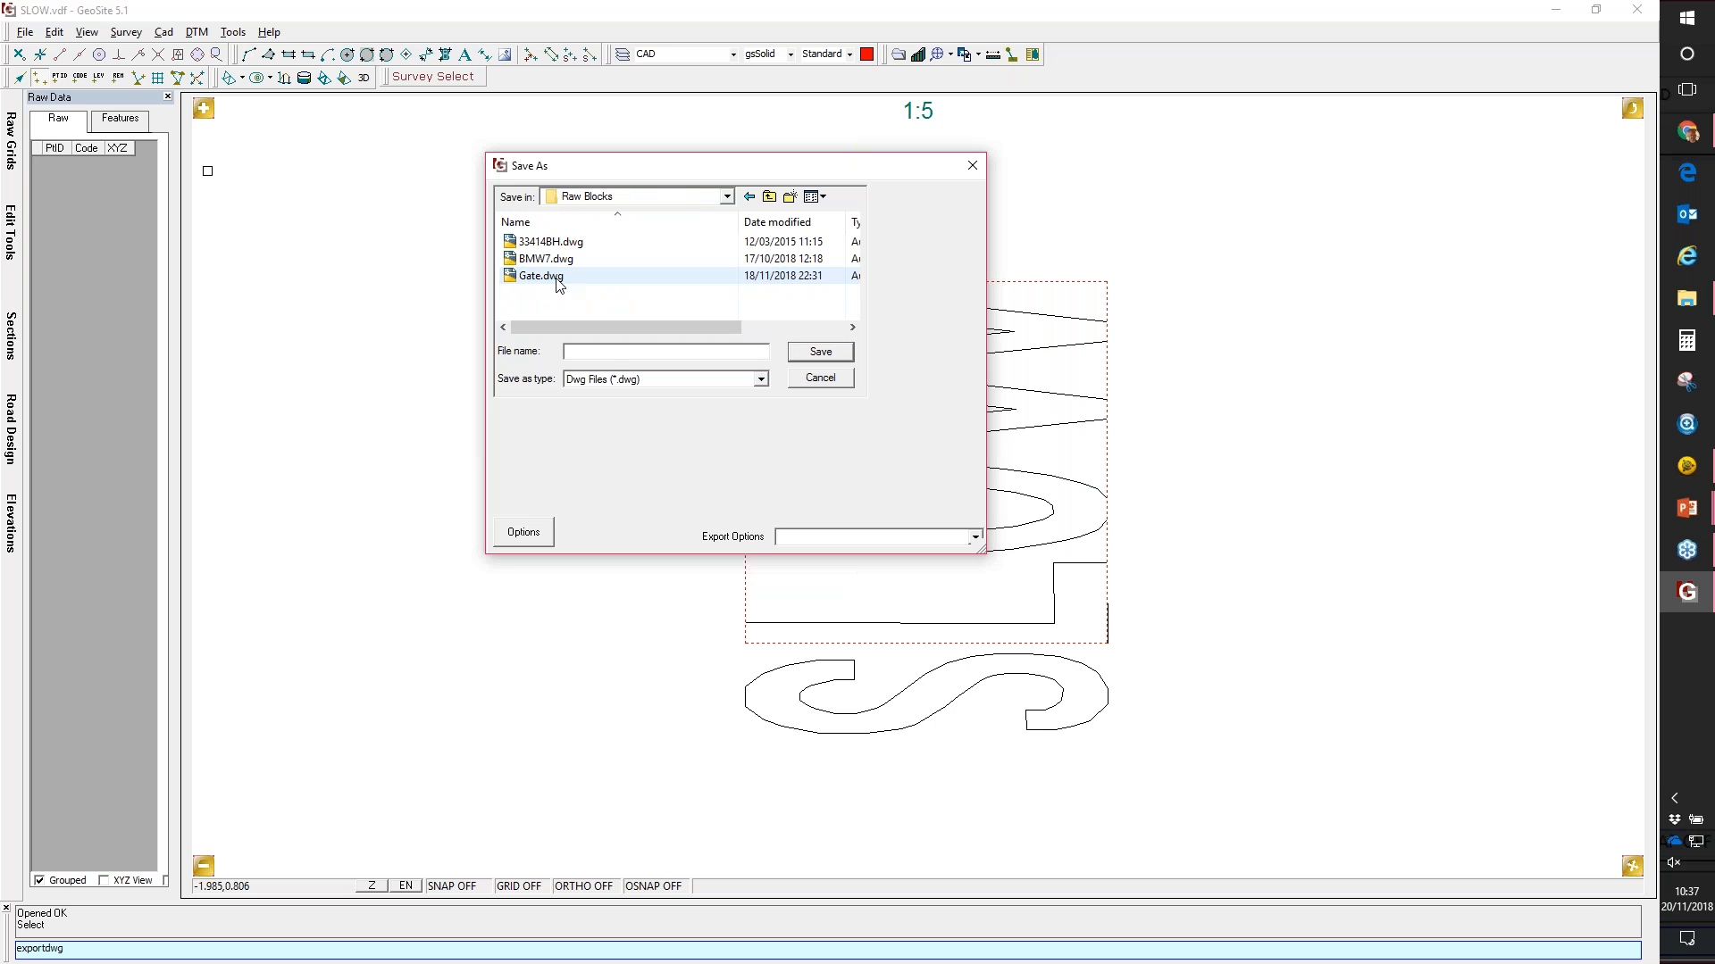
# Step: Name the export file Slow Text and save it as a DWG
pyautogui.click(614, 350)
pyautogui.write('Slow Tes')
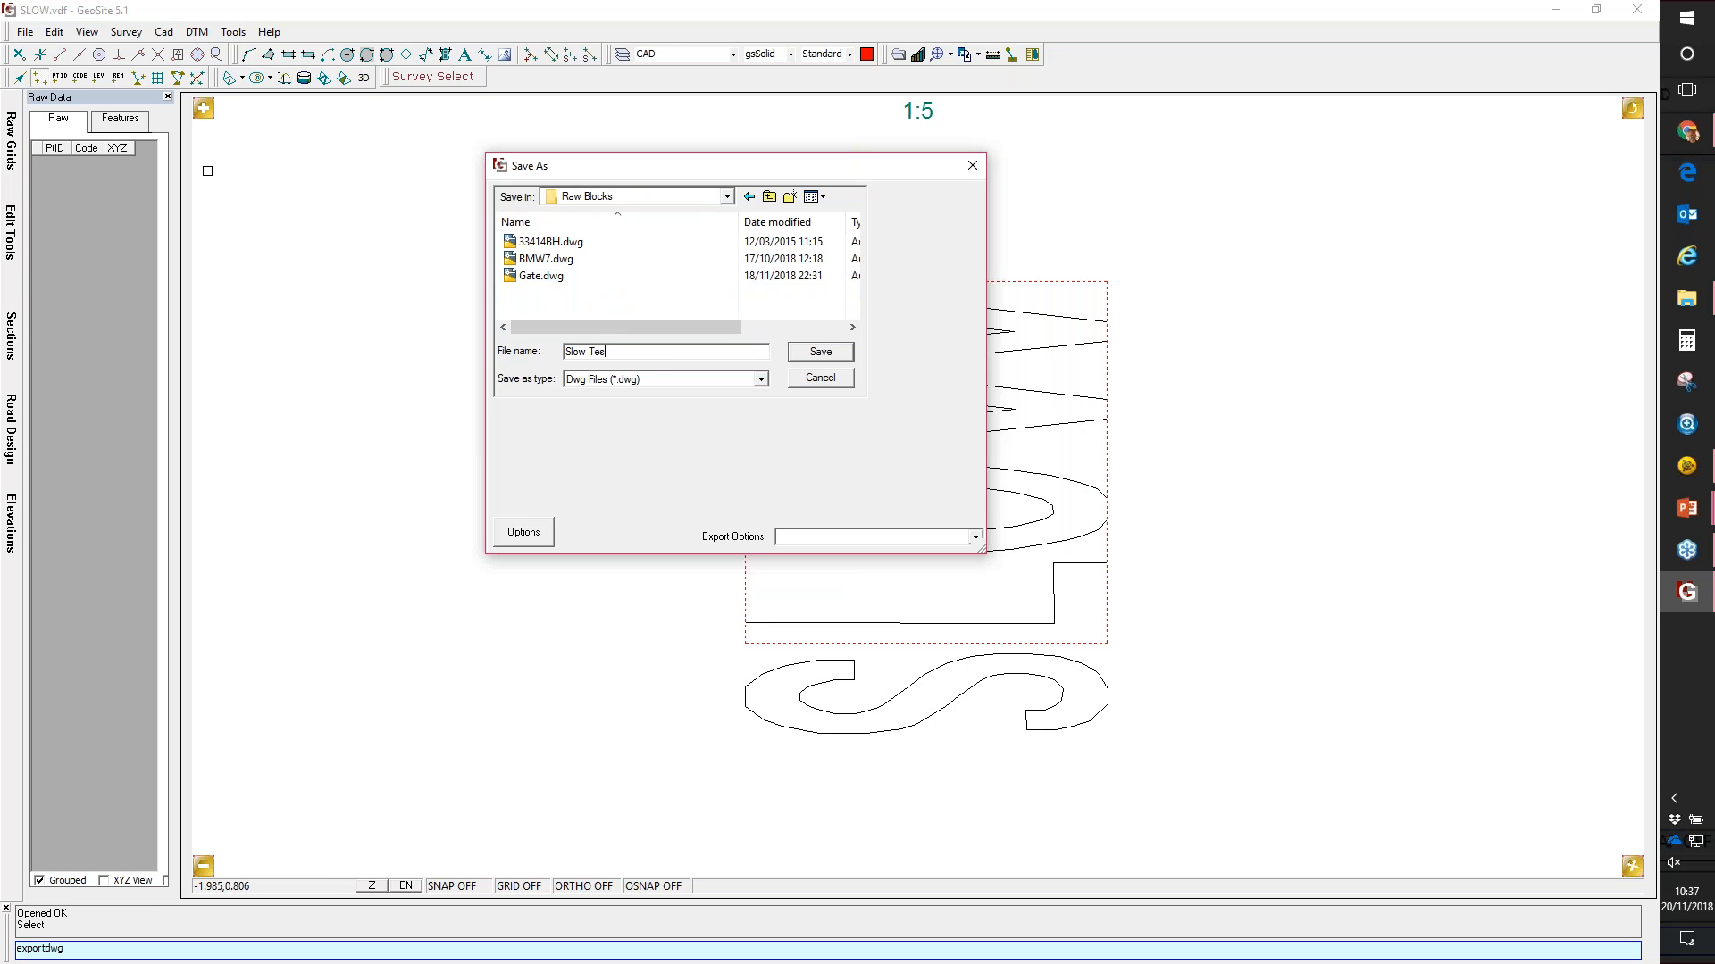
pyautogui.press('BackSpace')
pyautogui.press('BackSpace')
pyautogui.click(820, 351)
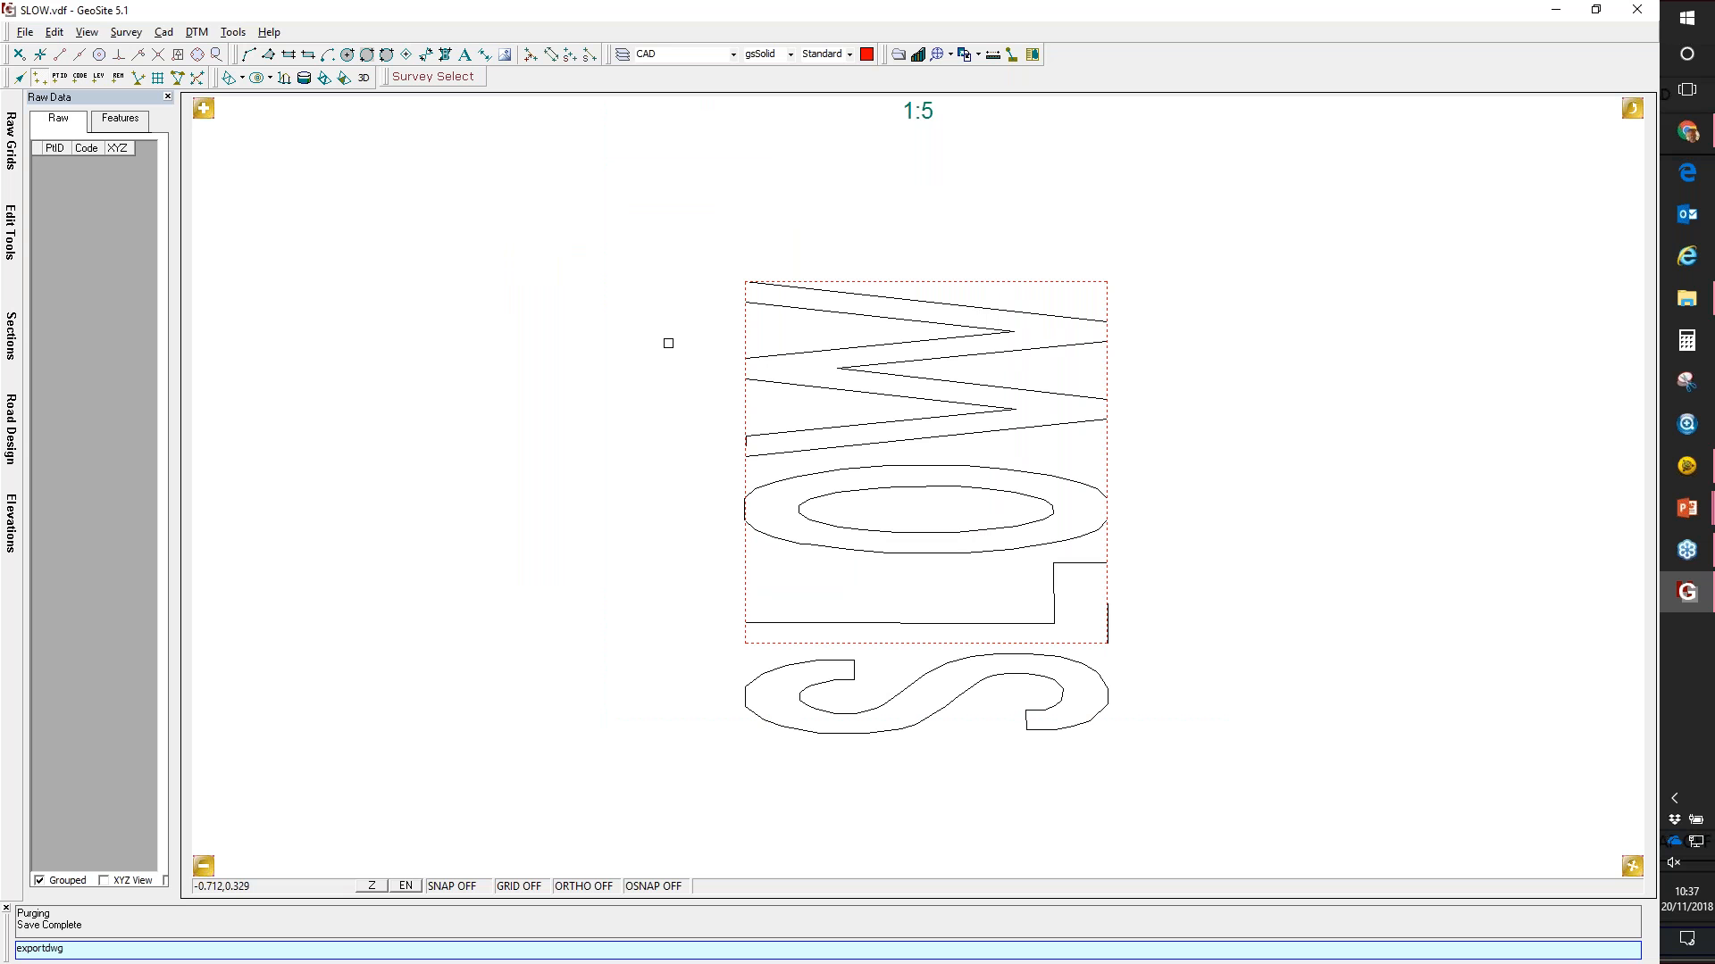
# Step: Switch to Trimble Business Center and delete the car, gate and tree objects from the plan view
pyautogui.hotkey('alt', 'Tab')
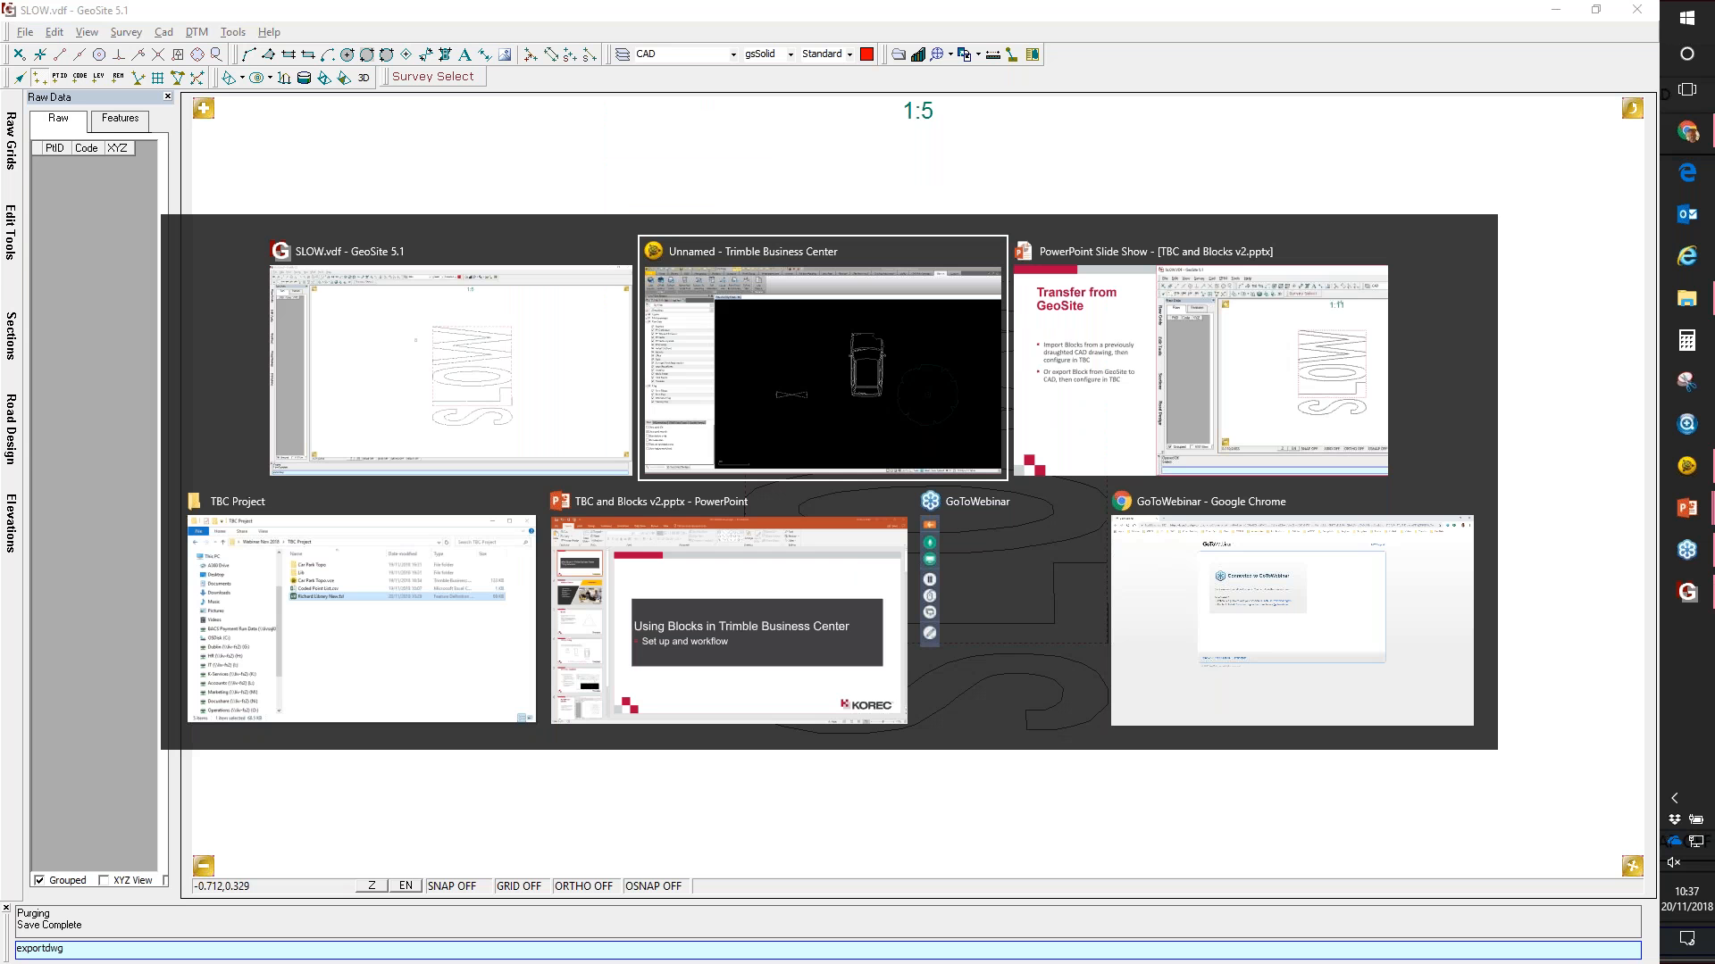
pyautogui.scroll(-5, 428, 509)
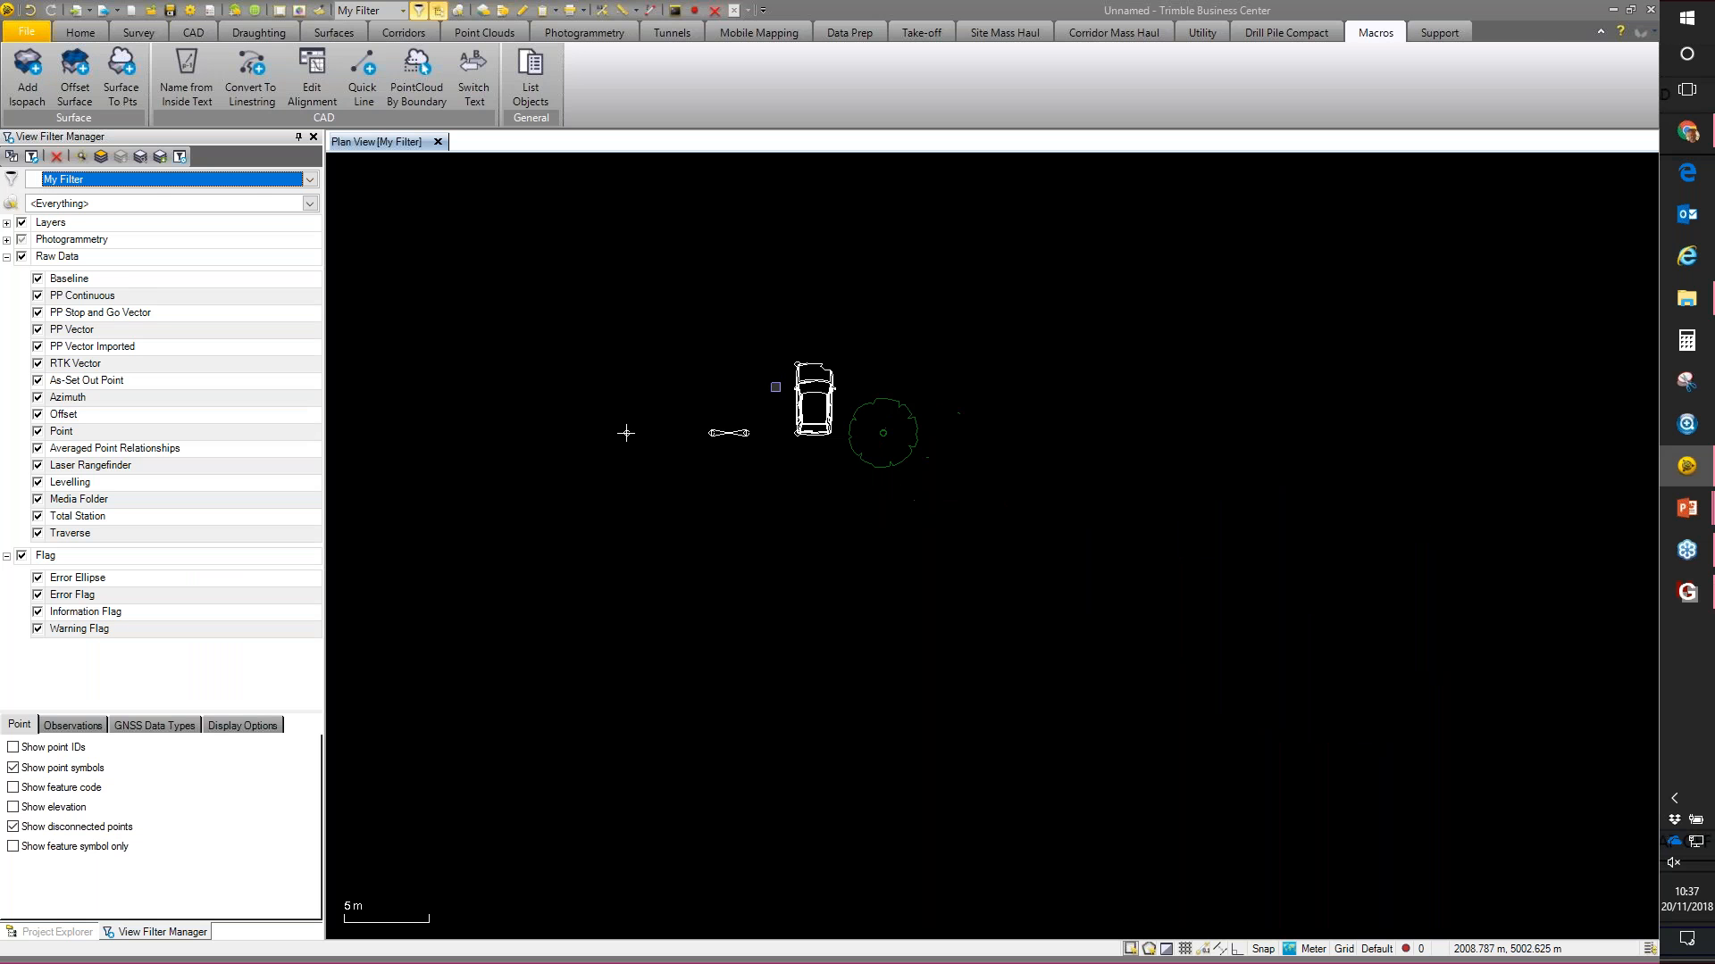
pyautogui.moveTo(1181, 535); pyautogui.dragTo(1182, 530)
pyautogui.rightClick(835, 421)
pyautogui.click(880, 513)
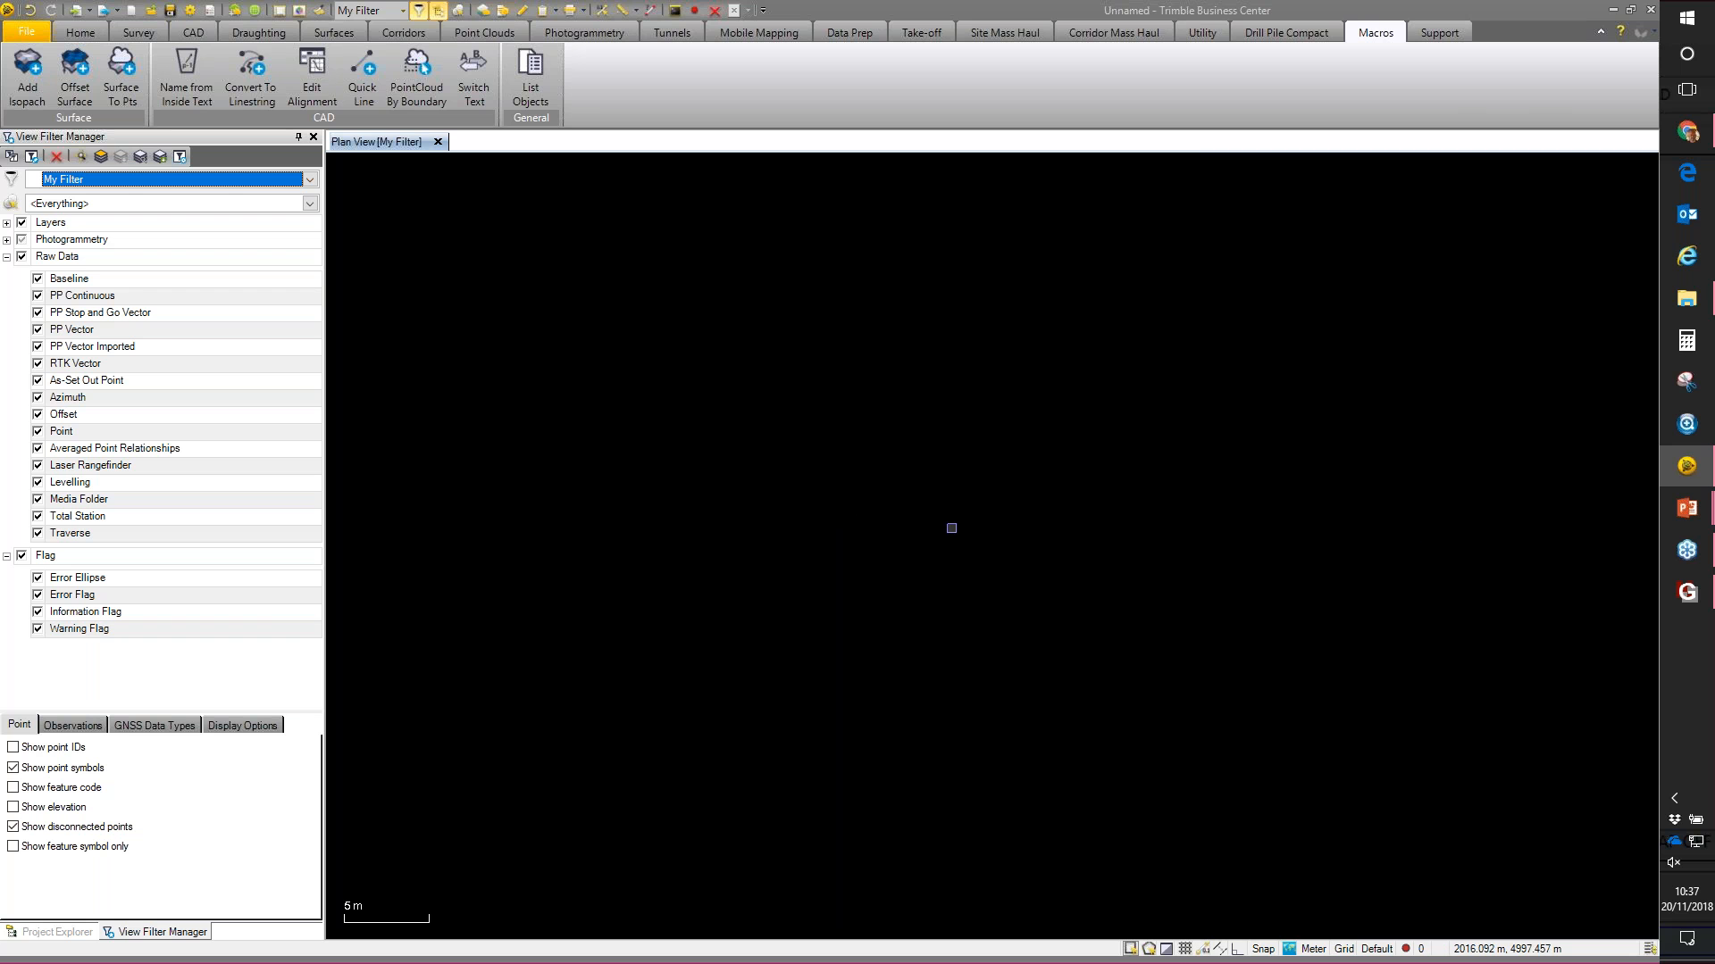
# Step: Import Slow Text.dwg from the Raw Blocks folder in File Explorer into the Trimble Business Center plan view
pyautogui.click(1686, 301)
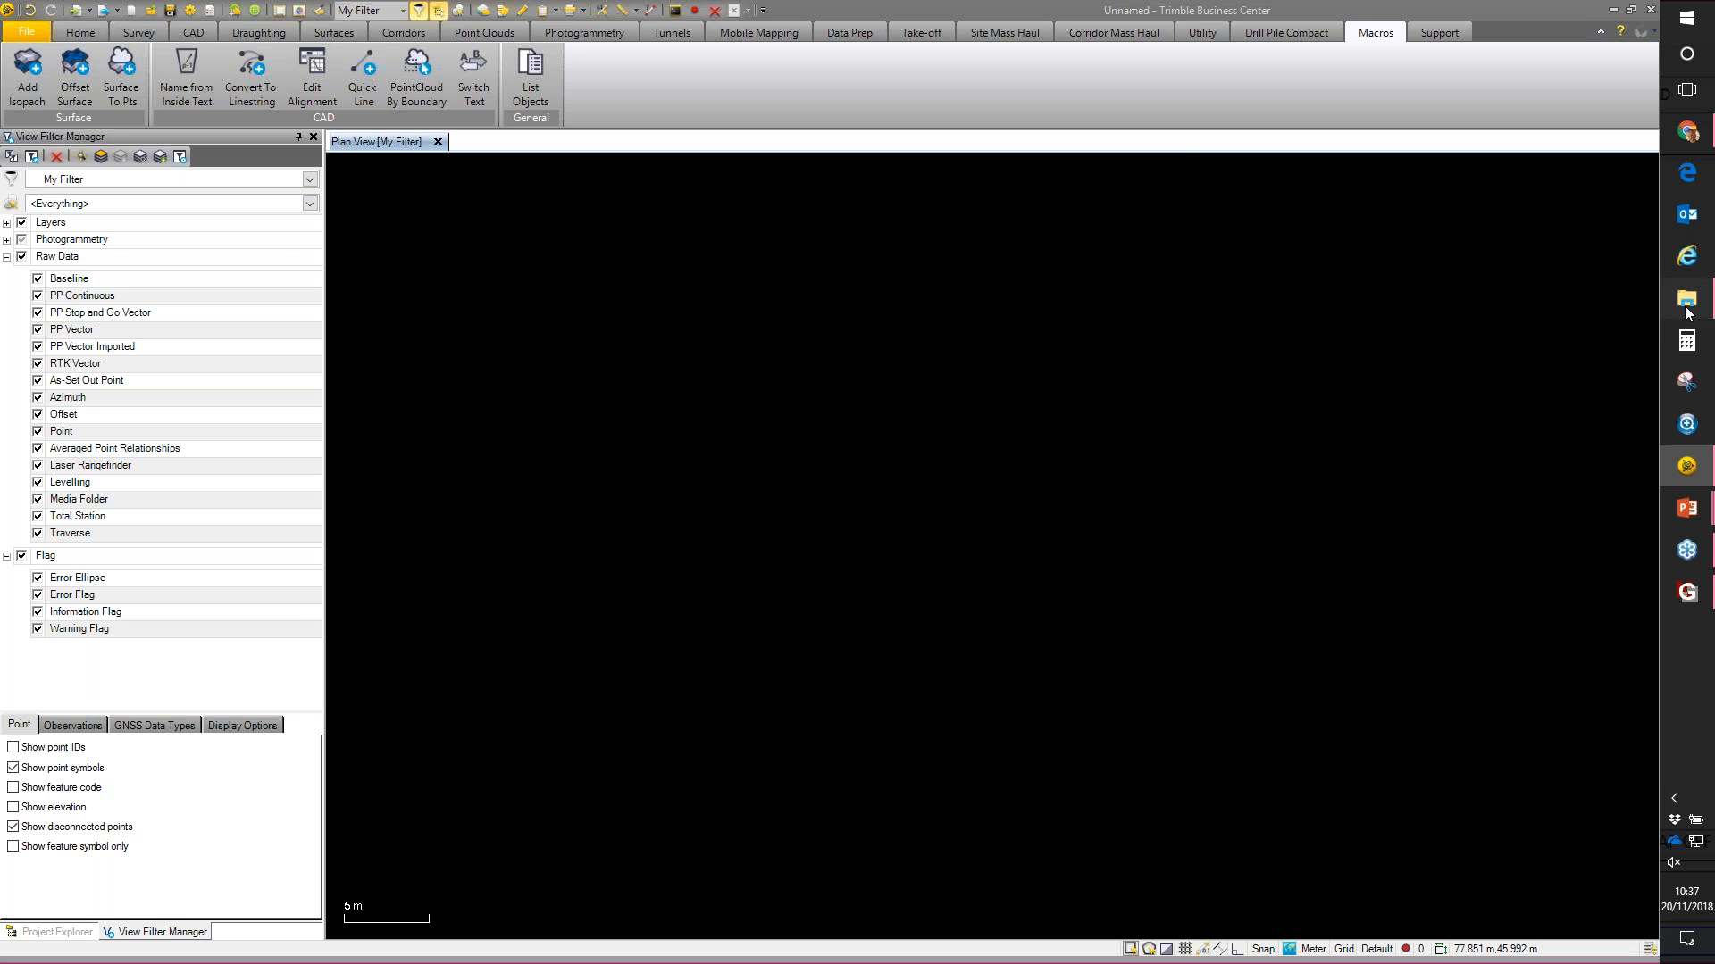
pyautogui.click(907, 351)
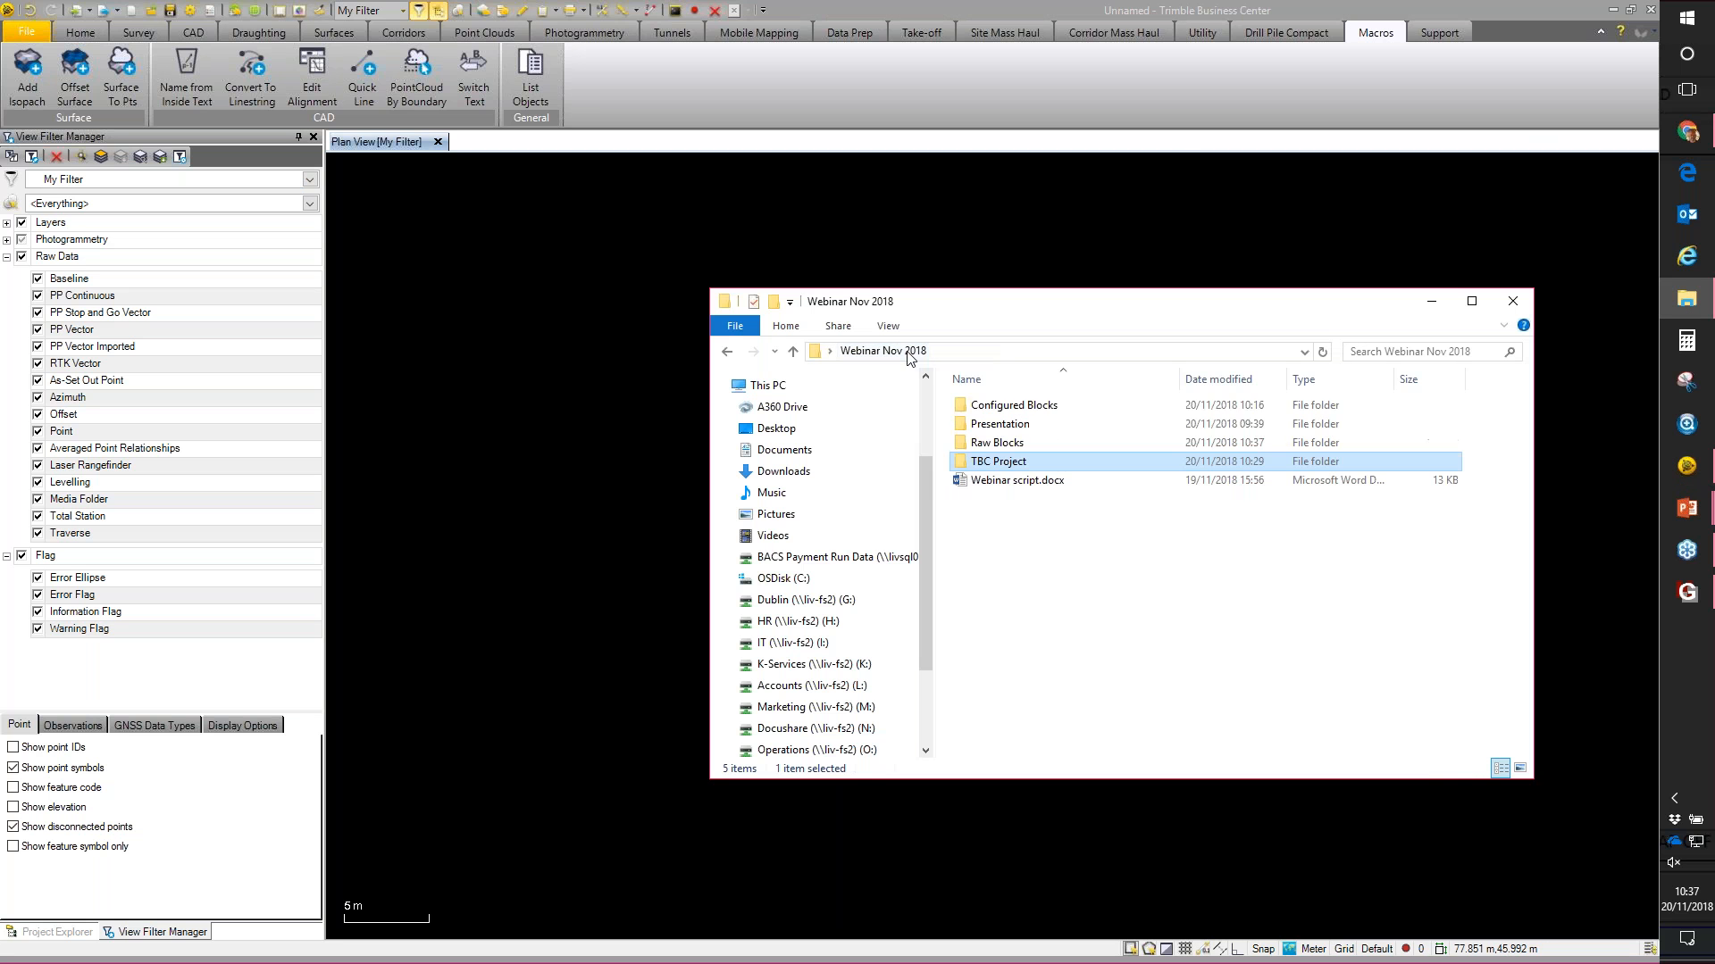
pyautogui.doubleClick(995, 443)
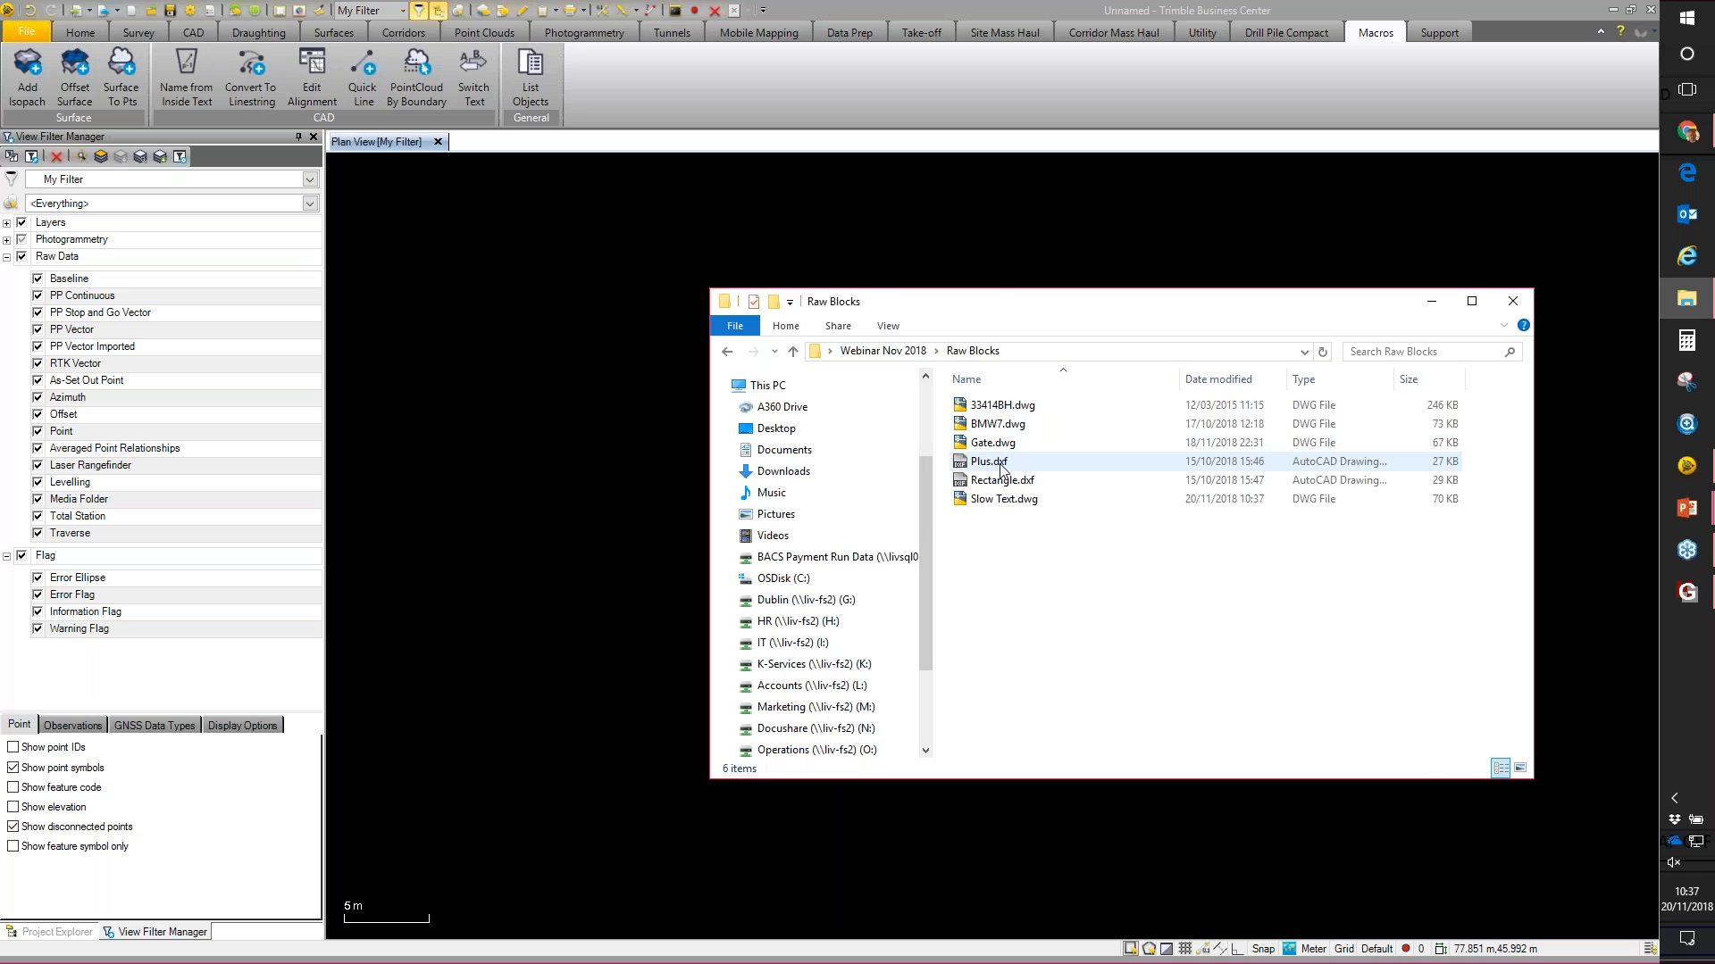
pyautogui.click(1004, 508)
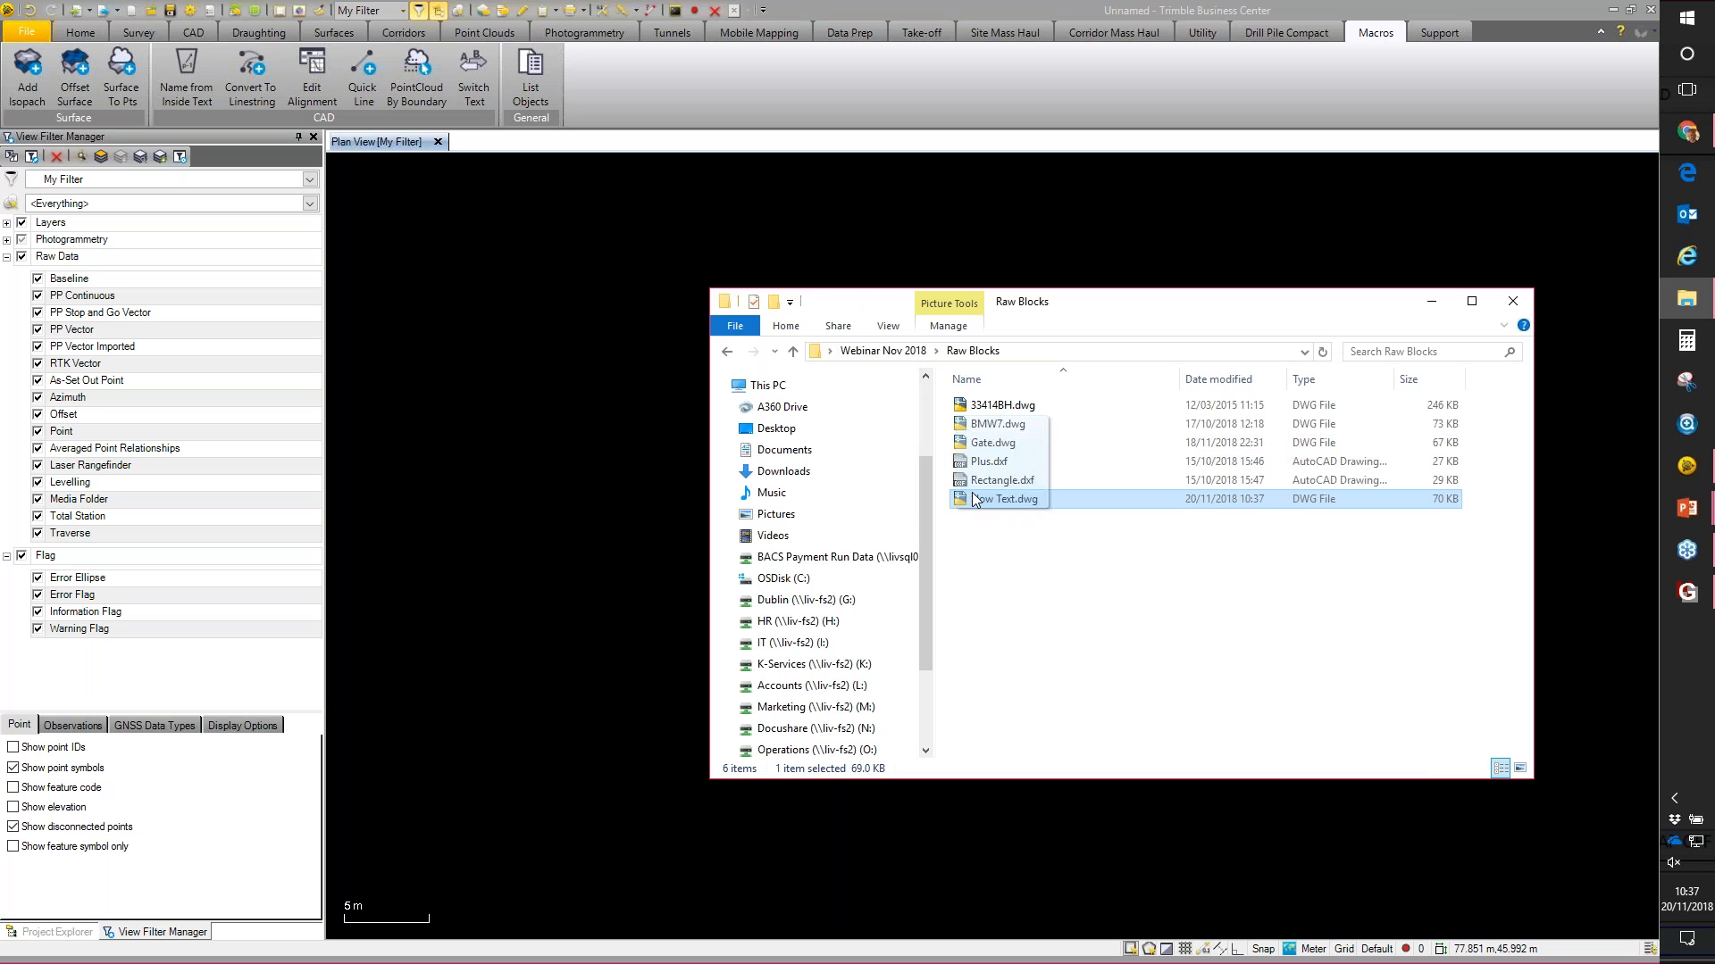
pyautogui.click(1429, 303)
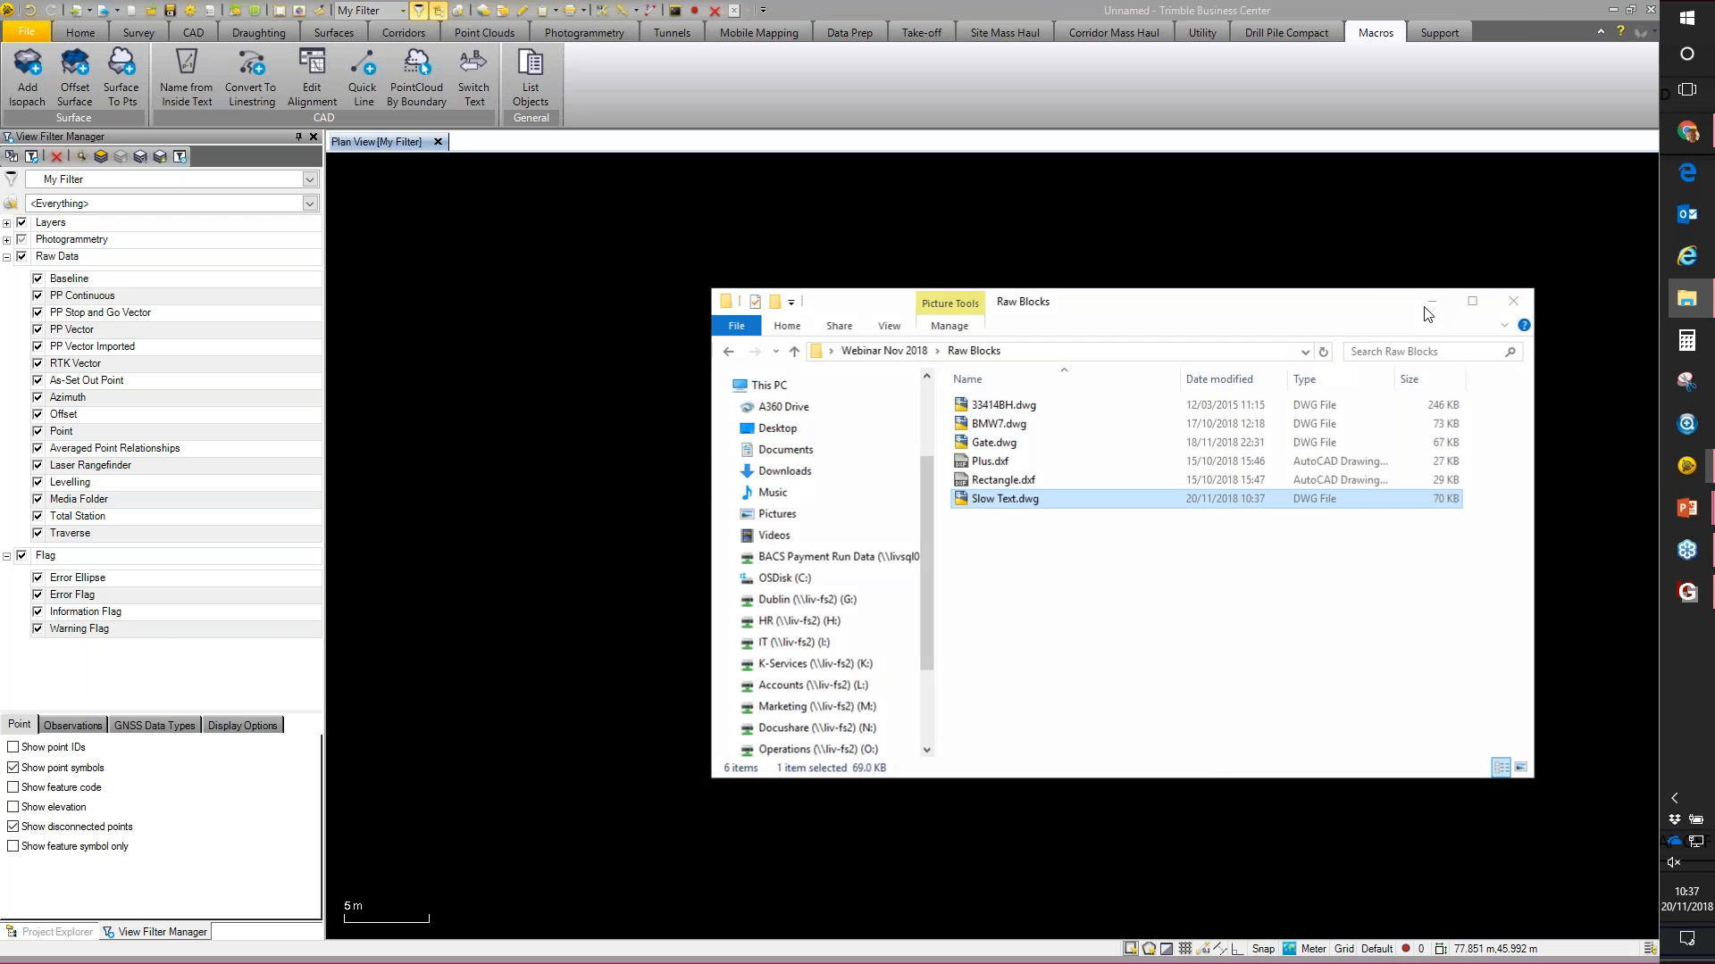
pyautogui.click(916, 510)
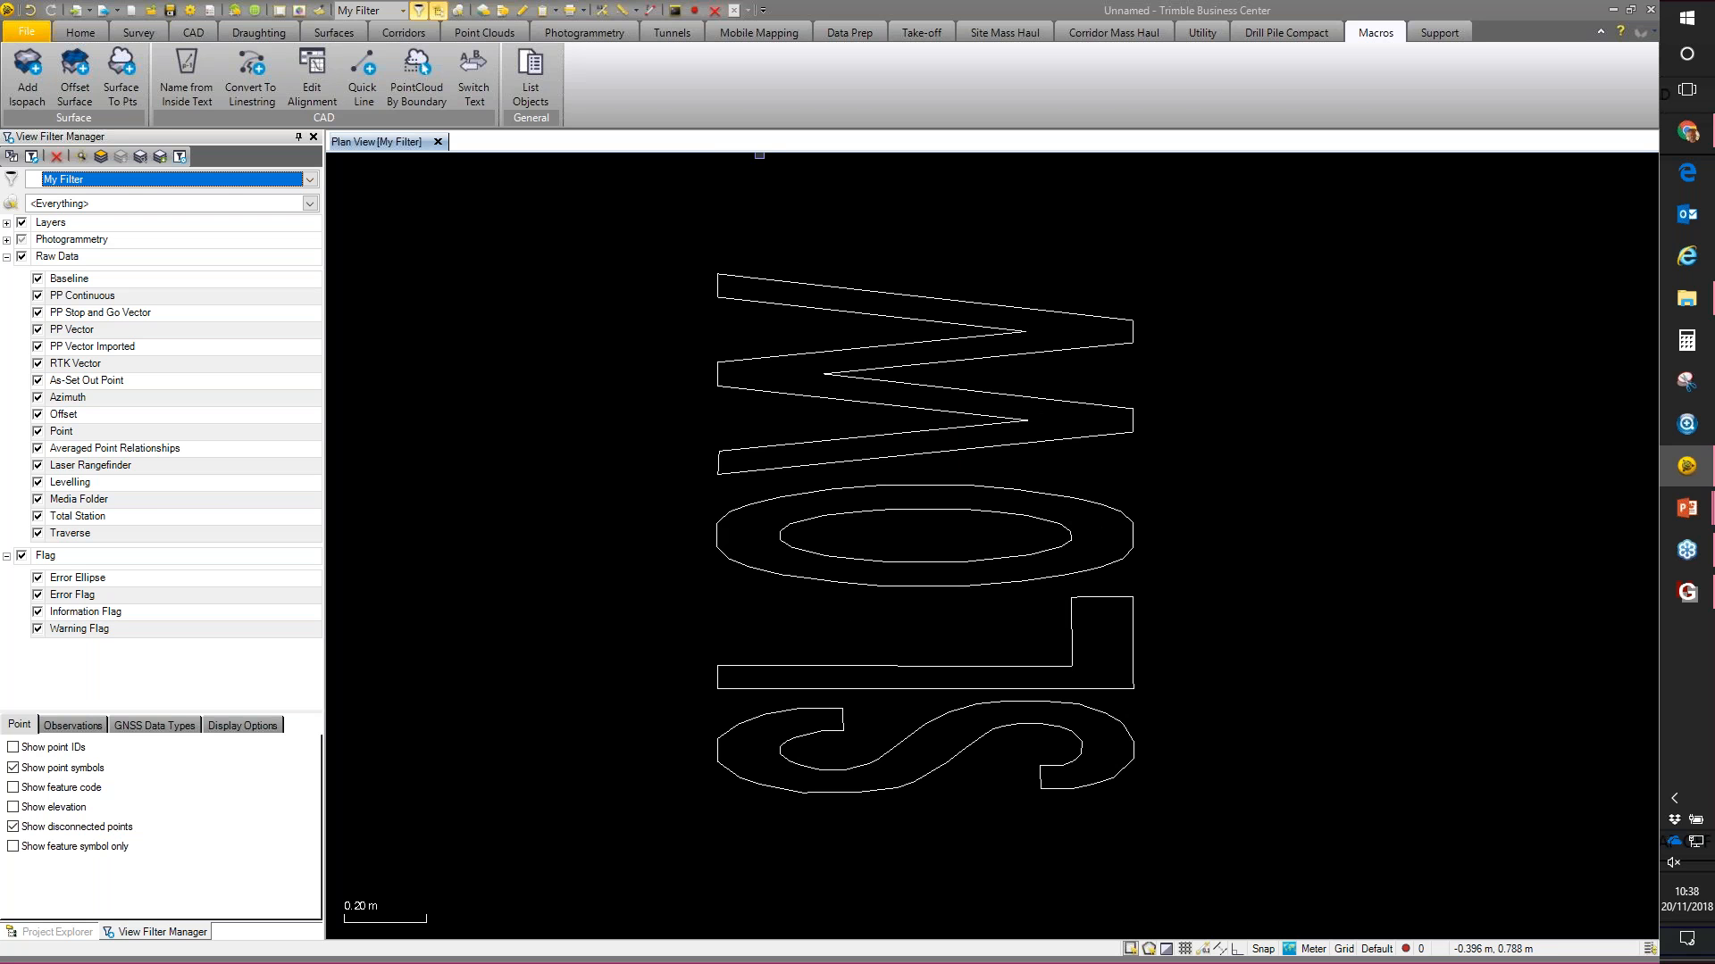
# Step: Start a new block named Slow Text and select all the SLOW lettering linework as its objects
pyautogui.click(254, 34)
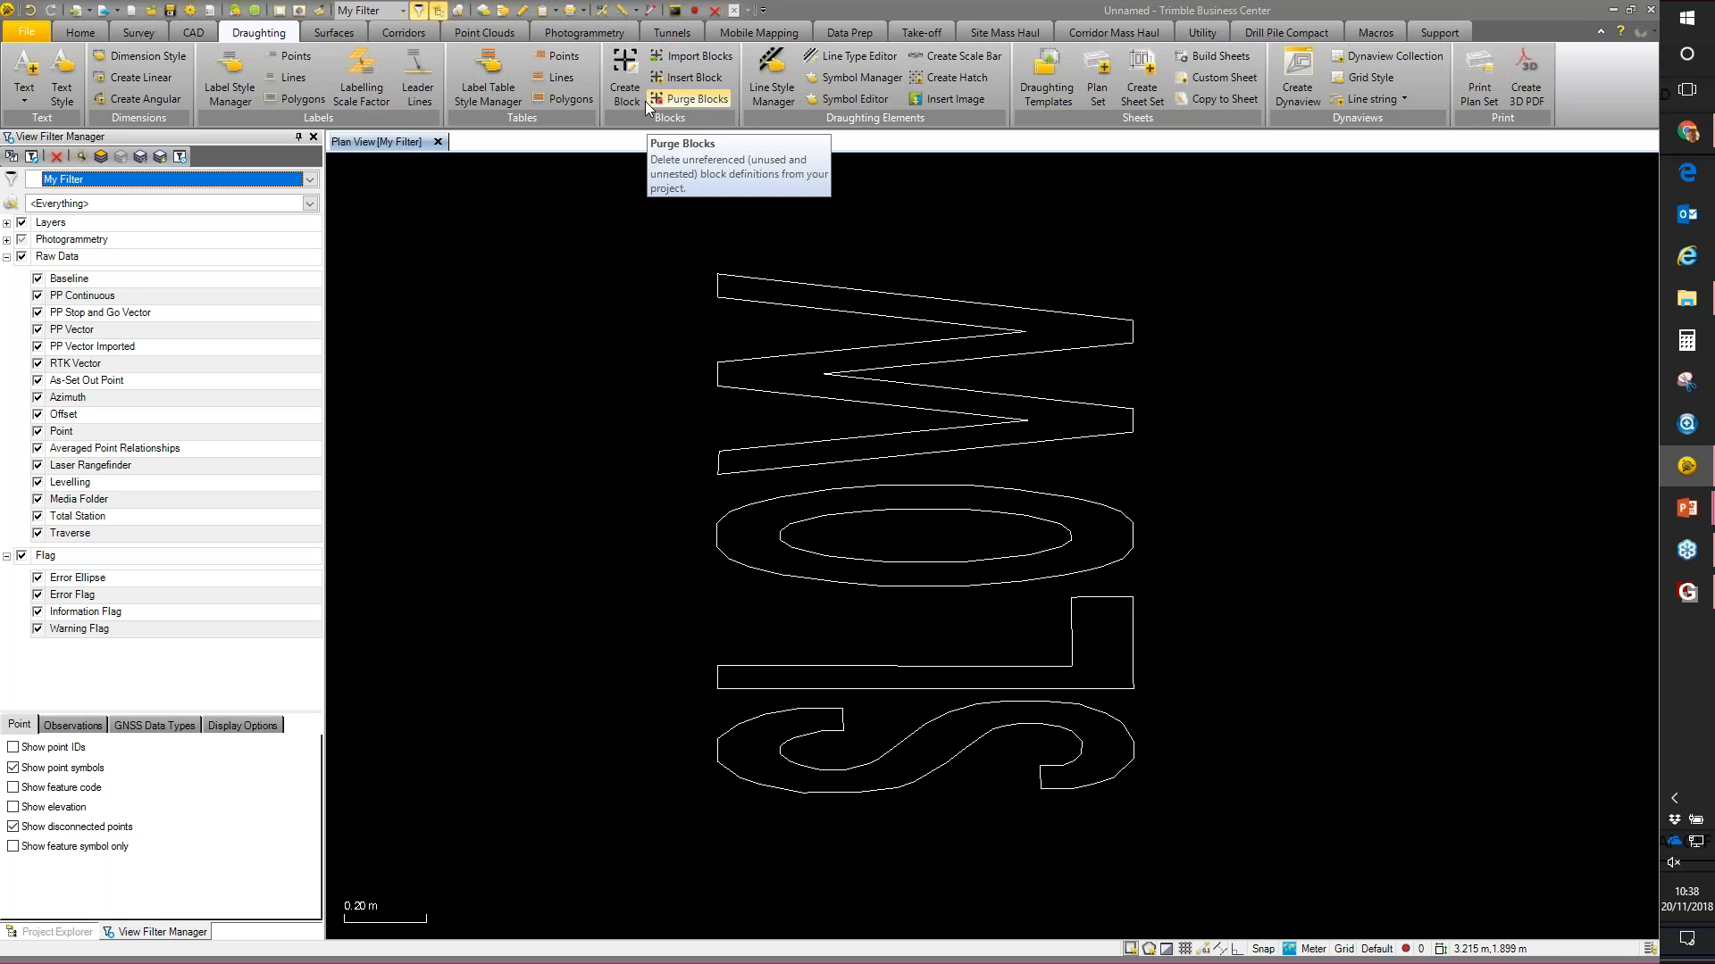
pyautogui.click(626, 67)
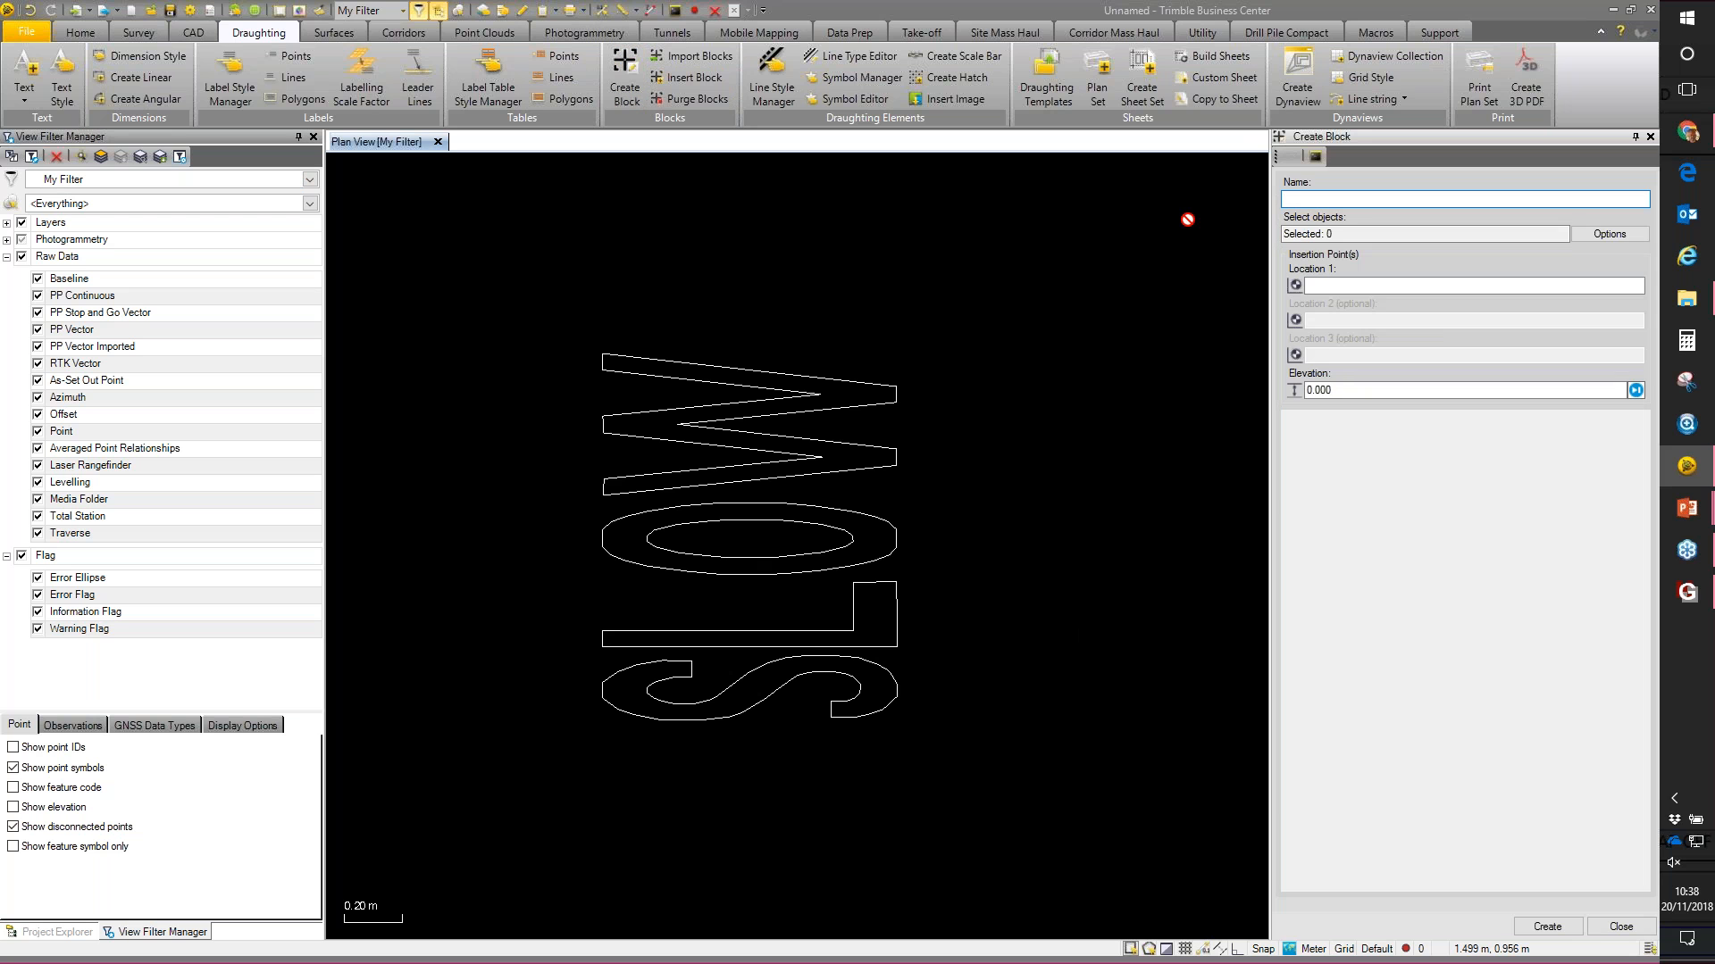
pyautogui.write('So')
pyautogui.write('ow Text')
pyautogui.press('Tab')
pyautogui.moveTo(535, 289); pyautogui.dragTo(1018, 870)
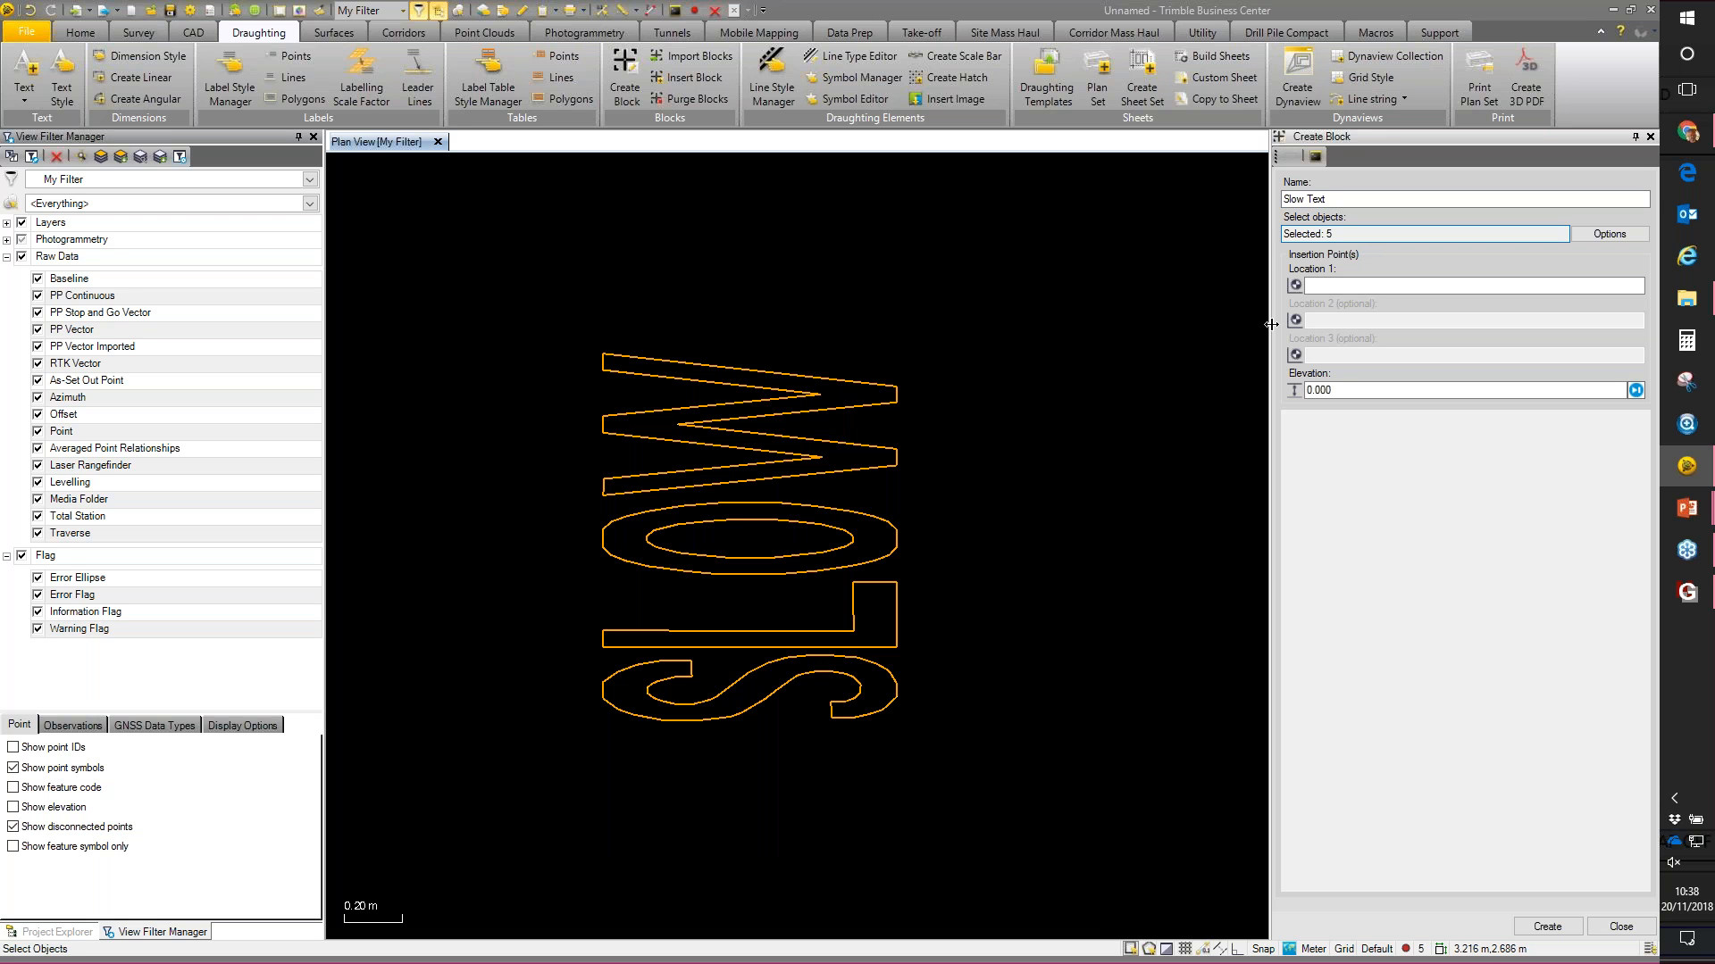
# Step: Set three insertion points at the base of the S and the base and top of the W's outer stroke, and create the block
pyautogui.click(1326, 283)
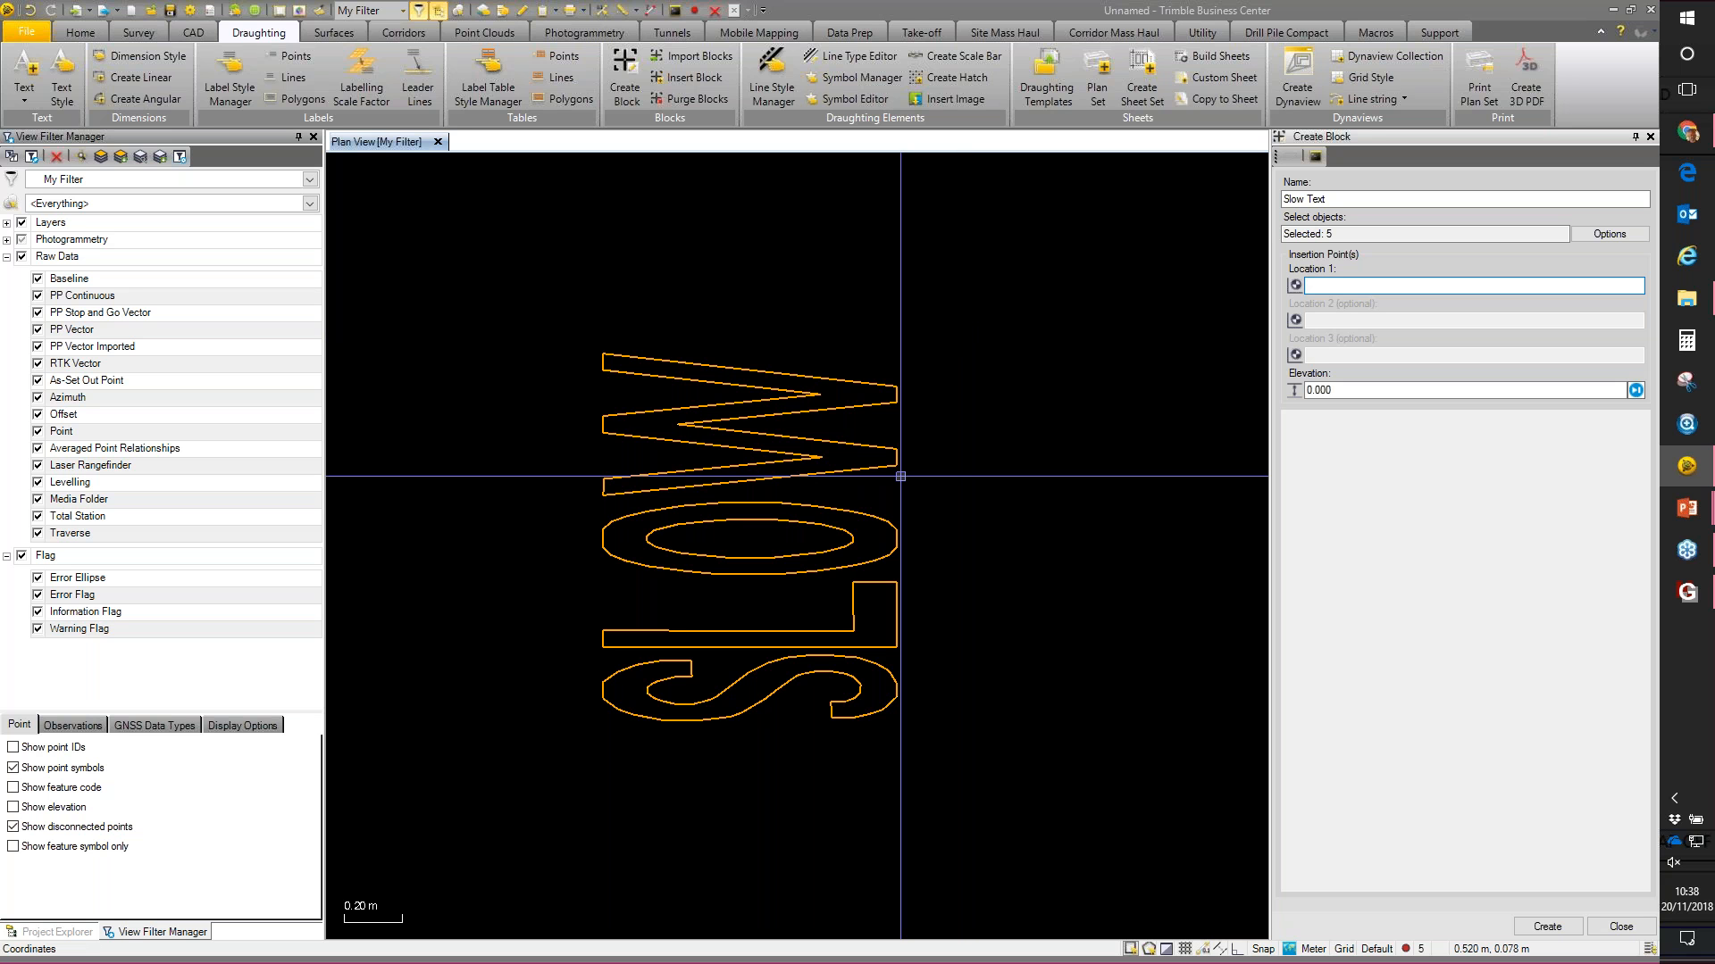
pyautogui.scroll(3, 896, 704)
pyautogui.scroll(2, 898, 693)
pyautogui.click(895, 685)
pyautogui.scroll(-2, 915, 598)
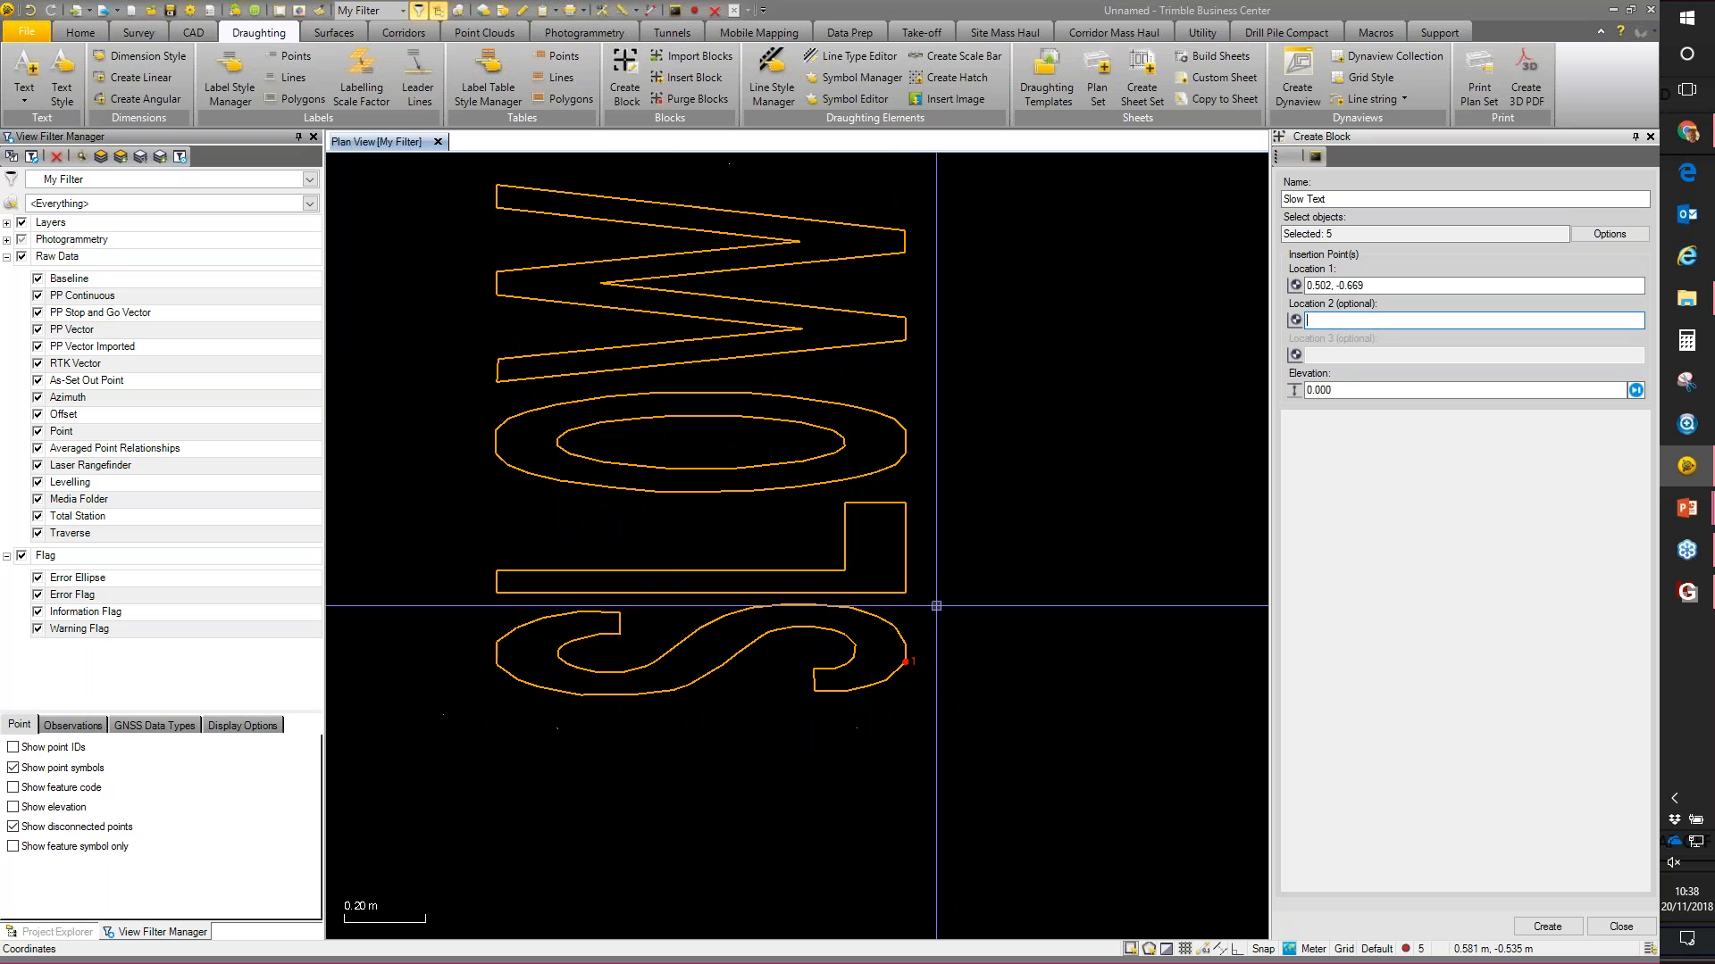
pyautogui.click(904, 229)
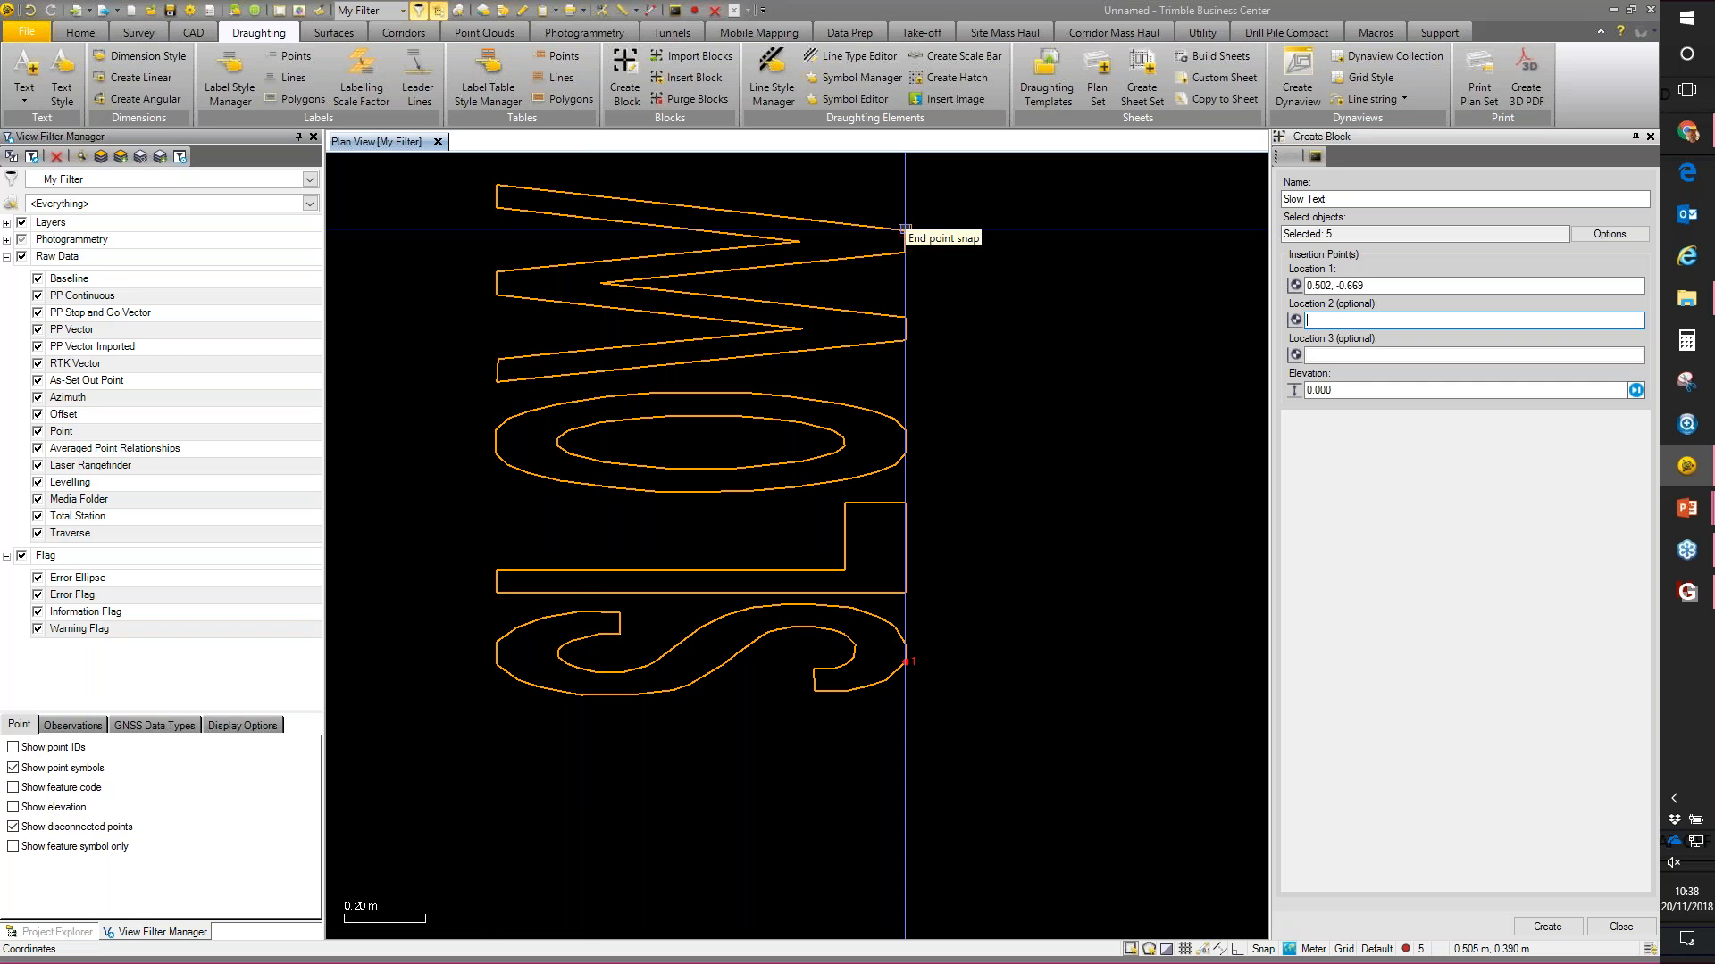
pyautogui.click(496, 186)
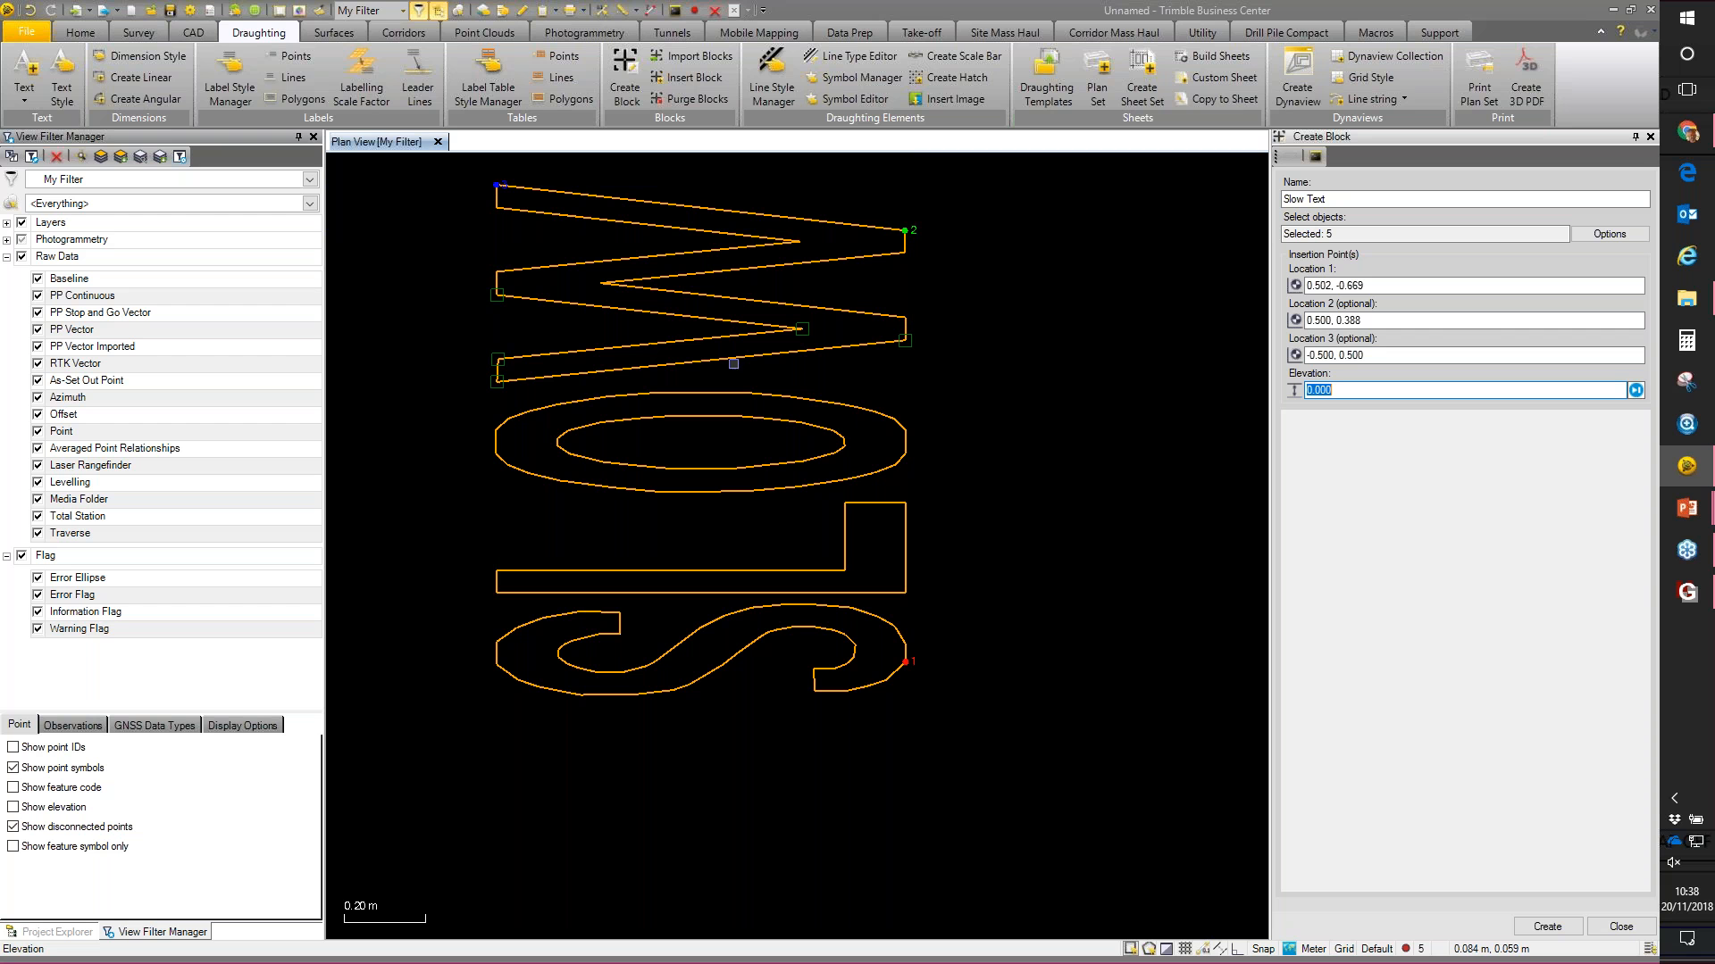
pyautogui.click(1563, 928)
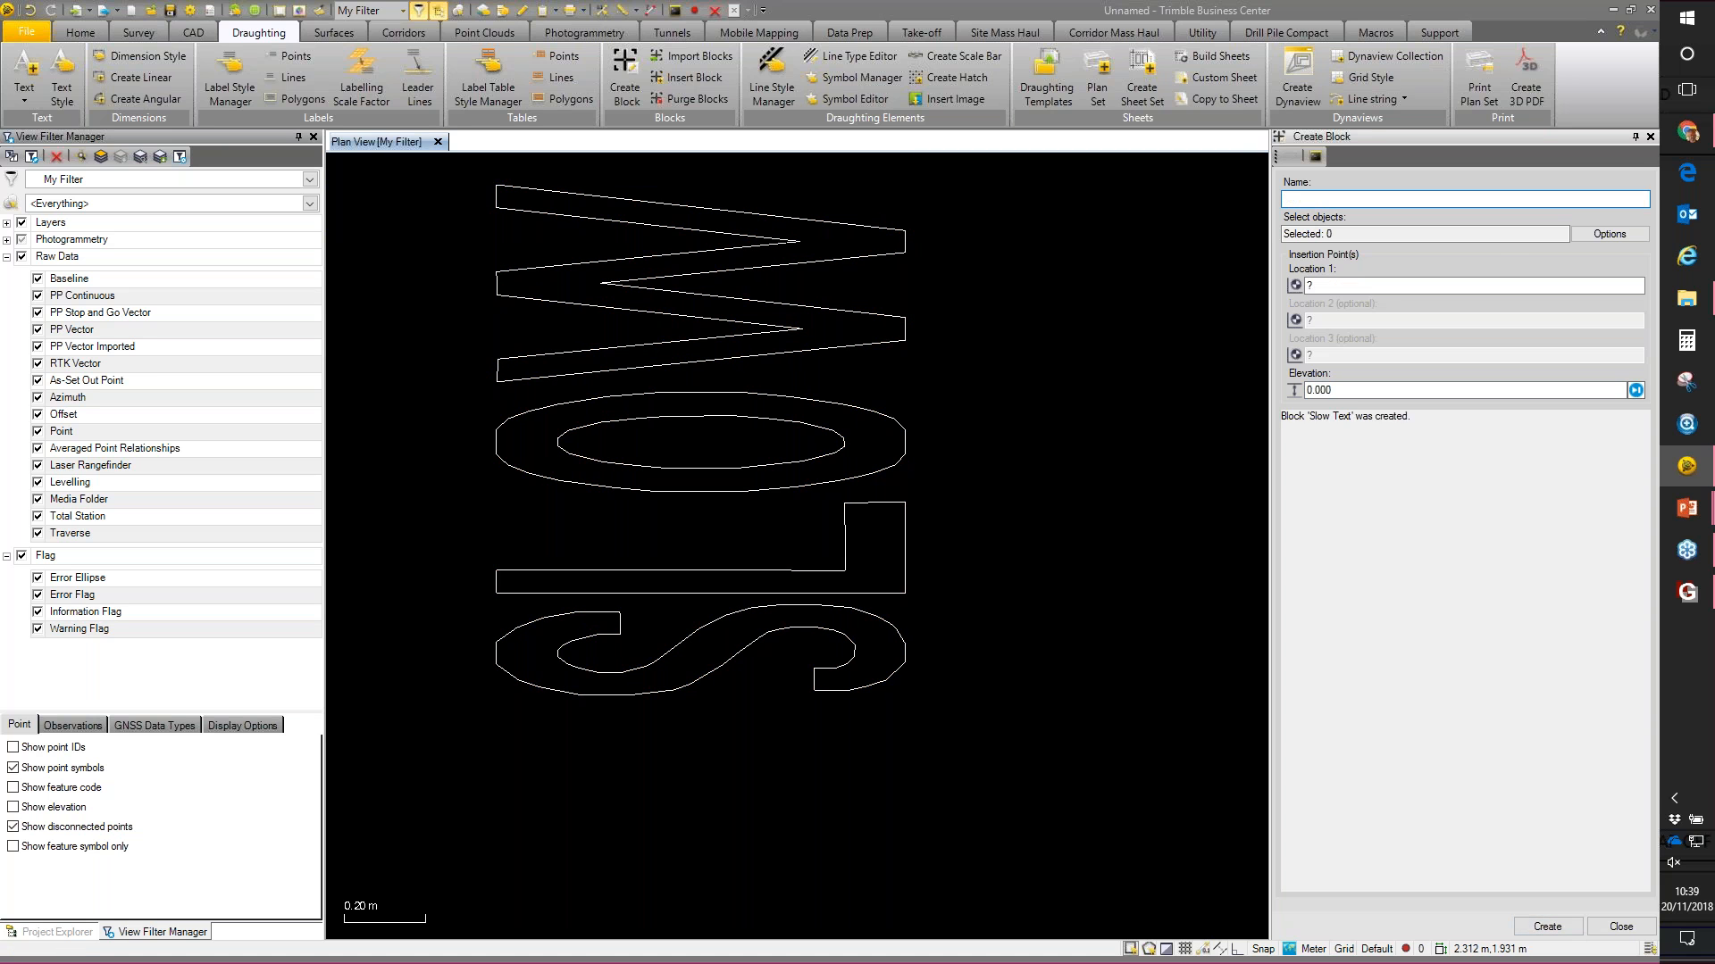
# Step: Close block creation and delete the original SLOW linework from the plan view
pyautogui.click(1648, 932)
pyautogui.moveTo(618, 212); pyautogui.dragTo(1273, 700)
pyautogui.rightClick(923, 508)
pyautogui.click(973, 591)
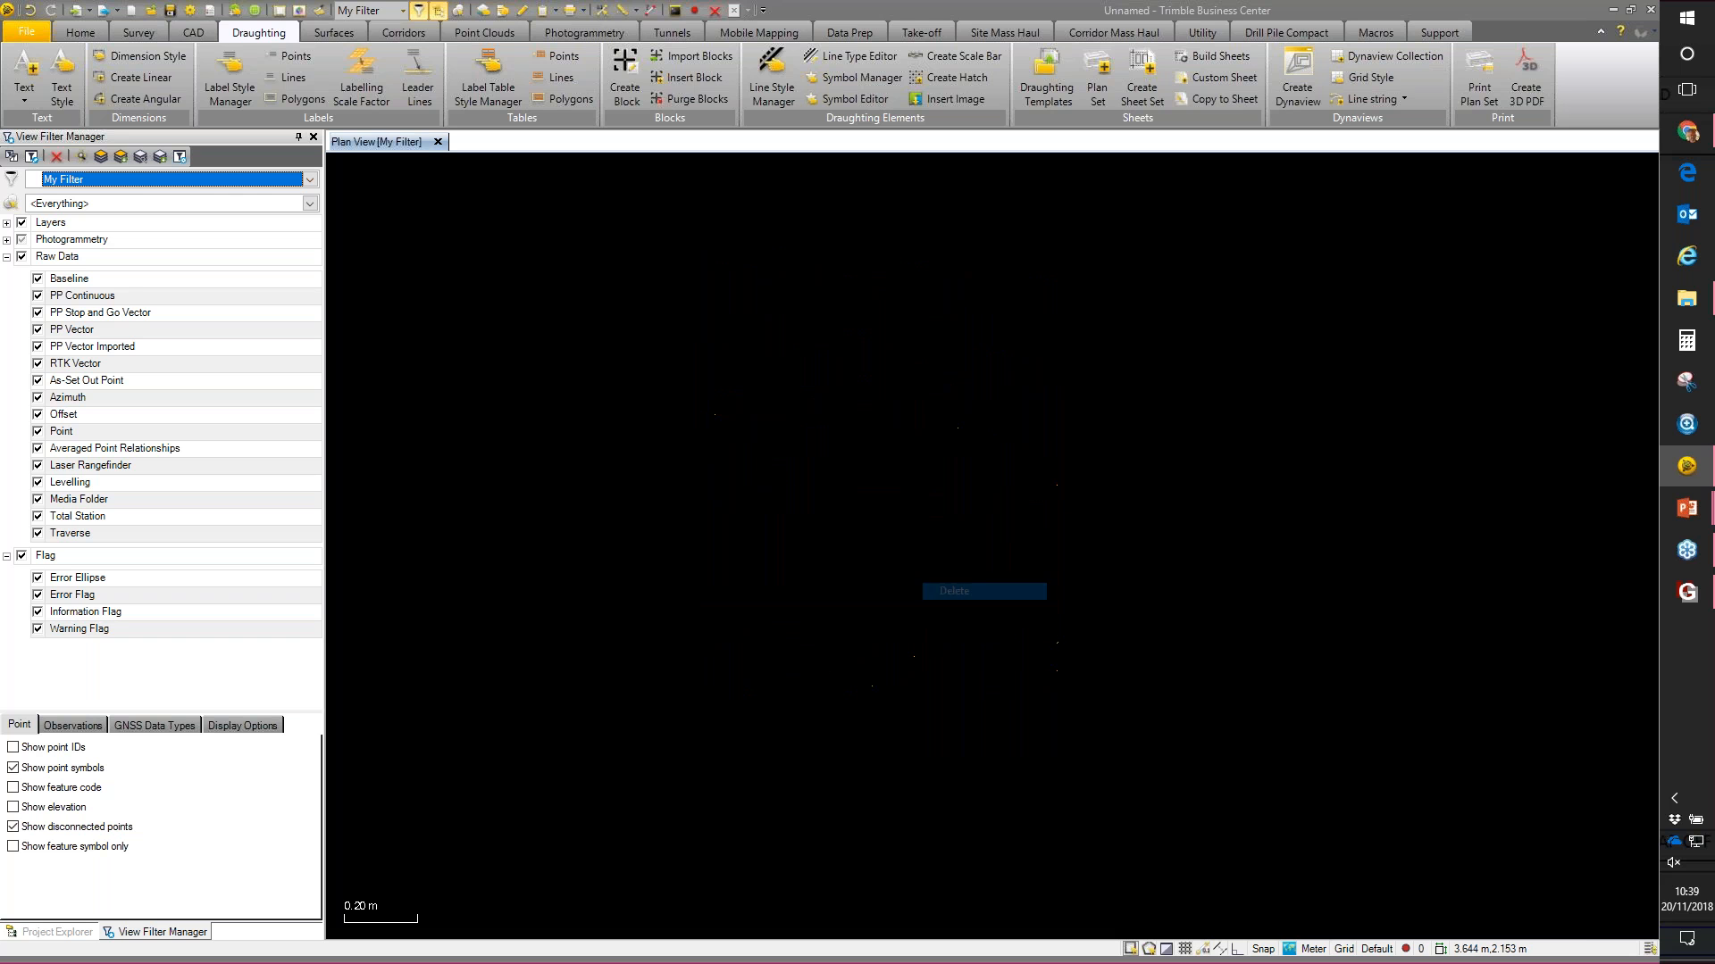
# Step: Insert the Slow Text block on the Points layer with Location 1 at 0,0
pyautogui.click(685, 79)
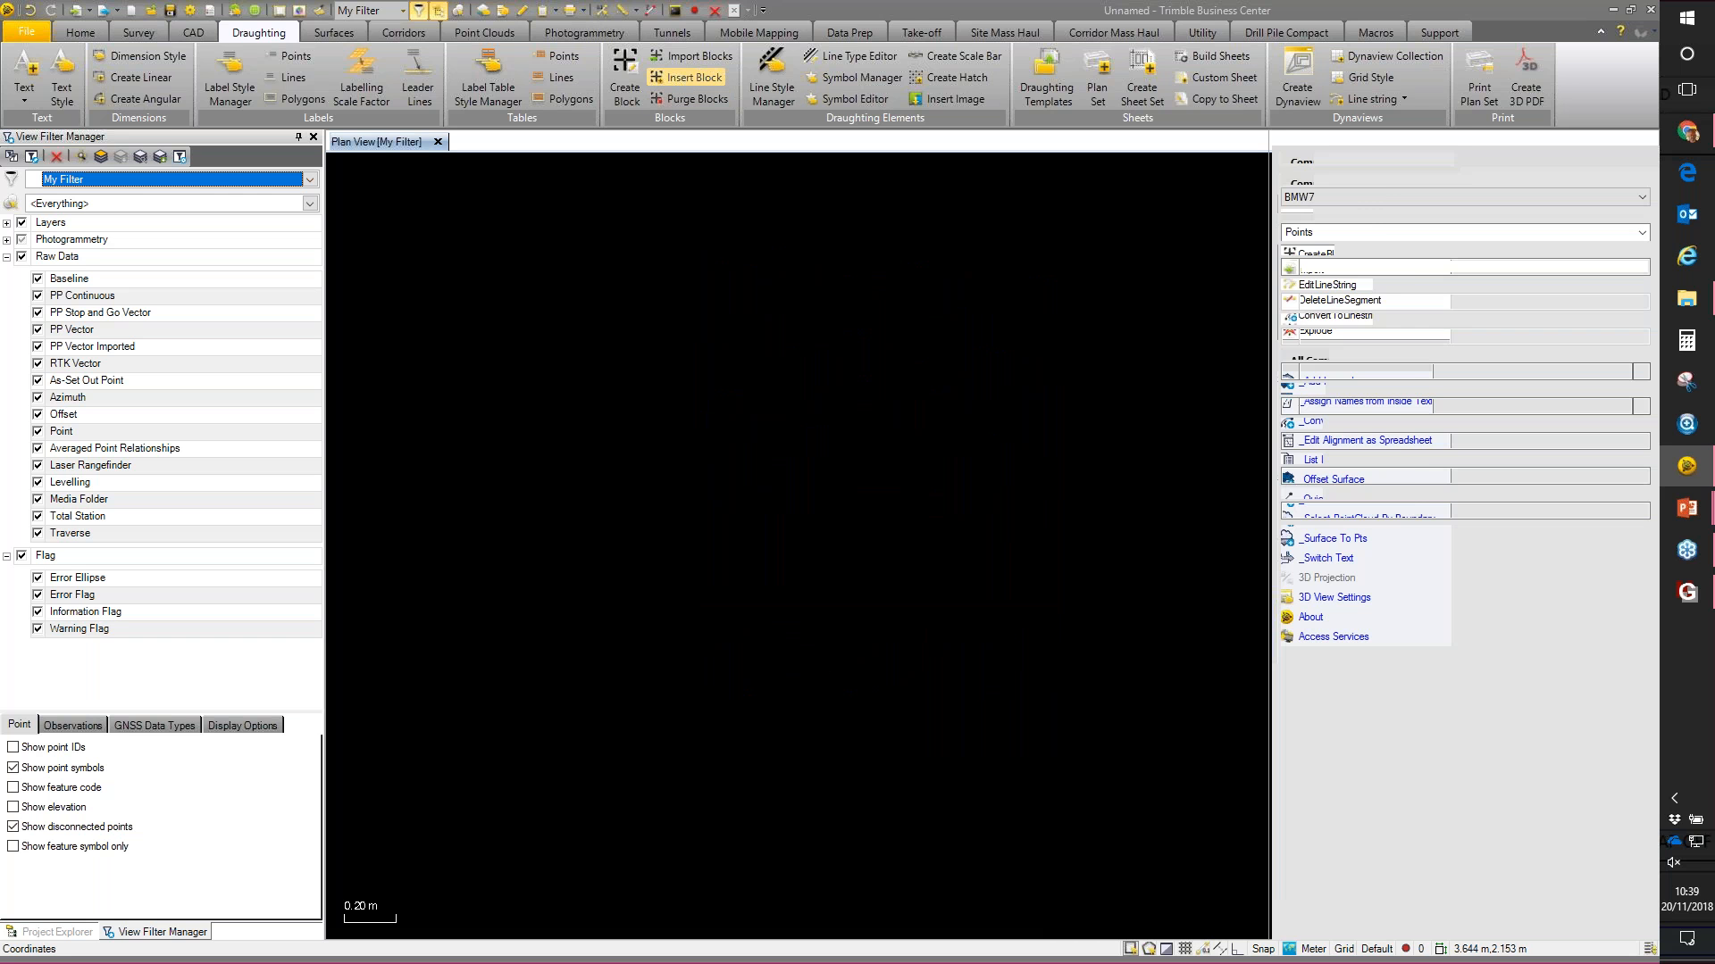
pyautogui.click(1386, 206)
pyautogui.click(1322, 213)
pyautogui.click(1325, 268)
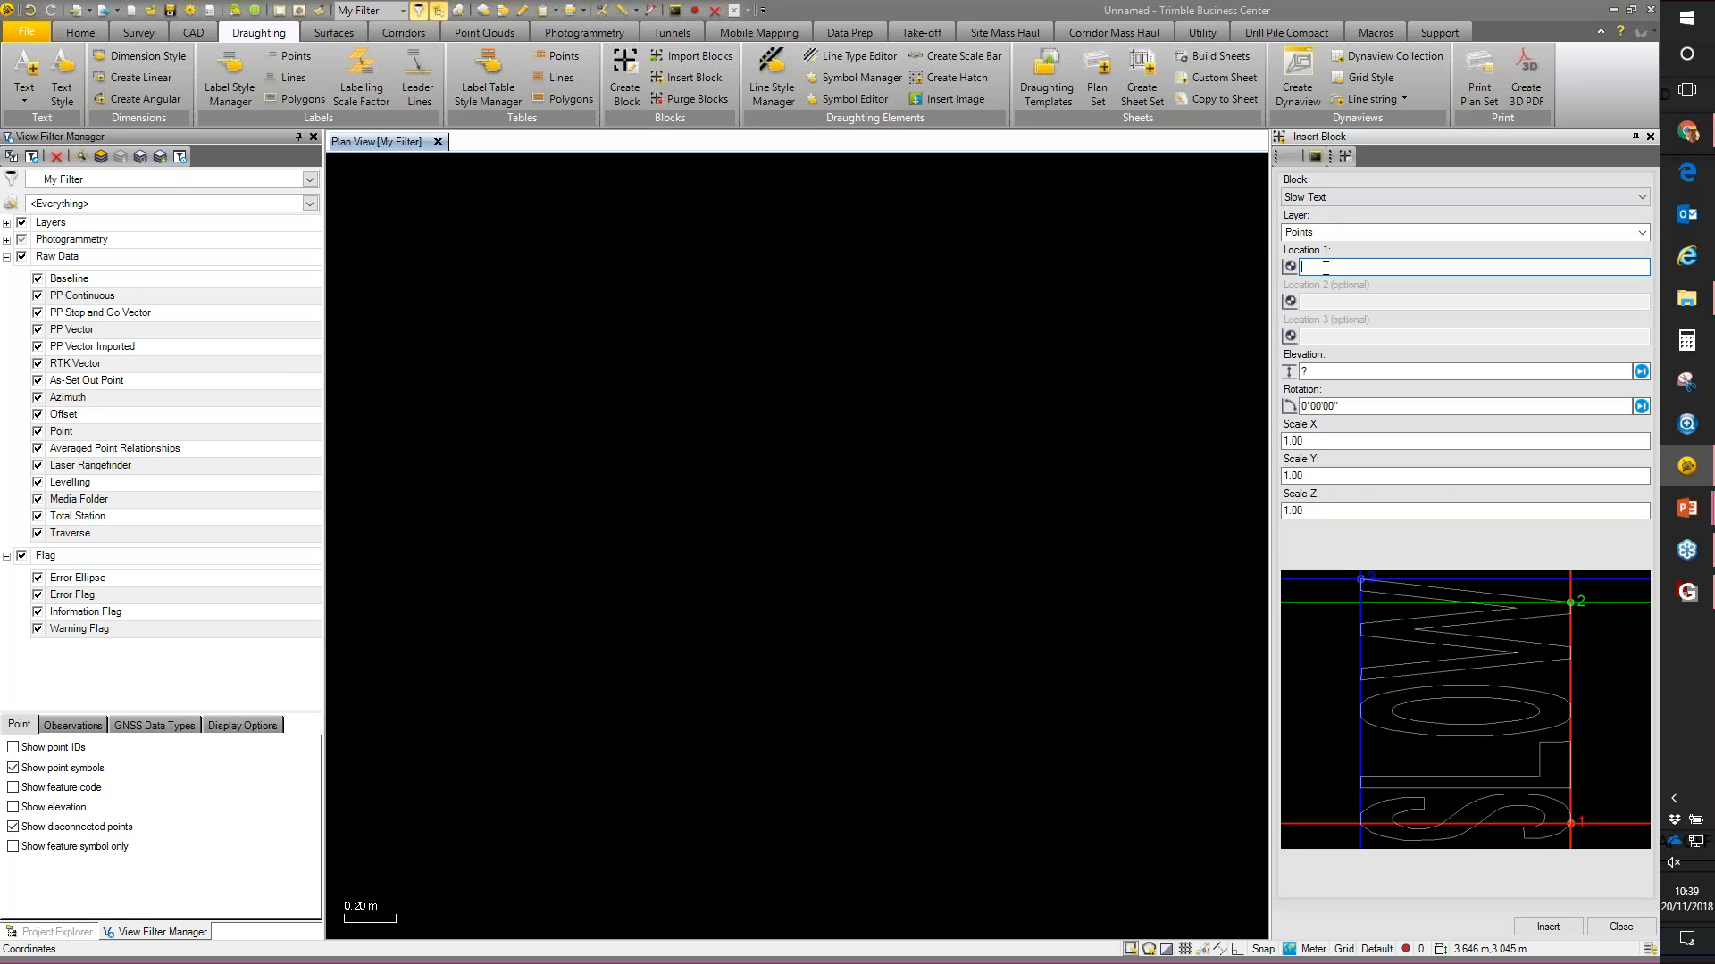
pyautogui.write('0,0')
pyautogui.press('Return')
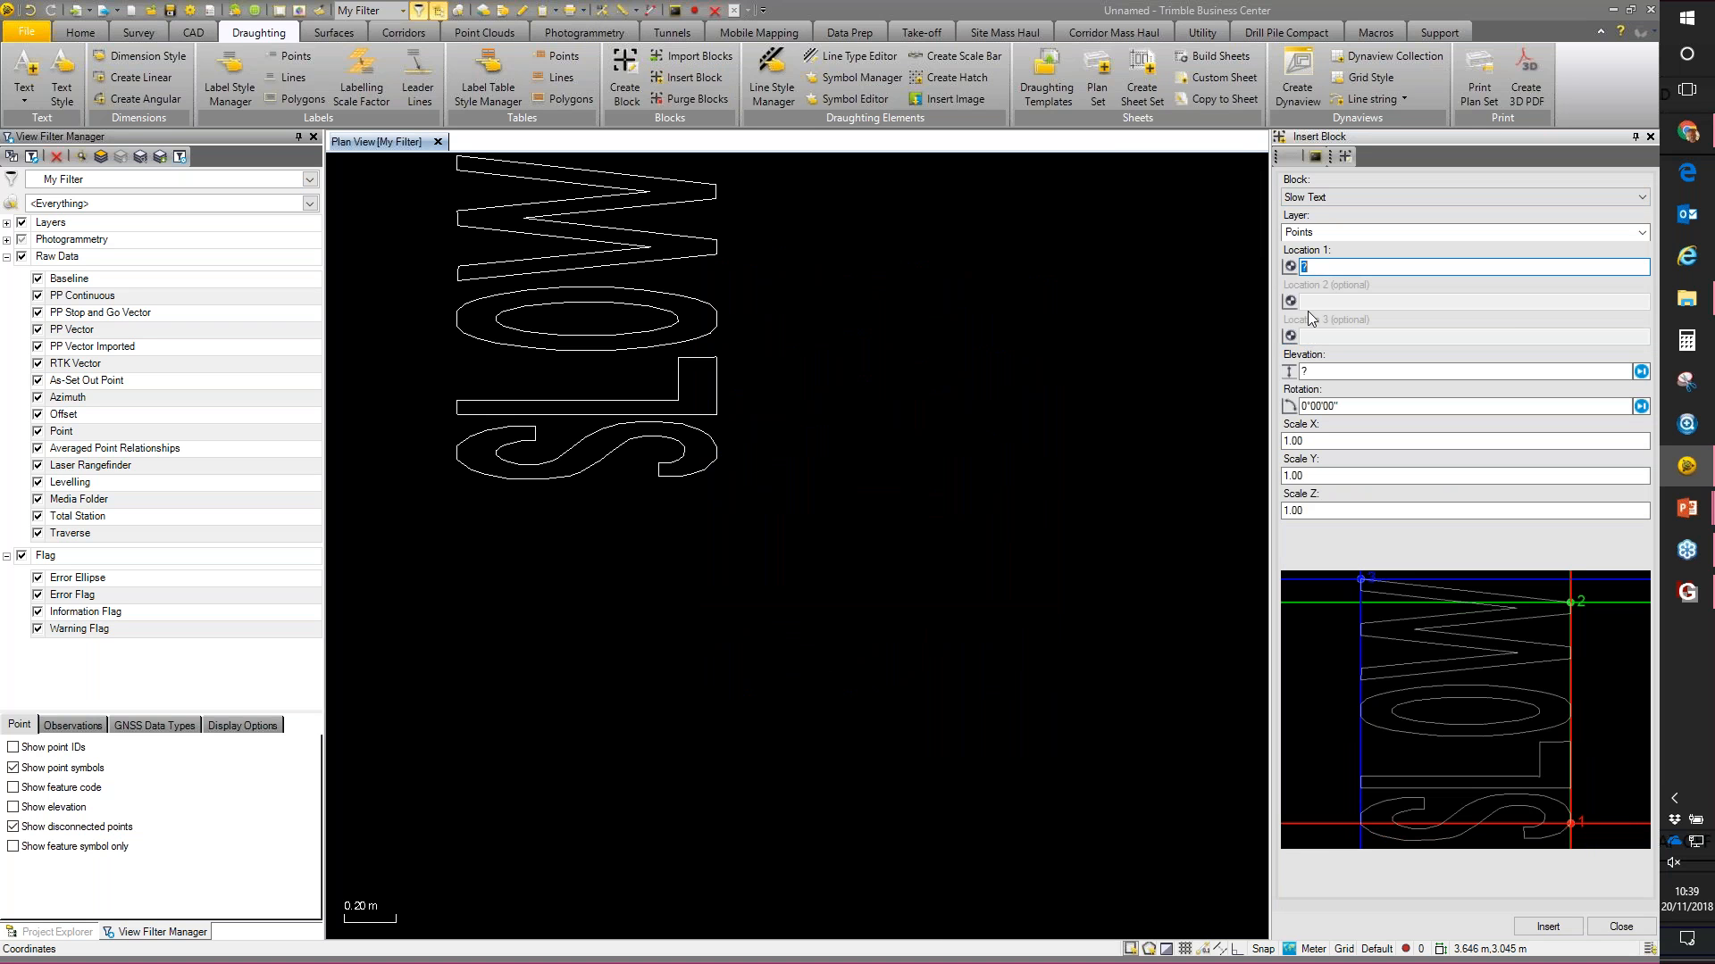
# Step: Insert another Slow Text block with Locations 1, 2 and 3 at 0,2, 2,2 and 2,3, and close block insertion
pyautogui.moveTo(982, 399); pyautogui.dragTo(1060, 482, button='middle')
pyautogui.moveTo(1076, 419); pyautogui.dragTo(715, 453, button='middle')
pyautogui.scroll(-2, 860, 463)
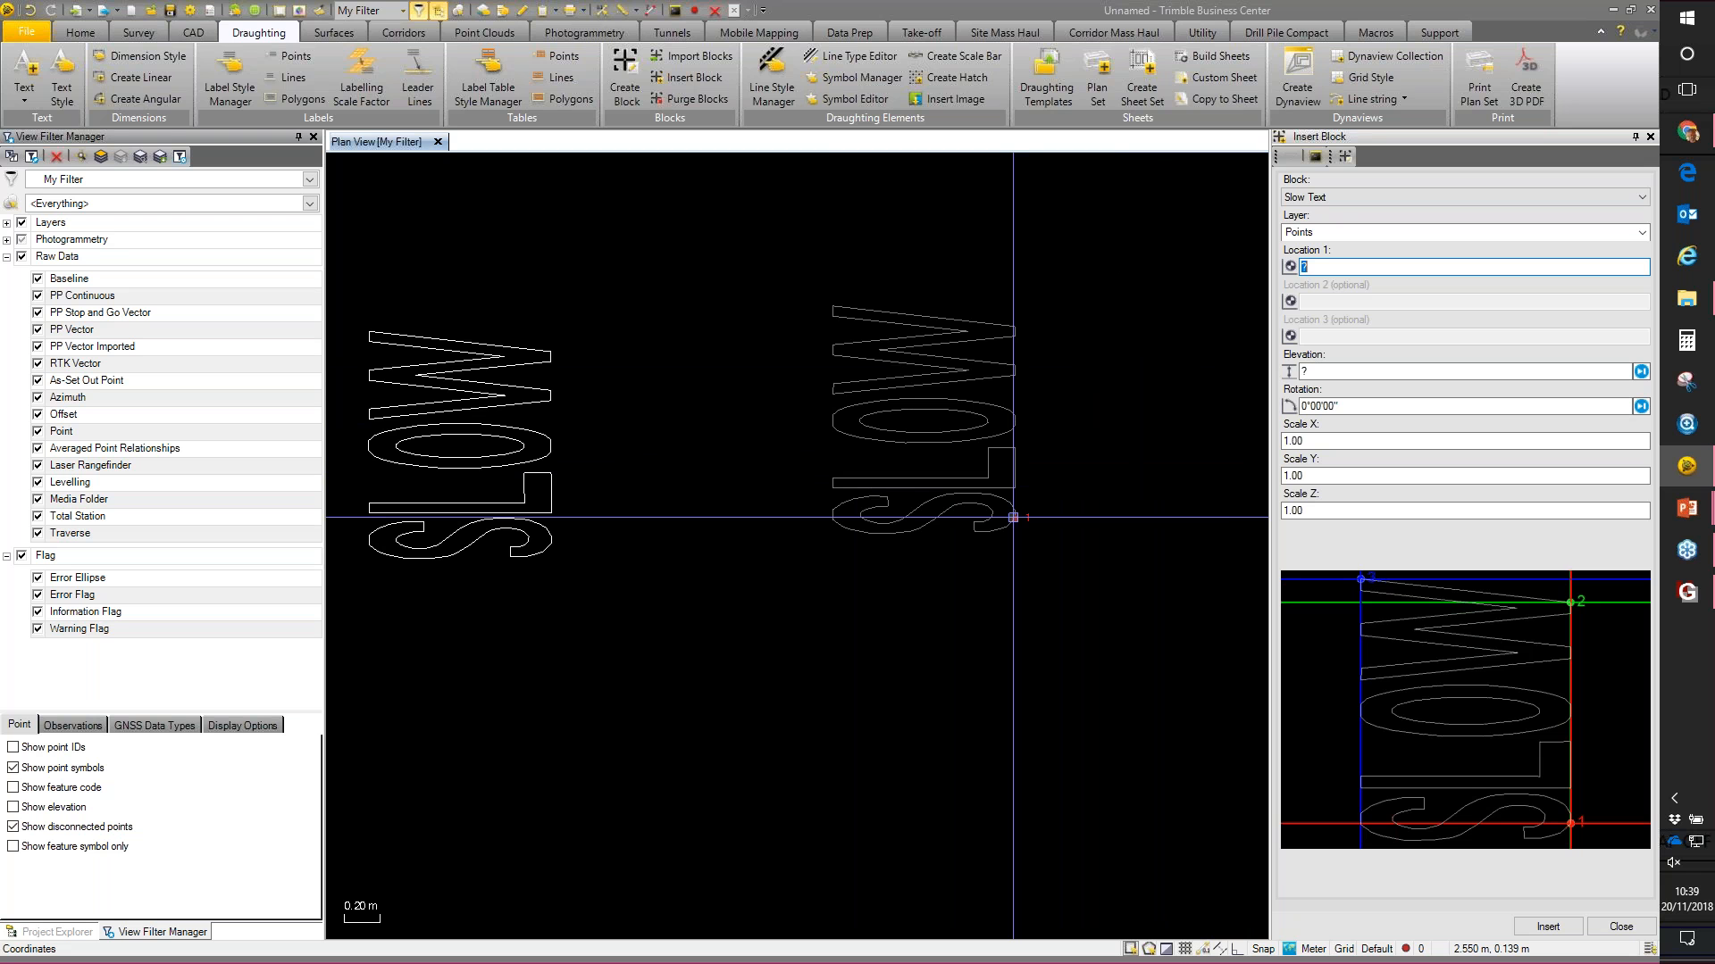
pyautogui.write('0.2')
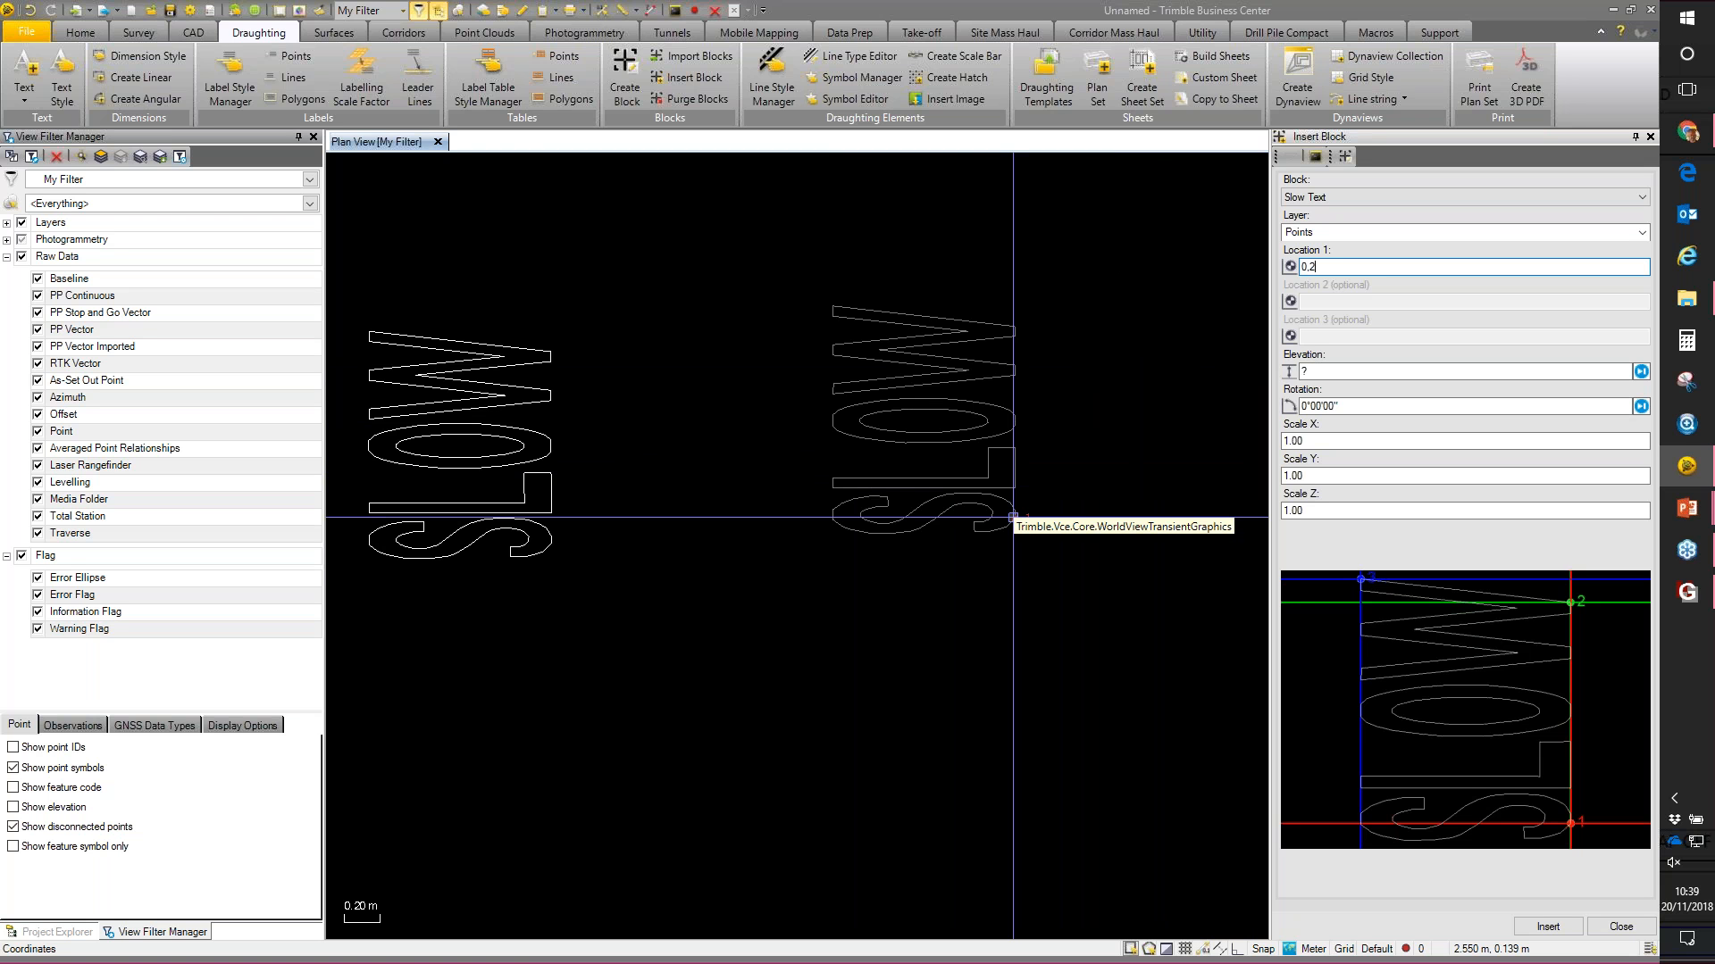
pyautogui.press('Return')
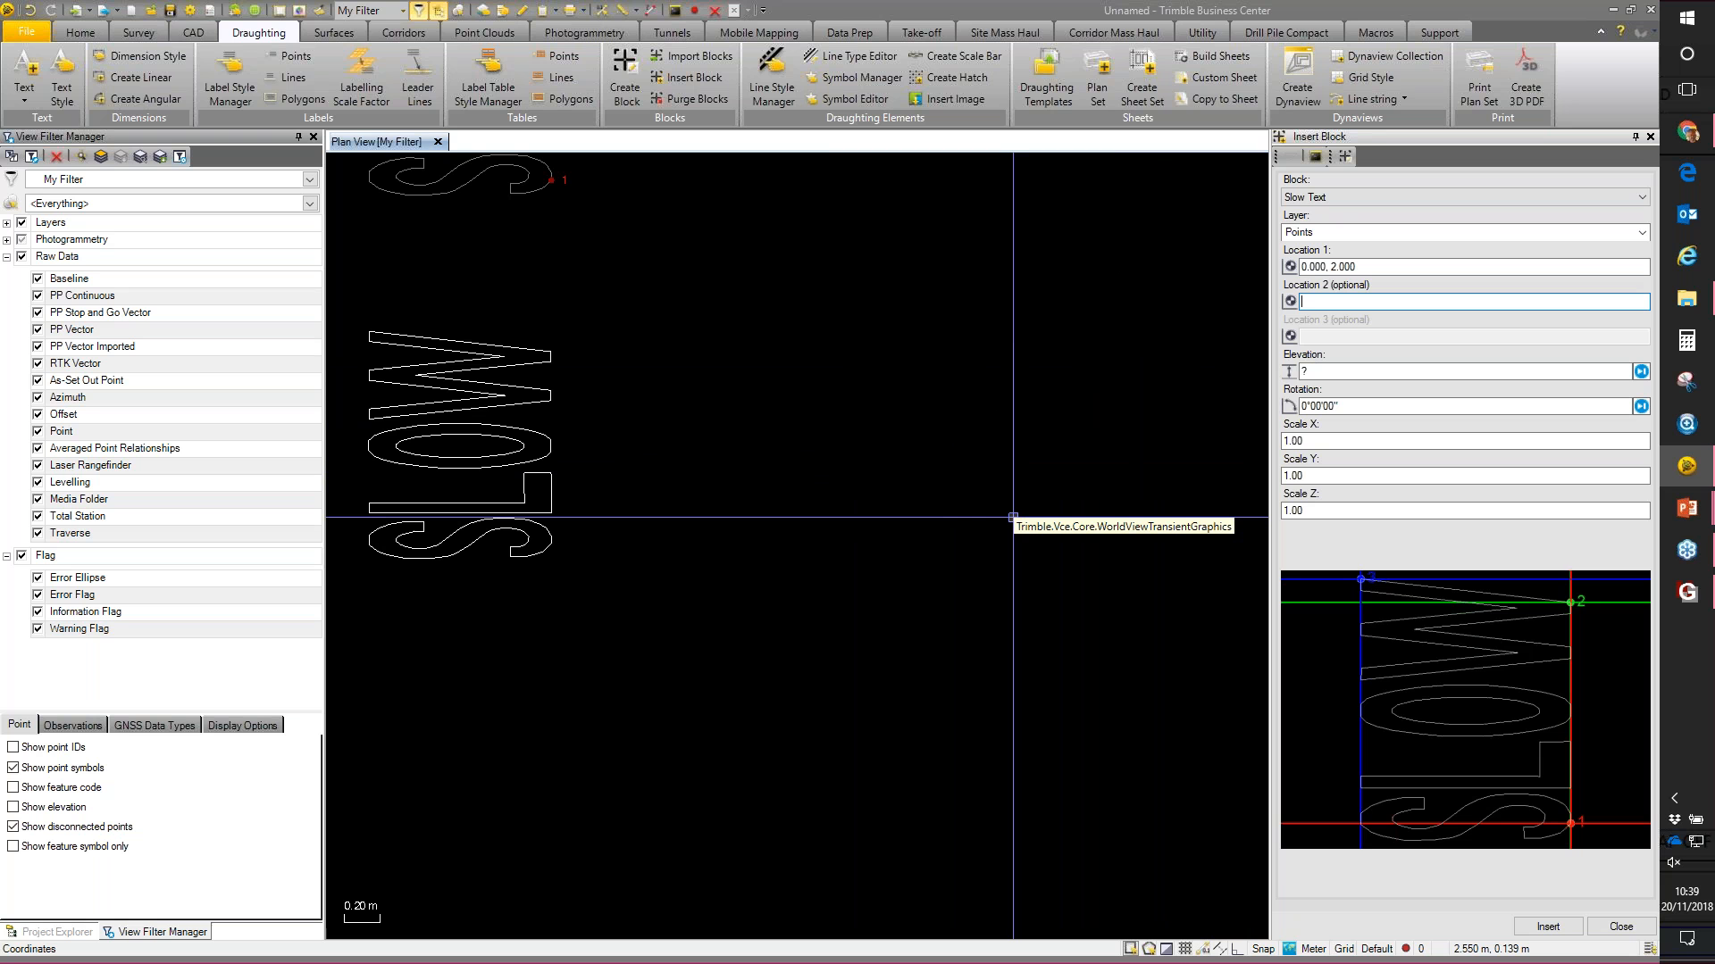
pyautogui.write('2,2')
pyautogui.press('Return')
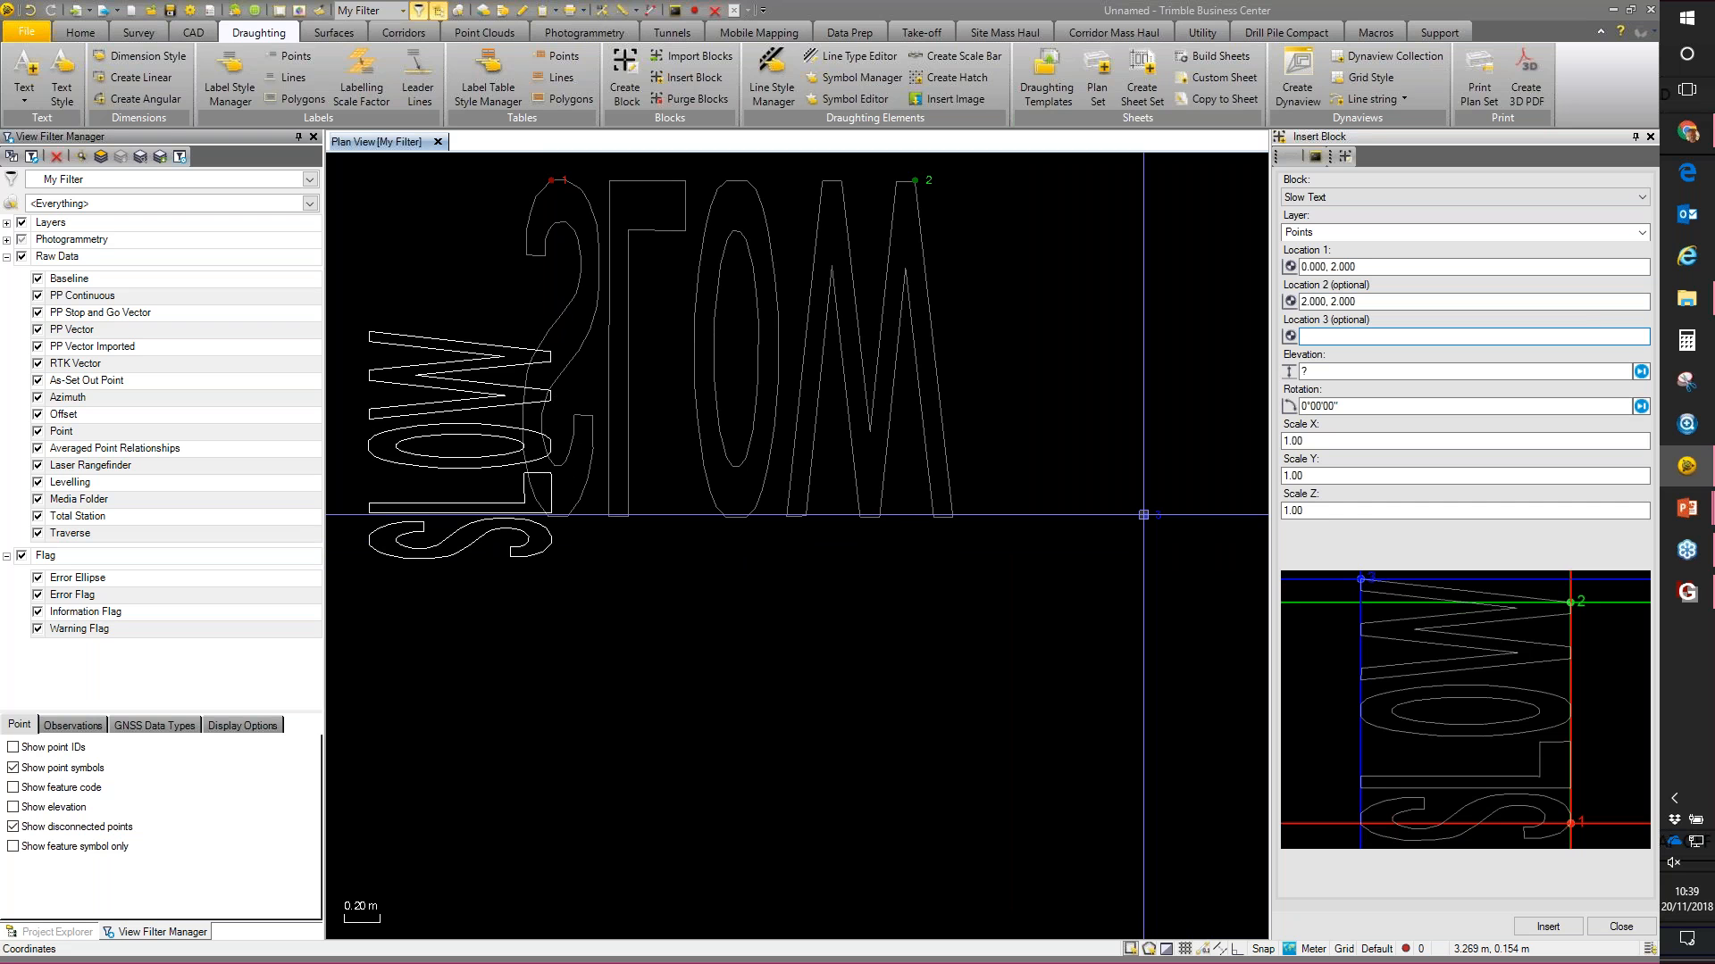
pyautogui.write('2,3')
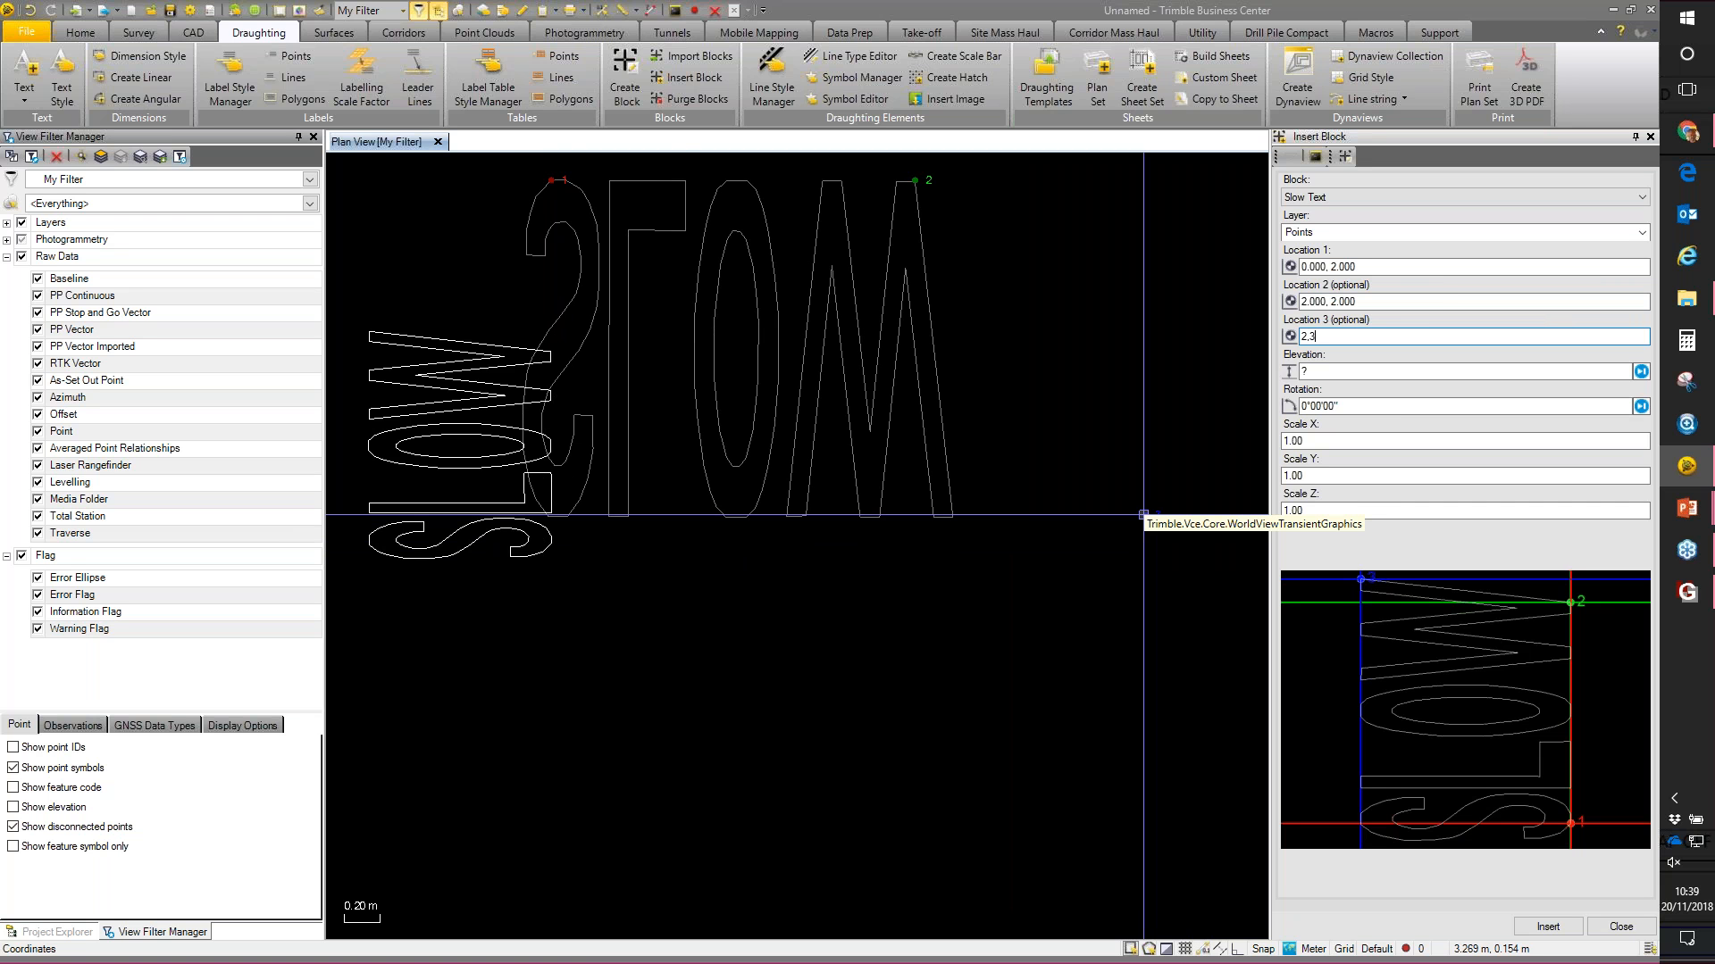
pyautogui.press('Return')
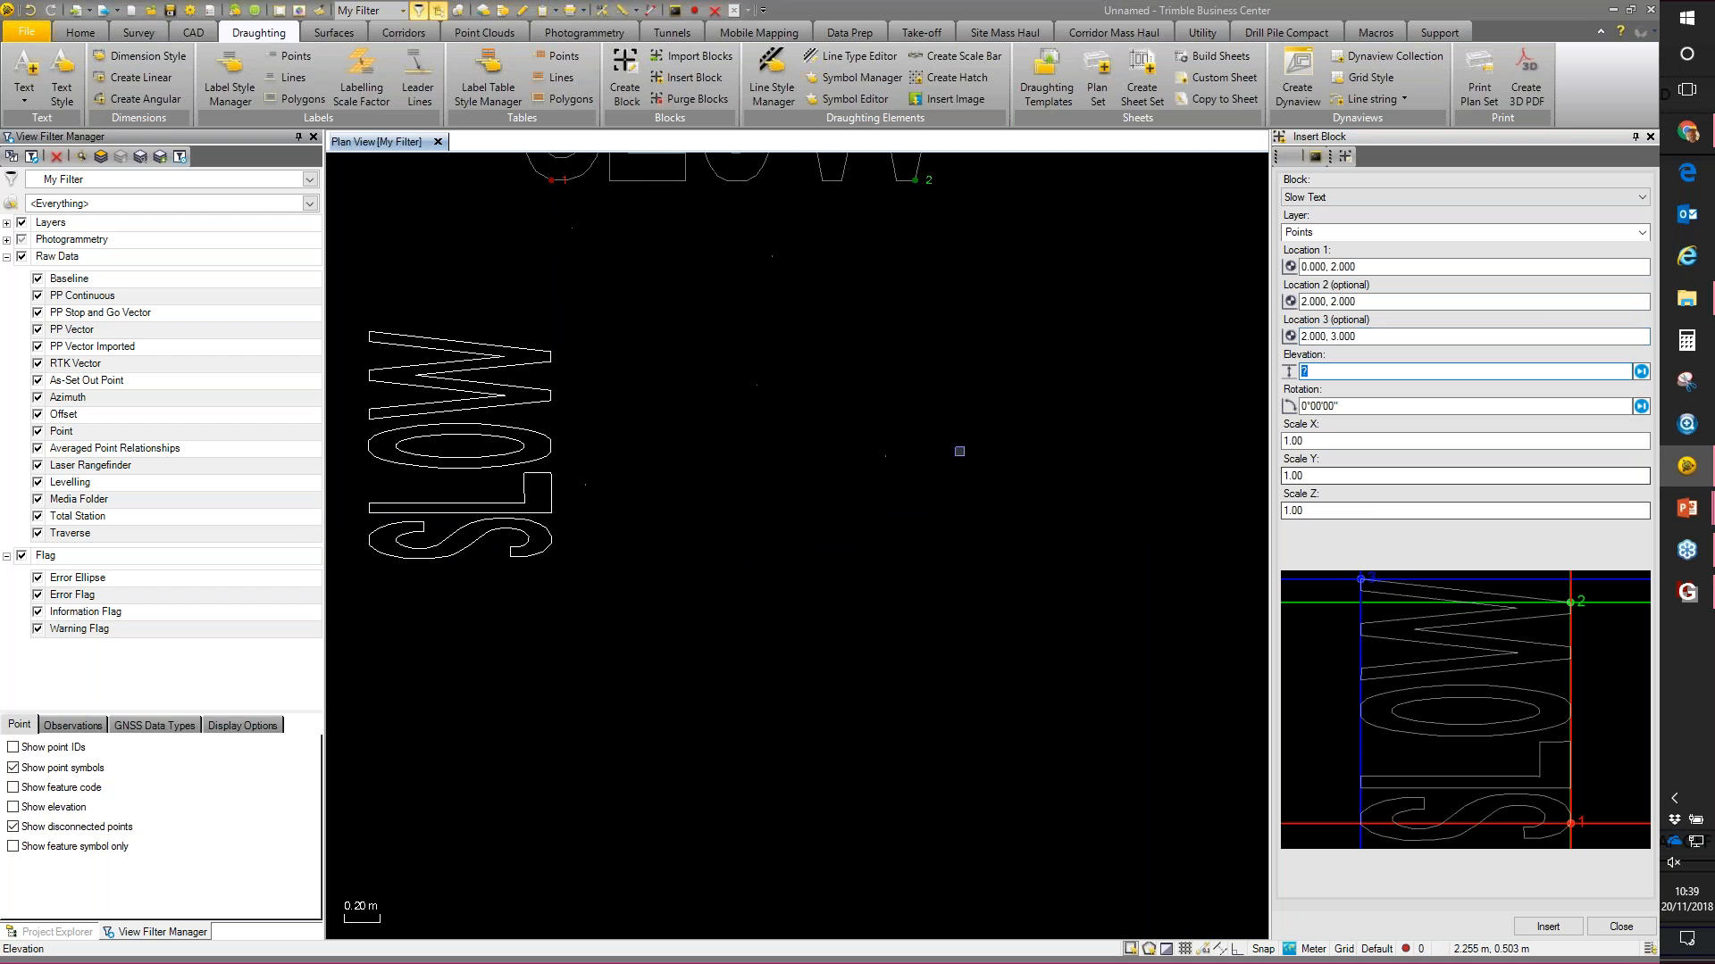
pyautogui.scroll(-2, 947, 403)
pyautogui.moveTo(948, 402); pyautogui.dragTo(993, 686, button='middle')
pyautogui.click(1547, 926)
pyautogui.click(1619, 926)
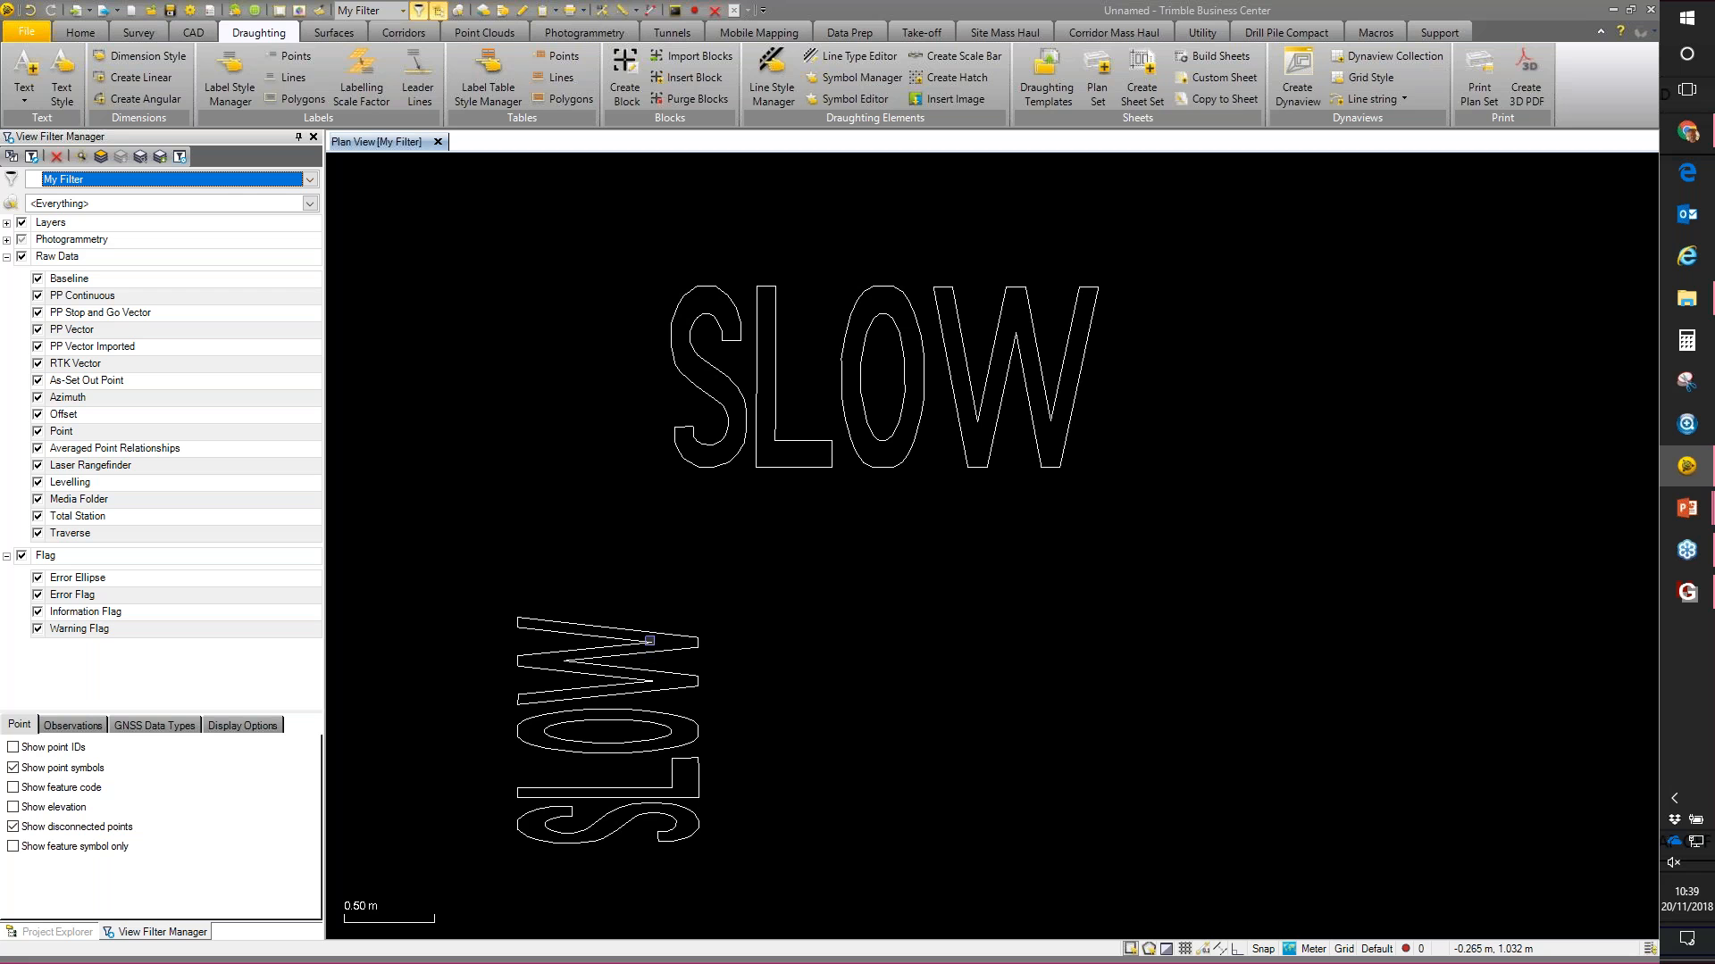
# Step: Delete the vertical SLOW block from the plan view
pyautogui.click(651, 642)
pyautogui.rightClick(651, 642)
pyautogui.click(684, 726)
pyautogui.scroll(2, 880, 601)
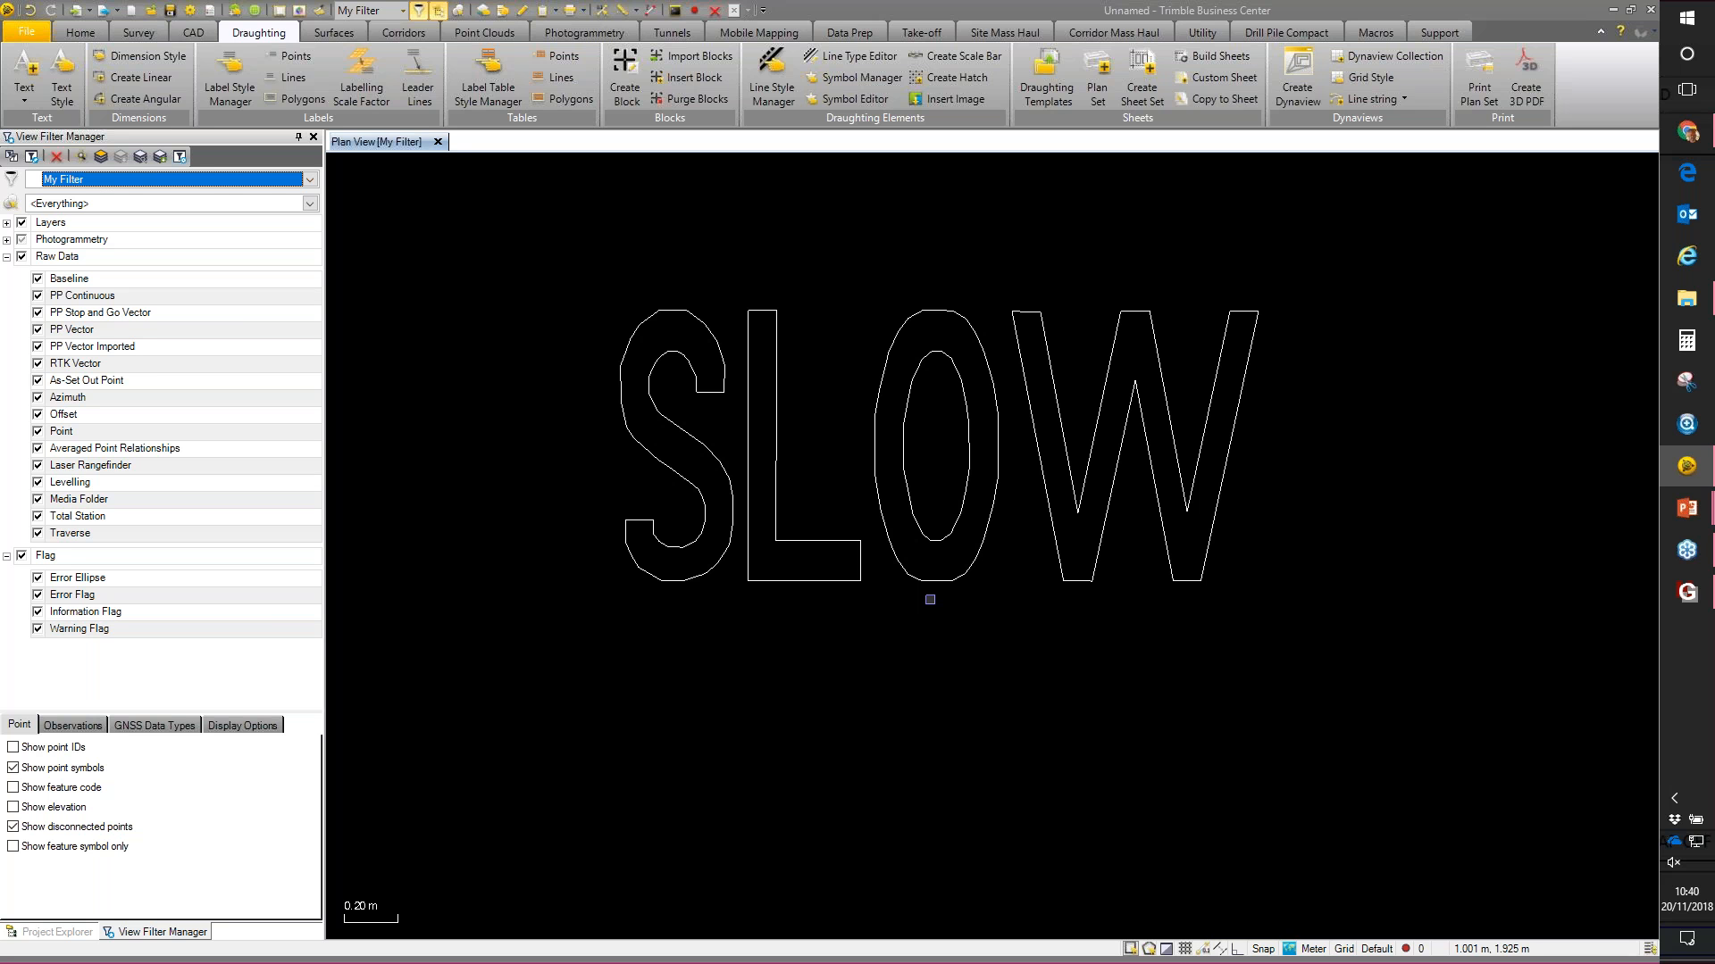
pyautogui.scroll(-3, 723, 367)
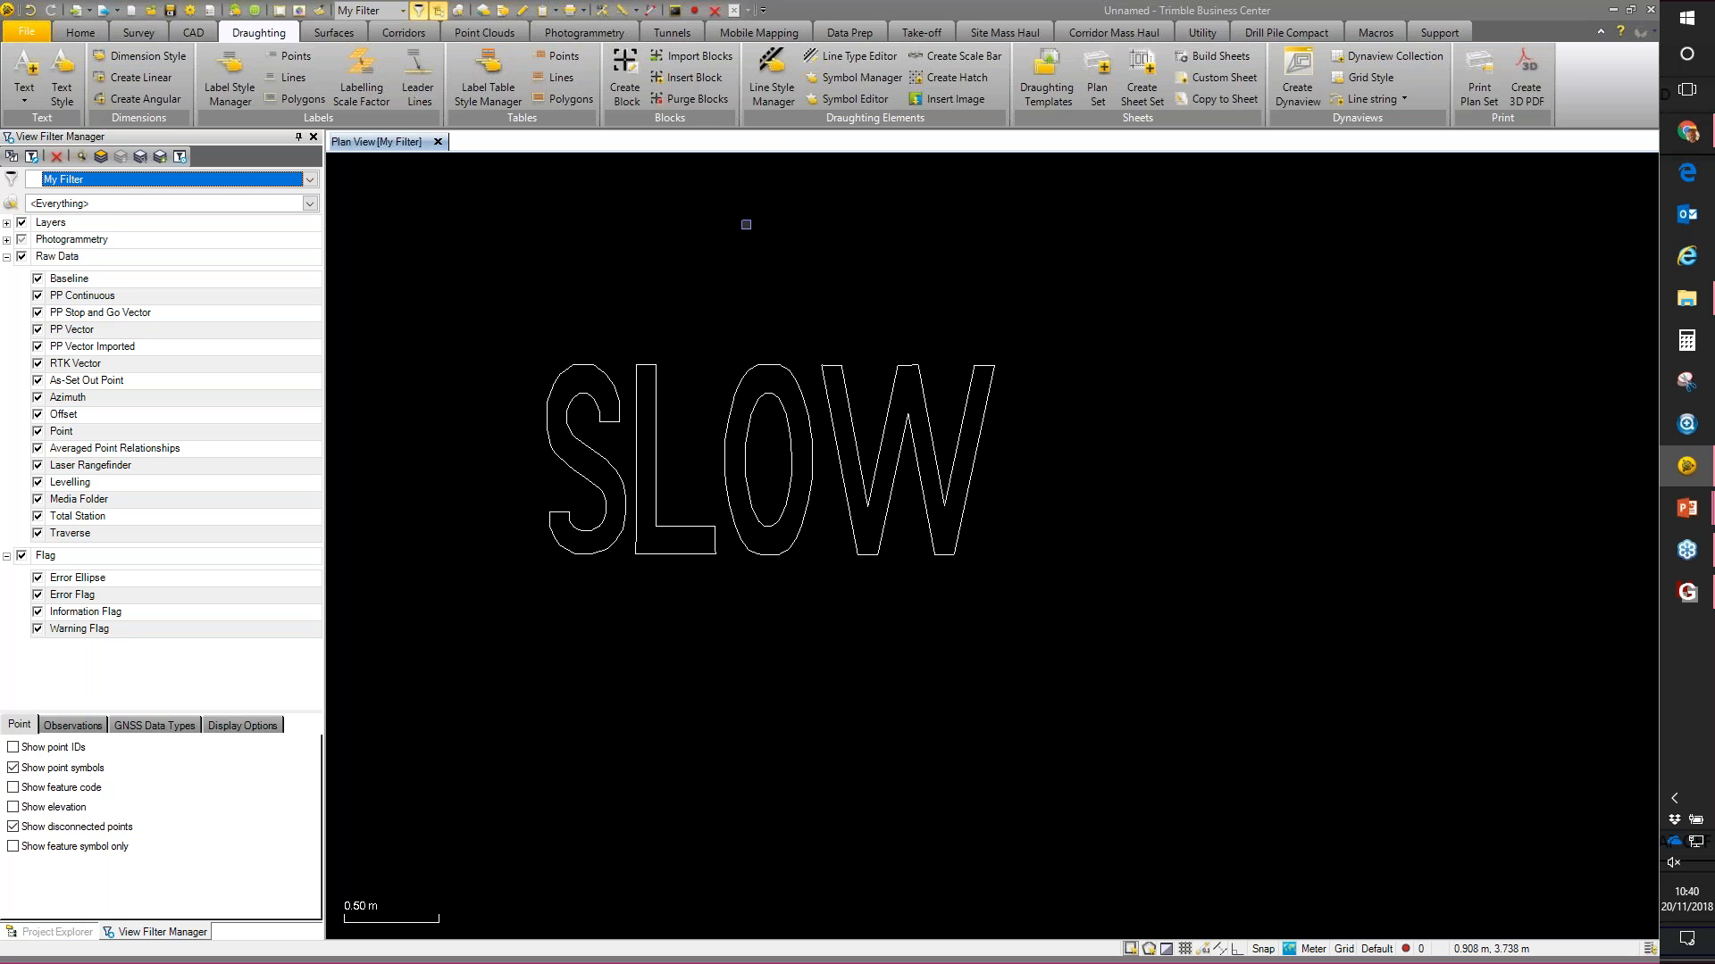
# Step: Open block insertion to examine the list of available blocks, and close it without inserting anything
pyautogui.click(693, 77)
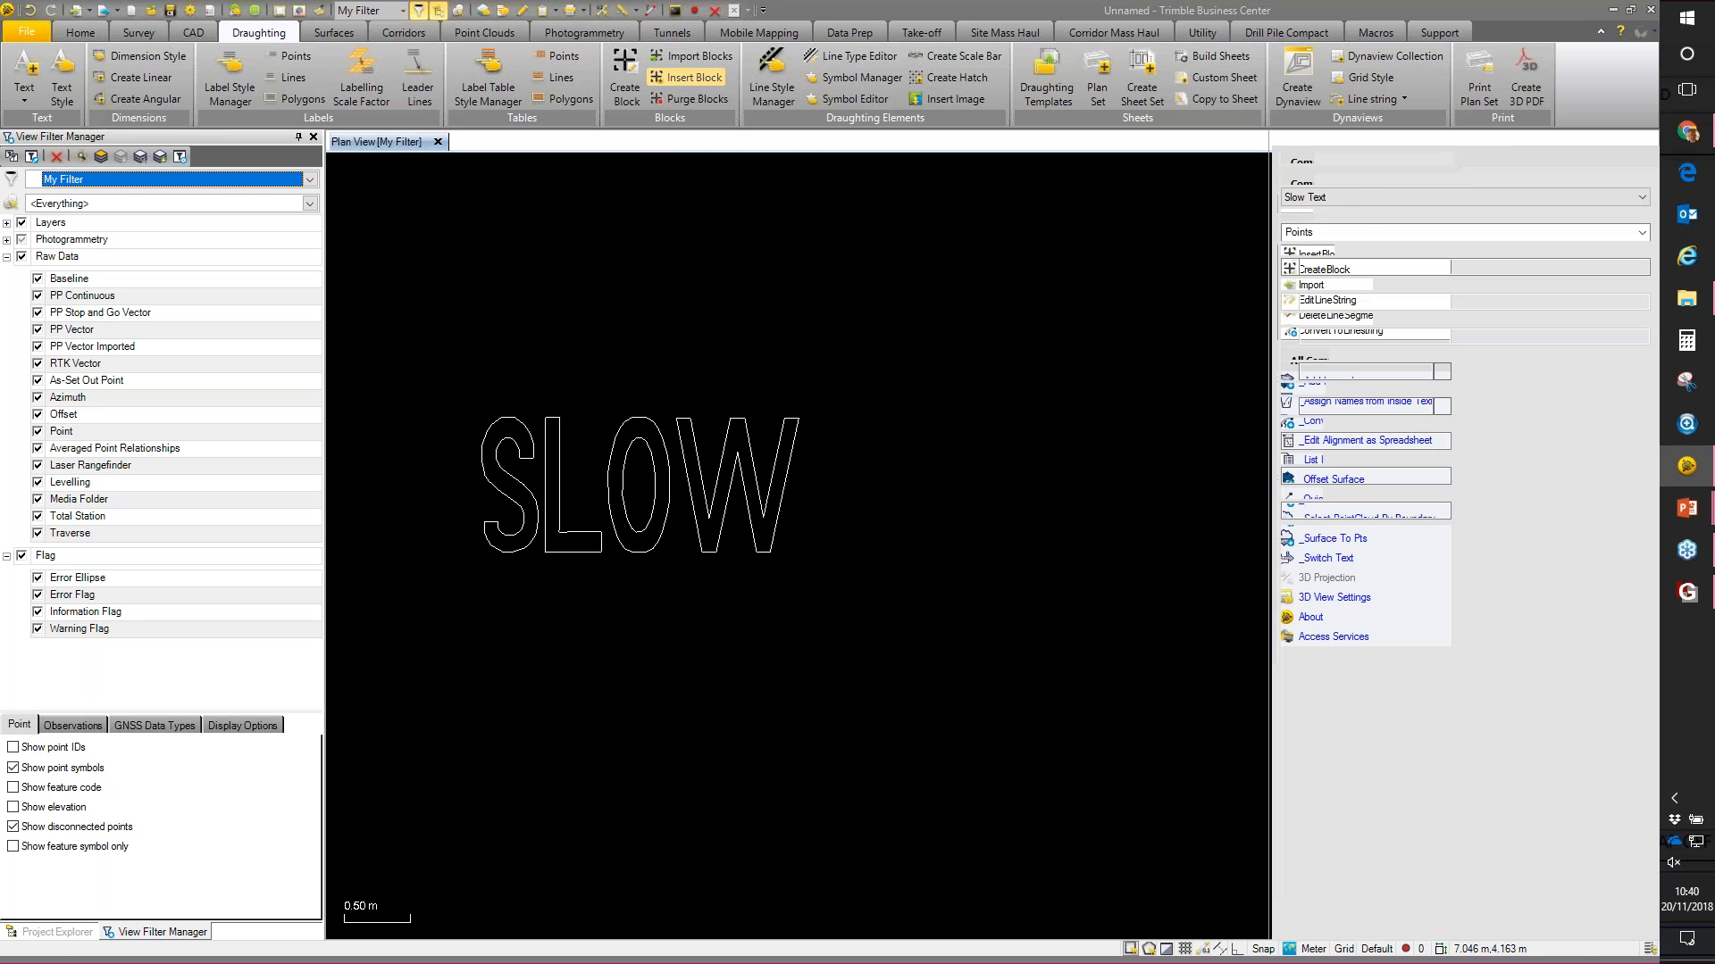
pyautogui.click(1337, 197)
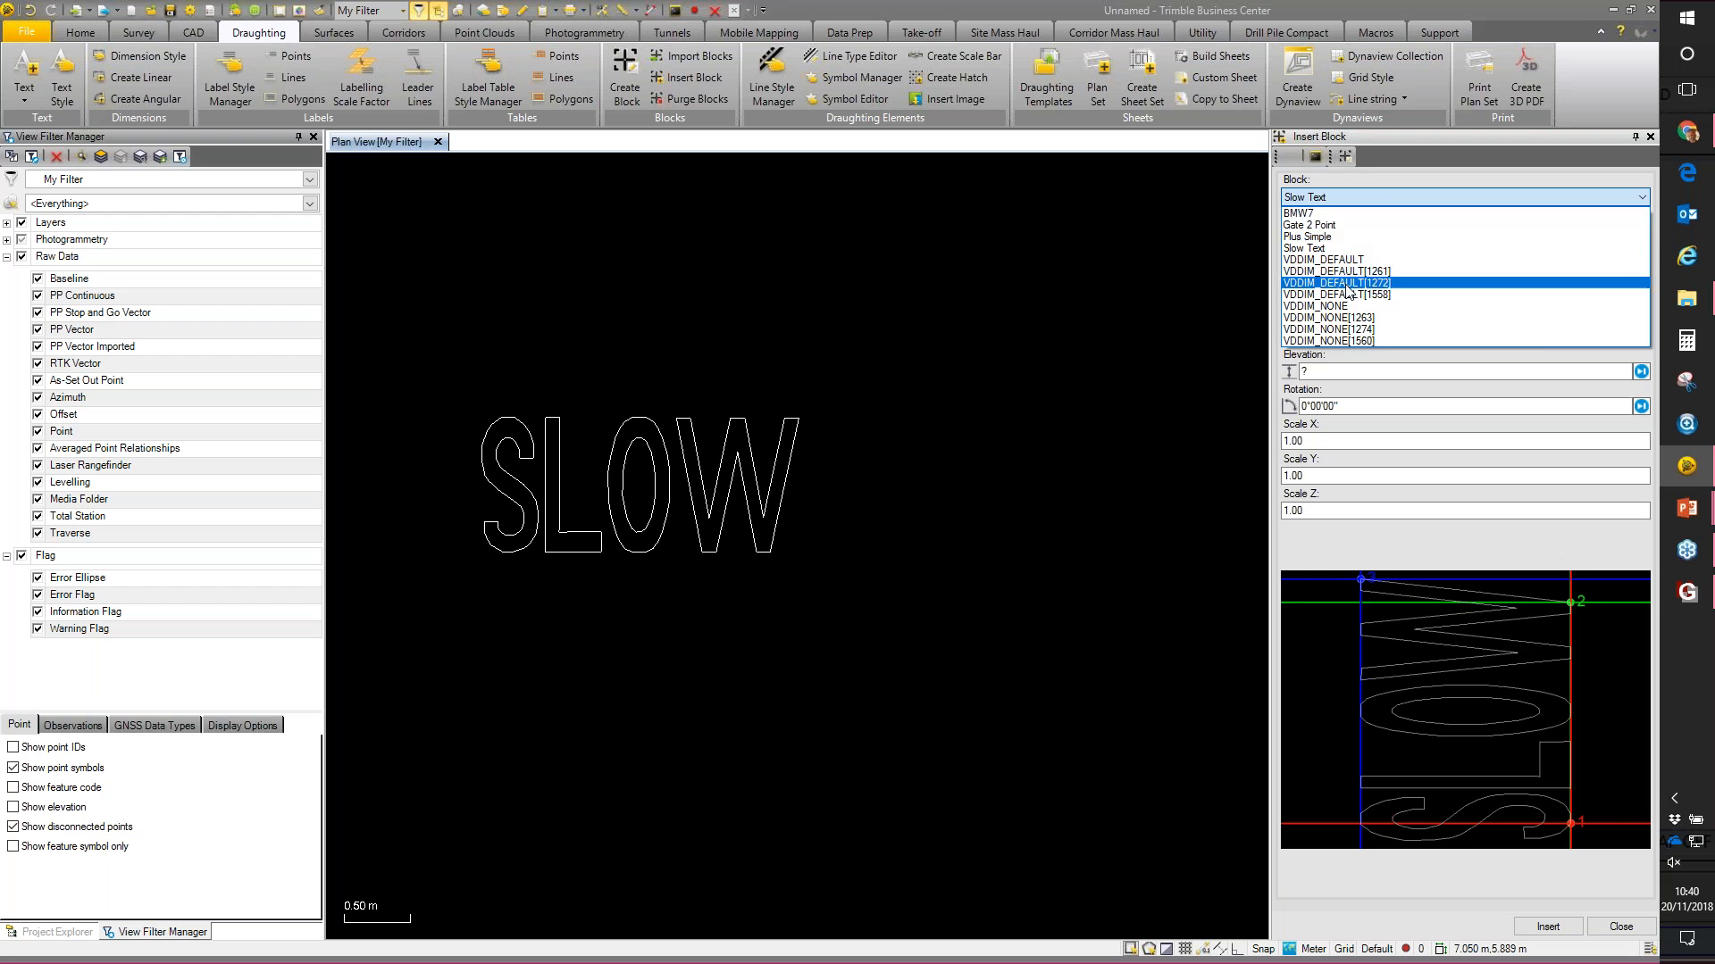
pyautogui.click(1621, 926)
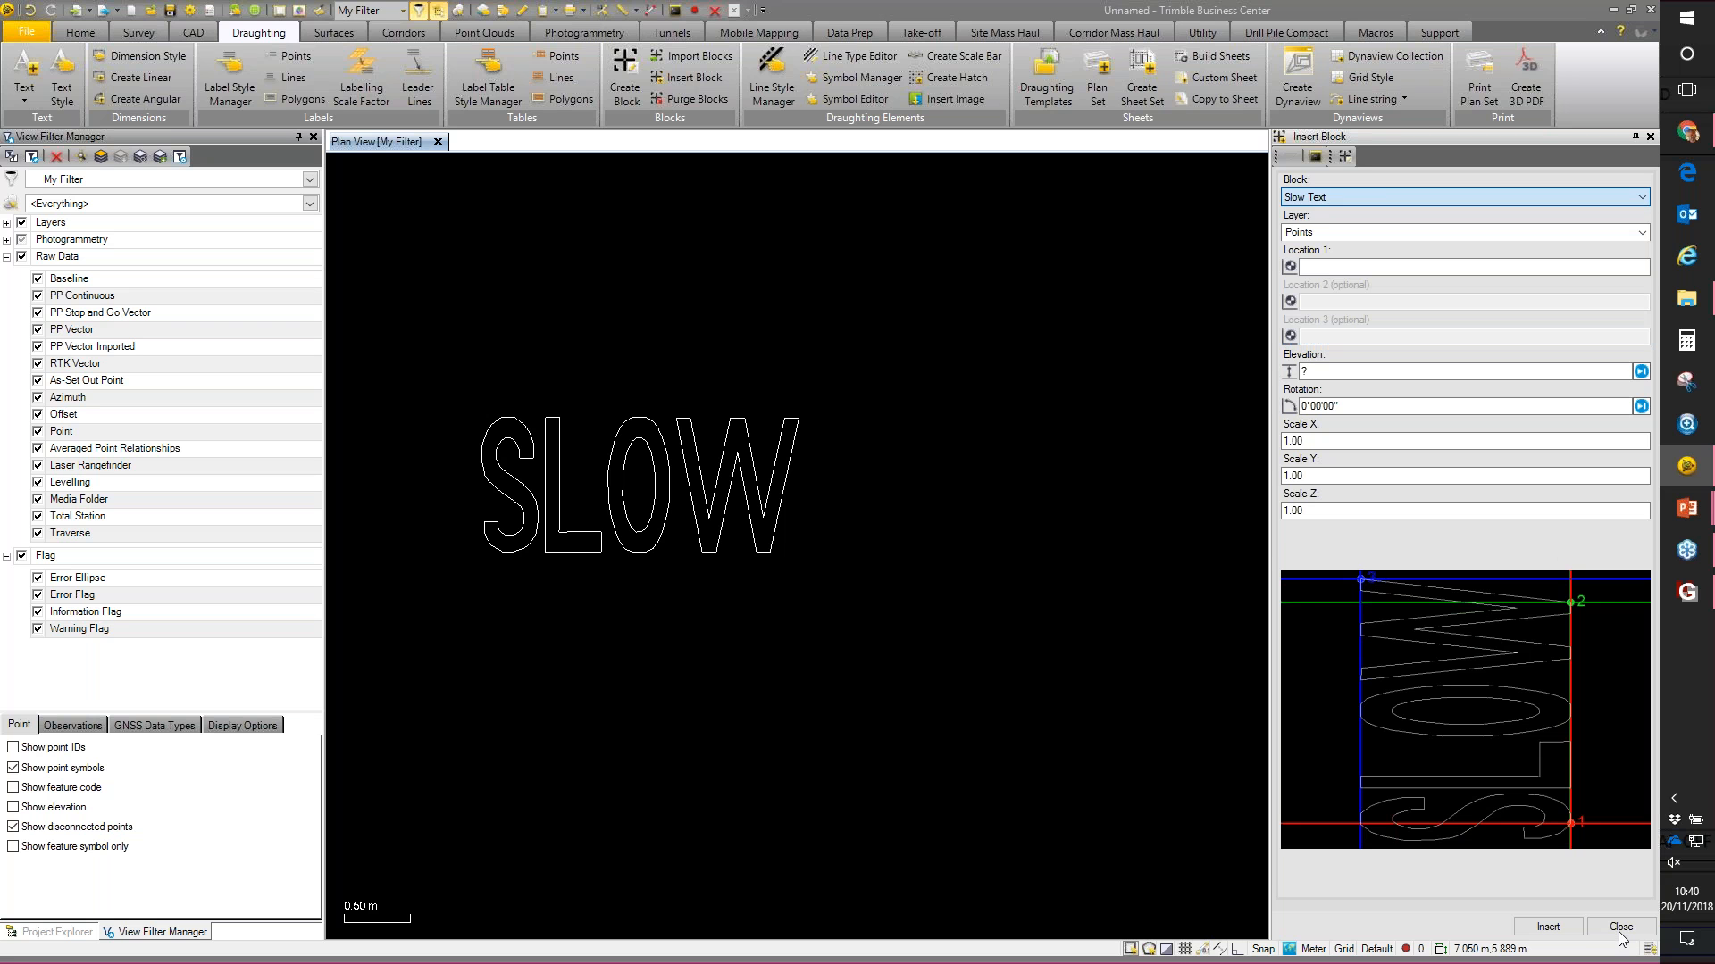
pyautogui.click(1621, 926)
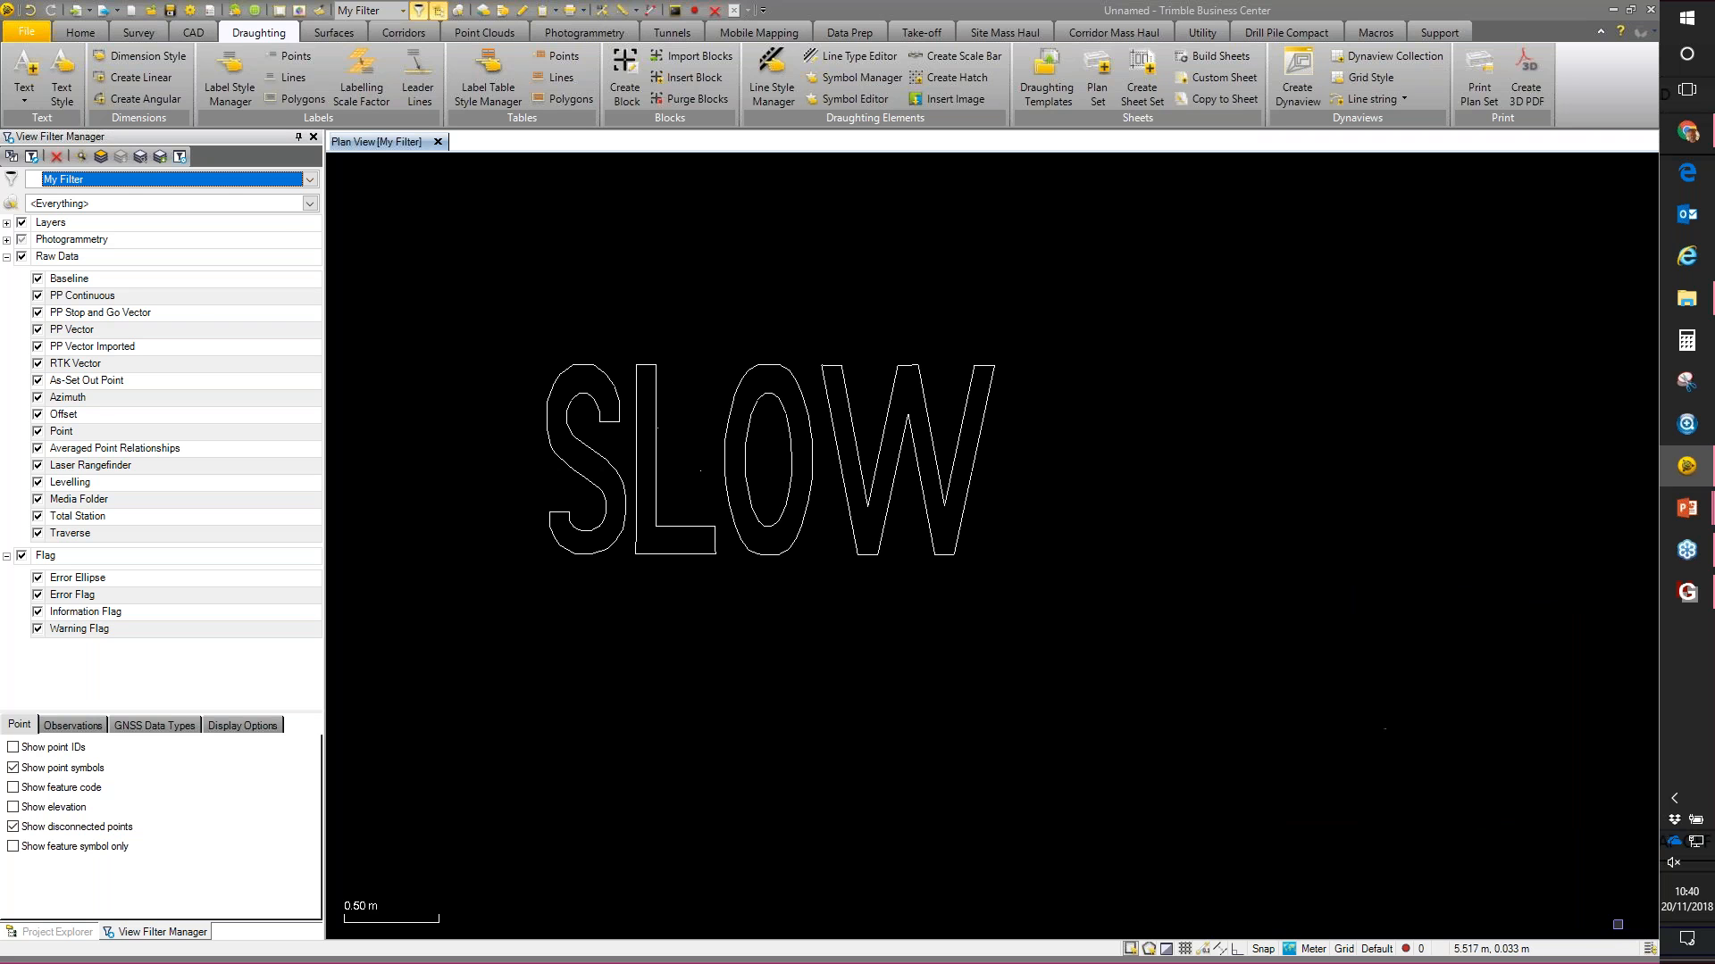
# Step: Start importing blocks, expand the Trimble block files, and confirm Configured Blocks in Webinar Nov 2018 as the block folder
pyautogui.click(699, 58)
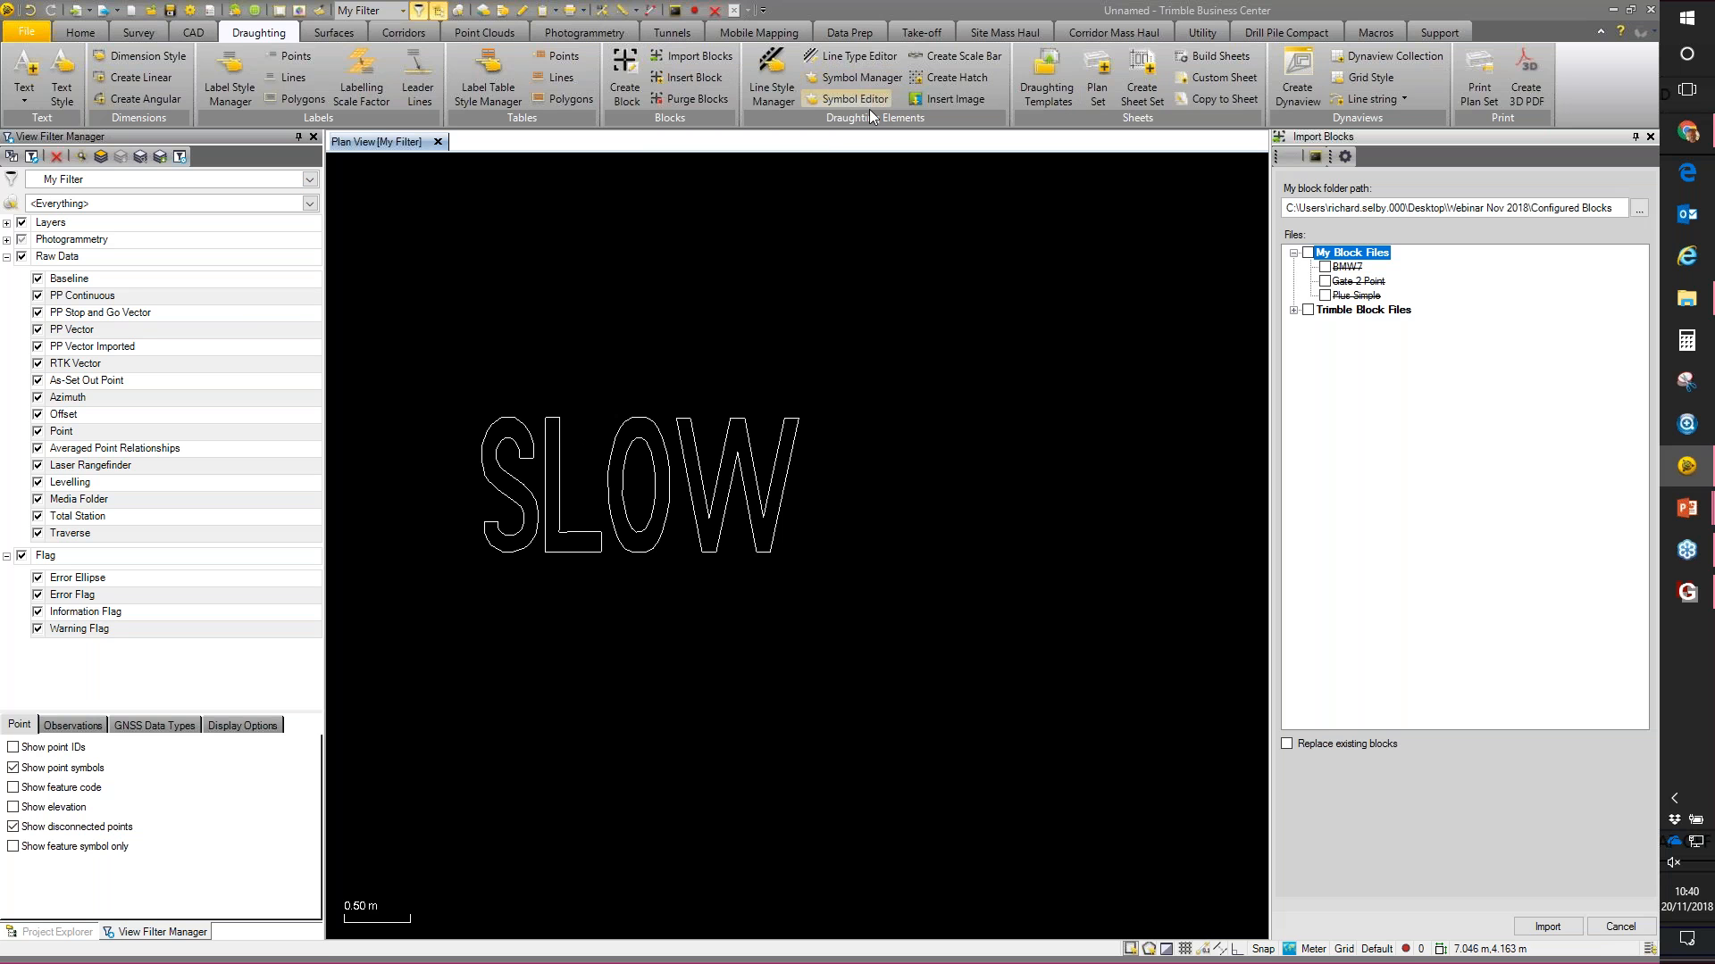
pyautogui.click(1293, 310)
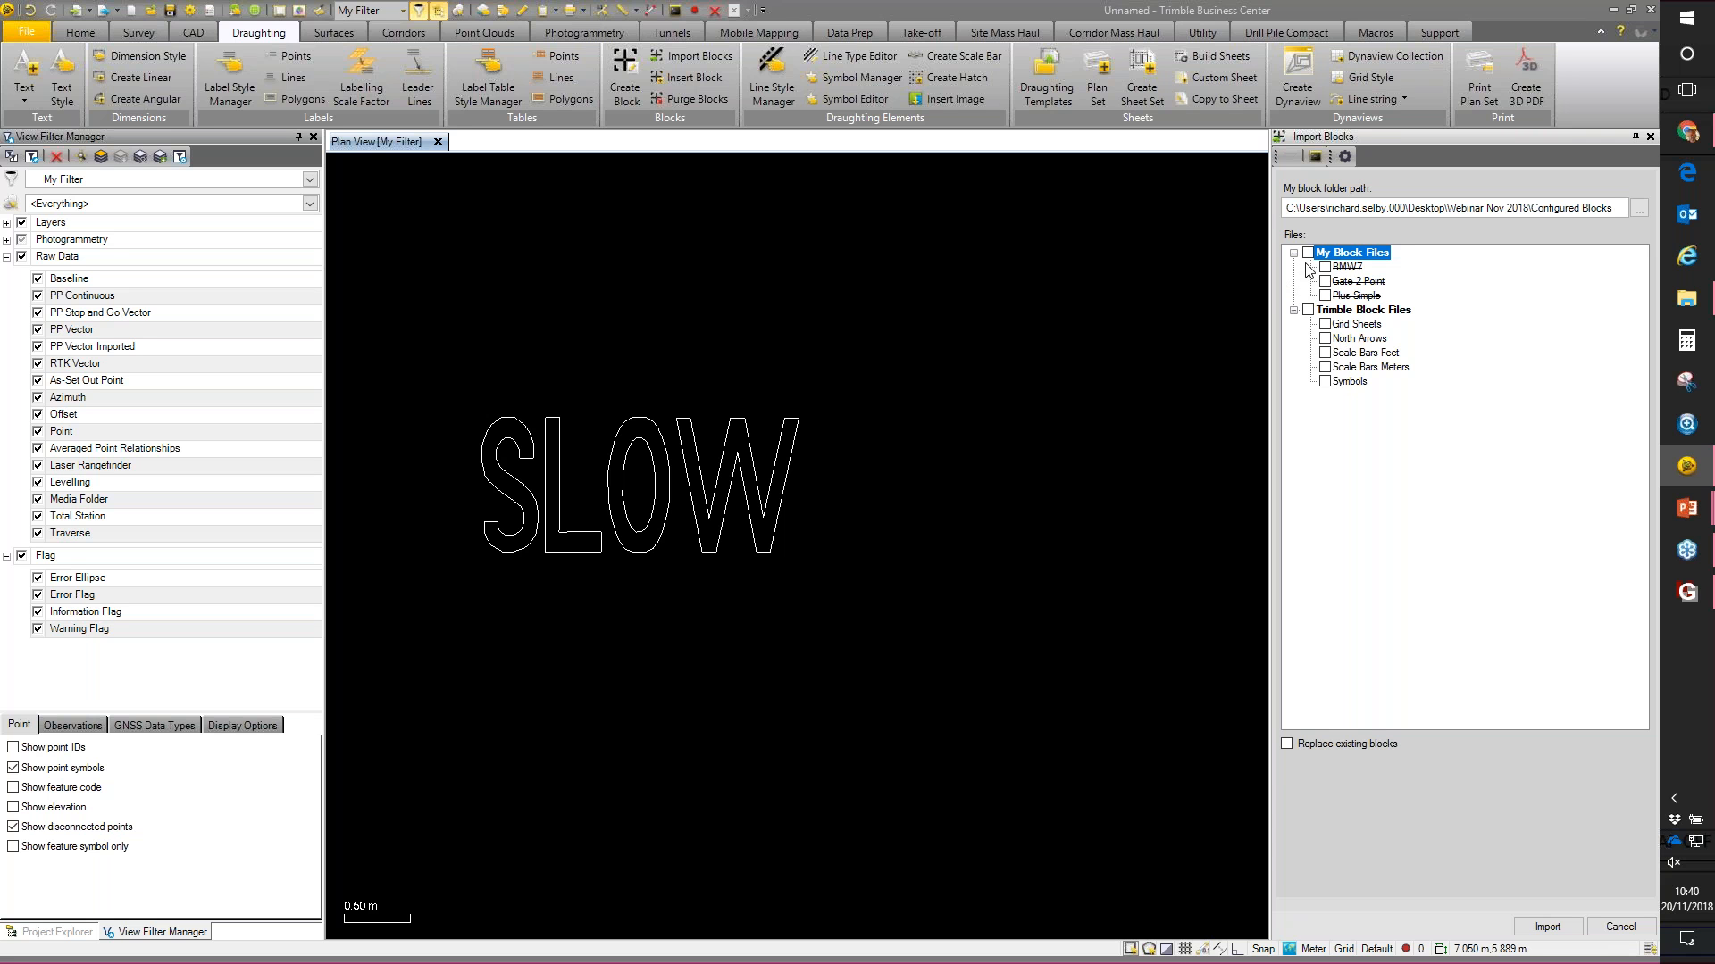
pyautogui.click(1412, 208)
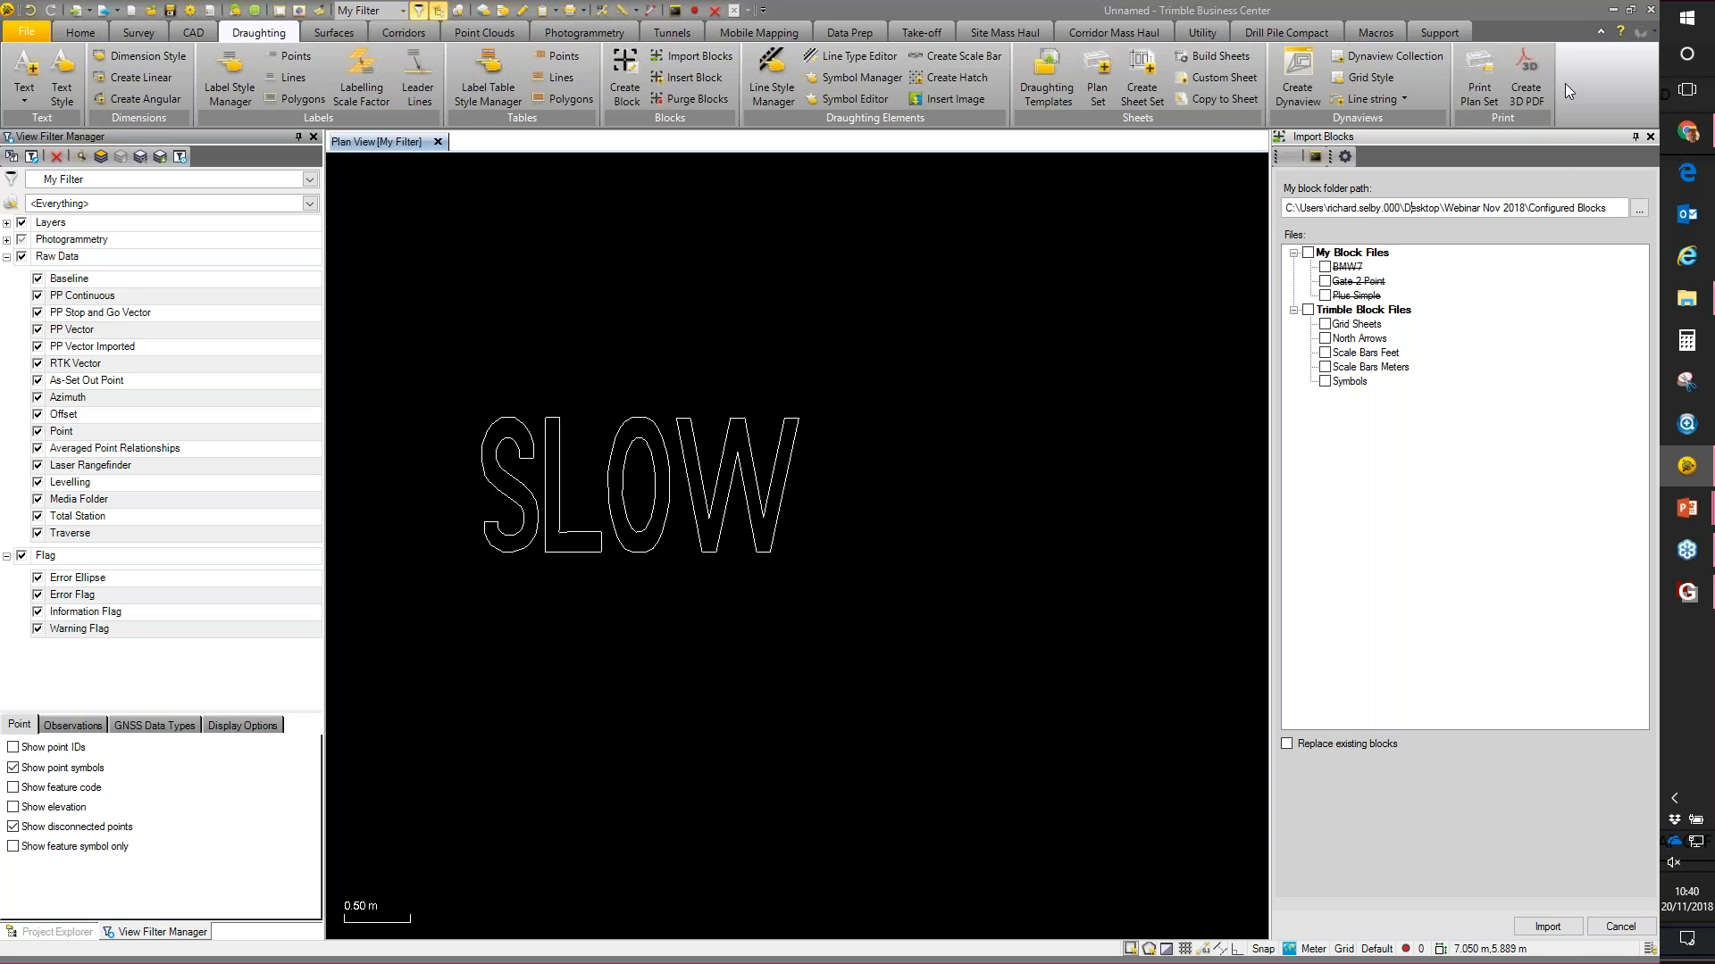
pyautogui.doubleClick(1551, 15)
pyautogui.moveTo(1544, 18); pyautogui.dragTo(1480, 26)
pyautogui.click(1573, 225)
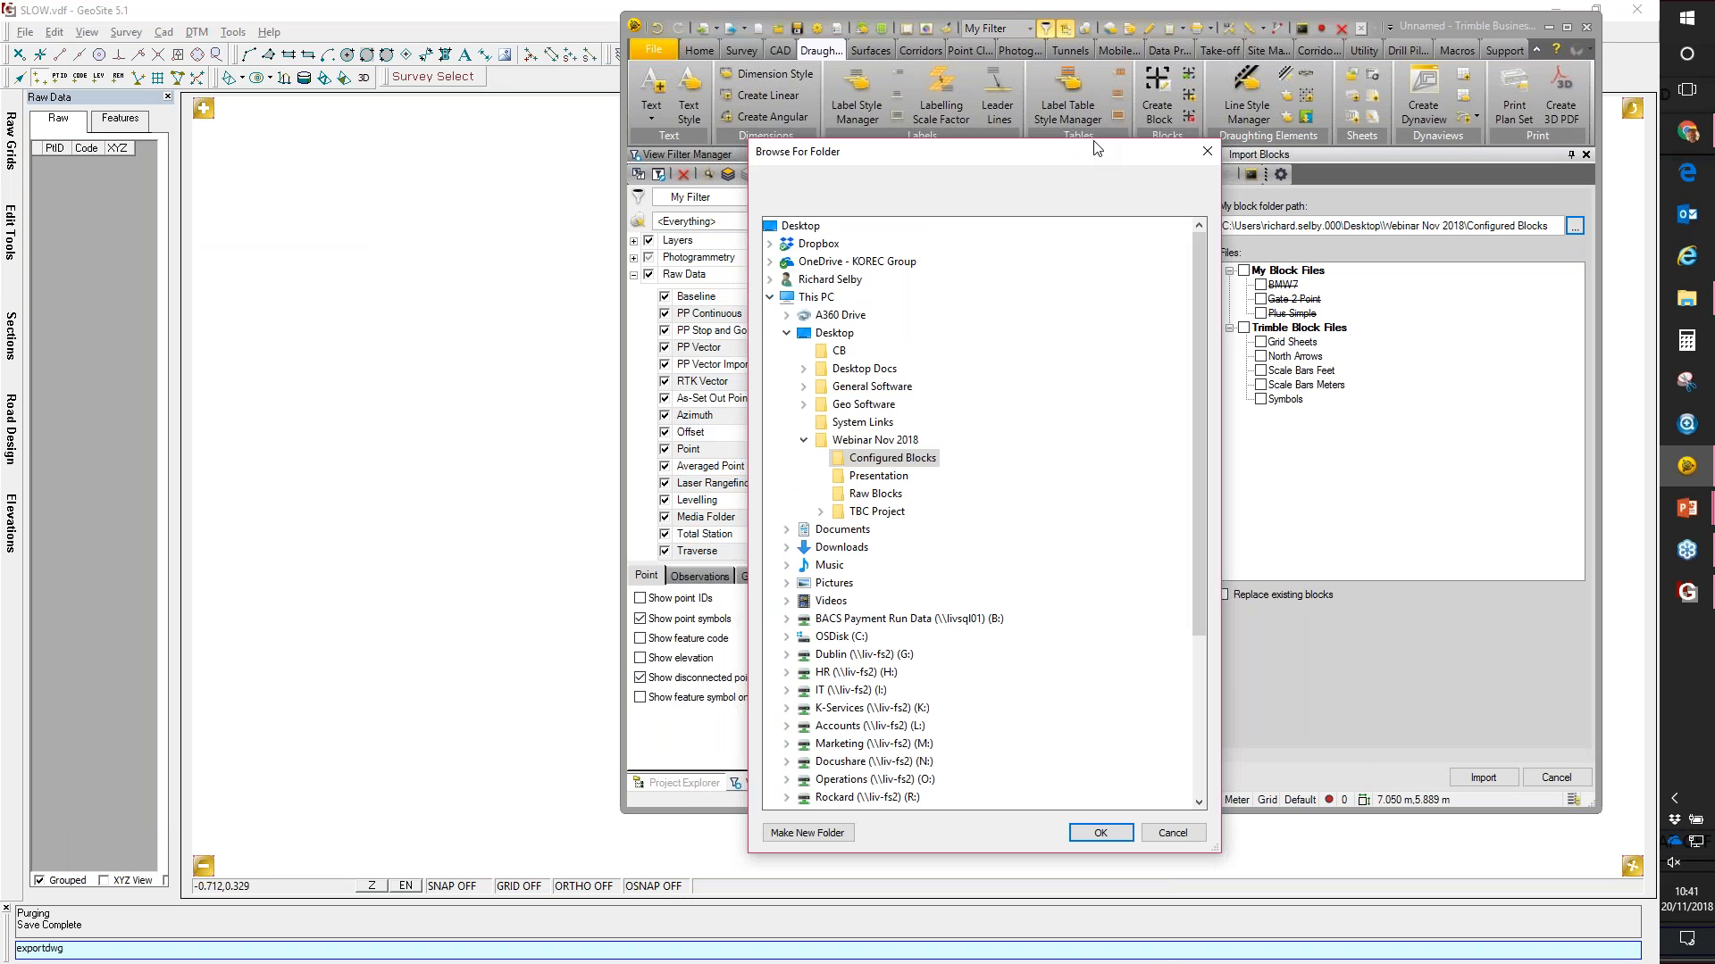
pyautogui.moveTo(1096, 148); pyautogui.dragTo(1107, 117)
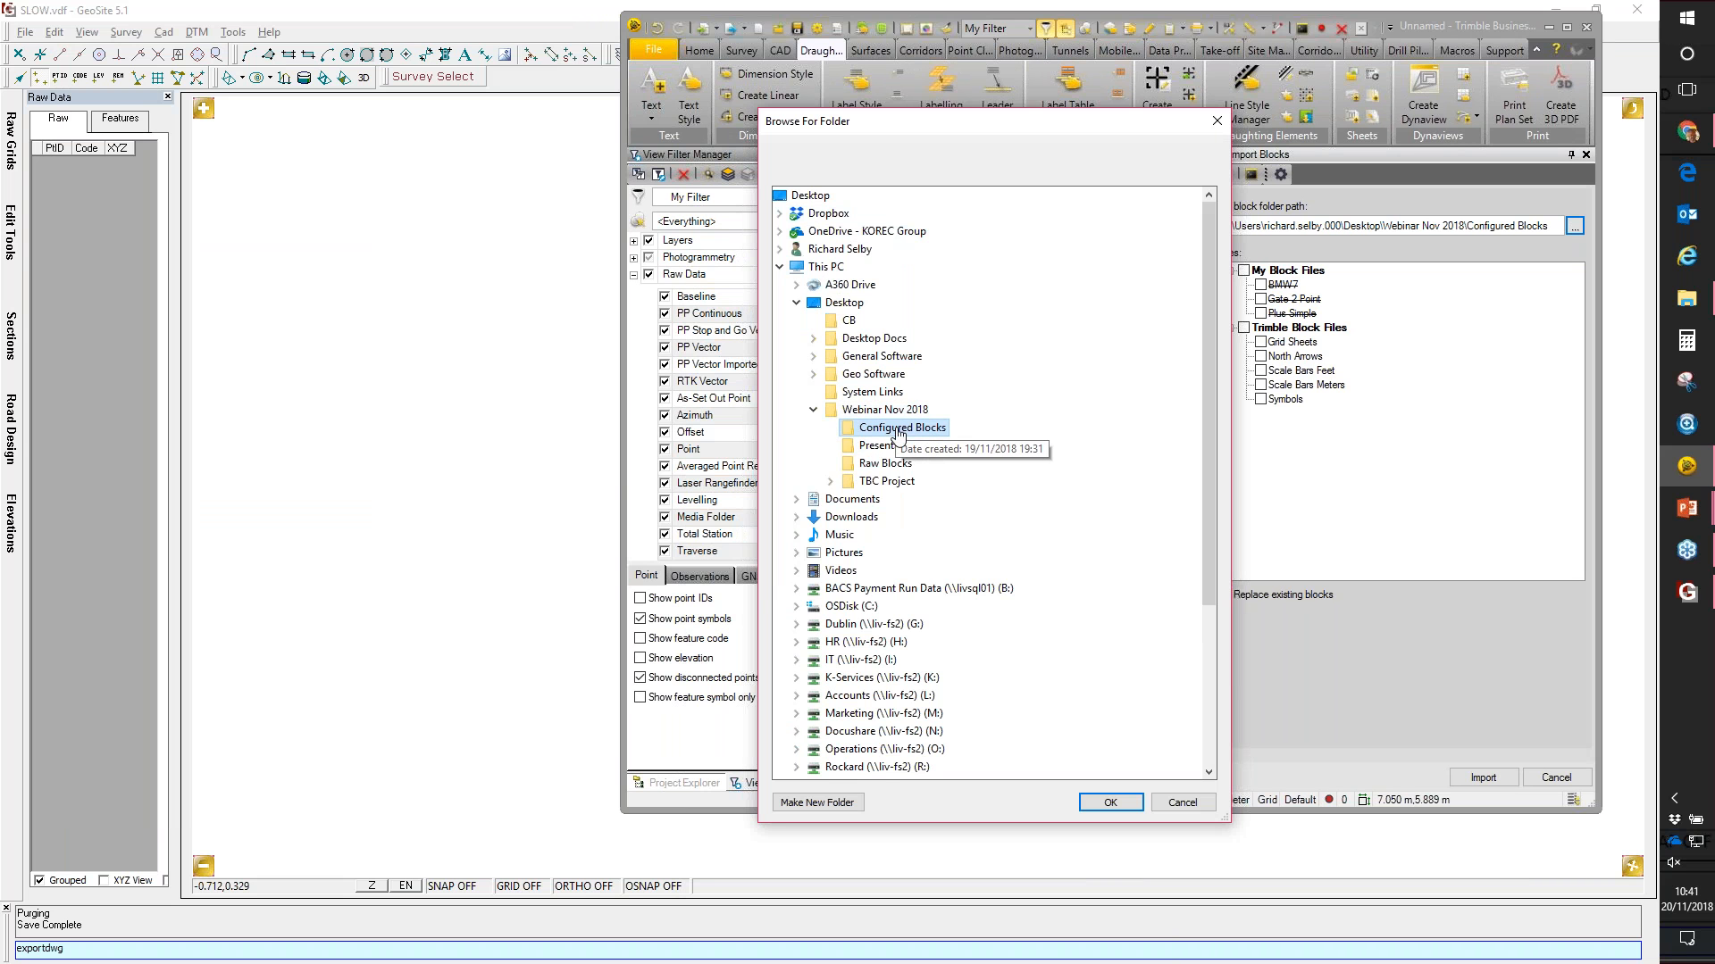
pyautogui.click(1118, 803)
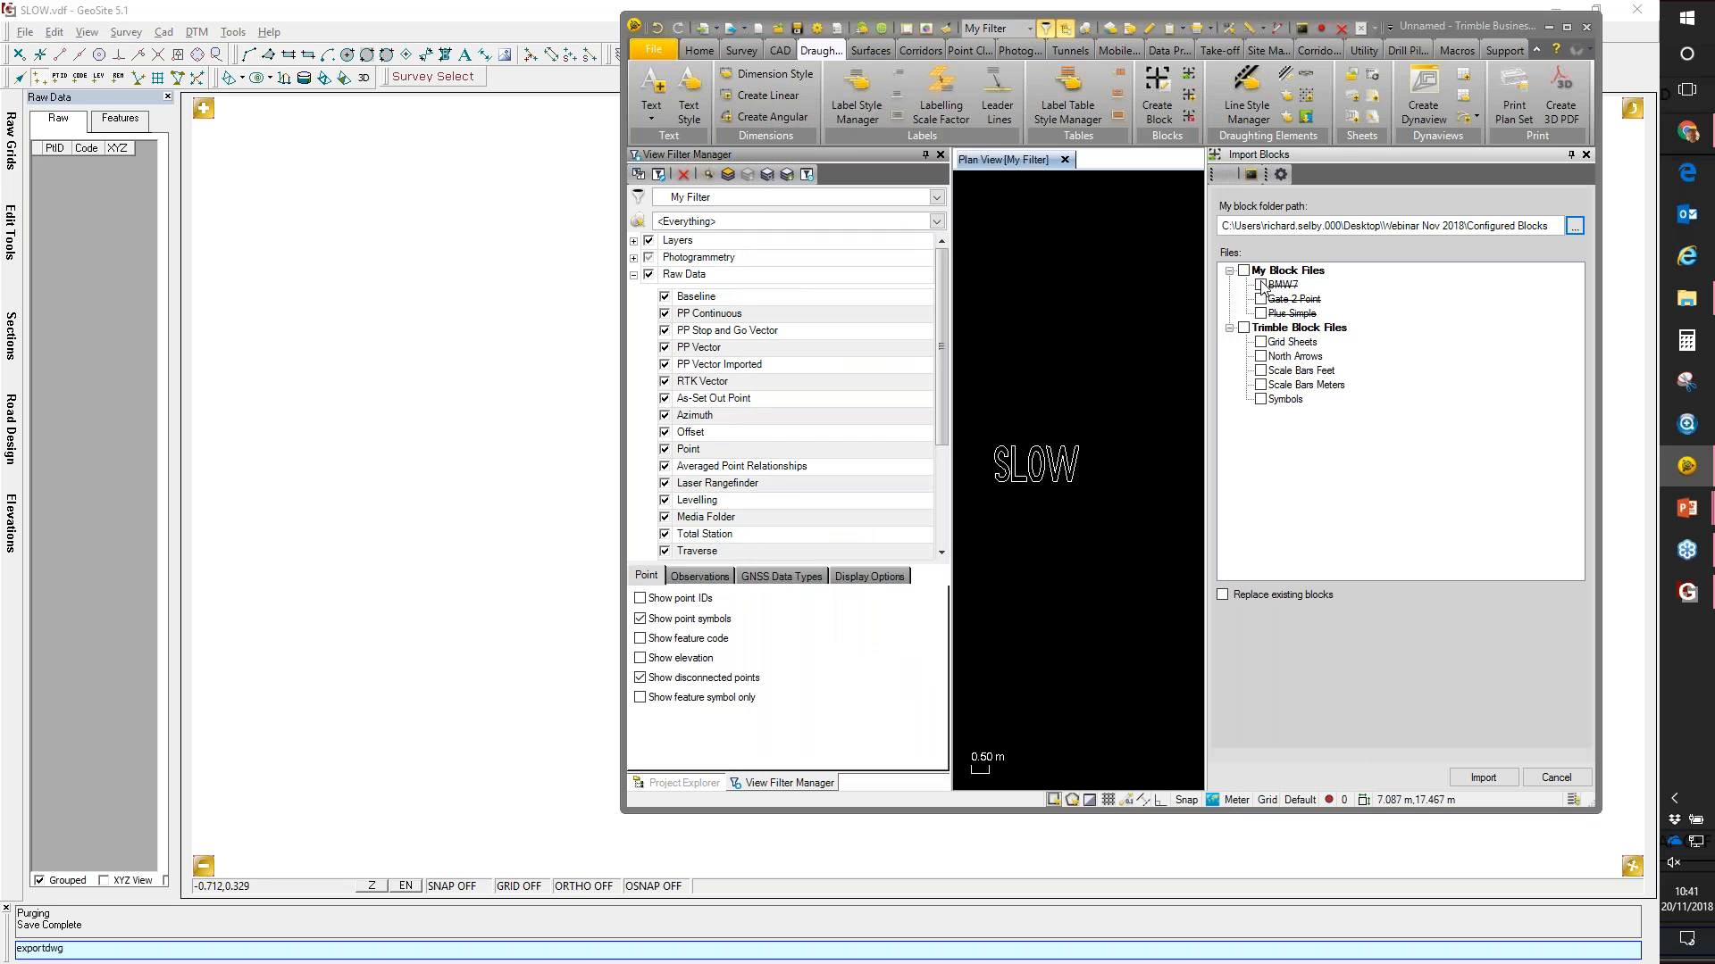
pyautogui.click(1569, 28)
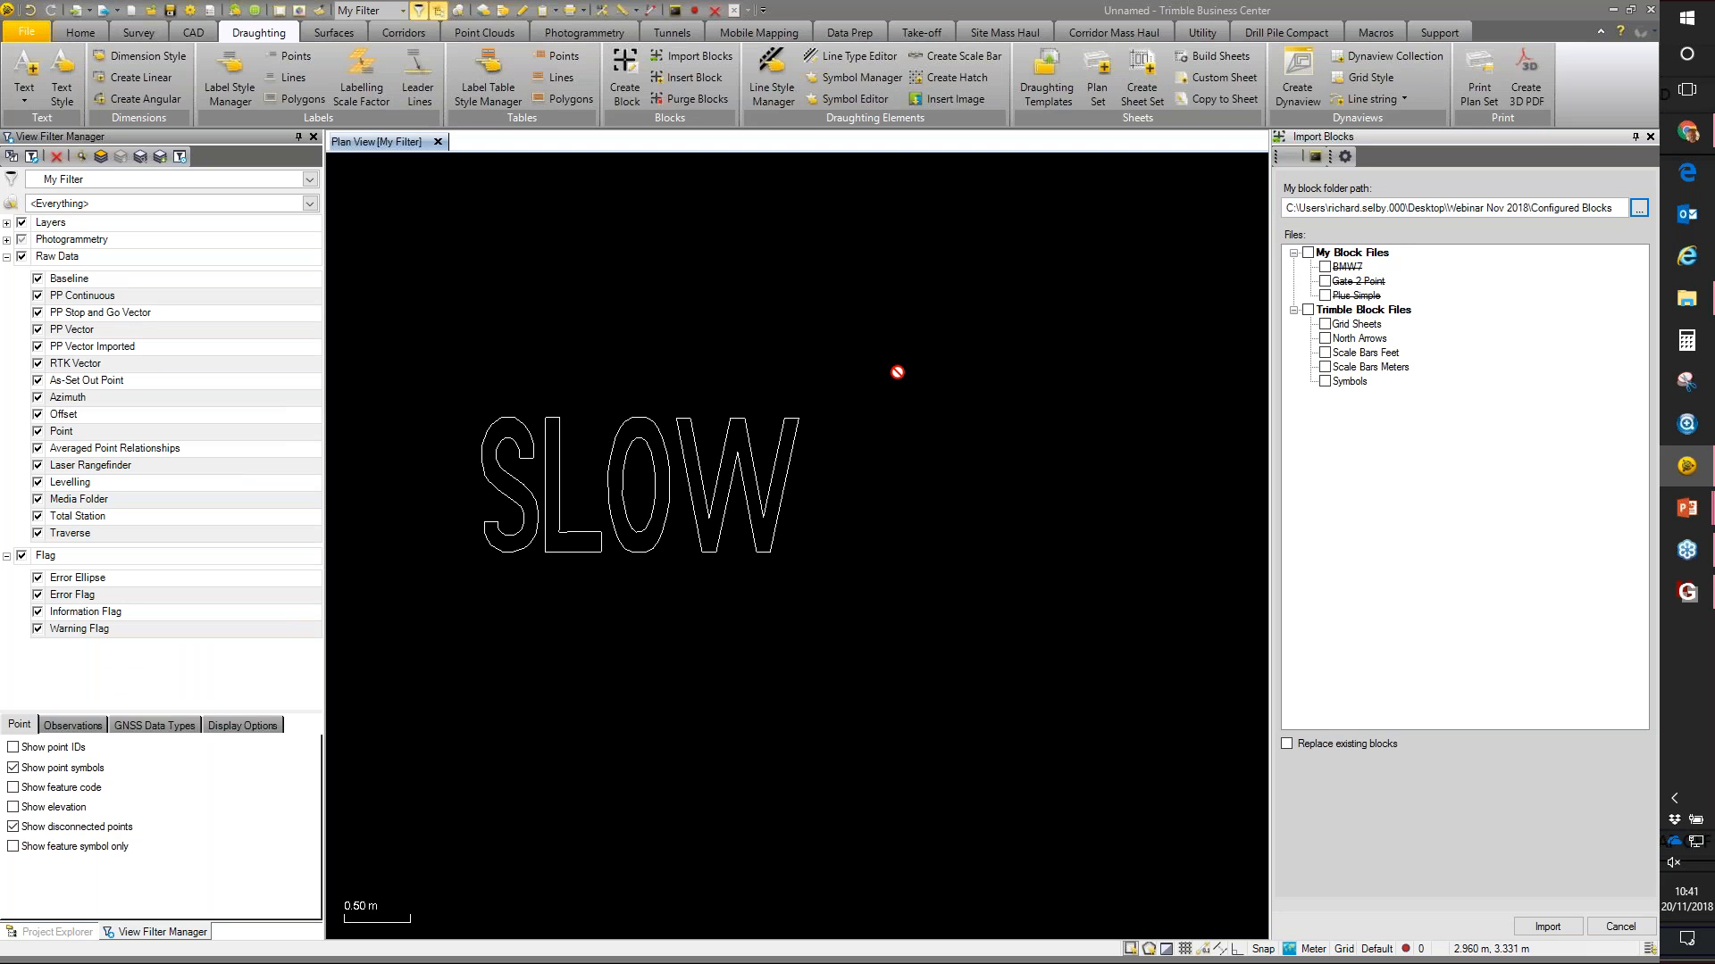
# Step: Import the North Arrows block file and insert its NA4 block on the Points layer beside the SLOW text at about 4.0, 2.9
pyautogui.click(1325, 340)
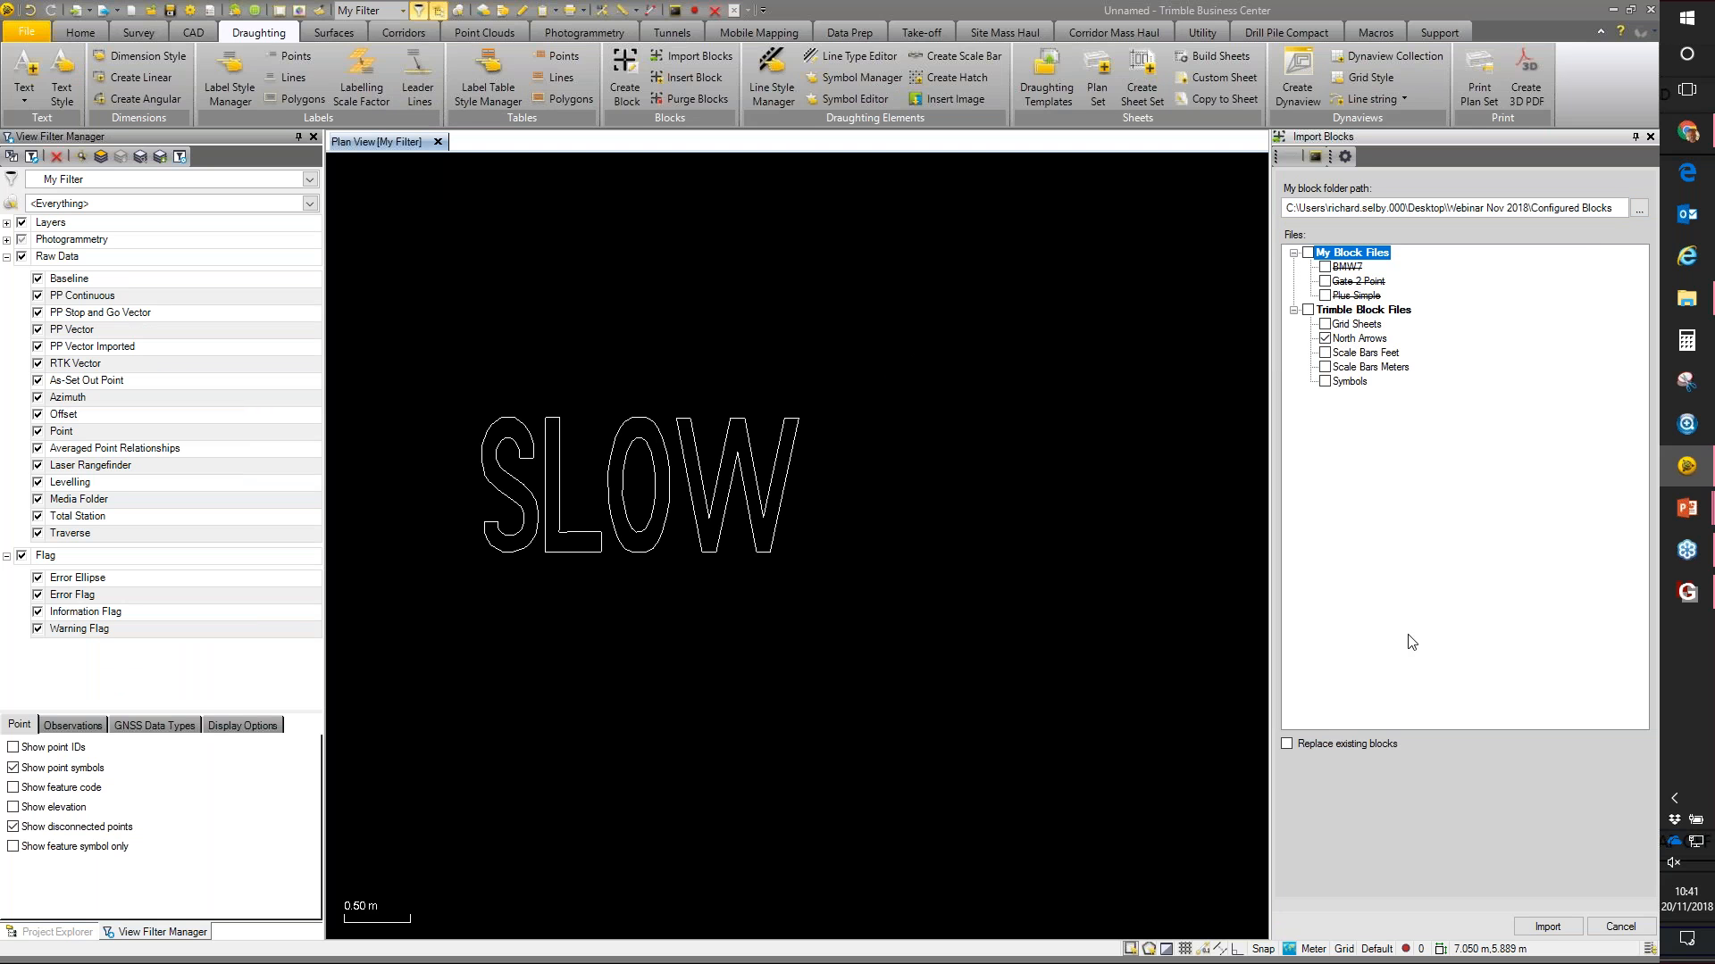
pyautogui.click(1552, 929)
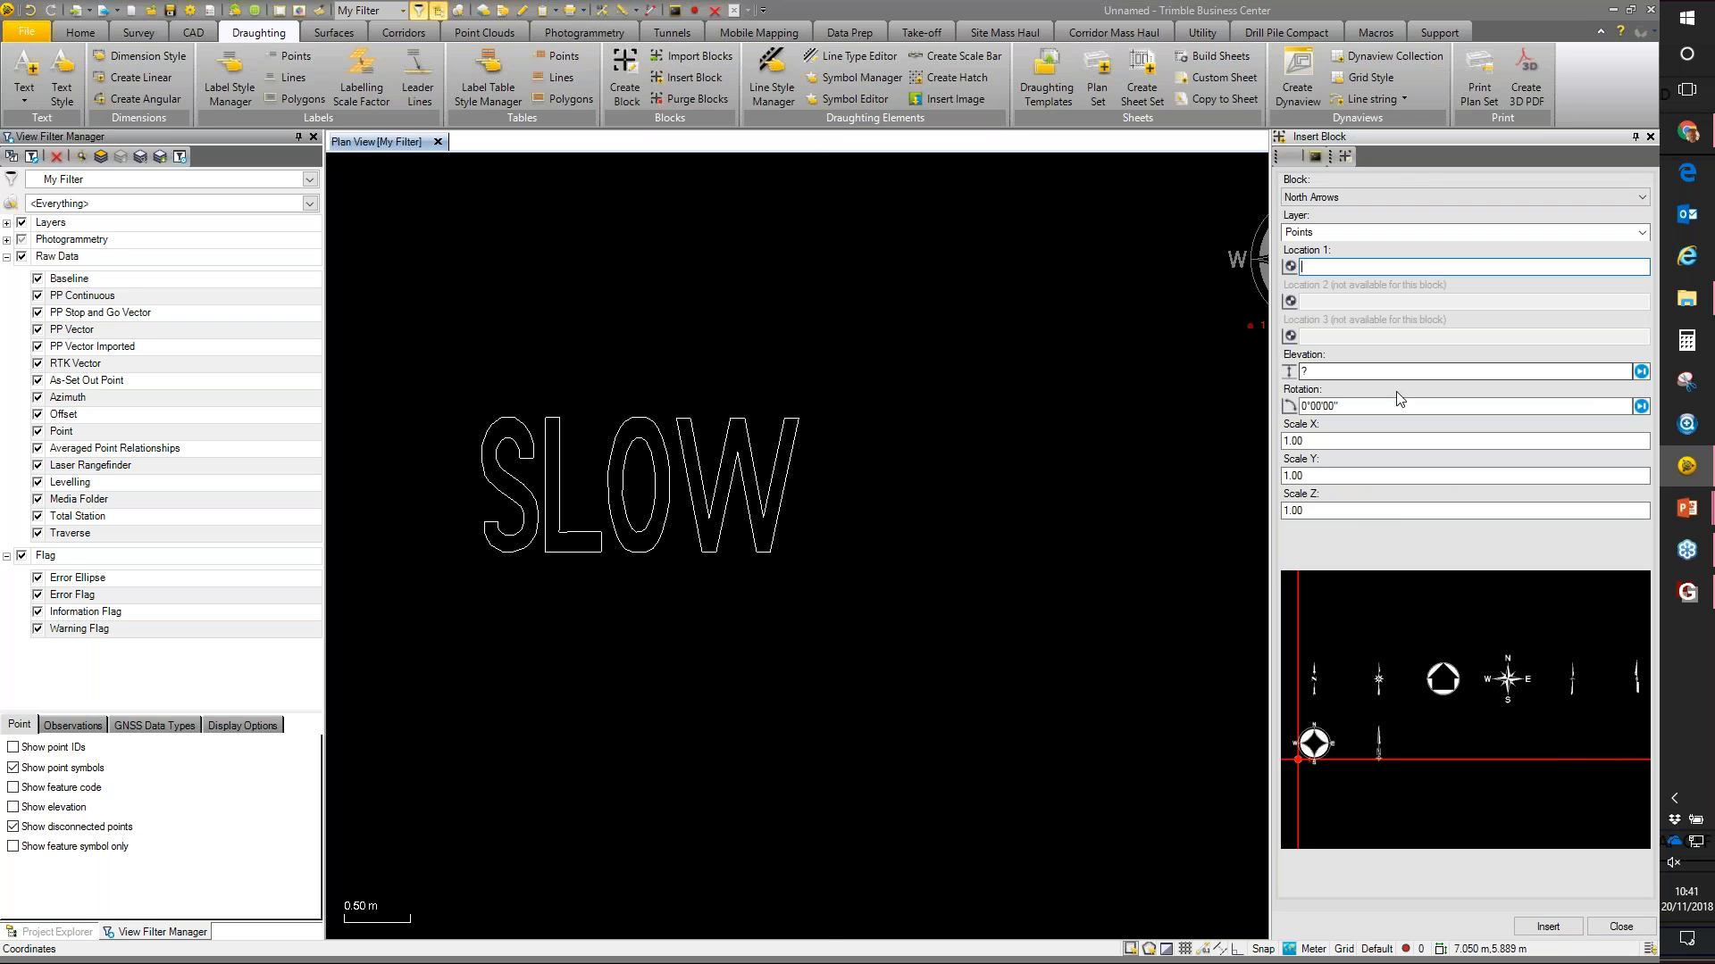
pyautogui.click(1329, 201)
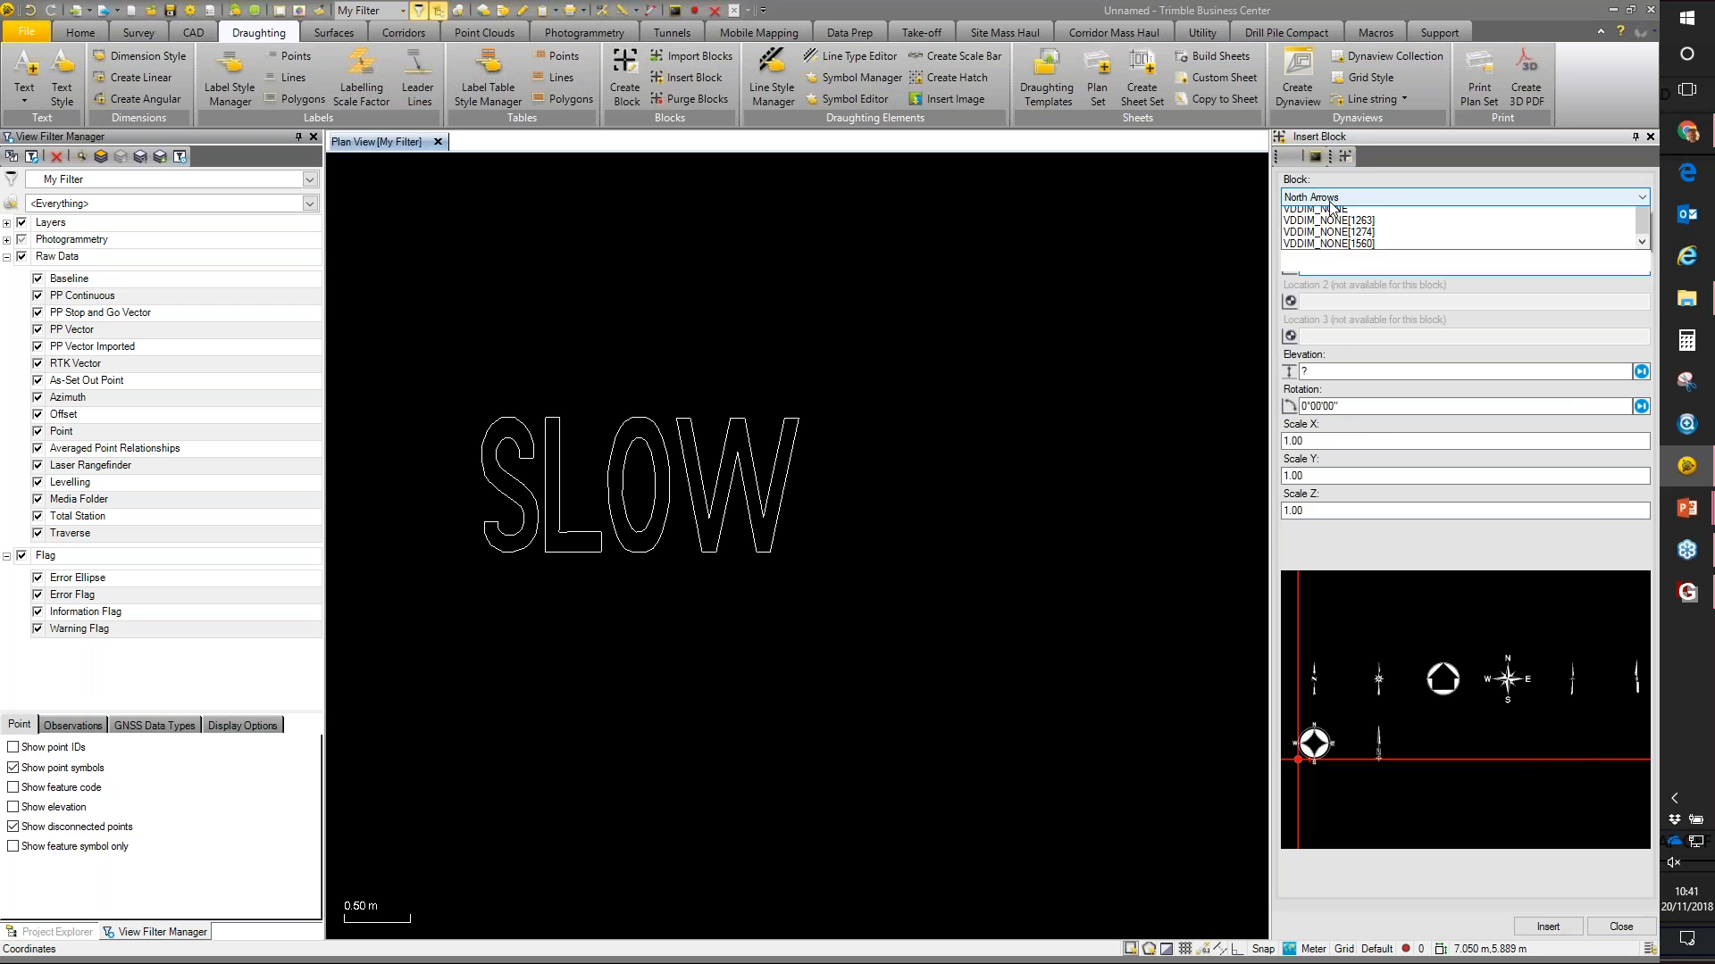
pyautogui.click(1329, 260)
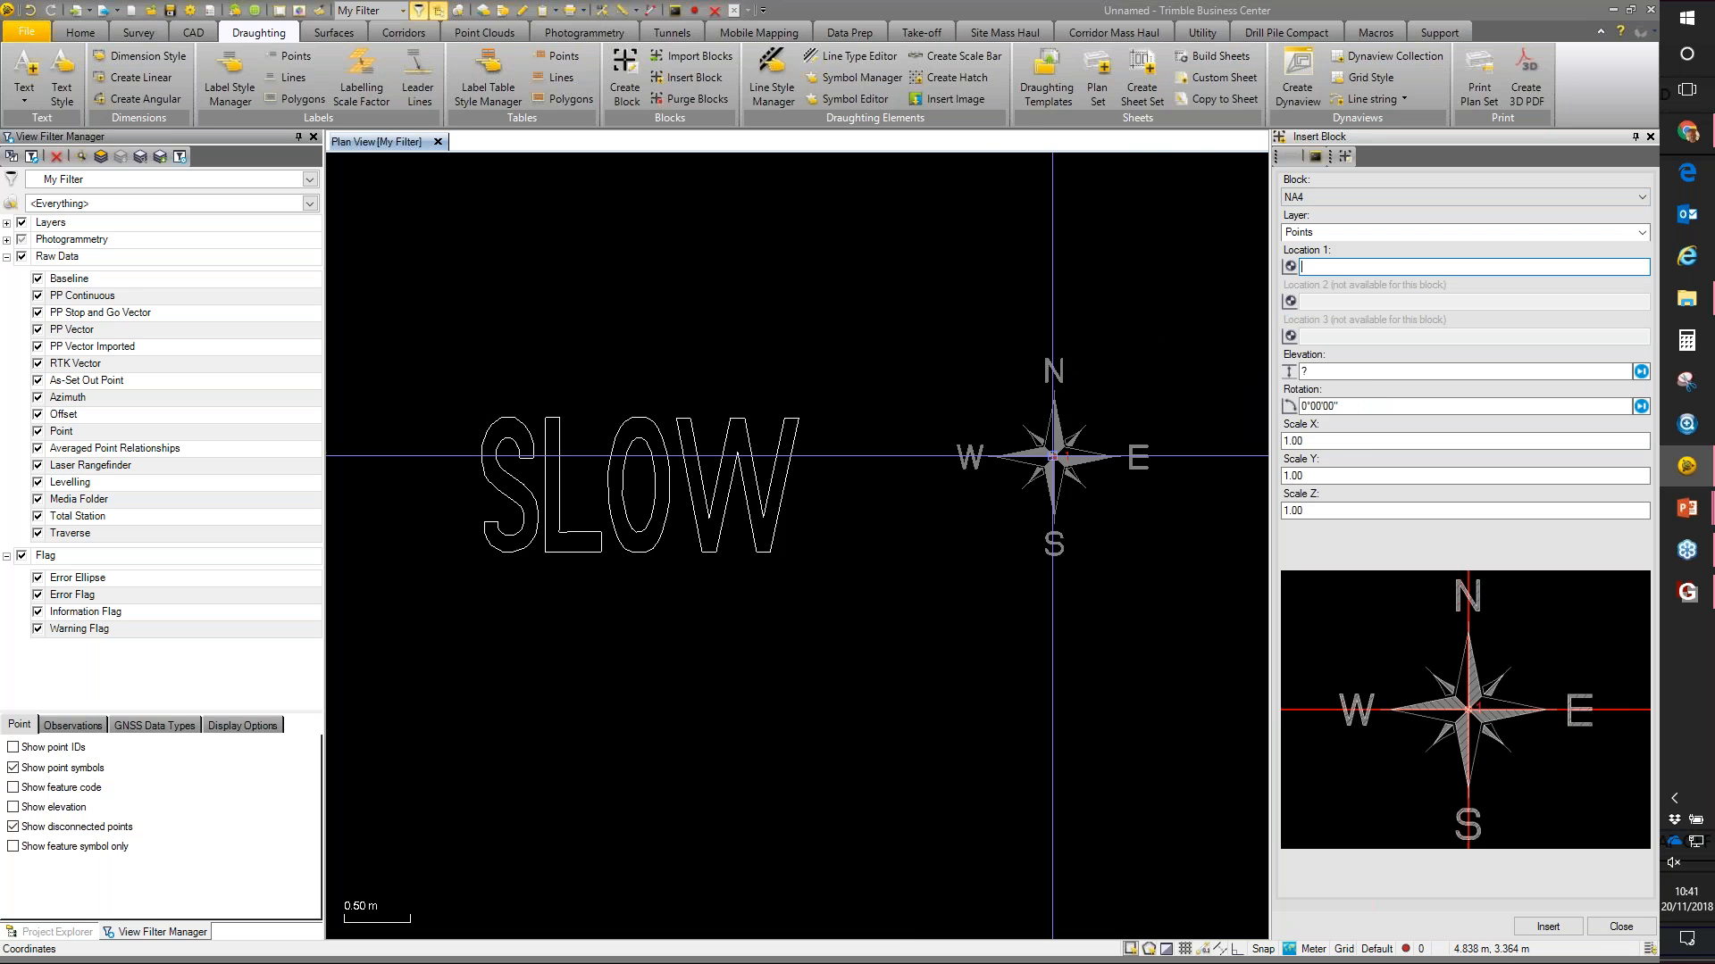
pyautogui.click(1035, 429)
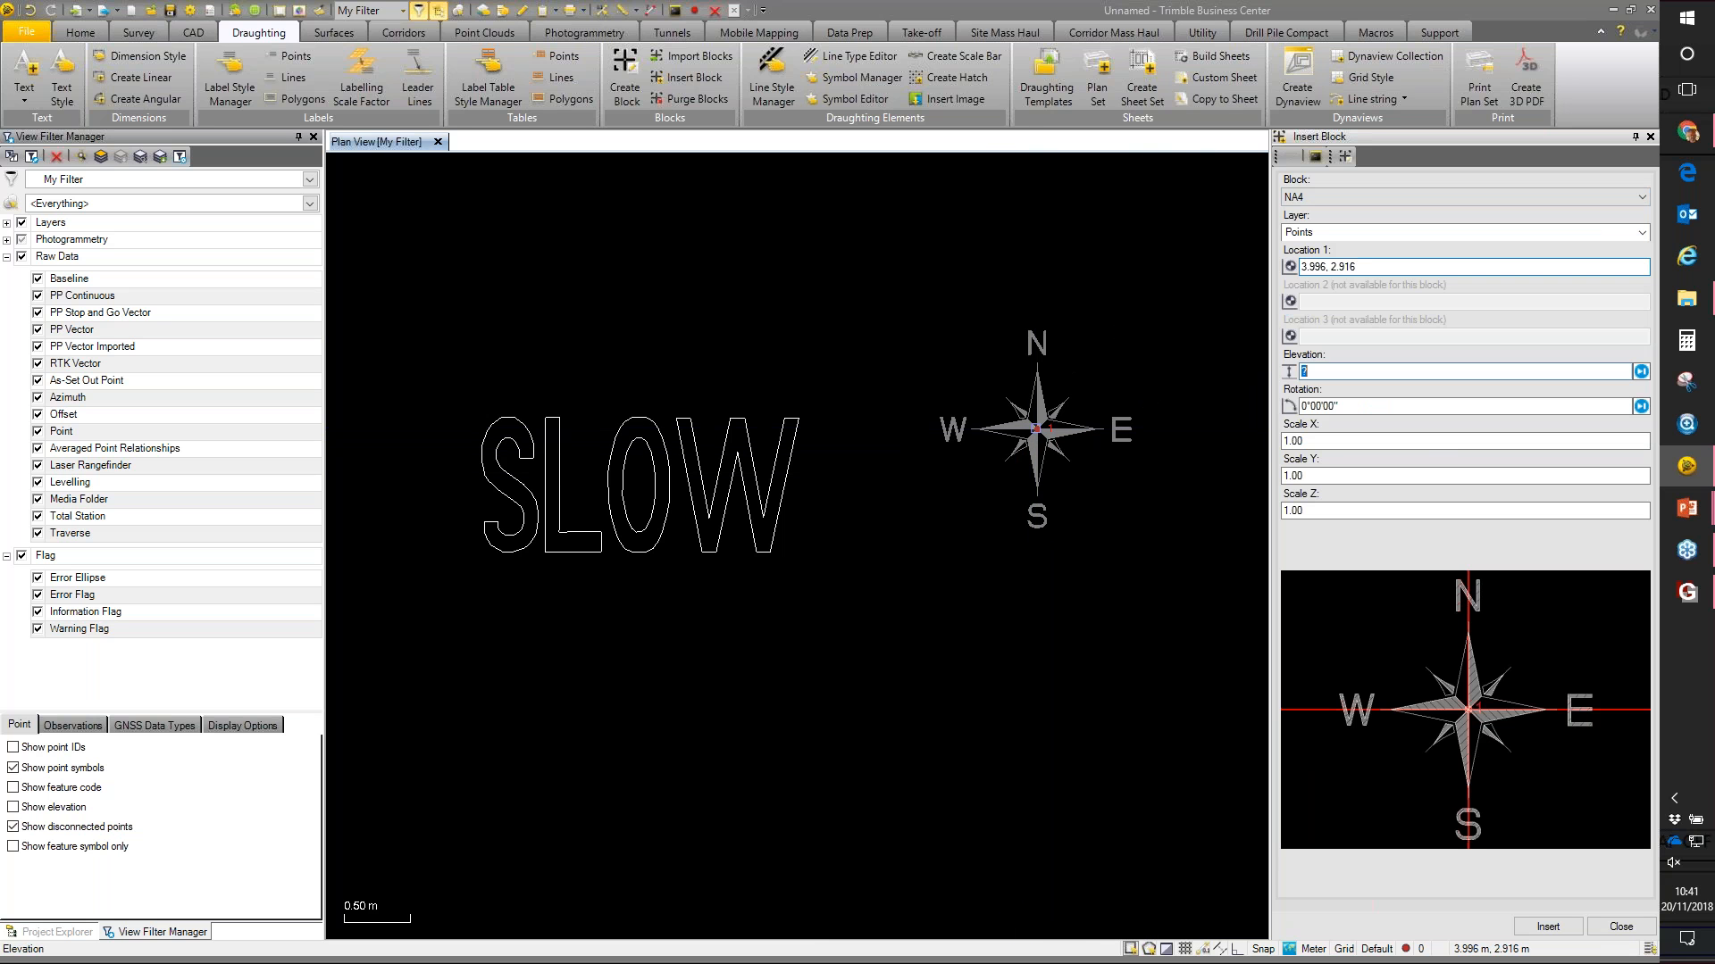
pyautogui.click(1547, 927)
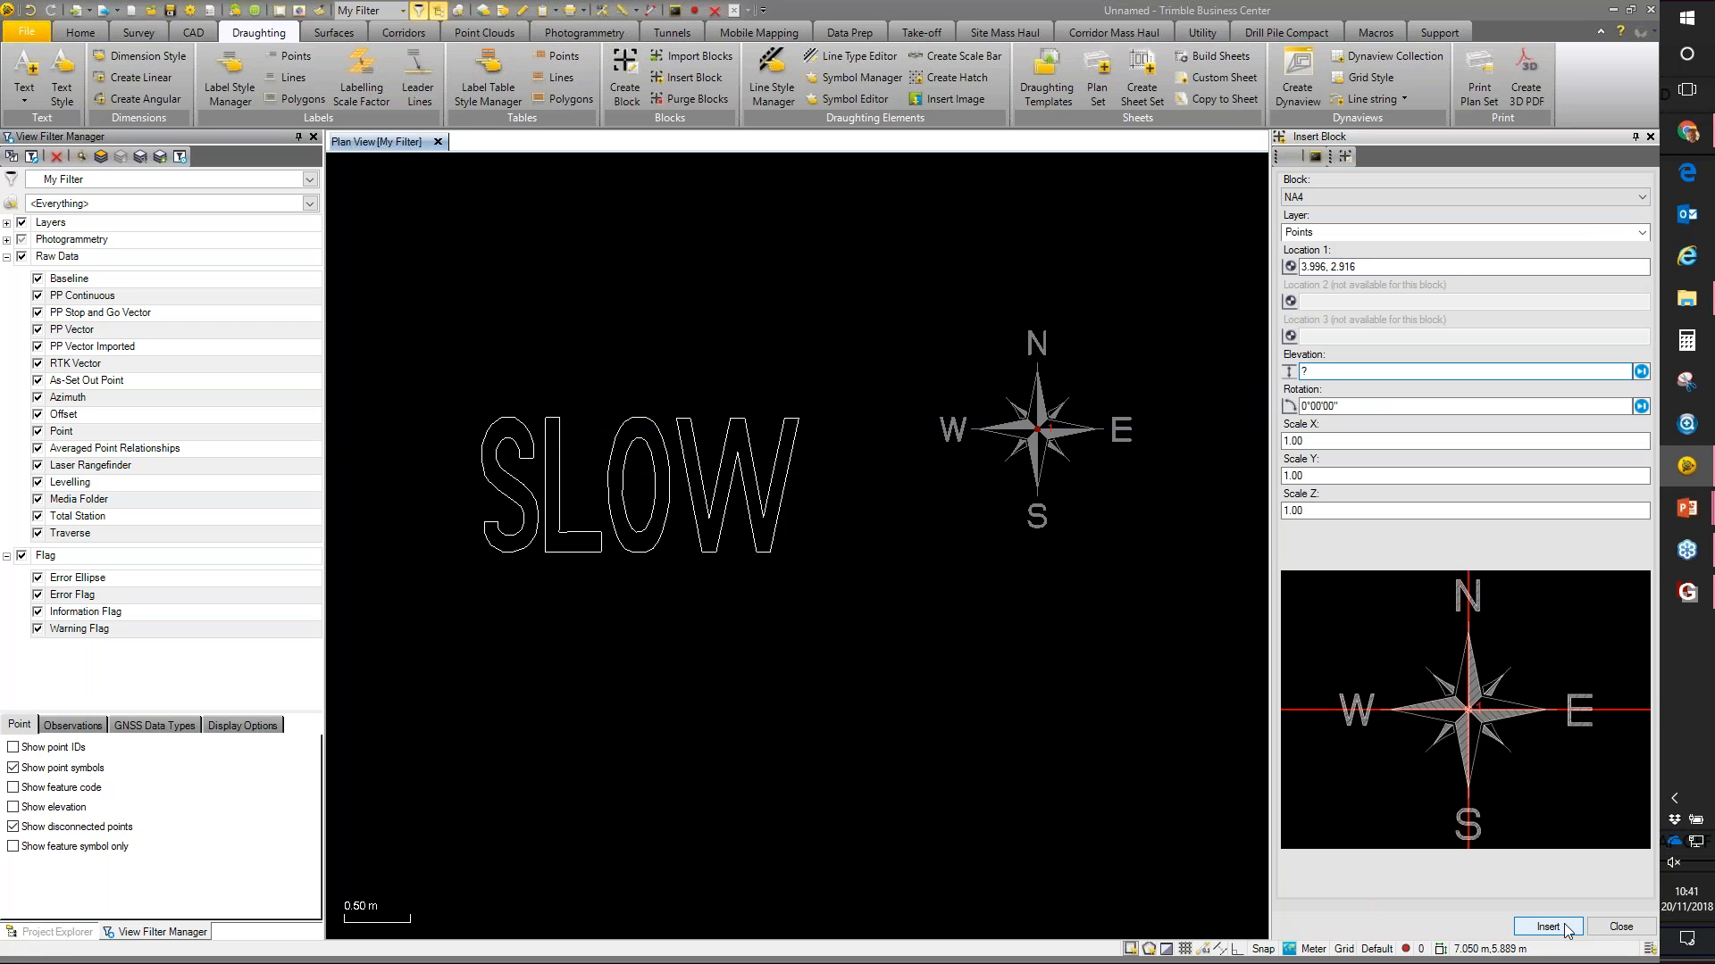
pyautogui.click(1621, 927)
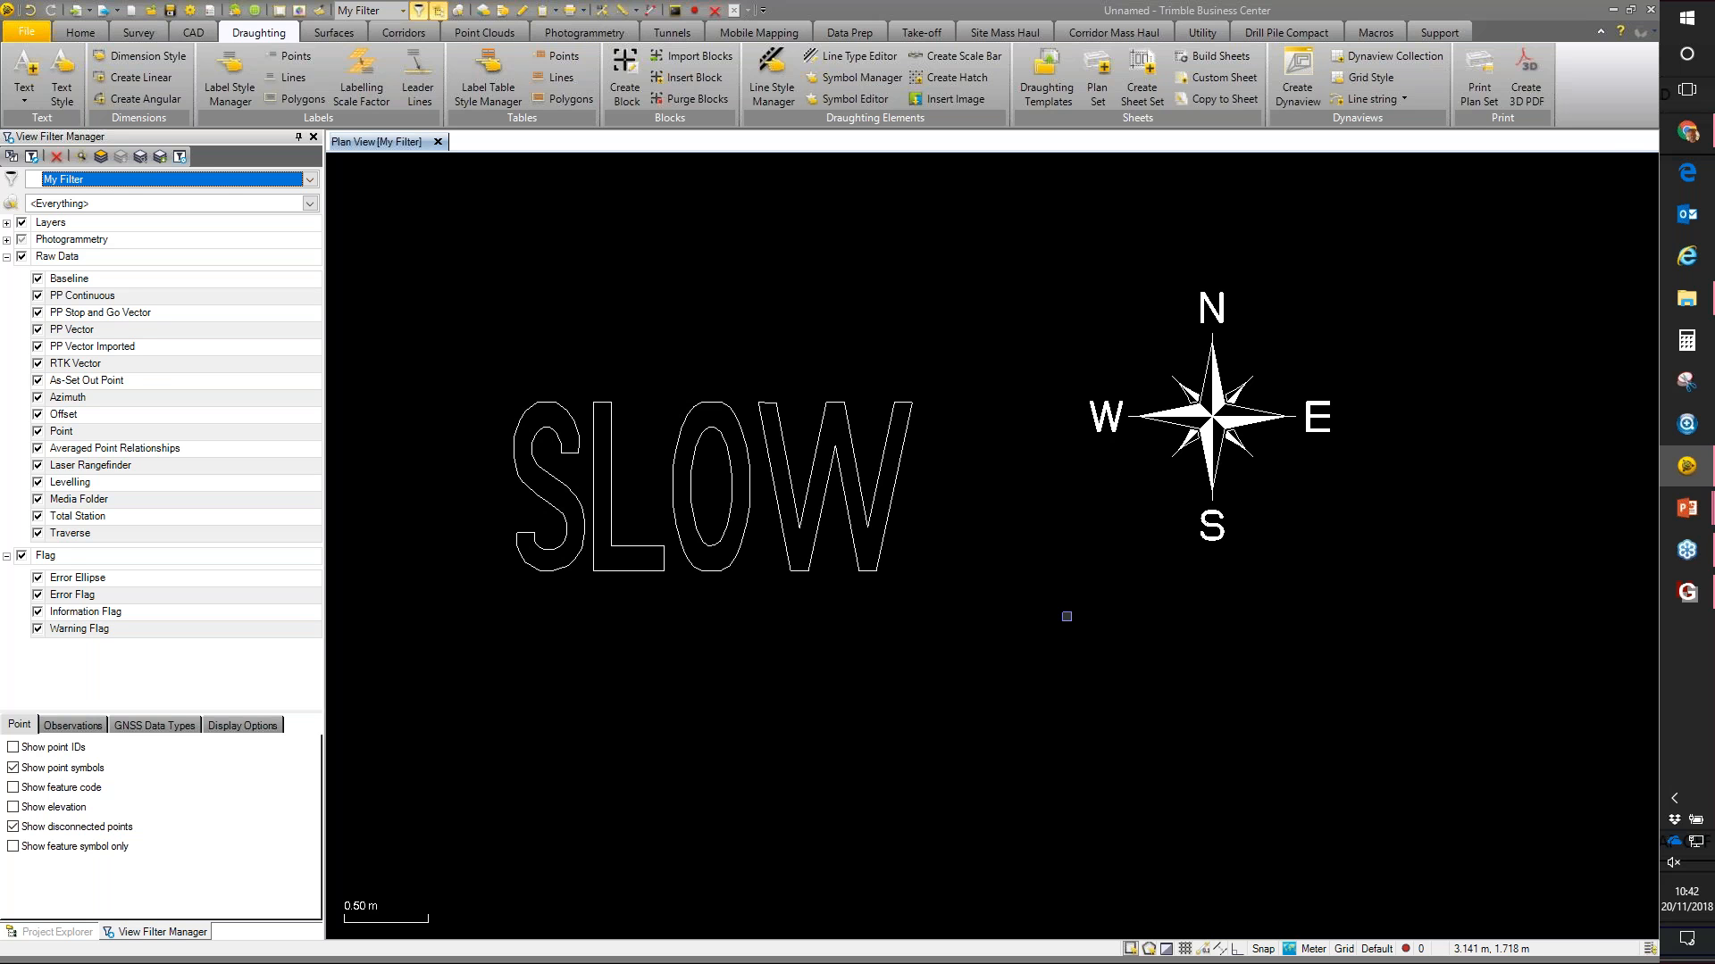
# Step: Switch to the PowerPoint slide show and advance to the Questions / Thank You slide
pyautogui.click(1696, 517)
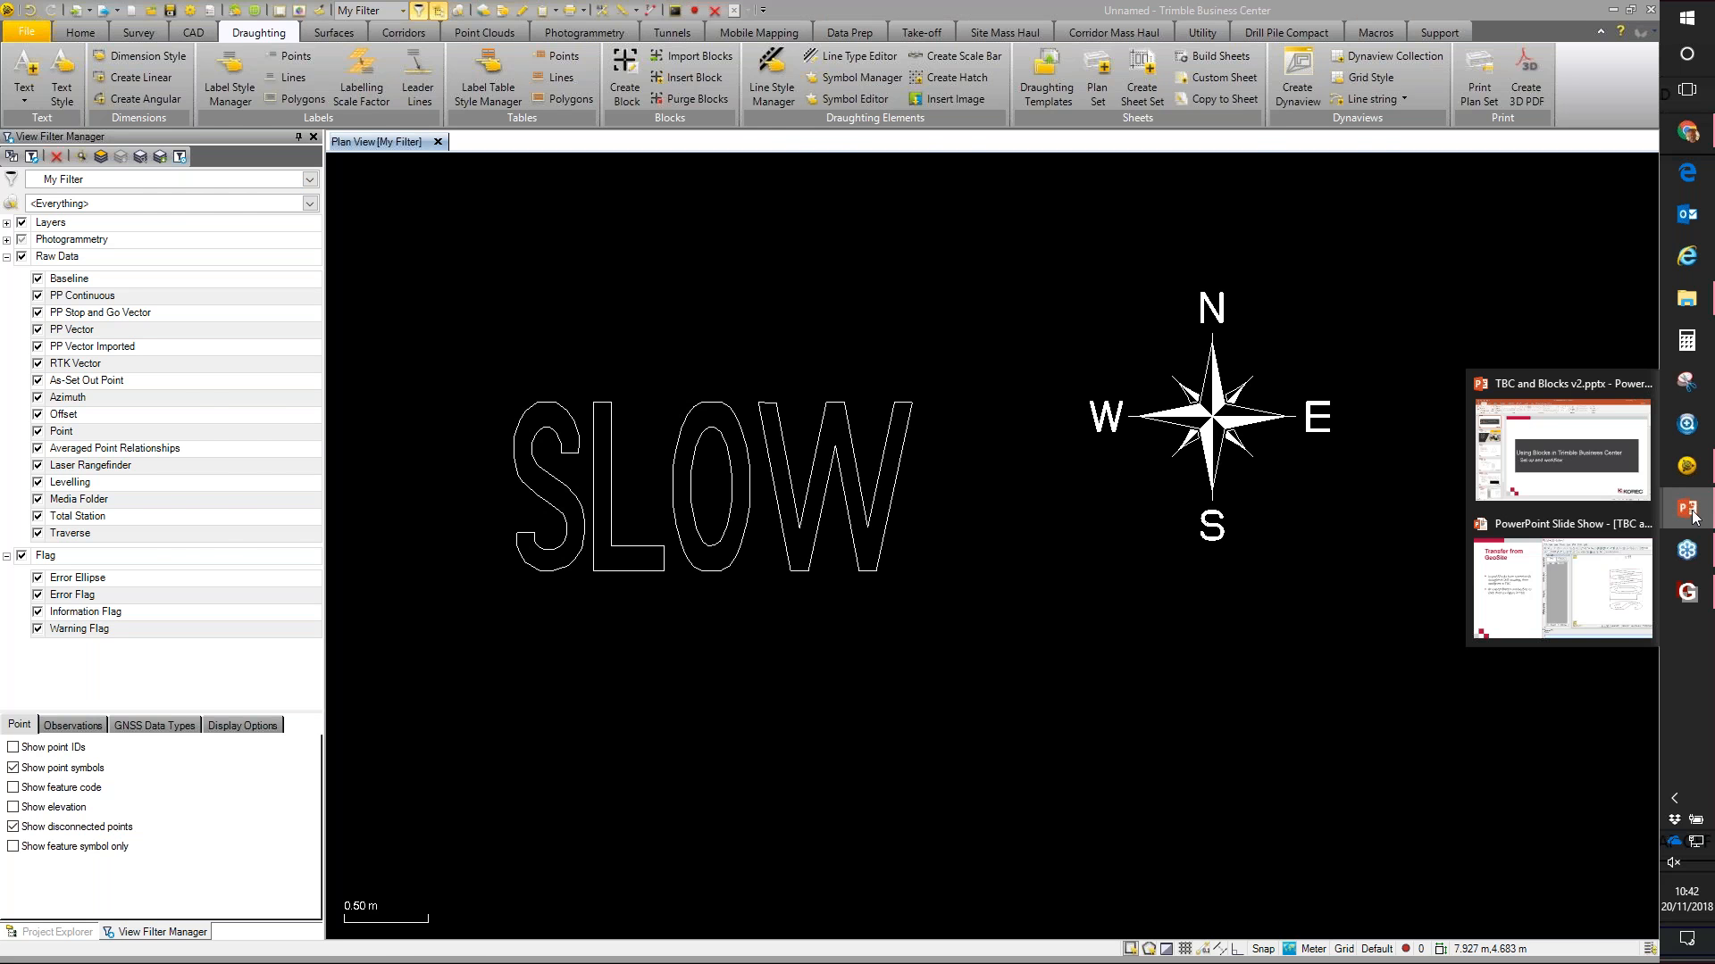
pyautogui.click(1563, 581)
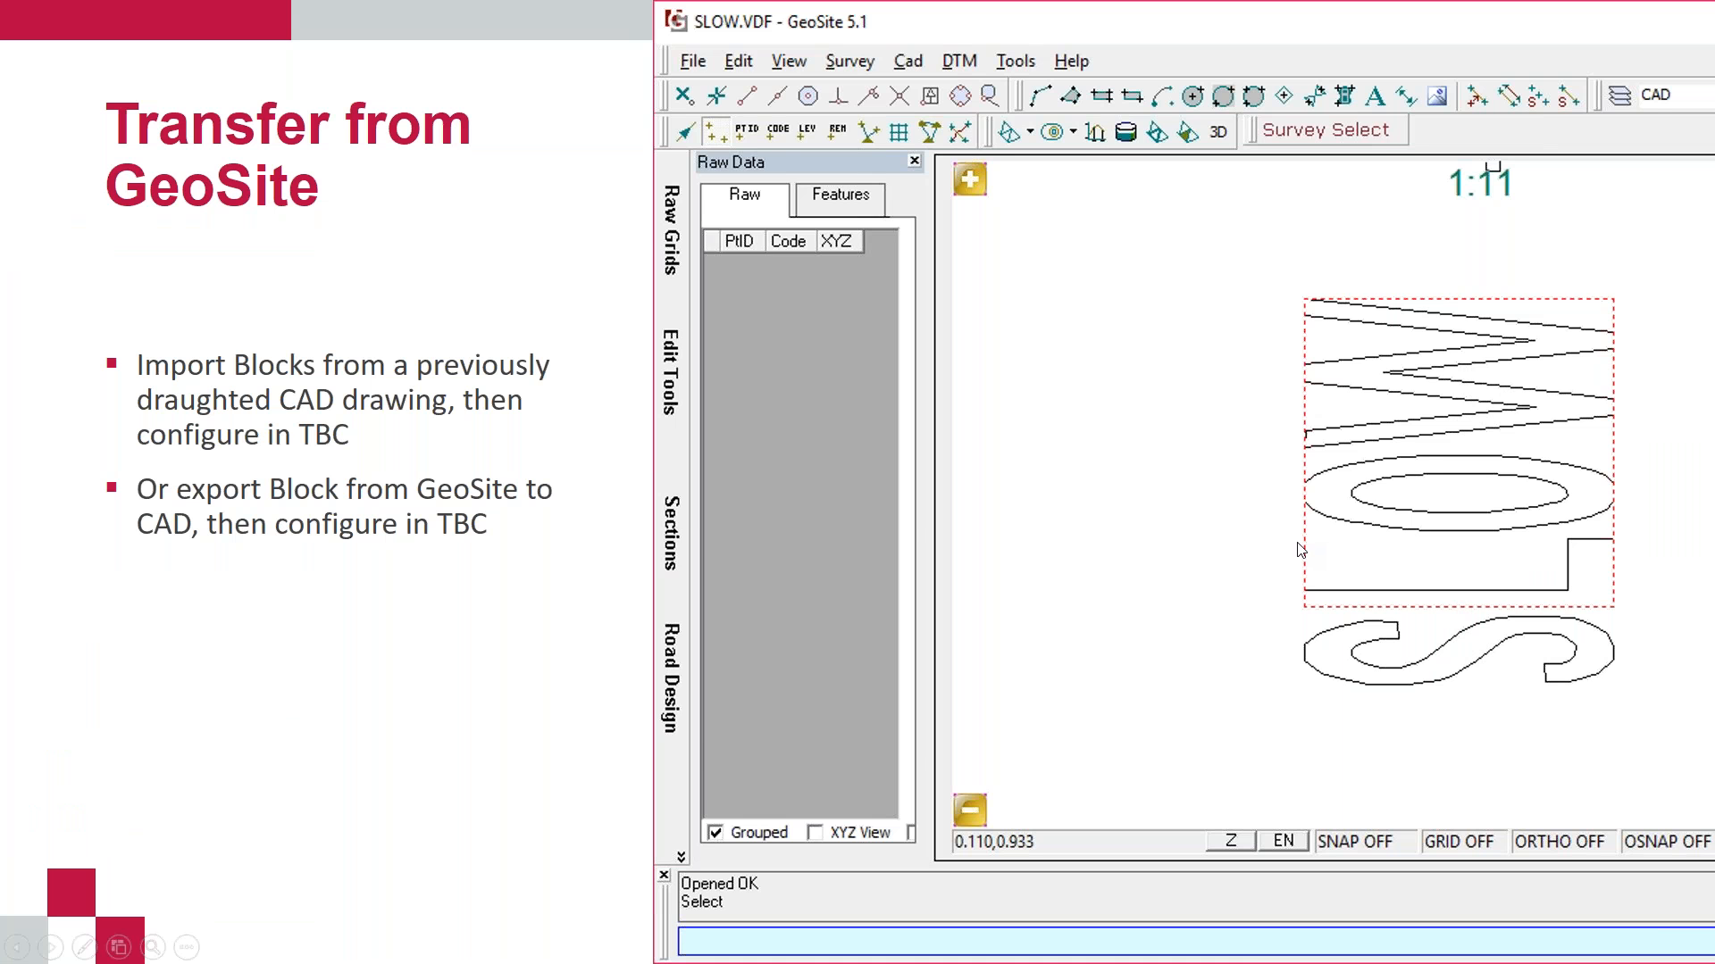
pyautogui.hotkey('alt', 'Tab')
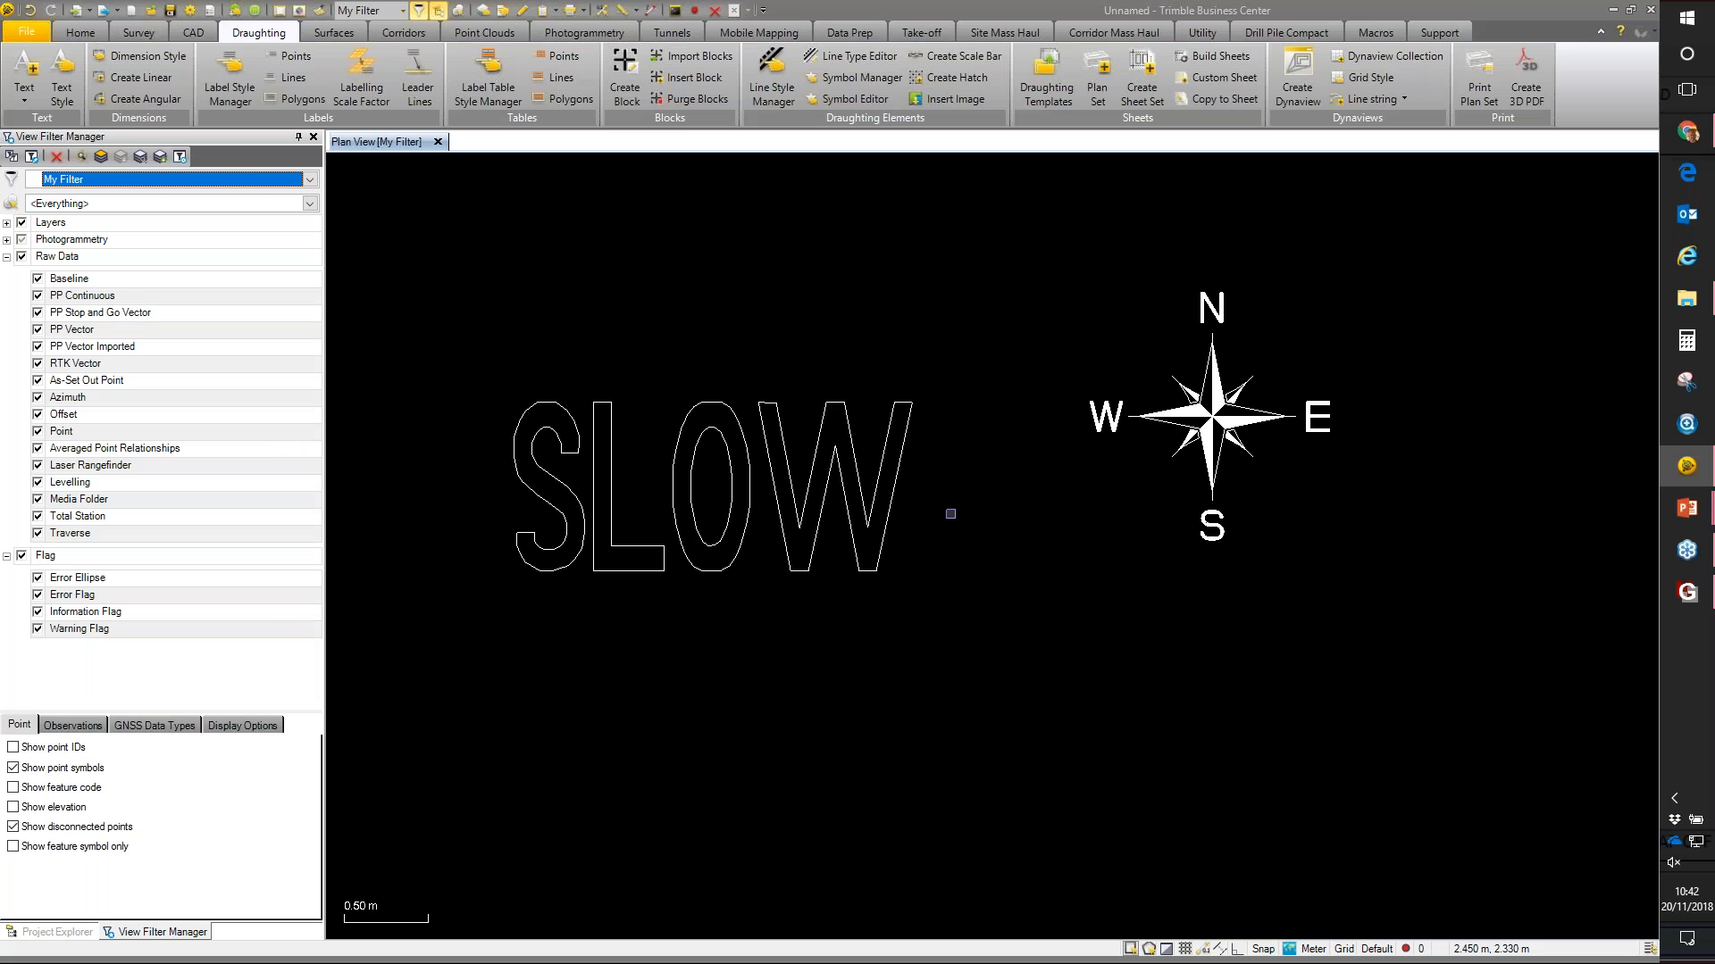
pyautogui.hotkey('alt', 'Tab')
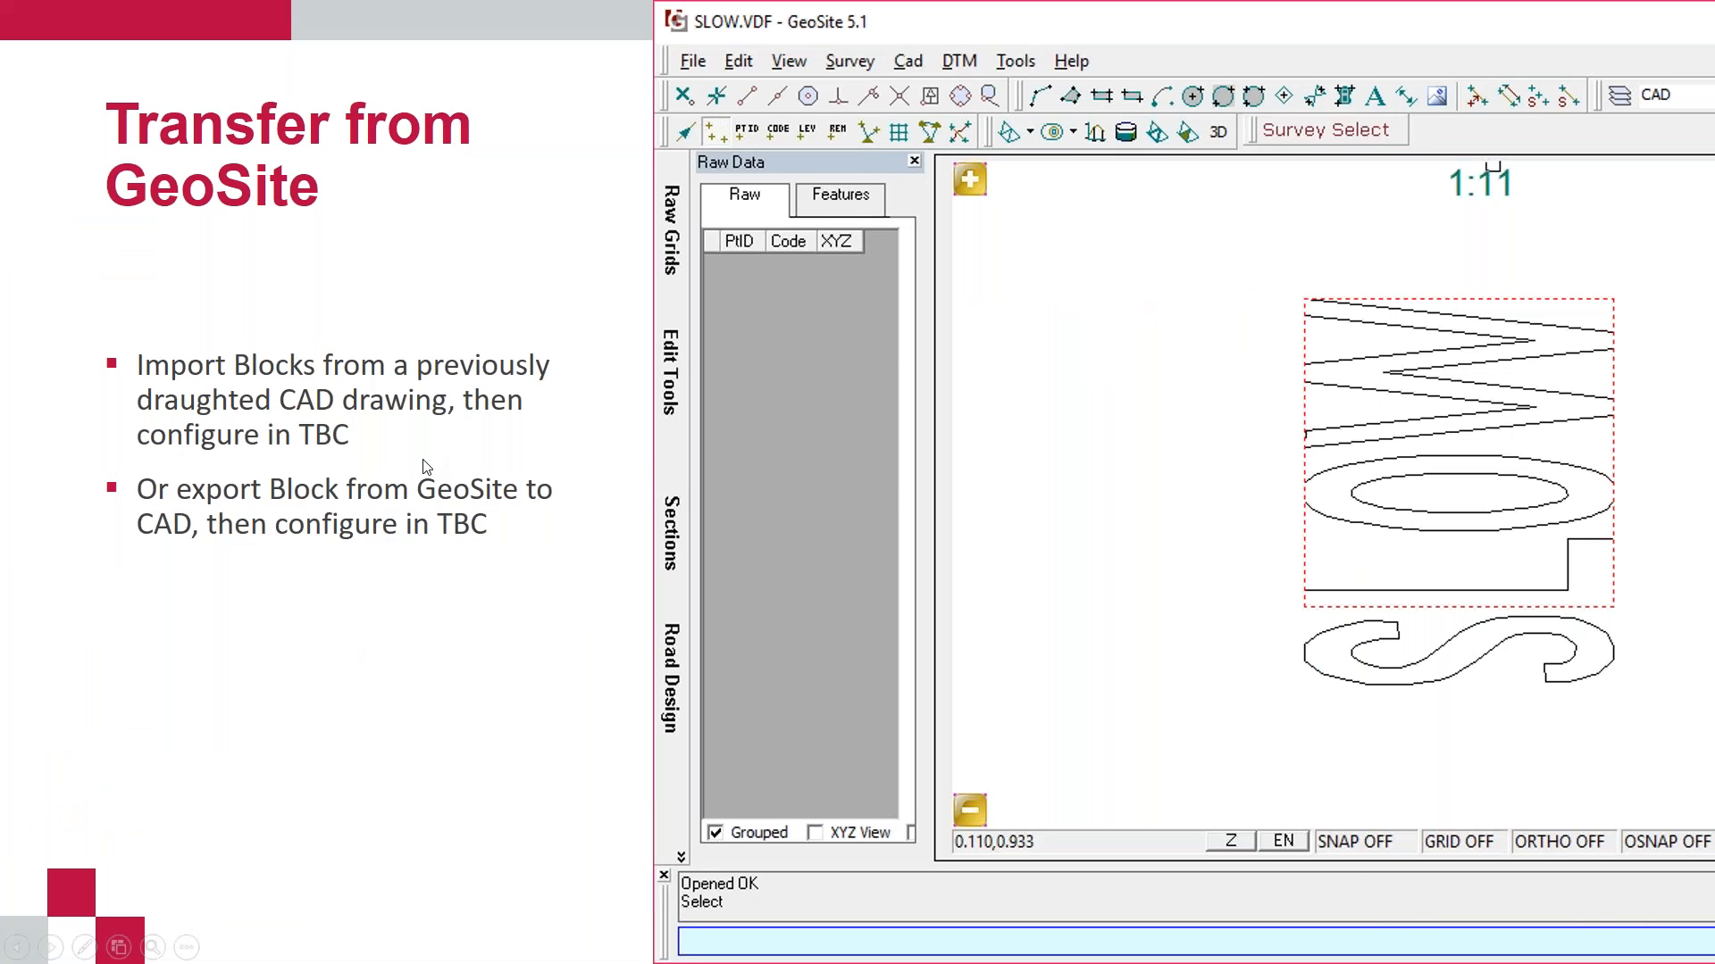
pyautogui.click(423, 461)
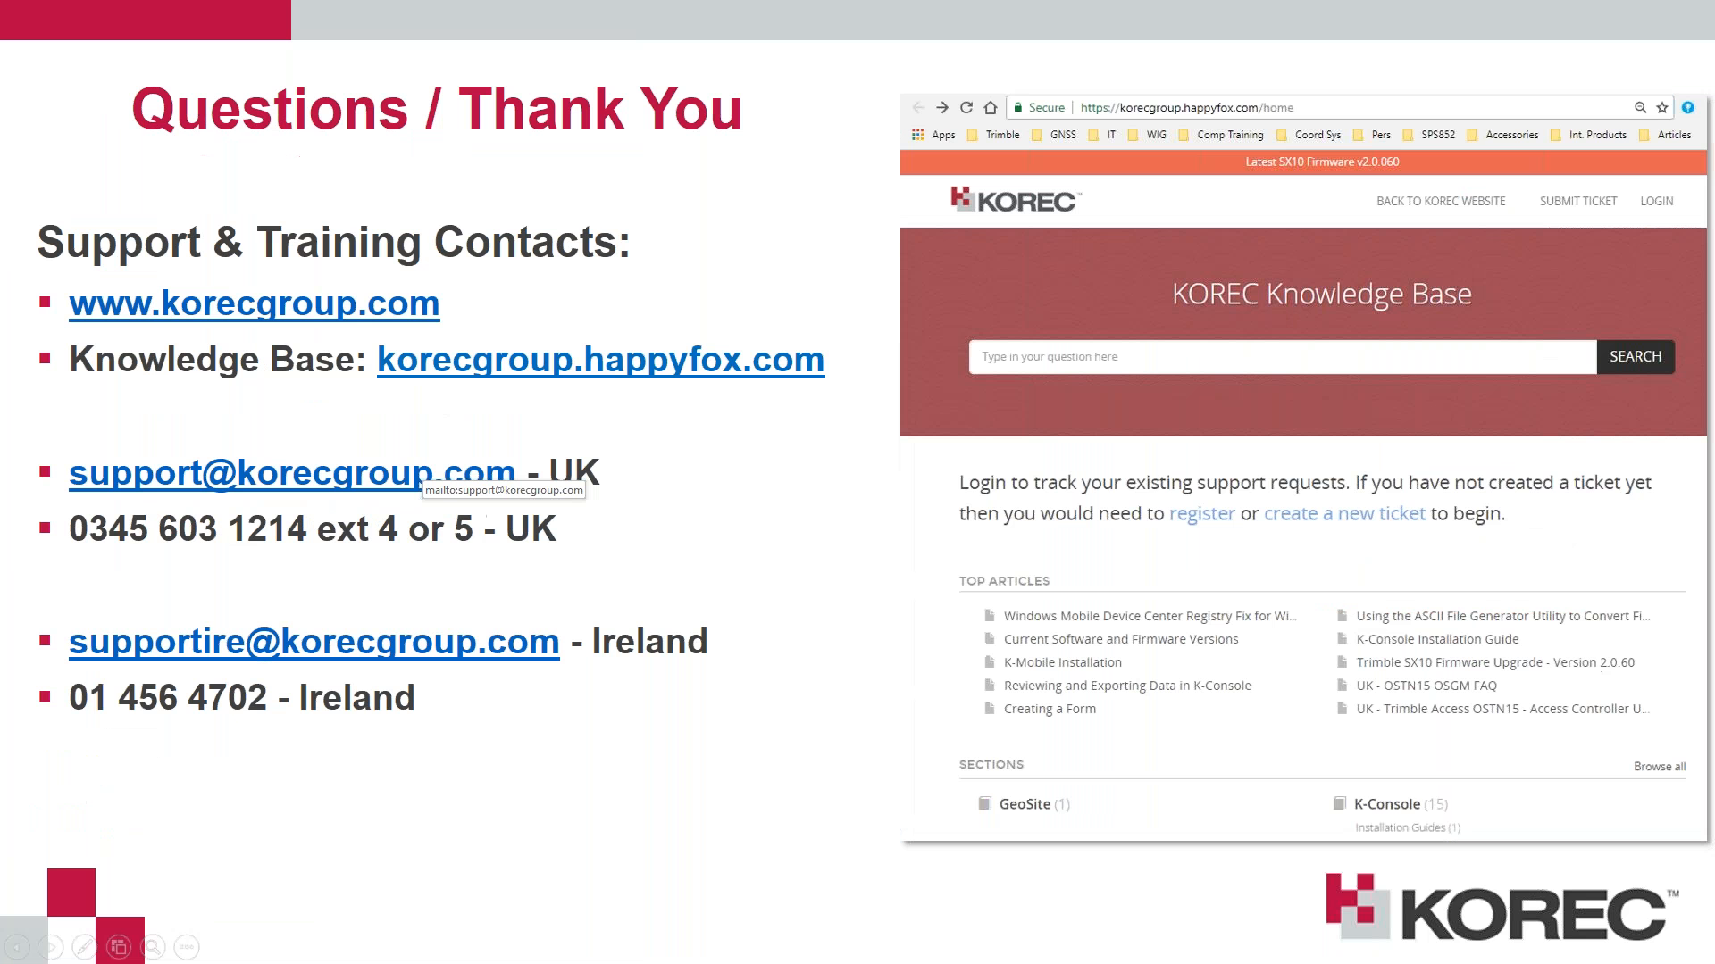